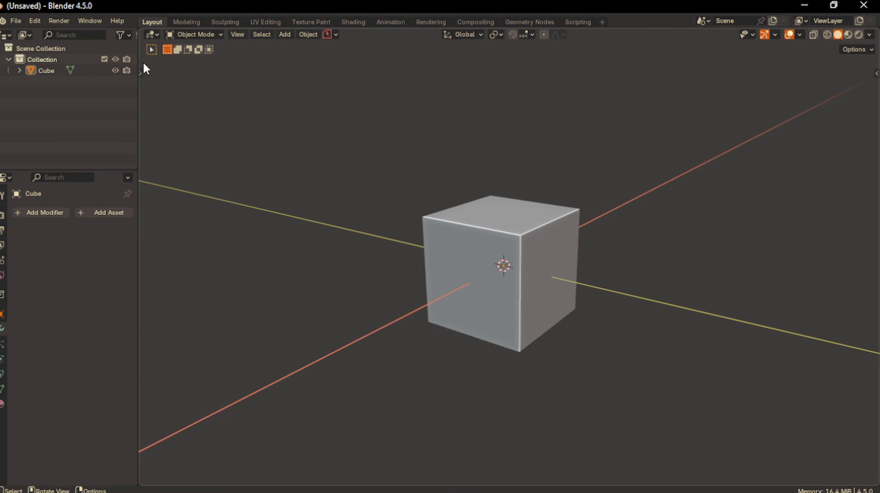
# - Open the add-on preferences full size and examine the general MACHIN3tools settings, covering its activated tools and pie menus
pyautogui.click(36, 20)
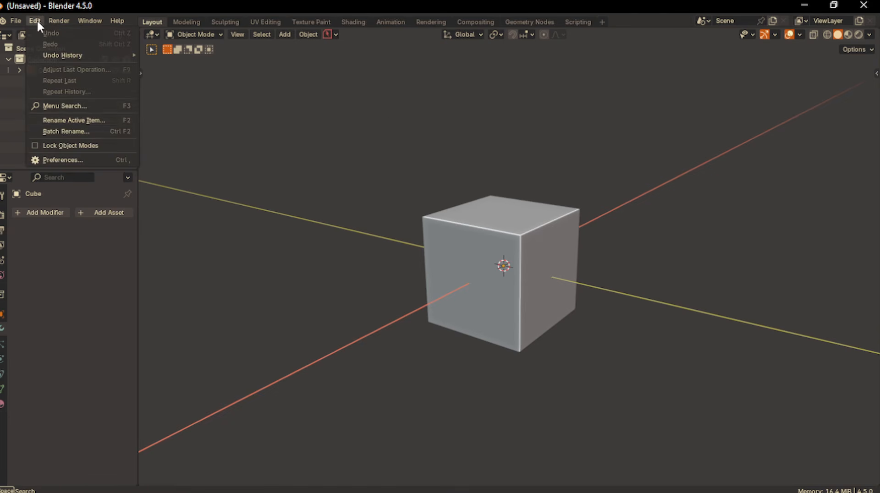
pyautogui.click(64, 161)
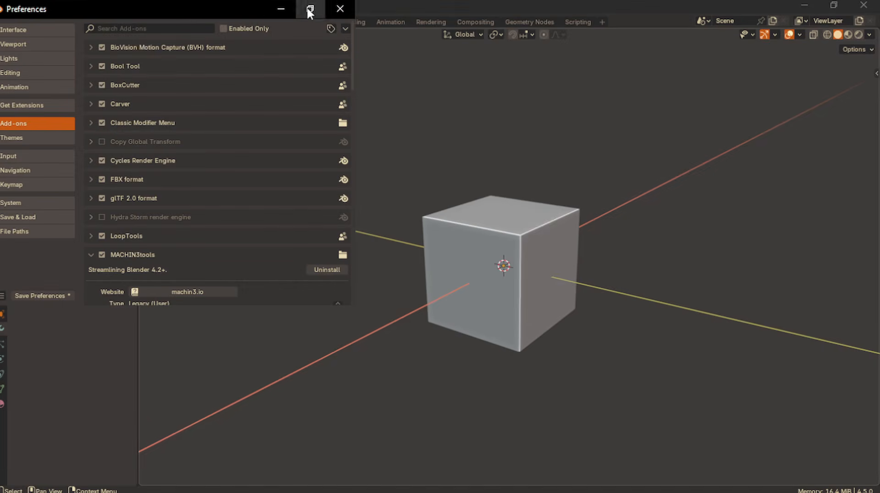
pyautogui.click(310, 8)
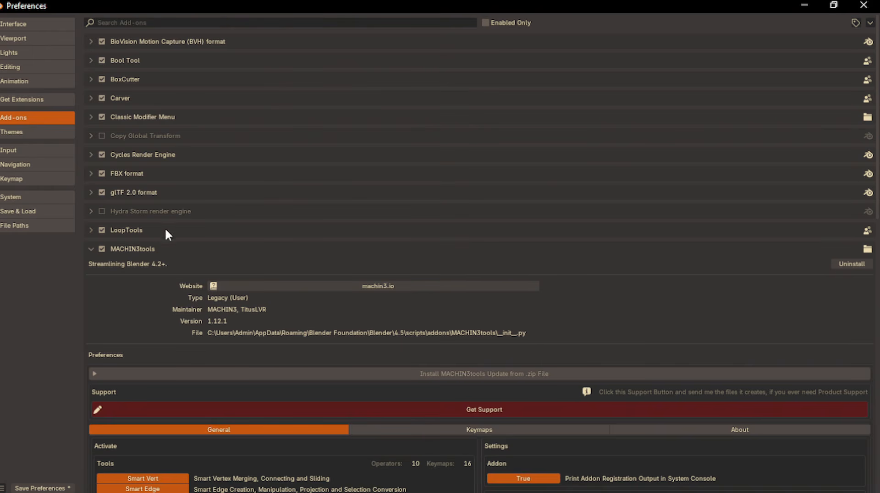
pyautogui.scroll(-5, 108, 255)
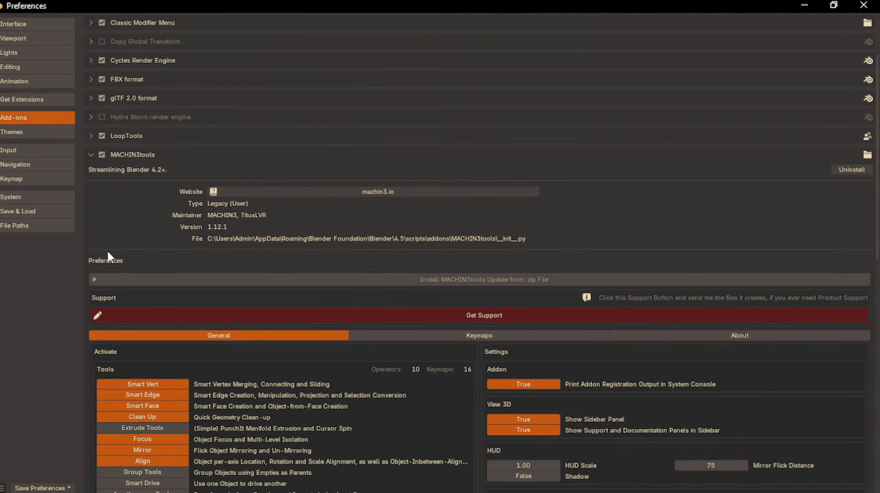
pyautogui.scroll(-4, 264, 178)
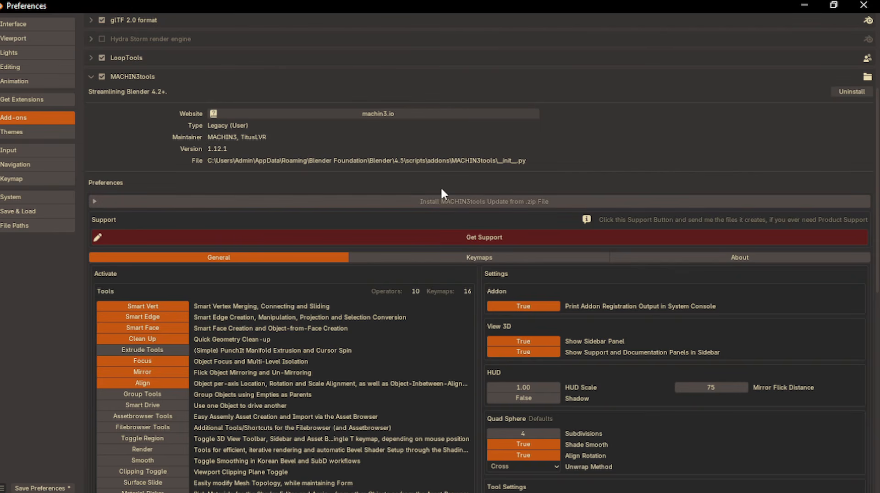
pyautogui.scroll(-4, 441, 187)
pyautogui.scroll(-2, 307, 233)
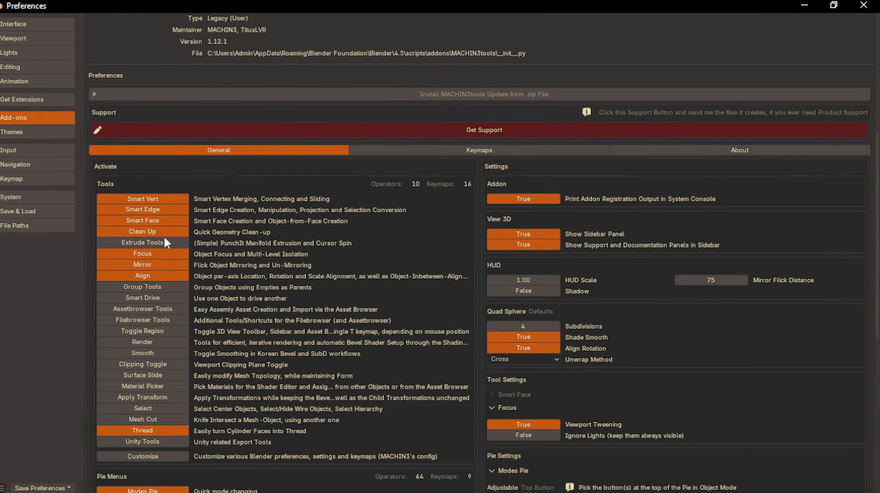
pyautogui.scroll(-6, 272, 246)
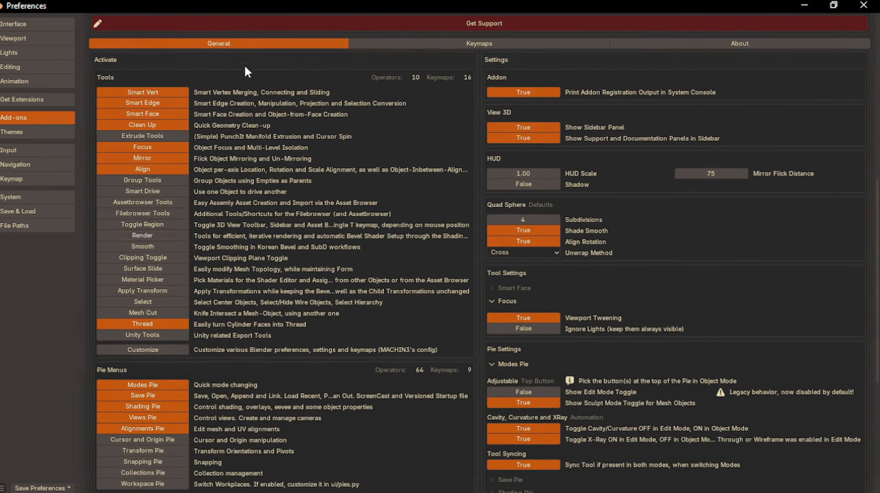
pyautogui.scroll(2, 245, 62)
pyautogui.scroll(-6, 387, 216)
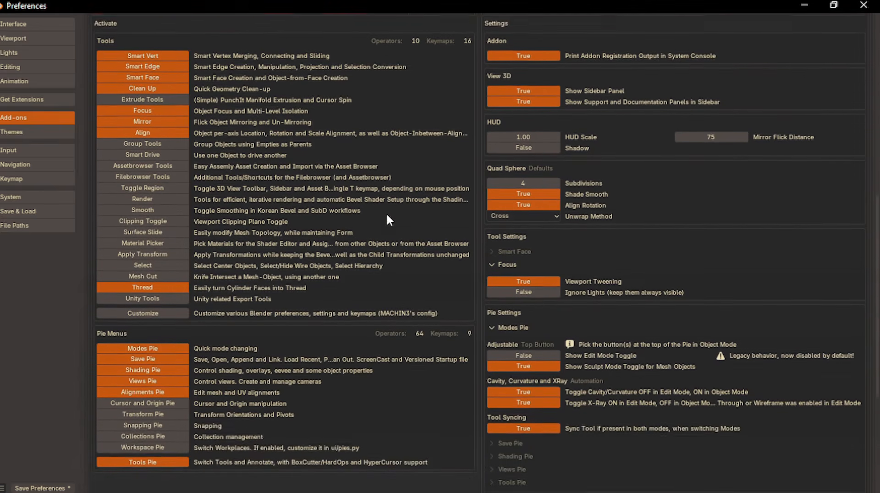
pyautogui.scroll(1, 387, 216)
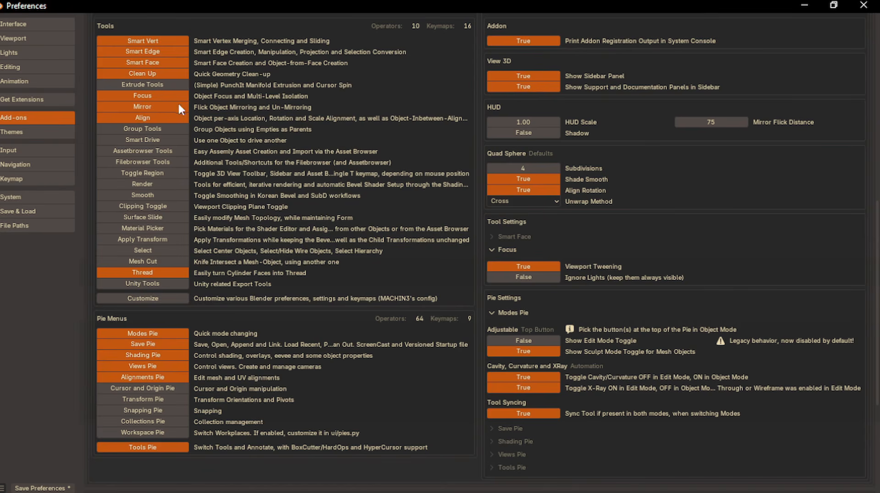
# - Assign Alt X to the Mirror tool in the MACHIN3tools keymaps, save the preferences and put the preferences window away
pyautogui.click(822, 2)
pyautogui.click(315, 8)
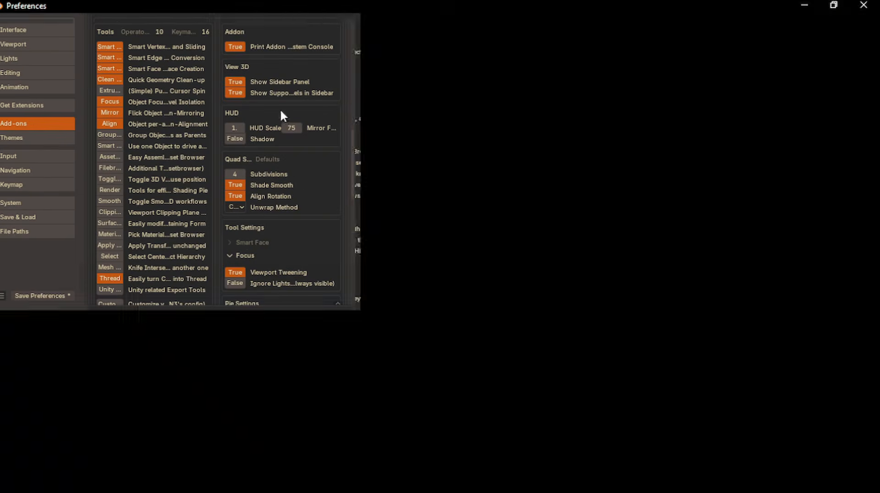
pyautogui.scroll(5, 179, 115)
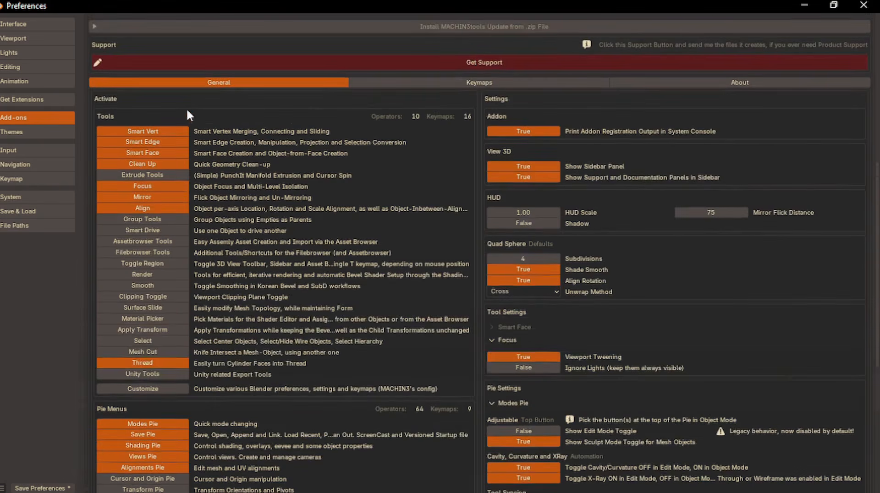
pyautogui.click(463, 80)
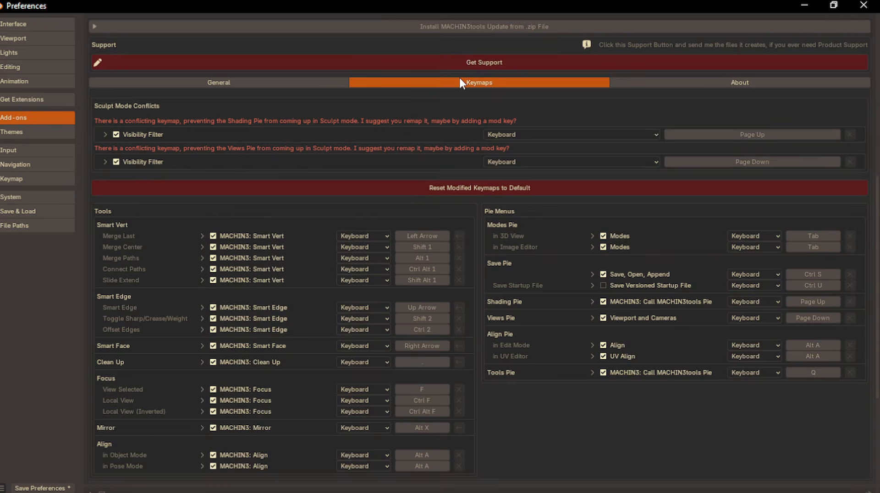
pyautogui.scroll(-6, 334, 238)
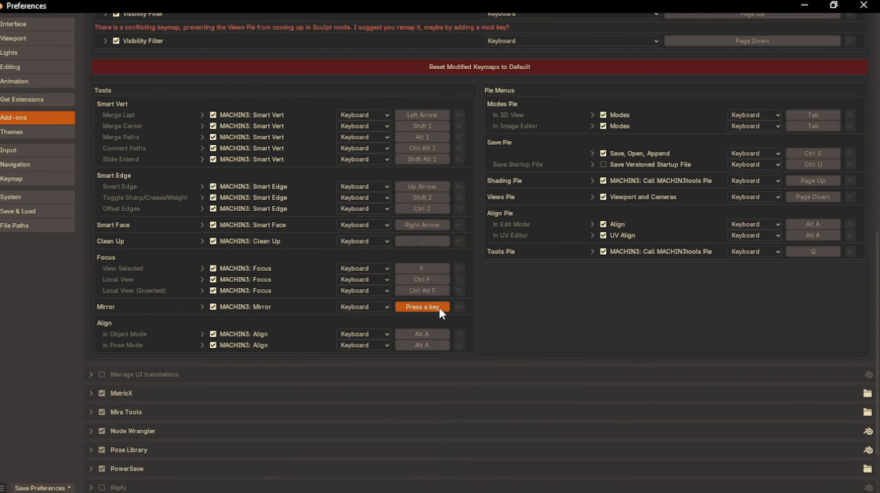
pyautogui.hotkey('alt', 'x')
pyautogui.click(44, 488)
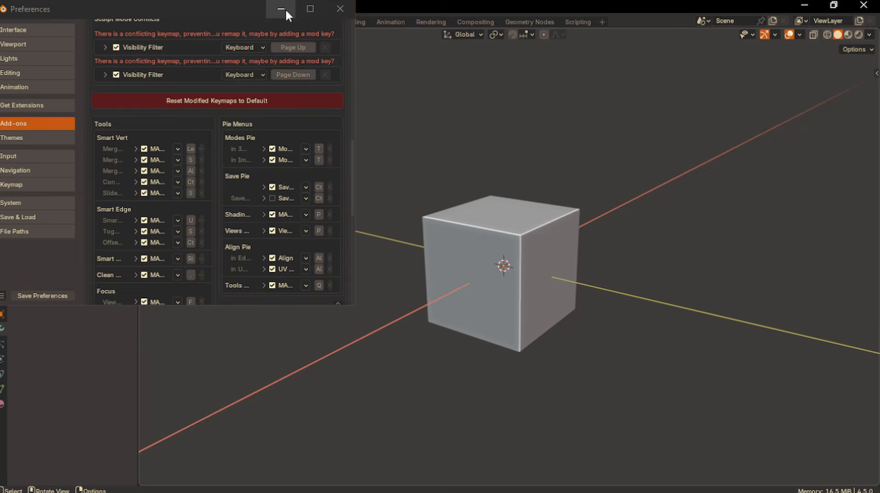
pyautogui.click(281, 9)
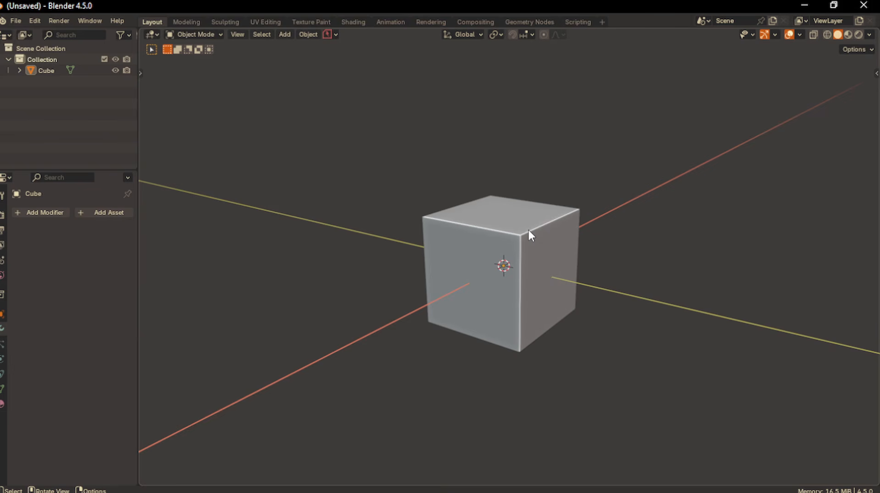
# - Bevel one upper edge of the cube running along the X axis in edge edit mode, and return to object mode
pyautogui.click(492, 244)
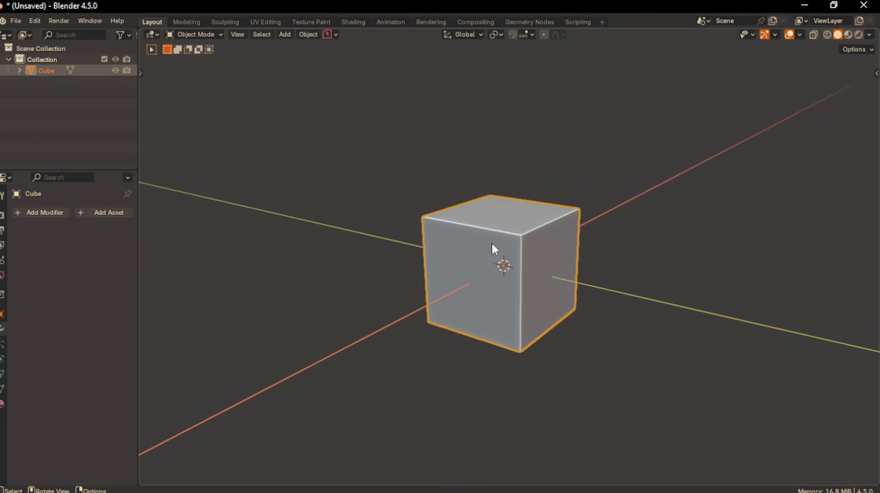
pyautogui.press('Tab')
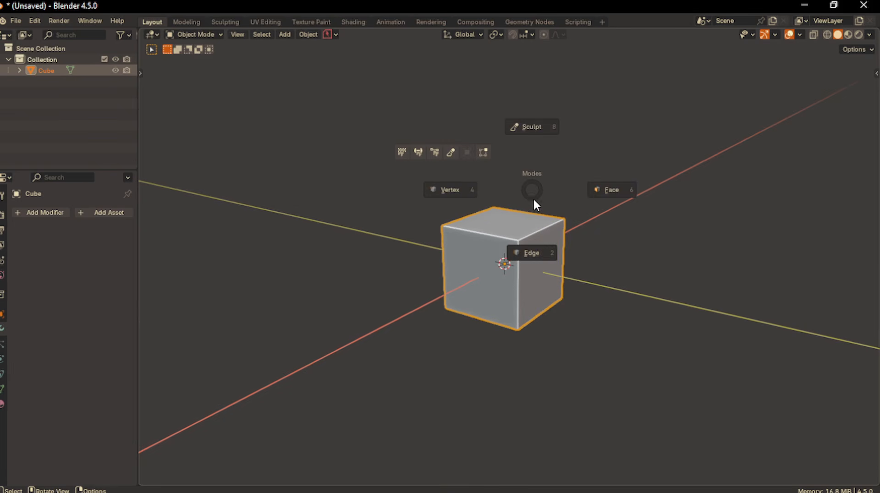
pyautogui.click(532, 253)
pyautogui.moveTo(491, 232); pyautogui.dragTo(444, 217, button='middle')
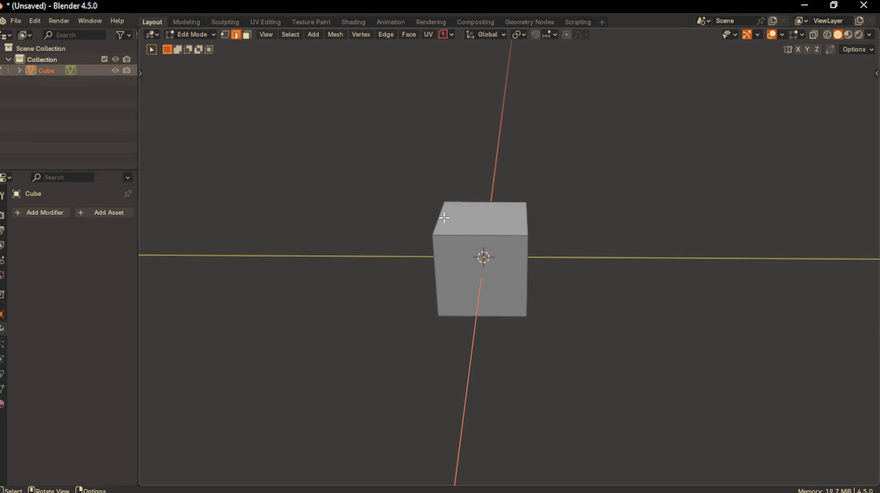
pyautogui.click(444, 218)
pyautogui.hotkey('ctrl', 'b')
pyautogui.click(476, 205)
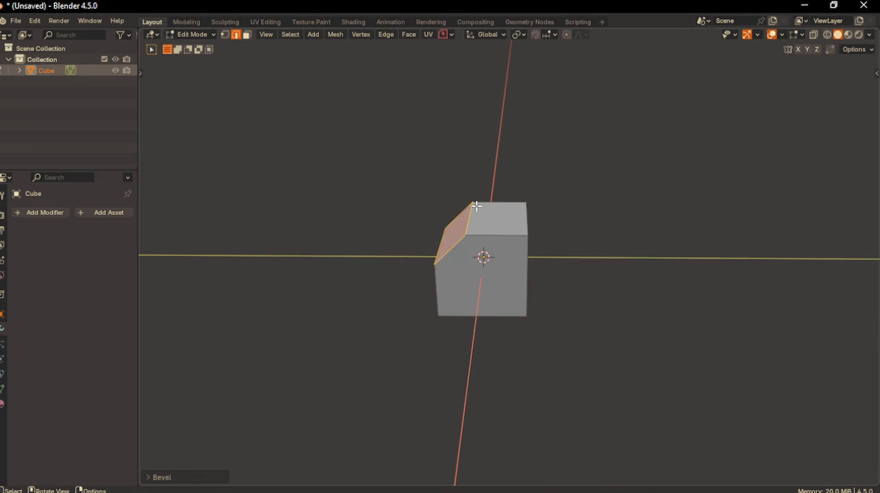
pyautogui.press('Tab')
pyautogui.click(475, 157)
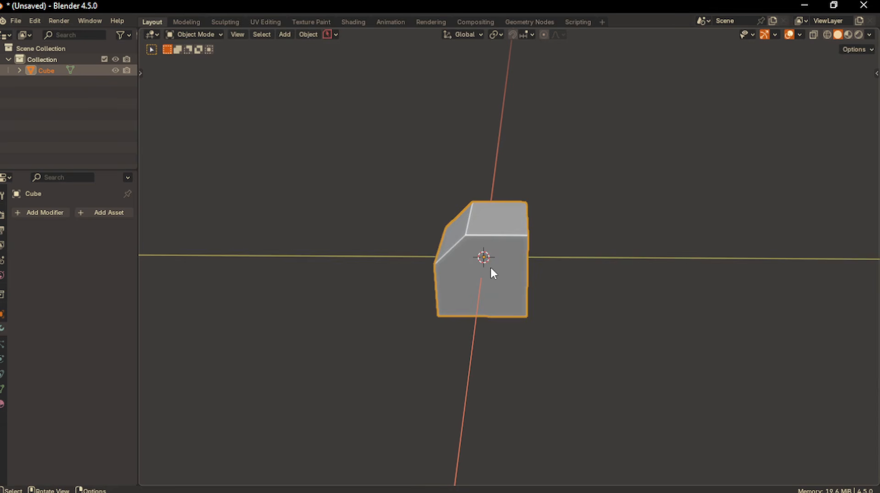
# - Mirror the bevelled cube along the Y axis with the MACHIN3tools Mirror tool
pyautogui.hotkey('shift', 'alt', 'x')
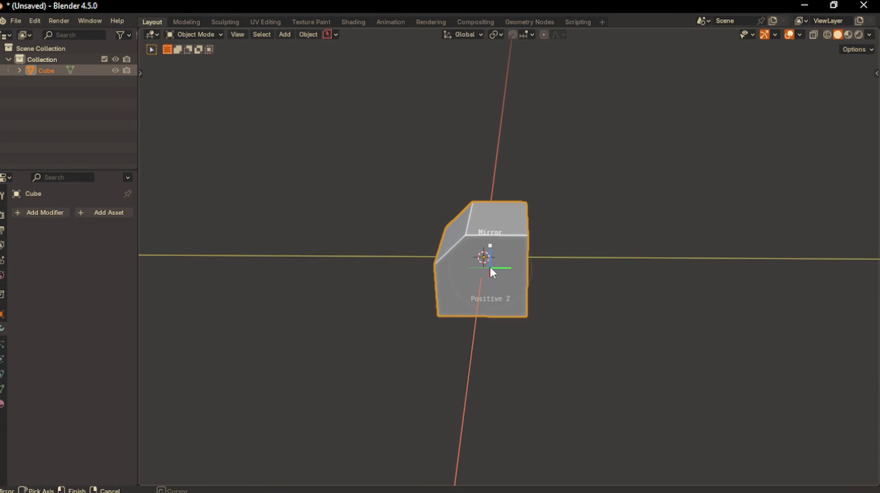
pyautogui.click(738, 271)
pyautogui.moveTo(431, 319); pyautogui.dragTo(381, 162, button='middle')
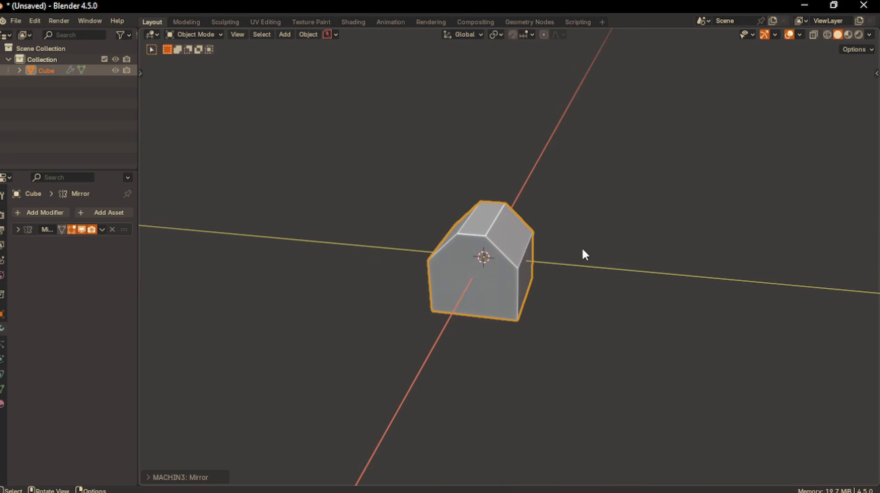
# - Reopen the preferences to review the MACHIN3tools keymaps and its active tools and pie menus, and close the preferences
pyautogui.click(12, 14)
pyautogui.moveTo(31, 17)
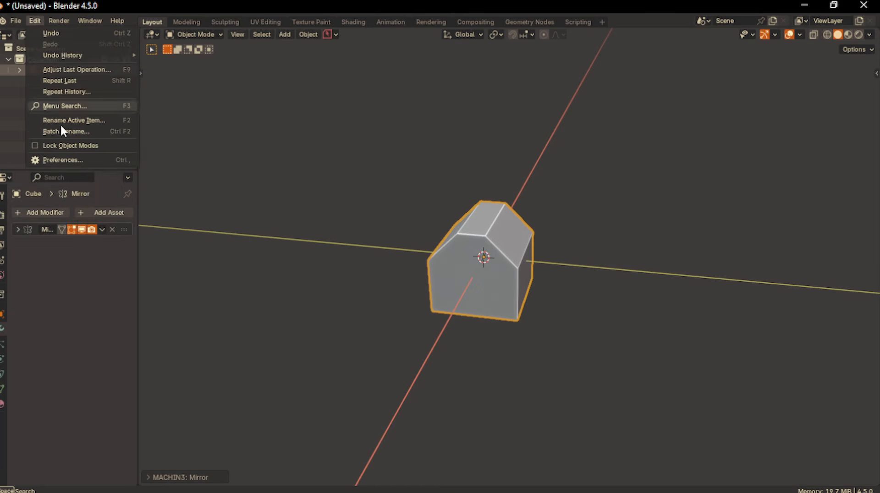
pyautogui.click(68, 158)
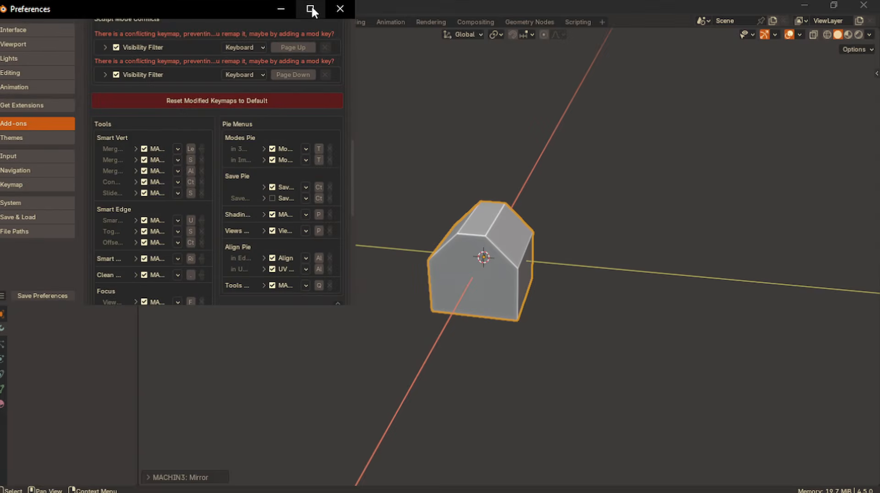
pyautogui.click(311, 6)
pyautogui.scroll(-5, 323, 132)
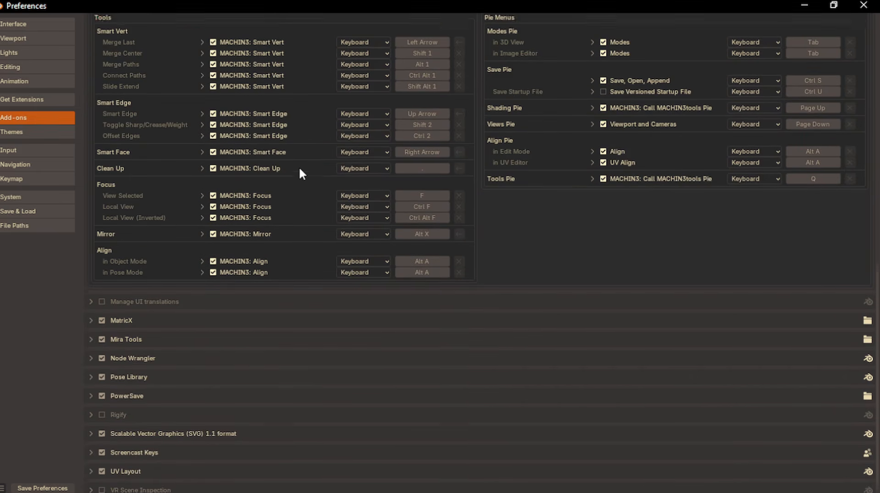
pyautogui.scroll(5, 299, 167)
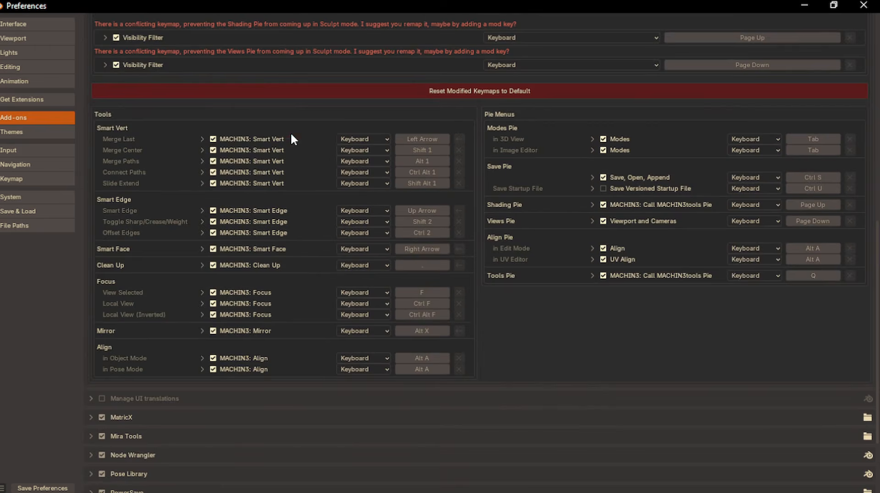
pyautogui.scroll(2, 292, 135)
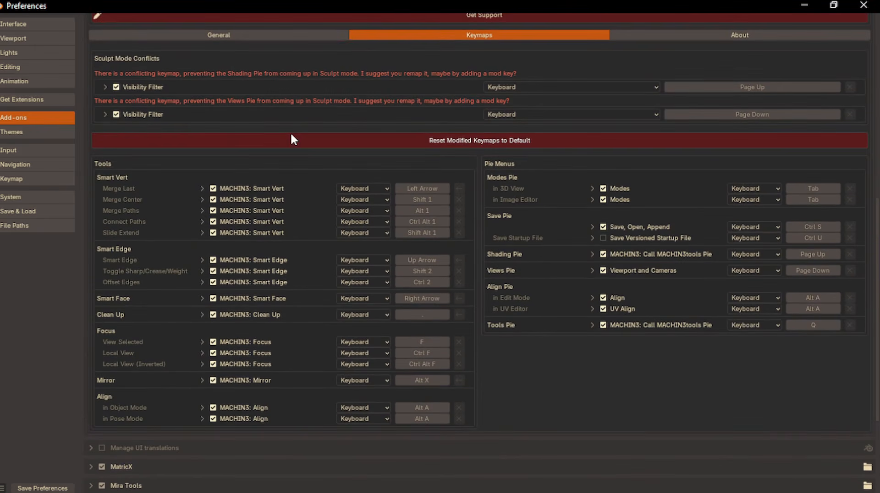
pyautogui.click(308, 34)
pyautogui.scroll(-7, 350, 257)
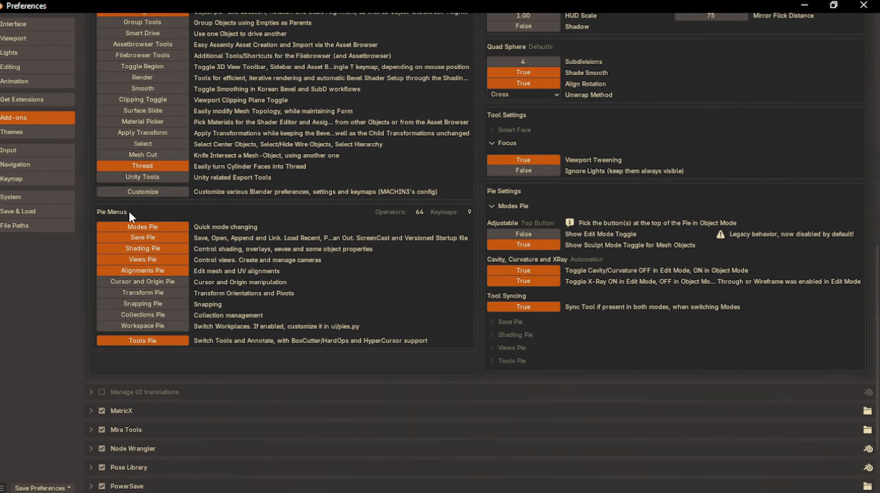
pyautogui.scroll(-2, 222, 271)
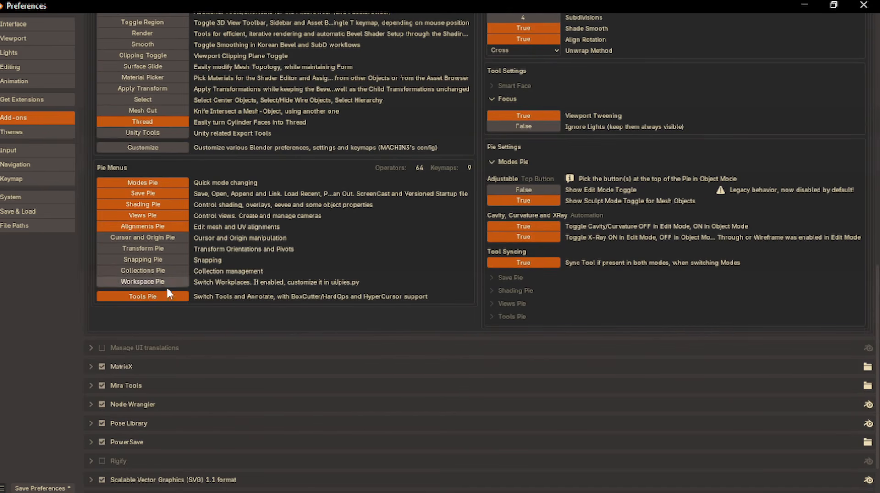
pyautogui.click(858, 4)
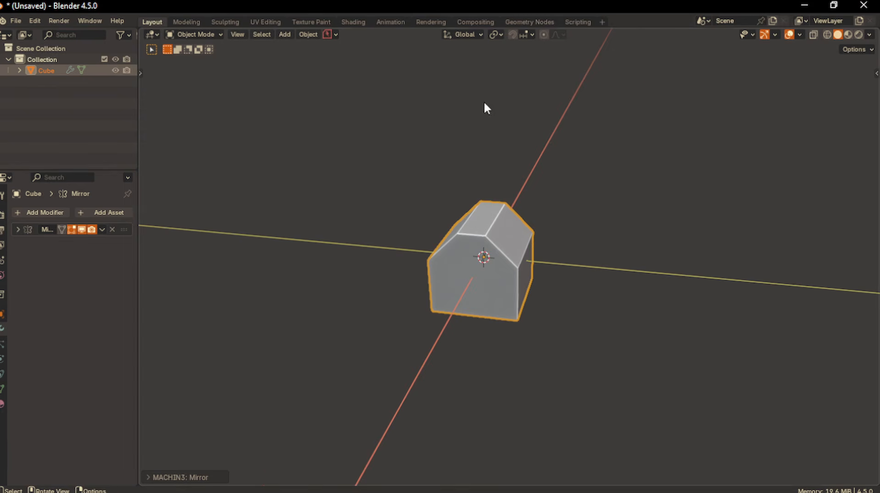
# - Activate BoxCutter and cut a box-shaped notch low through the side of the mirrored cube, running along the X axis
pyautogui.moveTo(461, 158); pyautogui.dragTo(448, 155, button='middle')
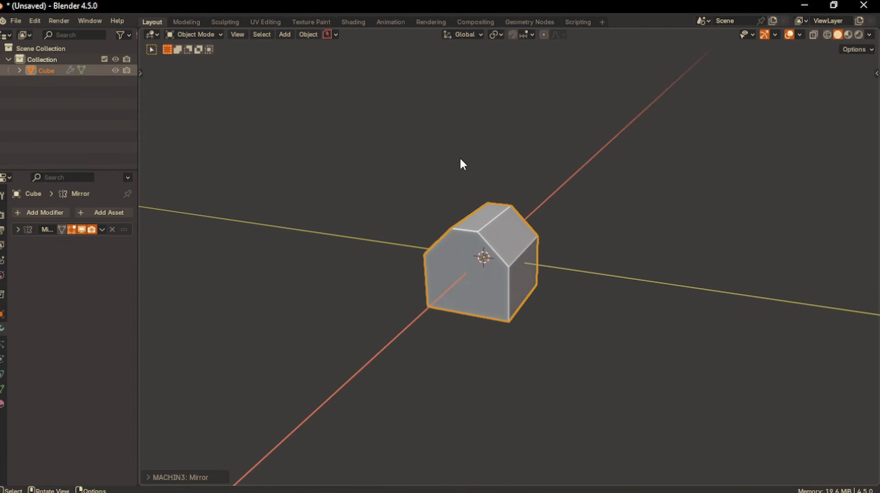
pyautogui.hotkey('alt', 'w')
pyautogui.hotkey('ctrl', 'd')
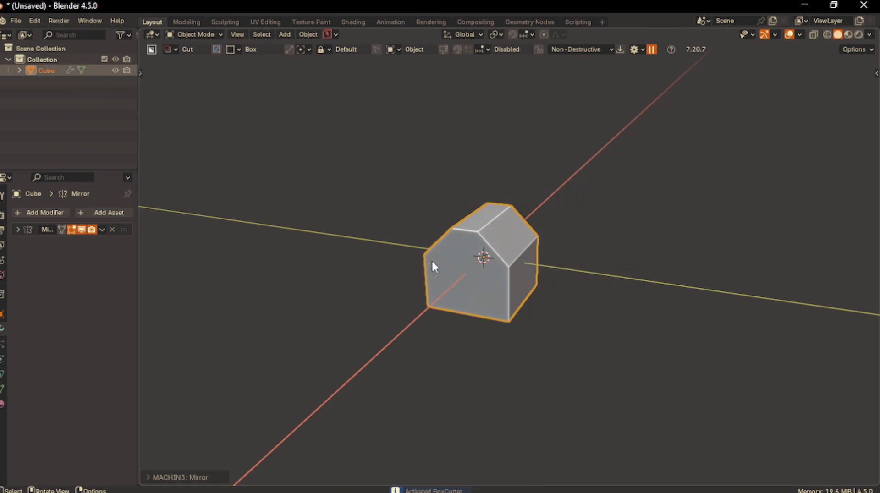
pyautogui.moveTo(499, 297); pyautogui.dragTo(518, 308)
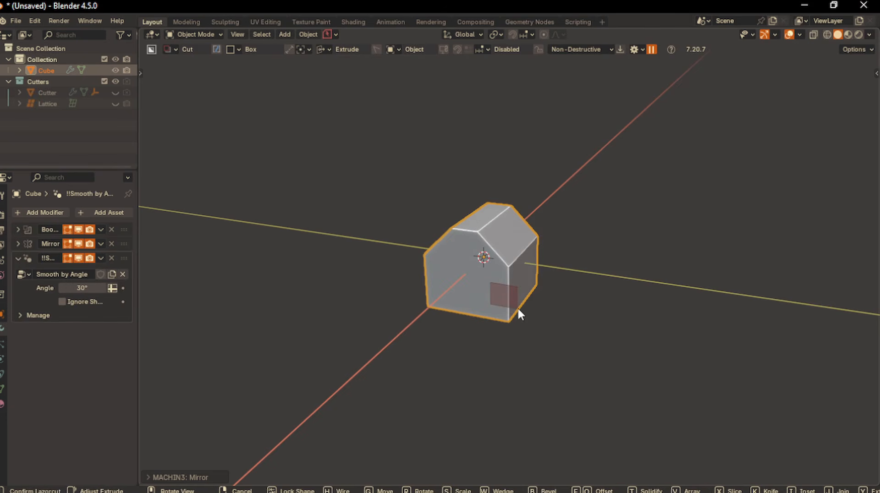
pyautogui.rightClick(537, 281)
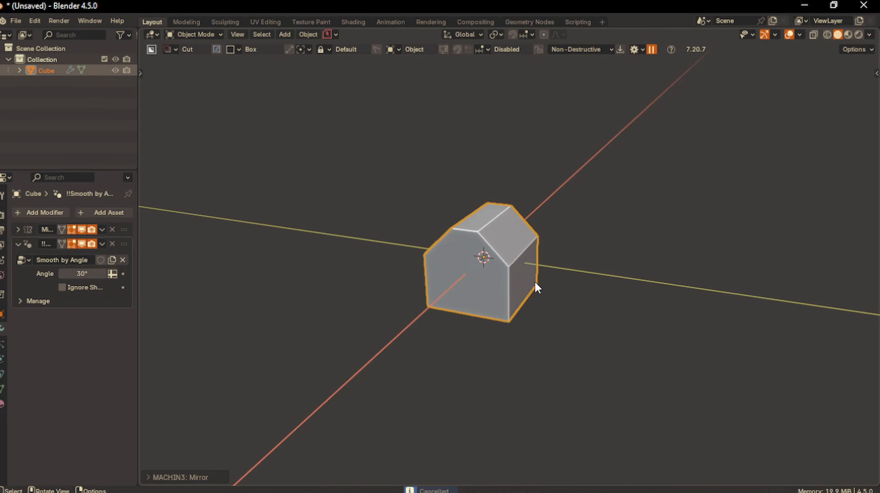
pyautogui.moveTo(437, 298); pyautogui.dragTo(393, 291)
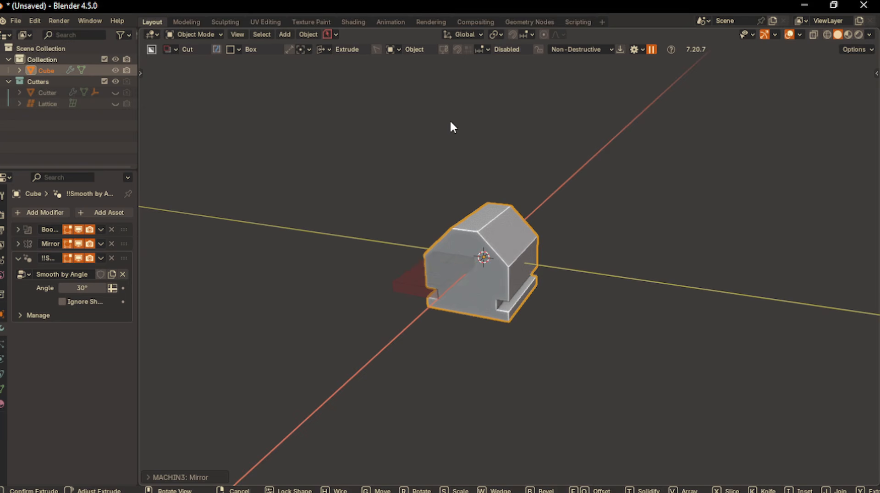
pyautogui.click(450, 122)
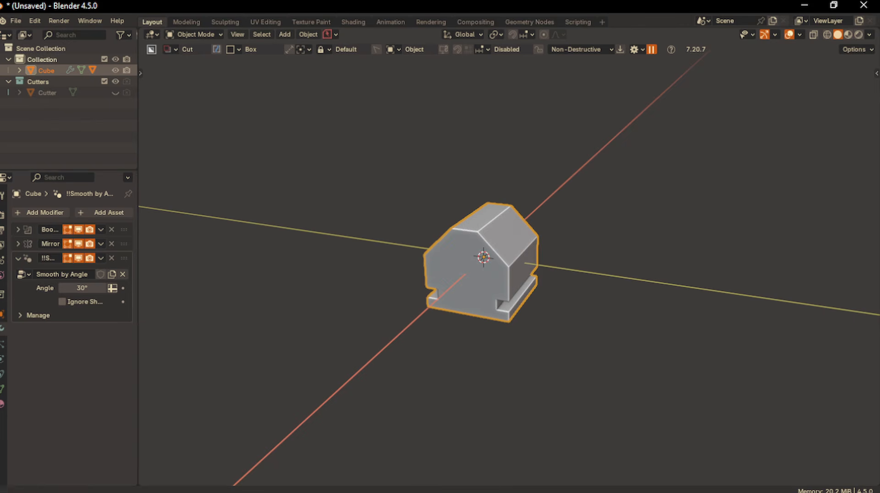
pyautogui.click(100, 229)
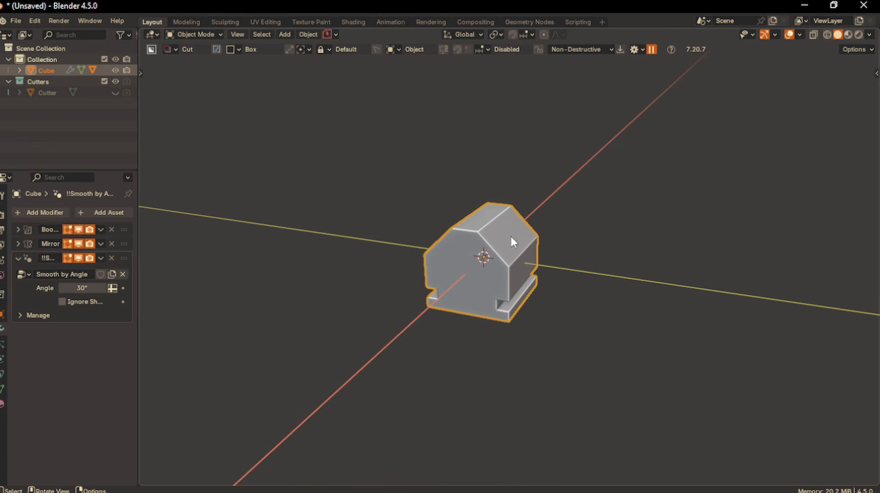
pyautogui.press('d')
pyautogui.click(403, 314)
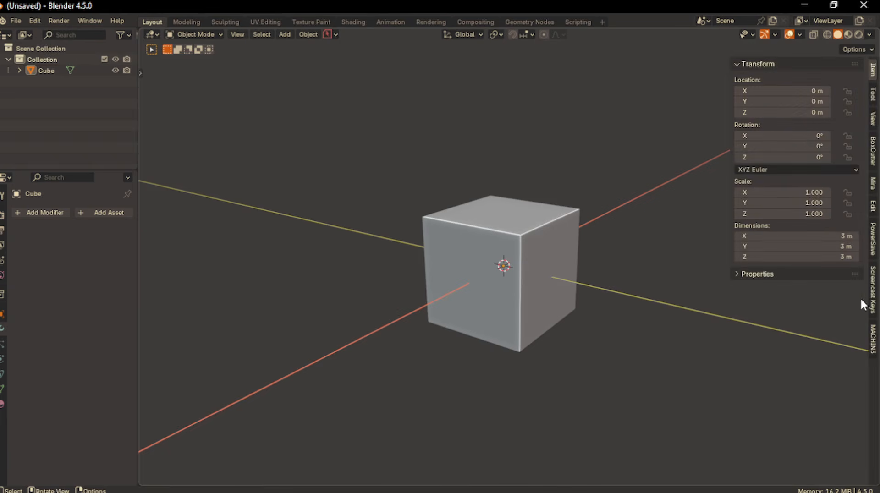
# - Turn on the Screencast Keys display and hide the sidebar
pyautogui.click(873, 289)
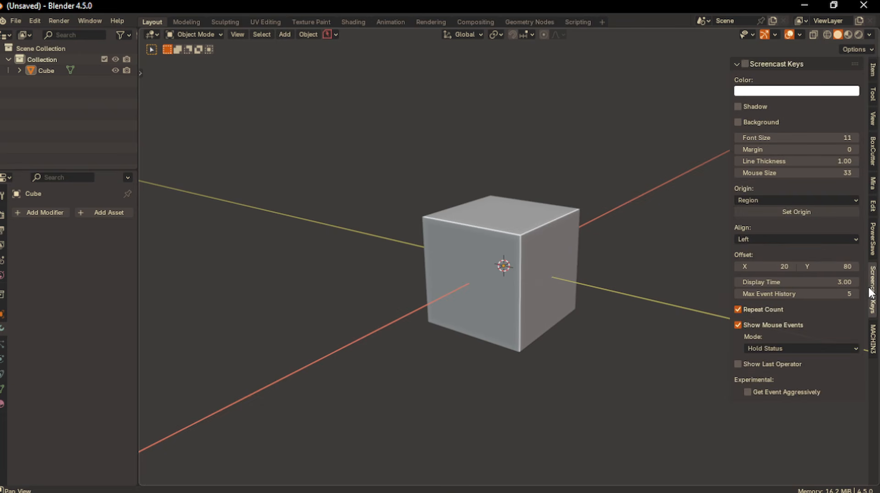
pyautogui.click(745, 63)
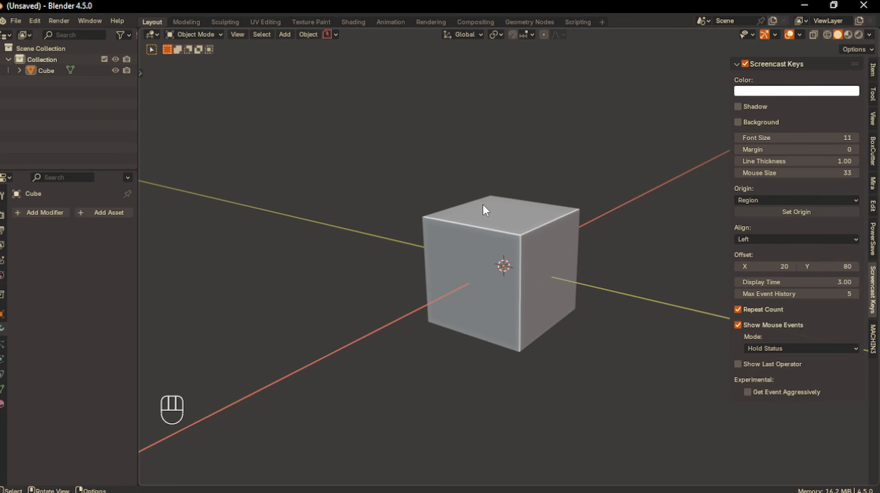
pyautogui.press('n')
# - Select the cube and stretch it along the Z axis in the front view into a tall block
pyautogui.click(512, 260)
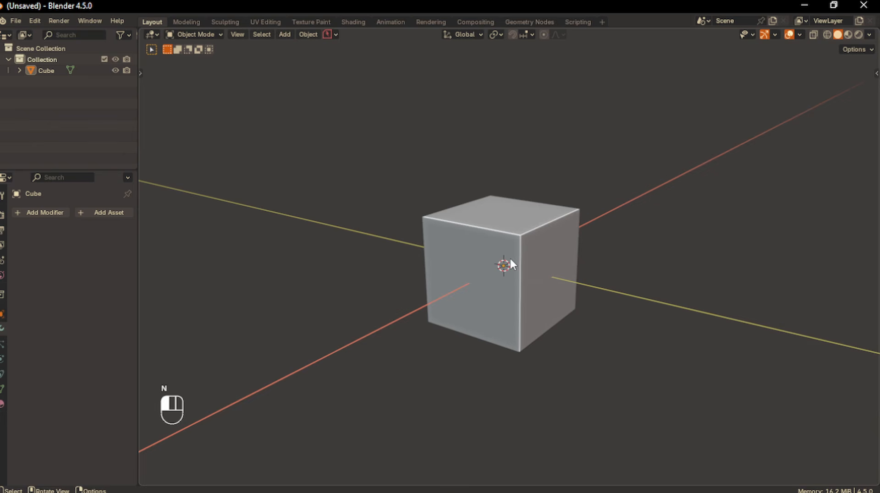
pyautogui.click(511, 260)
pyautogui.press('KP_1')
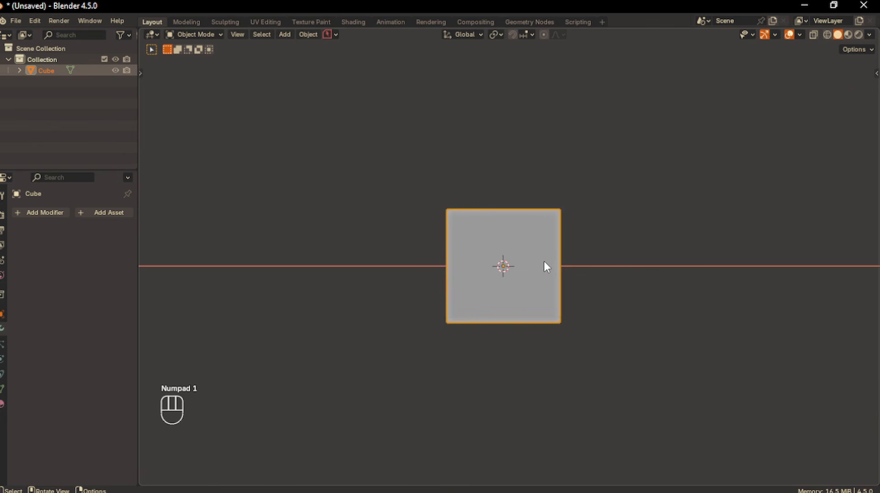
pyautogui.press('s')
pyautogui.press('z')
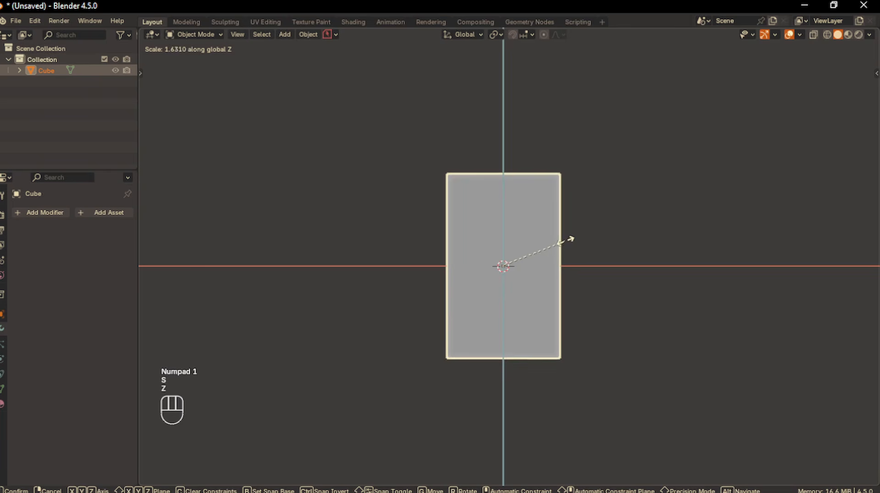
pyautogui.click(570, 238)
# - Widen the block along the X axis to more than twice its width
pyautogui.press('s')
pyautogui.press('x')
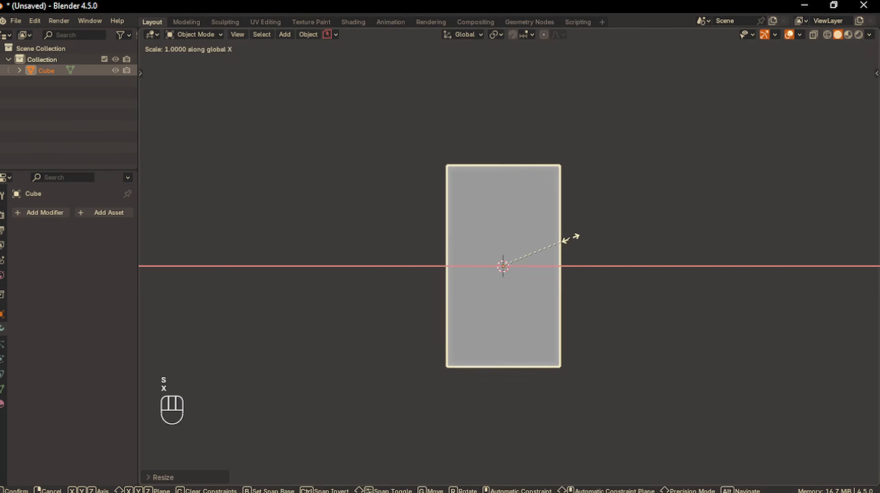
pyautogui.click(666, 232)
# - Scale the block down along the X axis in the front view into a thin slab
pyautogui.press('KP_1')
pyautogui.press('KP_2')
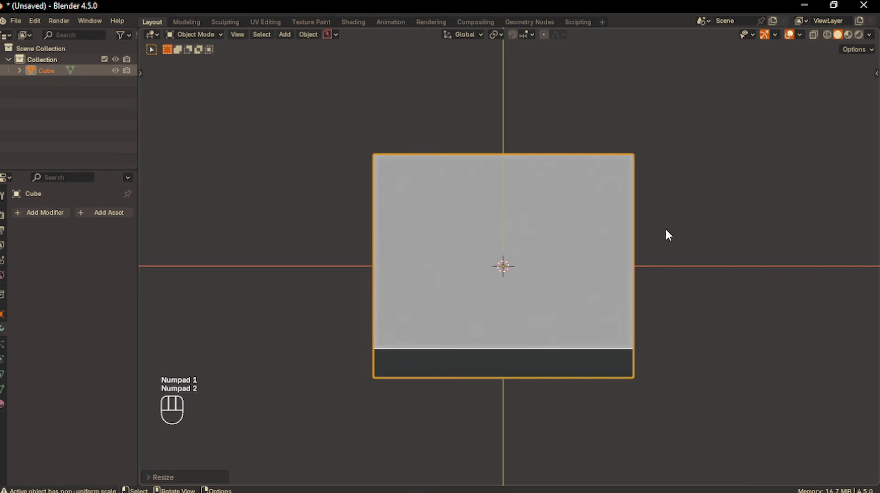
pyautogui.press('KP_3')
pyautogui.press('KP_1')
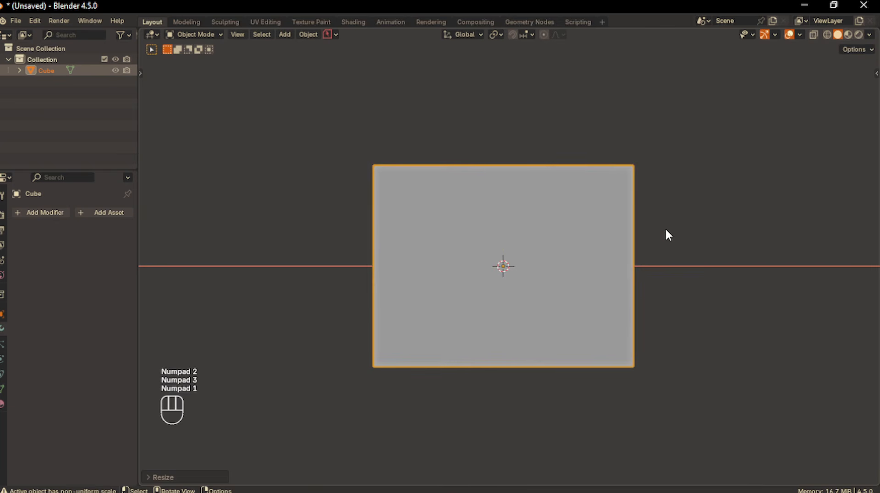
pyautogui.press('s')
pyautogui.press('x')
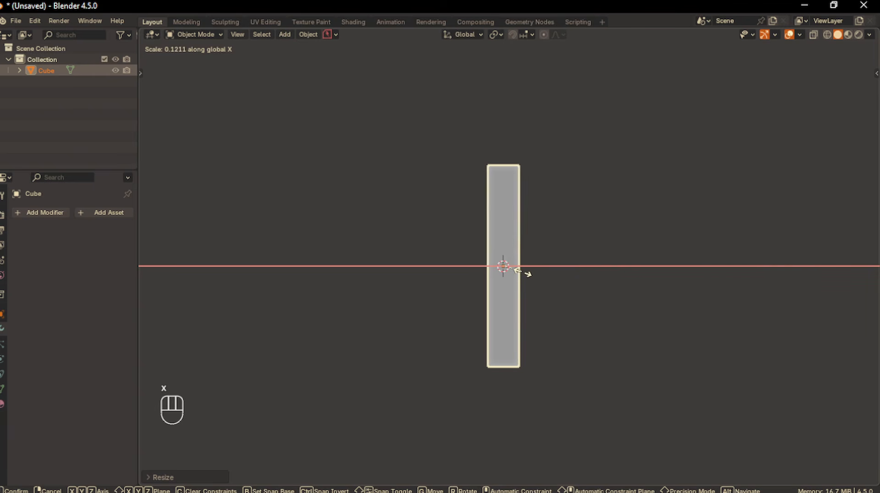
pyautogui.click(524, 269)
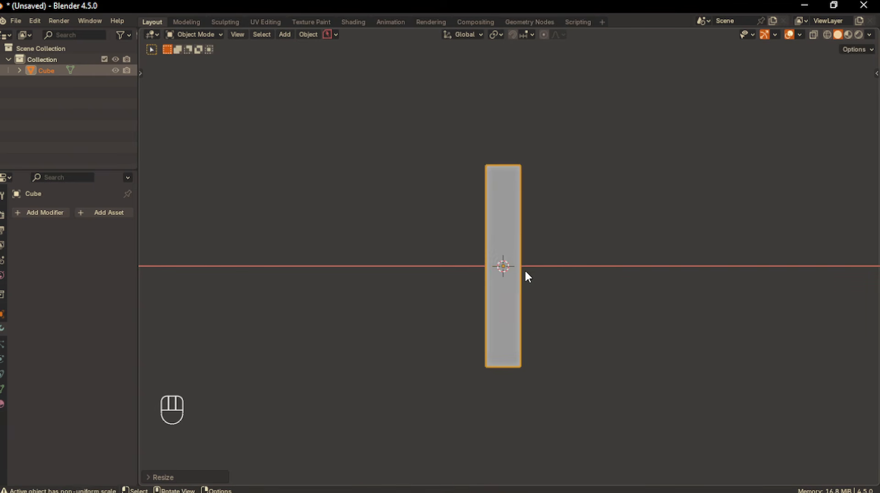
# - Scale the slab up along the Y axis in the side view until it is clearly longer than it is tall
pyautogui.press('KP_3')
pyautogui.press('y')
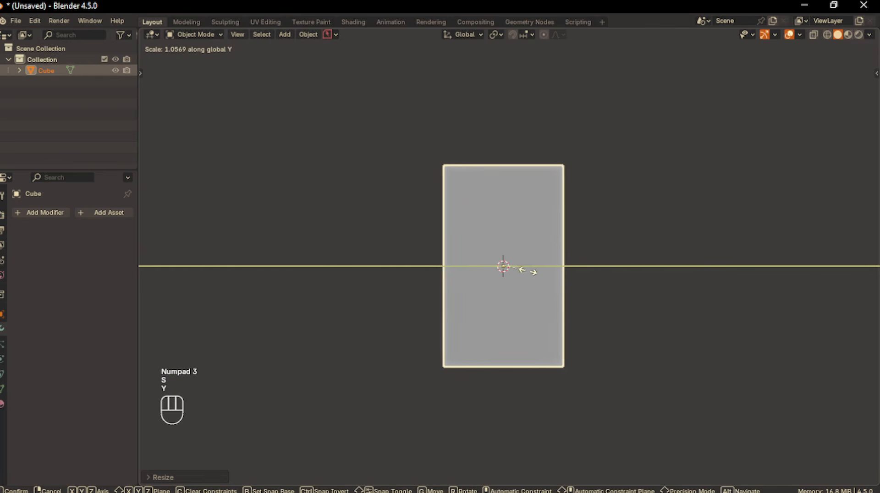
pyautogui.click(564, 275)
pyautogui.press('KP_3')
pyautogui.press('KP_1')
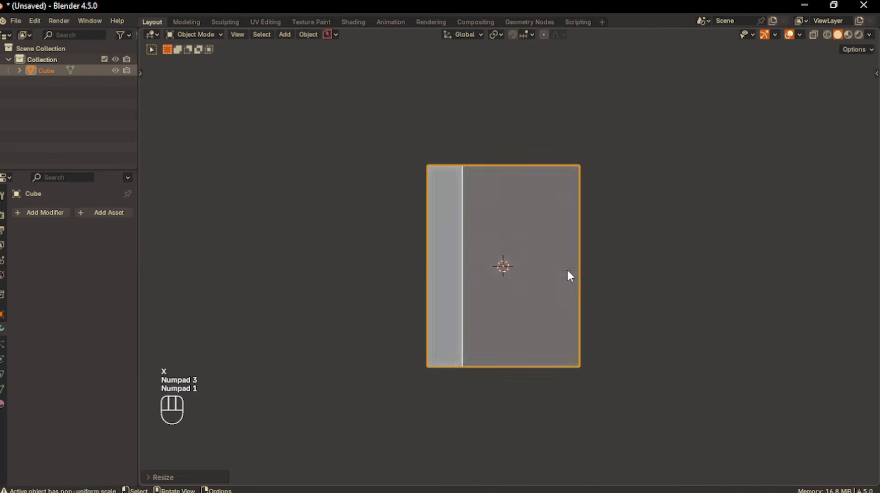
pyautogui.press('KP_3')
pyautogui.press('KP_1')
pyautogui.press('KP_3')
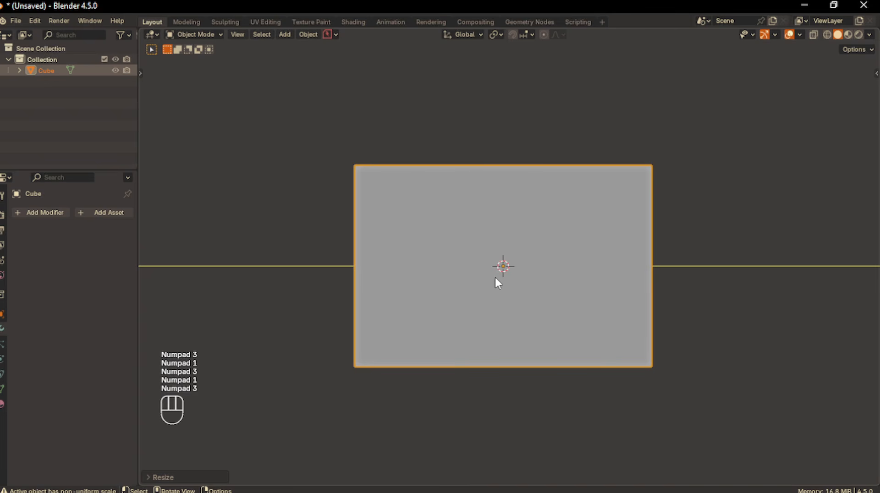
# - Activate BoxCutter and set its cutting shape to Ngon
pyautogui.hotkey('alt', 'w')
pyautogui.press('d')
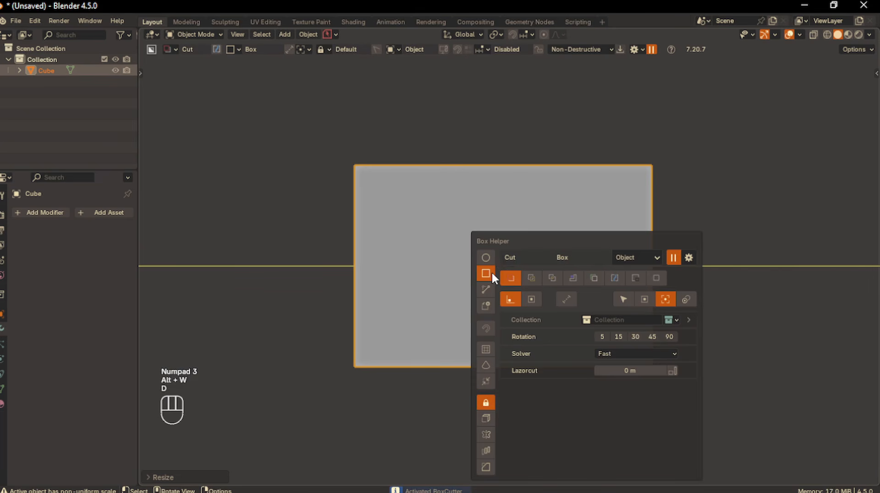
pyautogui.click(487, 288)
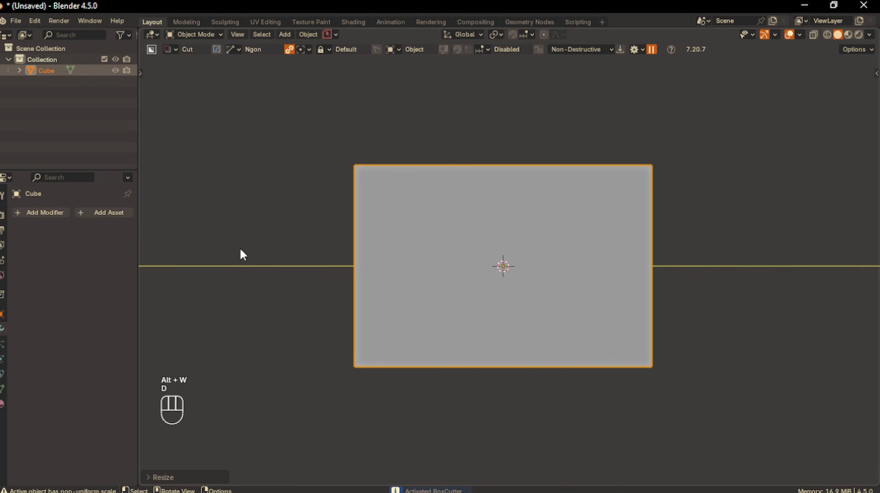
# - Cut an angular Ngon notch through the slab in the side view, removing its lower left corner and reaching past the centre
pyautogui.moveTo(340, 252); pyautogui.dragTo(391, 251)
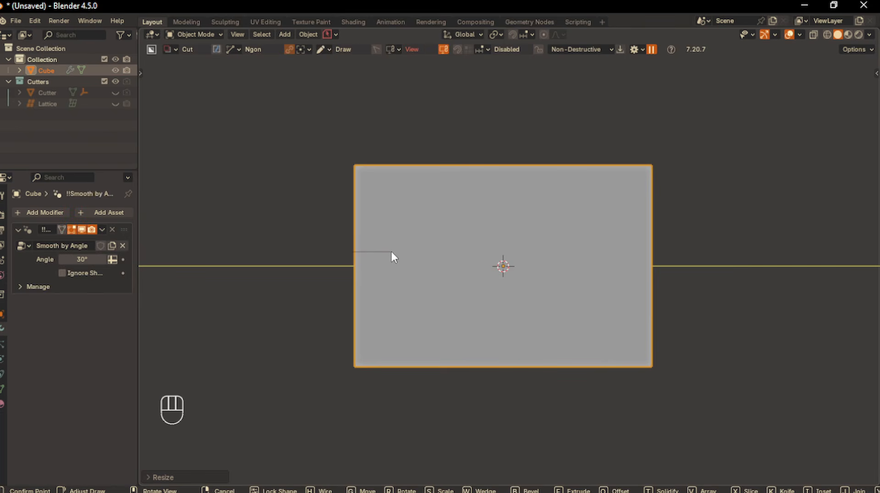
pyautogui.click(404, 219)
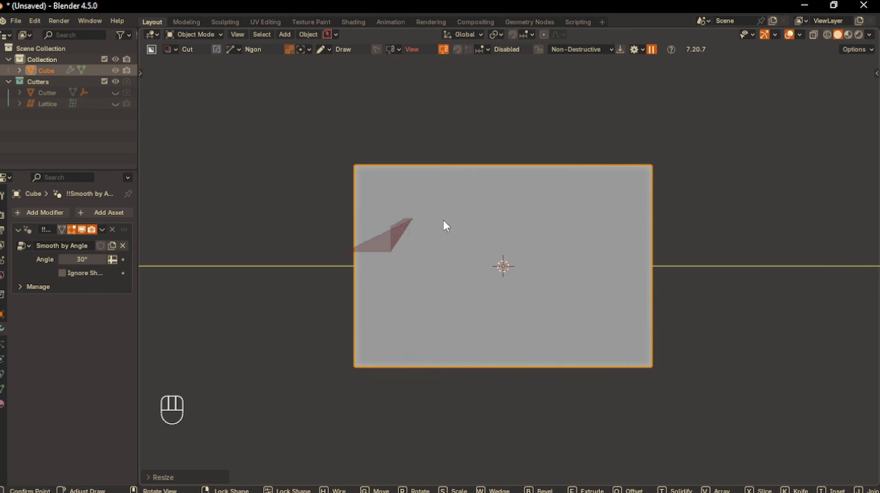
pyautogui.click(469, 215)
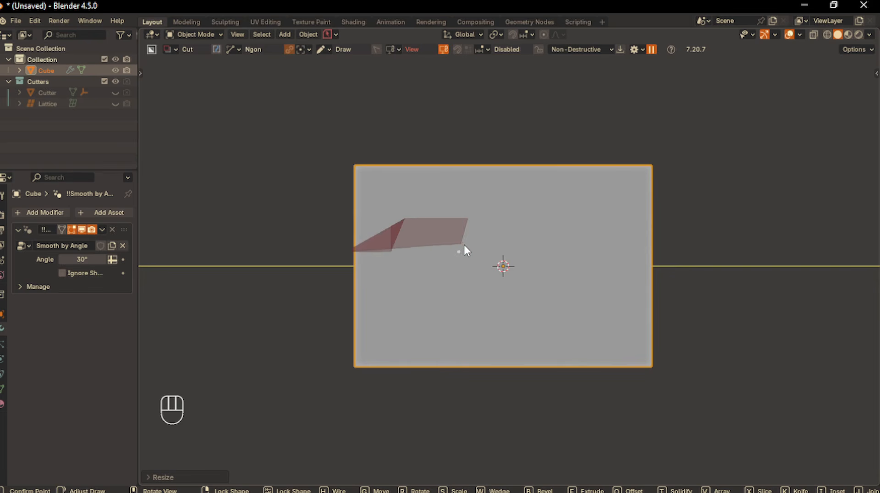
pyautogui.click(466, 250)
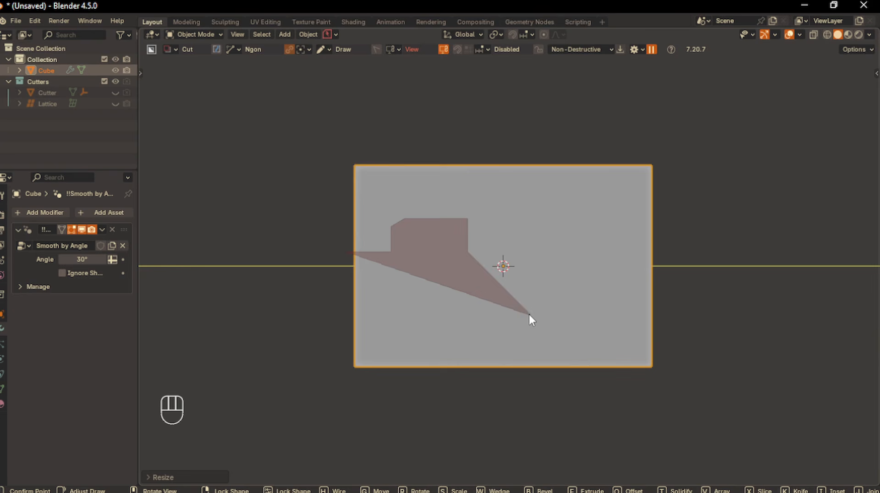
pyautogui.click(518, 303)
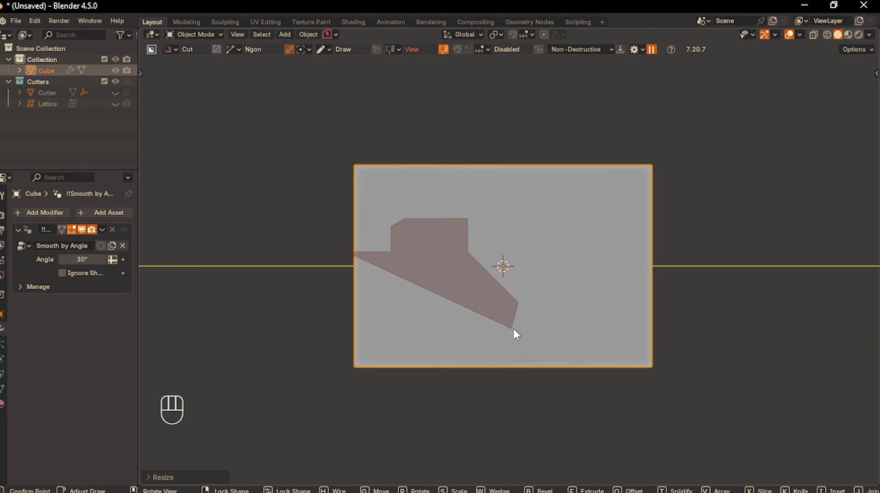
pyautogui.click(513, 327)
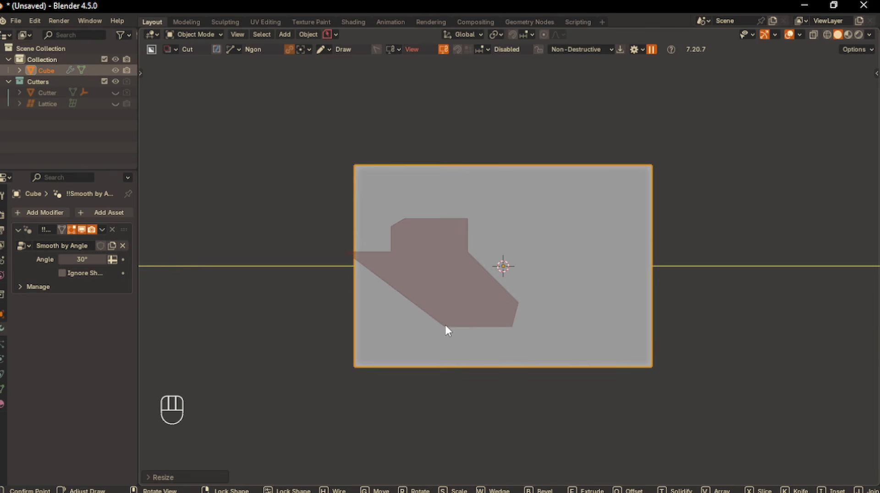
pyautogui.click(445, 326)
pyautogui.click(448, 394)
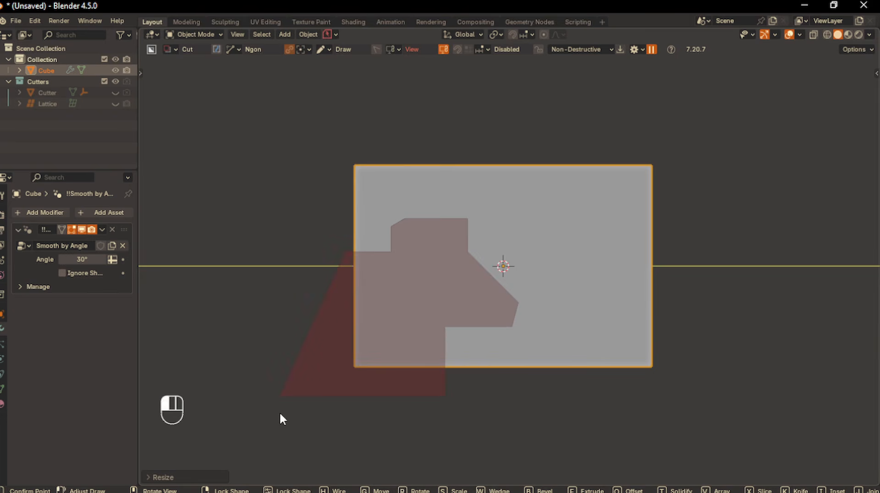
pyautogui.press('Return')
pyautogui.keyDown('shift'); pyautogui.moveTo(460, 294); pyautogui.dragTo(451, 298, button='middle'); pyautogui.keyUp('shift')
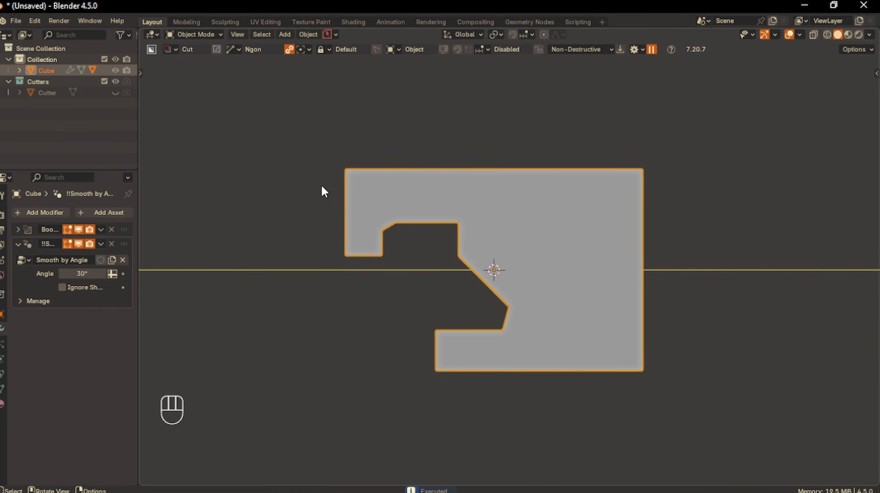
# - Raise the slab's top face along the Z axis in face edit mode, and return to object mode
pyautogui.press('Tab')
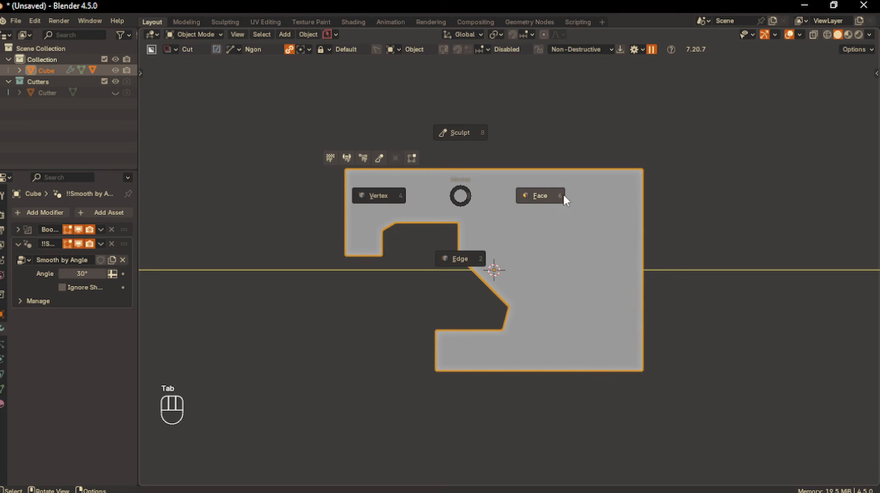
pyautogui.click(563, 193)
pyautogui.moveTo(563, 193); pyautogui.dragTo(564, 195, button='middle')
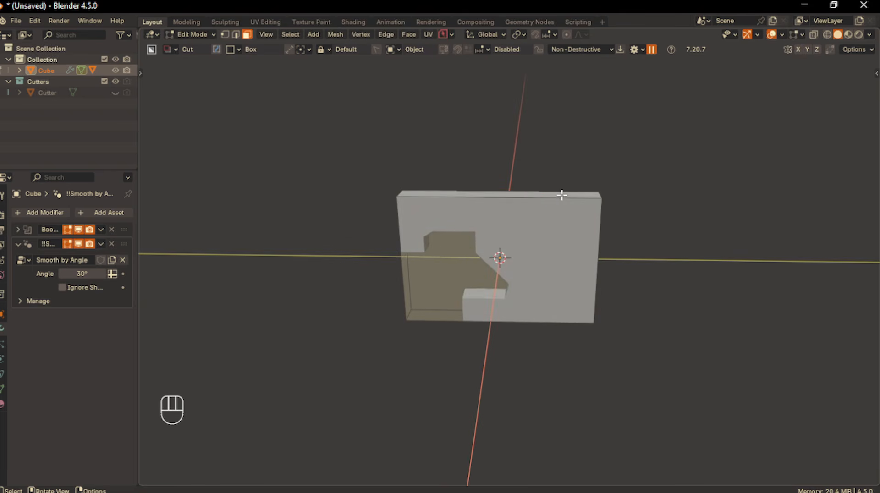
pyautogui.click(549, 194)
pyautogui.press('KP_1')
pyautogui.press('KP_3')
pyautogui.press('g')
pyautogui.press('z')
pyautogui.click(554, 171)
pyautogui.press('Tab')
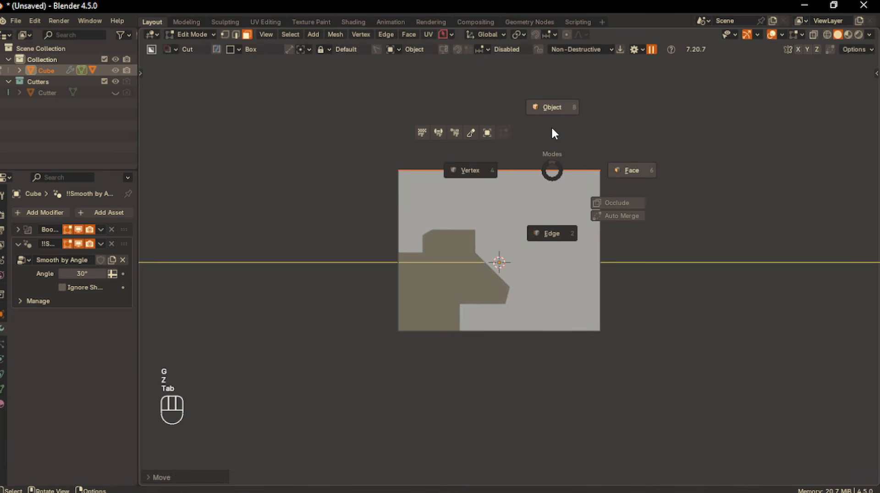
pyautogui.click(551, 128)
# - Cut away the slab's top and rear with a BoxCutter Ngon in the side view, leaving a slanted front corner, rear overhang and angled grip
pyautogui.keyDown('shift'); pyautogui.moveTo(535, 175); pyautogui.dragTo(542, 203, button='middle'); pyautogui.keyUp('shift')
pyautogui.press('d')
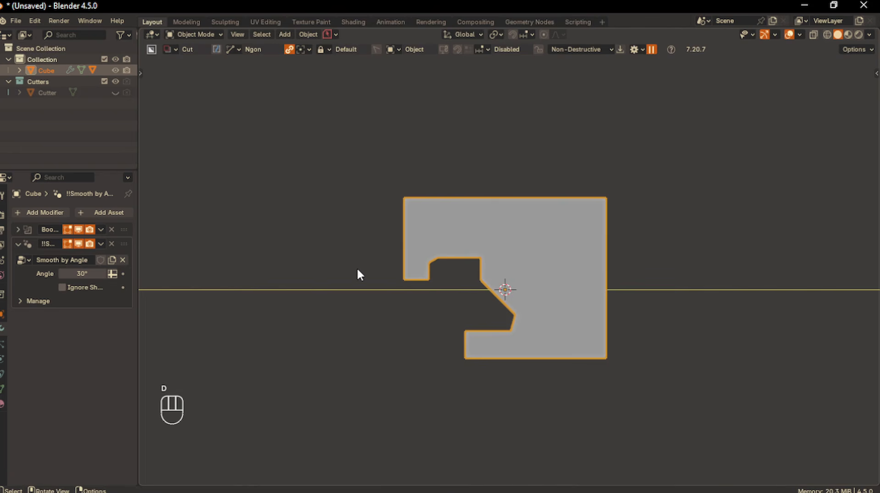
pyautogui.moveTo(369, 243); pyautogui.dragTo(403, 228)
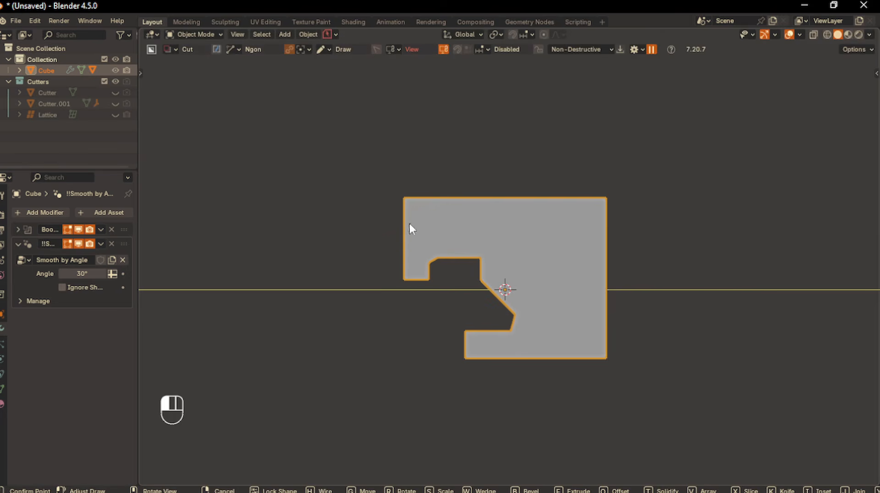
pyautogui.keyDown('ctrl'); pyautogui.click(442, 210); pyautogui.keyUp('ctrl')
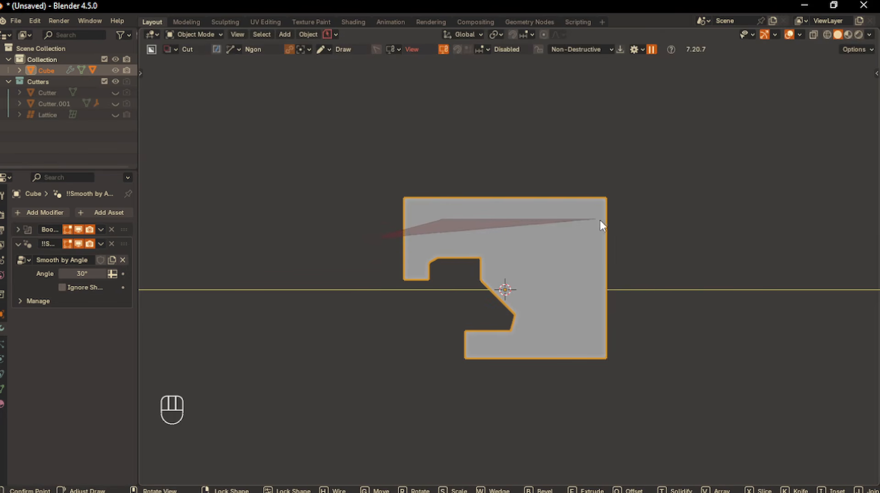
pyautogui.keyDown('ctrl'); pyautogui.click(569, 220); pyautogui.keyUp('ctrl')
pyautogui.keyDown('ctrl'); pyautogui.click(572, 255); pyautogui.keyUp('ctrl')
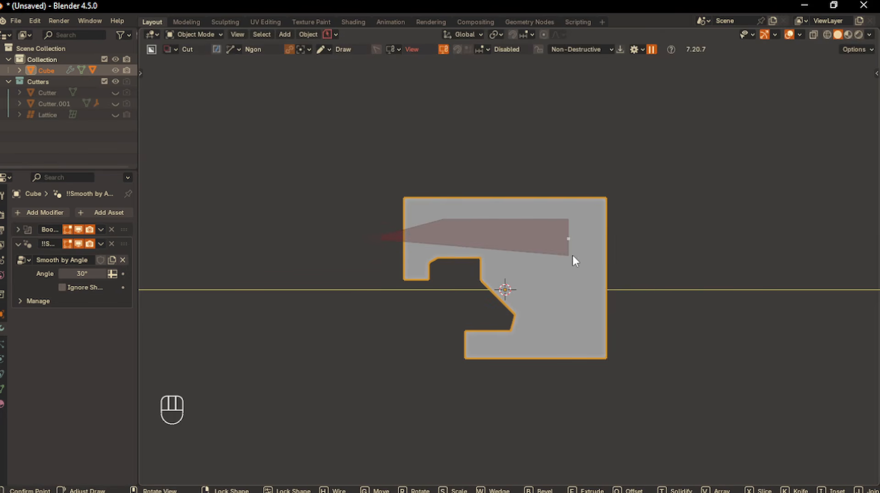
pyautogui.keyDown('ctrl'); pyautogui.click(530, 257); pyautogui.keyUp('ctrl')
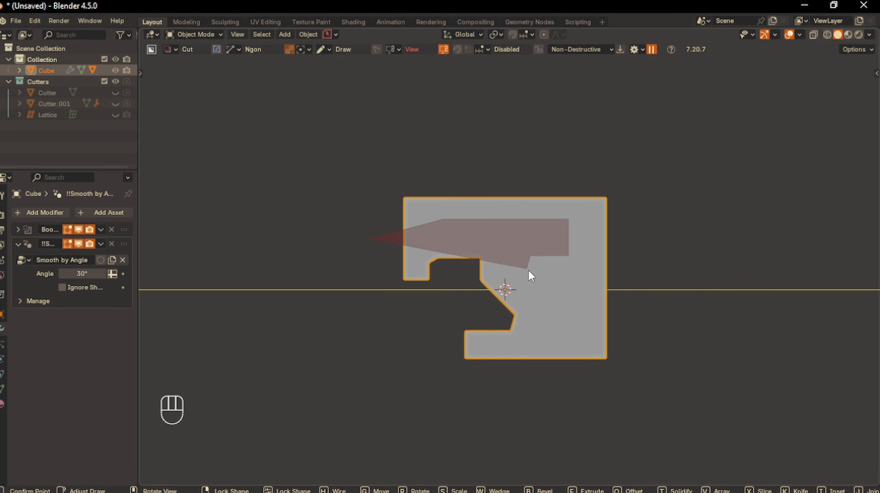
pyautogui.keyDown('ctrl'); pyautogui.click(558, 303); pyautogui.keyUp('ctrl')
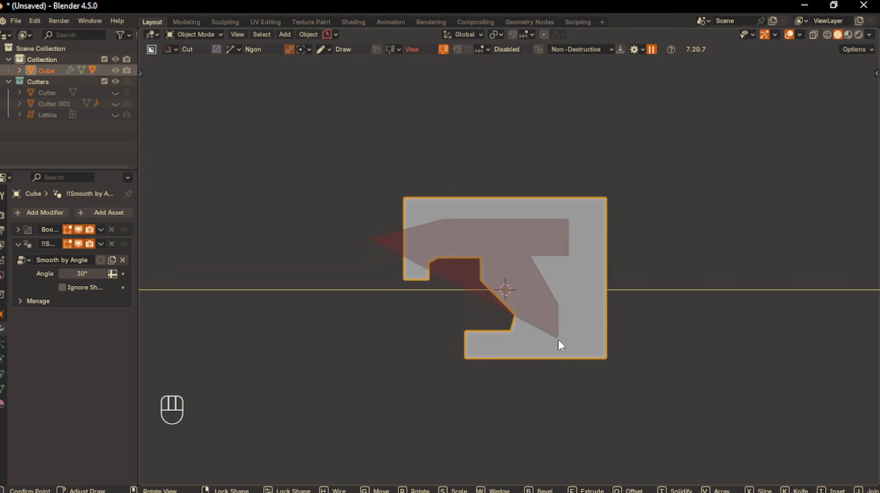
pyautogui.keyDown('ctrl'); pyautogui.click(655, 383); pyautogui.keyUp('ctrl')
pyautogui.keyDown('ctrl'); pyautogui.click(665, 170); pyautogui.keyUp('ctrl')
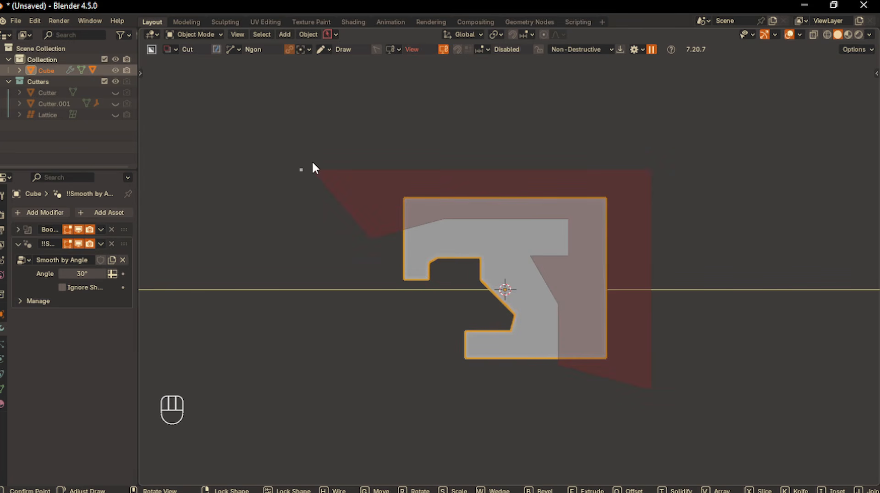
pyautogui.press('Return')
# - Apply the boolean cuts with BoxCutter's Smart Apply, and apply the object's transforms
pyautogui.moveTo(550, 288); pyautogui.dragTo(499, 322, button='middle')
pyautogui.press('q')
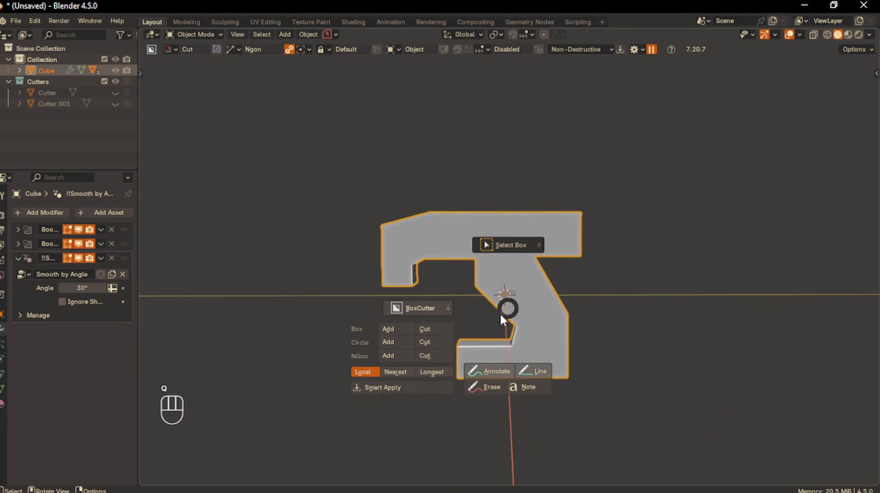
pyautogui.click(434, 383)
pyautogui.hotkey('ctrl', 'a')
pyautogui.click(447, 333)
# - Bevel the inner corner edge beneath the rear overhang in edit mode with 8 segments and an offset of about 0.87 m
pyautogui.press('Tab')
pyautogui.moveTo(558, 299); pyautogui.dragTo(544, 267, button='middle')
pyautogui.press('KP_1')
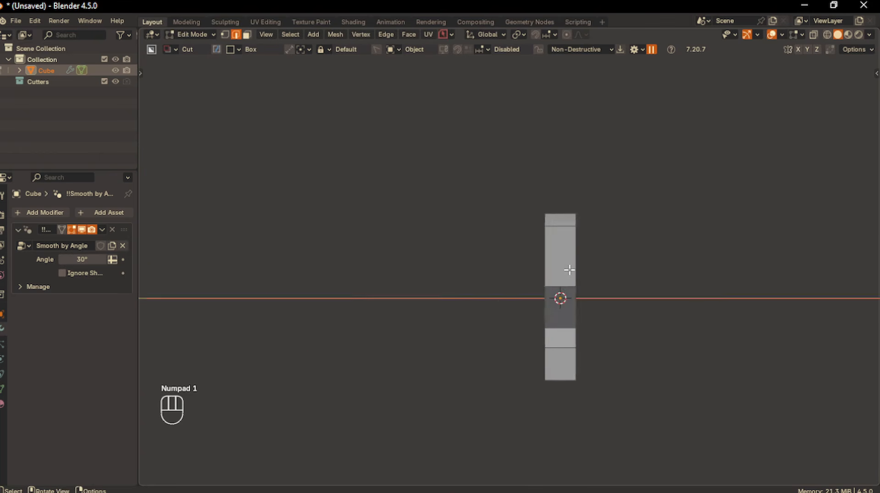
pyautogui.press('KP_3')
pyautogui.scroll(3, 620, 315)
pyautogui.hotkey('ctrl', 'b')
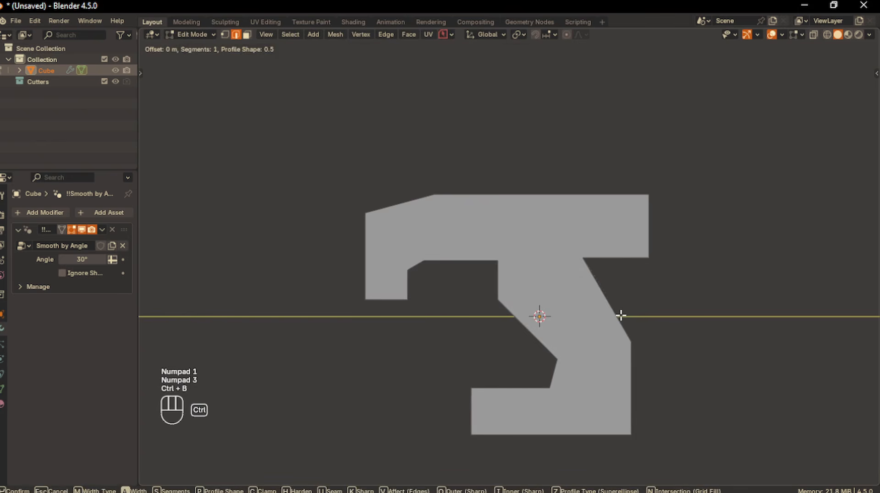
pyautogui.scroll(3, 676, 322)
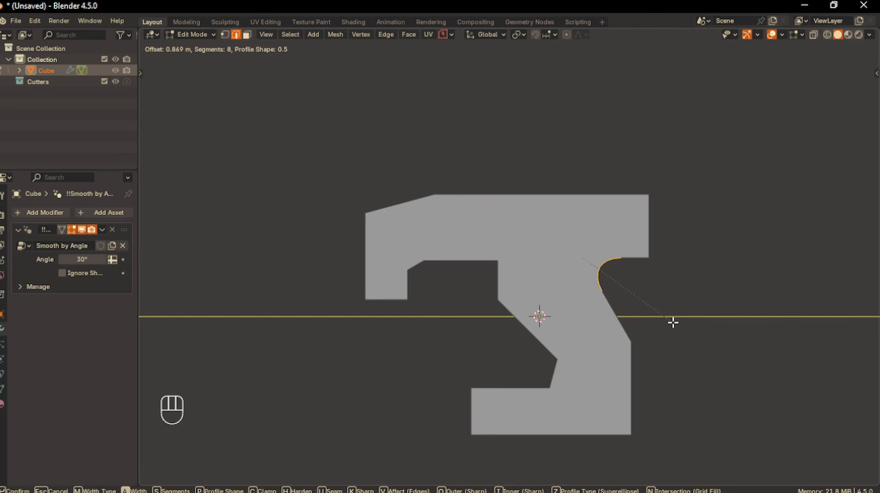
pyautogui.click(674, 323)
pyautogui.click(675, 359)
# - Move the grip's rear bend edge about 0.66 m along Y and 1.5 m down in the side view
pyautogui.keyDown('shift'); pyautogui.moveTo(629, 348); pyautogui.dragTo(594, 323, button='middle'); pyautogui.keyUp('shift')
pyautogui.press('KP_1')
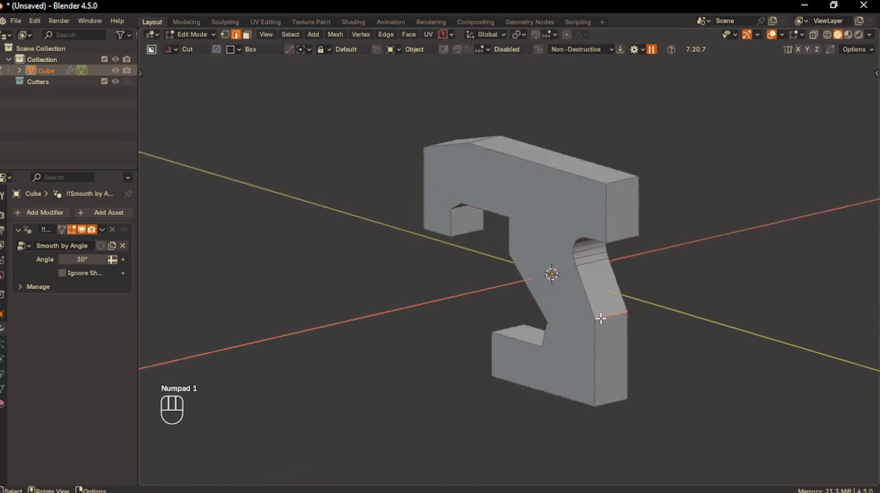
pyautogui.press('KP_3')
pyautogui.press('g')
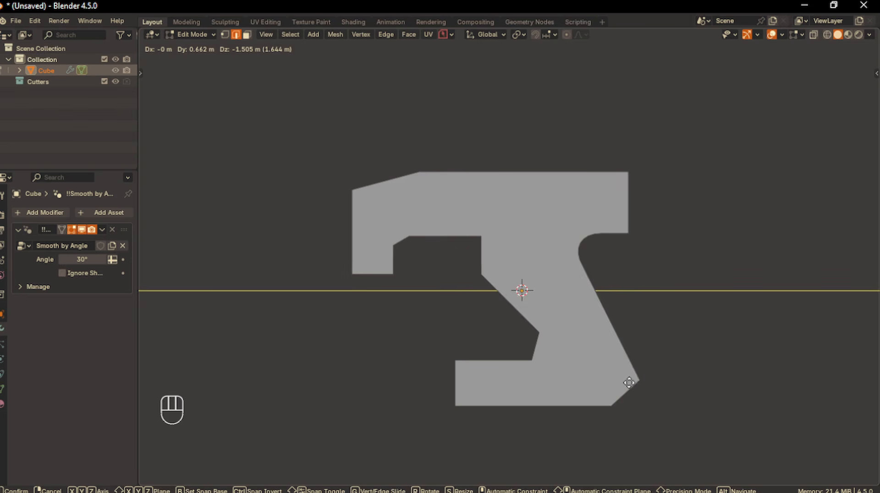
pyautogui.click(630, 379)
# - Move the grip's upper front edge about 0.39 m along Y and 0.14 m up in the side view
pyautogui.moveTo(490, 288); pyautogui.dragTo(554, 261, button='middle')
pyautogui.press('KP_1')
pyautogui.press('KP_3')
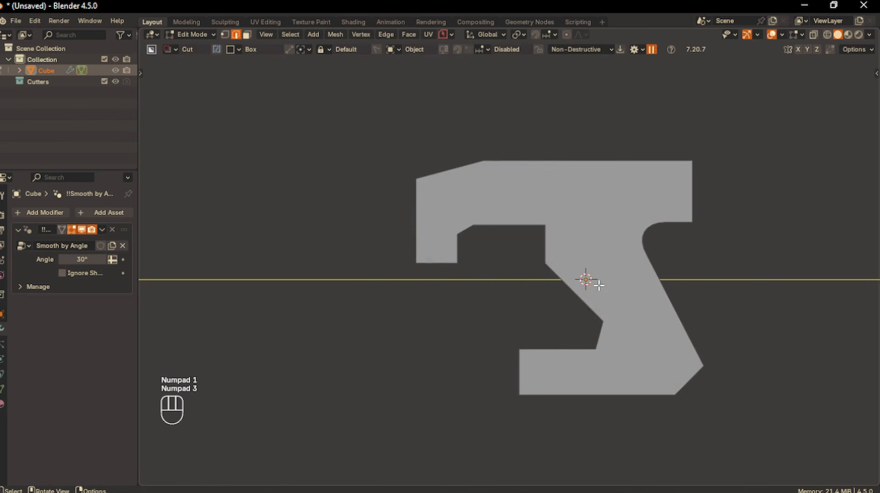
pyautogui.press('g')
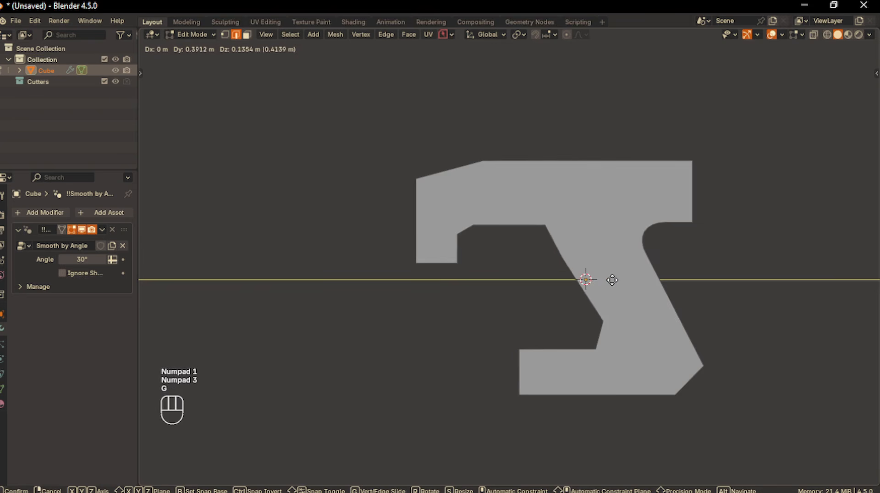
pyautogui.click(615, 279)
pyautogui.hotkey('ctrl', 'z')
# - Bevel the grip's upper front edge by a very small offset to split it into closely spaced edges
pyautogui.moveTo(614, 279)
pyautogui.mouseDown(button='middle')
pyautogui.moveTo(644, 281)
pyautogui.moveTo(631, 281)
pyautogui.mouseUp(button='middle')
pyautogui.click(570, 265)
pyautogui.press('KP_3')
pyautogui.hotkey('ctrl', 'b')
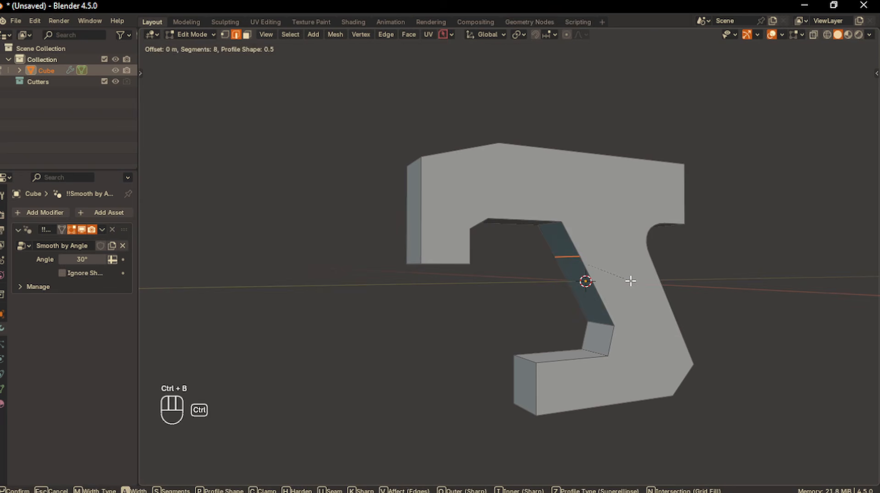
pyautogui.click(636, 283)
# - Move the upper edge of the split grip front about -0.35 m along Y to form a small step, and clear the selection
pyautogui.click(590, 259)
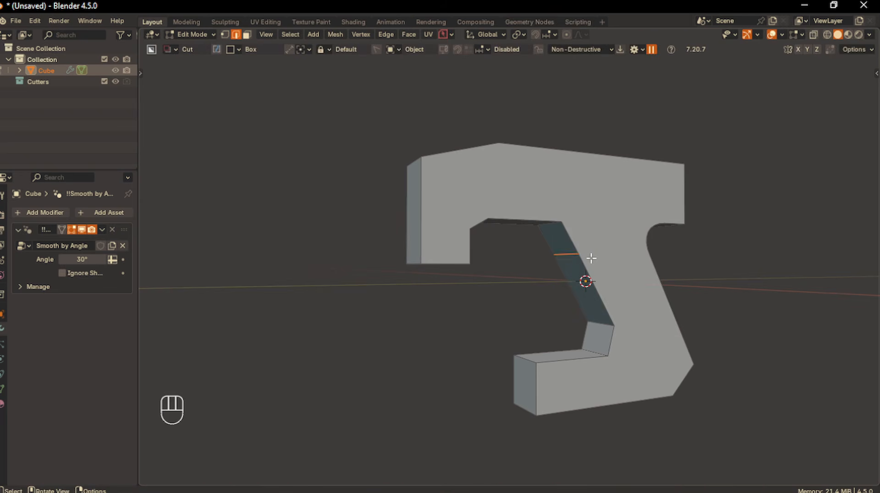
pyautogui.press('KP_3')
pyautogui.press('g')
pyautogui.press('y')
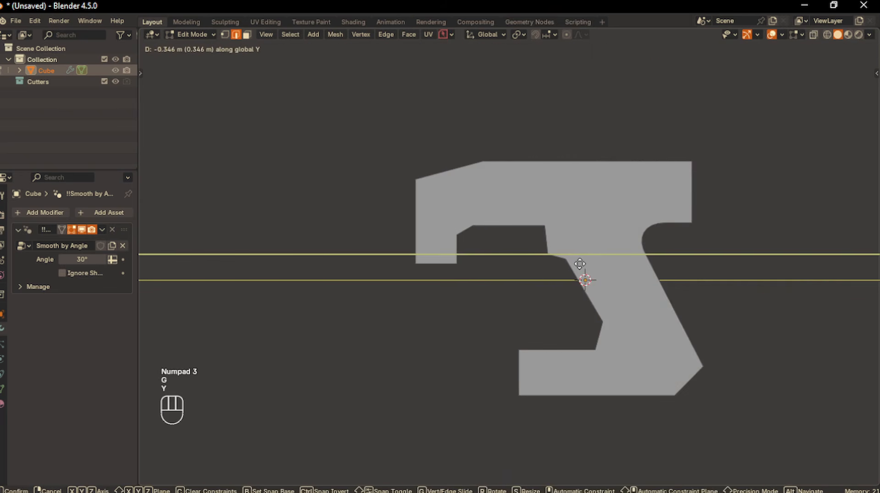
pyautogui.click(580, 264)
pyautogui.click(700, 351)
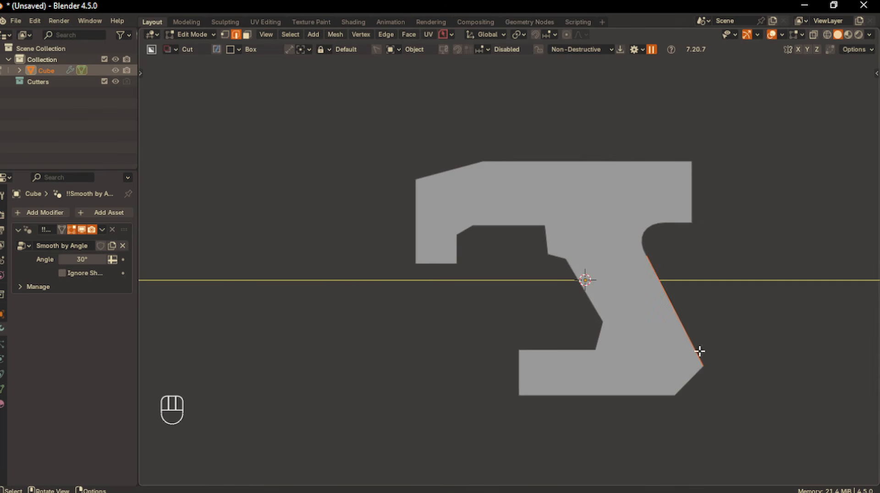
pyautogui.click(738, 414)
# - Round the outer edges along one side of the slanted and flat top with a 6-segment bevel of about 0.22 m
pyautogui.keyDown('shift'); pyautogui.moveTo(724, 402); pyautogui.dragTo(665, 375, button='middle'); pyautogui.keyUp('shift')
pyautogui.keyDown('shift'); pyautogui.moveTo(562, 386); pyautogui.dragTo(572, 399, button='middle'); pyautogui.keyUp('shift')
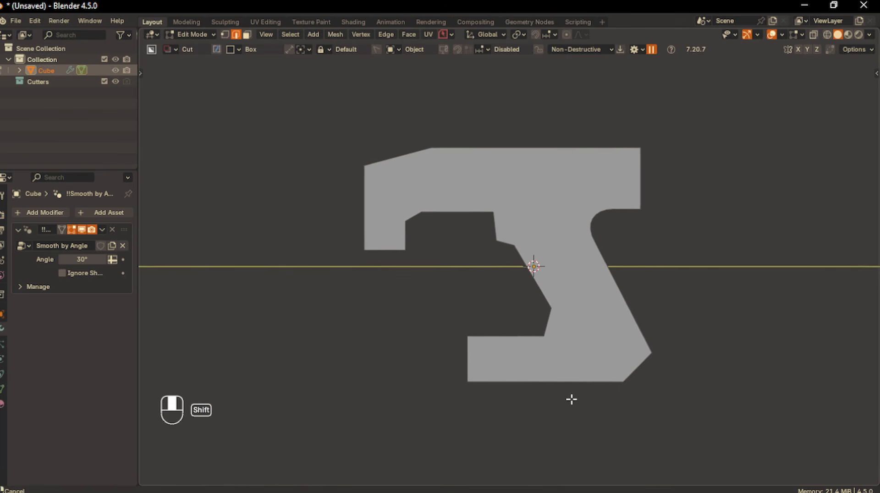
pyautogui.keyDown('shift'); pyautogui.moveTo(445, 301); pyautogui.dragTo(463, 337, button='middle'); pyautogui.keyUp('shift')
pyautogui.moveTo(562, 291); pyautogui.dragTo(463, 242, button='middle')
pyautogui.keyDown('ctrl'); pyautogui.click(463, 243); pyautogui.keyUp('ctrl')
pyautogui.hotkey('ctrl', 'b')
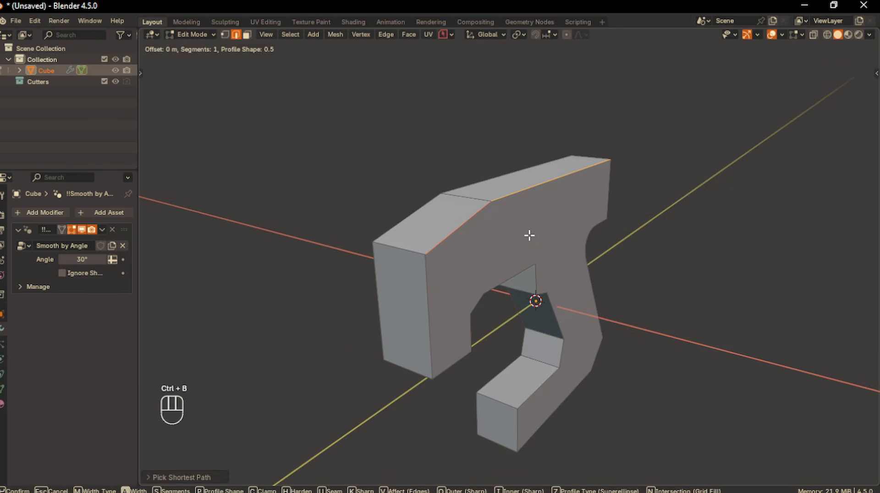
pyautogui.scroll(5, 548, 244)
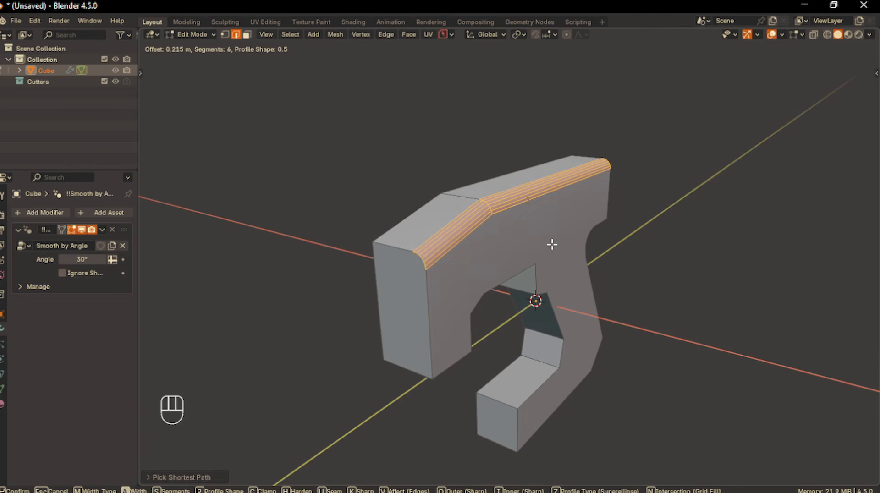
pyautogui.click(550, 243)
# - Mirror the bevelled side across the X axis with the MACHIN3tools Mirror tool in object mode
pyautogui.press('Tab')
pyautogui.moveTo(484, 251); pyautogui.dragTo(478, 225, button='middle')
pyautogui.hotkey('alt', 'x')
pyautogui.hotkey('alt', 'x')
pyautogui.moveTo(486, 269); pyautogui.dragTo(464, 254, button='middle')
pyautogui.press('KP_1')
pyautogui.press('KP_3')
# - Move the inner edge where the grip meets the foot slightly downward in the side view, keeping the grip's front slope straight
pyautogui.press('Tab')
pyautogui.moveTo(619, 363); pyautogui.dragTo(534, 362, button='middle')
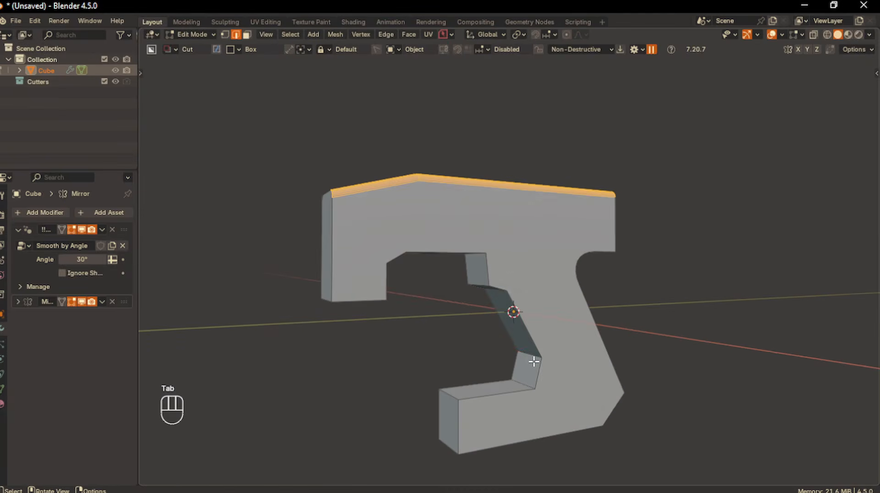
pyautogui.press('KP_3')
pyautogui.press('g')
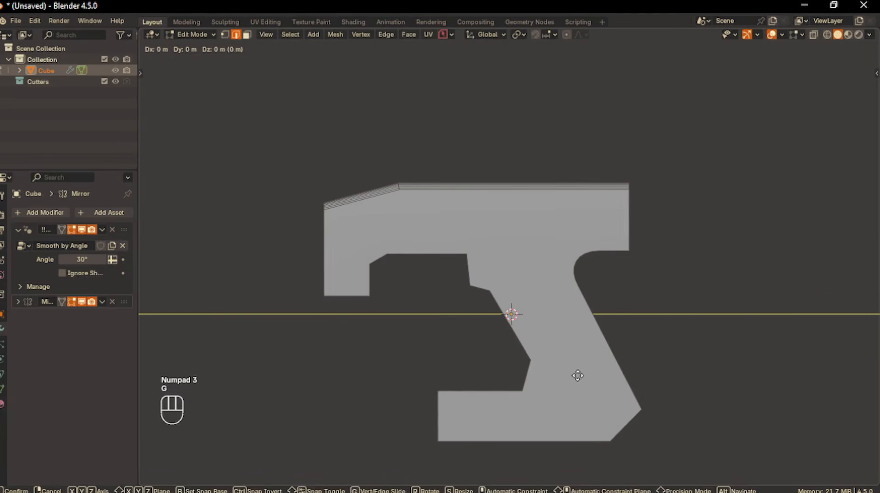
pyautogui.click(580, 389)
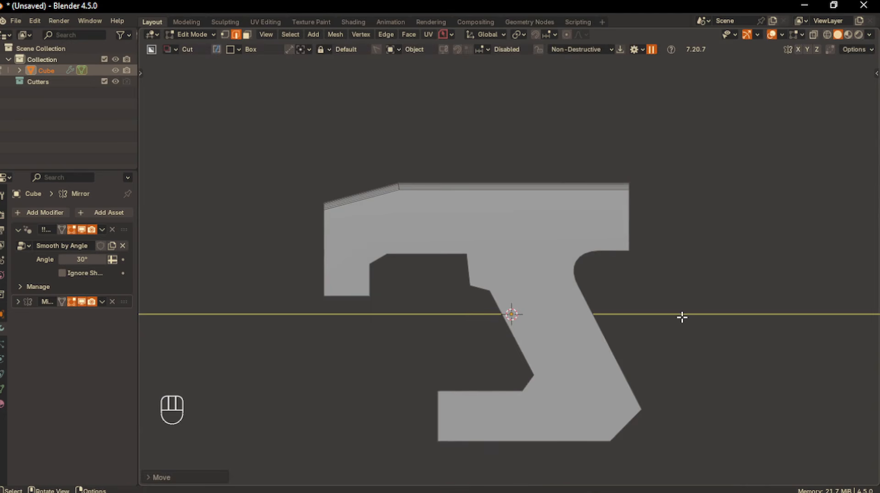
# - Chamfer the outer edge path from the front notch down the grip to the foot's end with a single-segment bevel
pyautogui.scroll(-3, 682, 317)
pyautogui.keyDown('shift'); pyautogui.moveTo(632, 354); pyautogui.dragTo(612, 336, button='middle'); pyautogui.keyUp('shift')
pyautogui.moveTo(559, 338); pyautogui.dragTo(458, 297, button='middle')
pyautogui.press('ctrl')
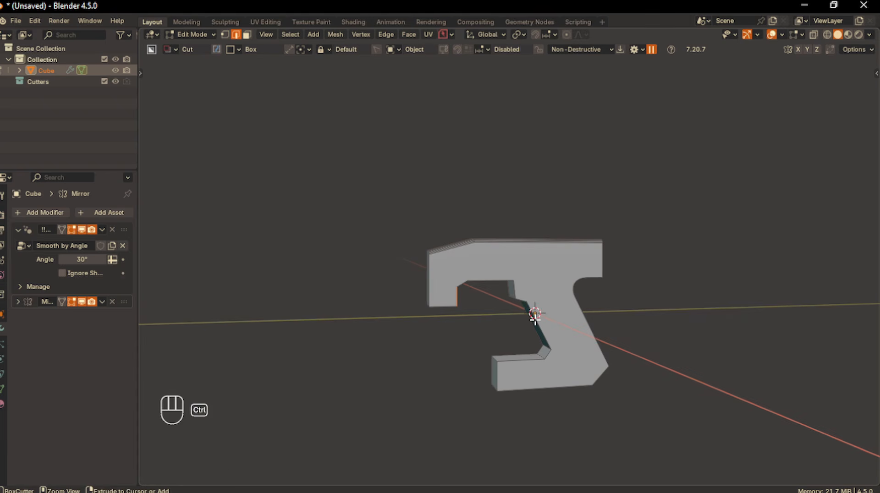
pyautogui.keyDown('ctrl'); pyautogui.click(563, 341); pyautogui.keyUp('ctrl')
pyautogui.scroll(3, 568, 356)
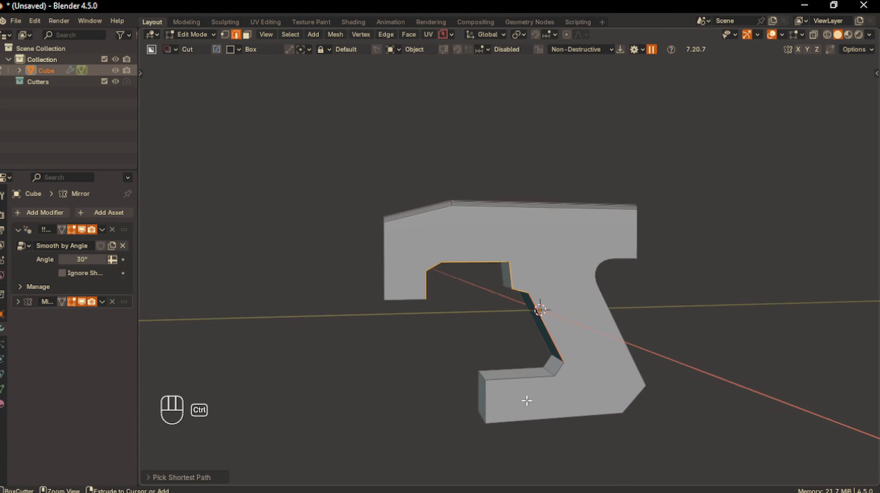
pyautogui.moveTo(543, 377); pyautogui.dragTo(572, 375, button='middle')
pyautogui.hotkey('ctrl', 'b')
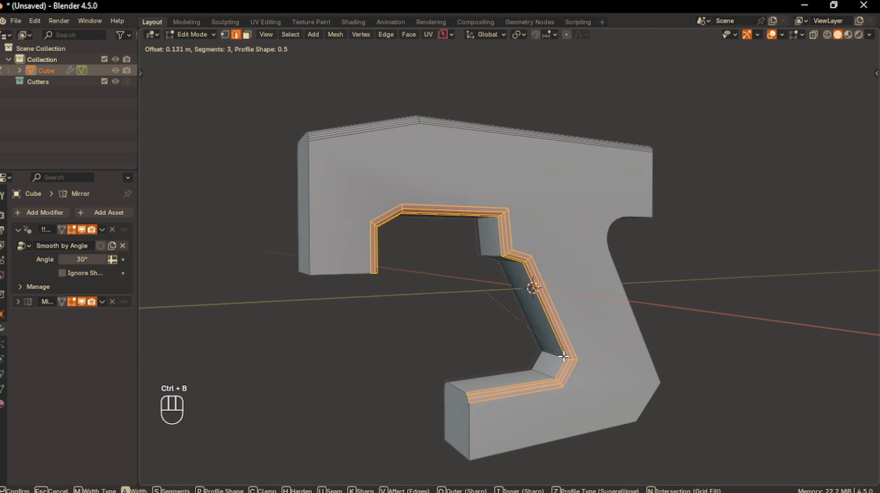
pyautogui.scroll(-4, 564, 356)
pyautogui.click(548, 368)
# - Bevel the two inner corners between the grip and the foot with 4 segments and an offset of about 0.09 m
pyautogui.press('KP_1')
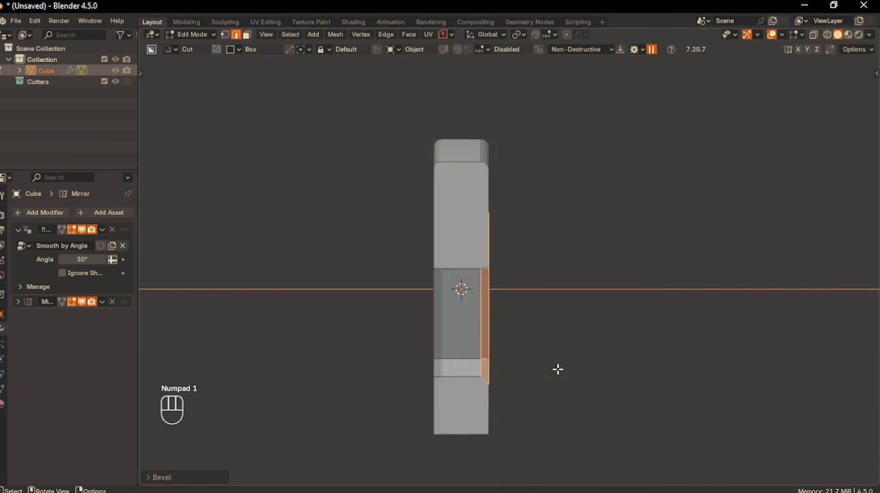
pyautogui.press('KP_3')
pyautogui.moveTo(566, 372); pyautogui.dragTo(586, 350, button='middle')
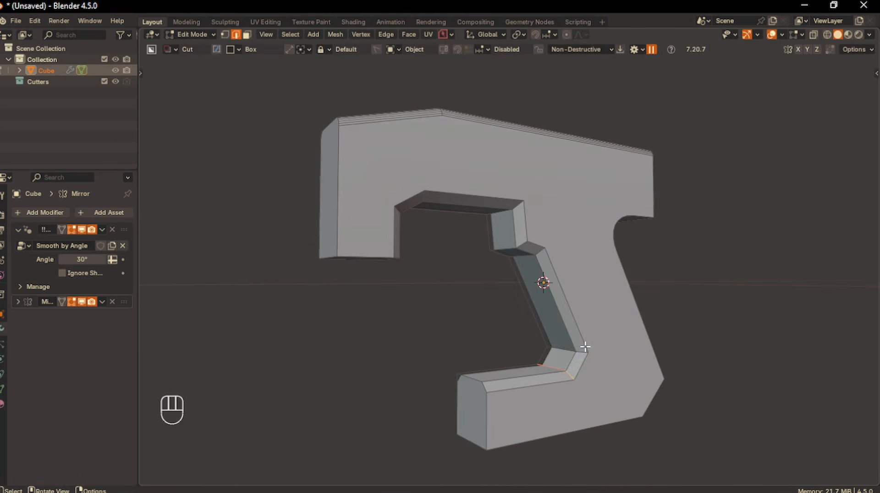
pyautogui.hotkey('ctrl', 'b')
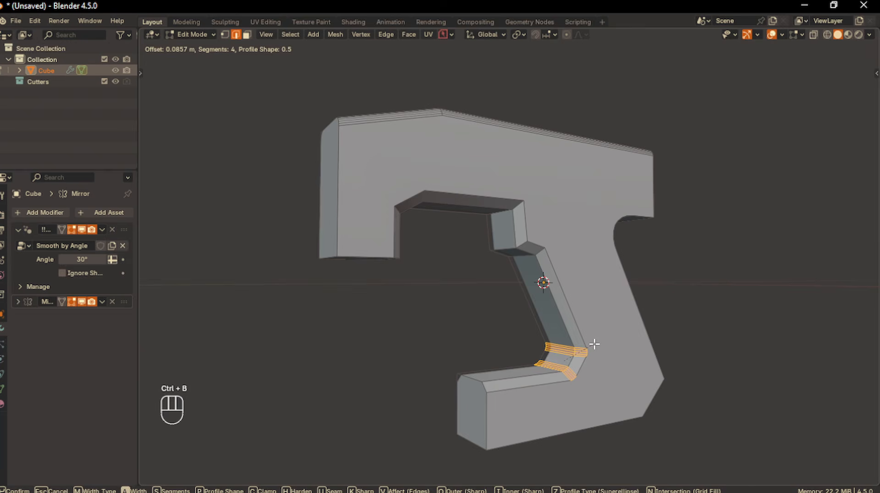
pyautogui.click(594, 345)
# - Round the bend at the top of the grip's front slope with a 4-segment bevel of about 0.17 m
pyautogui.press('KP_1')
pyautogui.press('KP_3')
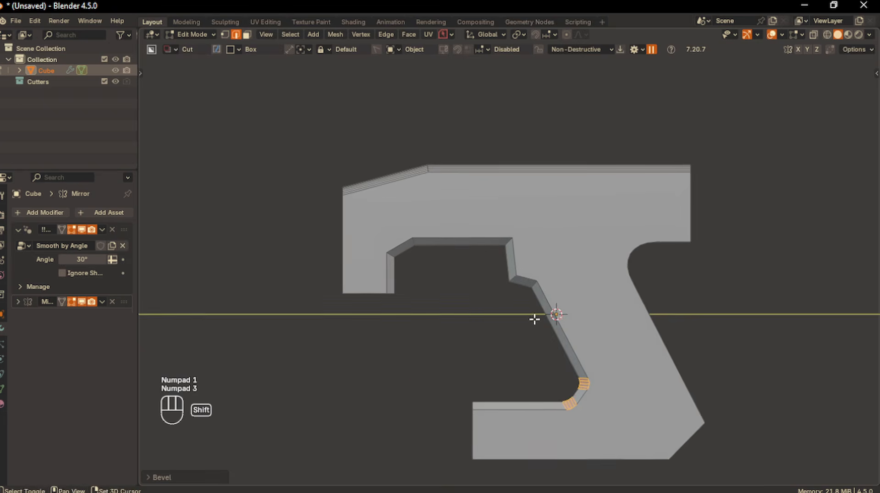
pyautogui.moveTo(535, 320); pyautogui.dragTo(541, 284, button='middle')
pyautogui.press('space')
pyautogui.click(539, 283)
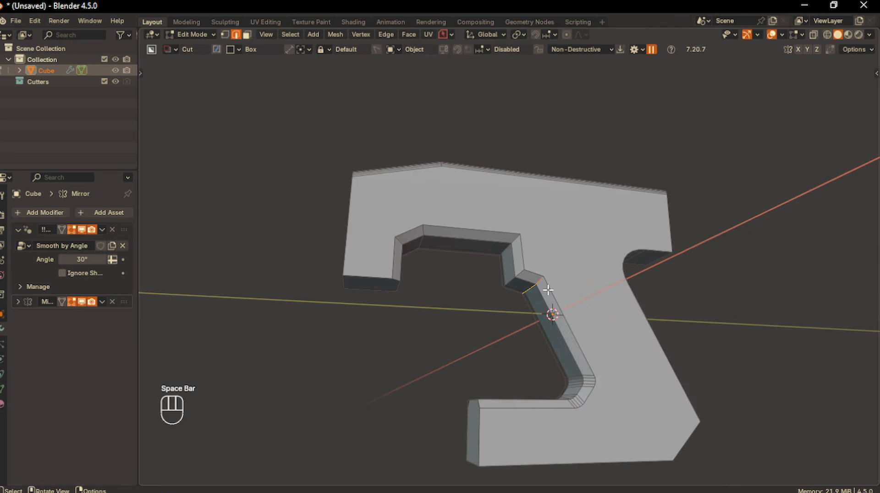
pyautogui.press('KP_3')
pyautogui.hotkey('ctrl', 'b')
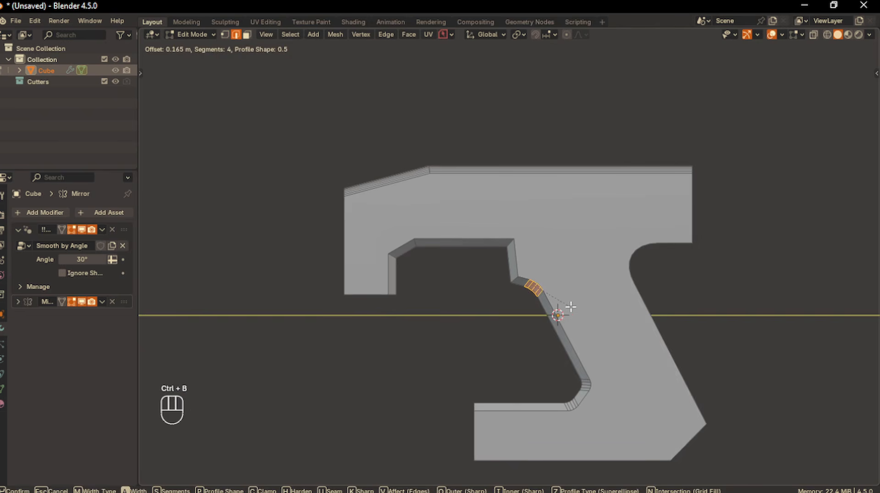
pyautogui.click(571, 306)
# - Round the four corners of the trigger recess with a 4-segment bevel of about 0.087 m
pyautogui.moveTo(515, 257); pyautogui.dragTo(512, 324, button='middle')
pyautogui.keyDown('alt'); pyautogui.click(443, 290); pyautogui.keyUp('alt')
pyautogui.keyDown('alt'); pyautogui.keyDown('shift'); pyautogui.click(419, 294); pyautogui.keyUp('shift'); pyautogui.keyUp('alt')
pyautogui.keyDown('alt'); pyautogui.keyDown('shift'); pyautogui.click(494, 299); pyautogui.keyUp('shift'); pyautogui.keyUp('alt')
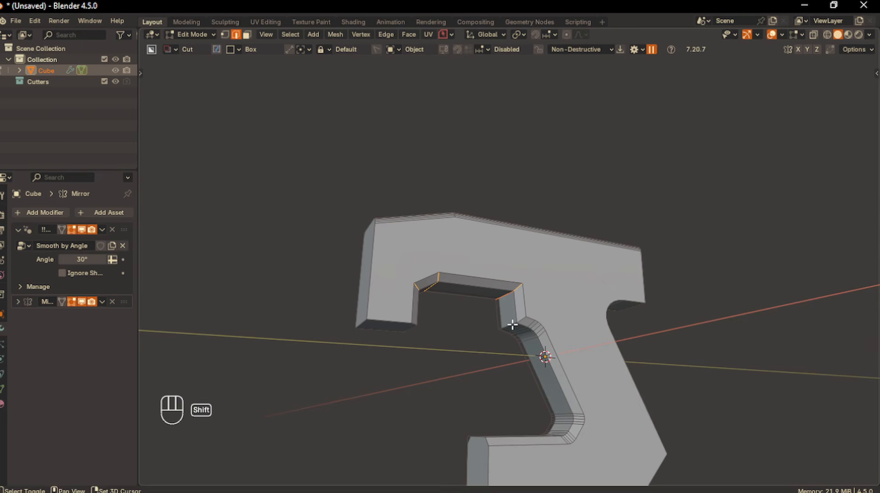
pyautogui.press('KP_1')
pyautogui.press('KP_3')
pyautogui.hotkey('ctrl', 'b')
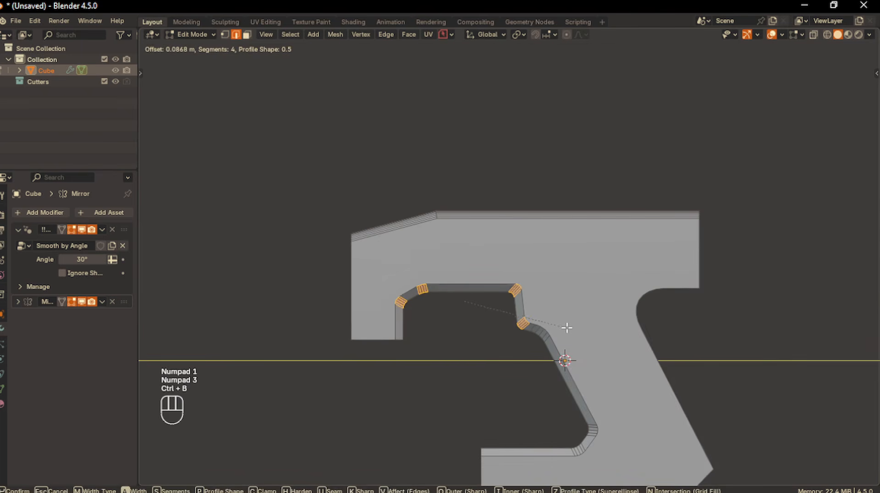
pyautogui.click(567, 328)
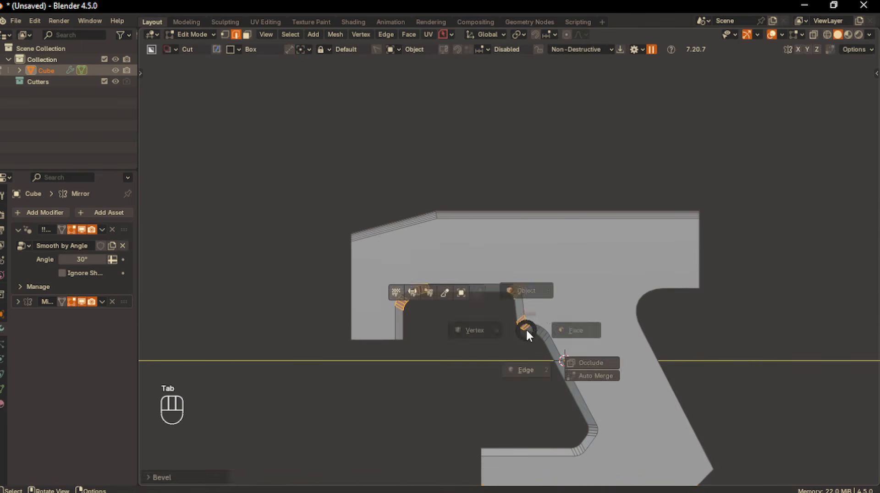
pyautogui.press('Tab')
pyautogui.scroll(-5, 534, 282)
pyautogui.scroll(3, 633, 308)
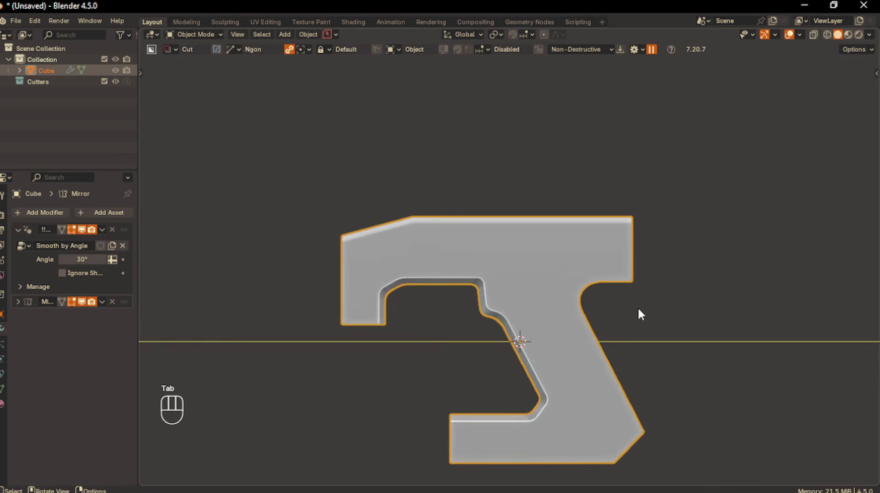
pyautogui.click(637, 308)
# - Bevel the side edge path from the rear overhang down the back of the grip with 6 segments, about 0.21 m
pyautogui.scroll(-1, 637, 308)
pyautogui.keyDown('shift'); pyautogui.moveTo(581, 371); pyautogui.dragTo(576, 367, button='middle'); pyautogui.keyUp('shift')
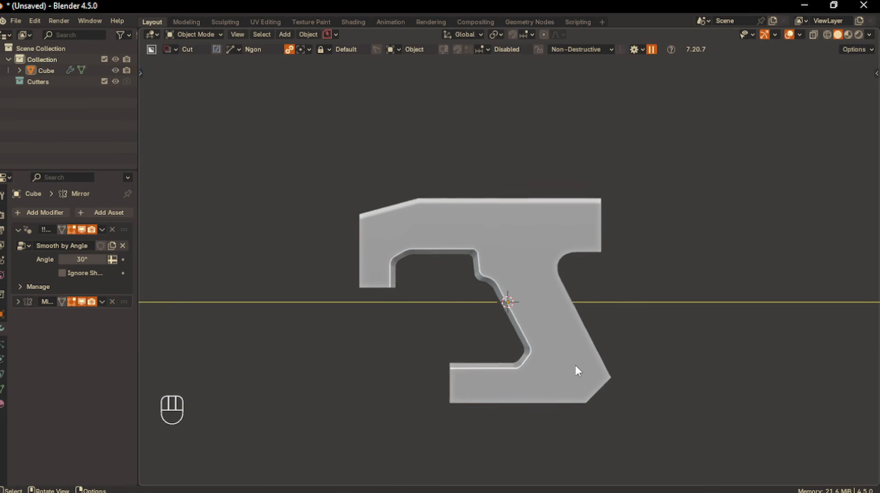
pyautogui.click(576, 367)
pyautogui.press('Tab')
pyautogui.moveTo(603, 334); pyautogui.dragTo(570, 342, button='middle')
pyautogui.keyDown('ctrl'); pyautogui.click(611, 249); pyautogui.keyUp('ctrl')
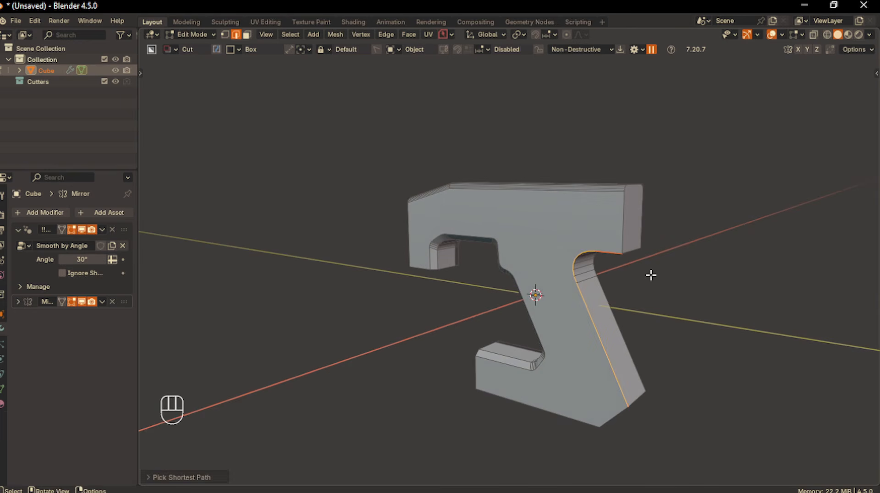
pyautogui.hotkey('ctrl', 'b')
pyautogui.scroll(2, 664, 274)
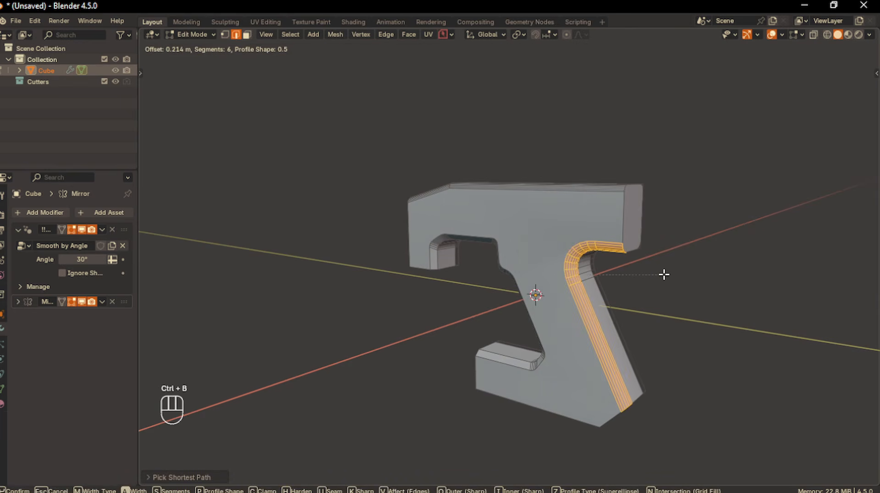
pyautogui.click(664, 274)
pyautogui.press('Tab')
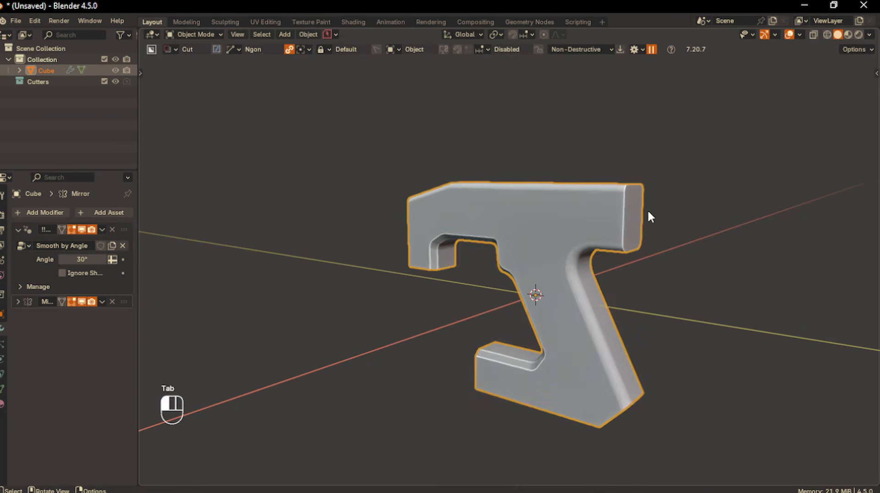
pyautogui.press('KP_1')
pyautogui.press('KP_3')
pyautogui.click(655, 349)
# - Chamfer the foot's lower side edge with a single-segment bevel of about 0.15 m
pyautogui.scroll(-4, 662, 326)
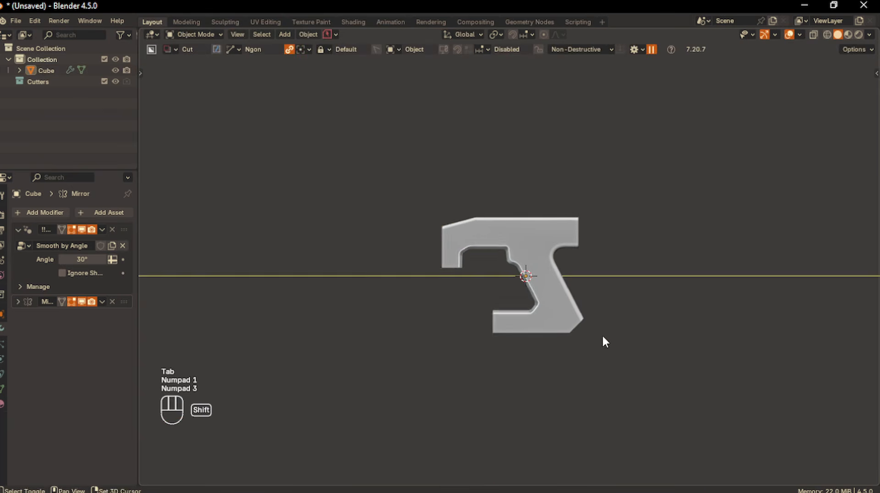
pyautogui.scroll(1, 534, 346)
pyautogui.keyDown('shift'); pyautogui.moveTo(535, 346); pyautogui.dragTo(530, 314, button='middle'); pyautogui.keyUp('shift')
pyautogui.click(544, 340)
pyautogui.press('Tab')
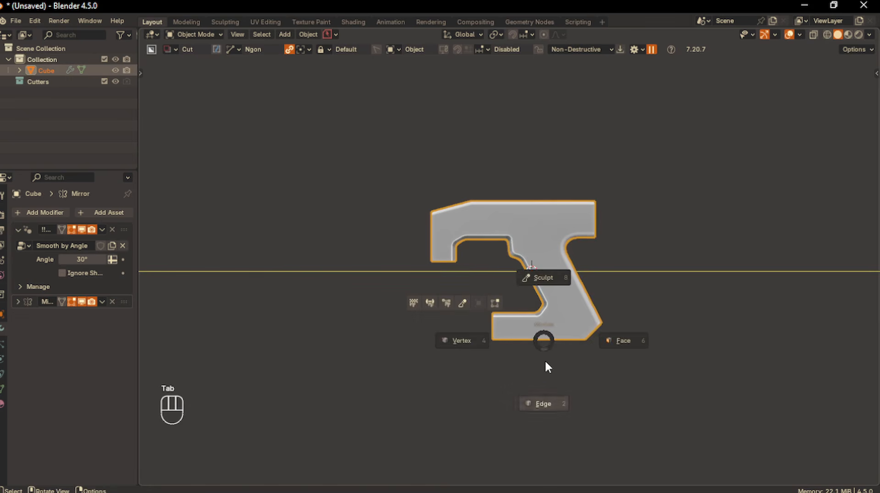
pyautogui.click(583, 343)
pyautogui.scroll(2, 583, 347)
pyautogui.moveTo(579, 345); pyautogui.dragTo(618, 316, button='middle')
pyautogui.hotkey('ctrl', 'b')
pyautogui.scroll(-5, 619, 316)
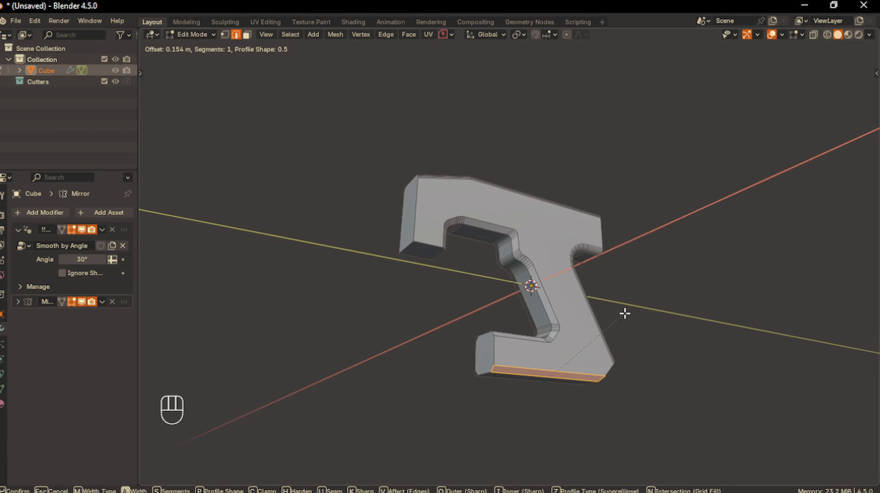
pyautogui.click(625, 314)
pyautogui.press('Tab')
pyautogui.press('KP_1')
pyautogui.press('KP_3')
pyautogui.press('Tab')
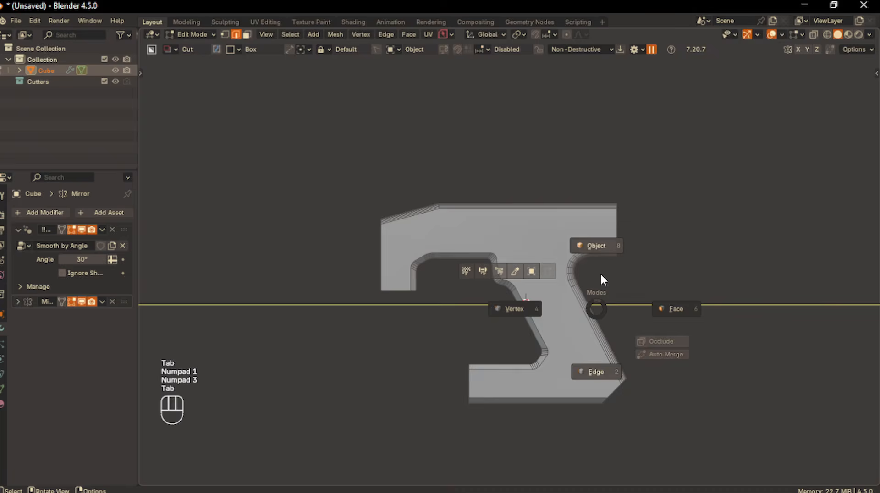
pyautogui.click(602, 280)
# - Chamfer the lower front corner of the body's nose with a single-segment bevel of about 0.26 m
pyautogui.moveTo(563, 319)
pyautogui.keyDown('shift'); pyautogui.mouseDown(button='middle')
pyautogui.moveTo(594, 329)
pyautogui.moveTo(552, 322)
pyautogui.moveTo(562, 330)
pyautogui.mouseUp(button='middle'); pyautogui.keyUp('shift')
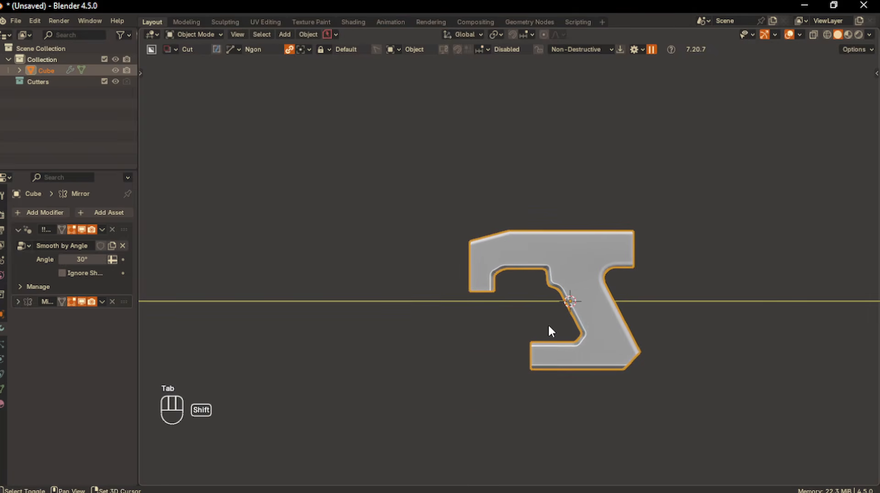
pyautogui.press('Tab')
pyautogui.click(526, 307)
pyautogui.keyDown('shift'); pyautogui.moveTo(526, 307); pyautogui.dragTo(556, 320, button='middle'); pyautogui.keyUp('shift')
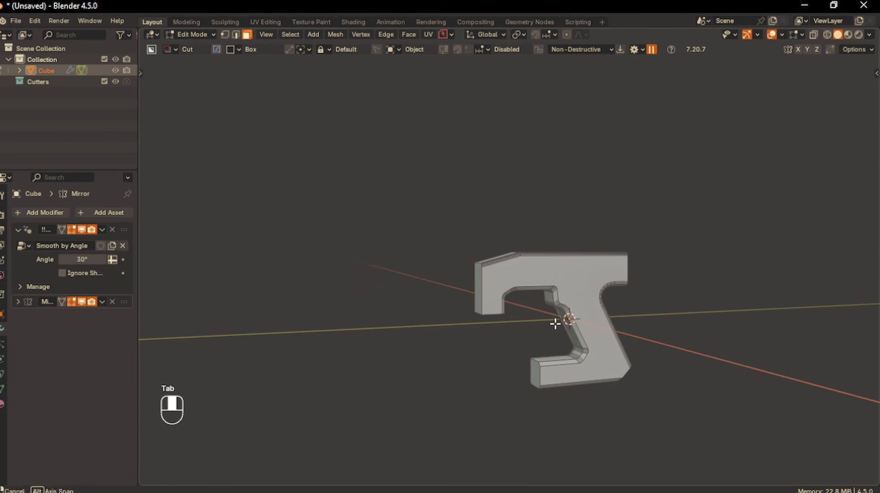
pyautogui.click(235, 35)
pyautogui.press('KP_1')
pyautogui.press('KP_3')
pyautogui.hotkey('ctrl', 'b')
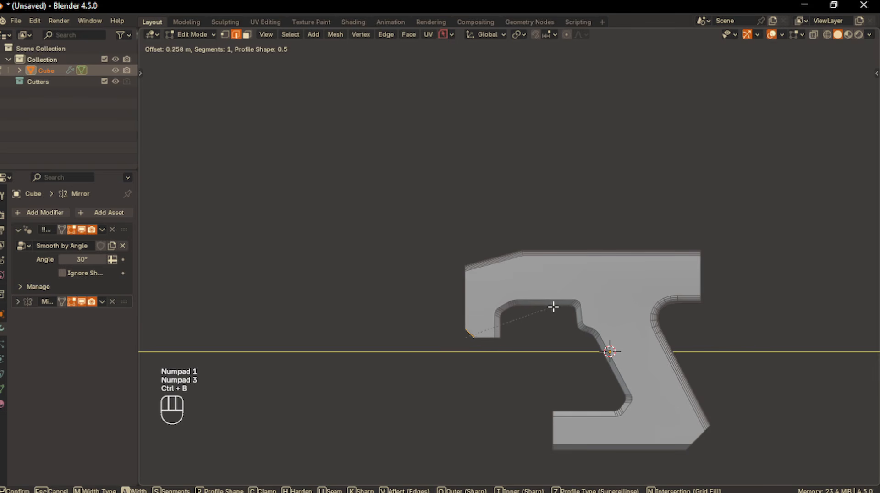
pyautogui.click(555, 306)
pyautogui.keyDown('shift'); pyautogui.moveTo(555, 305); pyautogui.dragTo(521, 239, button='middle'); pyautogui.keyUp('shift')
pyautogui.press('Tab')
pyautogui.click(637, 247)
# - Save the project in D:\3Dmodeling\ as scifigunconceptart.blend
pyautogui.hotkey('ctrl', 's')
pyautogui.click(598, 282)
pyautogui.click(450, 390)
pyautogui.write('scifigunco')
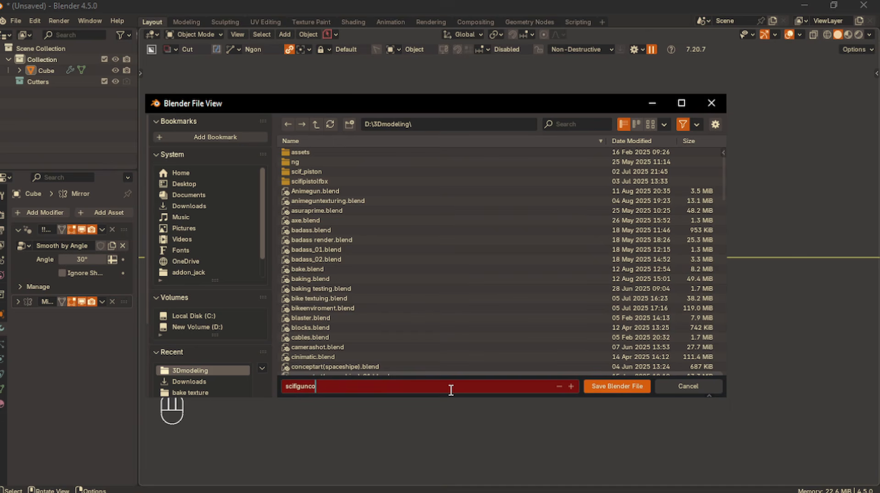
pyautogui.press('Return')
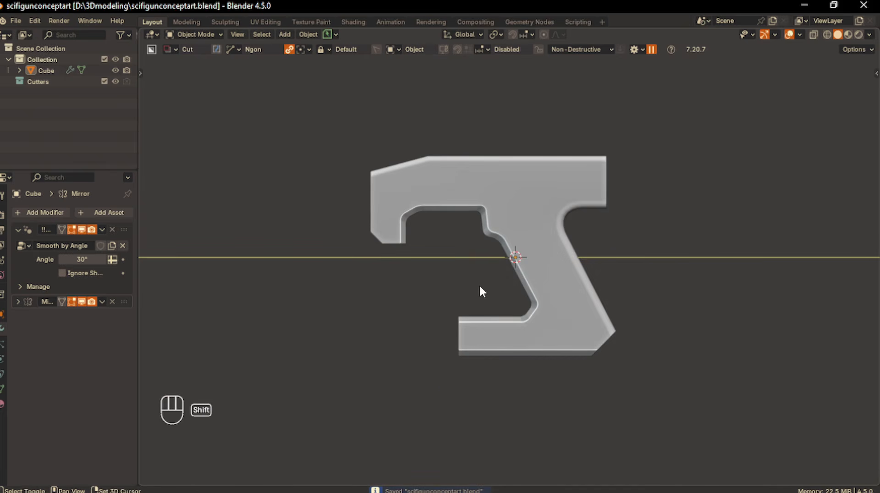
# - Bevel the inner edge path from the trigger recess down the grip to the foot's end with 4 segments, about 0.04 m
pyautogui.keyDown('shift'); pyautogui.moveTo(479, 287); pyautogui.dragTo(490, 325, button='middle'); pyautogui.keyUp('shift')
pyautogui.scroll(3, 492, 321)
pyautogui.press('Tab')
pyautogui.click(499, 329)
pyautogui.hotkey('ctrl', 'z')
pyautogui.hotkey('ctrl', 'z')
pyautogui.hotkey('ctrl', 'z')
pyautogui.moveTo(351, 269); pyautogui.dragTo(367, 262, button='middle')
pyautogui.keyDown('ctrl'); pyautogui.click(345, 251); pyautogui.keyUp('ctrl')
pyautogui.press('KP_1')
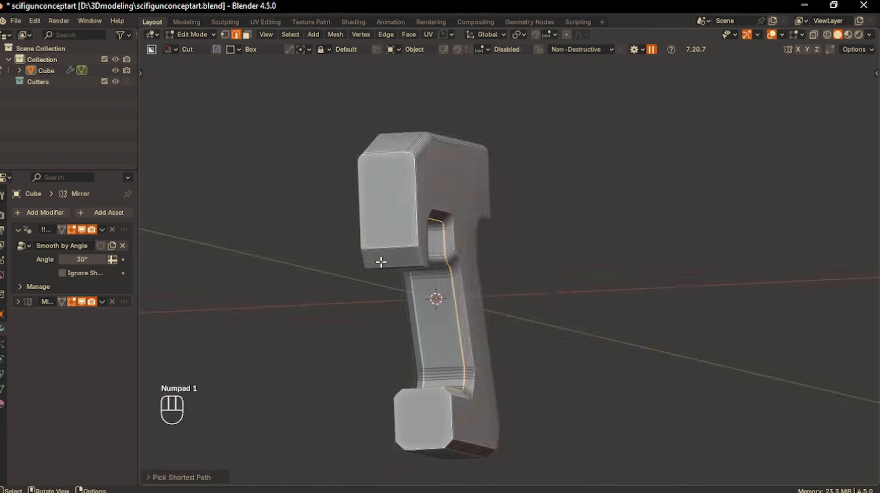
pyautogui.press('KP_3')
pyautogui.scroll(1, 464, 304)
pyautogui.hotkey('ctrl', 'b')
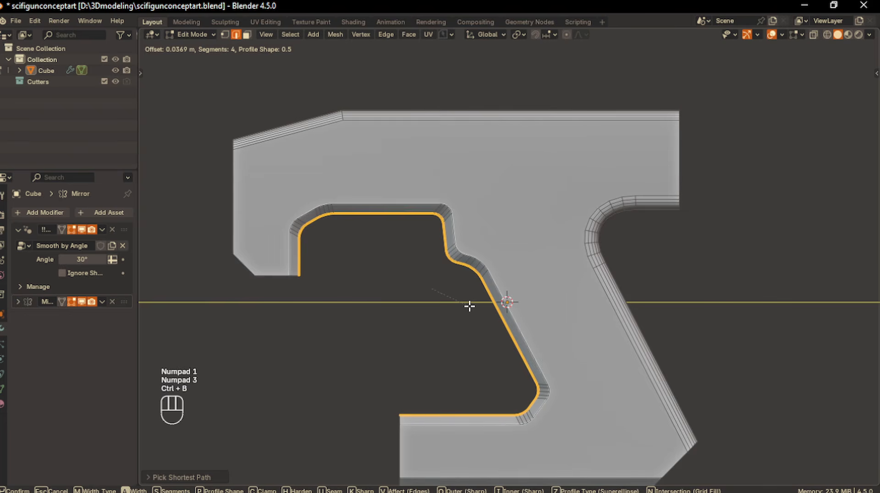
pyautogui.click(472, 305)
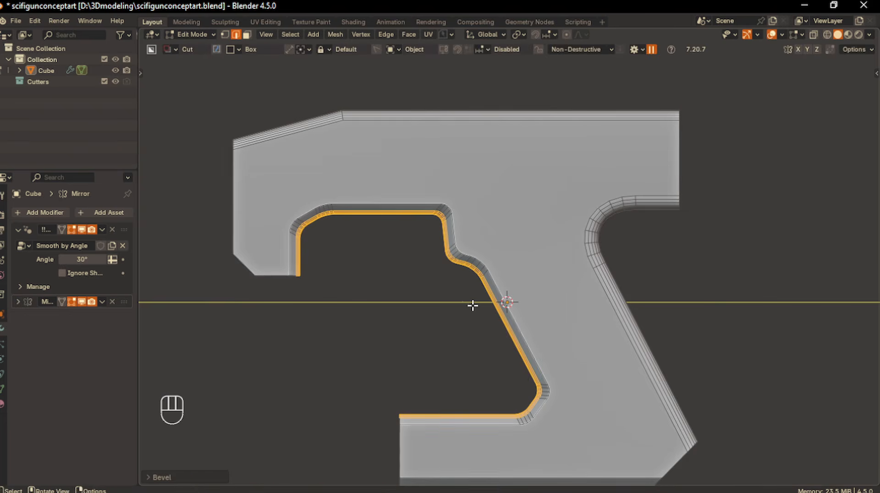
pyautogui.click(197, 475)
pyautogui.press('Tab')
pyautogui.scroll(-3, 379, 336)
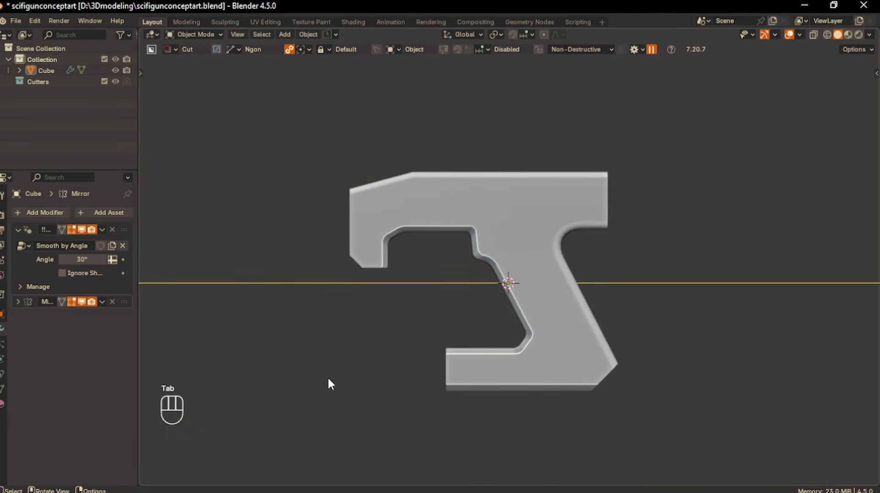
pyautogui.keyDown('shift'); pyautogui.moveTo(426, 394); pyautogui.dragTo(356, 348, button='middle'); pyautogui.keyUp('shift')
pyautogui.press('KP_1')
pyautogui.press('KP_3')
pyautogui.keyDown('shift'); pyautogui.moveTo(396, 290); pyautogui.dragTo(420, 296, button='middle'); pyautogui.keyUp('shift')
pyautogui.keyDown('shift'); pyautogui.moveTo(418, 255); pyautogui.dragTo(418, 258, button='middle'); pyautogui.keyUp('shift')
pyautogui.moveTo(350, 271)
pyautogui.keyDown('shift'); pyautogui.mouseDown(button='middle')
pyautogui.moveTo(388, 277)
pyautogui.moveTo(384, 302)
pyautogui.mouseUp(button='middle'); pyautogui.keyUp('shift')
pyautogui.scroll(2, 388, 277)
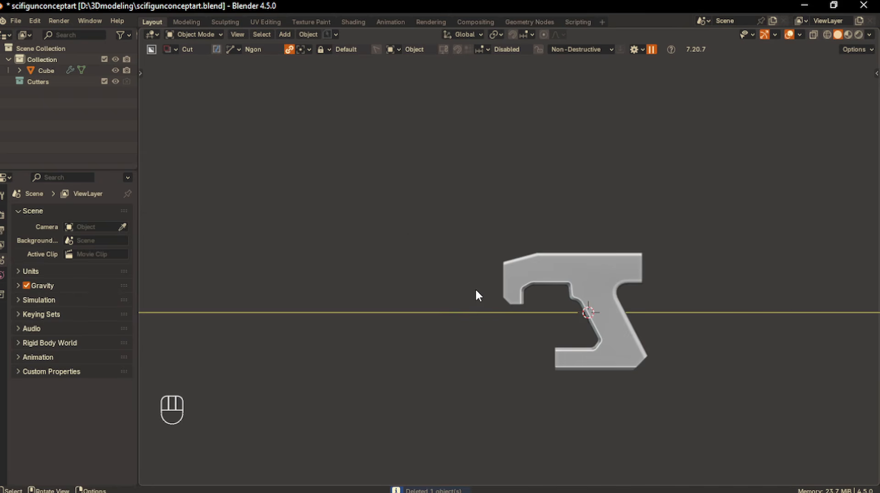
# - Add a cylinder, scale it uniformly to about 0.445, and flatten it along Z to about 0.256
pyautogui.hotkey('shift', 'a')
pyautogui.moveTo(458, 273)
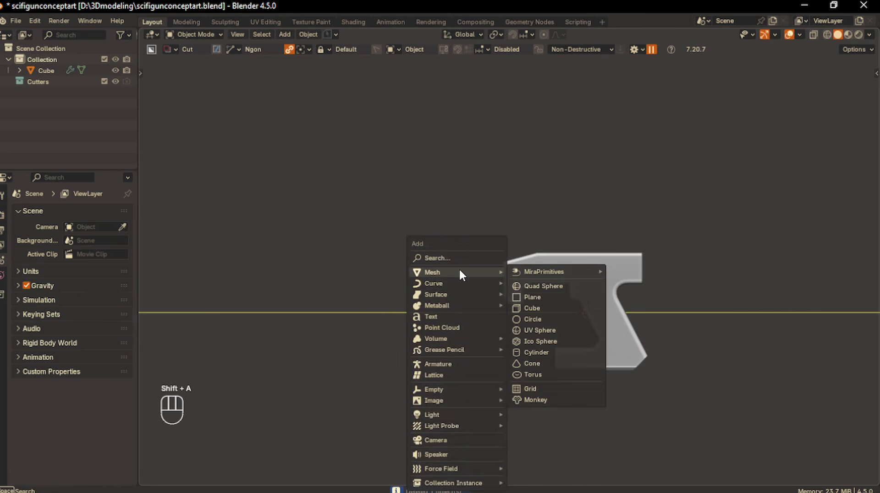
pyautogui.click(537, 352)
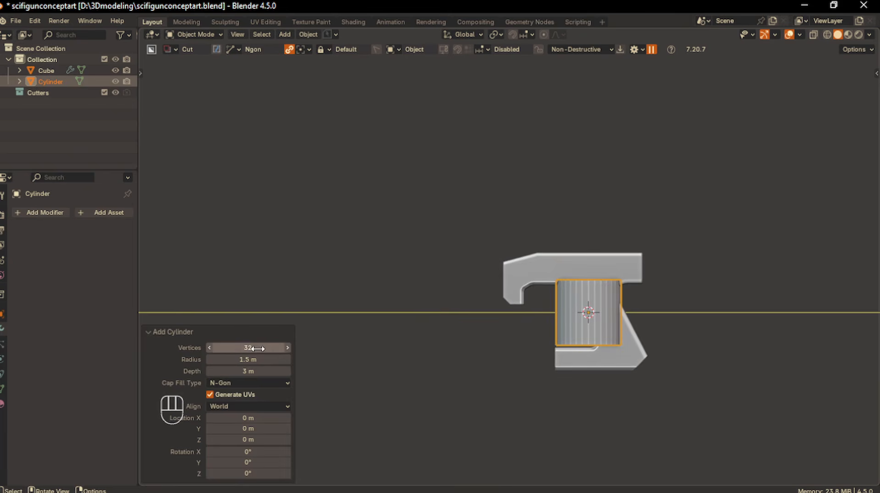
pyautogui.click(417, 293)
pyautogui.press('s')
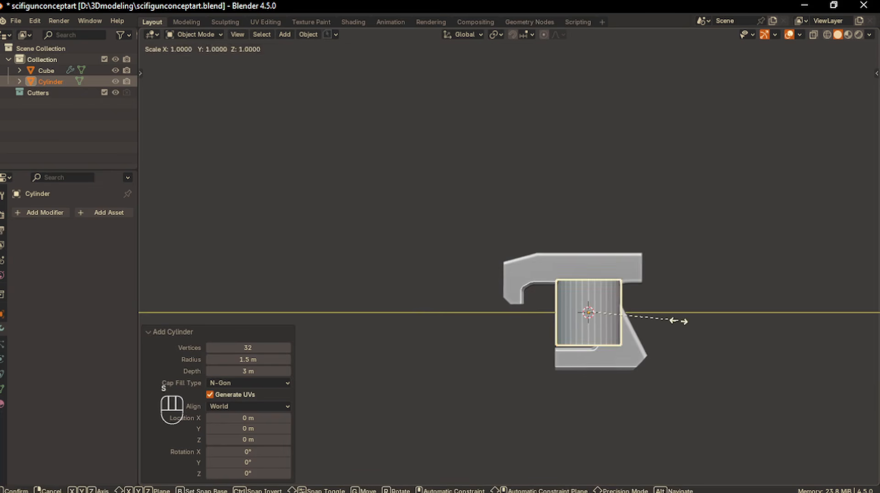
pyautogui.click(629, 313)
pyautogui.press('s')
pyautogui.press('z')
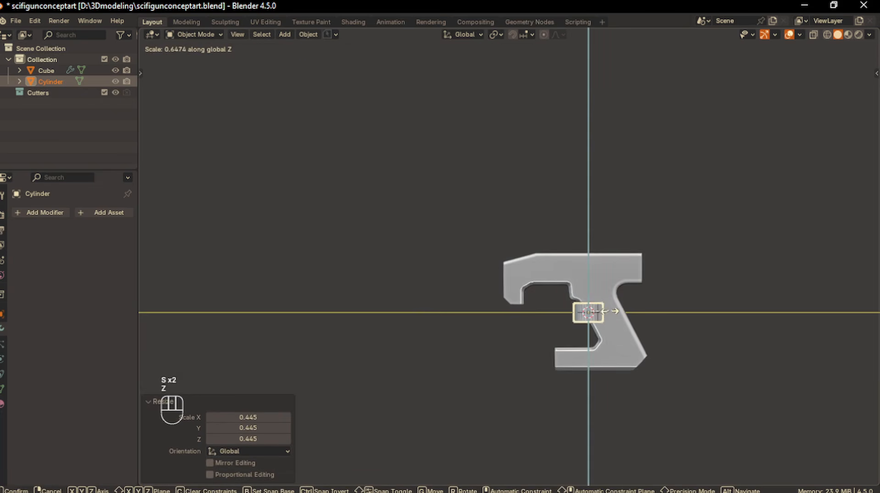
pyautogui.click(607, 312)
# - Move the flat cylinder in front of the body's nose and rotate it 90° about the X axis
pyautogui.press('g')
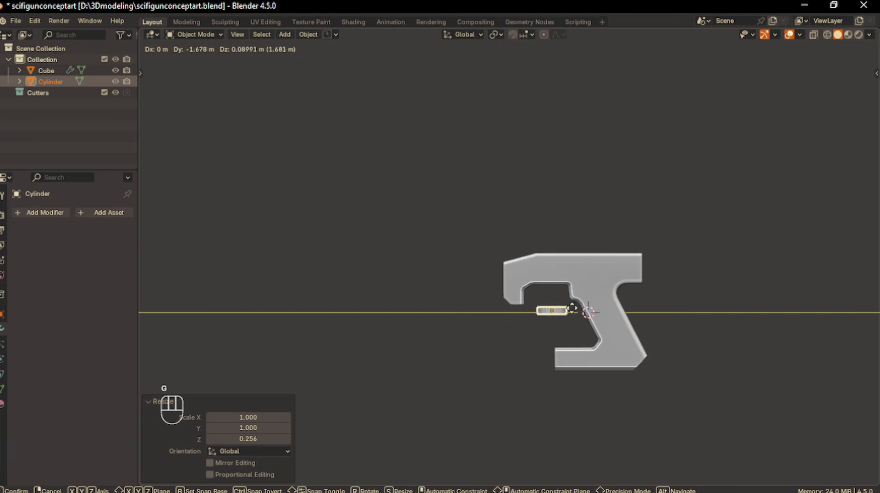
pyautogui.click(500, 287)
pyautogui.press('r')
pyautogui.write('yx')
pyautogui.write('90')
pyautogui.press('Return')
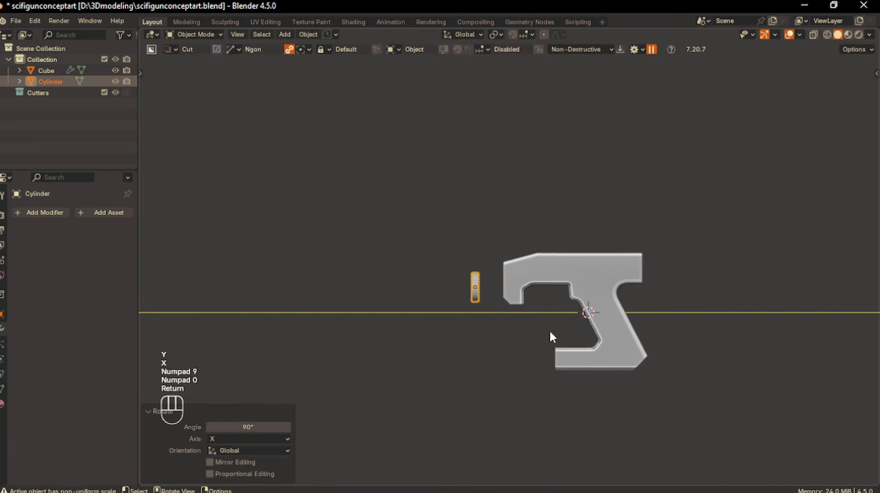
# - Thin the disc along Y to about 0.595 and apply Shade Auto Smooth to it
pyautogui.scroll(2, 550, 333)
pyautogui.press('s')
pyautogui.press('x')
pyautogui.press('y')
pyautogui.click(546, 315)
pyautogui.rightClick(484, 277)
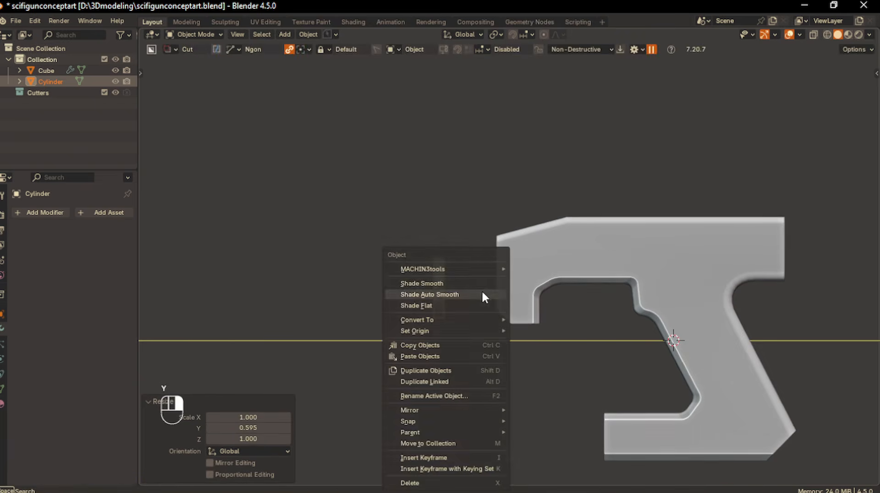
pyautogui.click(482, 292)
# - Move the disc about 1.17 m along Y and 0.33 m along Z against the body's front face
pyautogui.scroll(2, 627, 299)
pyautogui.press('g')
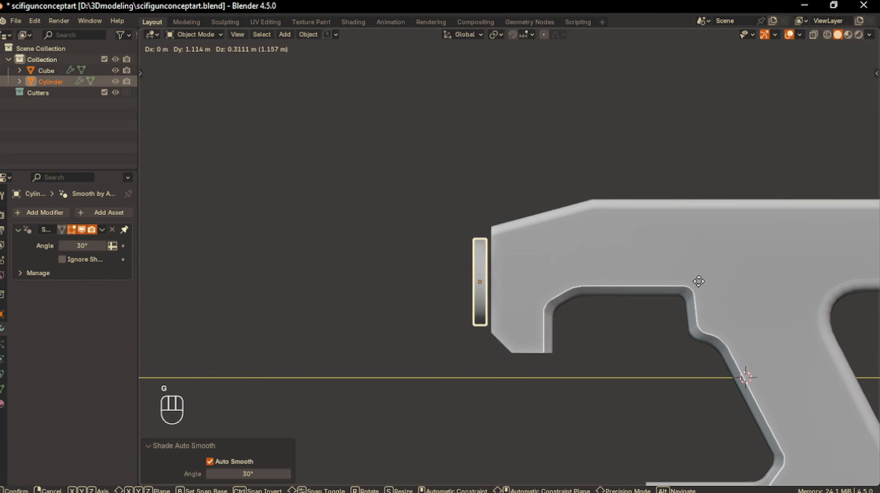
pyautogui.click(703, 280)
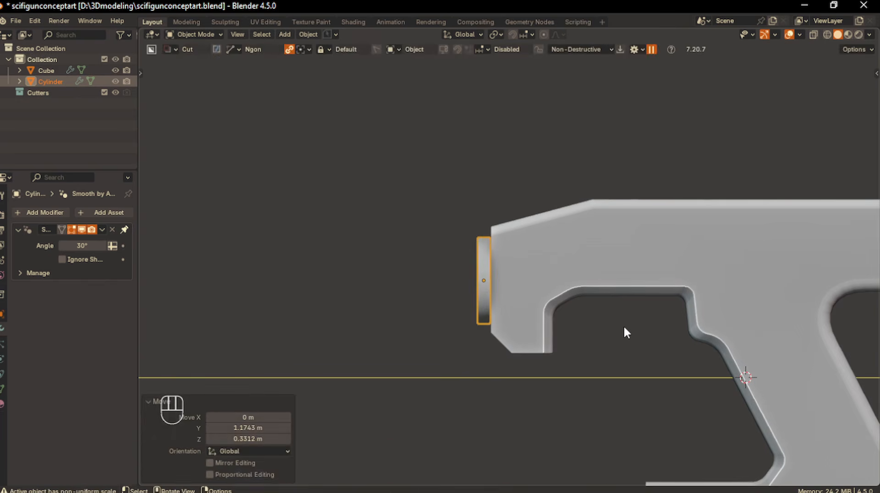
# - Scale the disc uniformly to about 0.9 in the front view and shift it about 0.012 m along X
pyautogui.press('KP_1')
pyautogui.press('d')
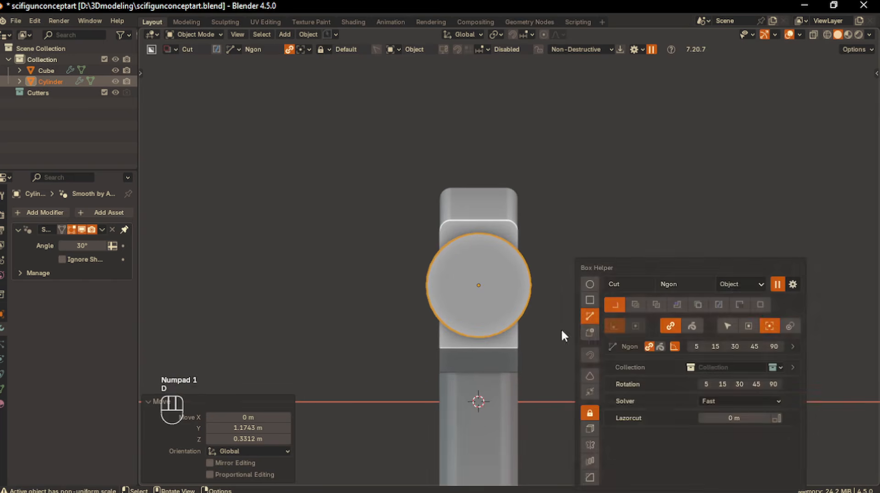
pyautogui.press('s')
pyautogui.click(614, 287)
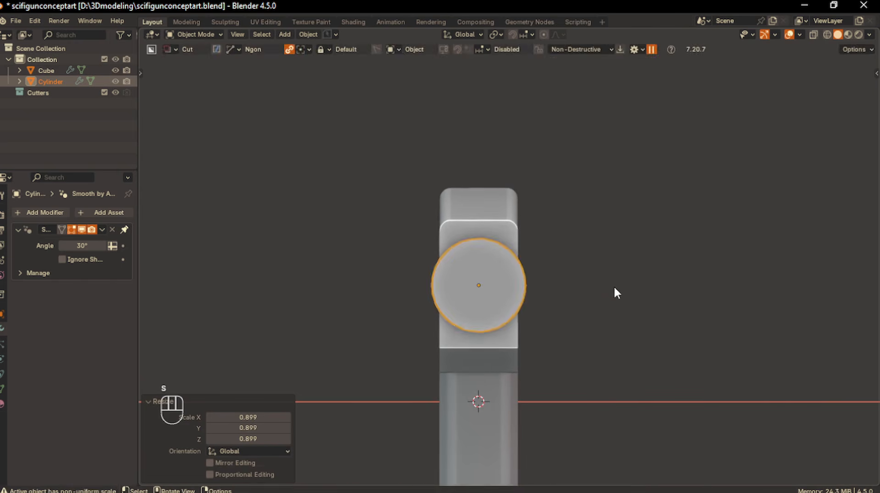
pyautogui.scroll(2, 568, 305)
pyautogui.press('g')
pyautogui.click(570, 308)
# - Move the disc about 0.11 m along Y so it sinks into the body's front face
pyautogui.press('KP_1')
pyautogui.moveTo(570, 305); pyautogui.dragTo(508, 313, button='middle')
pyautogui.press('g')
pyautogui.press('y')
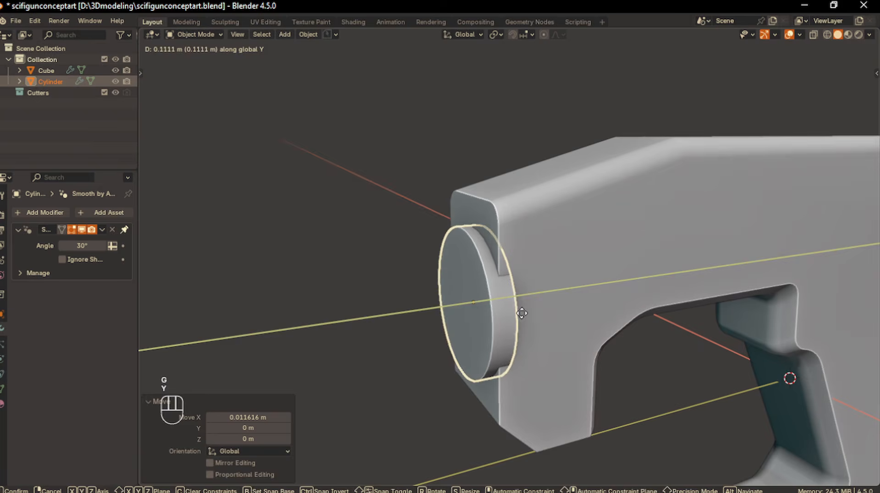
pyautogui.click(521, 309)
pyautogui.click(419, 301)
# - Extrude the disc's rear face about 0.57 m back into the pistol body
pyautogui.moveTo(419, 301); pyautogui.dragTo(504, 316, button='middle')
pyautogui.press('KP_1')
pyautogui.press('KP_3')
pyautogui.click(482, 284)
pyautogui.press('Tab')
pyautogui.moveTo(482, 285); pyautogui.dragTo(549, 319, button='middle')
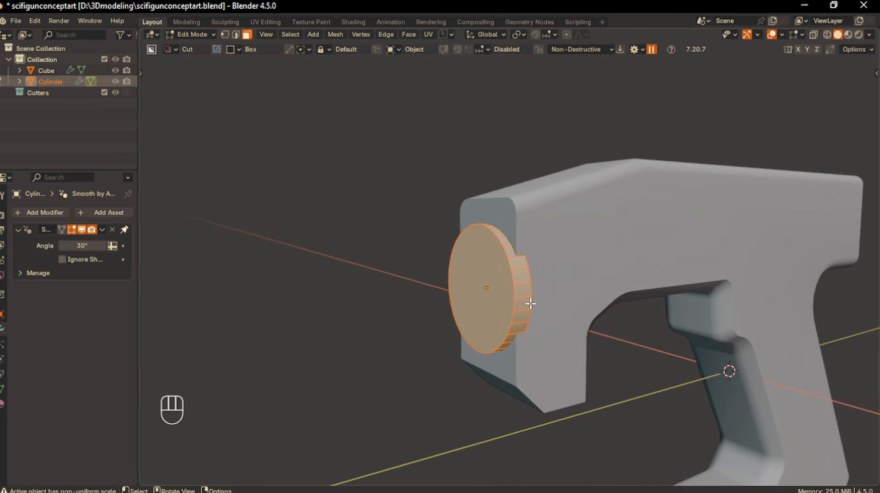
pyautogui.click(237, 35)
pyautogui.moveTo(449, 195); pyautogui.dragTo(360, 192, button='middle')
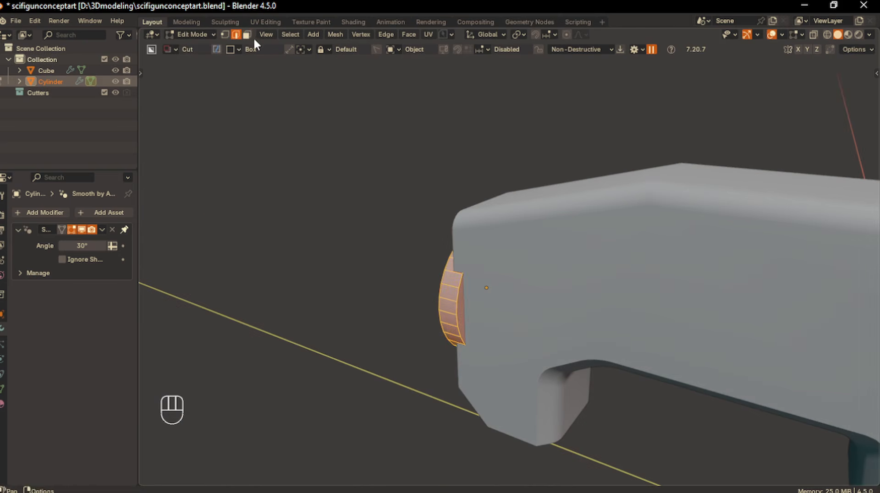
pyautogui.click(248, 35)
pyautogui.press('e')
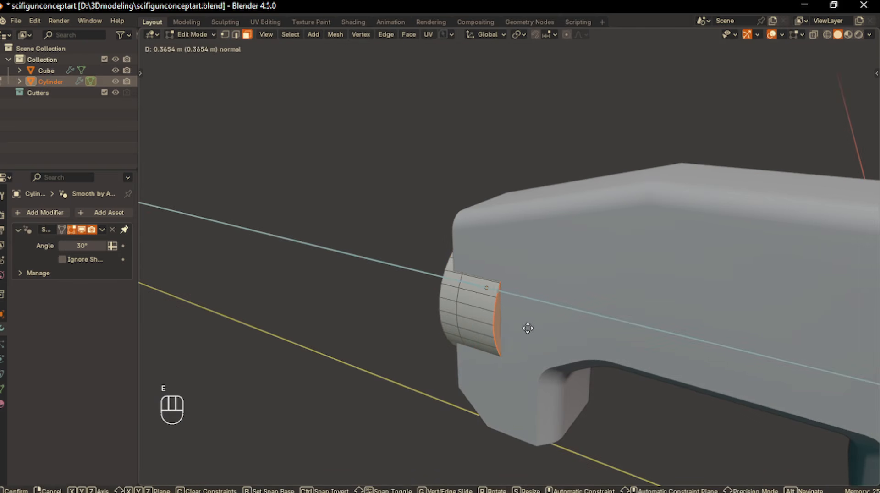
pyautogui.click(546, 340)
# - Scale the extruded rear face to about 0.81 so the cylinder tapers into the body
pyautogui.press('s')
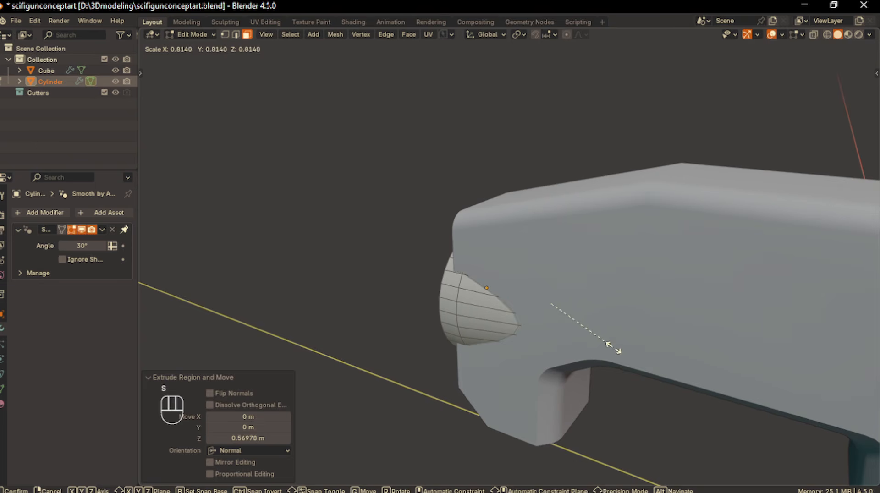
pyautogui.click(614, 347)
pyautogui.press('Tab')
pyautogui.click(623, 285)
pyautogui.press('KP_1')
pyautogui.press('KP_3')
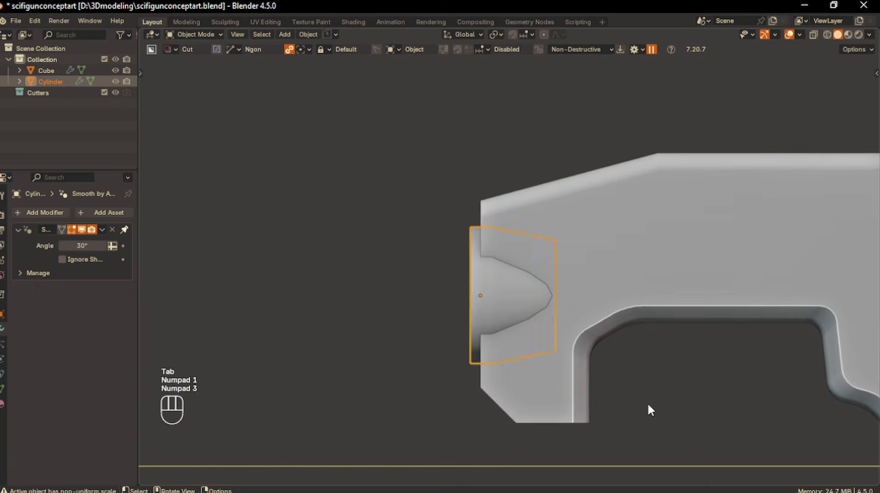
pyautogui.moveTo(590, 422); pyautogui.dragTo(546, 324, button='middle')
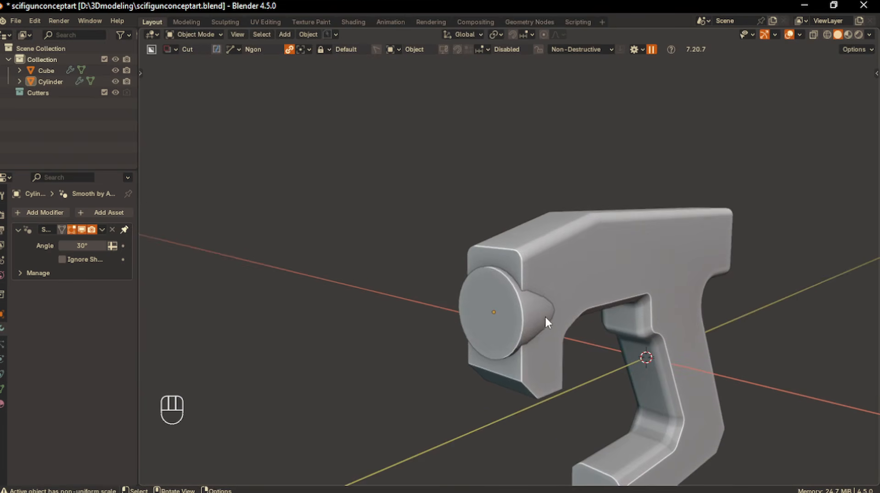
# - Scale the cylinder's rear end uniformly to about 0.99 to refine the taper
pyautogui.click(545, 318)
pyautogui.press('Tab')
pyautogui.press('KP_3')
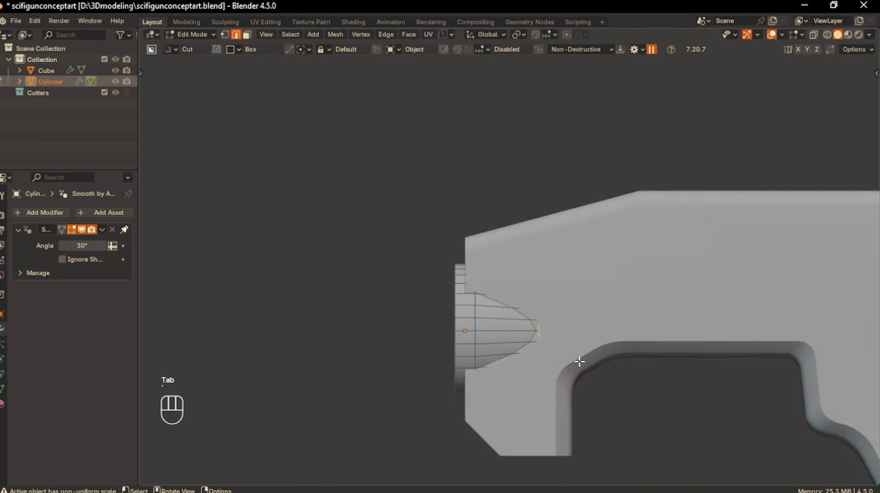
pyautogui.moveTo(525, 348); pyautogui.dragTo(546, 363, button='middle')
pyautogui.press('s')
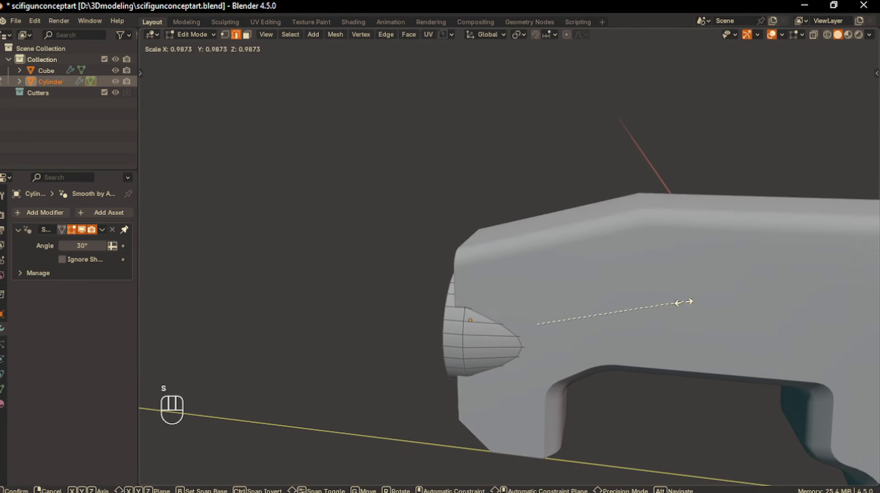
pyautogui.click(682, 303)
# - Bevel the edge loop where the cylinder's straight rim meets the taper with four segments
pyautogui.keyDown('alt'); pyautogui.click(461, 349); pyautogui.keyUp('alt')
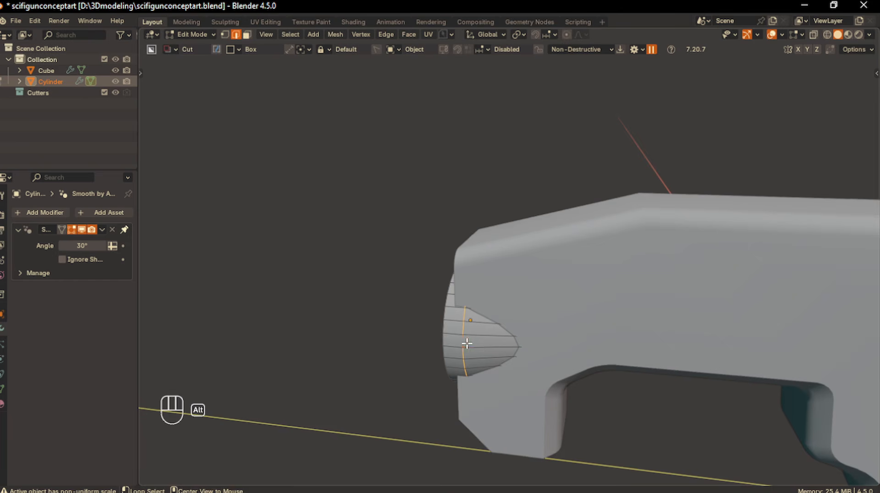
pyautogui.moveTo(461, 349); pyautogui.dragTo(525, 374, button='middle')
pyautogui.hotkey('ctrl', 'b')
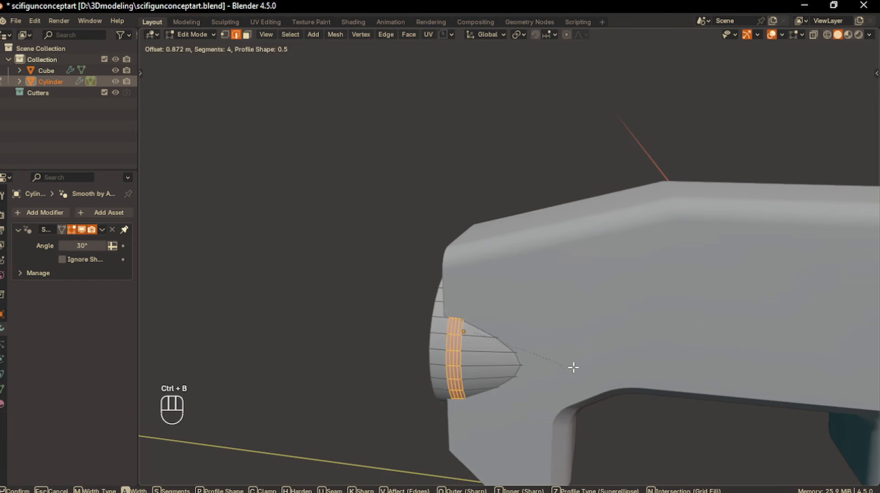
pyautogui.click(591, 364)
pyautogui.press('Tab')
pyautogui.moveTo(582, 324); pyautogui.dragTo(341, 415, button='middle')
pyautogui.scroll(-4, 412, 357)
# - Select the cylinder's round front face in its mesh
pyautogui.click(496, 263)
pyautogui.press('Tab')
pyautogui.click(553, 262)
pyautogui.scroll(4, 525, 323)
pyautogui.scroll(2, 524, 329)
pyautogui.moveTo(525, 328)
pyautogui.mouseDown(button='middle')
pyautogui.moveTo(535, 344)
pyautogui.moveTo(527, 326)
pyautogui.mouseUp(button='middle')
pyautogui.click(536, 349)
pyautogui.scroll(3, 541, 353)
pyautogui.keyDown('shift'); pyautogui.moveTo(544, 356); pyautogui.dragTo(538, 341, button='middle'); pyautogui.keyUp('shift')
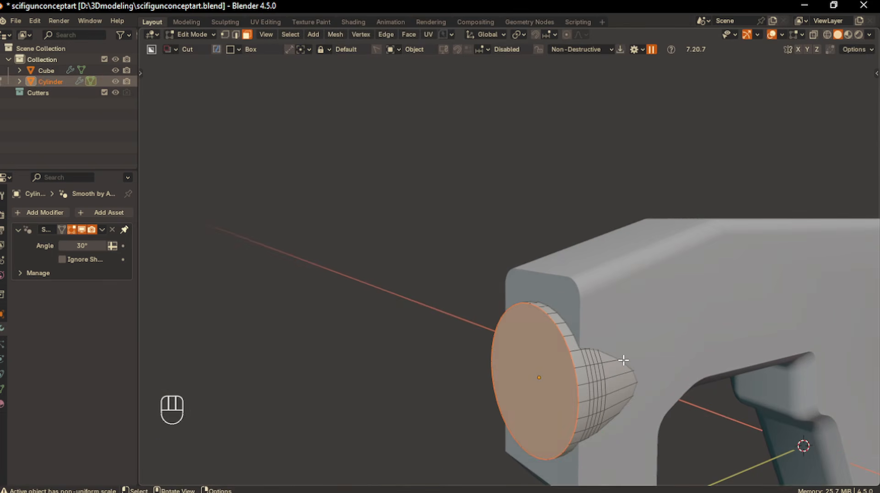
pyautogui.hotkey('ctrl', 'b')
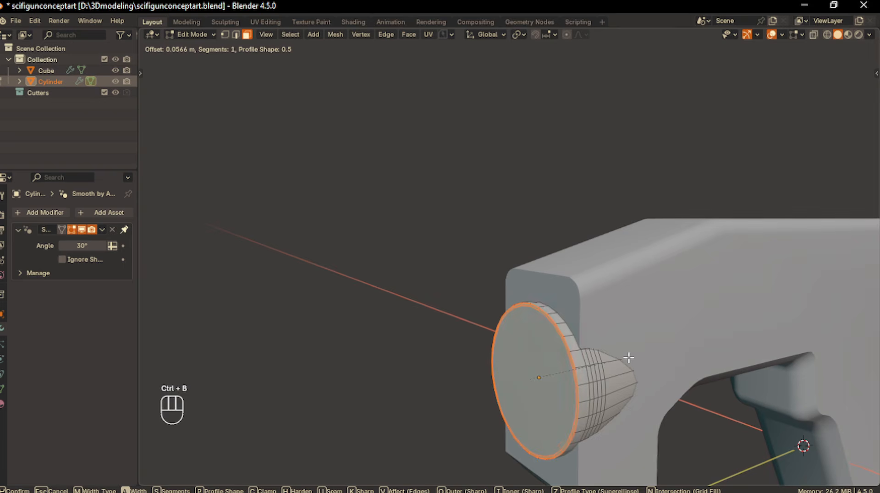
pyautogui.click(635, 357)
pyautogui.hotkey('ctrl', 'z')
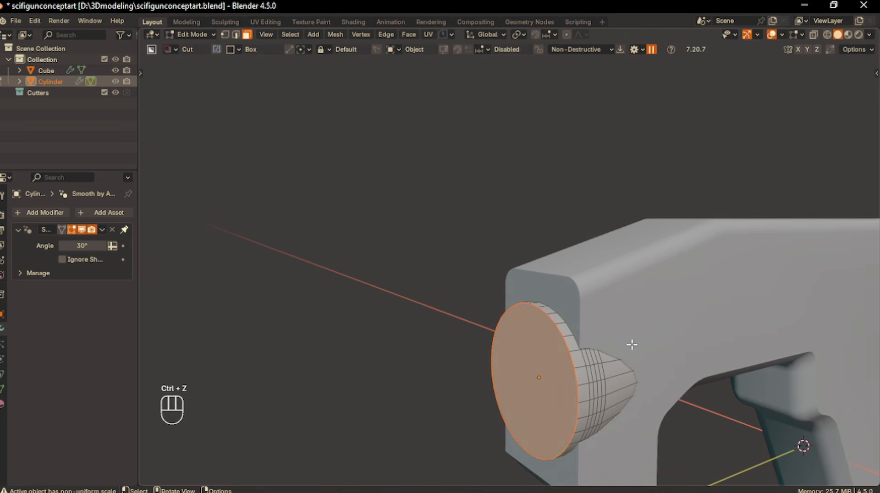
# - Apply the cylinder's scale and bevel the rim of its front face by about 0.044 m with one segment
pyautogui.press('Tab')
pyautogui.hotkey('ctrl', 'a')
pyautogui.click(618, 307)
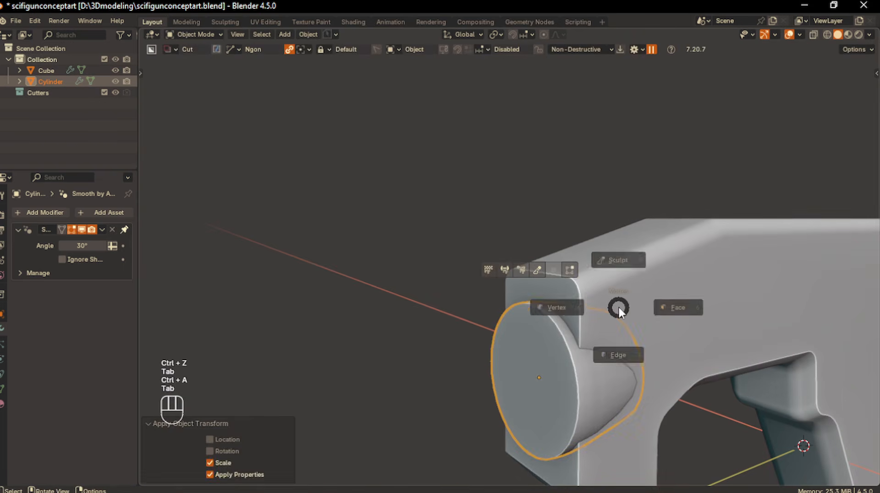
pyautogui.press('Tab')
pyautogui.hotkey('ctrl', 'b')
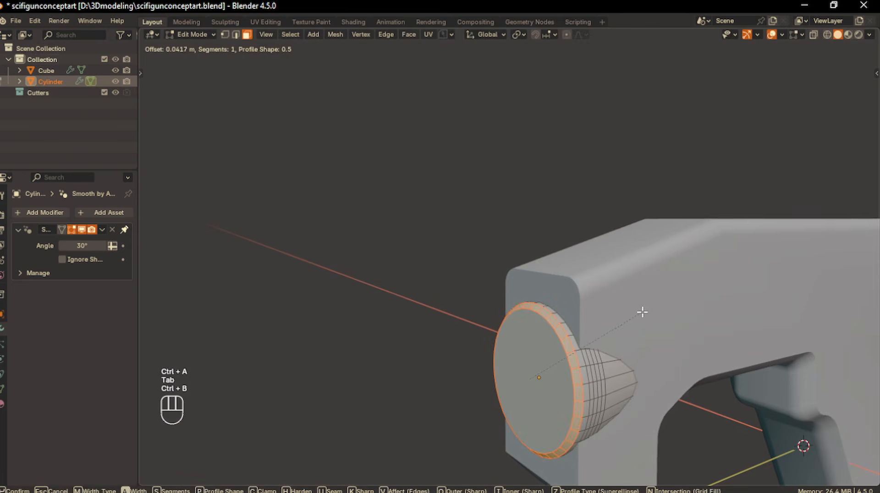
pyautogui.click(643, 310)
pyautogui.moveTo(596, 364); pyautogui.dragTo(600, 364, button='middle')
pyautogui.press('Tab')
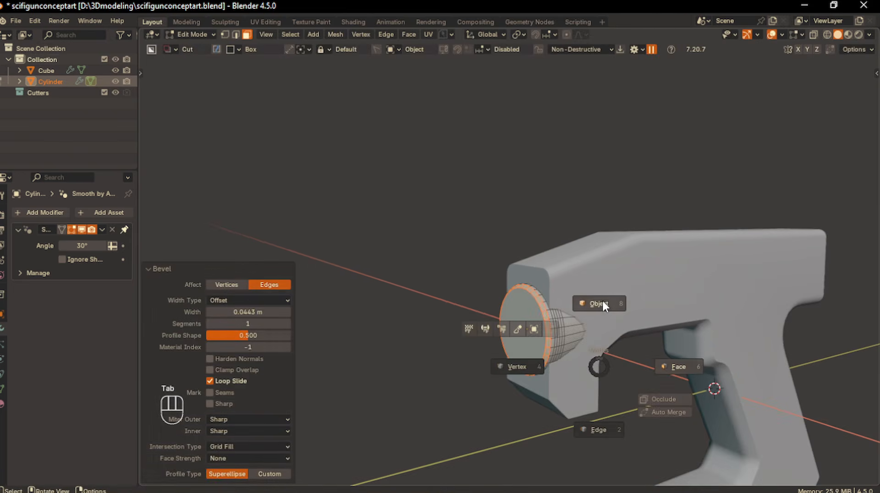
pyautogui.click(602, 305)
# - Bevel the horizontal edge between the body's front face and its lower chamfer with four segments
pyautogui.click(550, 407)
pyautogui.press('KP_7')
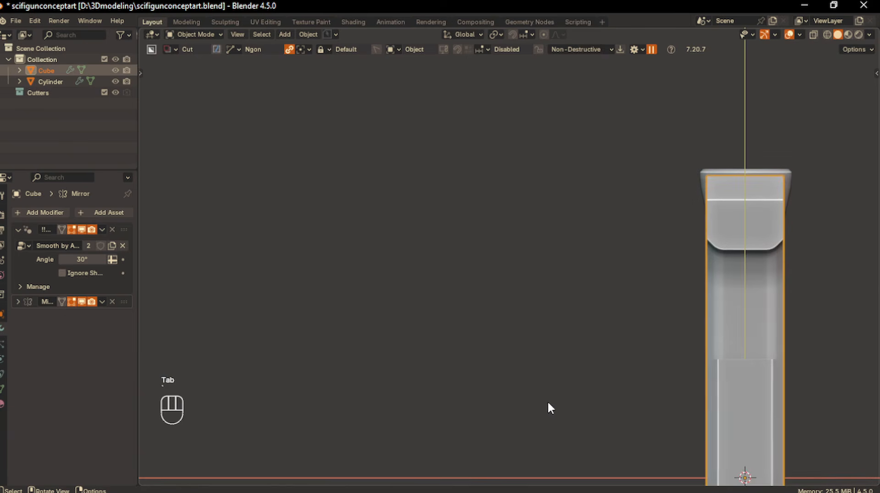
pyautogui.press('`')
pyautogui.press('Tab')
pyautogui.click(615, 347)
pyautogui.moveTo(615, 348); pyautogui.dragTo(551, 316, button='middle')
pyautogui.click(605, 373)
pyautogui.hotkey('ctrl', 'b')
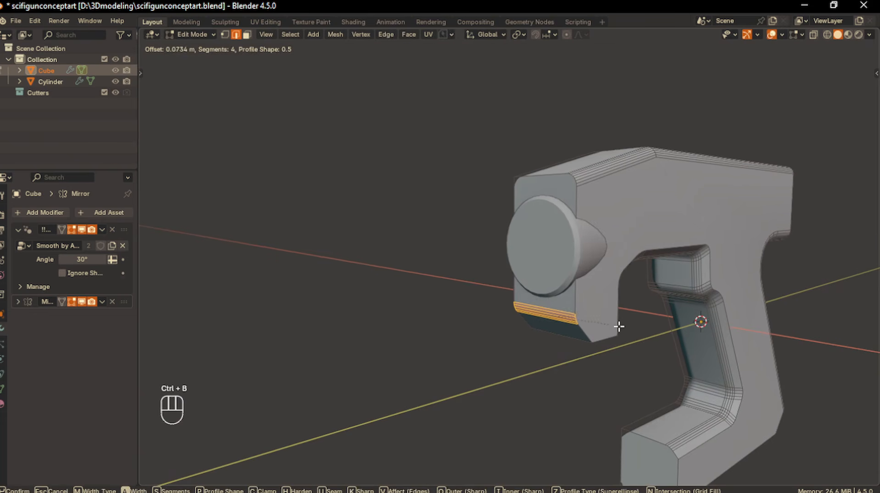
pyautogui.click(589, 348)
# - Bevel the short bottom side edge of the body's front section by about 0.083 m with one segment
pyautogui.moveTo(590, 348); pyautogui.dragTo(668, 356, button='middle')
pyautogui.click(607, 337)
pyautogui.hotkey('ctrl', 'b')
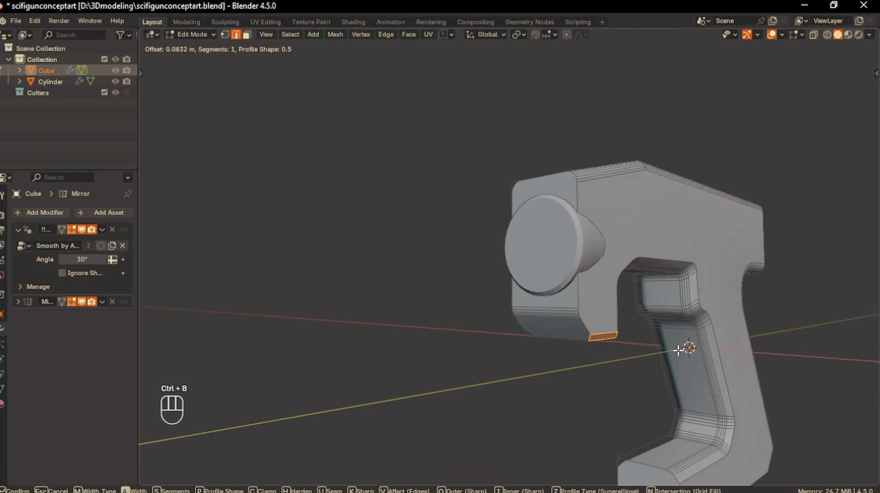
pyautogui.click(678, 351)
# - Bevel the outline edges around the body's front face and lower chamfer by about 0.036 m with one segment
pyautogui.click(592, 328)
pyautogui.keyDown('alt'); pyautogui.click(579, 205); pyautogui.keyUp('alt')
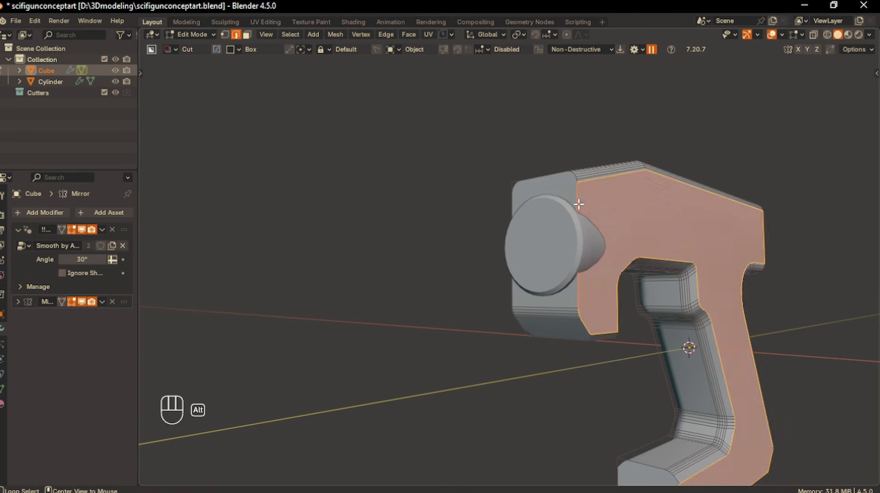
pyautogui.click(588, 321)
pyautogui.keyDown('ctrl'); pyautogui.click(552, 178); pyautogui.keyUp('ctrl')
pyautogui.moveTo(486, 330); pyautogui.dragTo(527, 336, button='middle')
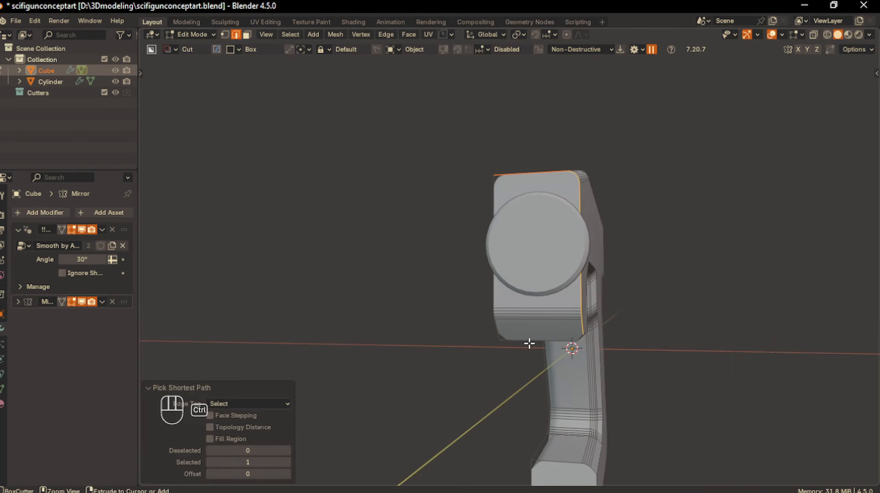
pyautogui.keyDown('shift'); pyautogui.click(574, 341); pyautogui.keyUp('shift')
pyautogui.hotkey('ctrl', 'z')
pyautogui.moveTo(578, 321); pyautogui.dragTo(517, 314, button='middle')
pyautogui.keyDown('shift'); pyautogui.click(562, 348); pyautogui.keyUp('shift')
pyautogui.scroll(2, 639, 316)
pyautogui.moveTo(649, 294); pyautogui.dragTo(620, 323, button='middle')
pyautogui.scroll(1, 620, 323)
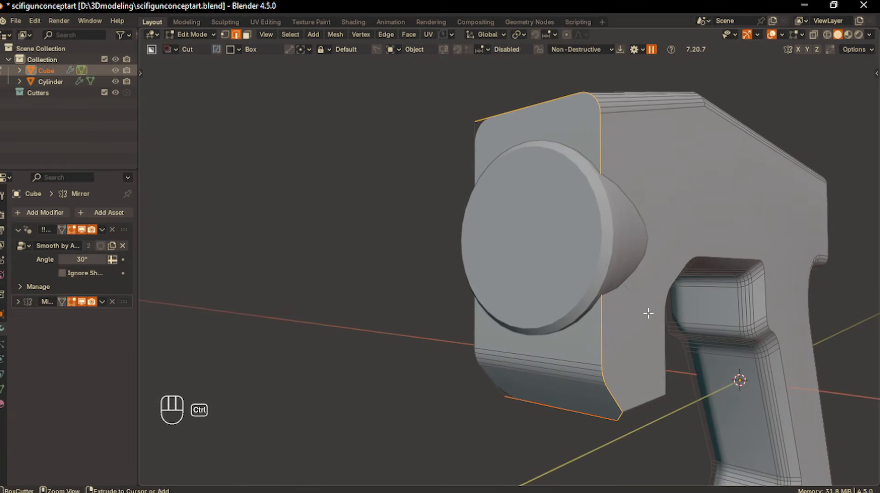
pyautogui.hotkey('ctrl', 'b')
pyautogui.click(662, 313)
pyautogui.press('Tab')
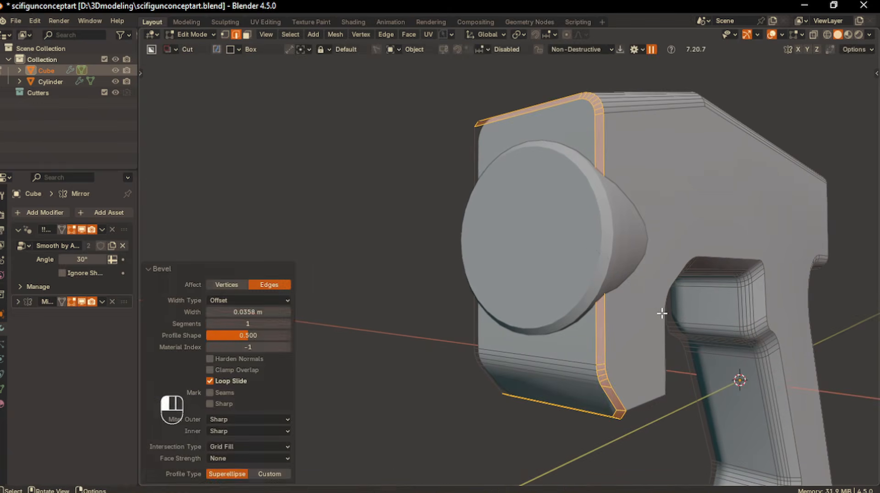
pyautogui.click(653, 241)
# - Mark the two parallel edges of the bevel on the front section's underside as sharp
pyautogui.moveTo(589, 289); pyautogui.dragTo(531, 232, button='middle')
pyautogui.press('Tab')
pyautogui.click(577, 280)
pyautogui.hotkey('ctrl', 'e')
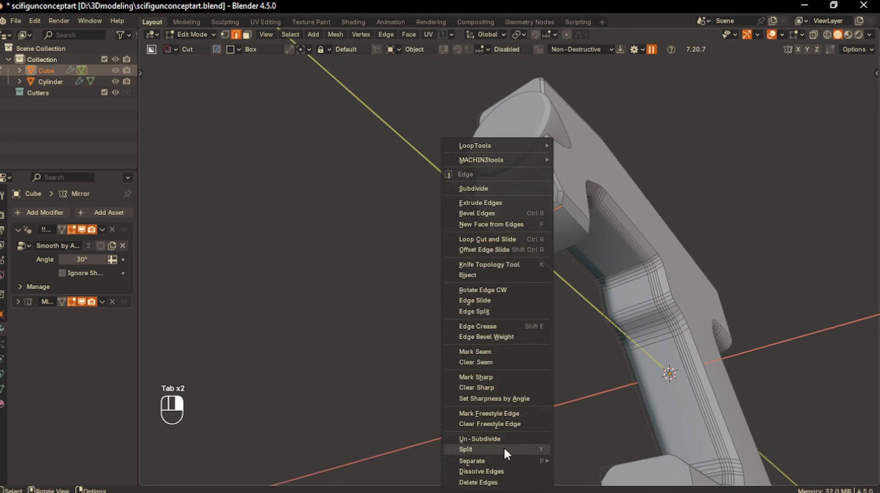
pyautogui.click(483, 376)
pyautogui.hotkey('ctrl', 'e')
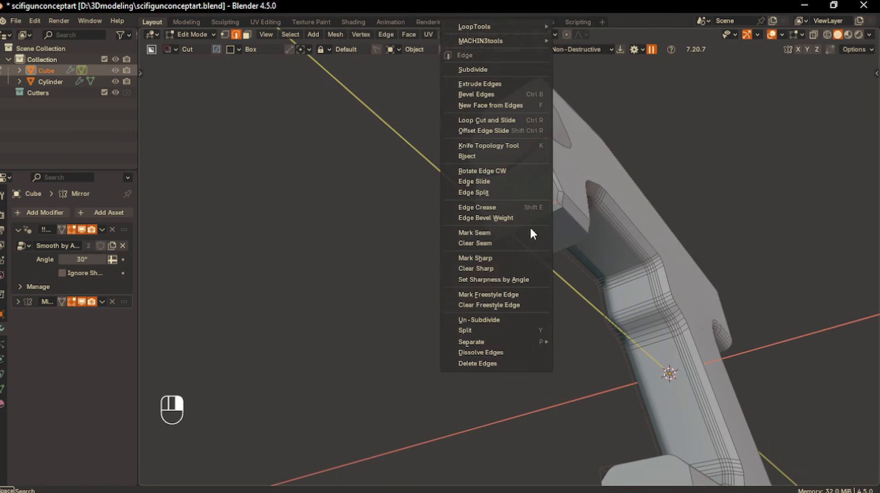
pyautogui.click(500, 258)
pyautogui.keyDown('shift'); pyautogui.moveTo(532, 210); pyautogui.dragTo(534, 233, button='middle'); pyautogui.keyUp('shift')
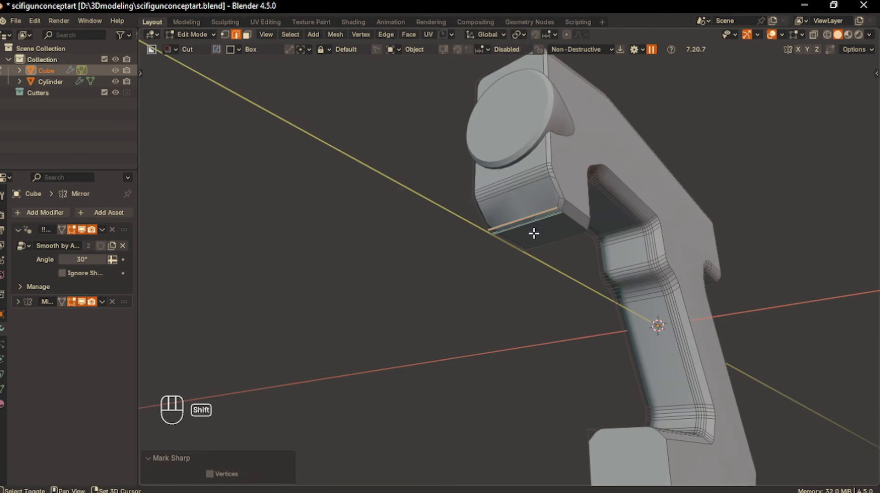
pyautogui.press('Tab')
pyautogui.moveTo(543, 173); pyautogui.dragTo(498, 266, button='middle')
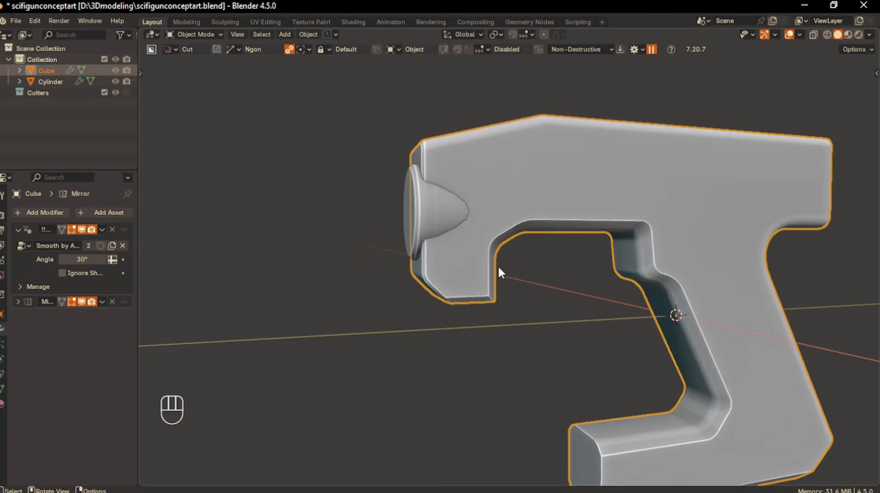
# - Apply the body's Mirror modifier and mirror the body again with the MACHIN3tools Mirror tool
pyautogui.hotkey('ctrl', 'a')
pyautogui.moveTo(206, 289); pyautogui.dragTo(592, 303, button='middle')
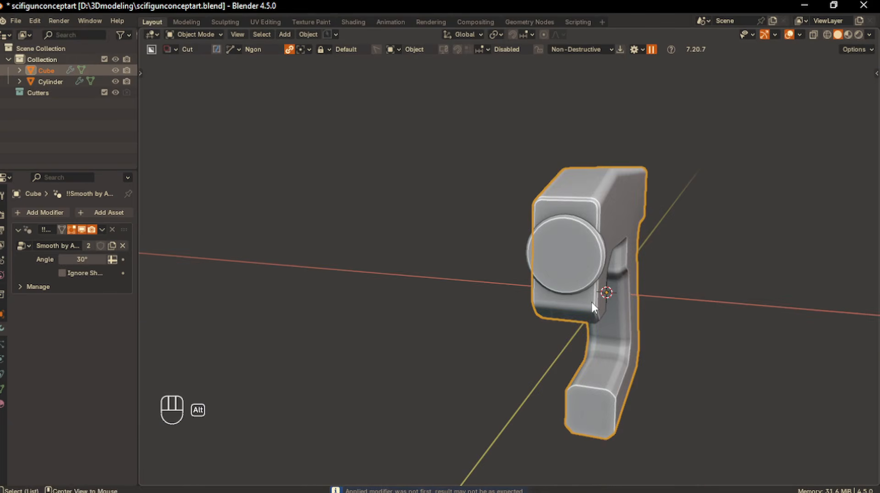
pyautogui.hotkey('alt', 'x')
pyautogui.moveTo(437, 310); pyautogui.dragTo(396, 367, button='middle')
# - Mark the inner edge run of the bevel around the body's front face as sharp
pyautogui.scroll(3, 511, 306)
pyautogui.press('Tab')
pyautogui.scroll(3, 518, 284)
pyautogui.moveTo(576, 321)
pyautogui.mouseDown(button='middle')
pyautogui.moveTo(559, 345)
pyautogui.moveTo(590, 320)
pyautogui.moveTo(538, 309)
pyautogui.moveTo(587, 324)
pyautogui.moveTo(569, 316)
pyautogui.mouseUp(button='middle')
pyautogui.click(559, 345)
pyautogui.click(236, 34)
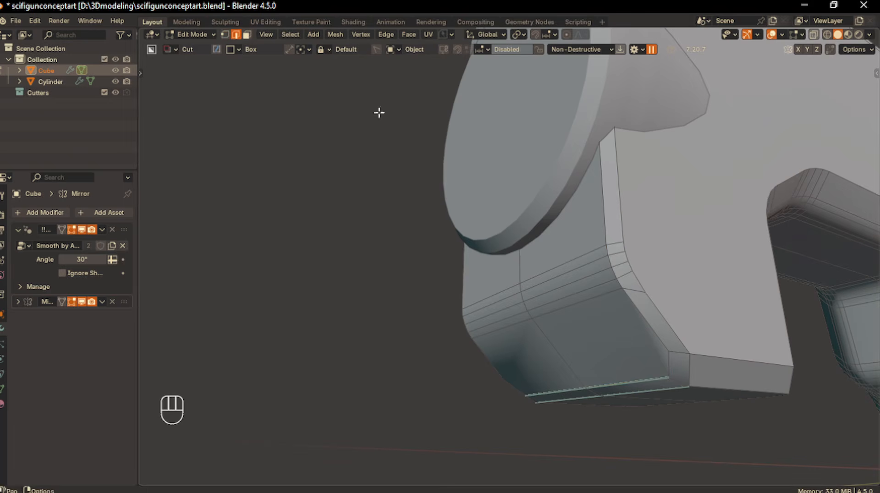
pyautogui.keyDown('ctrl'); pyautogui.click(668, 361); pyautogui.keyUp('ctrl')
pyautogui.rightClick(668, 361)
pyautogui.click(668, 359)
# - Mark the outer edge run of the front bevel along the body's side as sharp
pyautogui.click(621, 209)
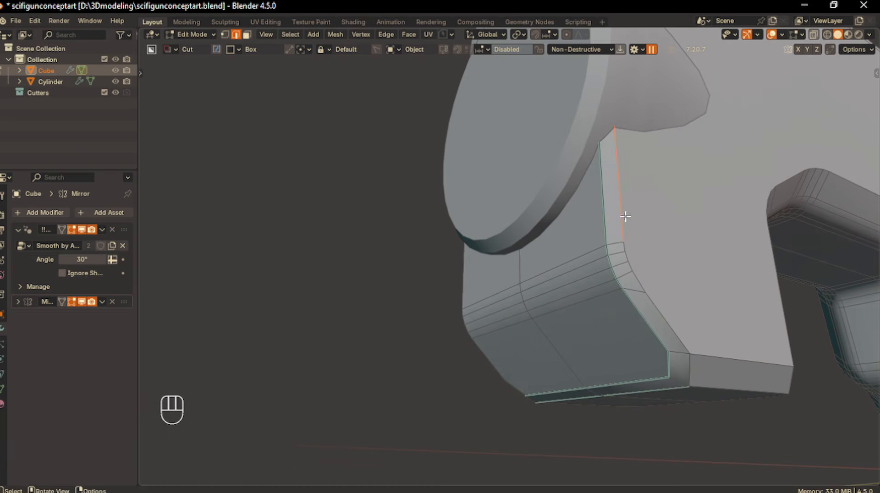
pyautogui.rightClick(687, 373)
pyautogui.click(675, 364)
pyautogui.press('Tab')
# - Move the front cylinder about 0.043 m along Y, deeper into the body
pyautogui.moveTo(574, 288); pyautogui.dragTo(510, 304, button='middle')
pyautogui.scroll(-3, 598, 281)
pyautogui.scroll(-1, 601, 332)
pyautogui.click(590, 299)
pyautogui.scroll(2, 572, 312)
pyautogui.scroll(2, 517, 302)
pyautogui.scroll(2, 535, 317)
pyautogui.press('g')
pyautogui.press('y')
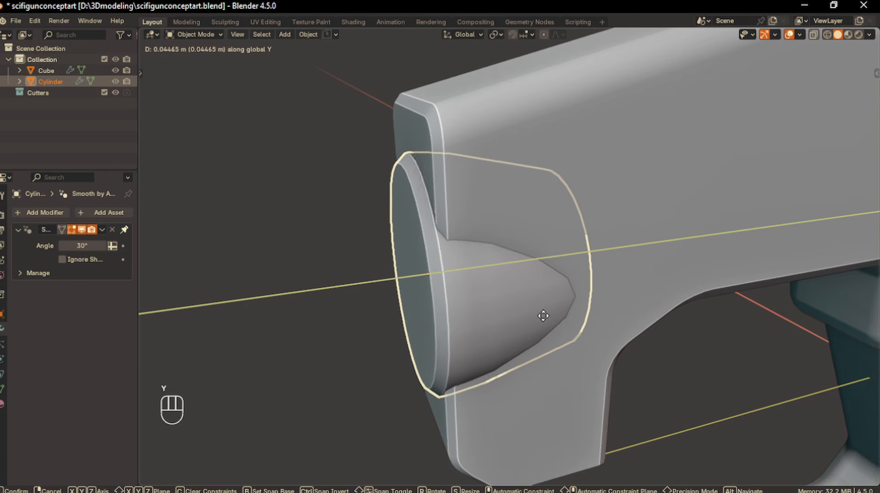
pyautogui.press('shift')
pyautogui.click(547, 316)
pyautogui.scroll(-3, 608, 364)
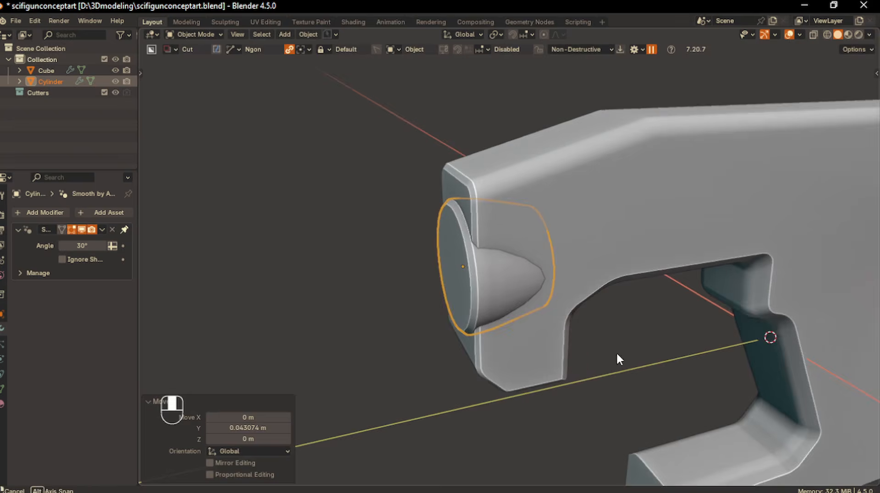
pyautogui.moveTo(610, 365); pyautogui.dragTo(583, 395, button='middle')
pyautogui.click(563, 419)
# - Open the front cylinder's mesh for vertex editing in front view, with X-ray enabled and all vertices deselected
pyautogui.scroll(-3, 527, 410)
pyautogui.moveTo(519, 408); pyautogui.dragTo(569, 355, button='middle')
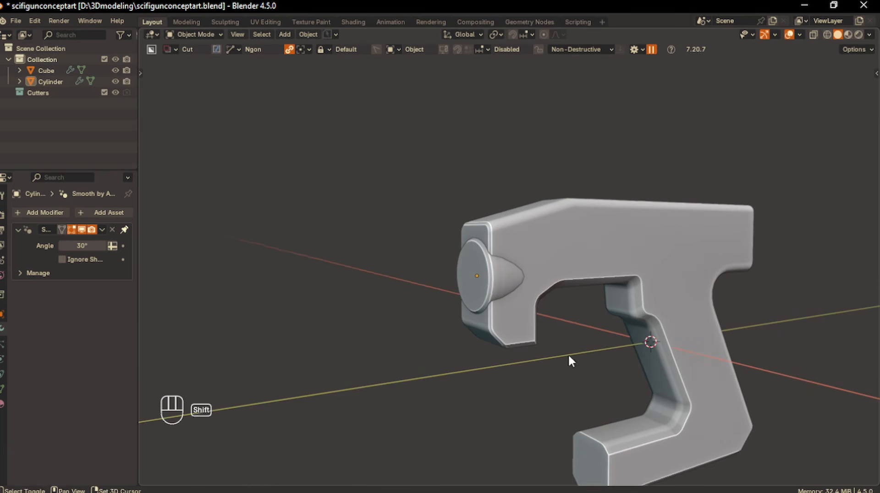
pyautogui.click(477, 291)
pyautogui.press('Tab')
pyautogui.press('KP_1')
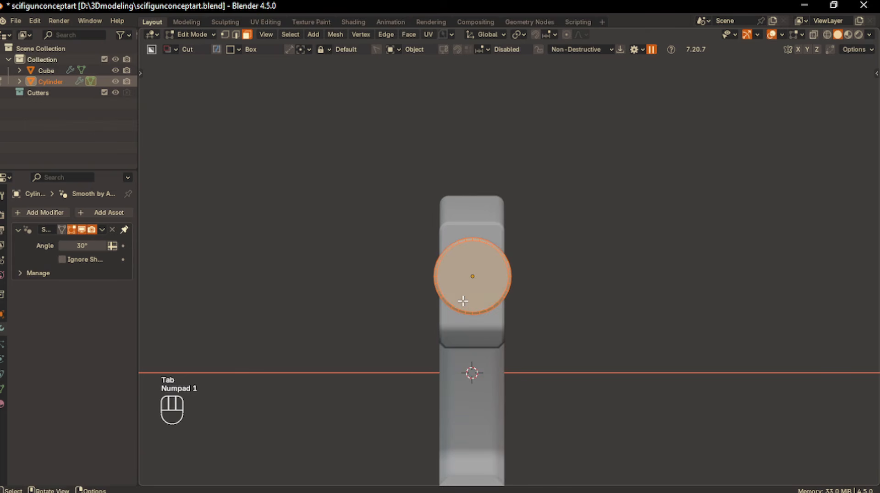
pyautogui.click(225, 34)
pyautogui.scroll(2, 509, 301)
pyautogui.keyDown('shift'); pyautogui.moveTo(507, 300); pyautogui.dragTo(562, 262, button='middle'); pyautogui.keyUp('shift')
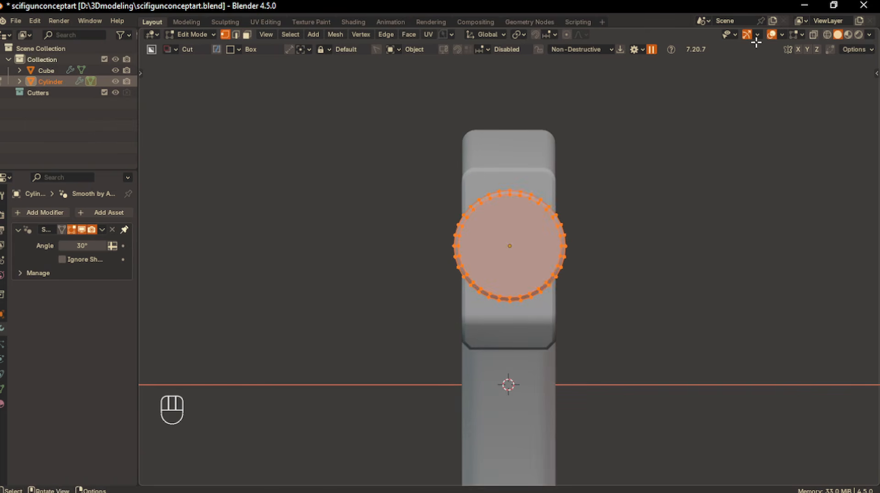
pyautogui.click(814, 36)
pyautogui.click(513, 319)
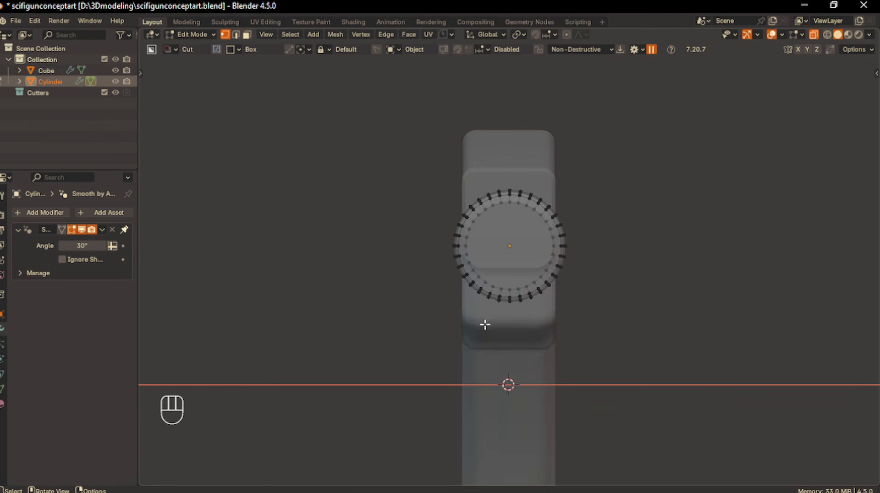
# - Stretch the front cylinder into an oblong by moving its lower-half vertices about 0.337 m down along Z
pyautogui.press('b')
pyautogui.moveTo(437, 250); pyautogui.dragTo(597, 311)
pyautogui.press('g')
pyautogui.press('z')
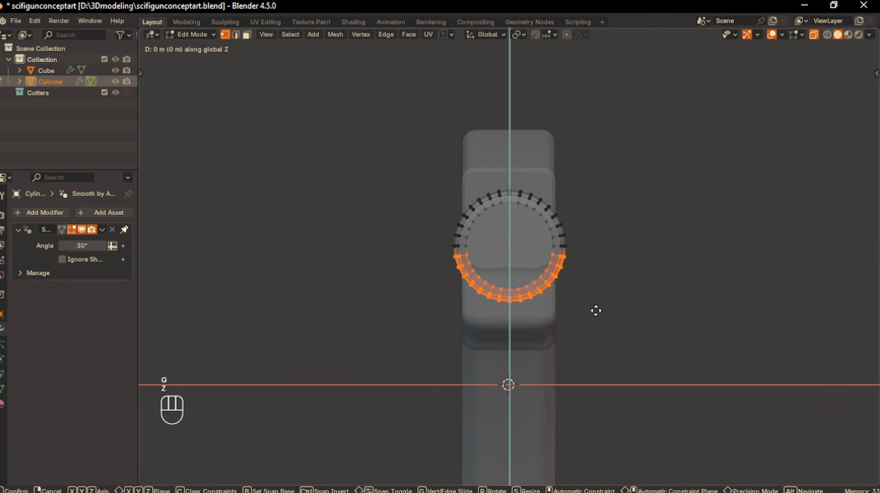
pyautogui.click(595, 341)
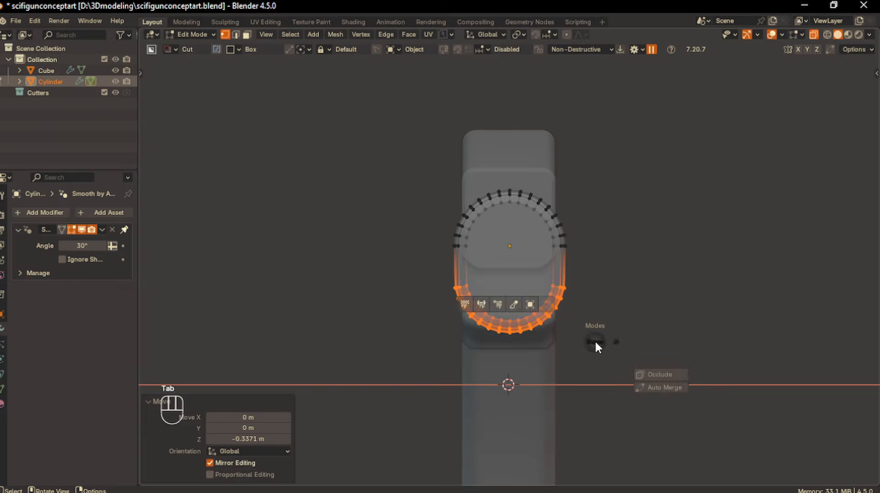
pyautogui.press('Tab')
pyautogui.moveTo(585, 302); pyautogui.dragTo(424, 322, button='middle')
pyautogui.scroll(-4, 424, 320)
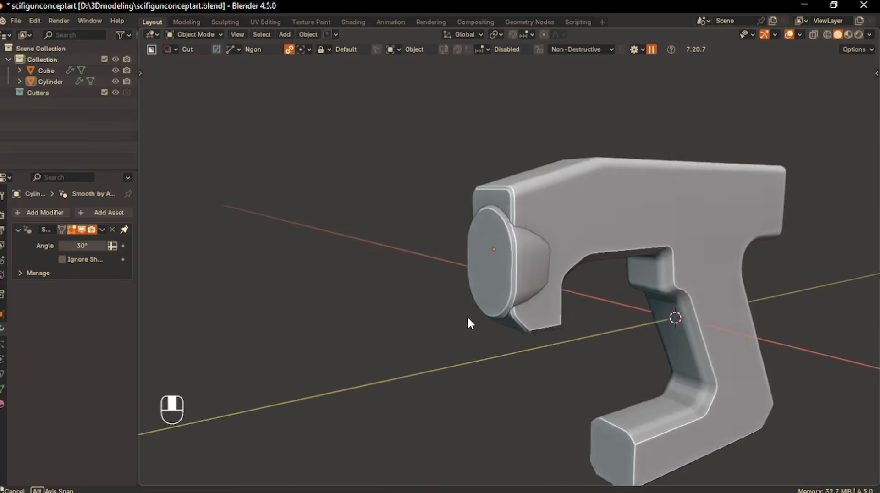
# - Raise the oblong front cylinder along Z so it sits higher on the body's front face
pyautogui.scroll(4, 518, 307)
pyautogui.press('KP_1')
pyautogui.press('g')
pyautogui.press('z')
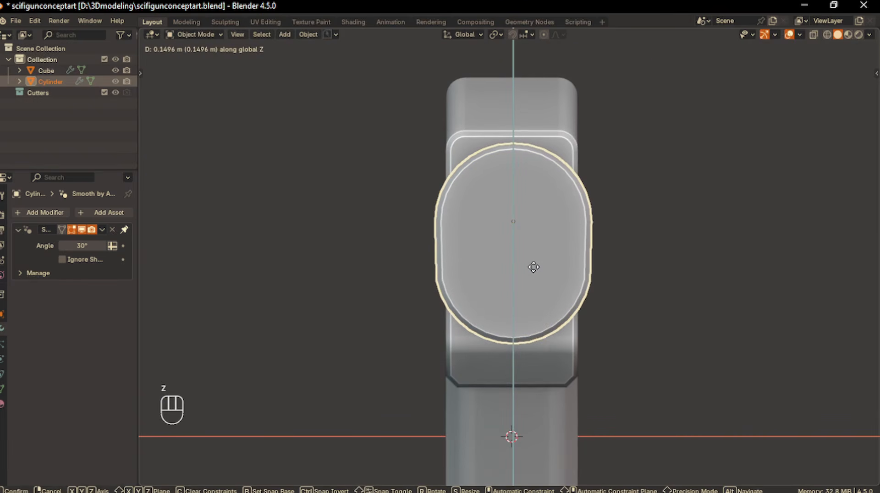
pyautogui.click(533, 262)
pyautogui.click(657, 282)
pyautogui.moveTo(538, 317); pyautogui.dragTo(511, 290, button='middle')
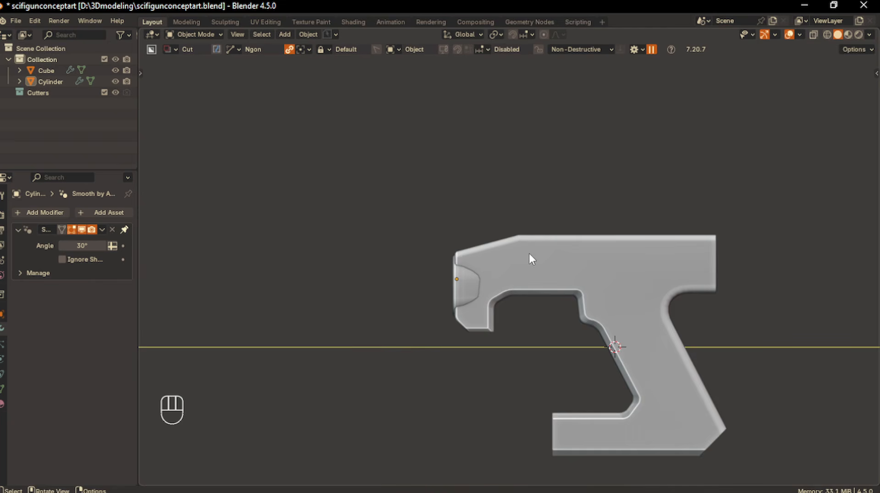
# - Cut a long recess into the body's upper edge with a BoxCutter Ngon, sloped at the front and with beveled corners
pyautogui.press('d')
pyautogui.moveTo(480, 234); pyautogui.dragTo(502, 254)
pyautogui.rightClick(502, 254)
pyautogui.click(501, 254)
pyautogui.moveTo(467, 231); pyautogui.dragTo(513, 261)
pyautogui.click(591, 260)
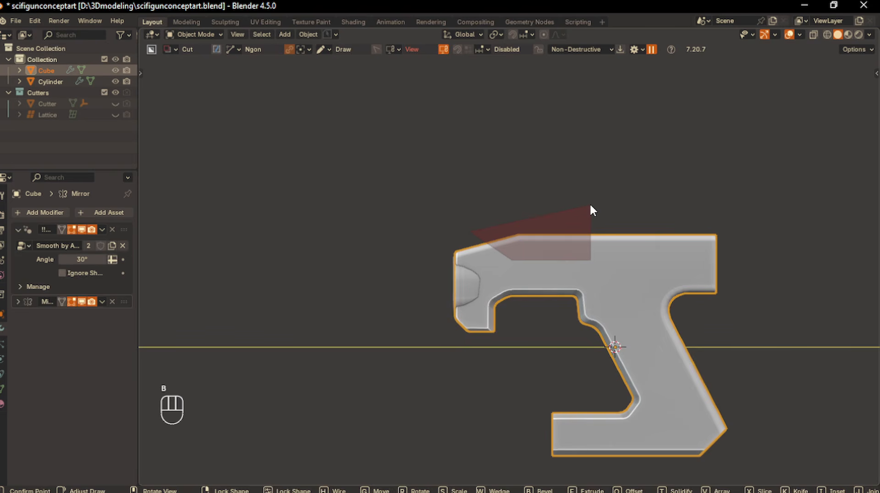
pyautogui.press('b')
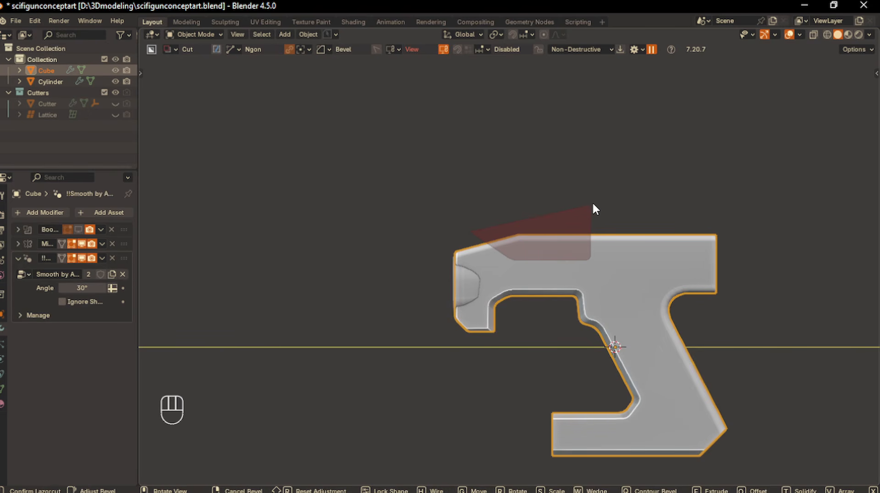
pyautogui.press('Return')
# - Cut a narrow vertical slot with a beveled box cut into the rear block's top, just behind the recess
pyautogui.scroll(2, 626, 225)
pyautogui.keyDown('shift'); pyautogui.moveTo(590, 238); pyautogui.dragTo(494, 238, button='middle'); pyautogui.keyUp('shift')
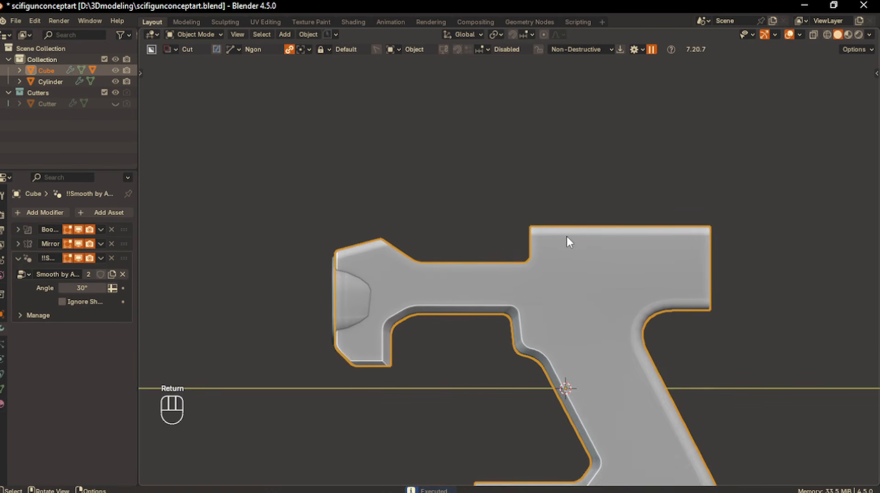
pyautogui.press('d')
pyautogui.click(561, 221)
pyautogui.moveTo(539, 220); pyautogui.dragTo(545, 244)
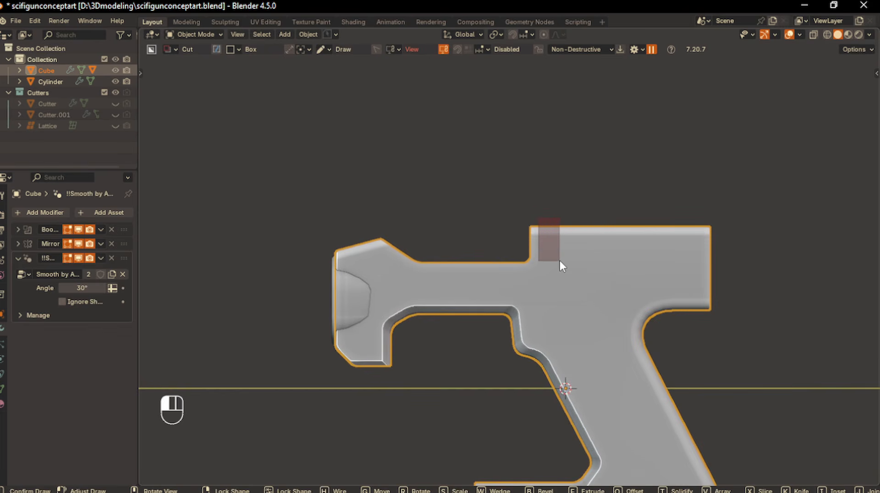
pyautogui.press('b')
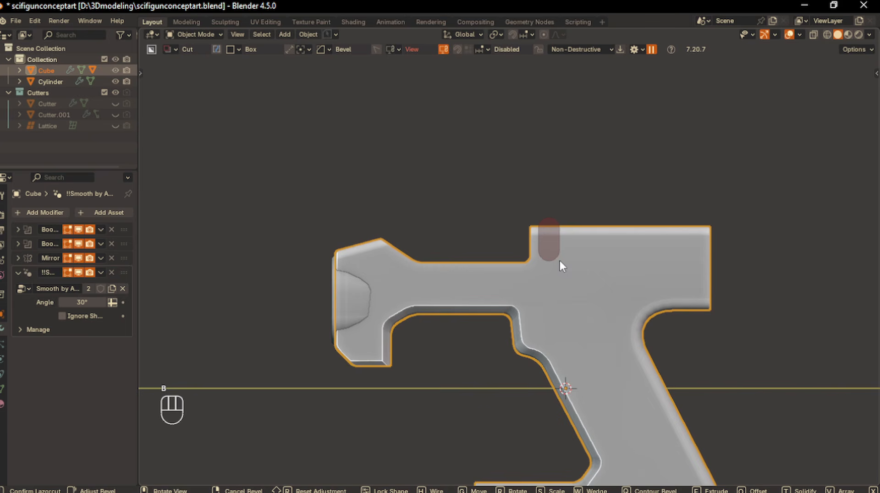
pyautogui.click(461, 254)
# - Apply the recess and slot boolean cuts to the body, keeping its Mirror and smoothing modifiers
pyautogui.moveTo(467, 281); pyautogui.dragTo(505, 268, button='middle')
pyautogui.click(505, 268)
pyautogui.moveTo(505, 230); pyautogui.dragTo(458, 261, button='middle')
pyautogui.press('KP_1')
pyautogui.press('q')
pyautogui.click(423, 327)
pyautogui.press('KP_3')
pyautogui.keyDown('shift'); pyautogui.moveTo(430, 139); pyautogui.dragTo(479, 182, button='middle'); pyautogui.keyUp('shift')
pyautogui.click(479, 189)
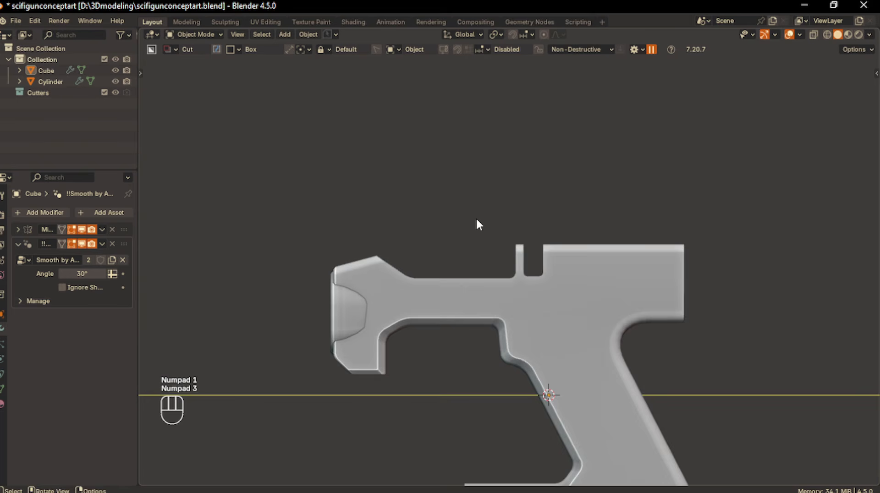
# - Place the 3D cursor in the body's top recess, add a 64-vertex cylinder there and scale it by 0.368
pyautogui.scroll(-3, 486, 239)
pyautogui.keyDown('shift'); pyautogui.moveTo(501, 267); pyautogui.dragTo(519, 263, button='middle'); pyautogui.keyUp('shift')
pyautogui.hotkey('shift', 'a')
pyautogui.moveTo(504, 252)
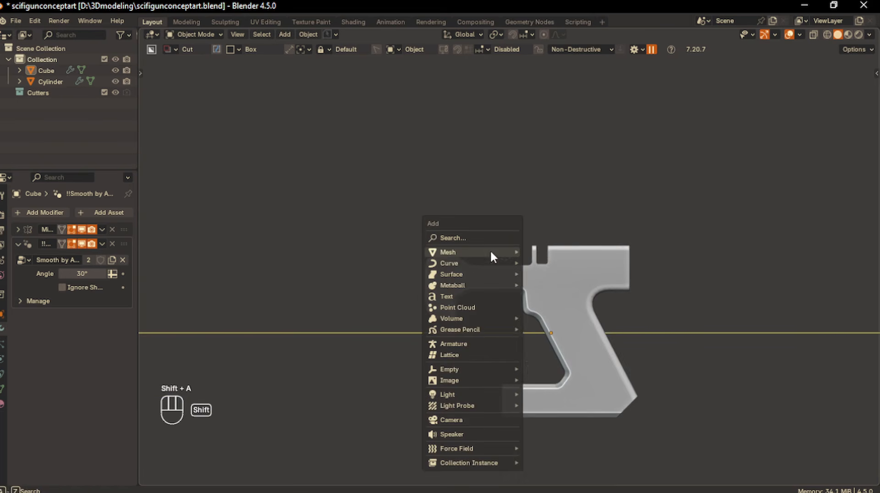
pyautogui.click(555, 333)
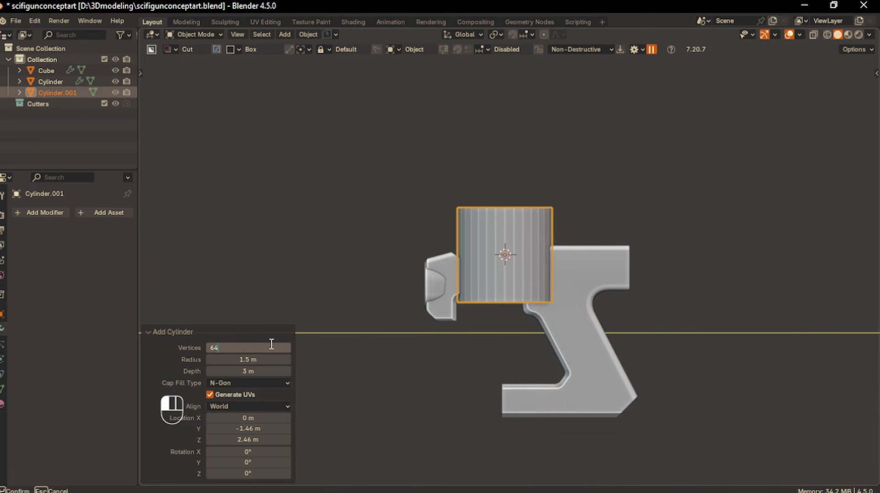
pyautogui.press('s')
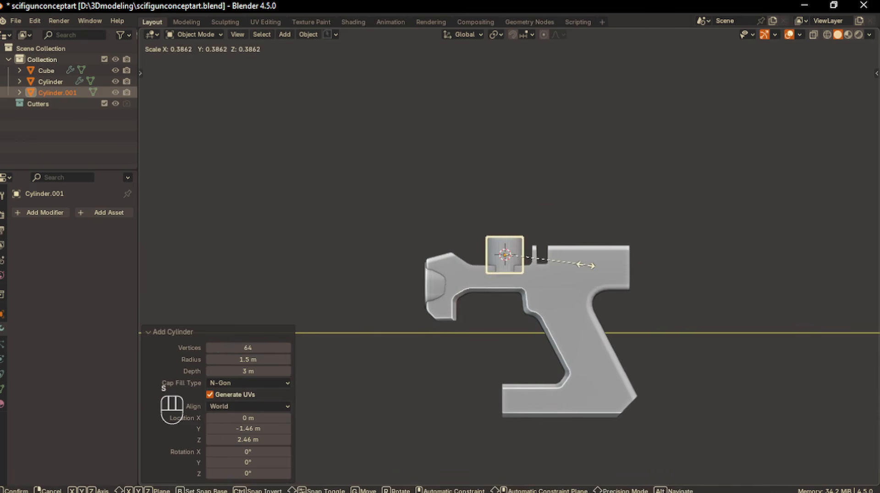
pyautogui.click(585, 270)
# - Rotate the new cylinder 90° about X and scale it by 0.576
pyautogui.press('r')
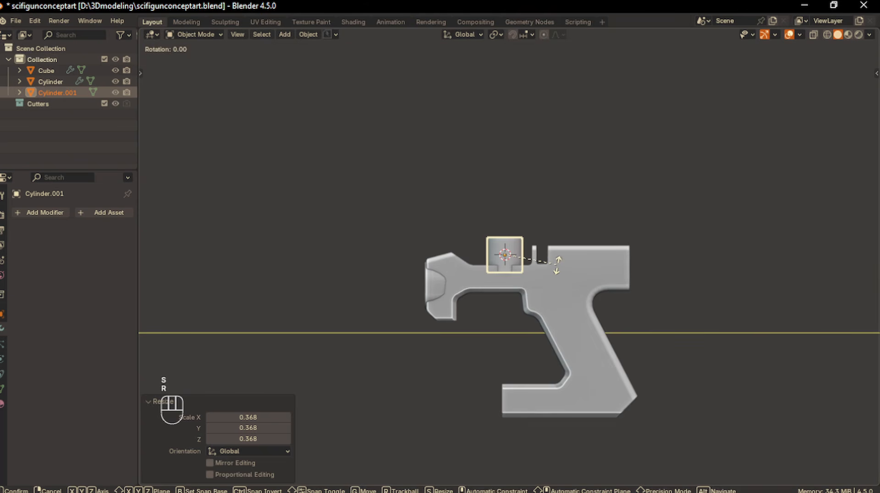
pyautogui.press('x')
pyautogui.press('Return')
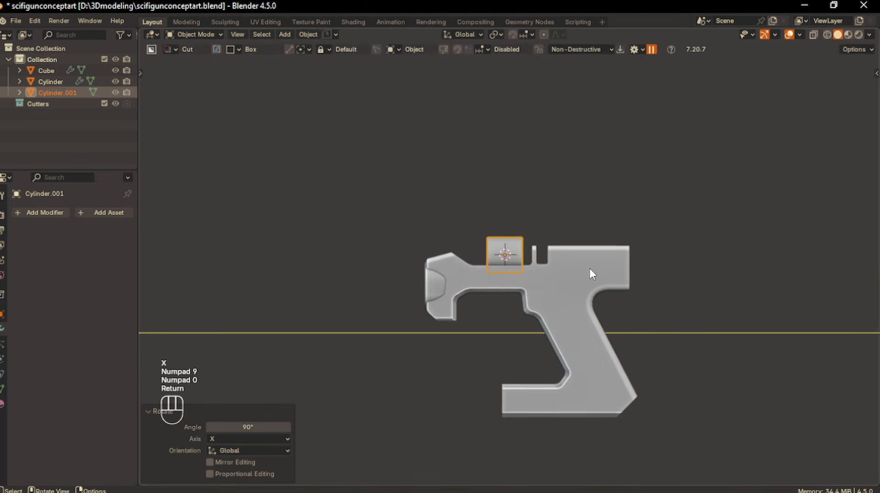
pyautogui.scroll(2, 590, 267)
pyautogui.press('s')
pyautogui.click(610, 284)
pyautogui.scroll(2, 612, 260)
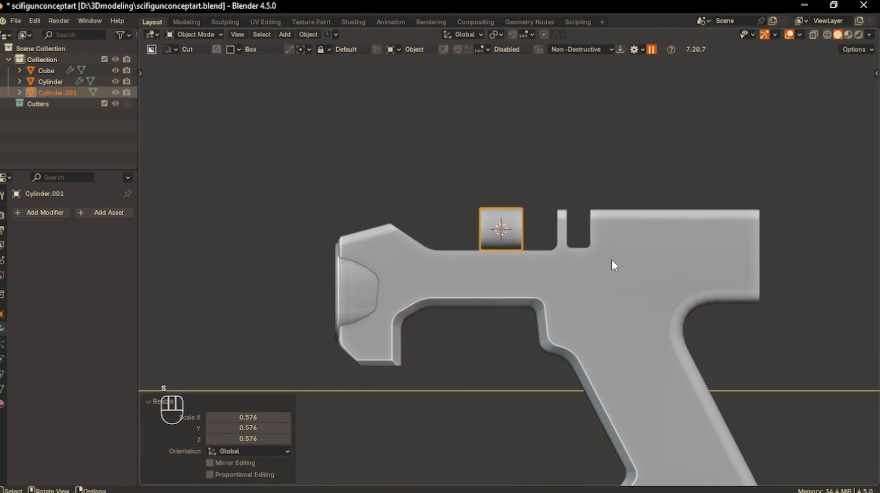
# - Stretch the new cylinder along Y into a long barrel lying over the recess
pyautogui.press('s')
pyautogui.press('x')
pyautogui.press('y')
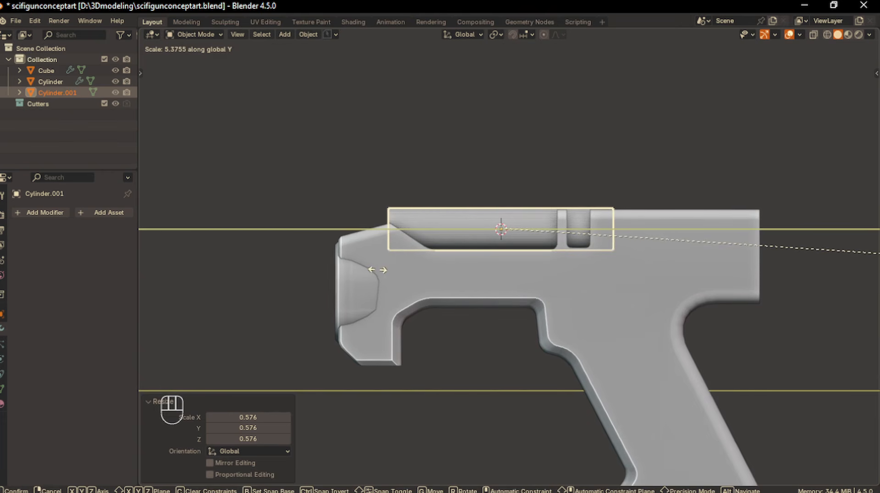
pyautogui.click(270, 257)
pyautogui.scroll(-2, 431, 368)
# - Shade the barrel cylinder auto smooth with a 30° angle
pyautogui.click(432, 367)
pyautogui.click(476, 238)
pyautogui.rightClick(478, 235)
pyautogui.click(479, 236)
pyautogui.moveTo(451, 294); pyautogui.dragTo(526, 316, button='middle')
pyautogui.scroll(2, 526, 316)
# - Scale the barrel cylinder uniformly by 1.625 and shorten it along Y by a factor of 0.608
pyautogui.press('s')
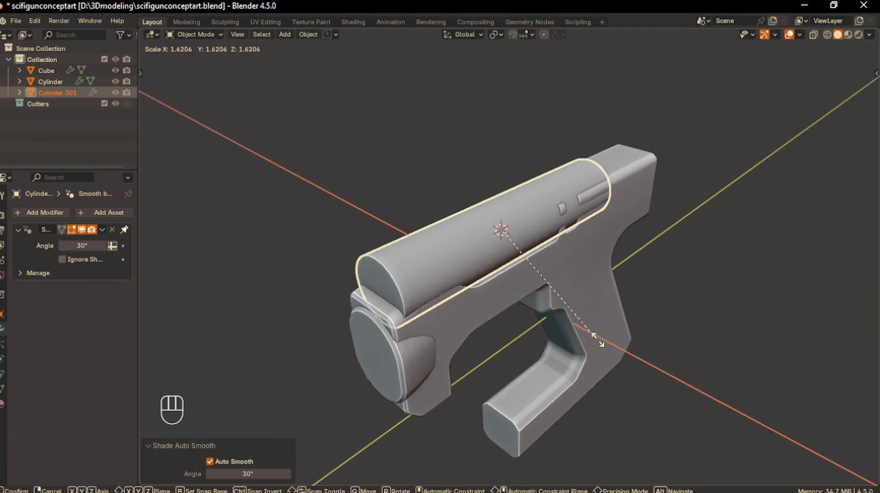
pyautogui.click(596, 339)
pyautogui.press('KP_1')
pyautogui.press('KP_3')
pyautogui.press('s')
pyautogui.press('x')
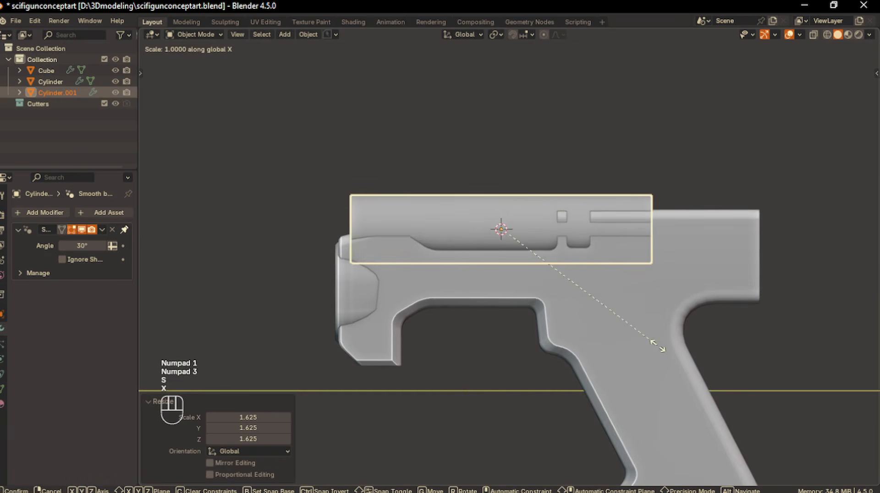
pyautogui.press('y')
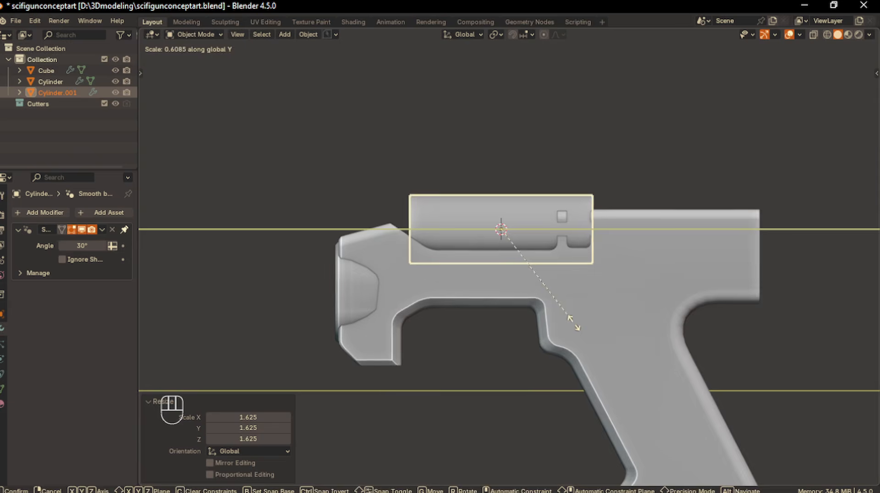
pyautogui.click(574, 324)
# - Scale the barrel cylinder by 0.934 and lower it about 0.233 m along Z into the body
pyautogui.moveTo(574, 323); pyautogui.dragTo(611, 356, button='middle')
pyautogui.scroll(3, 607, 358)
pyautogui.press('s')
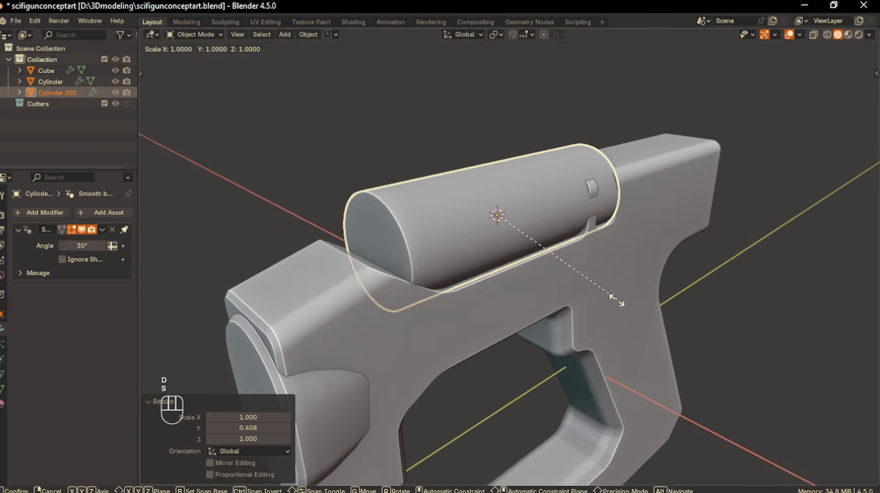
pyautogui.click(609, 297)
pyautogui.press('KP_3')
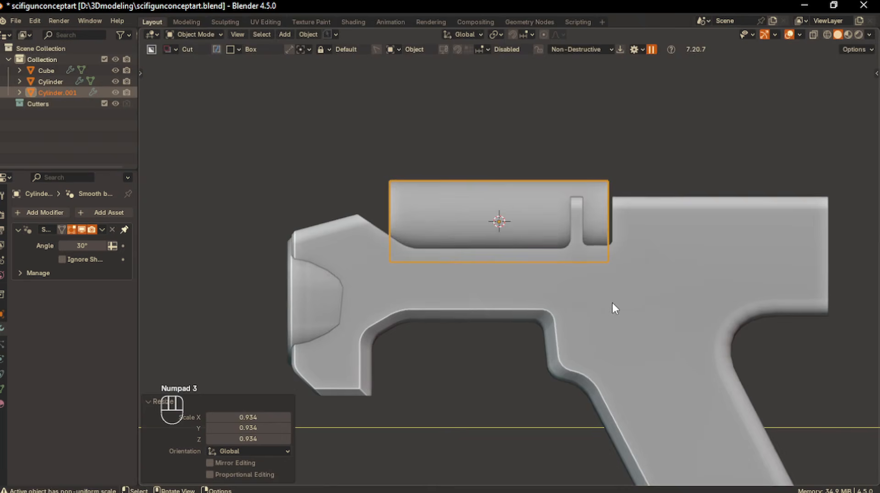
pyautogui.press('g')
pyautogui.press('z')
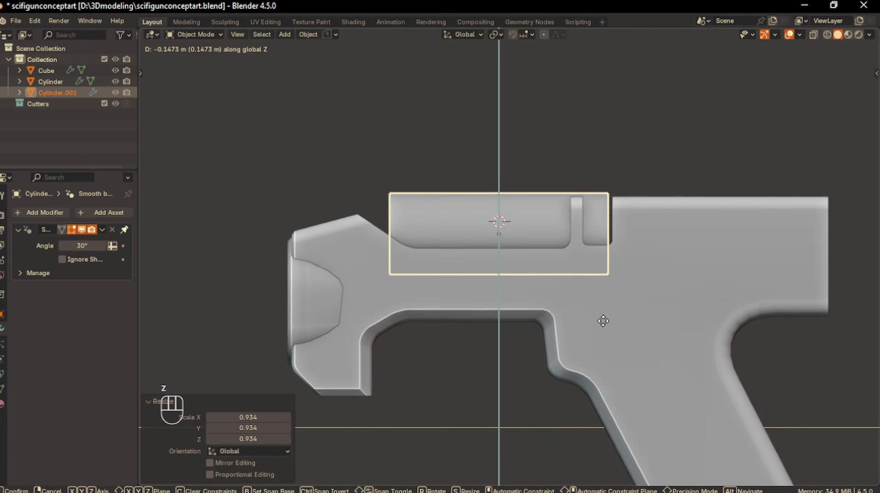
pyautogui.click(603, 324)
# - Shift the barrel cylinder slightly along Y toward the rear block
pyautogui.scroll(2, 546, 336)
pyautogui.keyDown('shift'); pyautogui.moveTo(543, 335); pyautogui.dragTo(513, 365, button='middle'); pyautogui.keyUp('shift')
pyautogui.press('g')
pyautogui.press('y')
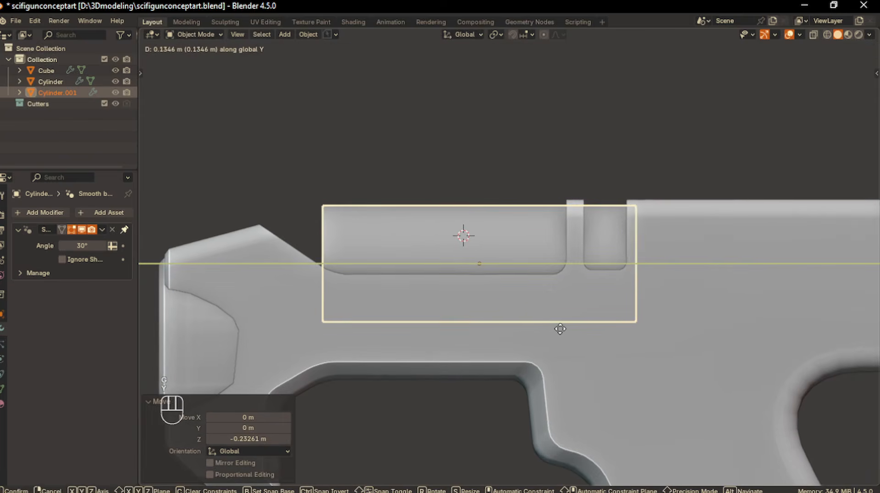
pyautogui.click(554, 328)
pyautogui.scroll(-4, 487, 333)
pyautogui.moveTo(487, 334); pyautogui.dragTo(511, 344, button='middle')
# - Cut off the raised front hump of the body with a box cut, level with the recess floor
pyautogui.click(439, 269)
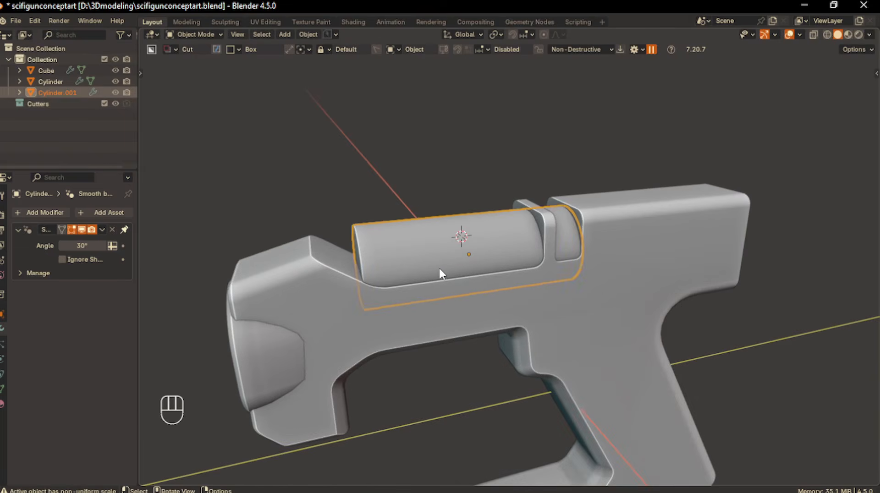
pyautogui.click(453, 278)
pyautogui.press('KP_2')
pyautogui.press('KP_3')
pyautogui.press('KP_1')
pyautogui.press('KP_3')
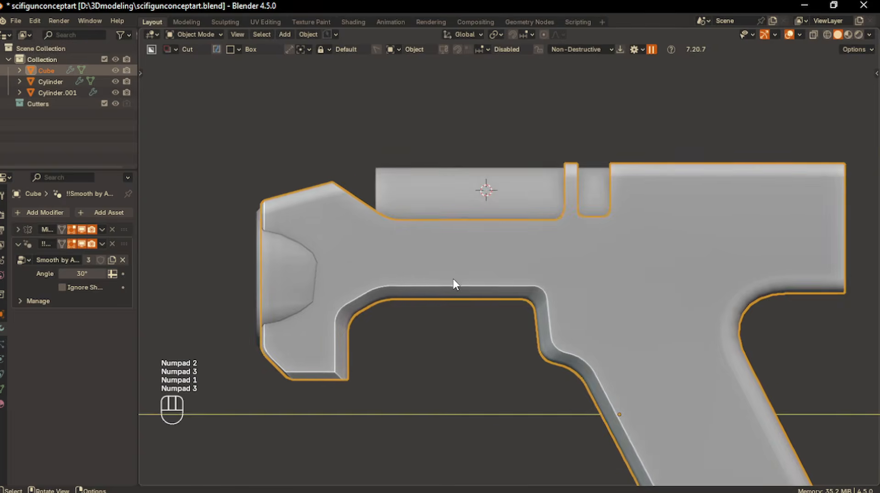
pyautogui.keyDown('shift'); pyautogui.moveTo(453, 279); pyautogui.dragTo(431, 273, button='middle'); pyautogui.keyUp('shift')
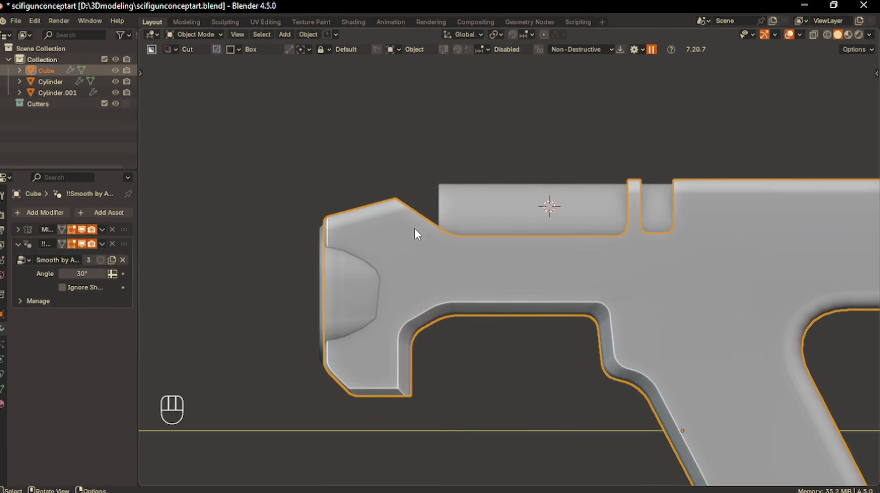
pyautogui.press('f')
pyautogui.scroll(4, 497, 318)
pyautogui.press('d')
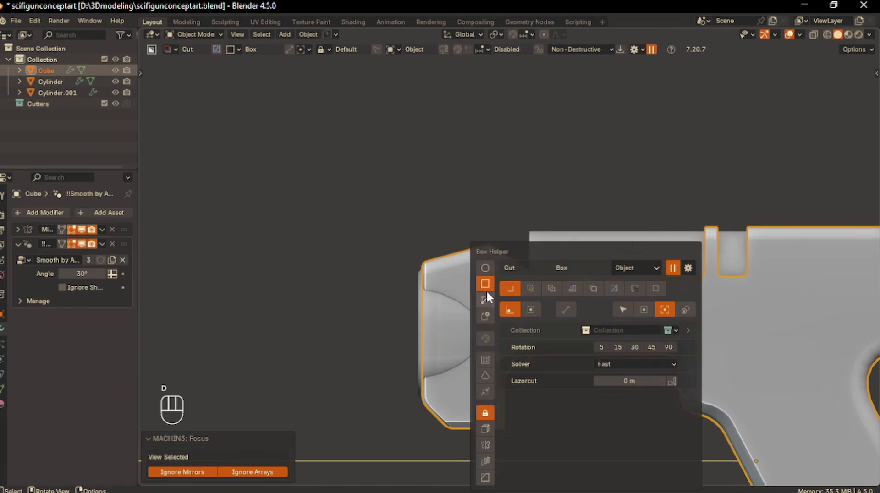
pyautogui.moveTo(363, 189)
pyautogui.mouseDown()
pyautogui.moveTo(521, 268)
pyautogui.moveTo(585, 279)
pyautogui.mouseUp()
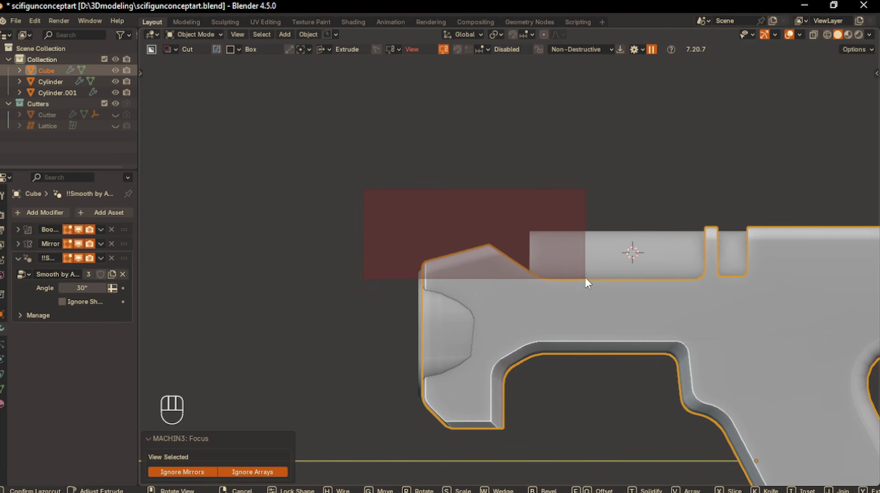
pyautogui.press('Return')
pyautogui.click(458, 317)
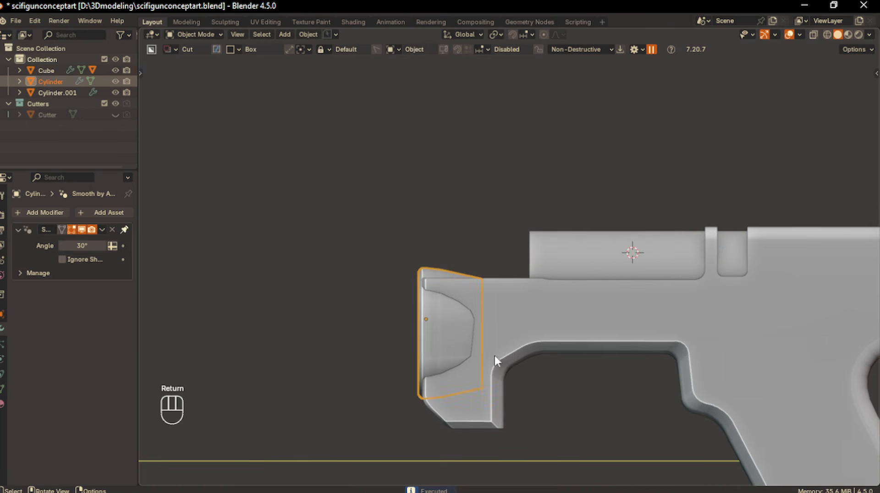
# - Apply the box cut to the pistol body so the trimmed front end becomes real mesh geometry
pyautogui.click(476, 210)
pyautogui.scroll(-4, 478, 239)
pyautogui.keyDown('shift'); pyautogui.moveTo(484, 346); pyautogui.dragTo(432, 353, button='middle'); pyautogui.keyUp('shift')
pyautogui.click(470, 281)
pyautogui.press('Tab')
pyautogui.click(401, 287)
pyautogui.scroll(2, 402, 288)
pyautogui.moveTo(402, 289); pyautogui.dragTo(428, 304, button='middle')
pyautogui.press('Tab')
pyautogui.click(430, 271)
pyautogui.press('q')
pyautogui.click(337, 381)
# - Clean up the leftover selected geometry on the body's flat front top and bring the other parts back into view
pyautogui.press('Tab')
pyautogui.click(323, 363)
pyautogui.moveTo(481, 343); pyautogui.dragTo(493, 391, button='middle')
pyautogui.scroll(4, 466, 339)
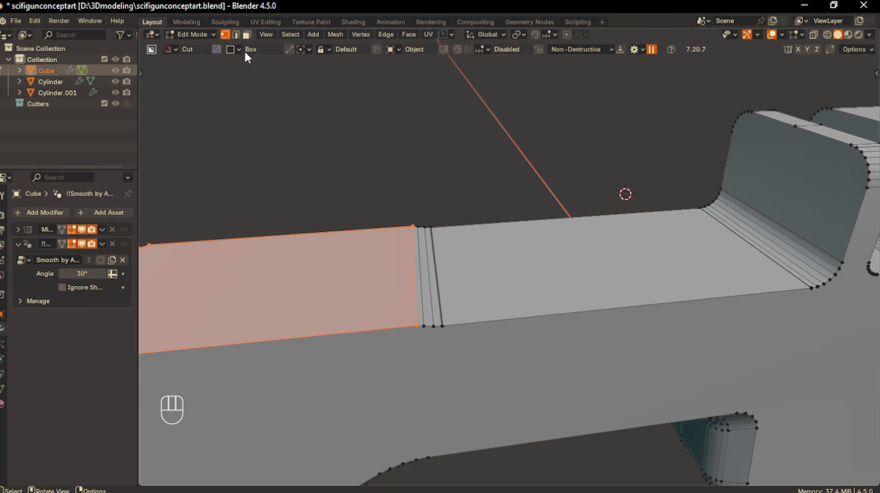
pyautogui.press('x')
pyautogui.click(428, 351)
pyautogui.scroll(-3, 451, 309)
pyautogui.press('Tab')
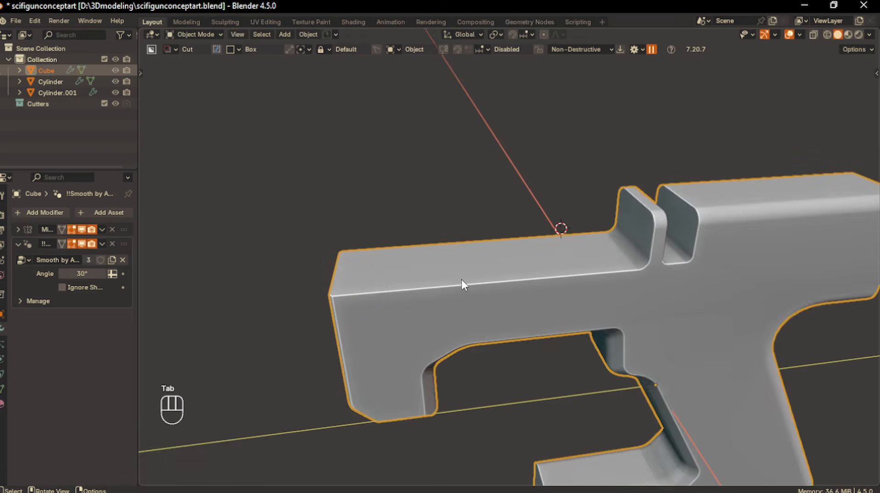
pyautogui.moveTo(463, 280); pyautogui.dragTo(520, 268, button='middle')
pyautogui.press('/')
pyautogui.click(485, 367)
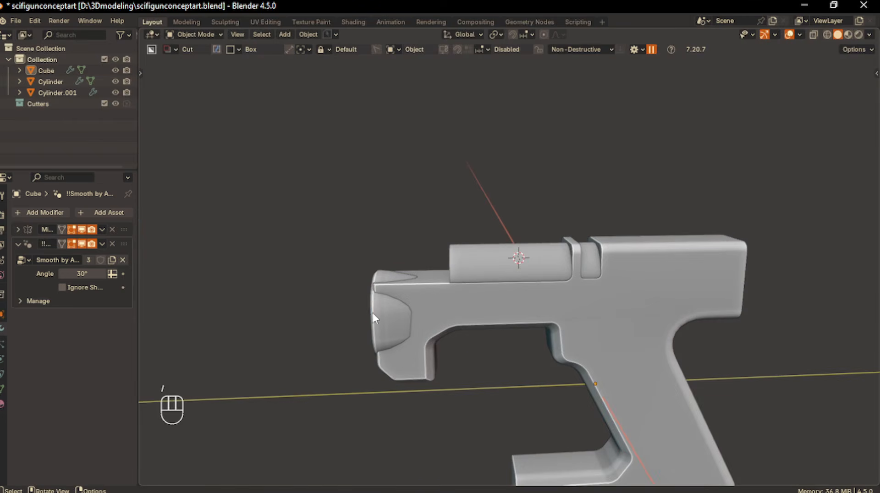
# - Scale the oblong front part uniformly by 0.823 and lower it about 0.031 m along Z
pyautogui.click(378, 313)
pyautogui.press('KP_1')
pyautogui.keyDown('shift'); pyautogui.moveTo(443, 349); pyautogui.dragTo(511, 324, button='middle'); pyautogui.keyUp('shift')
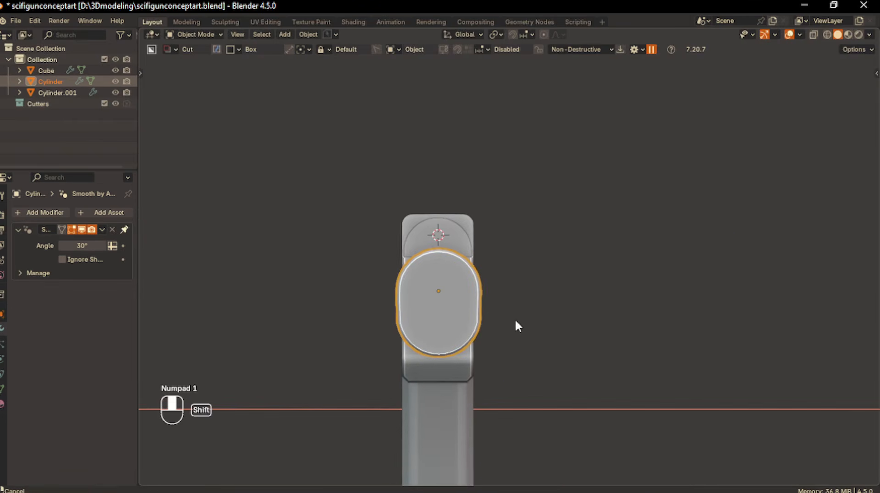
pyautogui.press('s')
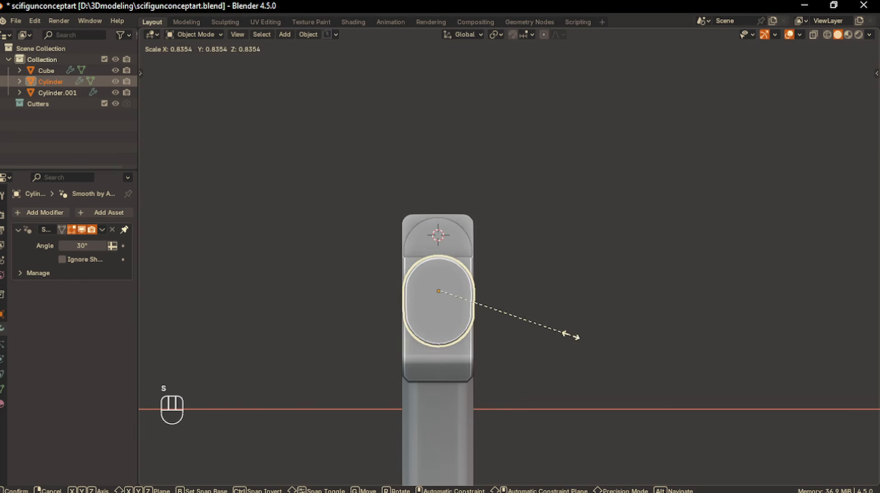
pyautogui.click(567, 335)
pyautogui.scroll(1, 483, 360)
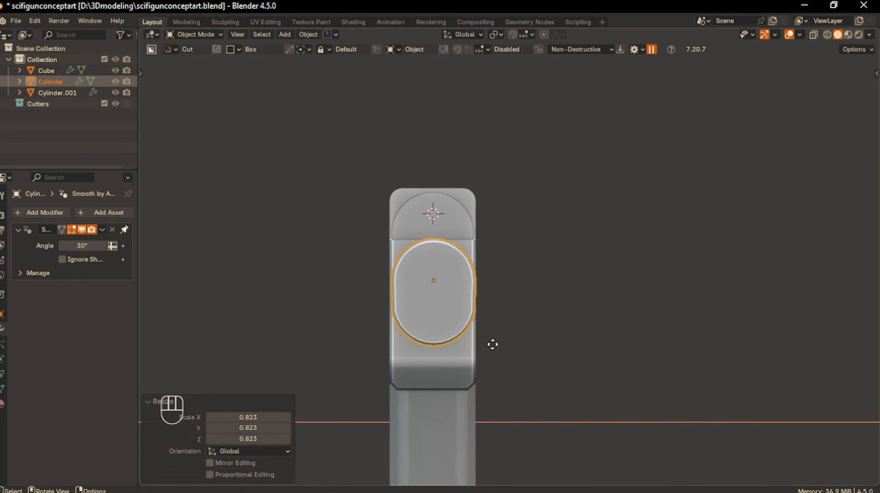
pyautogui.press('g')
pyautogui.press('z')
pyautogui.click(490, 345)
# - Shift the oblong front part slightly outward along Y at the body's front end
pyautogui.press('KP_3')
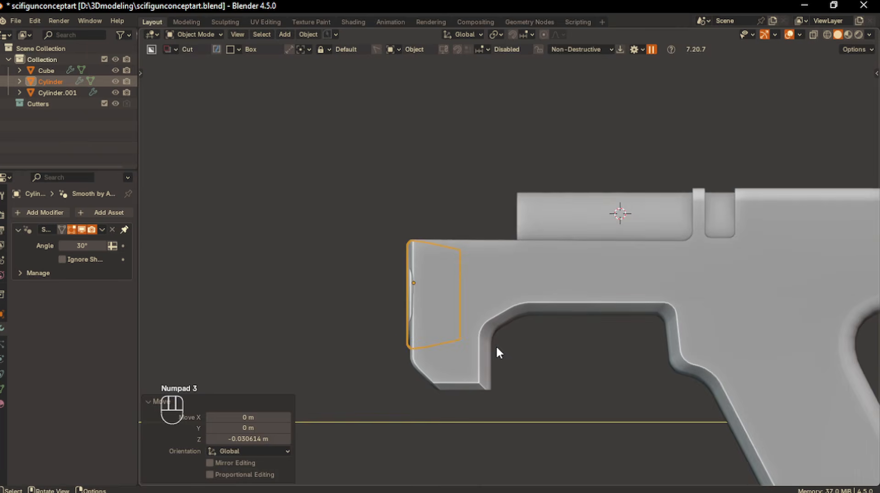
pyautogui.click(409, 393)
pyautogui.scroll(2, 428, 327)
pyautogui.keyDown('shift'); pyautogui.moveTo(428, 327); pyautogui.dragTo(480, 384, button='middle'); pyautogui.keyUp('shift')
pyautogui.click(455, 354)
pyautogui.press('g')
pyautogui.press('y')
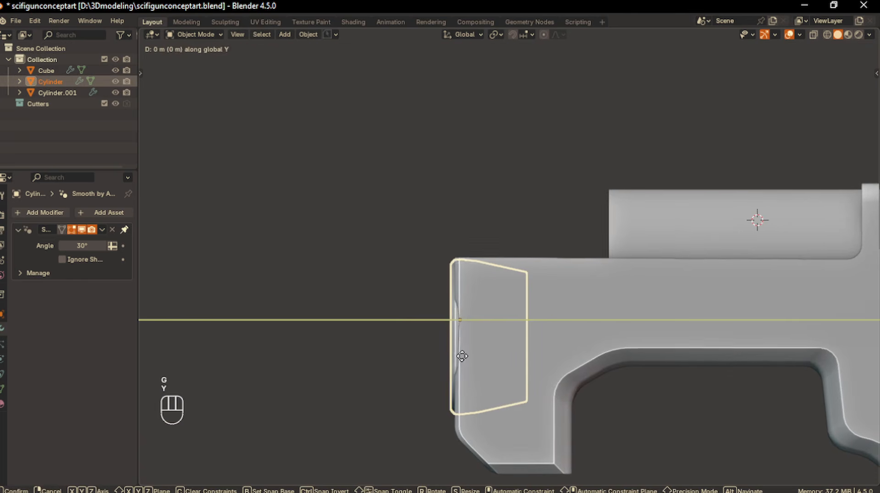
pyautogui.click(452, 356)
pyautogui.moveTo(452, 355); pyautogui.dragTo(642, 361, button='middle')
pyautogui.click(614, 385)
pyautogui.scroll(-2, 614, 383)
pyautogui.click(493, 362)
# - Scale the oblong front part uniformly by 1.153 and lower it along Z, level with the body's top
pyautogui.moveTo(493, 362); pyautogui.dragTo(447, 364, button='middle')
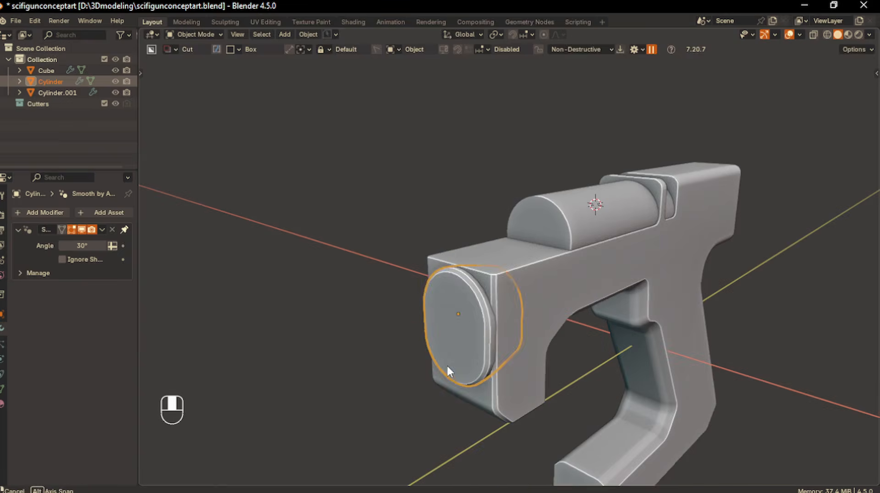
pyautogui.press('s')
pyautogui.click(545, 378)
pyautogui.press('g')
pyautogui.press('z')
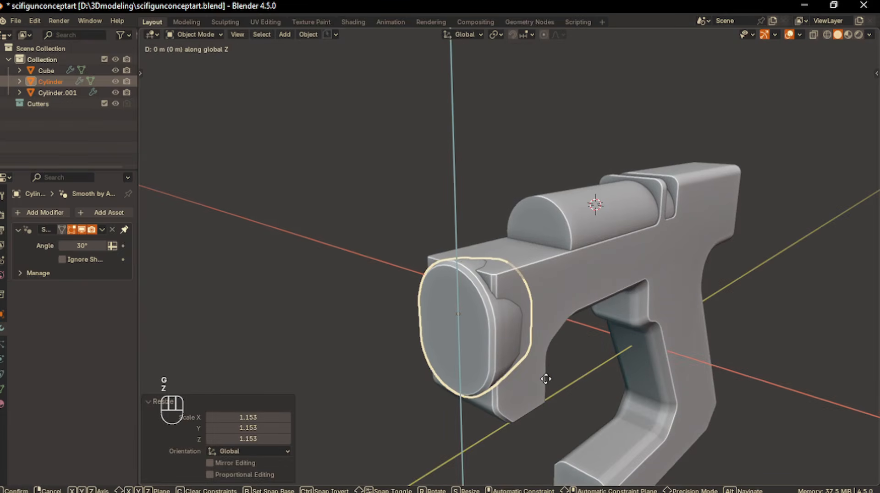
pyautogui.click(483, 393)
# - Inspect the oblong front part's fit against the body and its mesh from the side and at an angle
pyautogui.moveTo(484, 395); pyautogui.dragTo(429, 370, button='middle')
pyautogui.press('KP_1')
pyautogui.press('KP_3')
pyautogui.scroll(6, 422, 392)
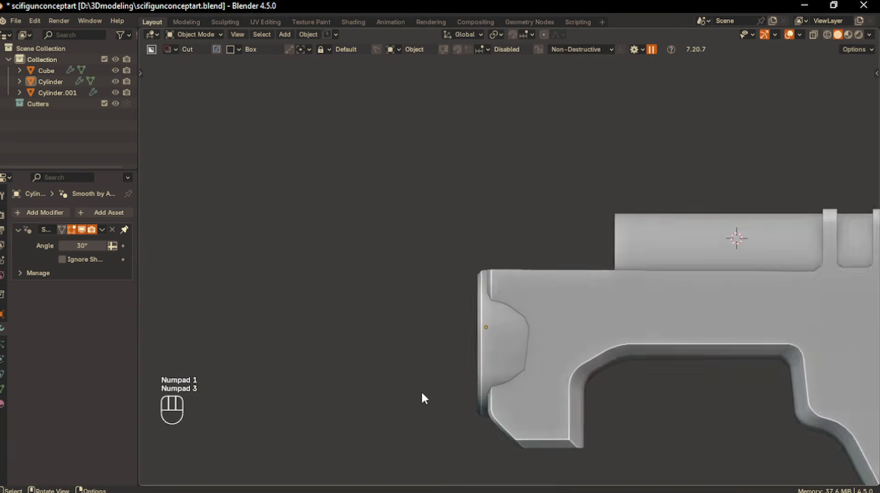
pyautogui.keyDown('shift'); pyautogui.click(501, 429); pyautogui.keyUp('shift')
pyautogui.scroll(-4, 491, 414)
pyautogui.press('Tab')
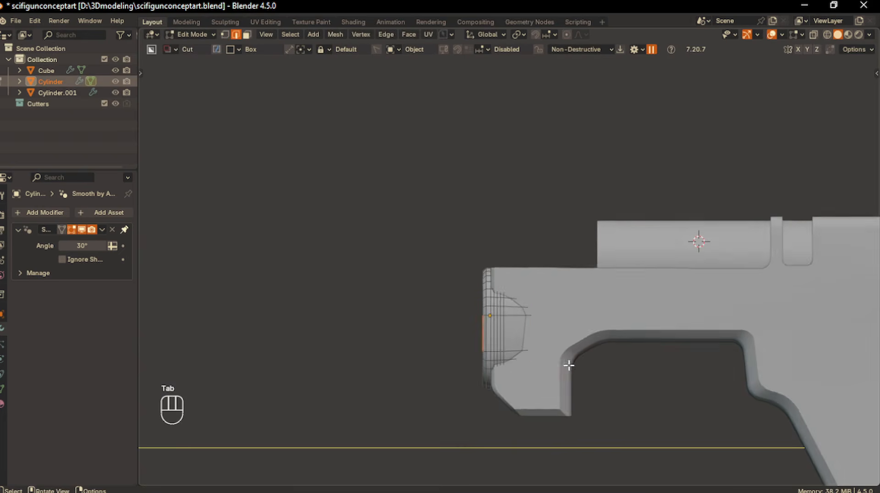
pyautogui.moveTo(500, 355); pyautogui.dragTo(489, 292, button='middle')
pyautogui.press('Tab')
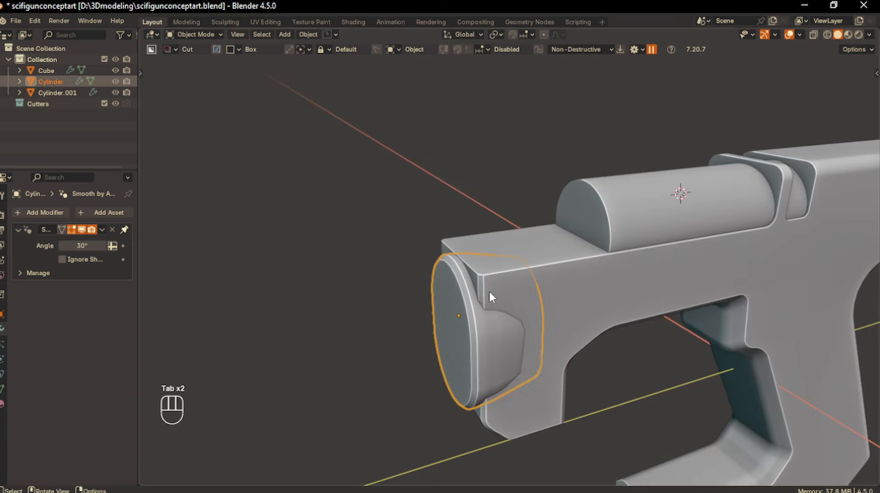
# - Add a Subdivision modifier with 3 viewport levels to the oblong front part and shade it auto smooth
pyautogui.click(46, 213)
pyautogui.click(134, 376)
pyautogui.click(114, 260)
pyautogui.click(112, 258)
pyautogui.rightClick(458, 305)
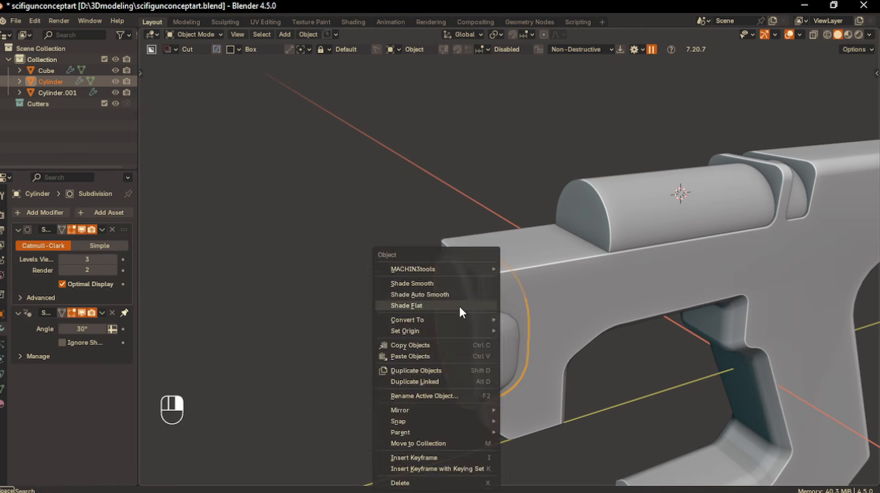
pyautogui.click(450, 295)
# - Inset the front cap face of the oblong front part with 0 m thickness
pyautogui.press('Tab')
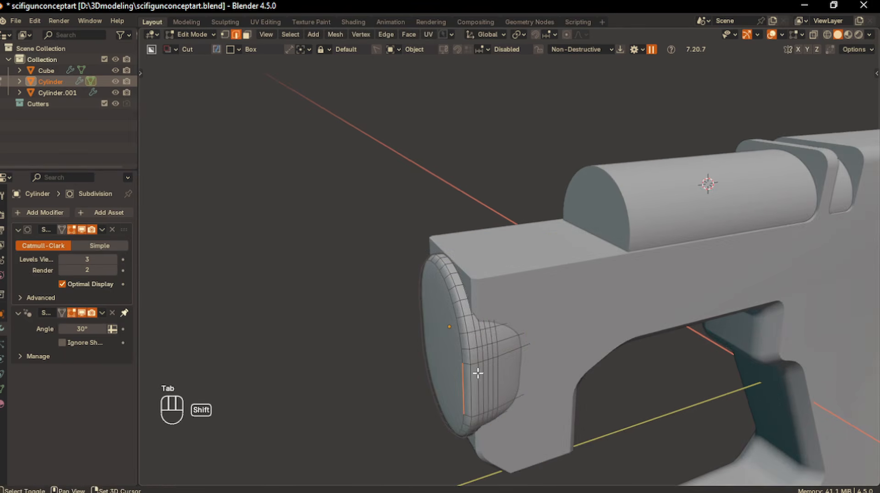
pyautogui.keyDown('shift'); pyautogui.moveTo(477, 378); pyautogui.dragTo(496, 344, button='middle'); pyautogui.keyUp('shift')
pyautogui.press('3')
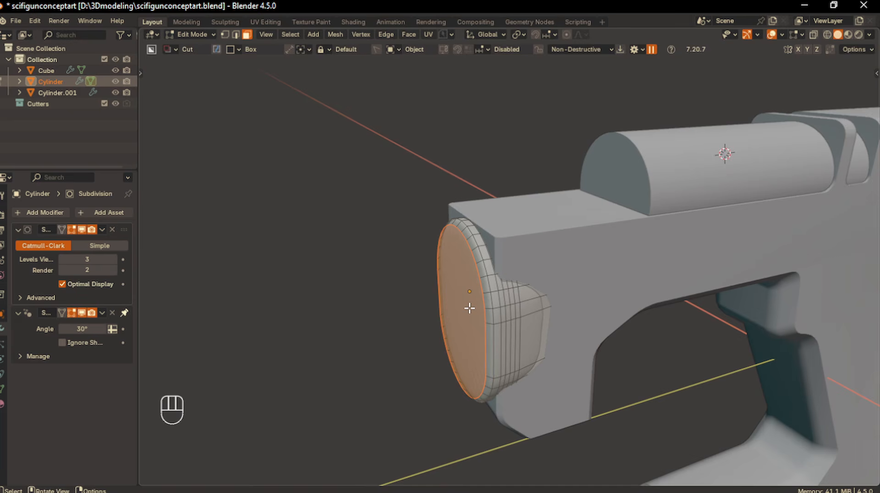
pyautogui.press('i')
pyautogui.click(507, 315)
pyautogui.hotkey('ctrl', 'z')
pyautogui.press('i')
pyautogui.click(541, 351)
# - Add one loop cut around the oblong part's front rim at slide factor -0.472 and return to Object Mode
pyautogui.scroll(1, 495, 280)
pyautogui.hotkey('ctrl', 'r')
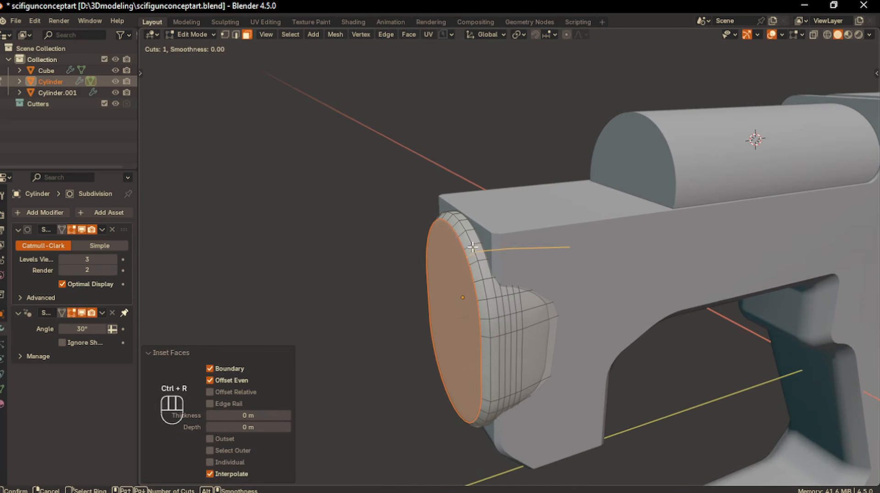
pyautogui.click(475, 243)
pyautogui.click(472, 244)
pyautogui.press('`')
pyautogui.press('Tab')
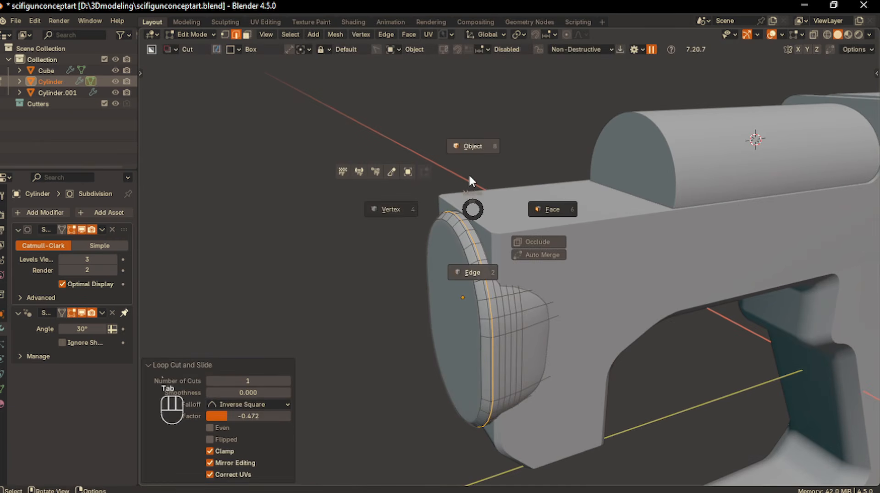
# - Inspect the smoothed front part and the whole pistol from an angle, the front and the side
pyautogui.scroll(-3, 466, 271)
pyautogui.click(429, 414)
pyautogui.scroll(3, 428, 414)
pyautogui.moveTo(428, 414); pyautogui.dragTo(308, 429, button='middle')
pyautogui.scroll(-7, 396, 389)
pyautogui.press('KP_1')
pyautogui.press('KP_3')
pyautogui.scroll(6, 308, 429)
pyautogui.keyDown('shift'); pyautogui.moveTo(395, 420); pyautogui.dragTo(395, 405, button='middle'); pyautogui.keyUp('shift')
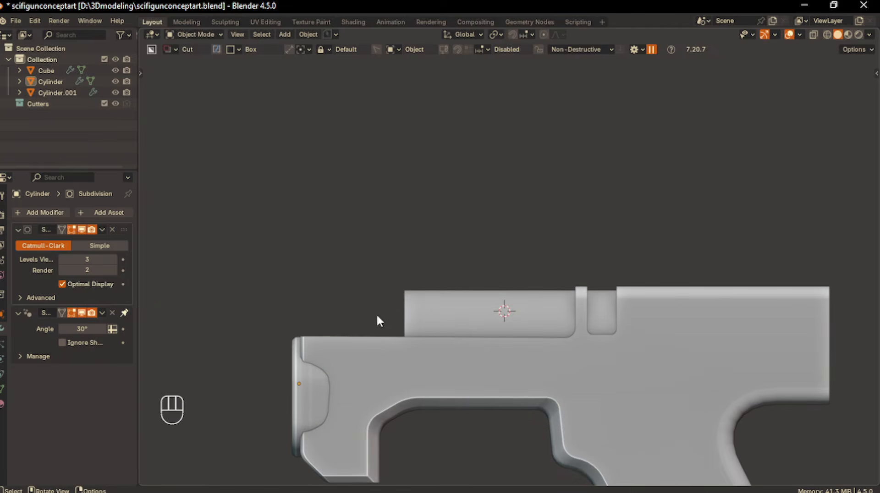
# - Select the upper barrel cylinder's front end face, try a bevel, undo it and apply the object's scale
pyautogui.click(445, 331)
pyautogui.press('Tab')
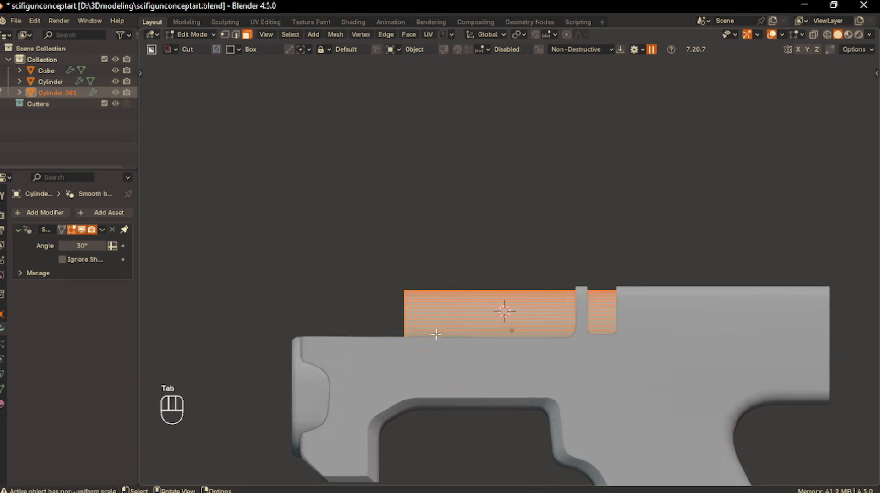
pyautogui.moveTo(438, 336); pyautogui.dragTo(488, 357, button='middle')
pyautogui.click(416, 338)
pyautogui.scroll(2, 462, 345)
pyautogui.hotkey('ctrl', 'b')
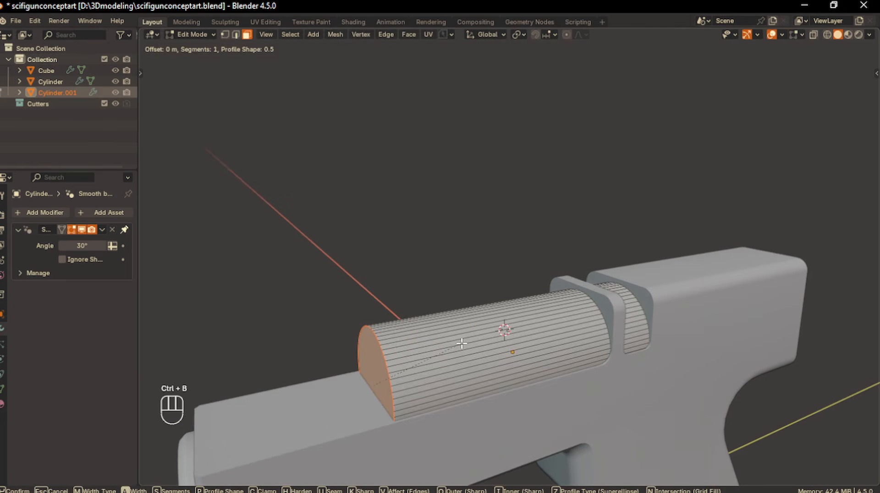
pyautogui.click(468, 344)
pyautogui.hotkey('ctrl', 'z')
pyautogui.press('Tab')
pyautogui.hotkey('ctrl', 'a')
pyautogui.click(344, 166)
# - Bevel the front rim of the upper barrel cylinder with a width of 0.0341 m and one segment
pyautogui.press('Tab')
pyautogui.hotkey('ctrl', 'b')
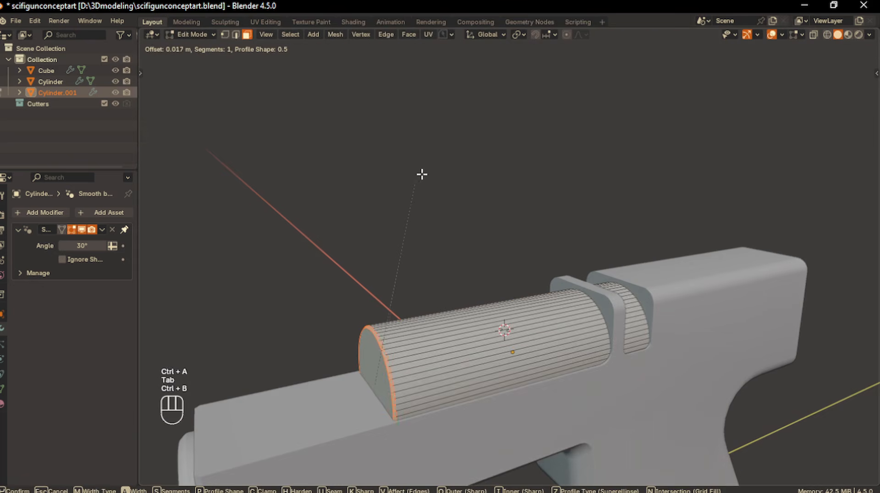
pyautogui.click(412, 178)
# - Add one loop cut around the upper barrel cylinder toward its front, at slide factor -0.548
pyautogui.moveTo(505, 277); pyautogui.dragTo(486, 306, button='middle')
pyautogui.keyDown('shift'); pyautogui.moveTo(486, 307); pyautogui.dragTo(463, 293, button='middle'); pyautogui.keyUp('shift')
pyautogui.hotkey('ctrl', 'r')
pyautogui.click(479, 328)
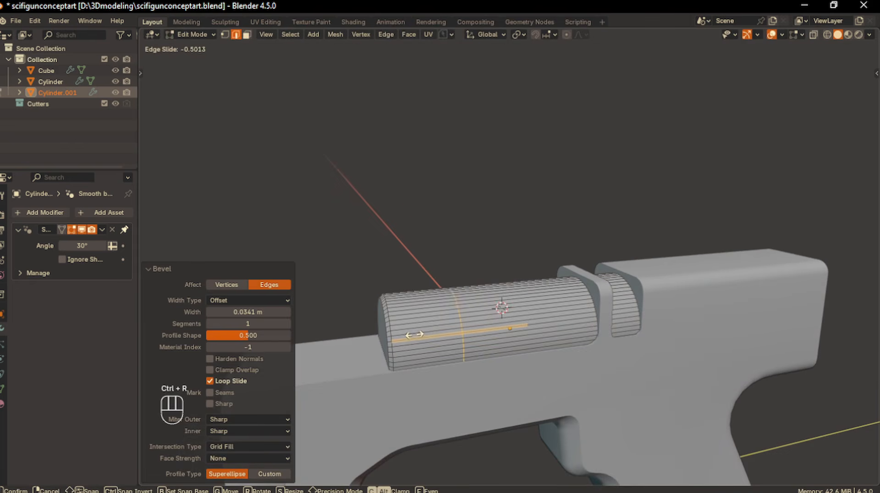
pyautogui.click(414, 335)
pyautogui.moveTo(468, 328); pyautogui.dragTo(515, 344, button='middle')
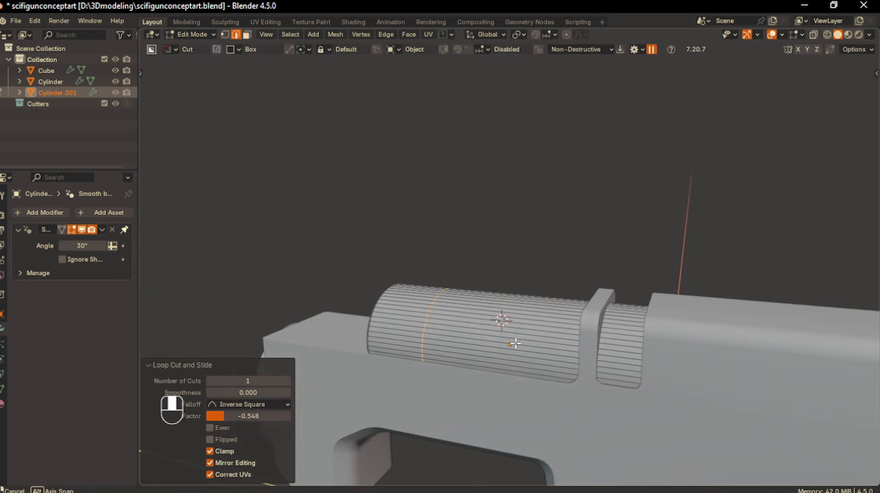
# - Select the upper cylinder's rear end face and move it along Y, shortening the cylinder to the thin divider wall
pyautogui.click(247, 35)
pyautogui.press('/')
pyautogui.moveTo(551, 258); pyautogui.dragTo(472, 264, button='middle')
pyautogui.click(690, 285)
pyautogui.press('/')
pyautogui.press('g')
pyautogui.press('y')
pyautogui.click(634, 287)
# - Extrude the face ring behind the new loop outward along its normals by about 0.079 m
pyautogui.moveTo(634, 287); pyautogui.dragTo(477, 331, button='middle')
pyautogui.keyDown('alt'); pyautogui.click(481, 340); pyautogui.keyUp('alt')
pyautogui.hotkey('alt', 'e')
pyautogui.click(484, 344)
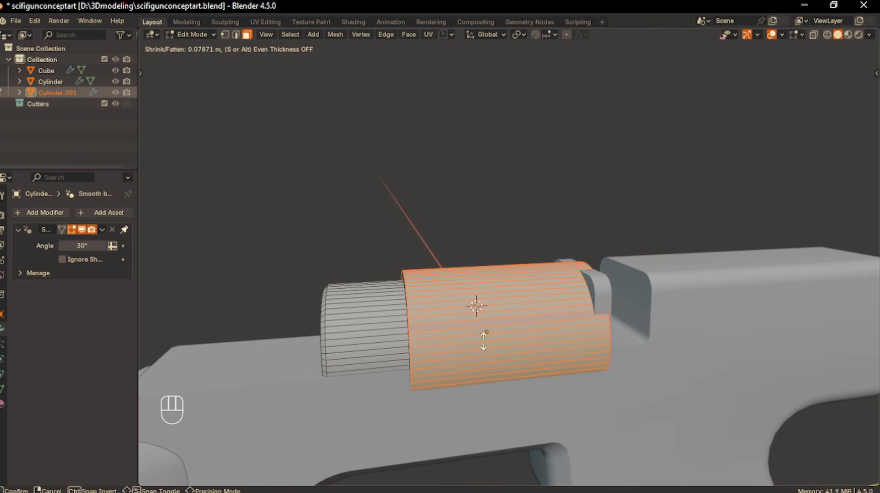
pyautogui.click(484, 342)
pyautogui.press('Tab')
pyautogui.click(482, 283)
# - Scale the stepped upper barrel cylinder uniformly down to about 0.94
pyautogui.moveTo(485, 316); pyautogui.dragTo(543, 366, button='middle')
pyautogui.press('s')
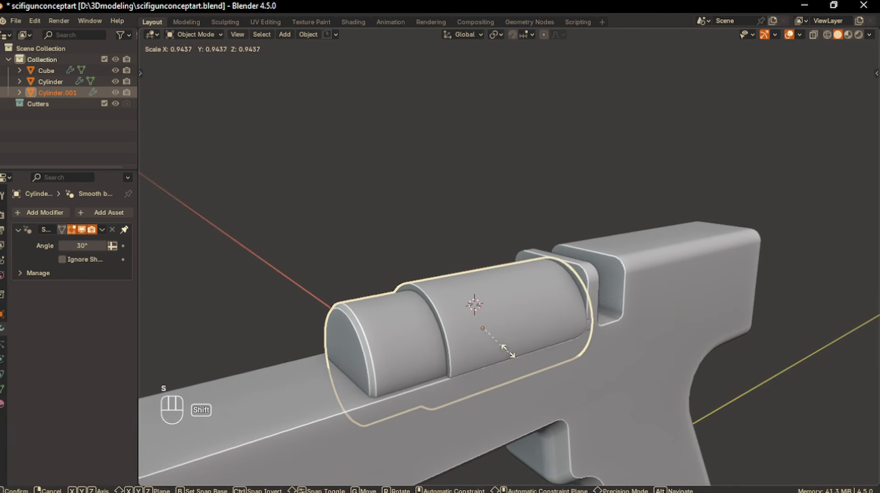
pyautogui.click(504, 341)
pyautogui.click(469, 378)
pyautogui.scroll(-2, 470, 378)
pyautogui.moveTo(473, 382); pyautogui.dragTo(463, 342, button='middle')
pyautogui.click(435, 241)
# - Isolate the upper barrel cylinder in Edit Mode and inset its rear end face by about 0.115 m
pyautogui.press('KP_1')
pyautogui.press('KP_3')
pyautogui.keyDown('shift'); pyautogui.moveTo(567, 335); pyautogui.dragTo(426, 306, button='middle'); pyautogui.keyUp('shift')
pyautogui.scroll(1, 516, 315)
pyautogui.click(422, 297)
pyautogui.press('Tab')
pyautogui.click(483, 300)
pyautogui.press('KP_Divide')
pyautogui.click(657, 291)
pyautogui.scroll(-3, 658, 292)
pyautogui.keyDown('shift'); pyautogui.moveTo(657, 292); pyautogui.dragTo(590, 294, button='middle'); pyautogui.keyUp('shift')
pyautogui.press('i')
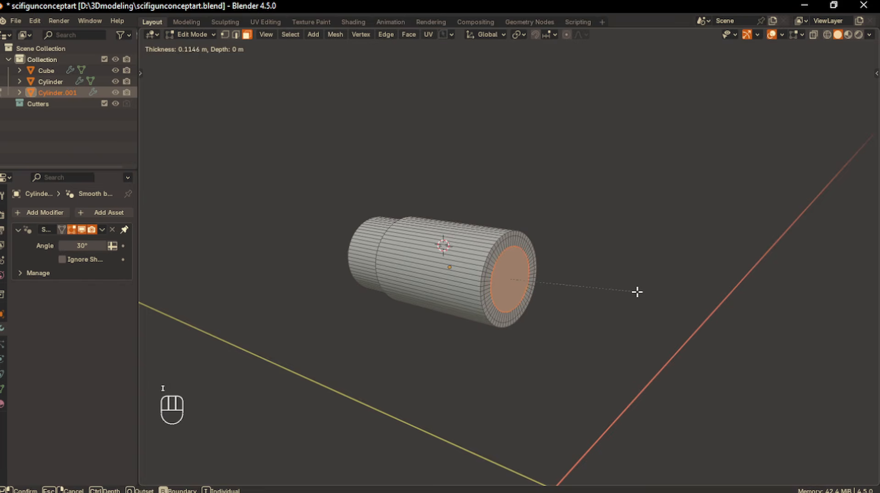
pyautogui.click(637, 292)
# - Leave the isolated view and extrude the inset rear face about 0.636 m through the slot toward the rear block
pyautogui.press('KP_Divide')
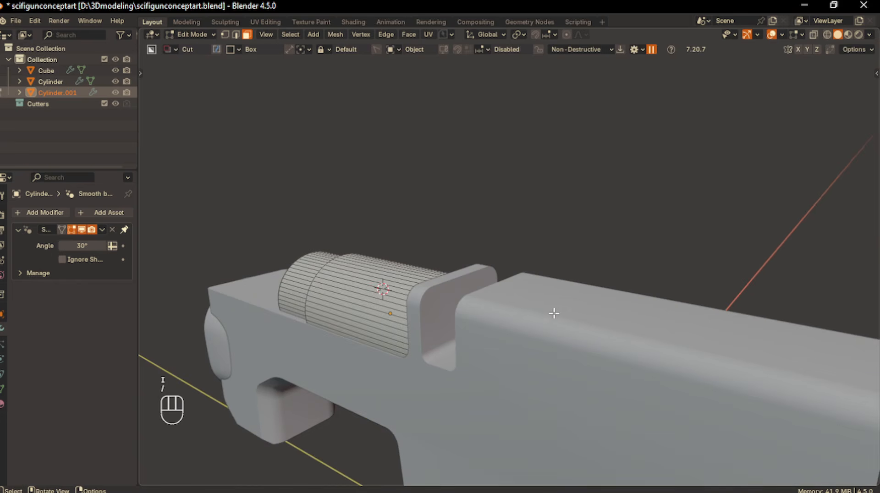
pyautogui.press('e')
pyautogui.click(613, 329)
# - Add a centered loop cut around the narrow shaft in the slot and bevel it into a 0.104 m wide band
pyautogui.moveTo(614, 330); pyautogui.dragTo(476, 336, button='middle')
pyautogui.hotkey('ctrl', 'r')
pyautogui.click(479, 328)
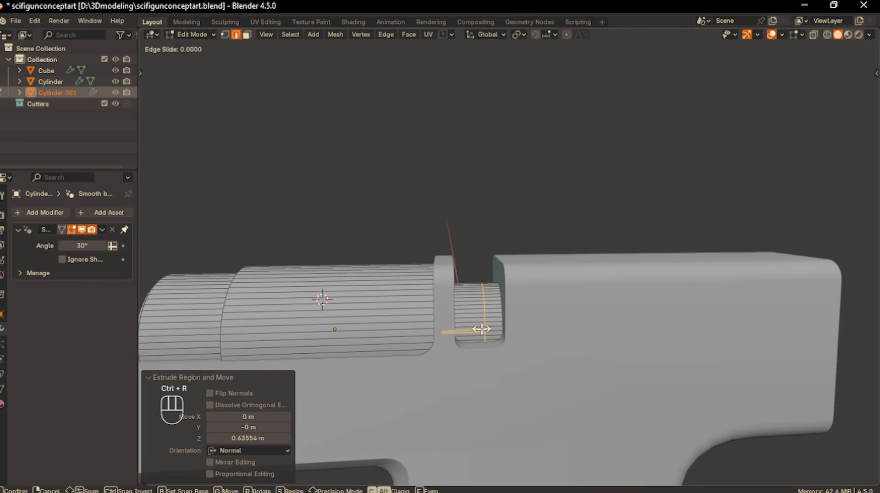
pyautogui.rightClick(538, 351)
pyautogui.hotkey('ctrl', 'b')
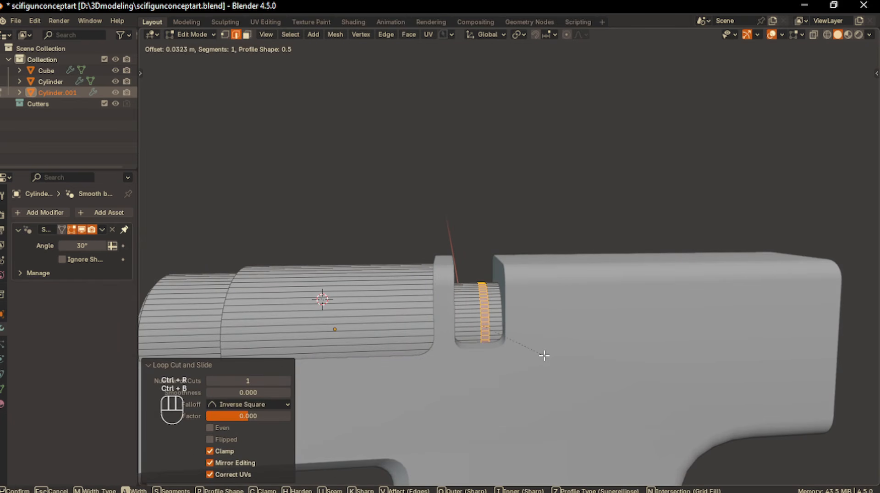
pyautogui.click(553, 356)
# - Slide the band's vertices along the narrow shaft by a factor of 0.174
pyautogui.press('g')
pyautogui.press('g')
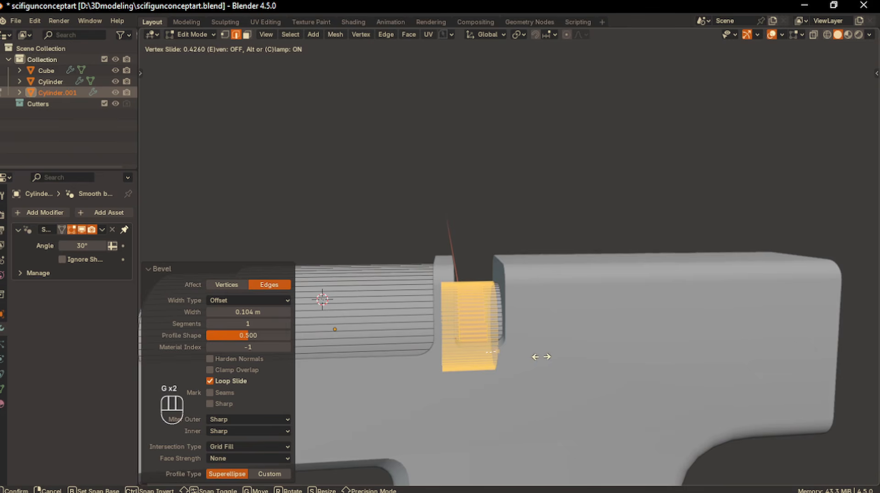
pyautogui.click(545, 356)
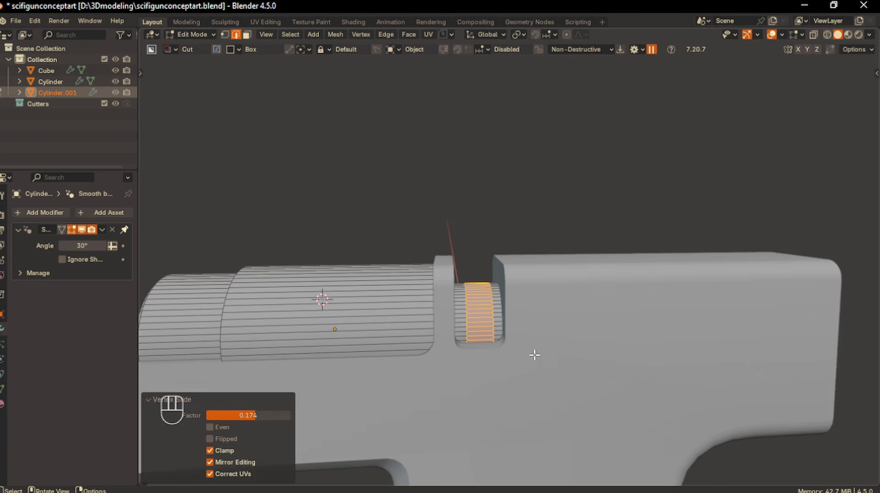
# - Extrude the selected band on the narrow shaft inward along its normals to form a groove
pyautogui.moveTo(535, 355); pyautogui.dragTo(534, 346, button='middle')
pyautogui.hotkey('alt', 'e')
pyautogui.click(532, 345)
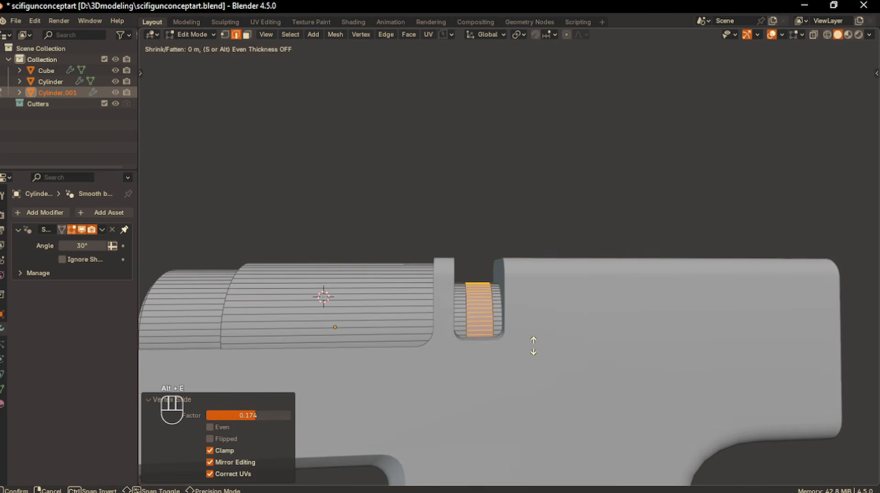
pyautogui.click(534, 350)
# - Bevel the shaft groove's circular rim edges slightly with one segment and return to Object Mode
pyautogui.moveTo(534, 349); pyautogui.dragTo(456, 263, button='middle')
pyautogui.keyDown('alt'); pyautogui.click(436, 309); pyautogui.keyUp('alt')
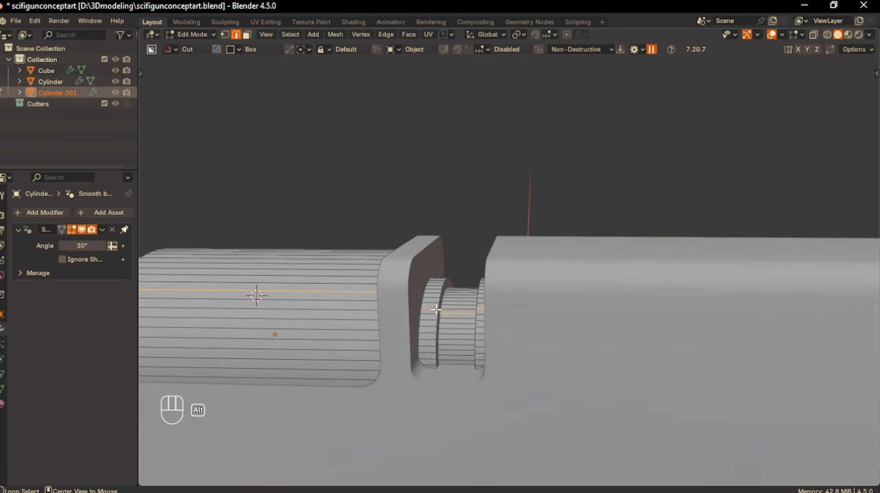
pyautogui.hotkey('ctrl', 'z')
pyautogui.hotkey('ctrl', 'z')
pyautogui.hotkey('ctrl', 'z')
pyautogui.hotkey('ctrl', 'b')
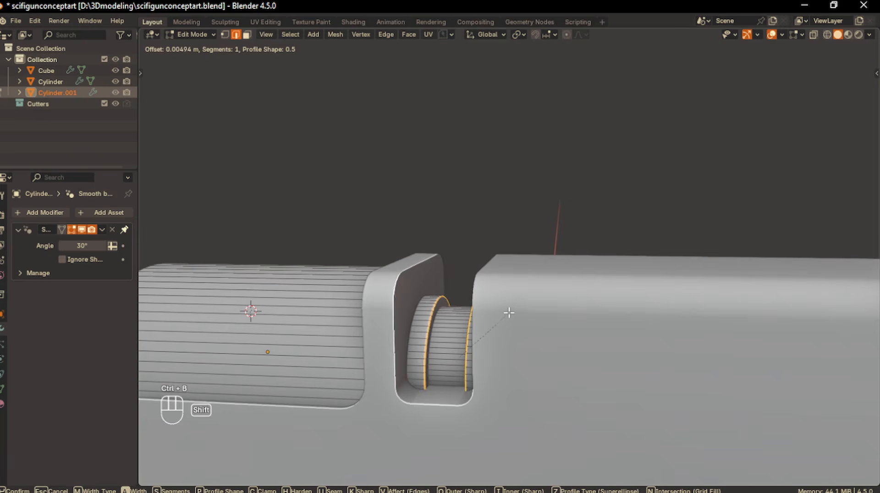
pyautogui.click(512, 310)
pyautogui.press('Tab')
# - Add a cube at the 3D cursor in side view and scale it uniformly by 0.282
pyautogui.click(514, 246)
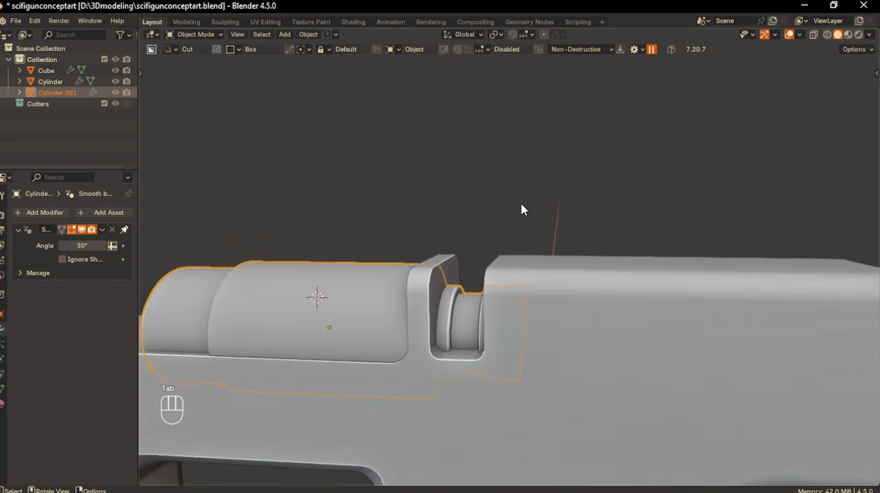
pyautogui.press('KP_1')
pyautogui.press('KP_3')
pyautogui.scroll(-6, 532, 307)
pyautogui.keyDown('shift'); pyautogui.moveTo(470, 370); pyautogui.dragTo(453, 315, button='middle'); pyautogui.keyUp('shift')
pyautogui.scroll(-2, 504, 341)
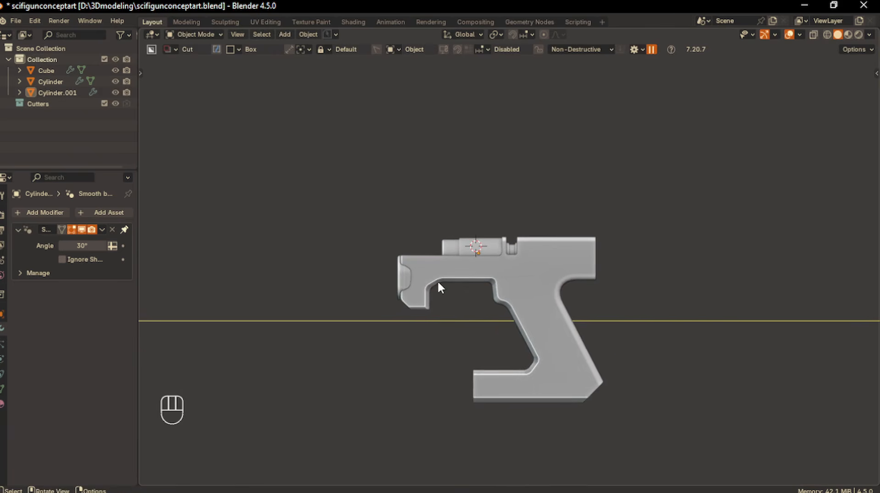
pyautogui.scroll(4, 440, 260)
pyautogui.hotkey('shift', 'a')
pyautogui.moveTo(330, 272)
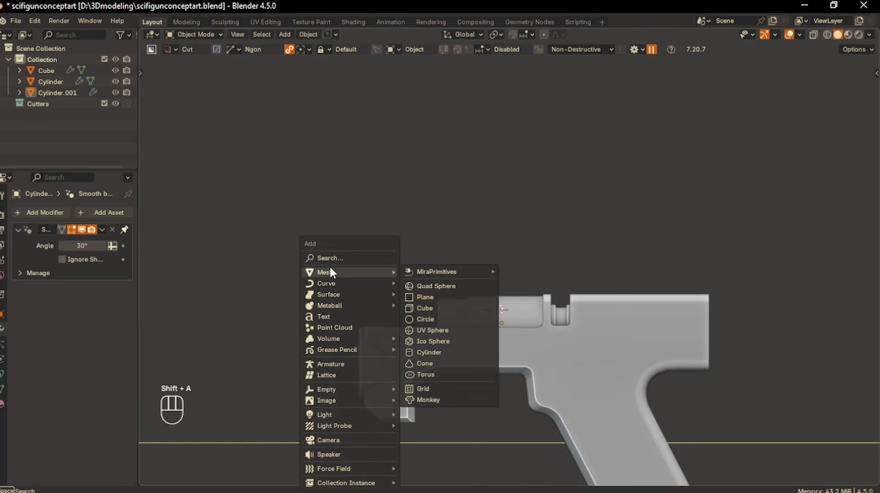
pyautogui.click(426, 308)
pyautogui.press('s')
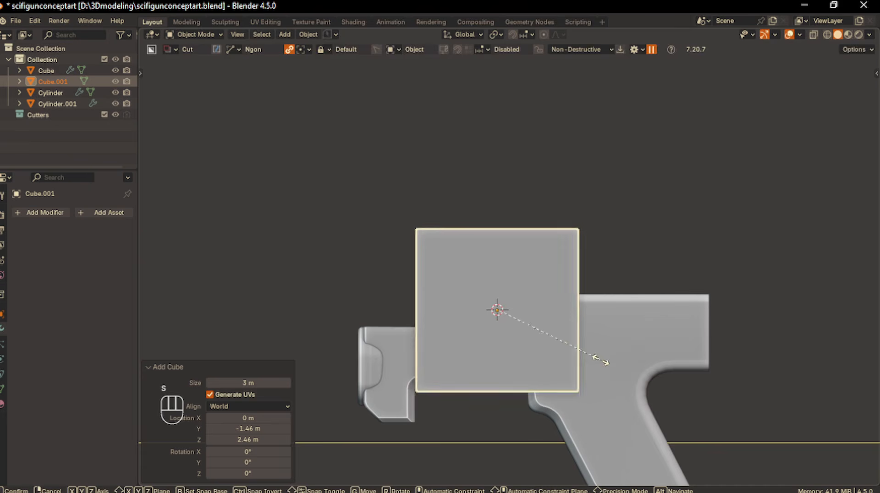
pyautogui.click(527, 329)
# - Move the cube to the pistol's front, about -2.96 m in Y and -0.52 m in Z, and stretch it along Y by 2.627
pyautogui.keyDown('shift'); pyautogui.moveTo(432, 340); pyautogui.dragTo(519, 345, button='middle'); pyautogui.keyUp('shift')
pyautogui.press('g')
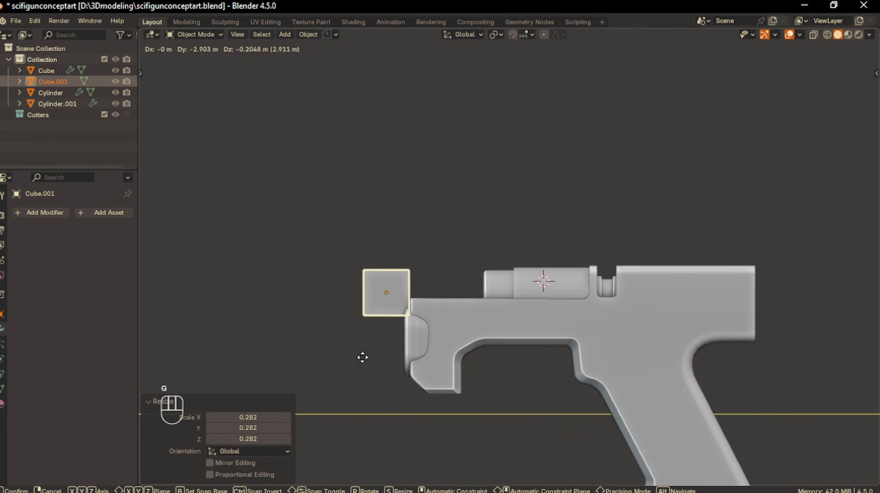
pyautogui.click(359, 375)
pyautogui.press('s')
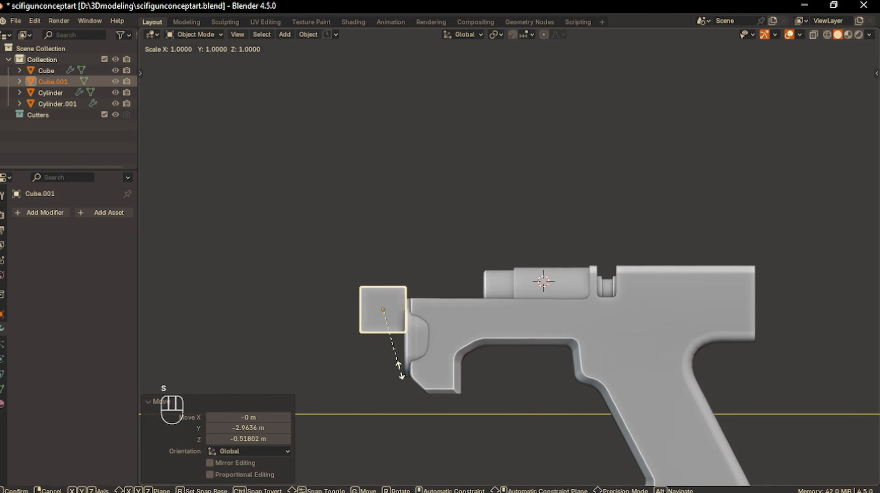
pyautogui.press('y')
pyautogui.click(540, 373)
# - Move the block about 0.76 m in Y and 0.27 m in Z against the barrel's front end, and adjust its X width
pyautogui.press('g')
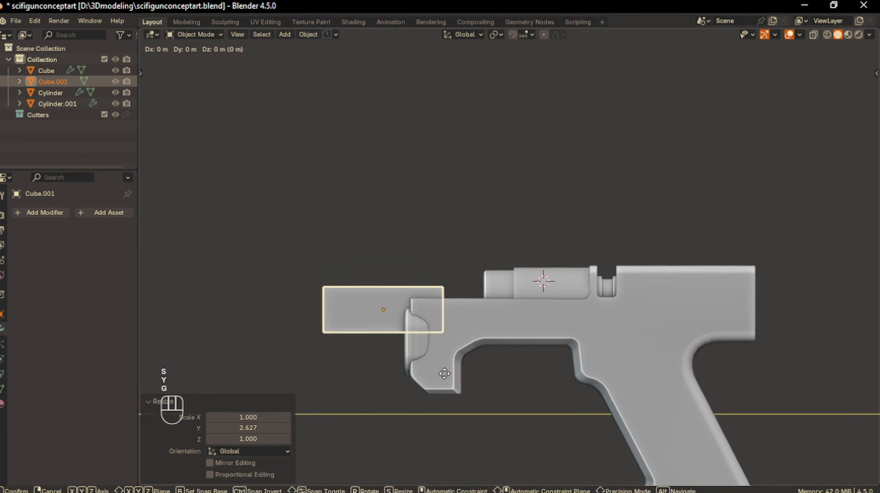
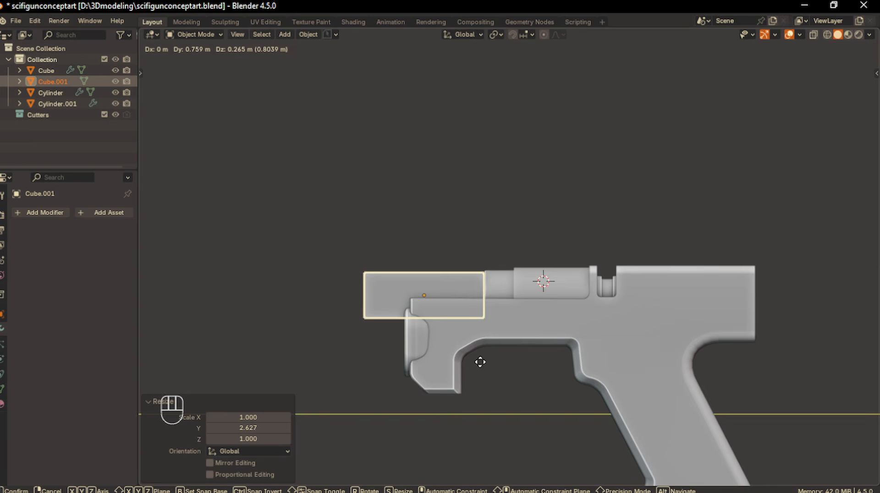
pyautogui.click(480, 363)
pyautogui.click(360, 337)
pyautogui.moveTo(359, 337); pyautogui.dragTo(452, 356, button='middle')
pyautogui.click(321, 309)
pyautogui.press('s')
pyautogui.press('x')
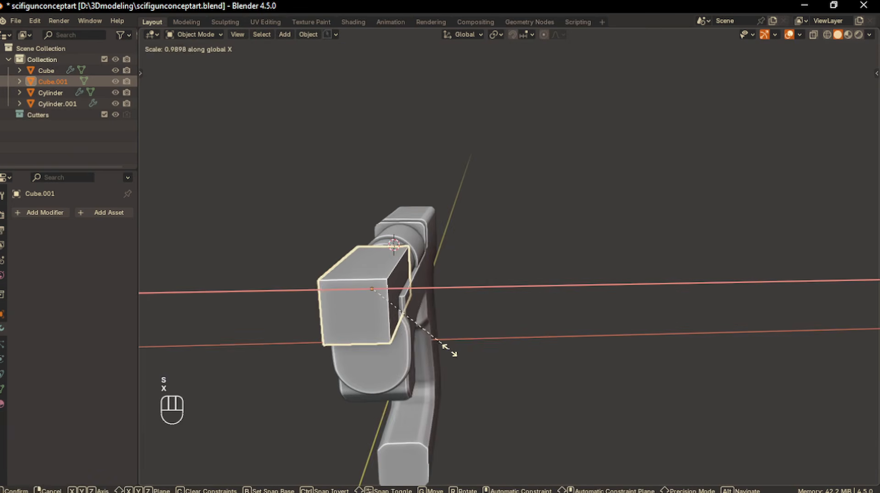
pyautogui.click(439, 347)
# - Cut a shallow step with a sloped edge into the block's upper rear corner using a BoxCutter Ngon
pyautogui.press('KP_1')
pyautogui.press('KP_3')
pyautogui.click(343, 385)
pyautogui.keyDown('shift'); pyautogui.moveTo(343, 384); pyautogui.dragTo(350, 348, button='middle'); pyautogui.keyUp('shift')
pyautogui.scroll(2, 351, 350)
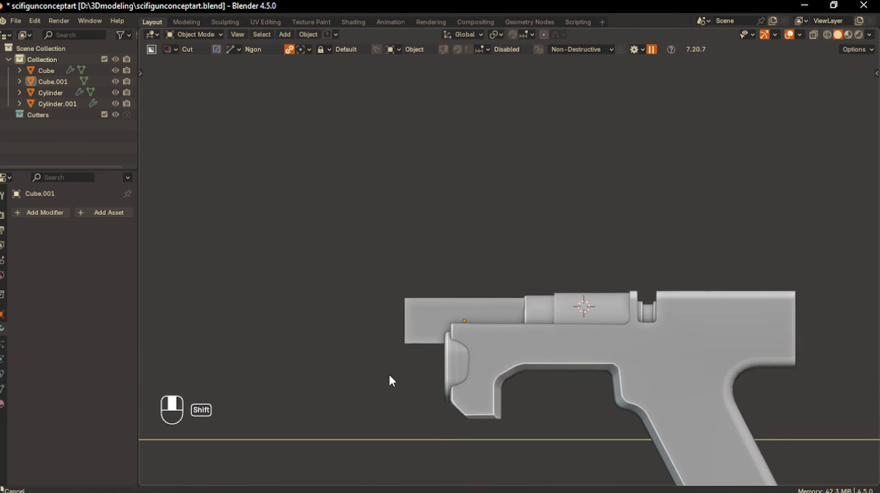
pyautogui.click(424, 301)
pyautogui.scroll(4, 440, 344)
pyautogui.press('d')
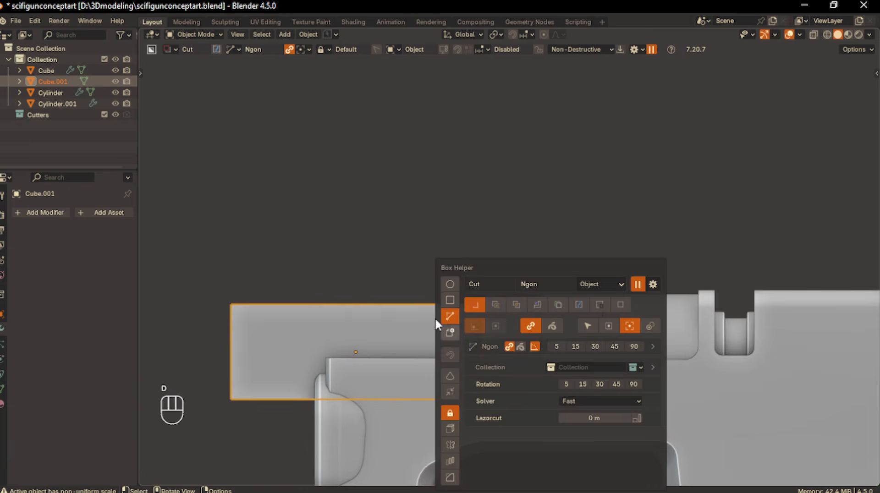
pyautogui.click(460, 316)
pyautogui.click(464, 319)
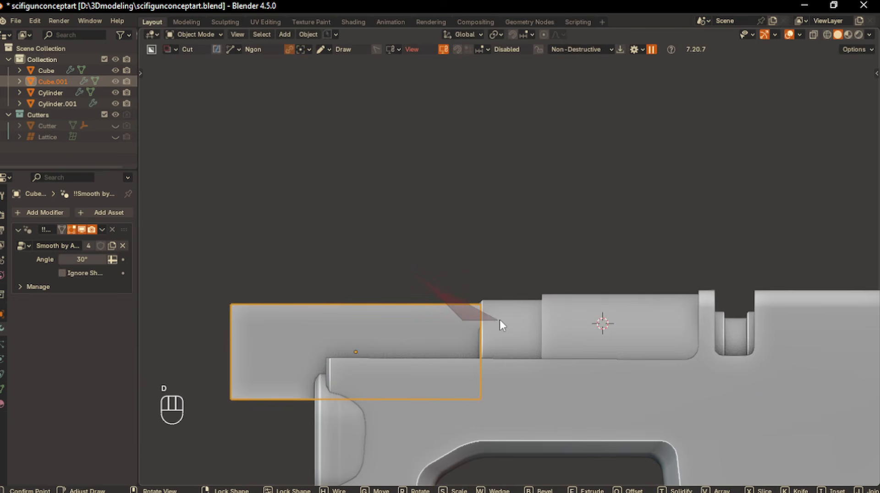
pyautogui.press('Return')
# - Cut an angled recess into the block's underside with a BoxCutter Ngon to clear the pistol's rounded front part
pyautogui.scroll(-2, 461, 324)
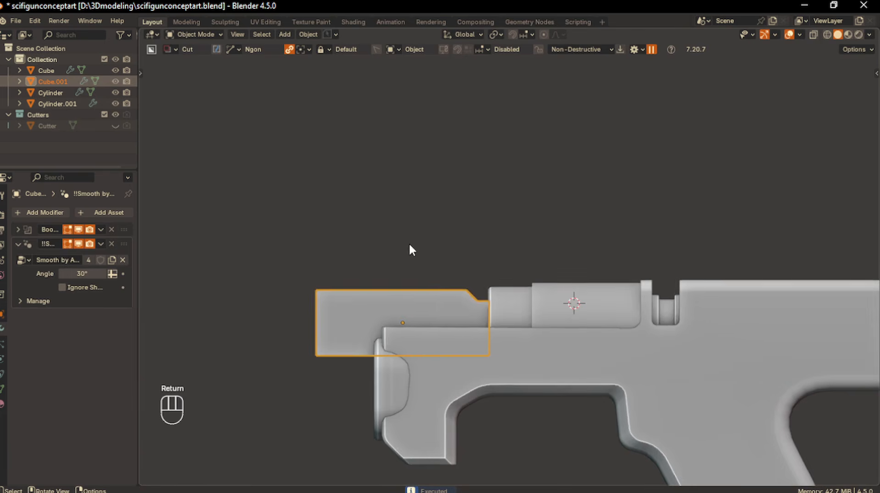
pyautogui.click(404, 238)
pyautogui.scroll(-2, 424, 371)
pyautogui.moveTo(408, 377)
pyautogui.keyDown('shift'); pyautogui.mouseDown(button='middle')
pyautogui.moveTo(433, 340)
pyautogui.moveTo(454, 349)
pyautogui.mouseUp(button='middle'); pyautogui.keyUp('shift')
pyautogui.scroll(2, 426, 340)
pyautogui.scroll(3, 427, 340)
pyautogui.click(367, 334)
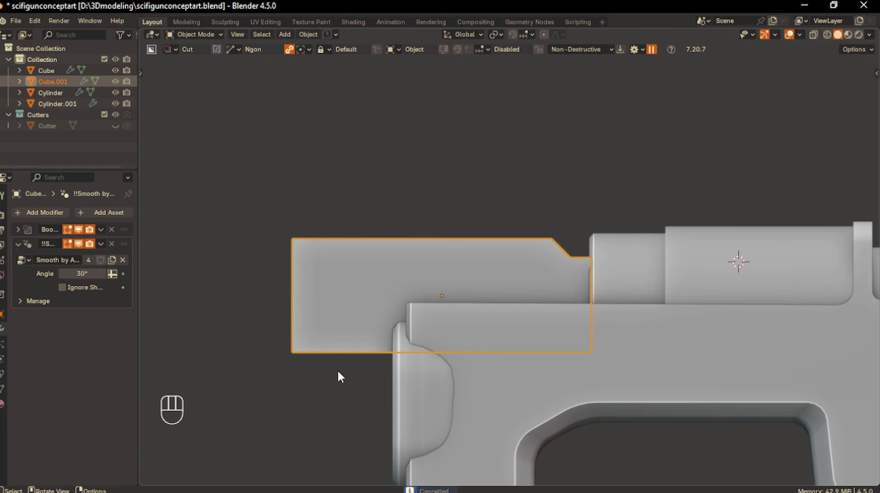
pyautogui.moveTo(338, 369); pyautogui.dragTo(349, 332)
pyautogui.click(354, 314)
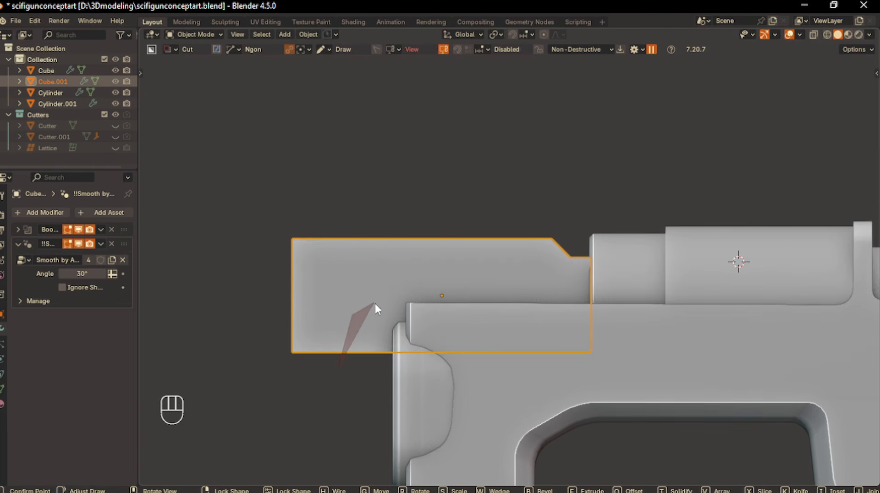
pyautogui.click(388, 295)
pyautogui.click(442, 294)
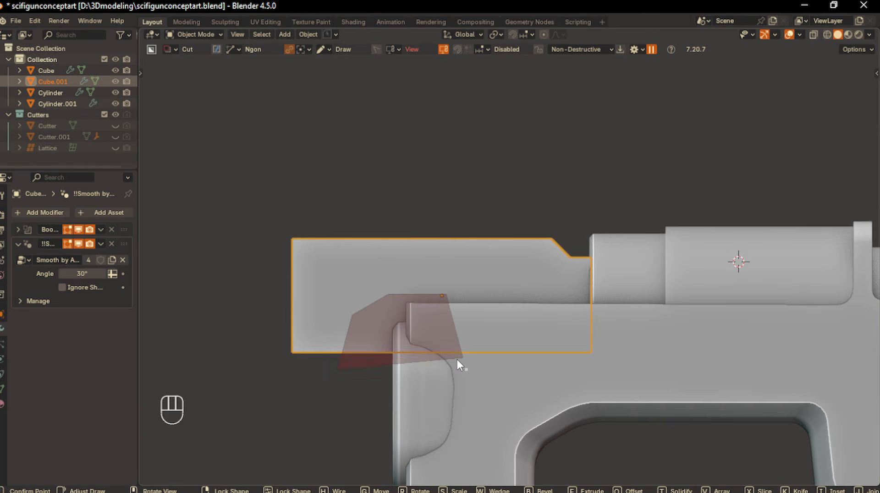
pyautogui.press('Return')
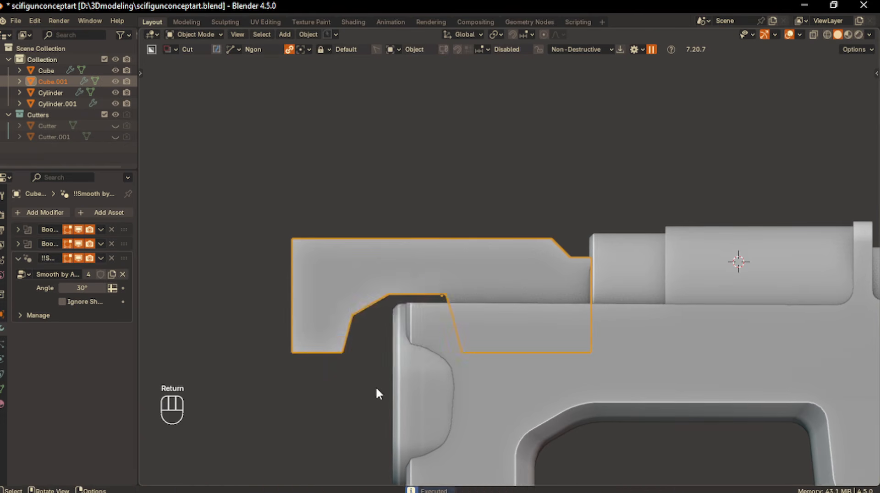
# - Apply the front block's boolean cuts with Smart Apply and enter Edit Mode
pyautogui.scroll(-4, 317, 373)
pyautogui.click(317, 373)
pyautogui.moveTo(317, 374); pyautogui.dragTo(389, 390, button='middle')
pyautogui.press('q')
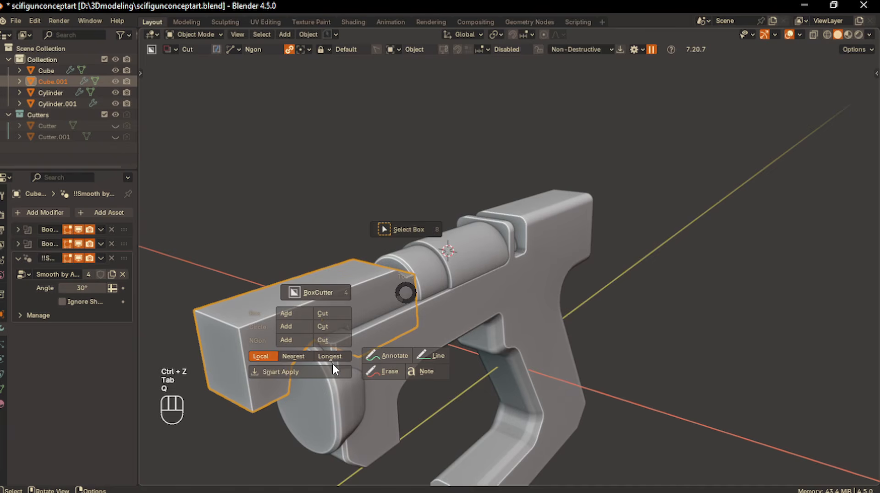
pyautogui.click(330, 370)
pyautogui.press('Tab')
# - Select the block's upper side edge through to the barrel and bevel it 0.169 m with one segment
pyautogui.click(331, 315)
pyautogui.moveTo(354, 312); pyautogui.dragTo(303, 335, button='middle')
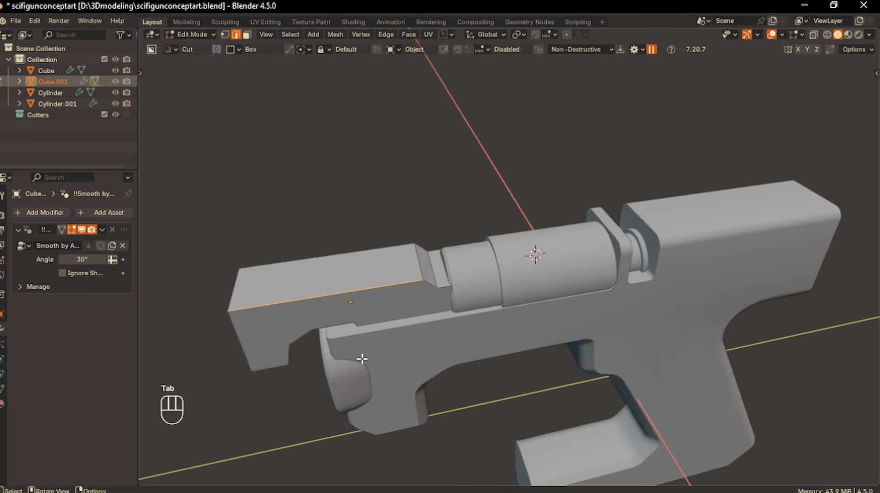
pyautogui.moveTo(362, 360); pyautogui.dragTo(340, 342, button='middle')
pyautogui.keyDown('ctrl'); pyautogui.click(464, 298); pyautogui.keyUp('ctrl')
pyautogui.moveTo(391, 301); pyautogui.dragTo(423, 299, button='middle')
pyautogui.moveTo(364, 305); pyautogui.dragTo(403, 305, button='middle')
pyautogui.scroll(2, 400, 324)
pyautogui.hotkey('ctrl', 'b')
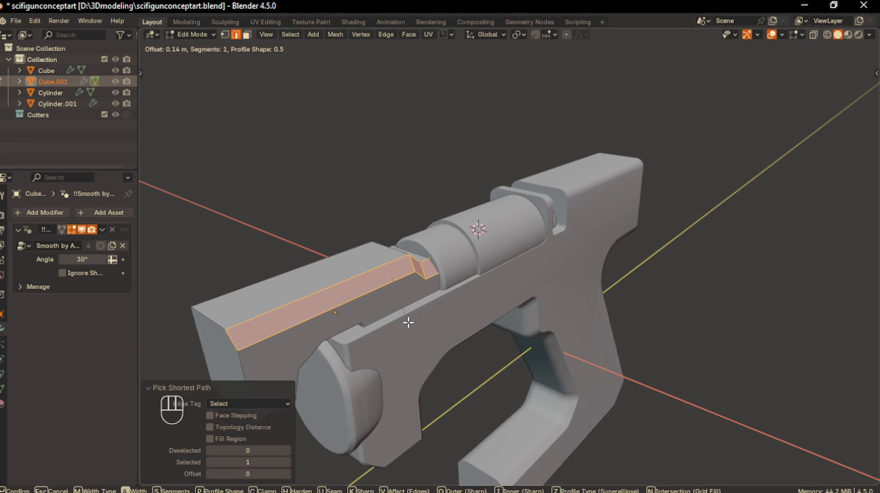
pyautogui.click(410, 326)
pyautogui.moveTo(410, 325); pyautogui.dragTo(359, 291, button='middle')
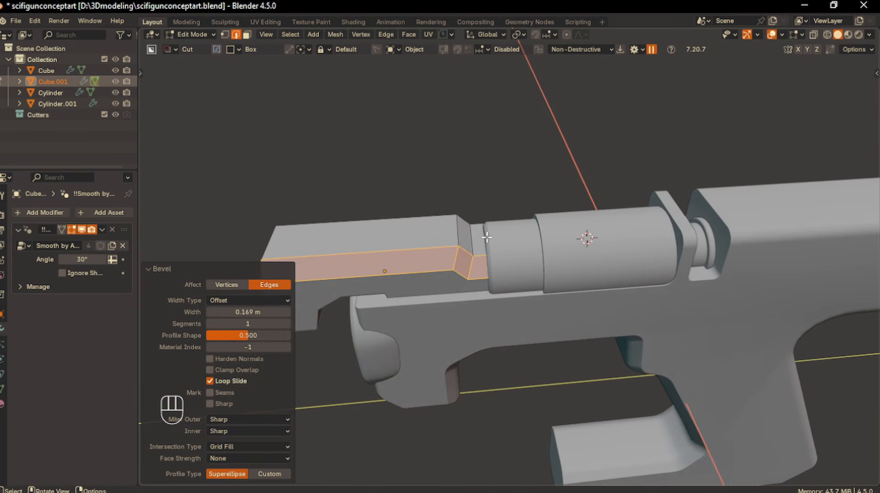
# - Bevel the two crosswise edges of the block's sloped step by 0.0472 m with 4 segments
pyautogui.keyDown('alt'); pyautogui.click(463, 234); pyautogui.keyUp('alt')
pyautogui.keyDown('alt'); pyautogui.keyDown('shift'); pyautogui.click(473, 243); pyautogui.keyUp('shift'); pyautogui.keyUp('alt')
pyautogui.moveTo(473, 243); pyautogui.dragTo(467, 287, button='middle')
pyautogui.hotkey('ctrl', 'b')
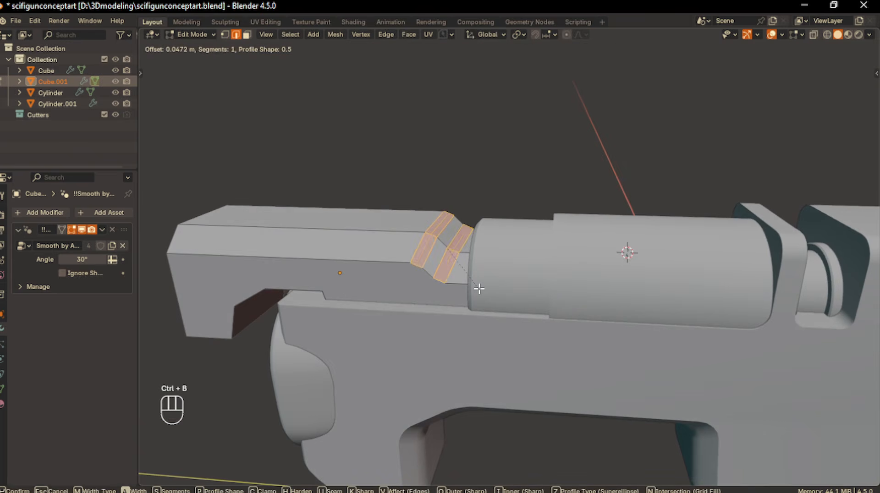
pyautogui.click(479, 289)
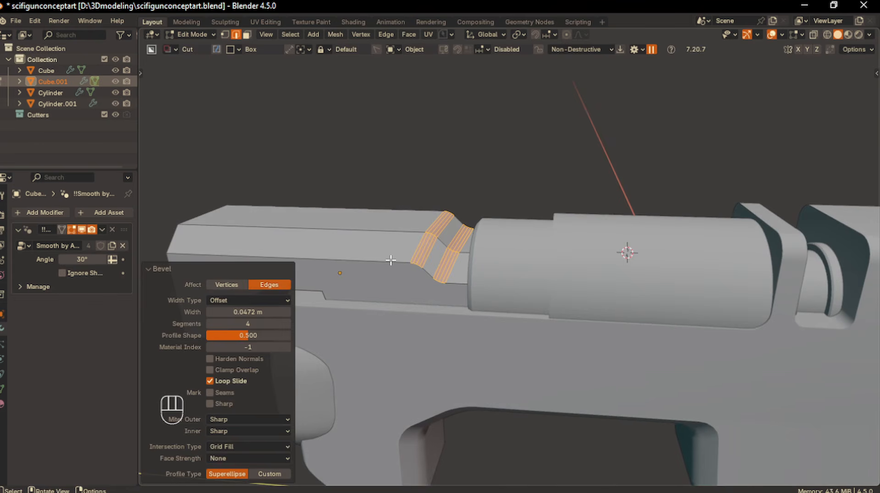
# - Bevel both lengthwise edges of the block's side chamfer by 0.0392 m with 4 segments and leave Edit Mode
pyautogui.keyDown('alt'); pyautogui.click(386, 232); pyautogui.keyUp('alt')
pyautogui.keyDown('shift'); pyautogui.click(338, 259); pyautogui.keyUp('shift')
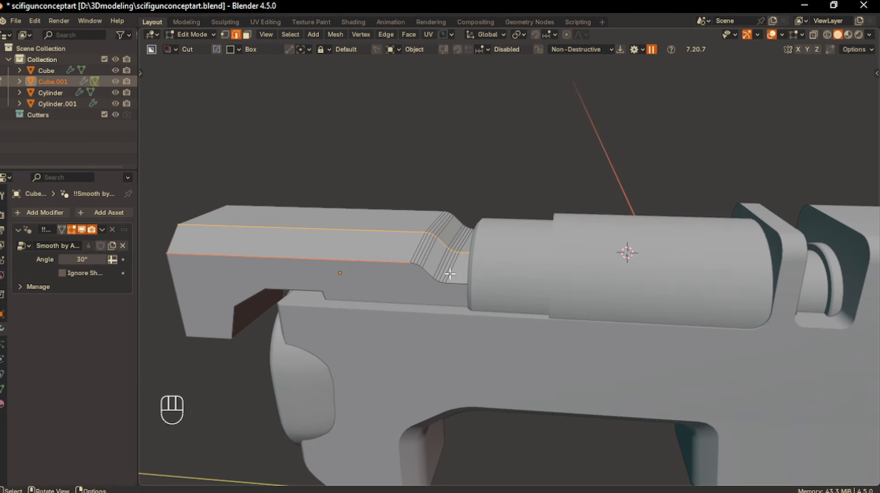
pyautogui.keyDown('ctrl'); pyautogui.click(454, 288); pyautogui.keyUp('ctrl')
pyautogui.hotkey('ctrl', 'b')
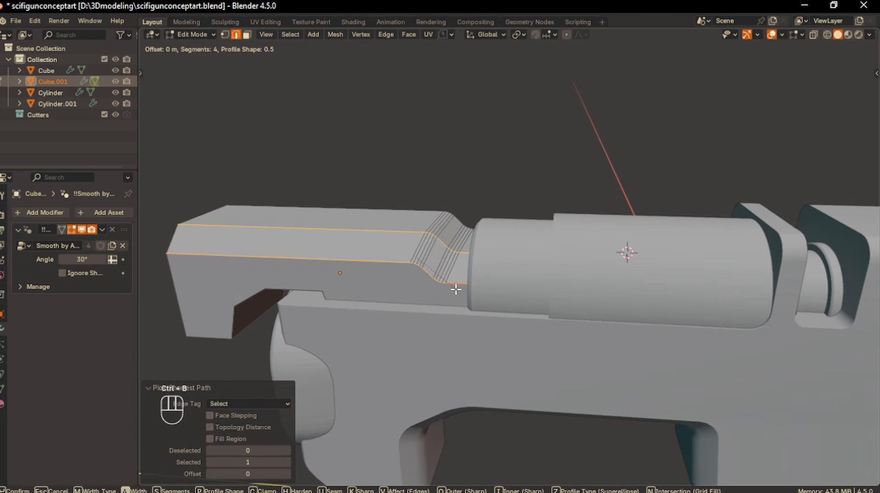
pyautogui.click(460, 301)
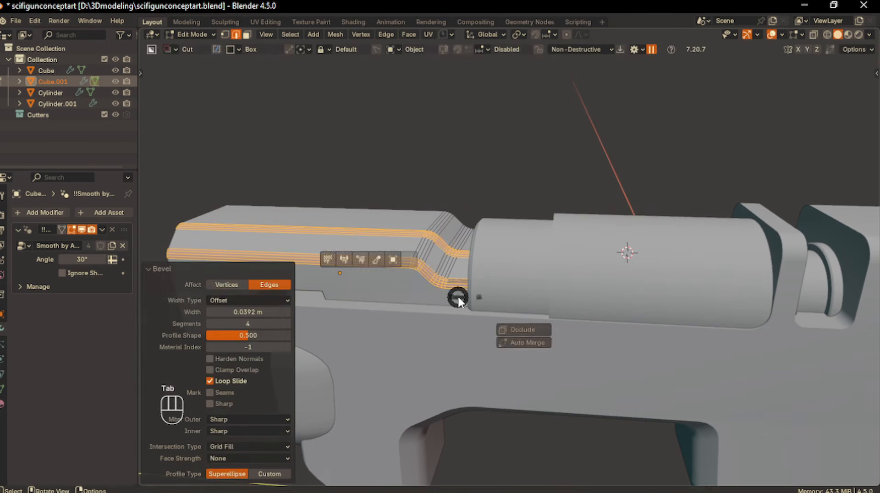
pyautogui.press('Tab')
# - Mirror the front block across the X axis with Bisect using MACHIN3tools Mirror
pyautogui.press('KP_1')
pyautogui.press('KP_3')
pyautogui.press('KP_1')
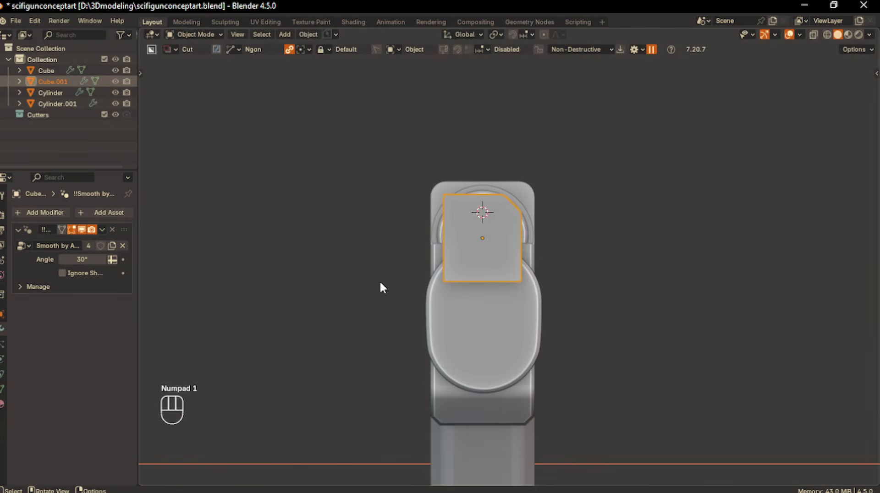
pyautogui.hotkey('alt', 'x')
# - Cut a 32-sided circular notch into the underside of the block's front lip with BoxCutter, extruding the cutter through the lip
pyautogui.scroll(2, 467, 282)
pyautogui.keyDown('shift'); pyautogui.moveTo(466, 281); pyautogui.dragTo(456, 286, button='middle'); pyautogui.keyUp('shift')
pyautogui.press('d')
pyautogui.click(431, 265)
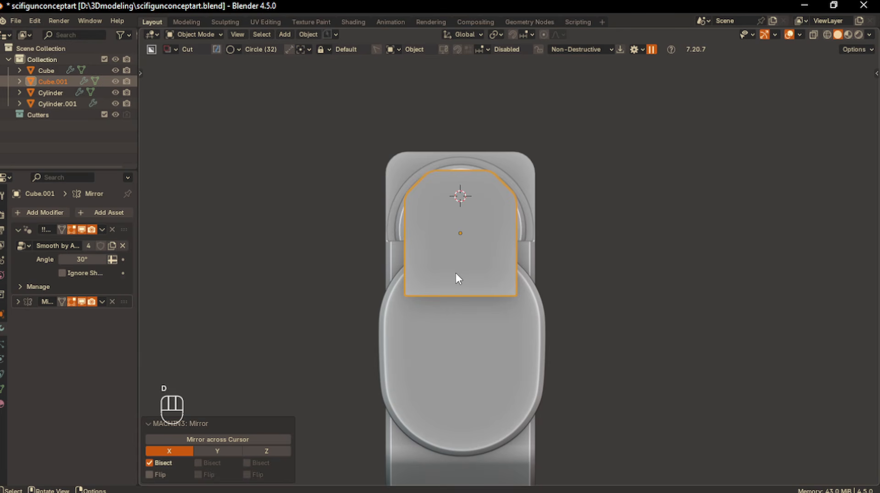
pyautogui.moveTo(462, 311)
pyautogui.mouseDown()
pyautogui.moveTo(472, 327)
pyautogui.moveTo(514, 340)
pyautogui.mouseUp()
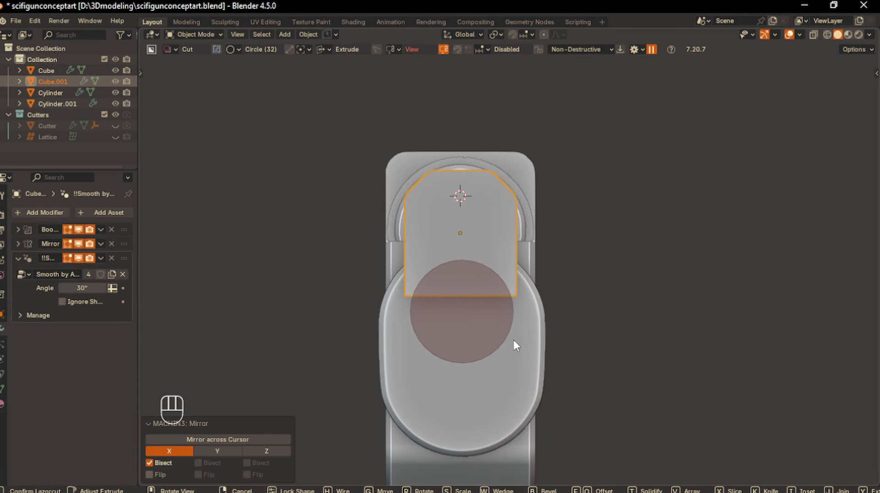
pyautogui.press('Tab')
pyautogui.moveTo(508, 339); pyautogui.dragTo(431, 351, button='middle')
pyautogui.press('e')
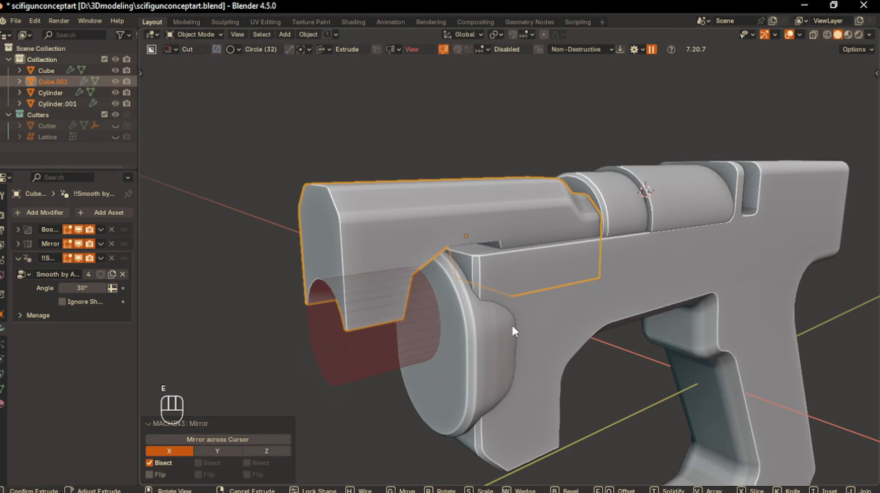
pyautogui.press('Return')
pyautogui.moveTo(451, 331); pyautogui.dragTo(337, 323, button='middle')
pyautogui.click(335, 324)
# - Move the notched front block slightly back along the Y axis toward the barrel cylinder and deselect it
pyautogui.scroll(-2, 335, 323)
pyautogui.press('KP_1')
pyautogui.press('KP_3')
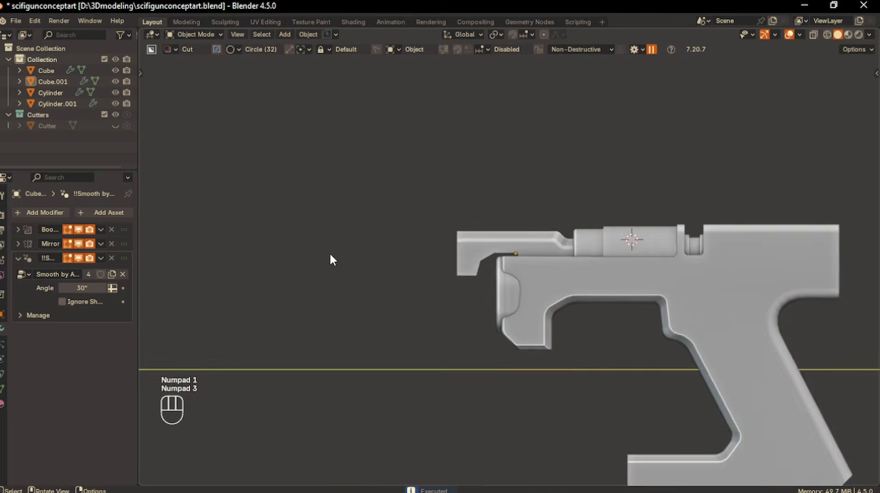
pyautogui.scroll(2, 340, 261)
pyautogui.keyDown('shift'); pyautogui.moveTo(412, 323); pyautogui.dragTo(405, 298, button='middle'); pyautogui.keyUp('shift')
pyautogui.scroll(2, 406, 297)
pyautogui.click(455, 200)
pyautogui.press('g')
pyautogui.press('y')
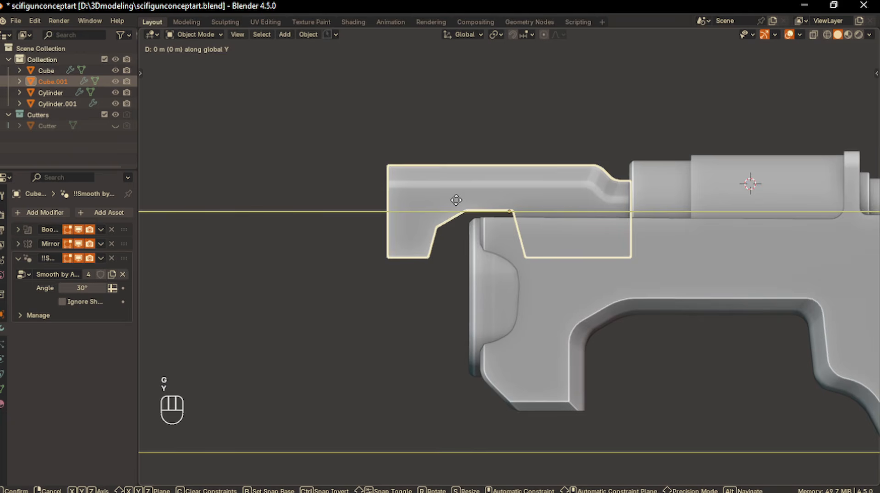
pyautogui.click(465, 201)
pyautogui.click(327, 214)
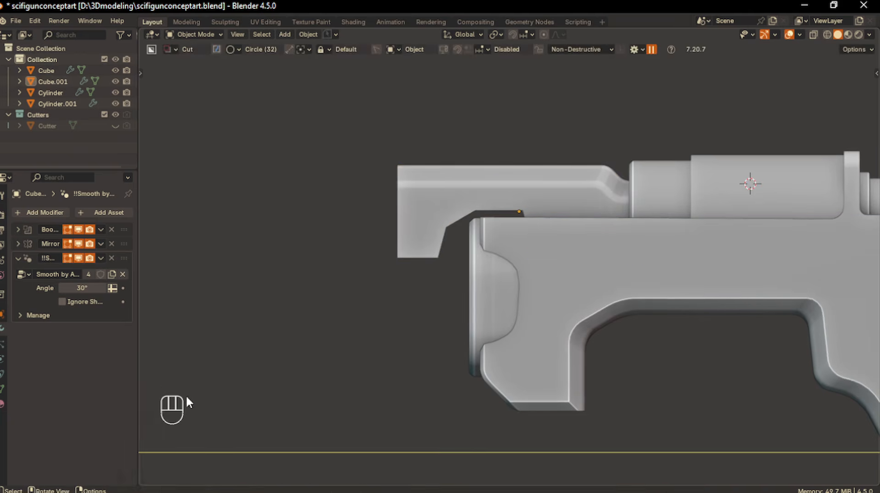
# - Add a 64-vertex cylinder, 1.5 m radius and 3 m depth, under the front block's lip and scale it to about 0.18
pyautogui.scroll(-5, 427, 314)
pyautogui.keyDown('shift'); pyautogui.moveTo(433, 313); pyautogui.dragTo(408, 328, button='middle'); pyautogui.keyUp('shift')
pyautogui.scroll(2, 408, 328)
pyautogui.moveTo(408, 328); pyautogui.dragTo(446, 301, button='middle')
pyautogui.press('KP_1')
pyautogui.press('KP_3')
pyautogui.hotkey('shift', 'a')
pyautogui.moveTo(427, 288)
pyautogui.click(518, 342)
pyautogui.press('s')
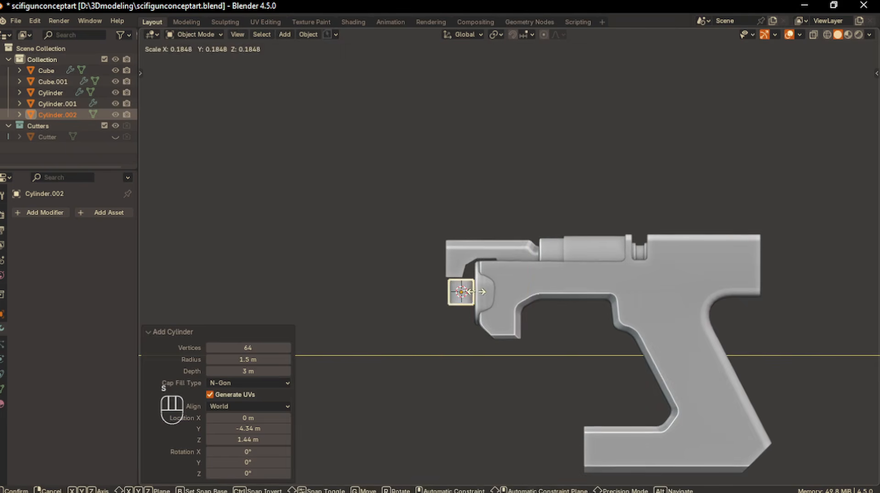
pyautogui.click(476, 292)
pyautogui.press('r')
pyautogui.press('y')
pyautogui.press('KP_9')
pyautogui.click(477, 292)
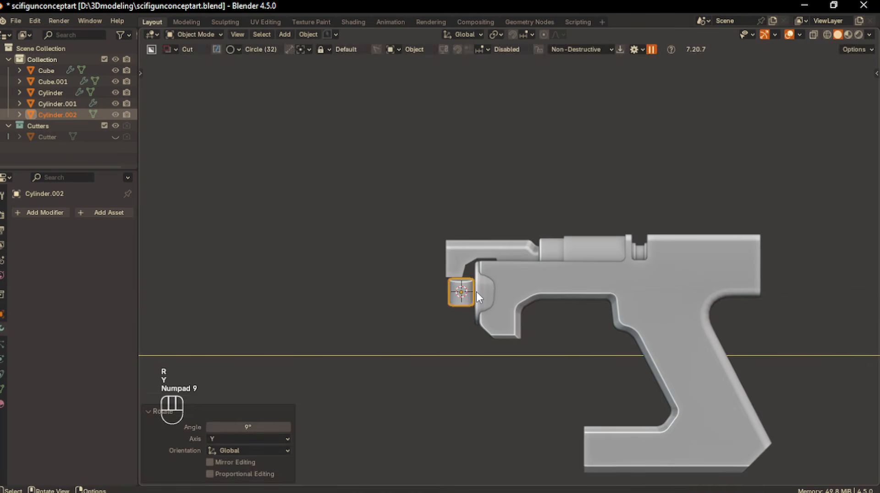
pyautogui.hotkey('ctrl', 'z')
# - Rotate the new cylinder 90° around the X axis so it points forward
pyautogui.press('r')
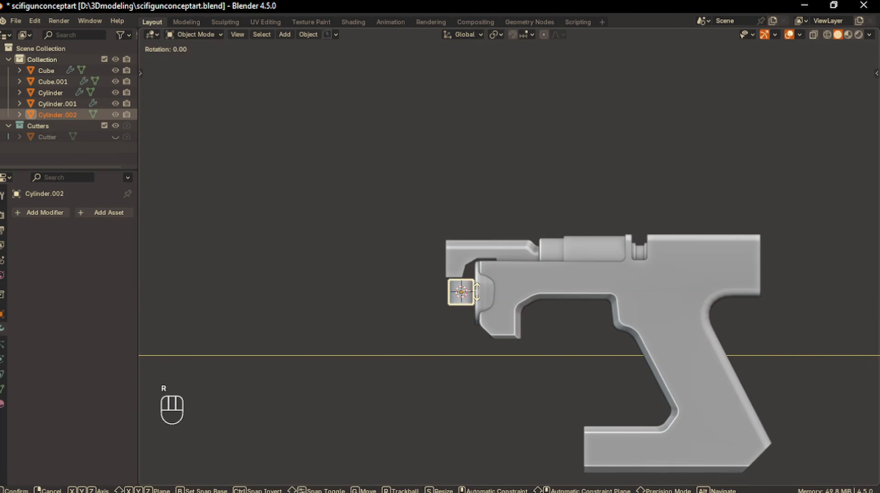
pyautogui.press('x')
pyautogui.press('KP_9')
pyautogui.press('KP_0')
pyautogui.press('Return')
# - Scale the cylinder up by about 1.268 and fit it into the circular notch beneath the front block
pyautogui.press('s')
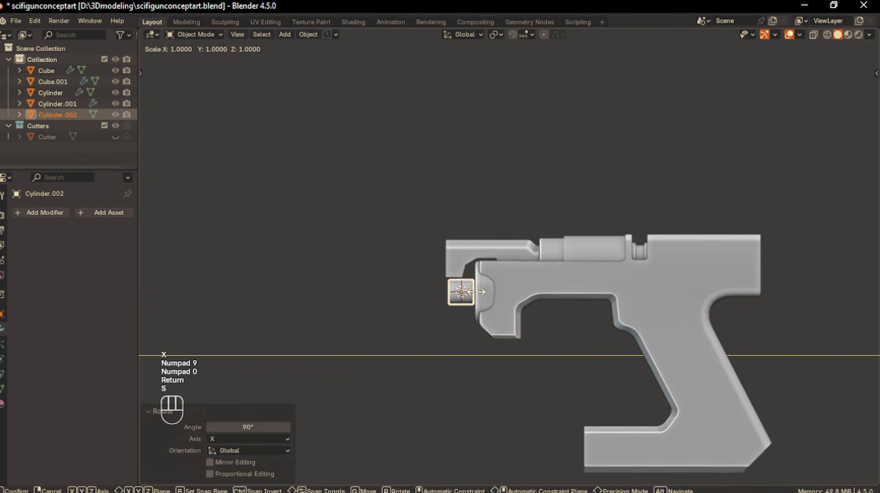
pyautogui.click(475, 293)
pyautogui.press('KP_1')
pyautogui.scroll(4, 452, 320)
pyautogui.press('g')
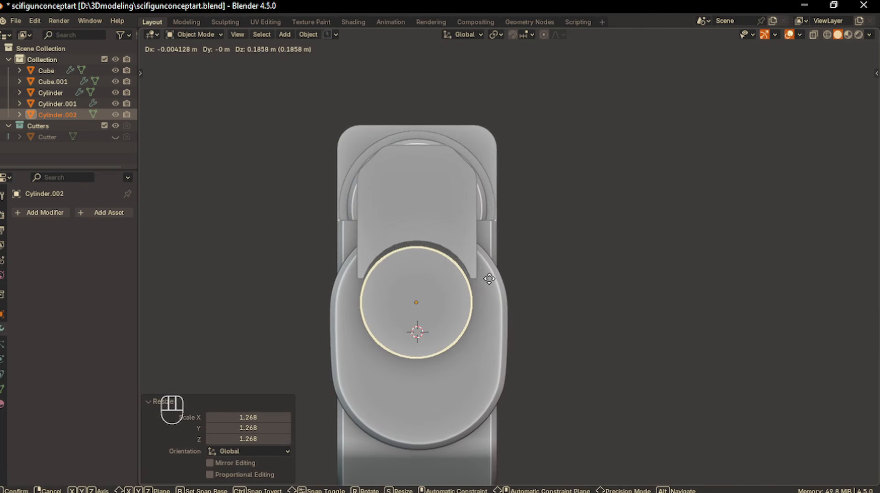
pyautogui.click(489, 277)
pyautogui.scroll(2, 489, 277)
pyautogui.press('s')
pyautogui.click(503, 313)
pyautogui.press('g')
pyautogui.click(504, 306)
pyautogui.scroll(-1, 505, 306)
# - Lengthen the muzzle cylinder along the Y axis and apply Shade Auto Smooth at 30°
pyautogui.moveTo(469, 322); pyautogui.dragTo(429, 319, button='middle')
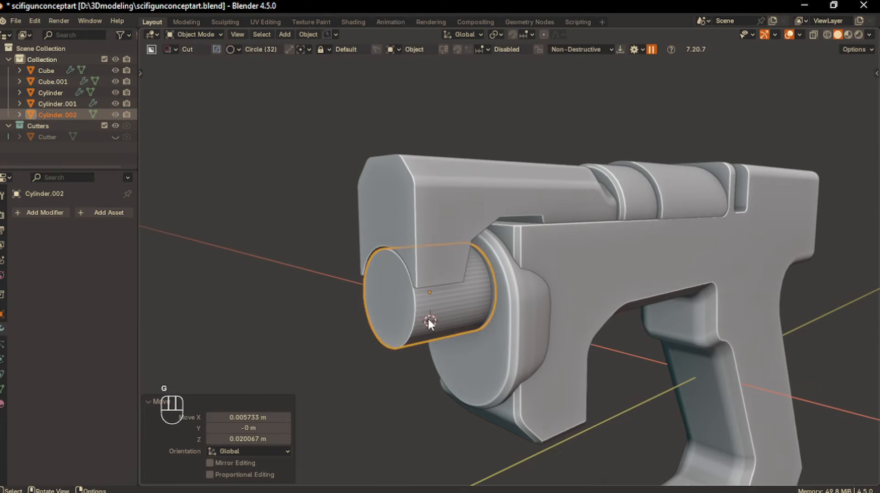
pyautogui.press('s')
pyautogui.press('y')
pyautogui.click(461, 318)
pyautogui.rightClick(461, 318)
pyautogui.click(449, 296)
# - Scale the muzzle cylinder down slightly, to about 0.97, and deselect it
pyautogui.press('s')
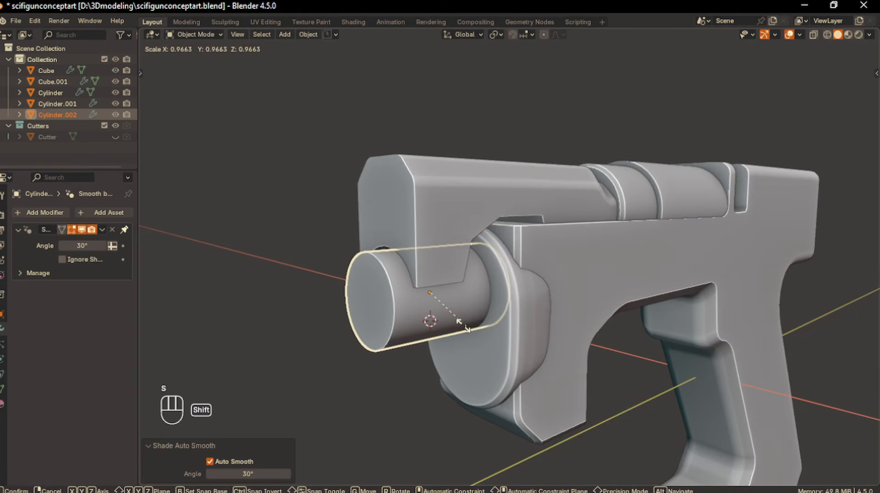
pyautogui.keyDown('shift'); pyautogui.click(363, 404); pyautogui.keyUp('shift')
pyautogui.click(362, 400)
pyautogui.moveTo(363, 399); pyautogui.dragTo(372, 362, button='middle')
pyautogui.scroll(-3, 389, 406)
# - Undo the last edits back to Edit Mode with both end faces of the muzzle cylinder selected
pyautogui.press('KP_1')
pyautogui.press('KP_3')
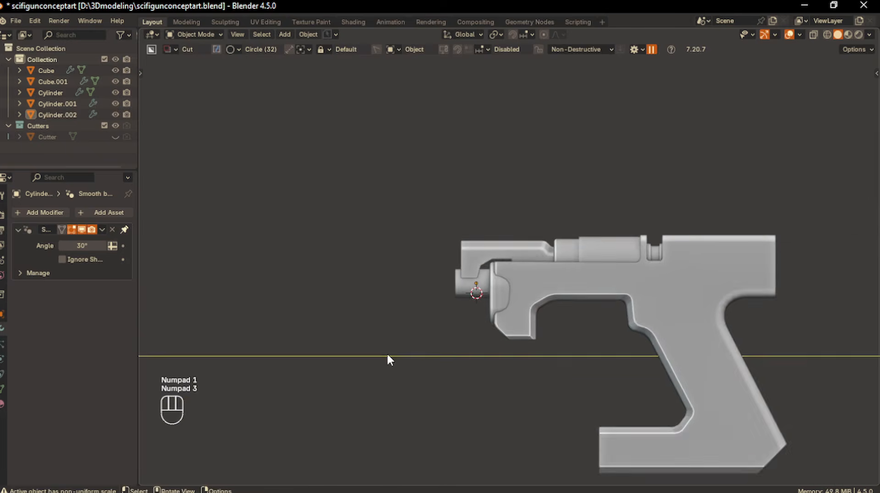
pyautogui.scroll(1, 378, 364)
pyautogui.keyDown('shift'); pyautogui.moveTo(376, 295); pyautogui.dragTo(405, 311, button='middle'); pyautogui.keyUp('shift')
pyautogui.hotkey('ctrl', 'z')
pyautogui.hotkey('ctrl', 'z')
pyautogui.hotkey('ctrl', 'z')
pyautogui.hotkey('ctrl', 'z')
pyautogui.hotkey('ctrl', 'z')
pyautogui.hotkey('ctrl', 'z')
pyautogui.hotkey('ctrl', 'z')
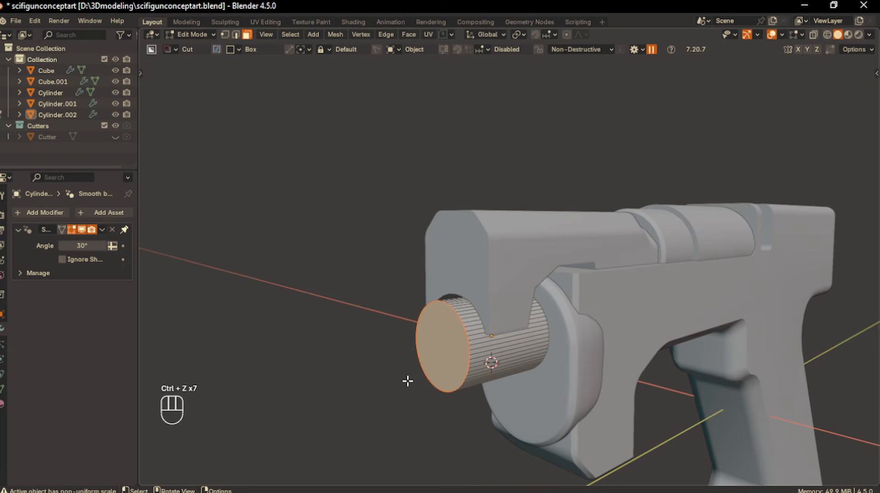
# - Isolate the muzzle cylinder, inset both end faces by about 0.085 m and bridge them with LoopTools into an open tube
pyautogui.press('/')
pyautogui.moveTo(407, 381)
pyautogui.mouseDown(button='middle')
pyautogui.moveTo(381, 389)
pyautogui.moveTo(408, 385)
pyautogui.mouseUp(button='middle')
pyautogui.scroll(-2, 385, 387)
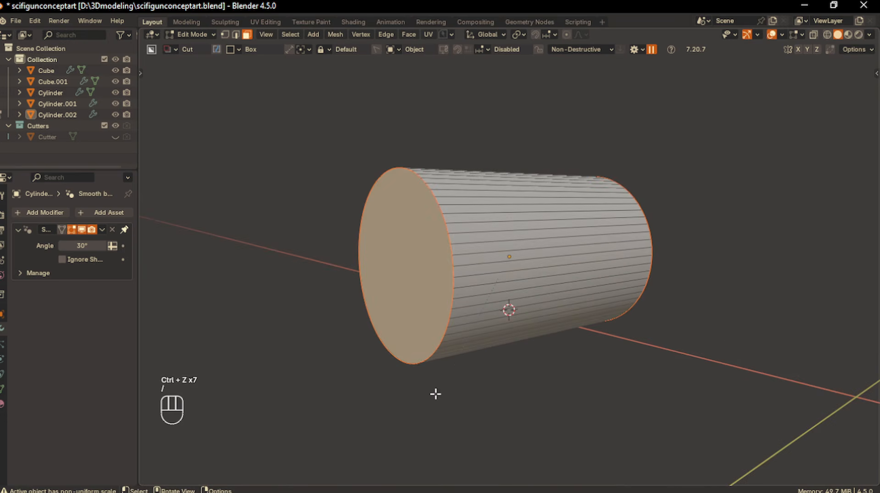
pyautogui.press('i')
pyautogui.click(440, 389)
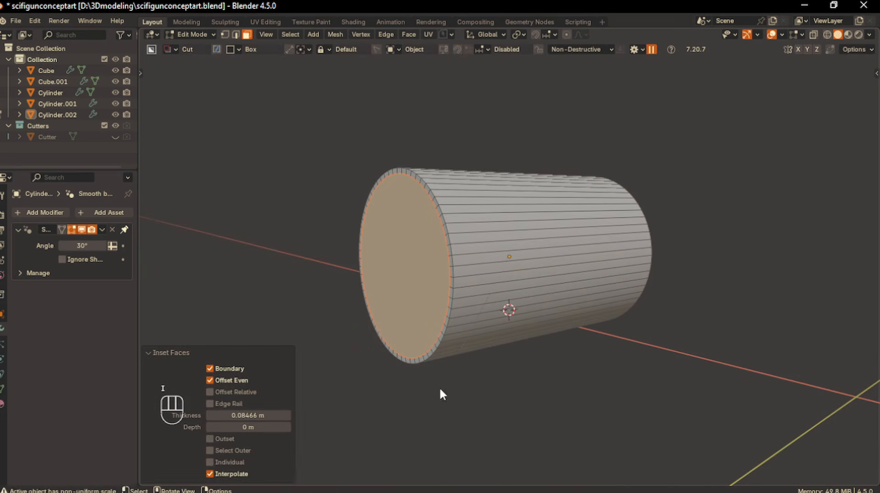
pyautogui.rightClick(433, 364)
pyautogui.moveTo(414, 248)
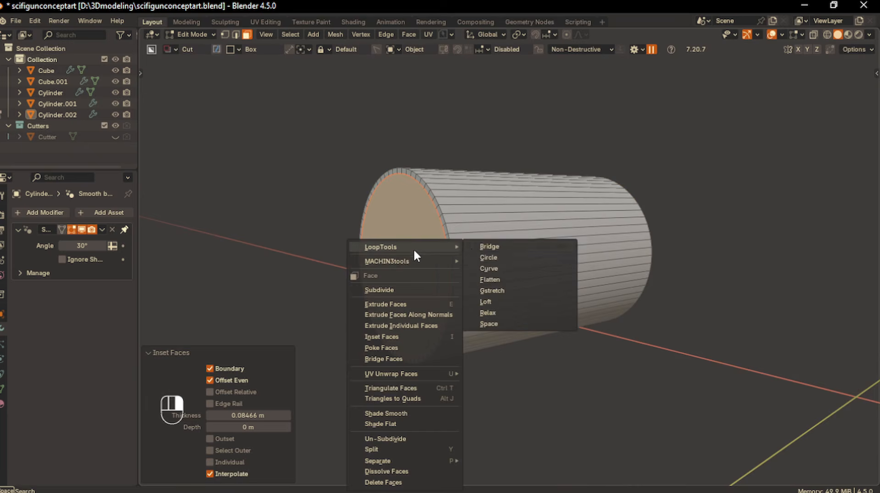
pyautogui.click(489, 247)
pyautogui.press('/')
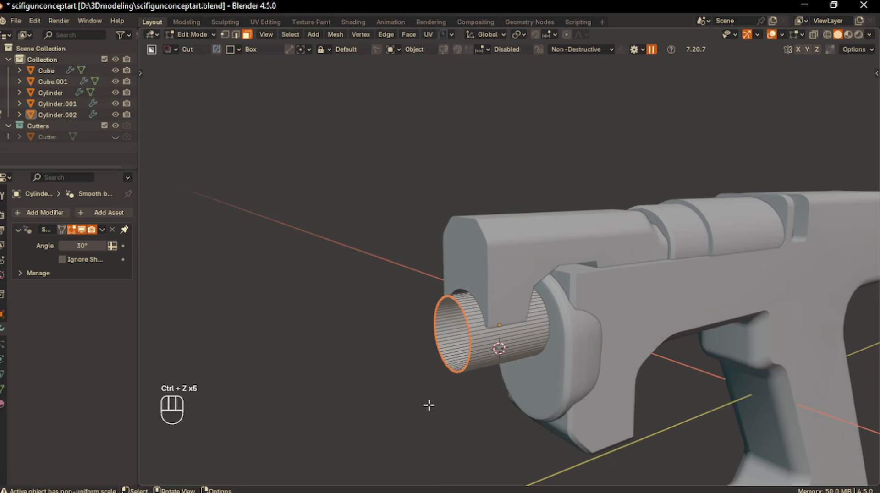
# - Add one loop cut around the middle of the muzzle tube and slide it slightly forward, by about -0.09
pyautogui.moveTo(430, 404); pyautogui.dragTo(498, 387, button='middle')
pyautogui.scroll(2, 503, 384)
pyautogui.keyDown('shift'); pyautogui.moveTo(506, 382); pyautogui.dragTo(492, 365, button='middle'); pyautogui.keyUp('shift')
pyautogui.hotkey('ctrl', 'r')
pyautogui.click(491, 365)
pyautogui.rightClick(491, 363)
pyautogui.press('KP_1')
pyautogui.press('KP_3')
pyautogui.press('g')
pyautogui.press('g')
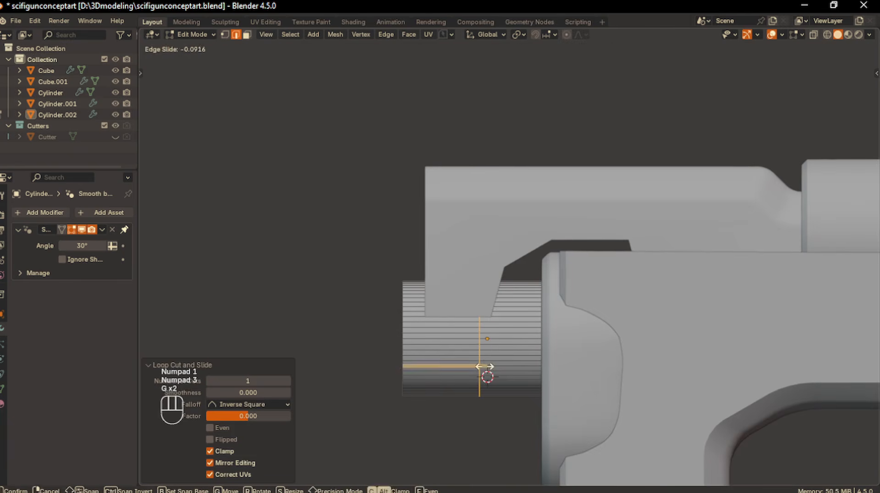
pyautogui.keyDown('ctrl'); pyautogui.click(485, 366); pyautogui.keyUp('ctrl')
# - Bevel the tube's loop by 0.71 m with 1 segment and extrude the resulting band outward along its normals
pyautogui.hotkey('ctrl', 'b')
pyautogui.click(527, 381)
pyautogui.hotkey('alt', 'e')
pyautogui.click(504, 382)
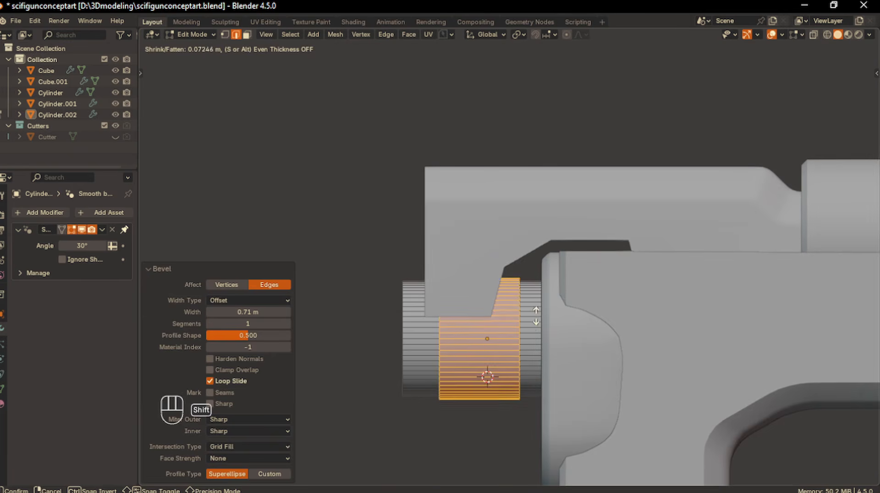
pyautogui.click(516, 362)
# - Scale the raised band along the Y axis to slope its edges and leave Edit Mode
pyautogui.moveTo(516, 362); pyautogui.dragTo(494, 419, button='middle')
pyautogui.scroll(3, 495, 419)
pyautogui.press('s')
pyautogui.press('x')
pyautogui.press('y')
pyautogui.click(555, 350)
pyautogui.scroll(-3, 413, 362)
pyautogui.moveTo(377, 367); pyautogui.dragTo(403, 364, button='middle')
pyautogui.press('Tab')
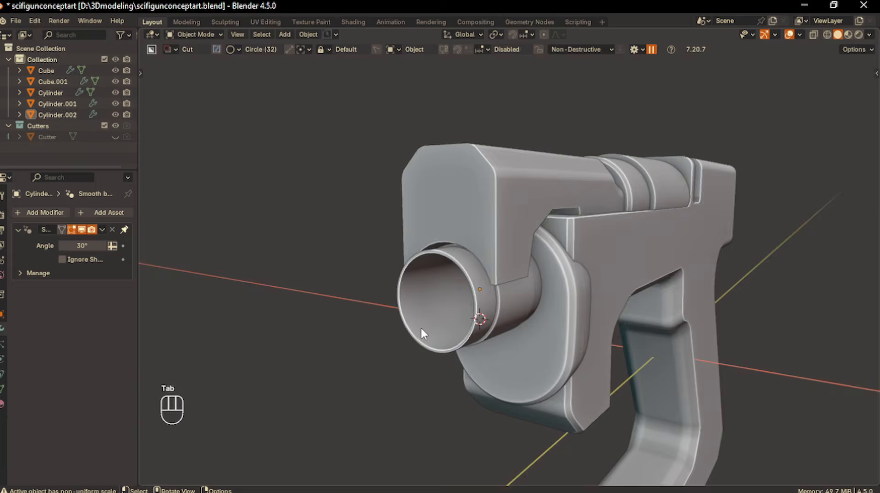
# - Cut a narrow rectangular slot through both sides of the muzzle tube's front rim with BoxCutter's Box shape
pyautogui.press('KP_1')
pyautogui.press('KP_3')
pyautogui.scroll(3, 387, 368)
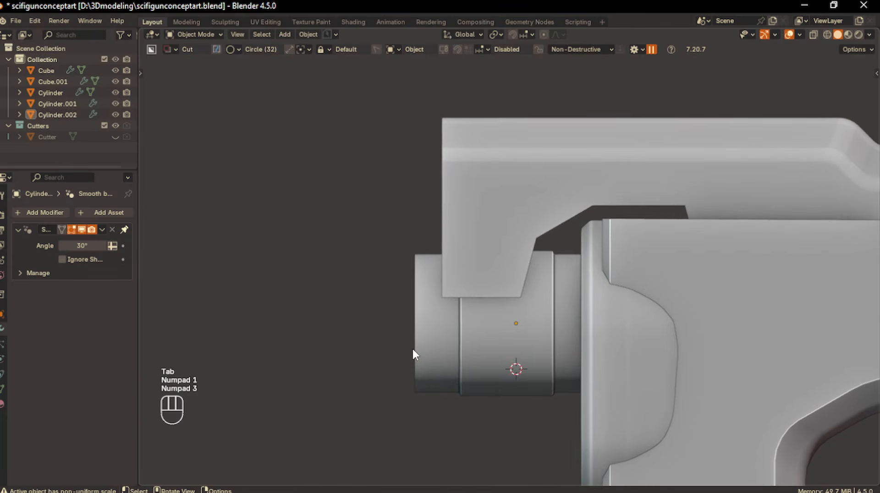
pyautogui.click(406, 355)
pyautogui.press('d')
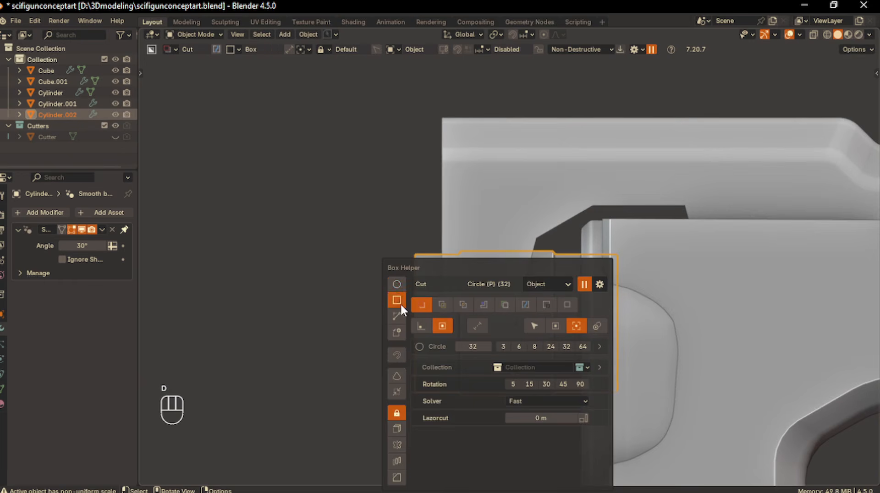
pyautogui.click(400, 304)
pyautogui.scroll(2, 333, 317)
pyautogui.moveTo(344, 340)
pyautogui.mouseDown()
pyautogui.moveTo(380, 335)
pyautogui.moveTo(404, 342)
pyautogui.moveTo(409, 355)
pyautogui.mouseUp()
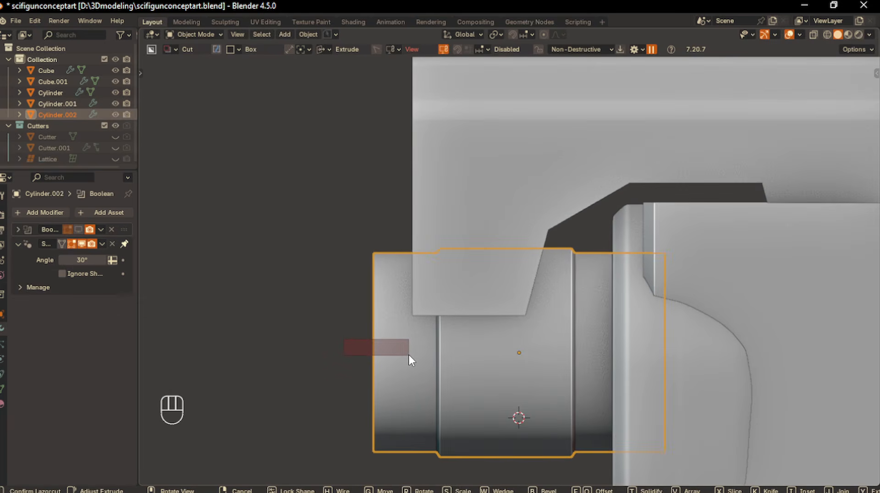
pyautogui.press('Return')
pyautogui.scroll(-3, 399, 366)
pyautogui.click(378, 458)
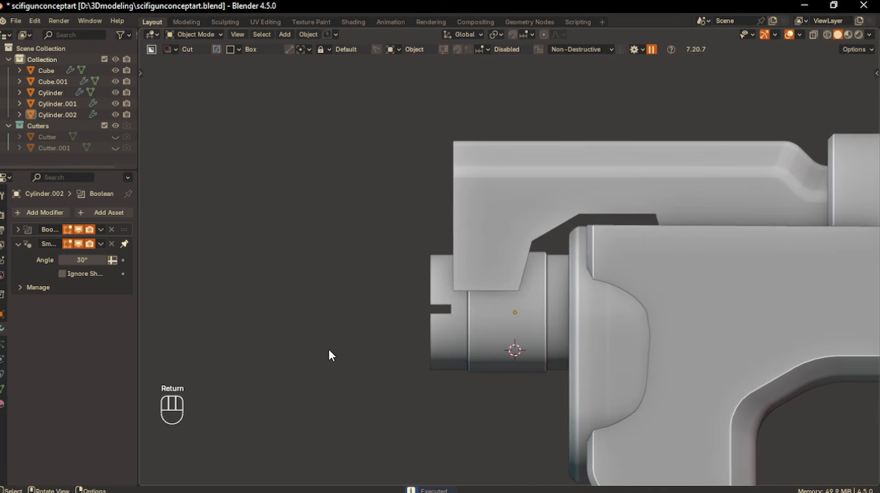
pyautogui.moveTo(337, 351); pyautogui.dragTo(390, 373, button='middle')
pyautogui.scroll(-5, 351, 337)
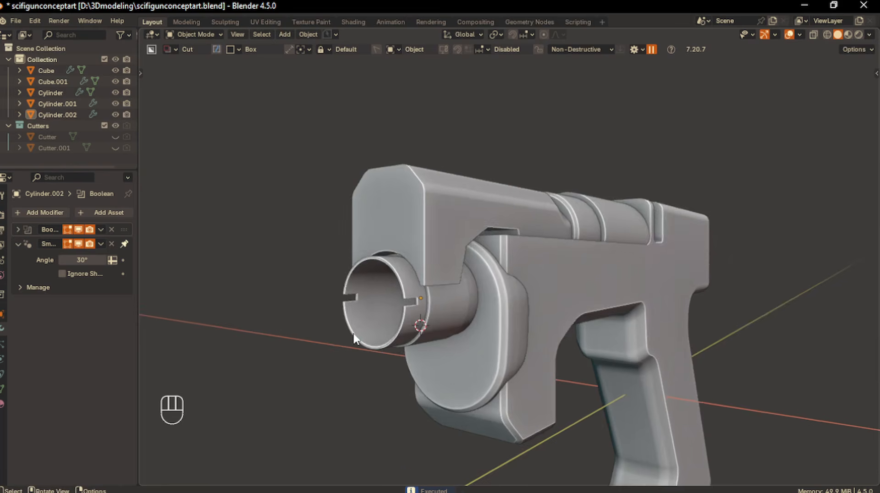
pyautogui.click(487, 319)
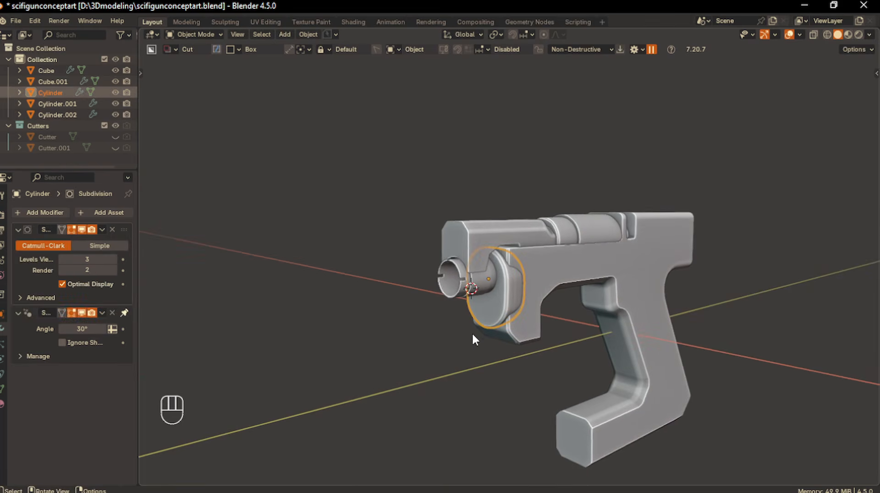
# - Add a 32-vertex cylinder, 1.5 m radius and 3 m depth, at the 3D cursor and scale it by about -0.085
pyautogui.hotkey('shift', 'a')
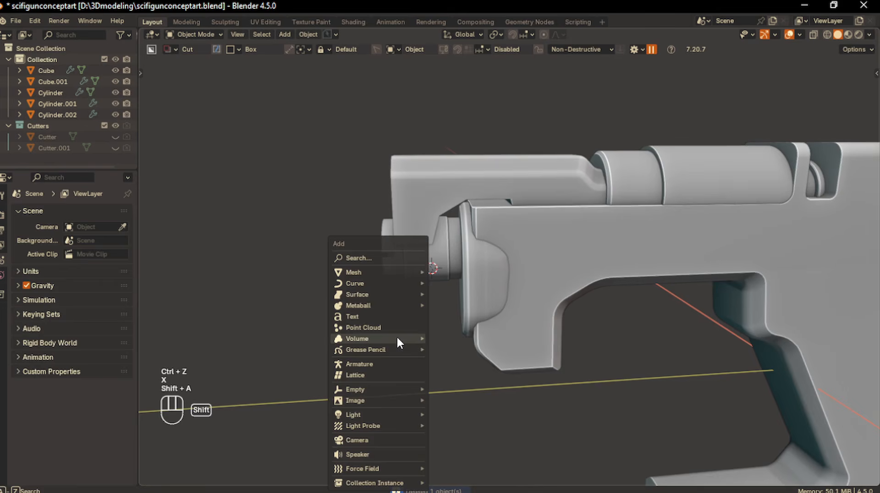
pyautogui.moveTo(378, 280)
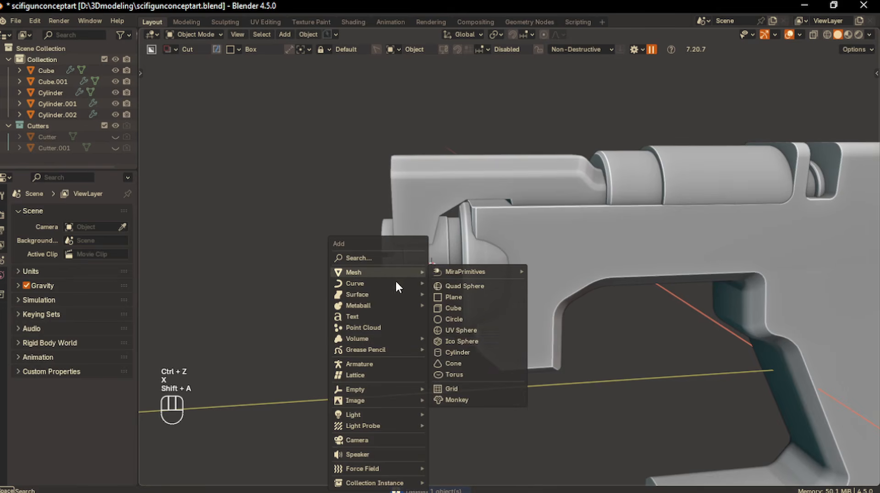
pyautogui.click(459, 350)
pyautogui.click(272, 348)
pyautogui.write('32')
pyautogui.press('Return')
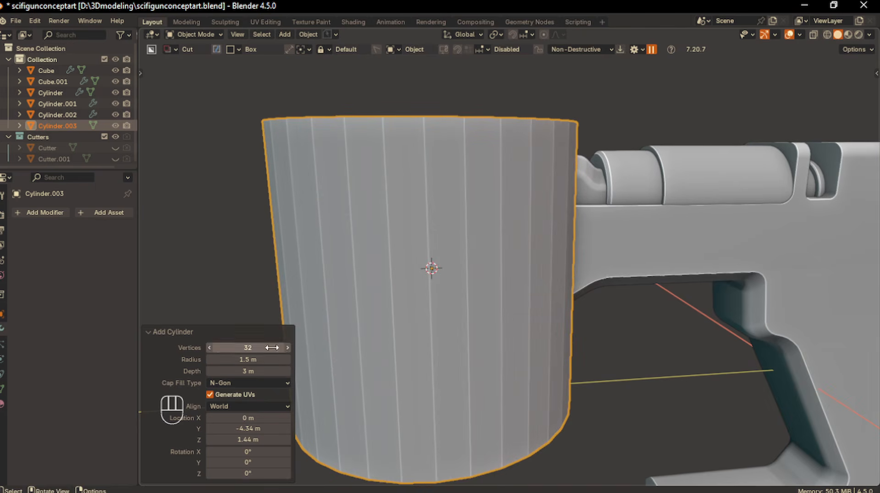
pyautogui.press('s')
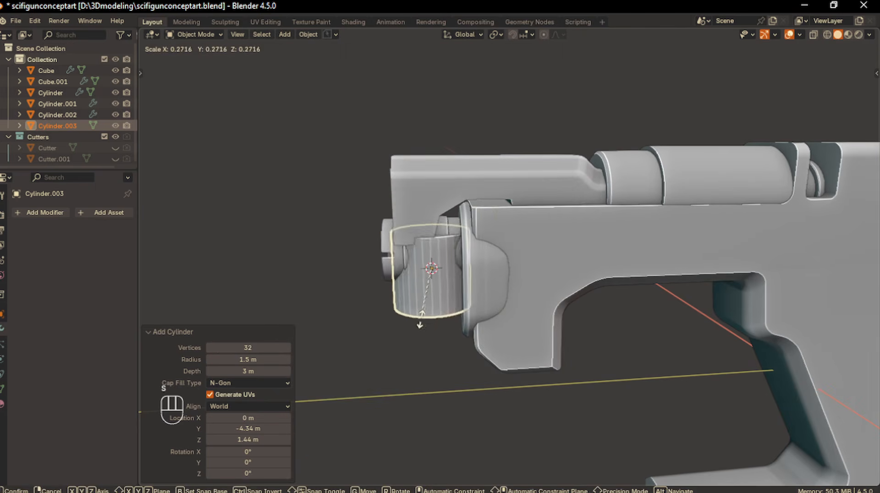
pyautogui.click(417, 272)
# - Rotate the small cylinder 90° around the X axis so its round face points forward
pyautogui.press('KP_1')
pyautogui.press('KP_3')
pyautogui.press('KP_1')
pyautogui.scroll(1, 478, 372)
pyautogui.press('r')
pyautogui.press('y')
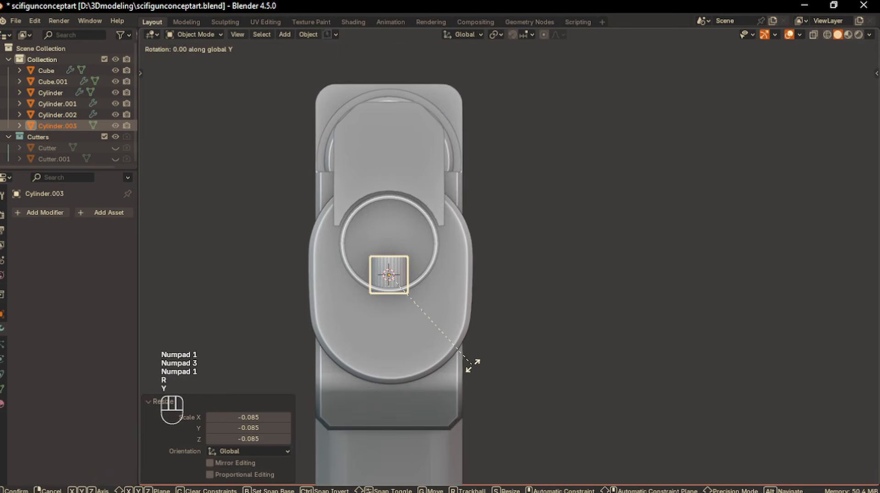
pyautogui.write('x')
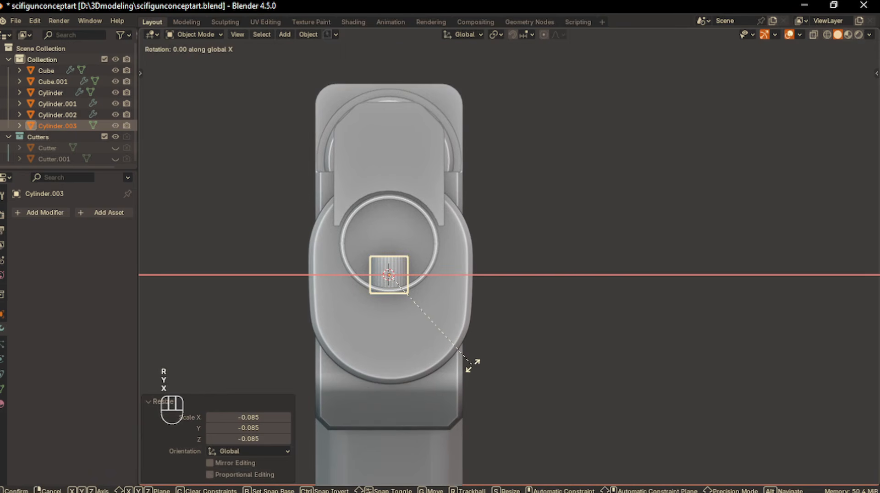
pyautogui.write('90')
pyautogui.press('Return')
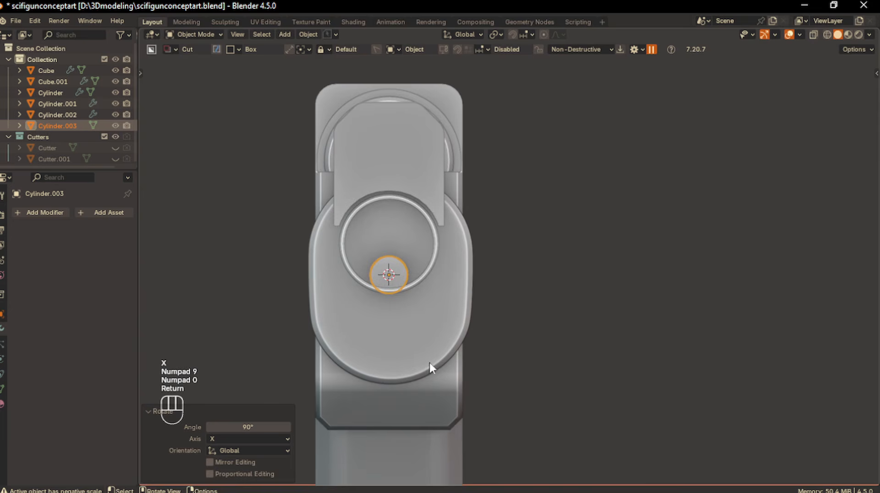
# - Move the small cylinder about 0.47 m in X, -0.36 m in Z and 0.29 m in Y, into the rounded front plate's edge
pyautogui.press('d')
pyautogui.press('g')
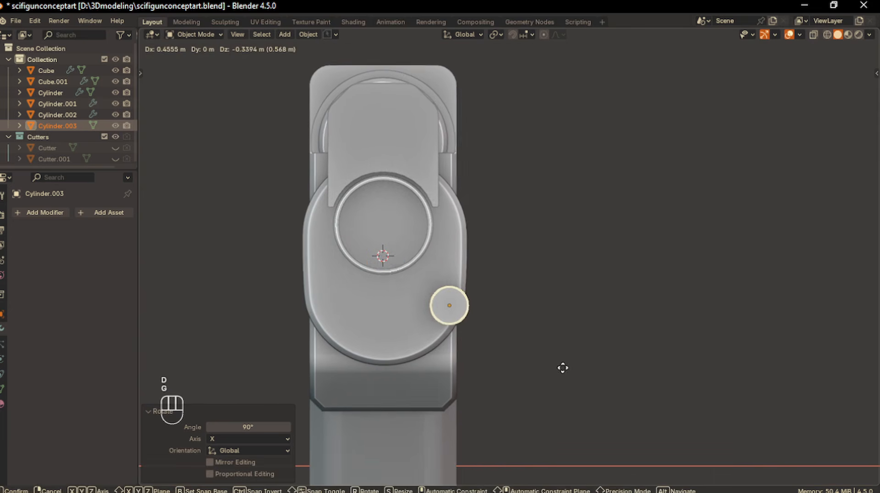
pyautogui.click(563, 368)
pyautogui.moveTo(563, 368); pyautogui.dragTo(485, 348, button='middle')
pyautogui.press('KP_3')
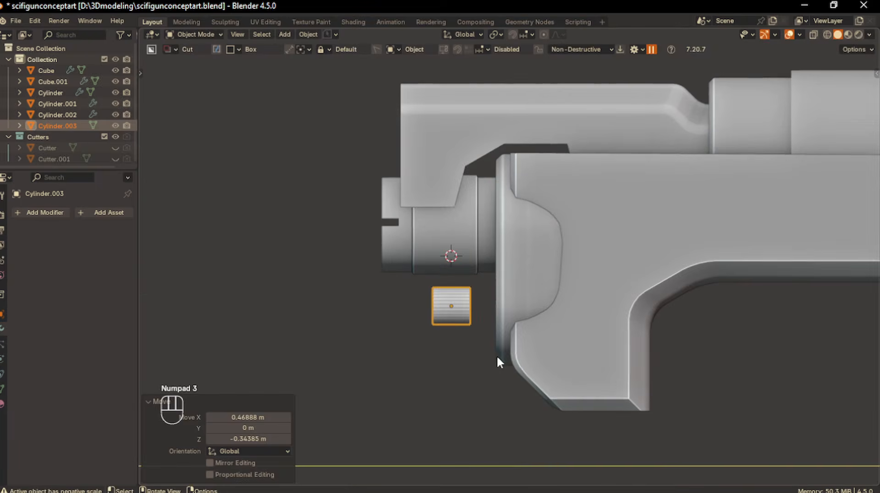
pyautogui.press('g')
pyautogui.click(540, 365)
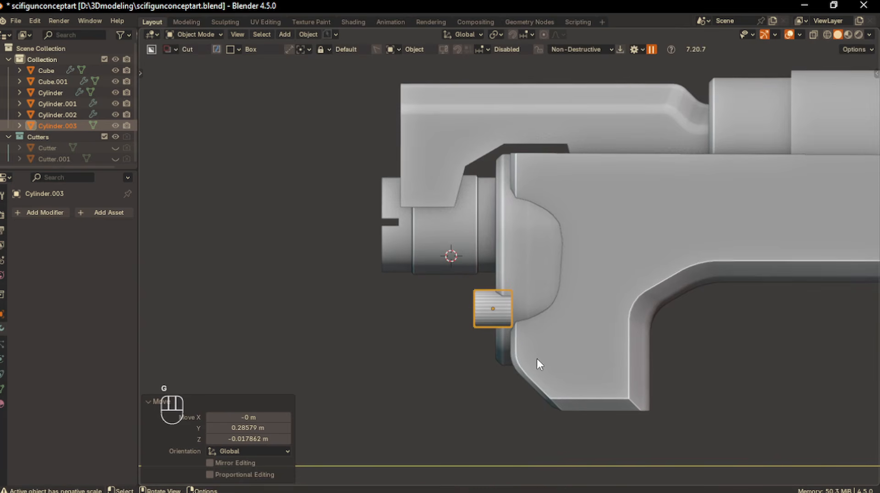
# - Extrude the small cylinder's rear face backward and extend it along Y into the pistol body
pyautogui.press('Tab')
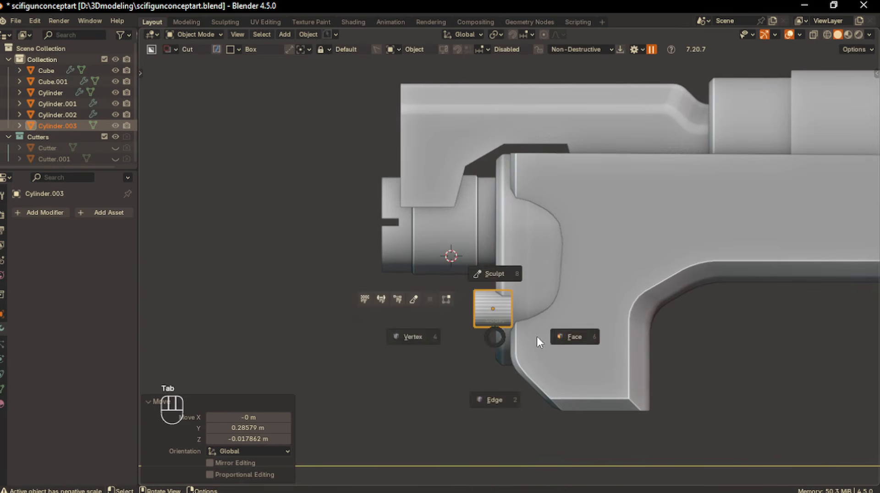
pyautogui.click(573, 337)
pyautogui.moveTo(573, 337); pyautogui.dragTo(486, 345, button='middle')
pyautogui.click(500, 331)
pyautogui.press('e')
pyautogui.moveTo(535, 358); pyautogui.dragTo(501, 362, button='middle')
pyautogui.click(586, 366)
pyautogui.scroll(1, 560, 368)
pyautogui.scroll(2, 502, 336)
pyautogui.press('g')
pyautogui.press('y')
pyautogui.click(521, 356)
pyautogui.hotkey('ctrl', 'b')
pyautogui.click(512, 370)
pyautogui.hotkey('ctrl', 'z')
# - Bevel the outer edge of the small cylinder's front face by about 0.11 m with one segment
pyautogui.scroll(-2, 393, 377)
pyautogui.moveTo(393, 377); pyautogui.dragTo(472, 366, button='middle')
pyautogui.scroll(-1, 395, 337)
pyautogui.keyDown('alt'); pyautogui.click(395, 338); pyautogui.keyUp('alt')
pyautogui.moveTo(395, 337); pyautogui.dragTo(444, 360, button='middle')
pyautogui.scroll(2, 443, 359)
pyautogui.hotkey('ctrl', 'b')
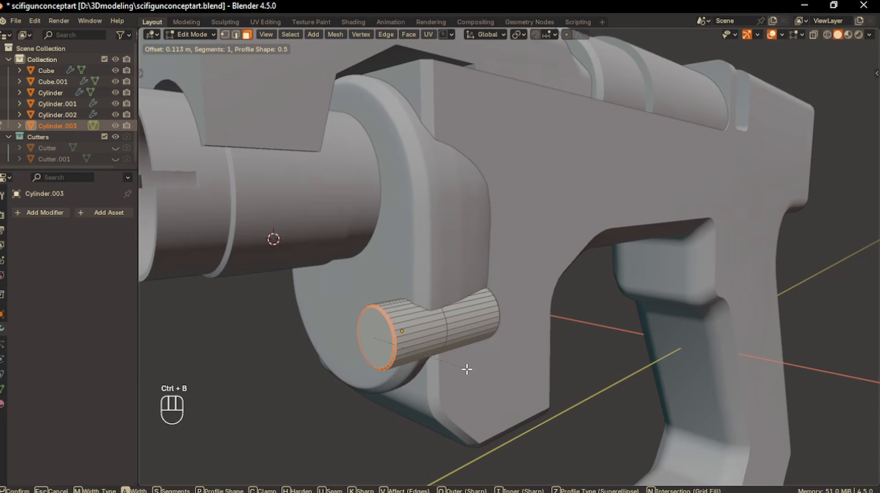
pyautogui.click(467, 370)
# - Inset the small cylinder's front face by about 0.42 m and extrude the inner face inward as a recess
pyautogui.click(387, 335)
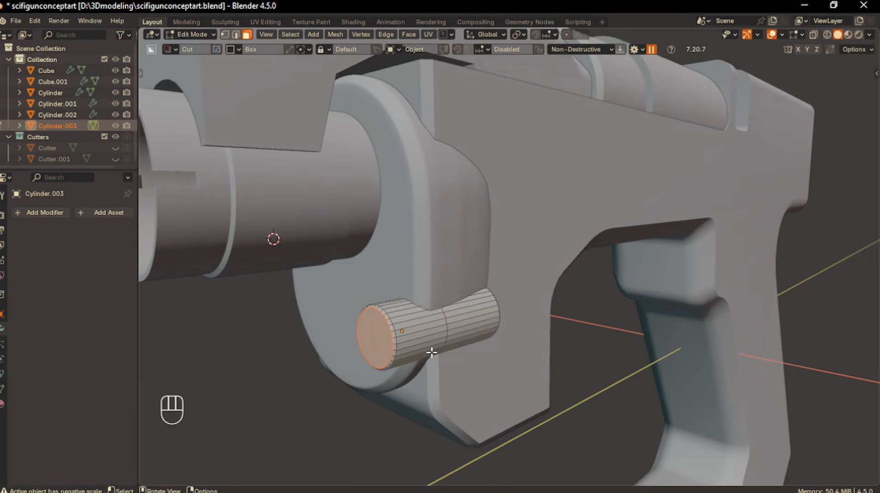
pyautogui.press('i')
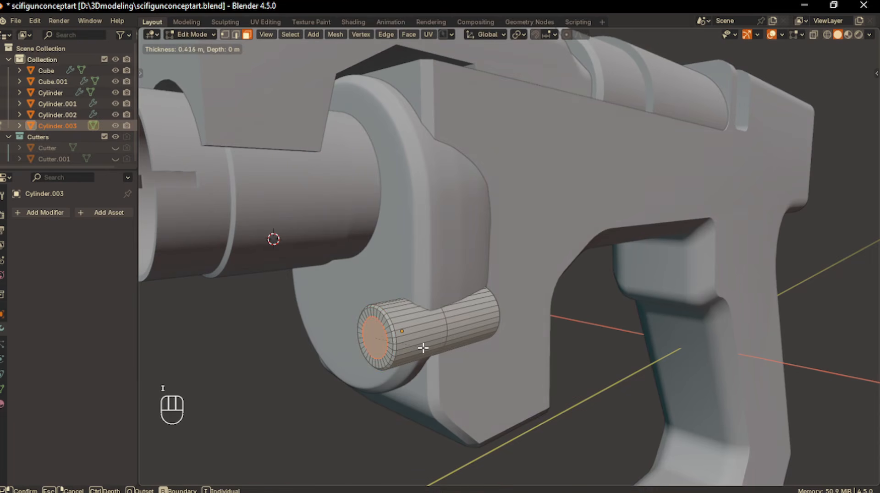
pyautogui.click(423, 348)
pyautogui.hotkey('alt', 'e')
pyautogui.click(422, 348)
pyautogui.click(444, 429)
# - Shade the small cylinder auto smooth at 30° and scale it to about 0.92
pyautogui.press('Tab')
pyautogui.press('Tab')
pyautogui.rightClick(425, 339)
pyautogui.click(454, 294)
pyautogui.moveTo(416, 337); pyautogui.dragTo(371, 384, button='middle')
pyautogui.click(462, 297)
pyautogui.moveTo(462, 297); pyautogui.dragTo(503, 381, button='middle')
pyautogui.press('s')
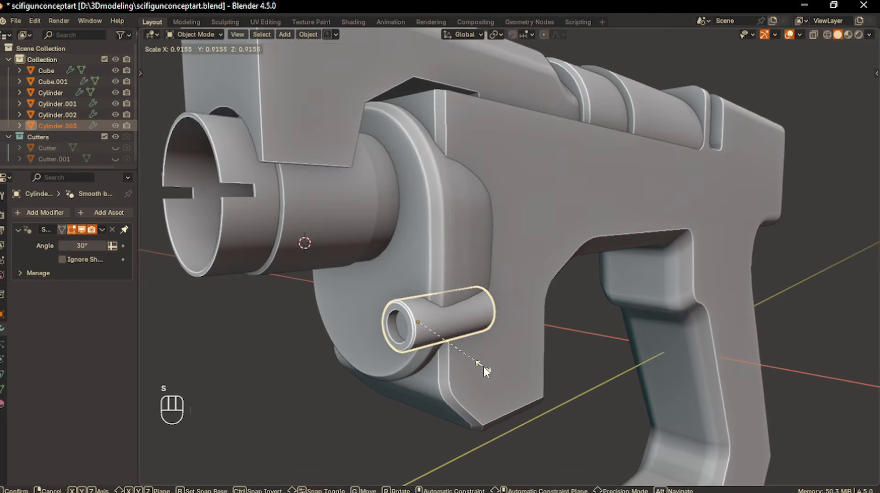
pyautogui.click(484, 367)
# - Mirror the small cylinder to the front plate's opposite side with MACHIN3tools Mirror, using the front plate as mirror object
pyautogui.moveTo(381, 406); pyautogui.dragTo(408, 328, button='middle')
pyautogui.keyDown('shift'); pyautogui.click(352, 334); pyautogui.keyUp('shift')
pyautogui.scroll(-4, 352, 333)
pyautogui.moveTo(351, 334)
pyautogui.mouseDown(button='middle')
pyautogui.moveTo(386, 346)
pyautogui.moveTo(406, 370)
pyautogui.moveTo(414, 360)
pyautogui.moveTo(299, 373)
pyautogui.moveTo(348, 370)
pyautogui.moveTo(430, 386)
pyautogui.moveTo(318, 344)
pyautogui.moveTo(364, 352)
pyautogui.moveTo(361, 338)
pyautogui.mouseUp(button='middle')
pyautogui.hotkey('alt', 'x')
pyautogui.click(367, 367)
pyautogui.click(317, 345)
pyautogui.scroll(-2, 439, 324)
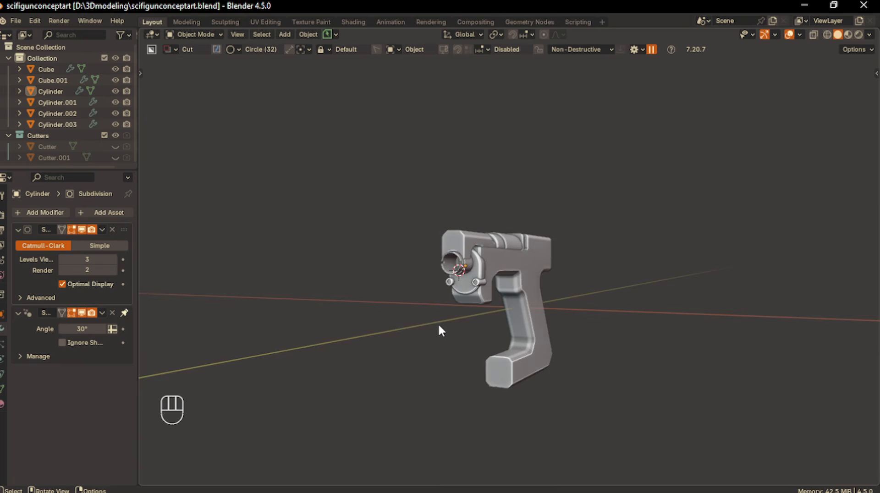
# - Add a many-sided cylinder with 1.5 m radius and 3 m depth at the 3D cursor, in side view
pyautogui.press('KP_1')
pyautogui.press('KP_3')
pyautogui.keyDown('shift'); pyautogui.moveTo(464, 342); pyautogui.dragTo(435, 324, button='middle'); pyautogui.keyUp('shift')
pyautogui.scroll(1, 436, 324)
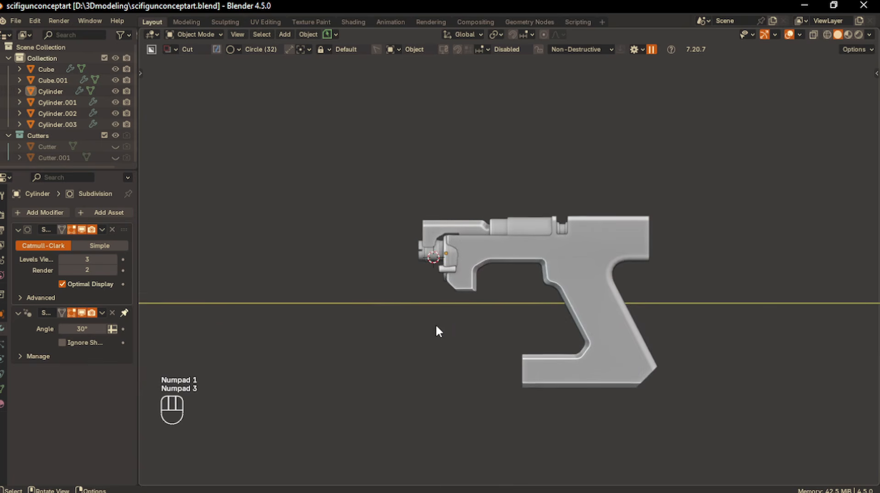
pyautogui.hotkey('shift', 'a')
pyautogui.moveTo(404, 273)
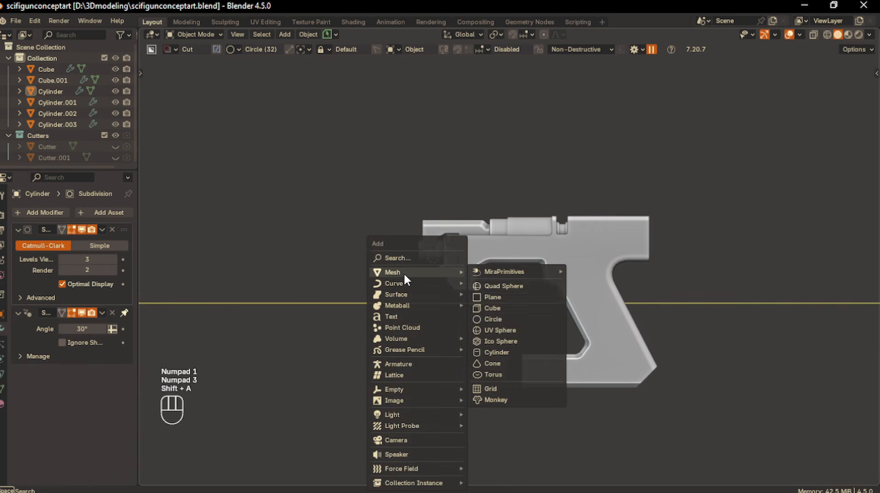
pyautogui.click(492, 353)
pyautogui.click(256, 346)
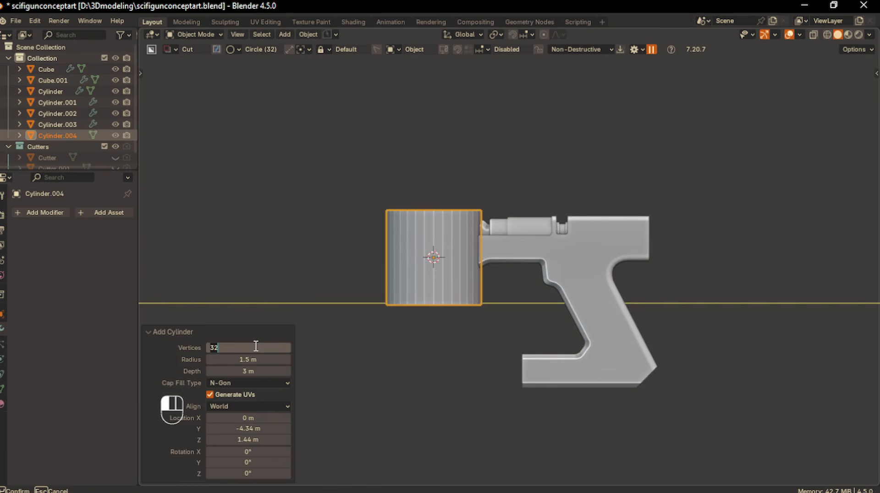
pyautogui.write('8')
pyautogui.press('Return')
# - Rotate the new cylinder 90° around the X axis and flatten it along Y to 0.406
pyautogui.press('s')
pyautogui.press('s')
pyautogui.press('r')
pyautogui.press('x')
pyautogui.press('KP_9')
pyautogui.press('KP_0')
pyautogui.press('Return')
pyautogui.press('s')
pyautogui.press('x')
pyautogui.press('y')
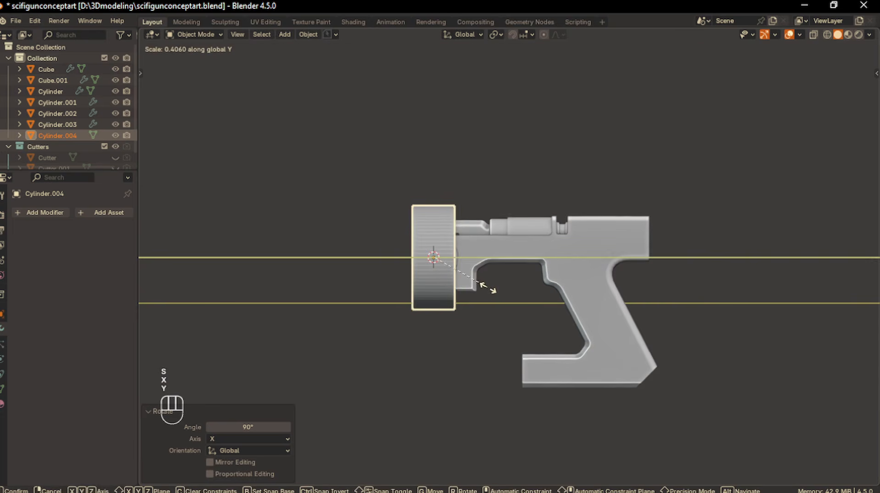
pyautogui.click(488, 291)
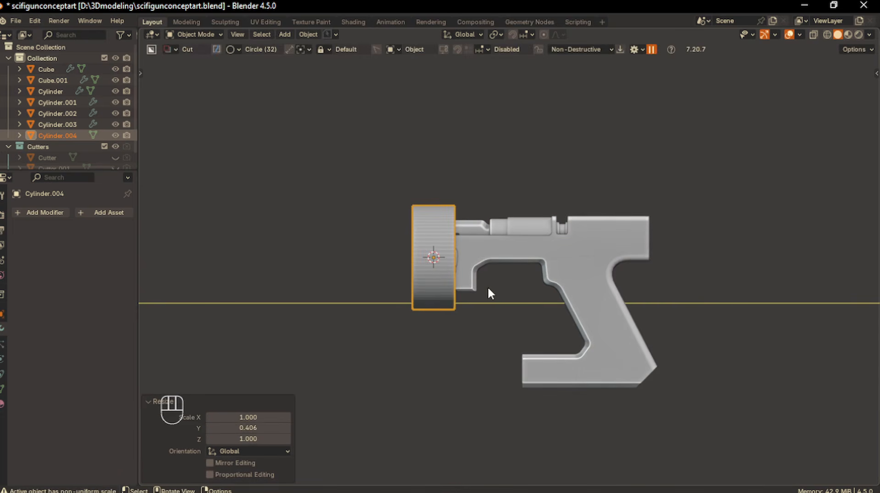
# - Move the disc about 2.26 m down below the pistol's front end and scale it to 0.718
pyautogui.press('g')
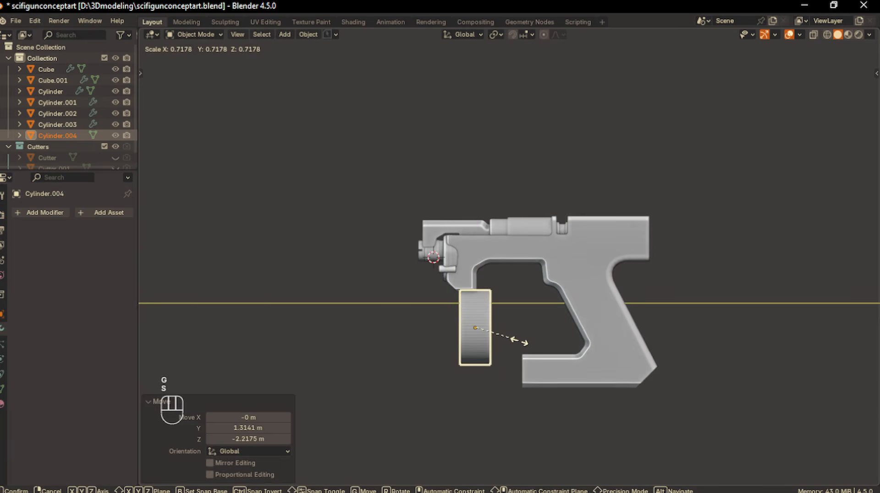
pyautogui.click(520, 342)
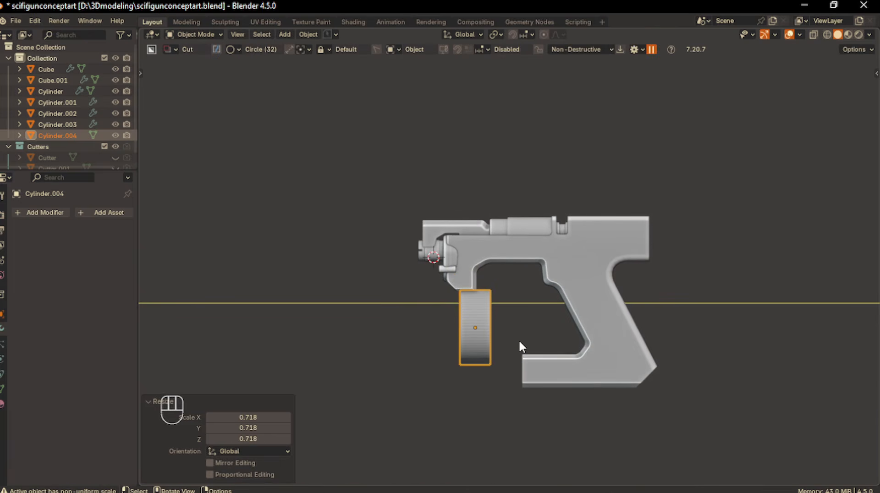
pyautogui.press('g')
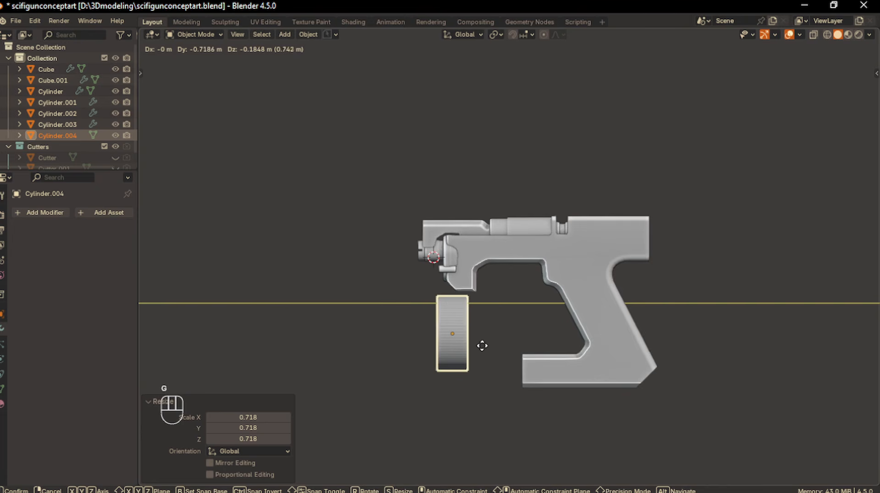
pyautogui.click(469, 341)
# - Tilt the disc about 14.6° around the global X axis
pyautogui.press('r')
pyautogui.press('x')
pyautogui.press('y')
pyautogui.press('x')
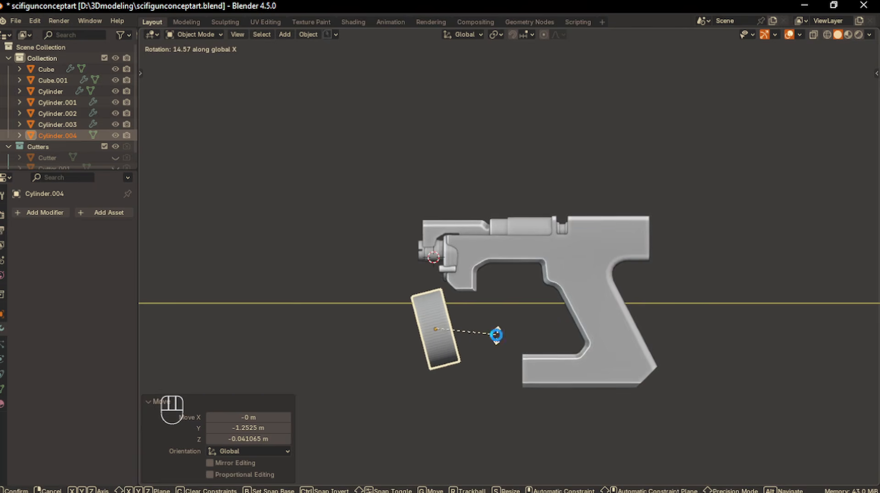
pyautogui.click(496, 335)
# - Enlarge the disc to 1.29 and thin it along its local Z axis to 0.776
pyautogui.press('s')
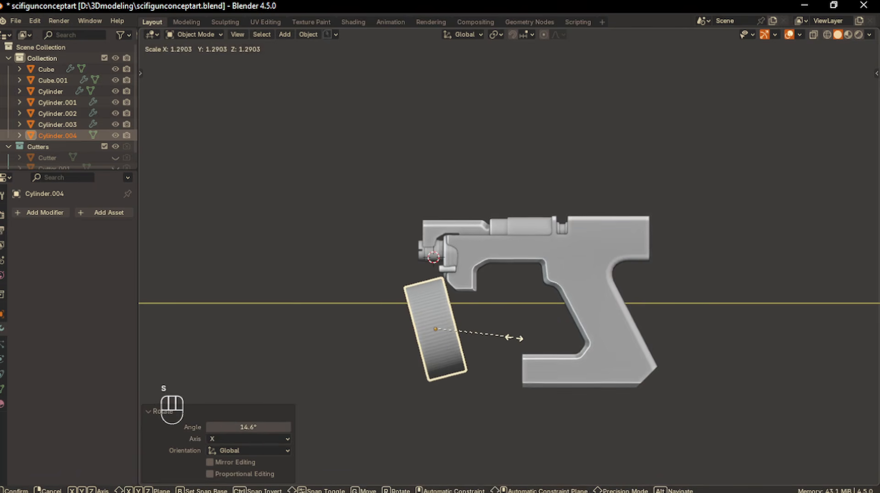
pyautogui.click(514, 339)
pyautogui.press('s')
pyautogui.press('z')
pyautogui.press('z')
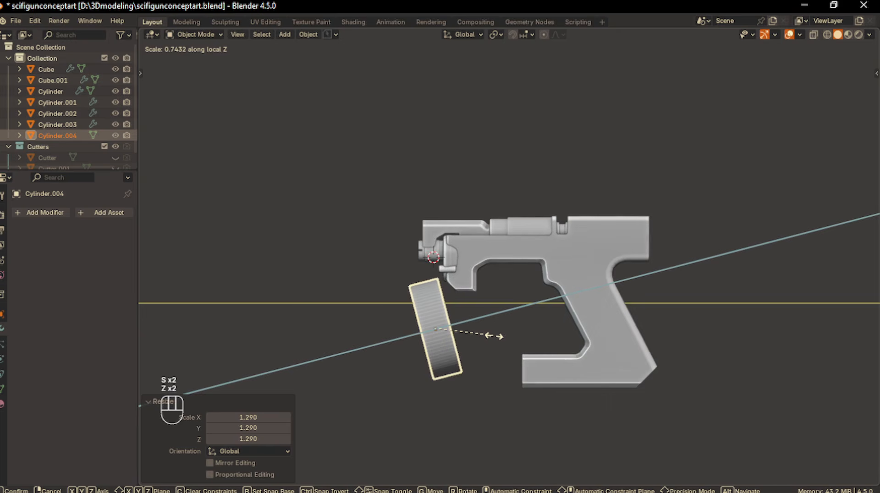
pyautogui.click(496, 338)
# - Move the disc about 0.27 m back in Y and slightly down, and shade it auto smooth at 30°
pyautogui.press('g')
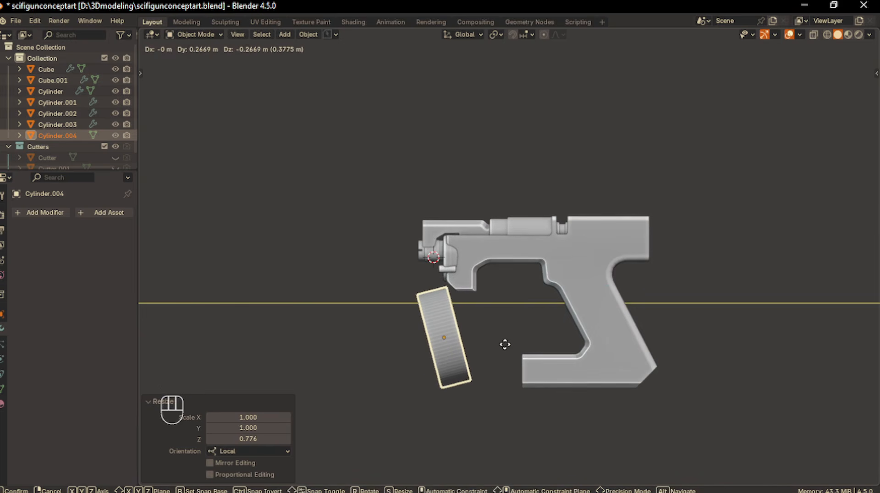
pyautogui.click(505, 349)
pyautogui.rightClick(467, 335)
pyautogui.click(460, 293)
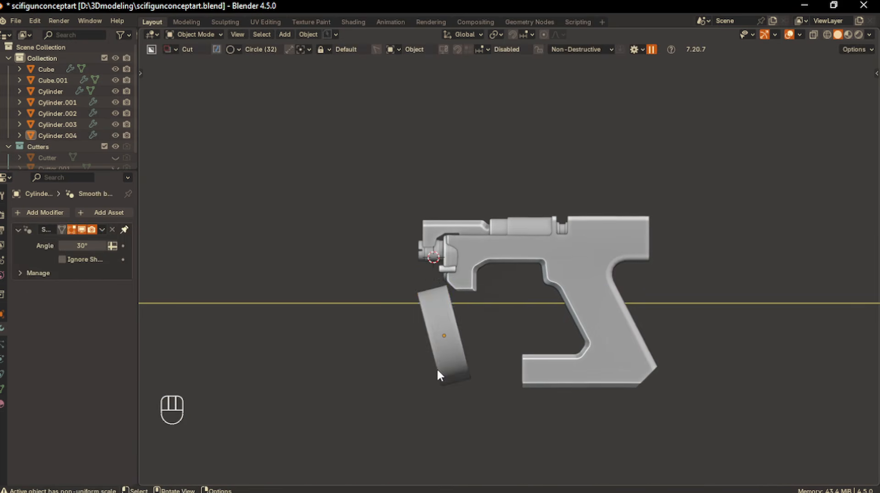
# - Select both round end faces of the disc and bevel their edges by about 0.089 m with one segment
pyautogui.scroll(-3, 436, 367)
pyautogui.moveTo(437, 369); pyautogui.dragTo(463, 353, button='middle')
pyautogui.scroll(2, 463, 353)
pyautogui.moveTo(463, 351)
pyautogui.keyDown('shift'); pyautogui.mouseDown(button='middle')
pyautogui.moveTo(492, 371)
pyautogui.moveTo(499, 348)
pyautogui.moveTo(455, 365)
pyautogui.moveTo(461, 352)
pyautogui.mouseUp(button='middle'); pyautogui.keyUp('shift')
pyautogui.scroll(3, 486, 368)
pyautogui.click(469, 368)
pyautogui.press('Tab')
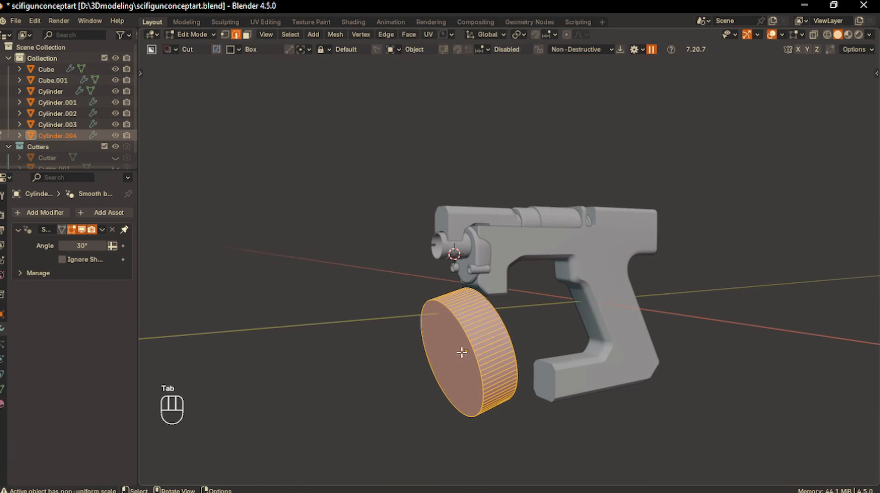
pyautogui.click(246, 34)
pyautogui.click(451, 382)
pyautogui.moveTo(527, 377); pyautogui.dragTo(460, 334, button='middle')
pyautogui.keyDown('shift'); pyautogui.click(480, 368); pyautogui.keyUp('shift')
pyautogui.scroll(1, 460, 334)
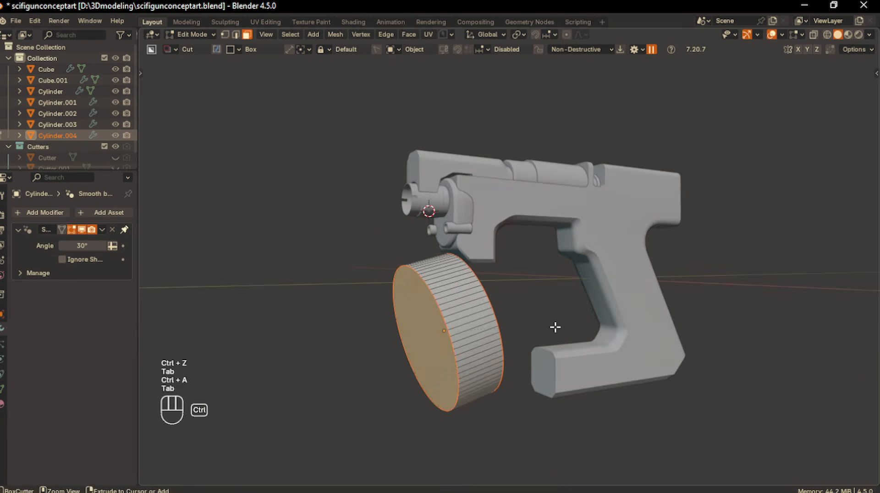
pyautogui.hotkey('ctrl', 'b')
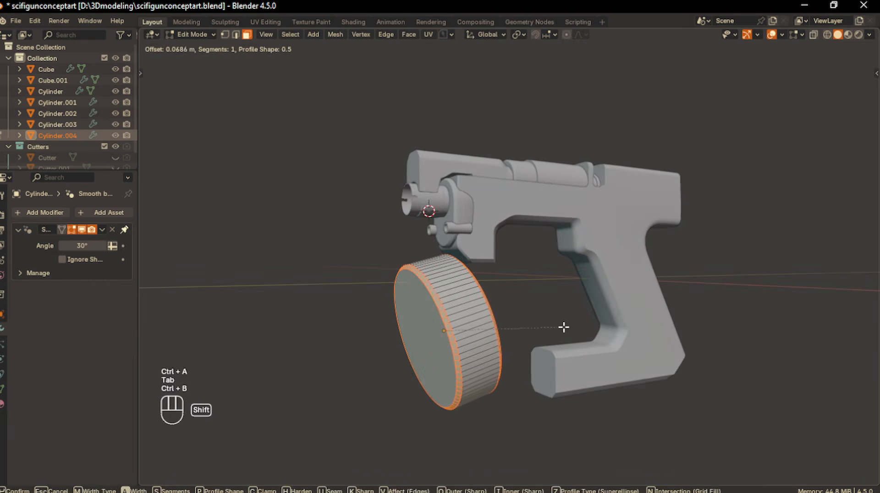
pyautogui.click(568, 328)
# - Duplicate the disc's outer side face loop in place and separate it into its own object
pyautogui.moveTo(513, 335); pyautogui.dragTo(474, 347, button='middle')
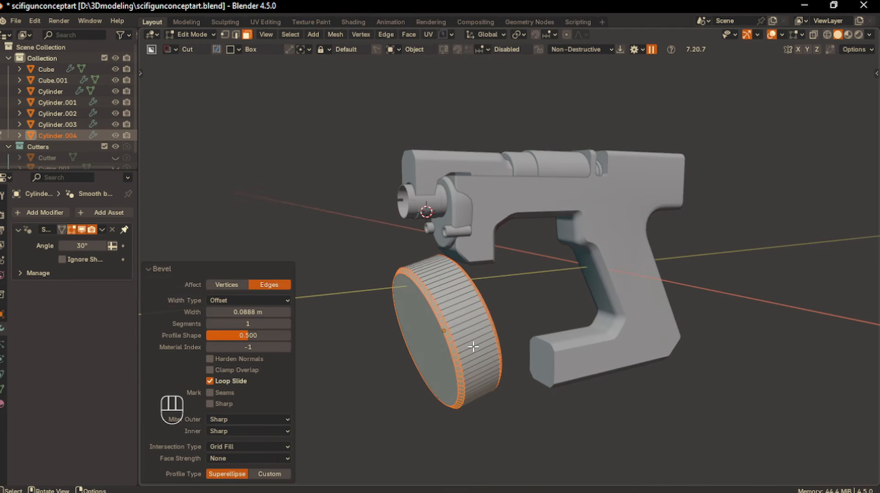
pyautogui.keyDown('alt'); pyautogui.click(448, 303); pyautogui.keyUp('alt')
pyautogui.hotkey('shift', 'd')
pyautogui.rightClick(452, 300)
pyautogui.press('p')
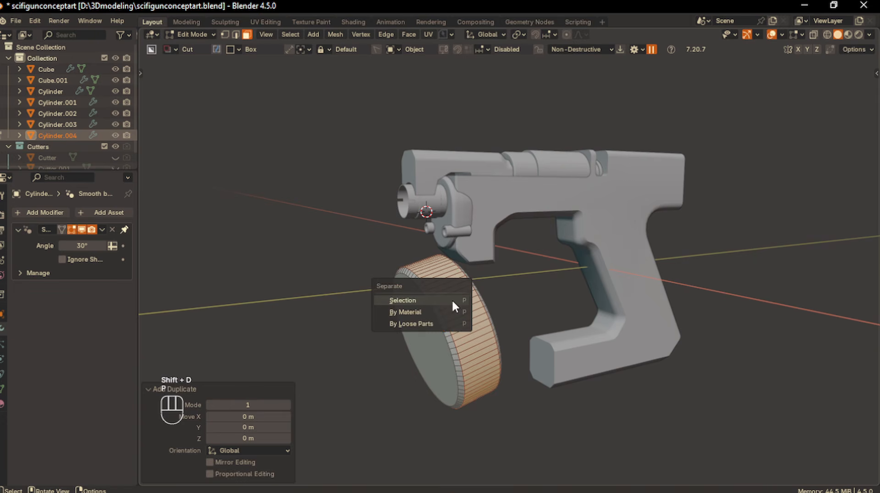
pyautogui.click(453, 299)
pyautogui.press('Tab')
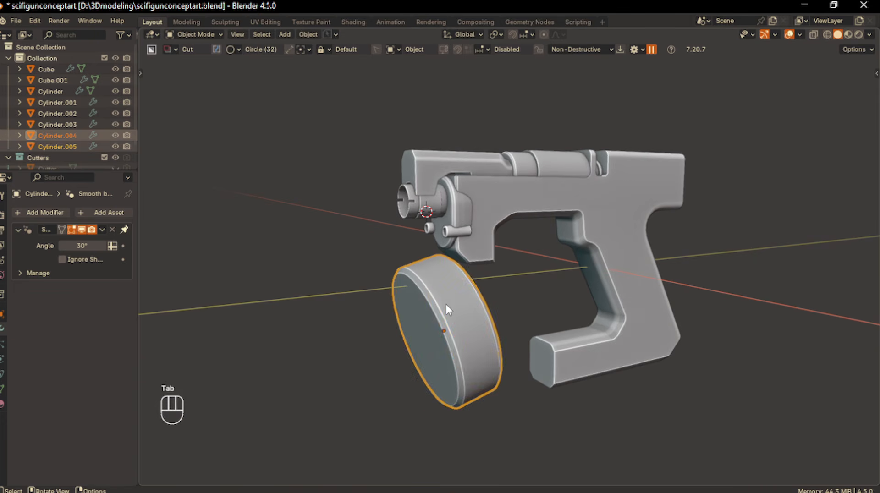
# - Add a Solidify modifier to the separated ring with a thickness of -0.07 m
pyautogui.click(447, 303)
pyautogui.moveTo(244, 315); pyautogui.dragTo(27, 226, button='middle')
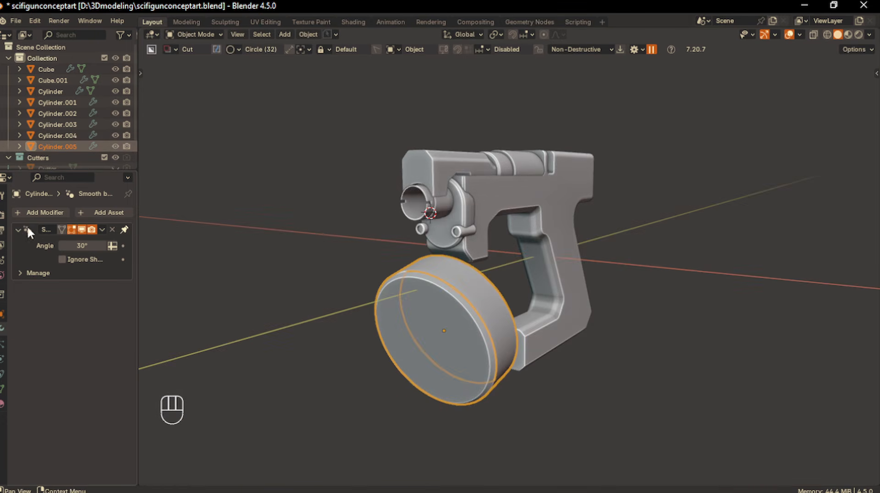
pyautogui.click(39, 213)
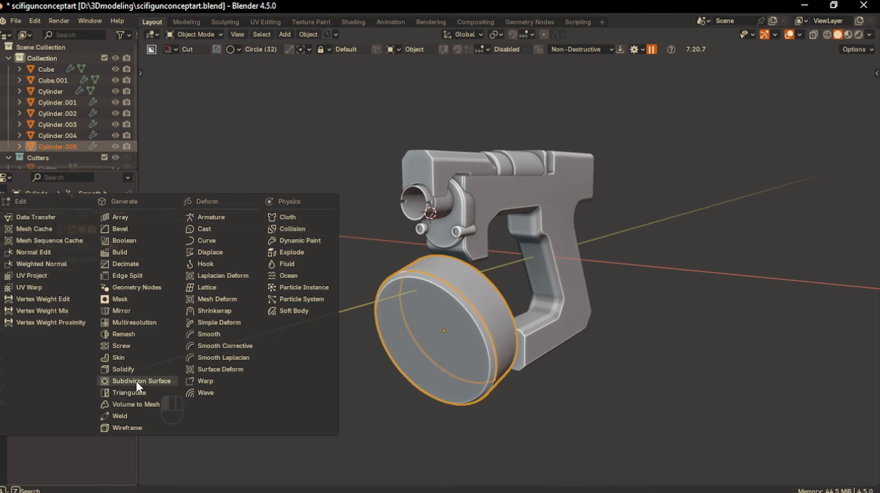
pyautogui.click(123, 369)
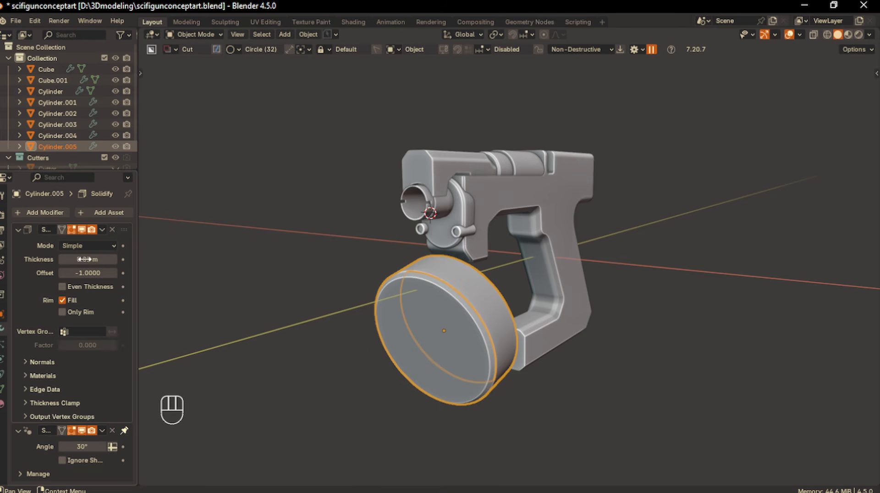
pyautogui.moveTo(88, 260); pyautogui.dragTo(75, 260)
# - Add a Subdivision Surface modifier to the ring with 3 viewport levels
pyautogui.moveTo(238, 299); pyautogui.dragTo(265, 303, button='middle')
pyautogui.scroll(2, 265, 304)
pyautogui.moveTo(265, 304)
pyautogui.keyDown('shift'); pyautogui.mouseDown(button='middle')
pyautogui.moveTo(256, 302)
pyautogui.moveTo(260, 288)
pyautogui.mouseUp(button='middle'); pyautogui.keyUp('shift')
pyautogui.click(41, 212)
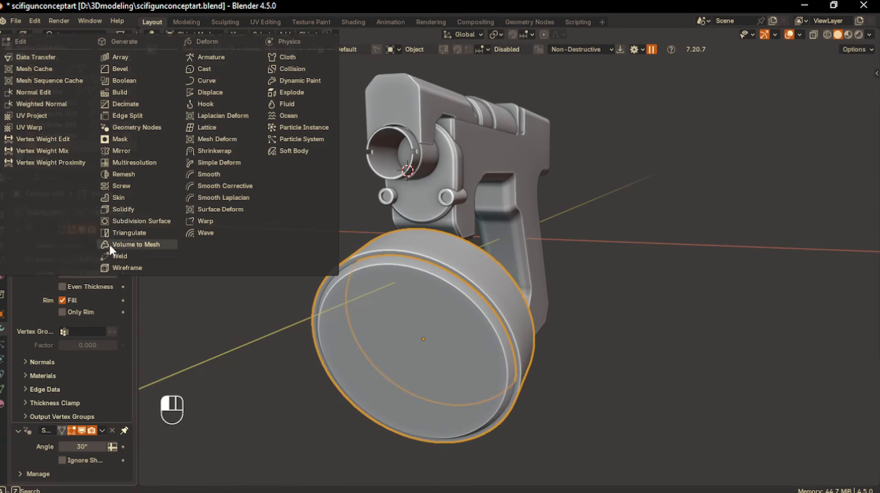
pyautogui.click(136, 221)
pyautogui.moveTo(94, 461); pyautogui.dragTo(112, 461)
pyautogui.press('`')
pyautogui.press('Escape')
# - Isolate the ring in edit mode and turn off its Subdivision modifier's viewport display
pyautogui.press('Tab')
pyautogui.click(425, 310)
pyautogui.scroll(2, 428, 305)
pyautogui.moveTo(430, 311); pyautogui.dragTo(440, 290, button='middle')
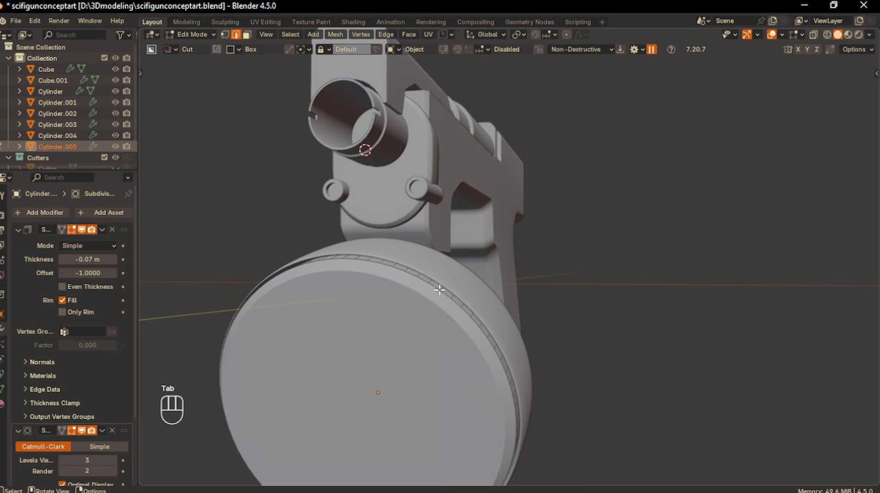
pyautogui.press('/')
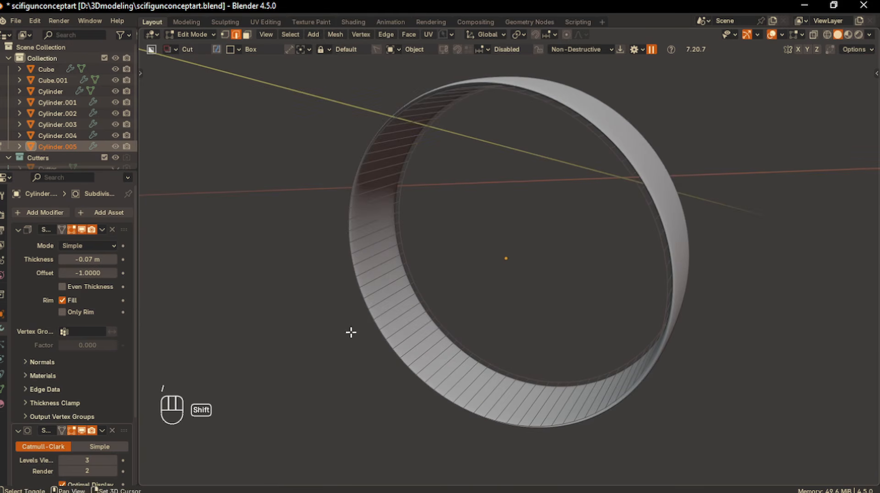
pyautogui.click(81, 430)
pyautogui.moveTo(177, 370); pyautogui.dragTo(187, 363, button='middle')
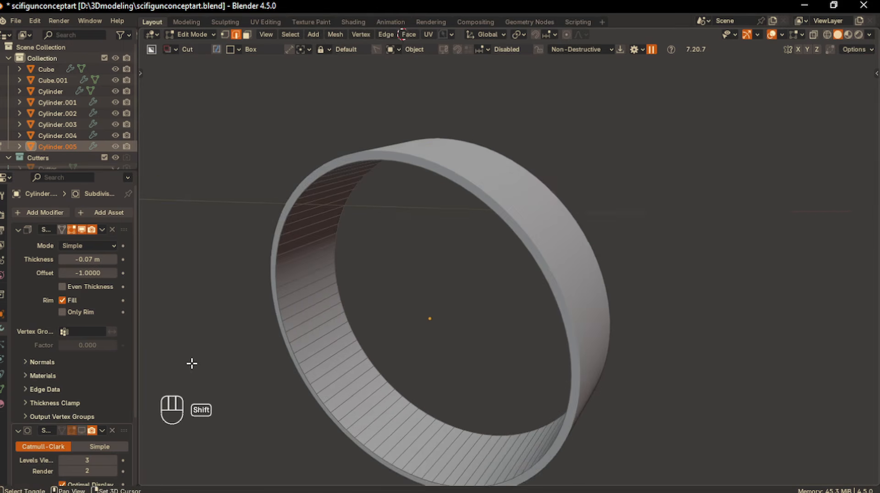
# - Apply the ring's Solidify modifier and reopen its mesh for editing with the subdivision display off
pyautogui.press('Tab')
pyautogui.hotkey('ctrl', 'a')
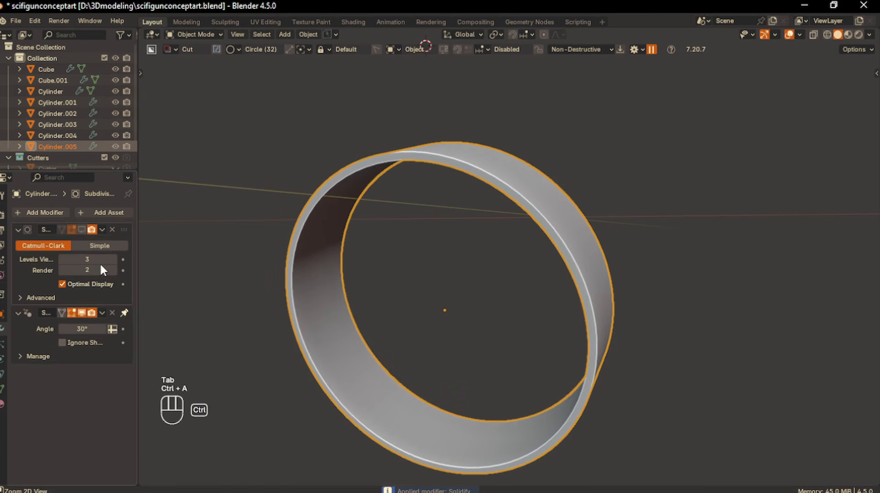
pyautogui.press('Tab')
pyautogui.click(82, 230)
pyautogui.click(81, 230)
# - Add two support loops around the ring's front rim, slid towards its inner and outer edges by factors -0.750 and 0.676
pyautogui.moveTo(302, 356); pyautogui.dragTo(308, 346, button='middle')
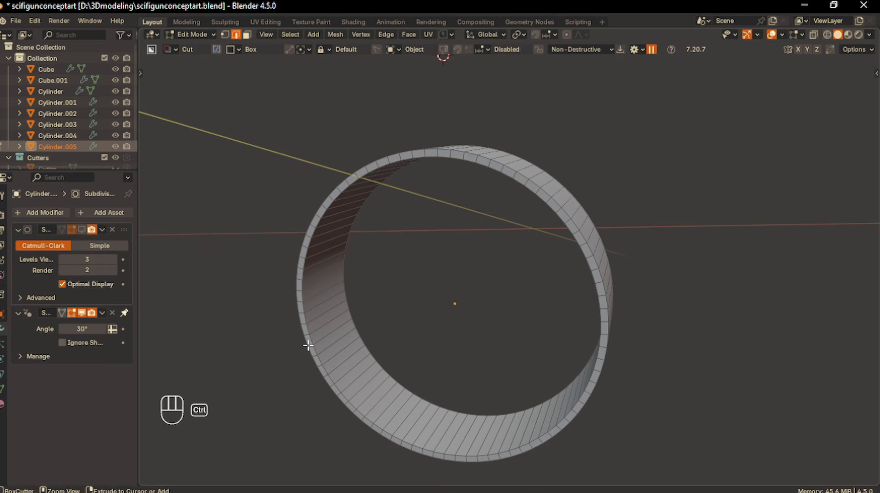
pyautogui.hotkey('ctrl', 'r')
pyautogui.click(309, 345)
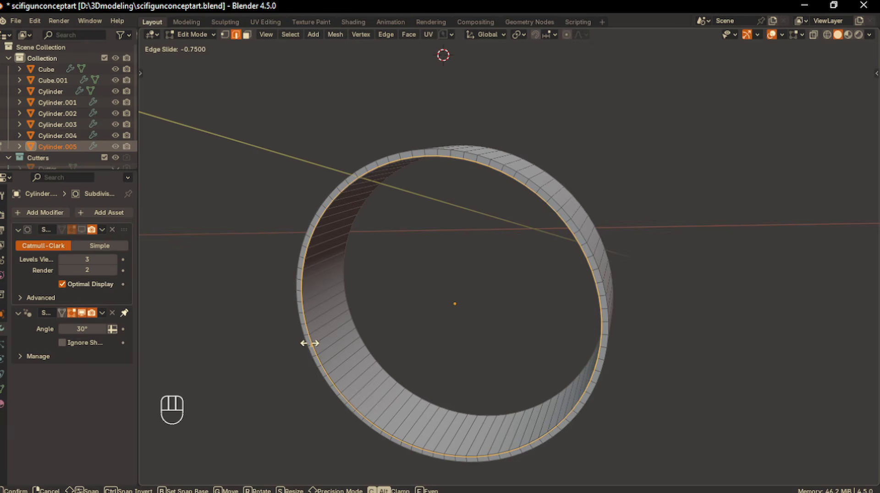
pyautogui.click(311, 343)
pyautogui.hotkey('ctrl', 'r')
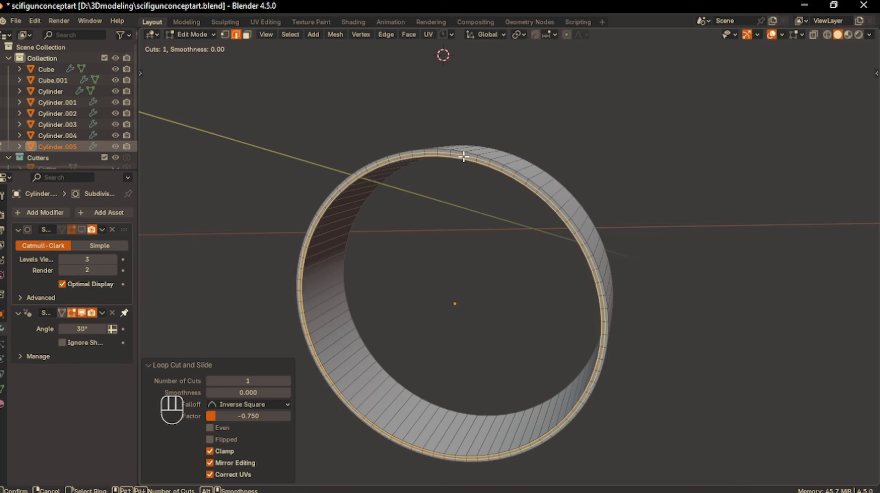
pyautogui.click(470, 157)
pyautogui.click(468, 155)
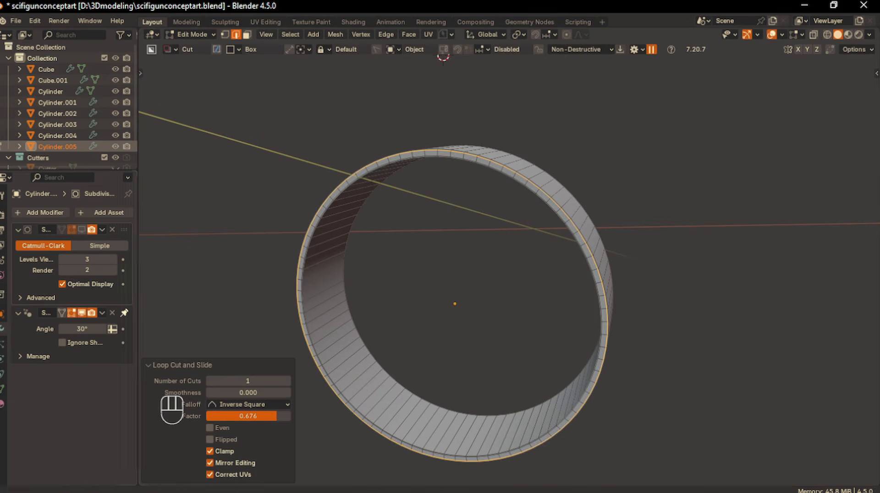
# - Turn the ring's Subdivision viewport display back on, check the smoothed shape in object mode and return to mesh editing
pyautogui.click(79, 226)
pyautogui.scroll(-2, 270, 333)
pyautogui.moveTo(298, 360); pyautogui.dragTo(388, 372, button='middle')
pyautogui.press('Tab')
pyautogui.click(389, 324)
pyautogui.moveTo(392, 328)
pyautogui.mouseDown(button='middle')
pyautogui.moveTo(369, 366)
pyautogui.moveTo(414, 374)
pyautogui.moveTo(389, 366)
pyautogui.mouseUp(button='middle')
pyautogui.press('Tab')
pyautogui.click(441, 368)
pyautogui.moveTo(439, 334); pyautogui.dragTo(457, 334, button='middle')
# - Add one edge loop around the ring's outer wall and slide it off-centre by a factor of 0.391
pyautogui.hotkey('ctrl', 'r')
pyautogui.click(456, 346)
pyautogui.rightClick(456, 346)
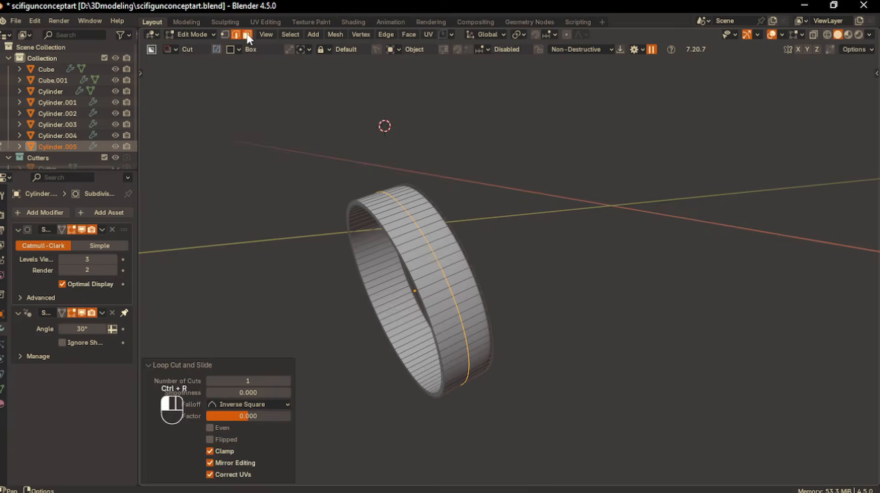
pyautogui.scroll(5, 282, 211)
pyautogui.press('g')
pyautogui.press('g')
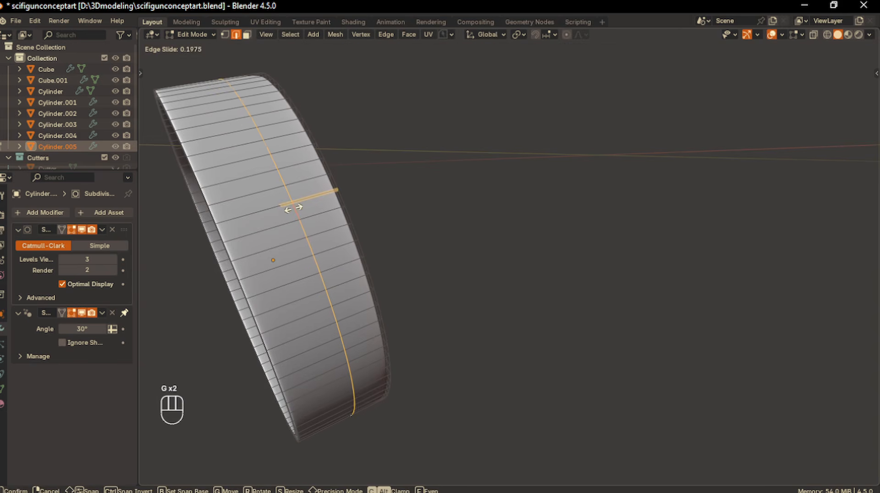
pyautogui.click(291, 209)
# - Add another loop on the outer wall and slide it close to the front edge, by a factor of about -0.77
pyautogui.hotkey('ctrl', 'r')
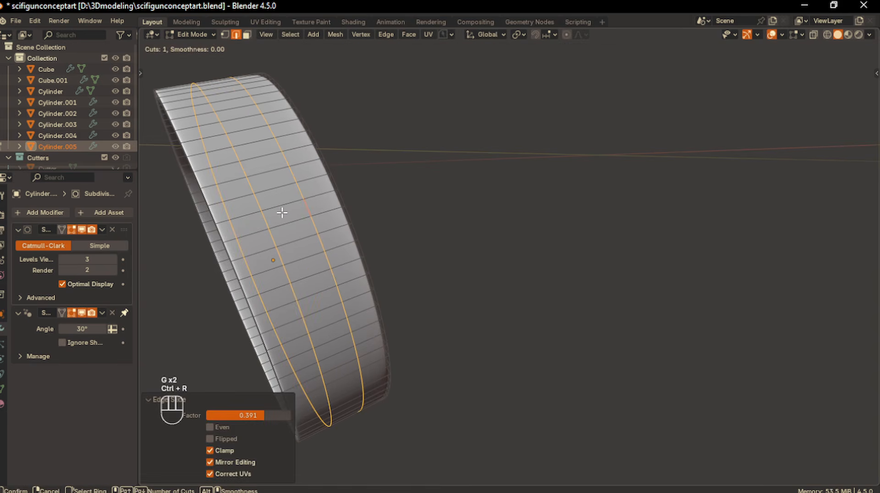
pyautogui.click(280, 209)
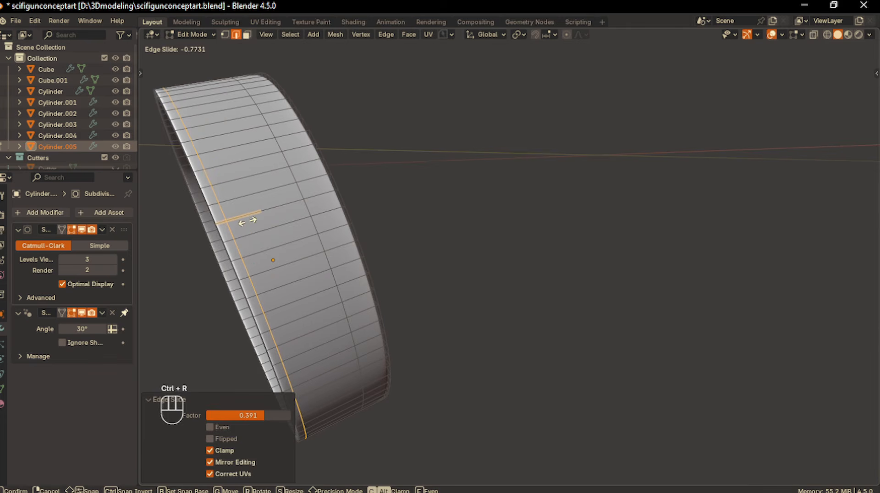
pyautogui.click(248, 222)
# - Select a short run of wide faces on the outer wall and extrude them along normals by -0.0255 m
pyautogui.click(247, 35)
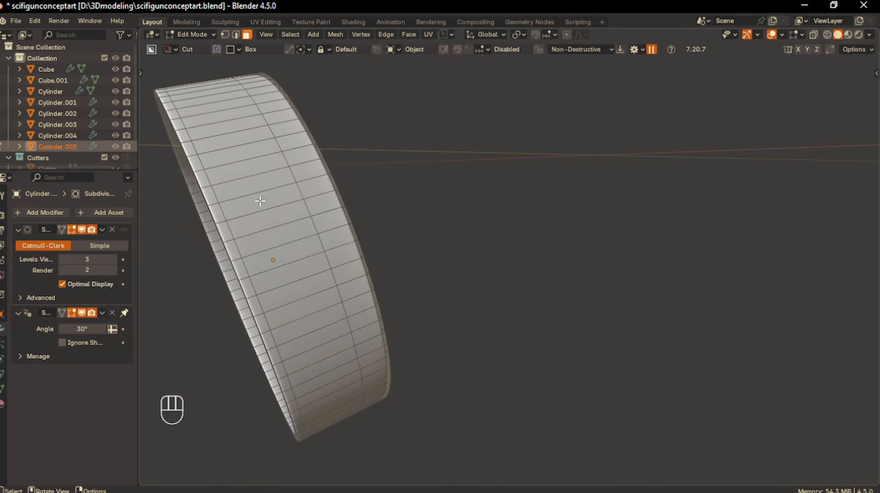
pyautogui.keyDown('ctrl'); pyautogui.click(305, 284); pyautogui.keyUp('ctrl')
pyautogui.moveTo(305, 284); pyautogui.dragTo(350, 288, button='middle')
pyautogui.hotkey('alt', 'e')
pyautogui.click(348, 285)
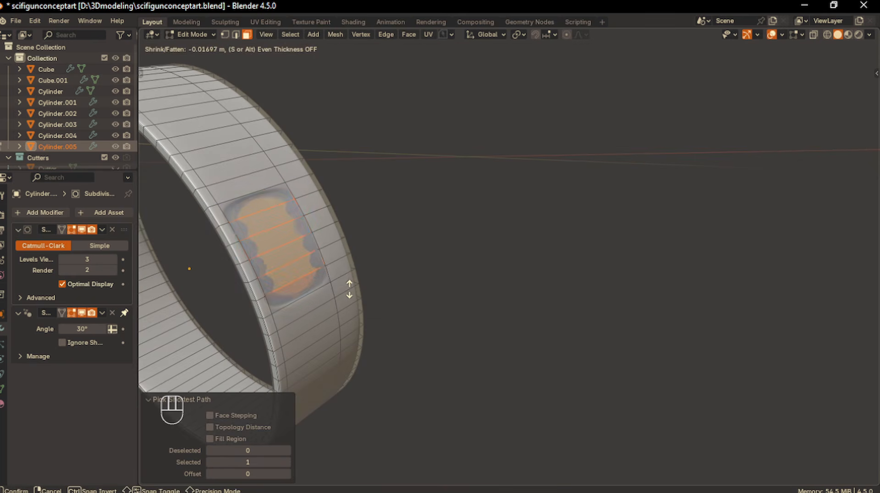
pyautogui.click(350, 290)
# - Inset the recessed faces and check the panel on the smoothed ring in object mode
pyautogui.press('i')
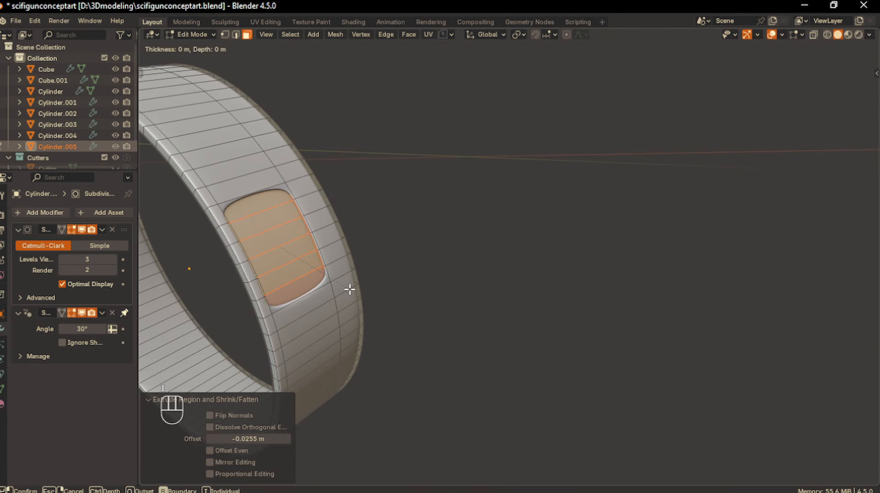
pyautogui.click(349, 288)
pyautogui.press('Tab')
pyautogui.click(345, 234)
pyautogui.moveTo(344, 235); pyautogui.dragTo(271, 256, button='middle')
pyautogui.scroll(-4, 315, 237)
# - Select two separate faces beside the recessed panel in edit mode and inset them by 0.02663 m
pyautogui.press('Tab')
pyautogui.click(386, 264)
pyautogui.keyDown('shift'); pyautogui.moveTo(301, 288); pyautogui.dragTo(389, 264, button='middle'); pyautogui.keyUp('shift')
pyautogui.scroll(2, 403, 252)
pyautogui.keyDown('shift'); pyautogui.moveTo(390, 264); pyautogui.dragTo(420, 275, button='middle'); pyautogui.keyUp('shift')
pyautogui.scroll(1, 434, 249)
pyautogui.scroll(1, 435, 246)
pyautogui.click(434, 281)
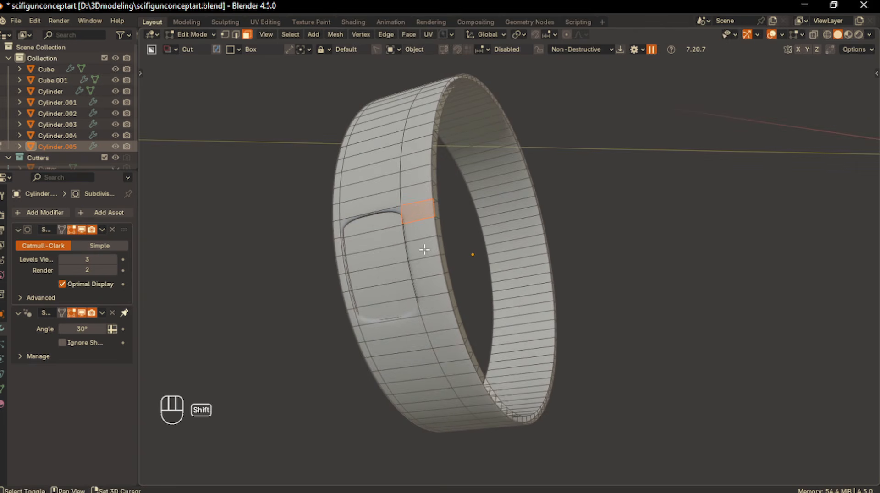
pyautogui.keyDown('shift'); pyautogui.click(425, 249); pyautogui.keyUp('shift')
pyautogui.scroll(4, 428, 277)
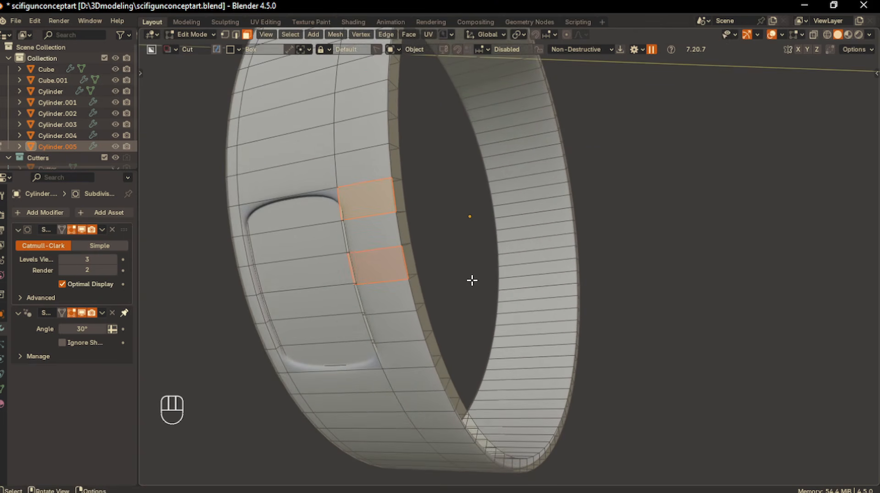
pyautogui.press('i')
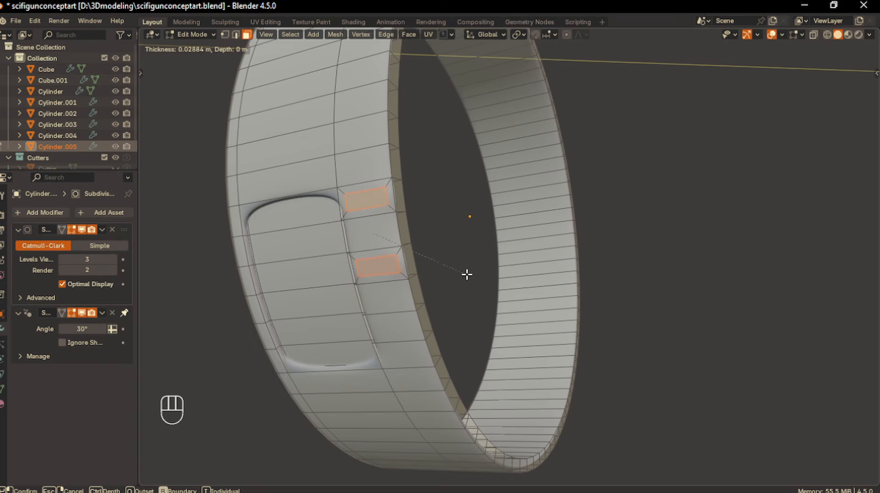
pyautogui.click(467, 274)
# - Extrude the two inset faces outward along their normals by 0.0193 m
pyautogui.moveTo(467, 275); pyautogui.dragTo(454, 273, button='middle')
pyautogui.hotkey('alt', 'e')
pyautogui.click(455, 278)
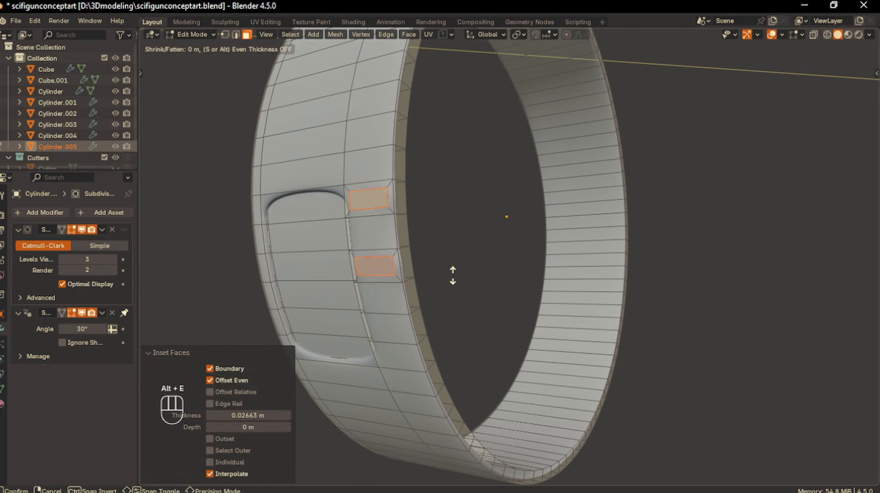
pyautogui.click(452, 275)
# - Add two support loops through the raised blocks, slid towards their opposite ends by factors -0.829 and about 0.75
pyautogui.moveTo(344, 275); pyautogui.dragTo(407, 269, button='middle')
pyautogui.scroll(1, 419, 265)
pyautogui.hotkey('ctrl', 'r')
pyautogui.click(408, 269)
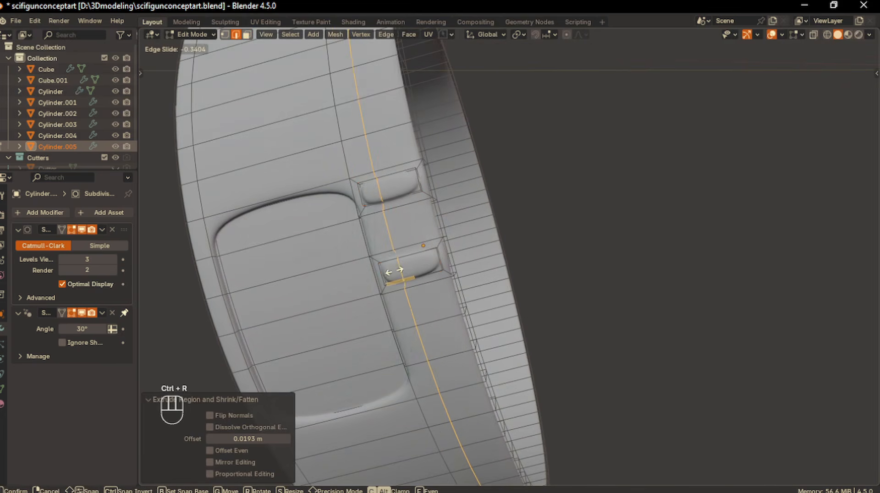
pyautogui.click(420, 270)
pyautogui.hotkey('ctrl', 'r')
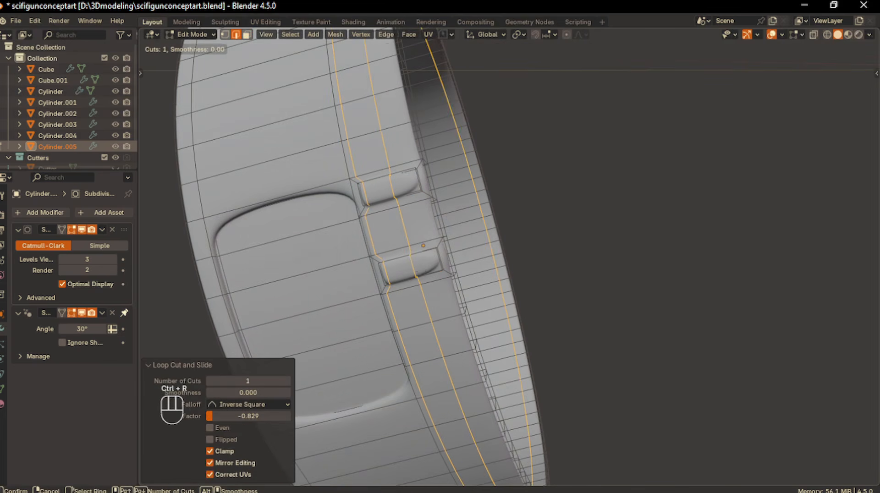
pyautogui.click(422, 272)
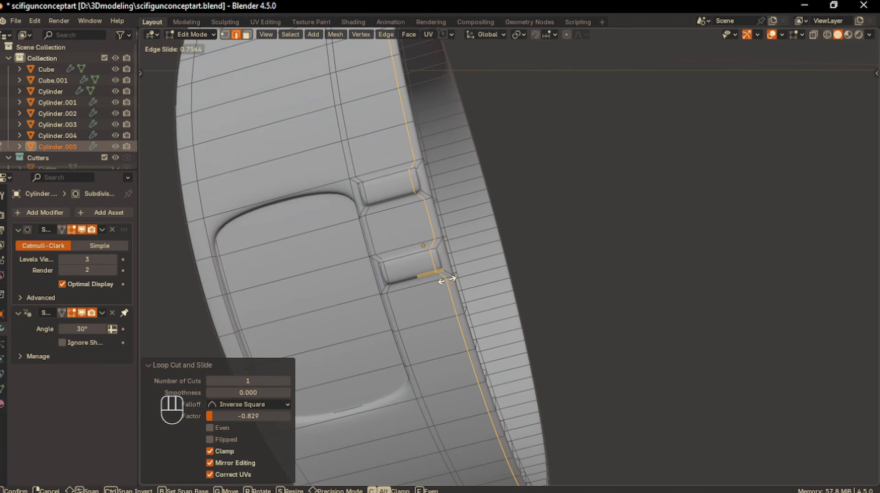
pyautogui.click(447, 279)
# - Add a centred edge loop around the outer wall through the recessed panel and bevel it 0.11 m wide
pyautogui.press('Tab')
pyautogui.press('KP_Decimal')
pyautogui.moveTo(696, 277)
pyautogui.mouseDown(button='middle')
pyautogui.moveTo(505, 305)
pyautogui.moveTo(501, 277)
pyautogui.mouseUp(button='middle')
pyautogui.press('Tab')
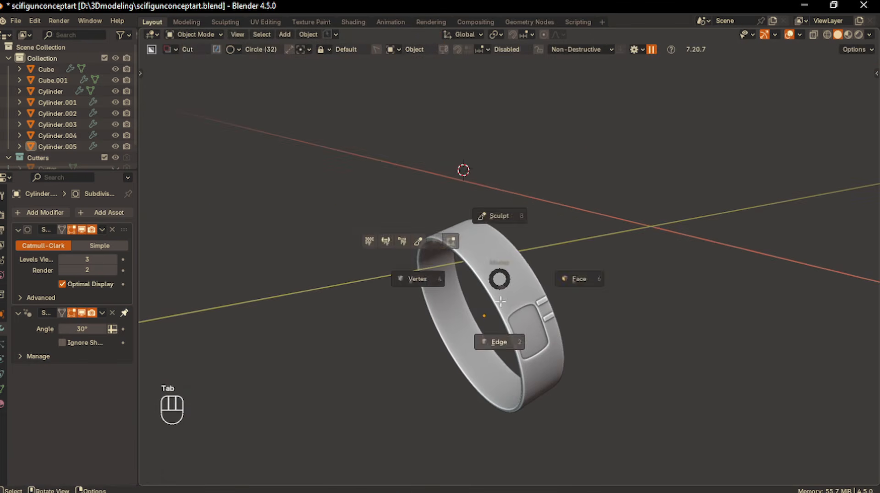
pyautogui.hotkey('ctrl', 'r')
pyautogui.click(523, 308)
pyautogui.rightClick(553, 321)
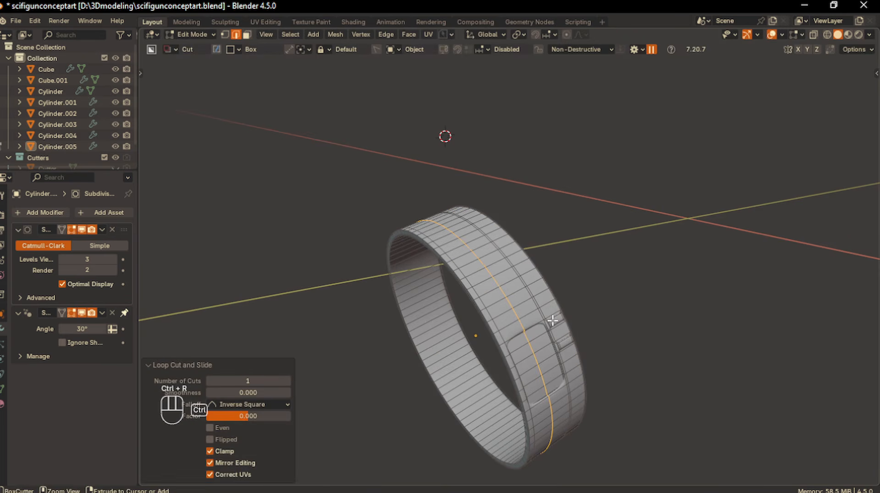
pyautogui.hotkey('ctrl', 'b')
pyautogui.click(541, 304)
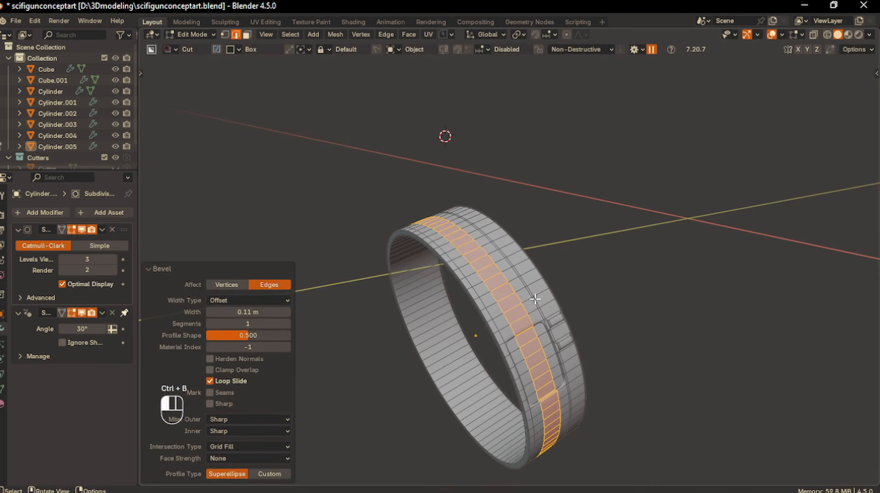
# - Switch to face selection, clear the beveled band's selection and turn to the plain opposite side of the ring
pyautogui.press('3')
pyautogui.click(508, 303)
pyautogui.moveTo(399, 299); pyautogui.dragTo(320, 328, button='middle')
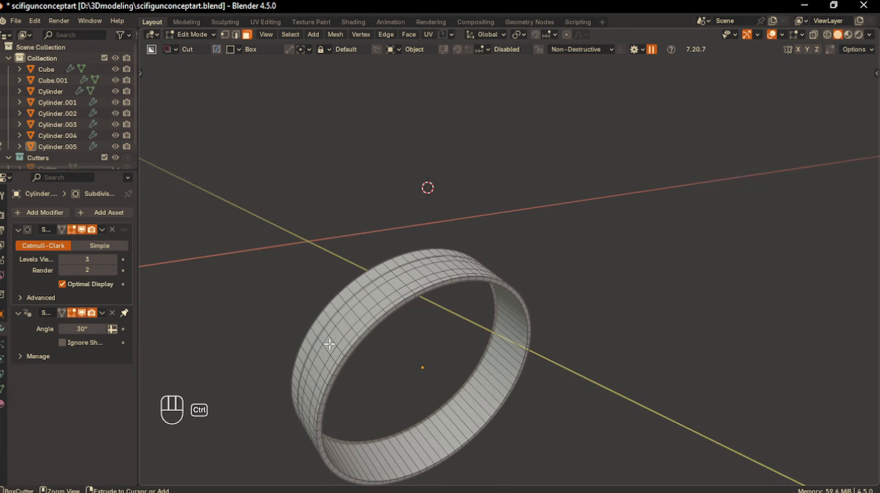
# - Inset a narrow face strip on the ring's outer band by about 0.045 m and extrude it inward about 0.054 m along normals
pyautogui.keyDown('ctrl'); pyautogui.click(385, 326); pyautogui.keyUp('ctrl')
pyautogui.moveTo(385, 326); pyautogui.dragTo(480, 315, button='middle')
pyautogui.press('i')
pyautogui.click(527, 317)
pyautogui.hotkey('alt', 'e')
pyautogui.click(480, 316)
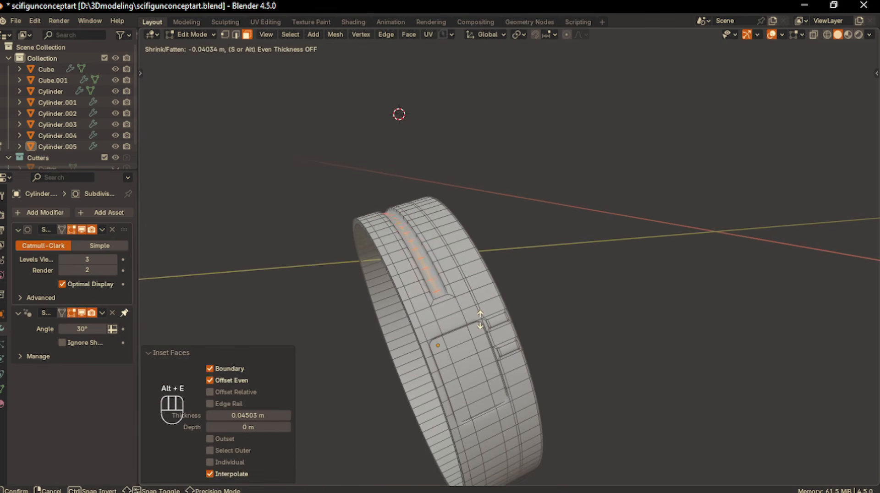
pyautogui.click(480, 319)
# - Add a loop cut at the new groove and a centred loop cut running around the ring's outer band
pyautogui.moveTo(480, 319); pyautogui.dragTo(472, 338, button='middle')
pyautogui.hotkey('ctrl', 'r')
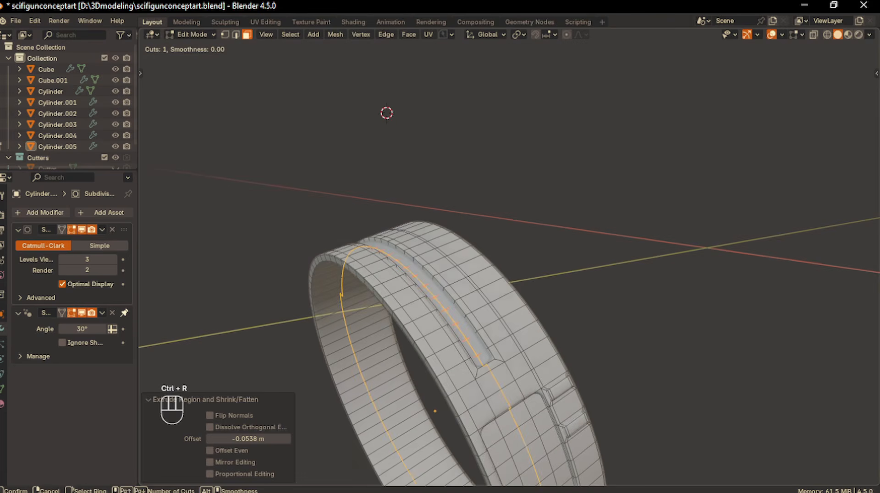
pyautogui.click(476, 338)
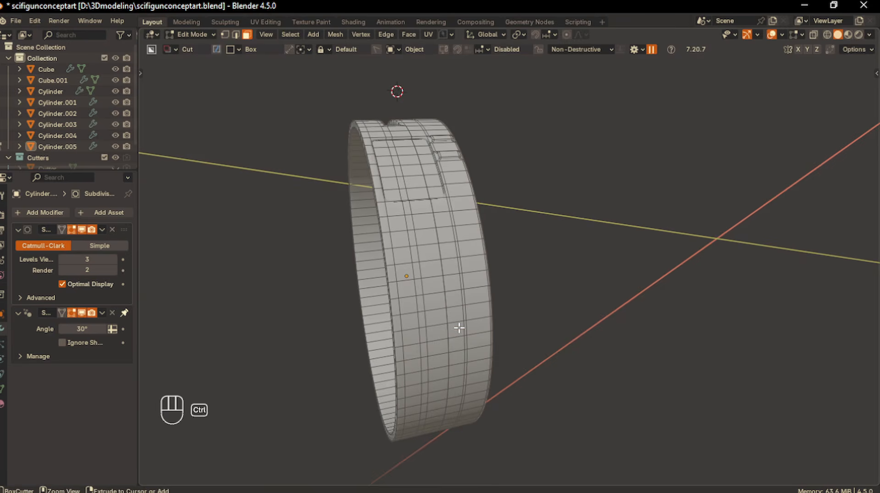
pyautogui.hotkey('ctrl', 'r')
pyautogui.click(456, 308)
pyautogui.rightClick(453, 296)
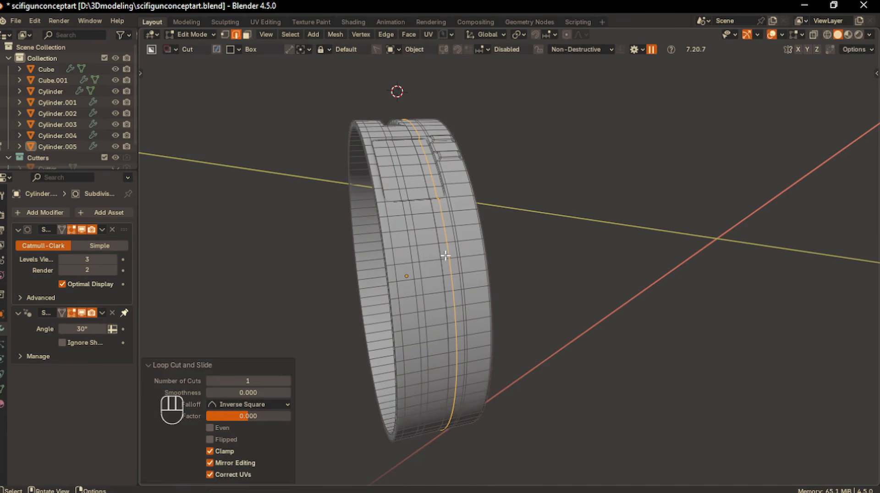
# - Extrude two parallel narrow face strips below the rectangular panel inward about 0.083 m along normals
pyautogui.press('3')
pyautogui.keyDown('shift'); pyautogui.moveTo(403, 266); pyautogui.dragTo(399, 238, button='middle'); pyautogui.keyUp('shift')
pyautogui.click(424, 216)
pyautogui.moveTo(415, 356); pyautogui.dragTo(413, 304, button='middle')
pyautogui.keyDown('ctrl'); pyautogui.click(414, 462); pyautogui.keyUp('ctrl')
pyautogui.moveTo(414, 462); pyautogui.dragTo(493, 406, button='middle')
pyautogui.keyDown('shift'); pyautogui.click(460, 270); pyautogui.keyUp('shift')
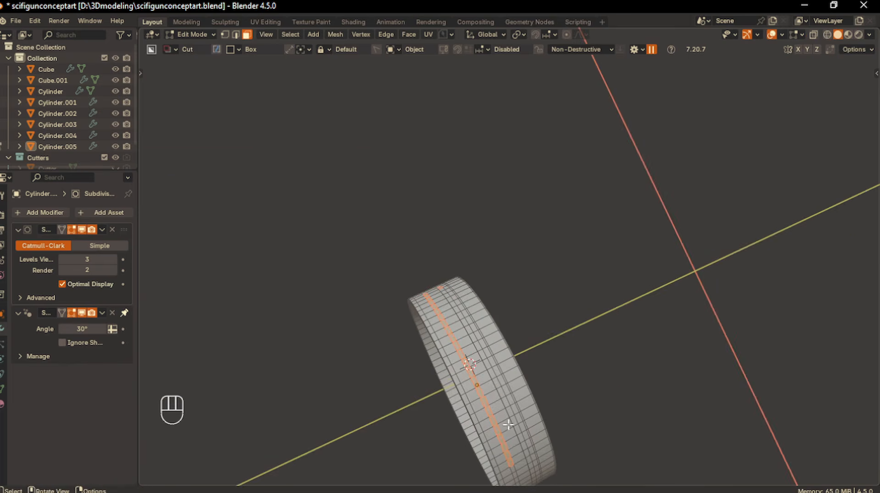
pyautogui.keyDown('ctrl'); pyautogui.click(528, 455); pyautogui.keyUp('ctrl')
pyautogui.moveTo(535, 433); pyautogui.dragTo(544, 366, button='middle')
pyautogui.scroll(2, 531, 389)
pyautogui.hotkey('alt', 'e')
pyautogui.click(546, 366)
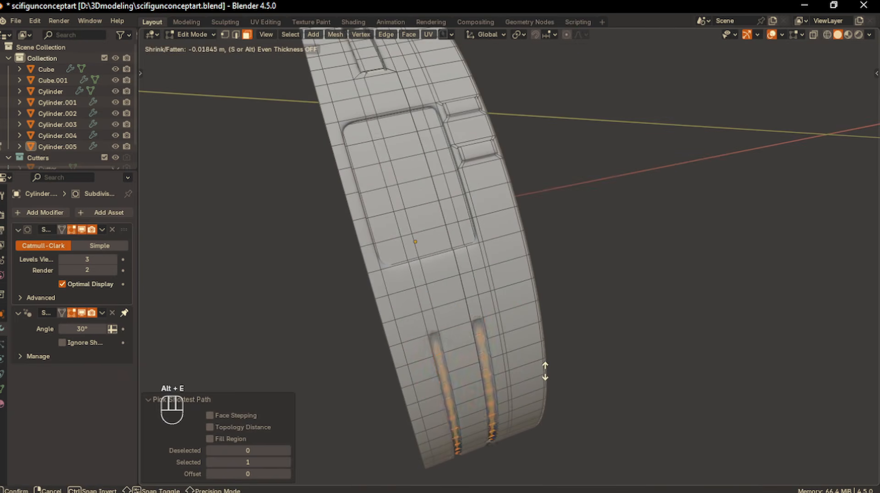
pyautogui.click(545, 373)
# - Try a supporting loop cut across the band near the ends of the two grooves, and undo it
pyautogui.hotkey('ctrl', 'r')
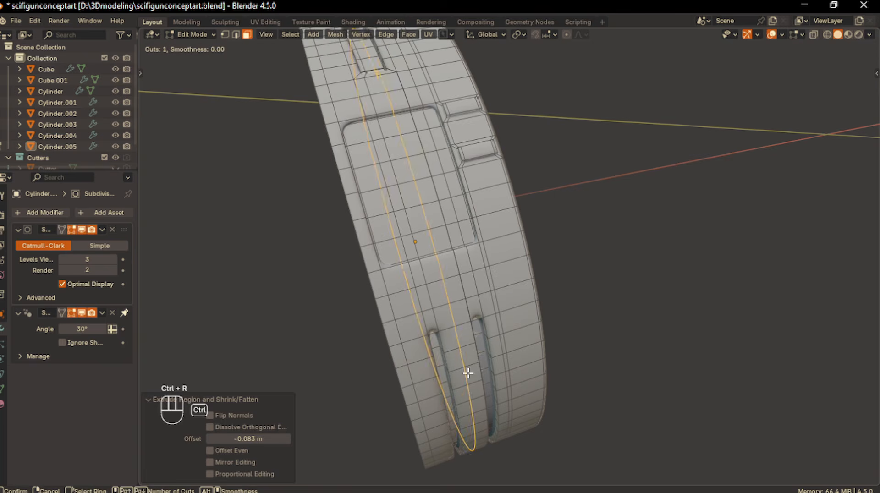
pyautogui.click(406, 347)
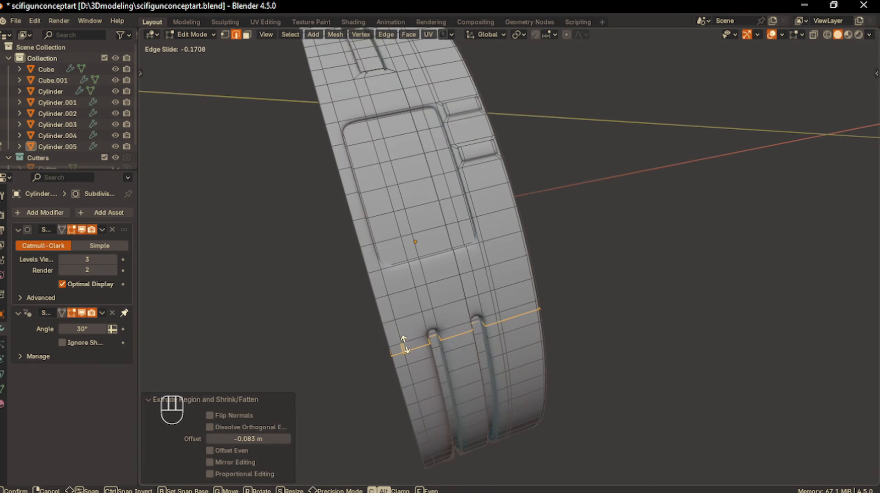
pyautogui.click(404, 345)
pyautogui.press('Tab')
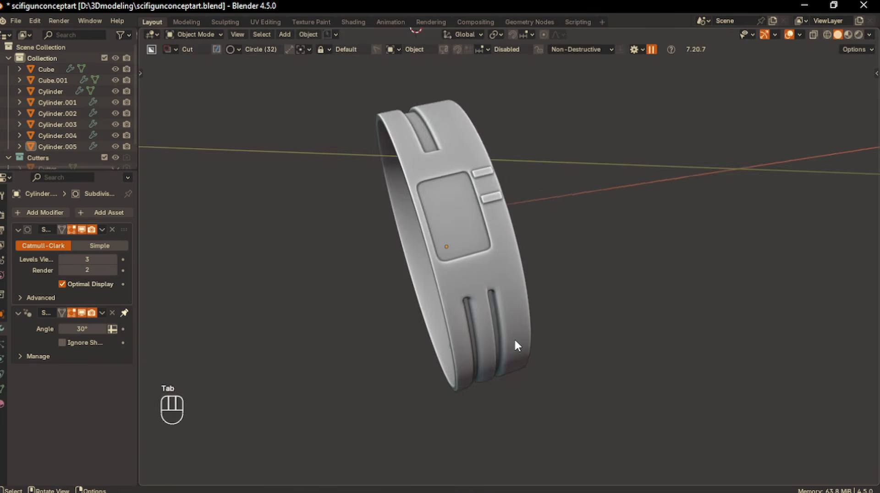
pyautogui.scroll(5, 509, 340)
pyautogui.hotkey('ctrl', 'z')
pyautogui.hotkey('ctrl', 'z')
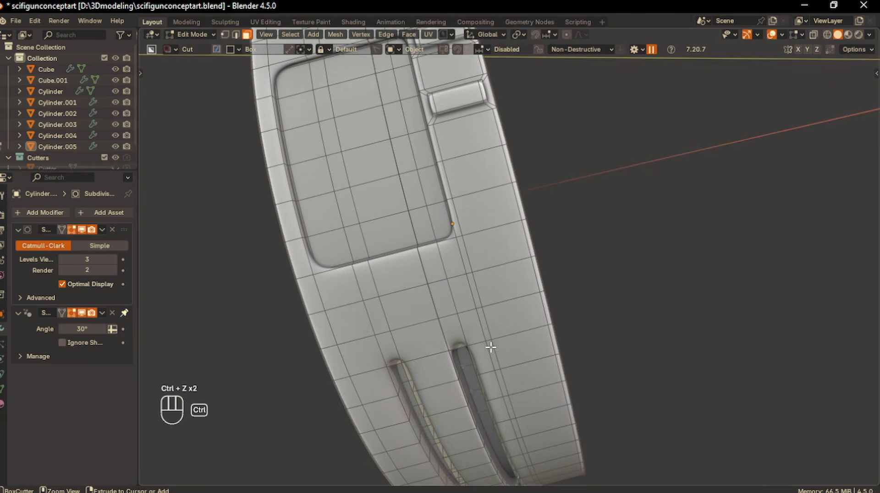
# - Add a loop cut across the band just outside the ends of the two grooves, with a slide factor of about 0.375
pyautogui.hotkey('ctrl', 'r')
pyautogui.click(450, 332)
pyautogui.click(452, 337)
pyautogui.press('Tab')
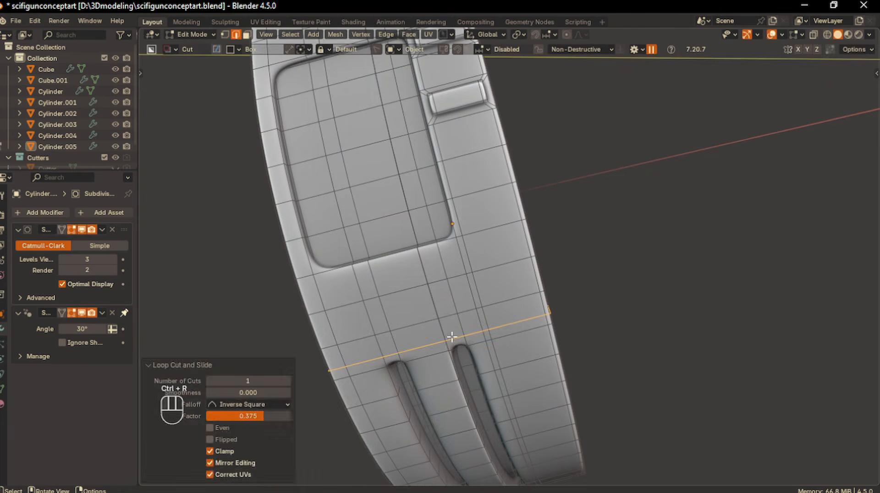
pyautogui.scroll(-5, 457, 306)
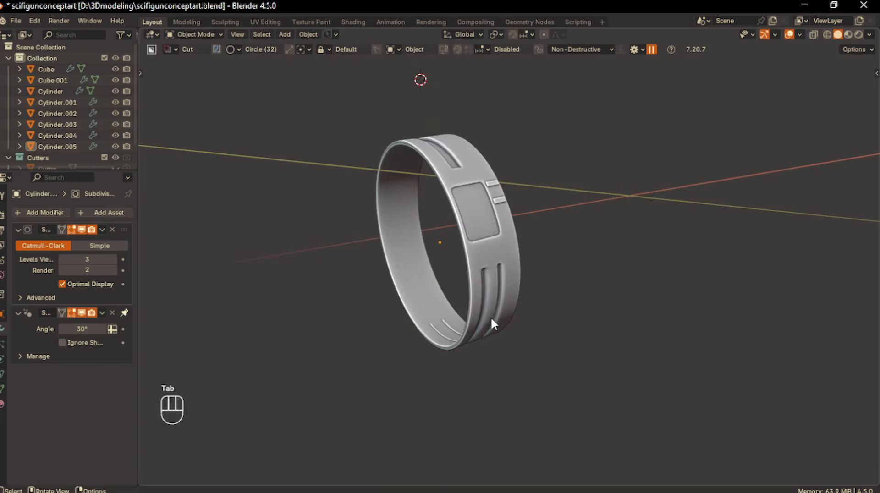
# - Slide the new crosswise edge loop along the band near the ends of the two grooves
pyautogui.press('Tab')
pyautogui.scroll(5, 472, 320)
pyautogui.press('g')
pyautogui.press('g')
pyautogui.click(469, 316)
pyautogui.press('Tab')
pyautogui.scroll(-5, 467, 275)
pyautogui.moveTo(467, 283)
pyautogui.mouseDown(button='middle')
pyautogui.moveTo(444, 324)
pyautogui.moveTo(520, 294)
pyautogui.moveTo(476, 288)
pyautogui.mouseUp(button='middle')
pyautogui.hotkey('ctrl', 'z')
pyautogui.scroll(-3, 442, 319)
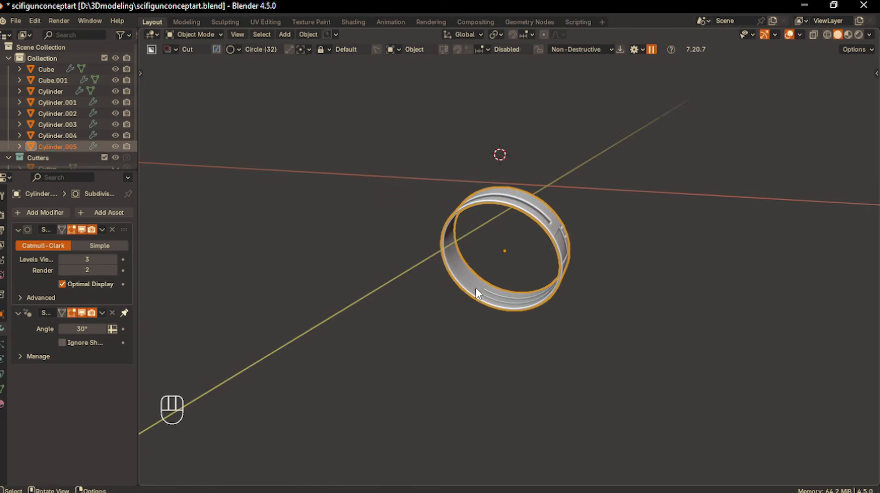
# - Mirror the ring across the X axis with Bisect and bring the whole gun back into a side view
pyautogui.press('KP_1')
pyautogui.hotkey('alt', 'x')
pyautogui.moveTo(410, 306); pyautogui.dragTo(304, 315, button='middle')
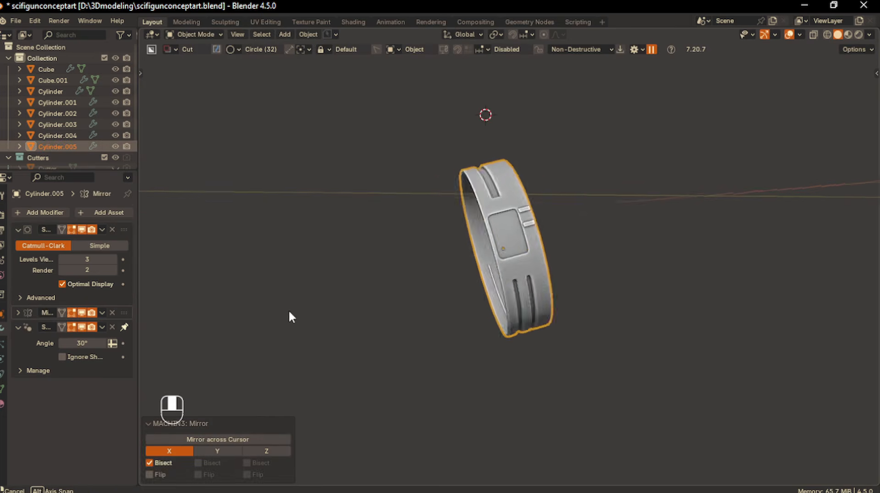
pyautogui.press('KP_Divide')
pyautogui.moveTo(492, 307); pyautogui.dragTo(404, 335, button='middle')
pyautogui.click(340, 350)
pyautogui.press('KP_1')
pyautogui.press('KP_3')
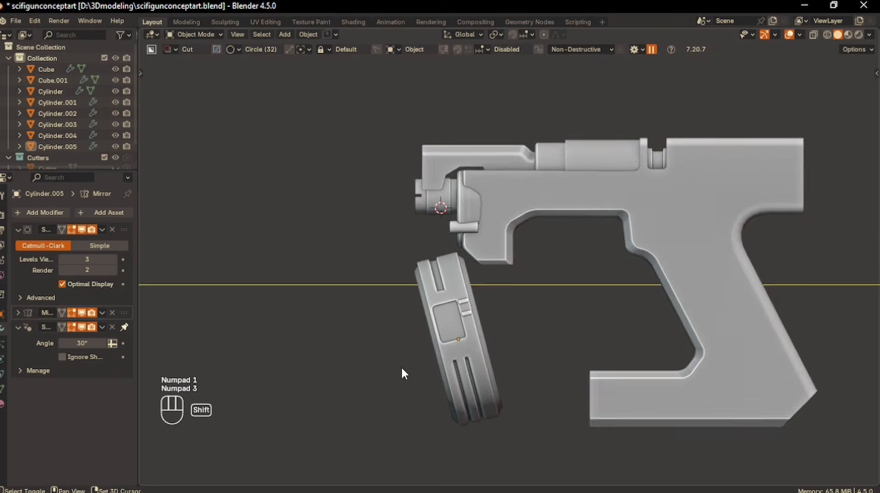
# - Move a short rim face strip below the small raised tabs about 0.10 m along local Z, using proportional editing with a size of about 0.12 m
pyautogui.keyDown('shift'); pyautogui.moveTo(402, 370); pyautogui.dragTo(421, 352, button='middle'); pyautogui.keyUp('shift')
pyautogui.moveTo(486, 347); pyautogui.dragTo(481, 322, button='middle')
pyautogui.click(501, 354)
pyautogui.press('Tab')
pyautogui.scroll(5, 477, 373)
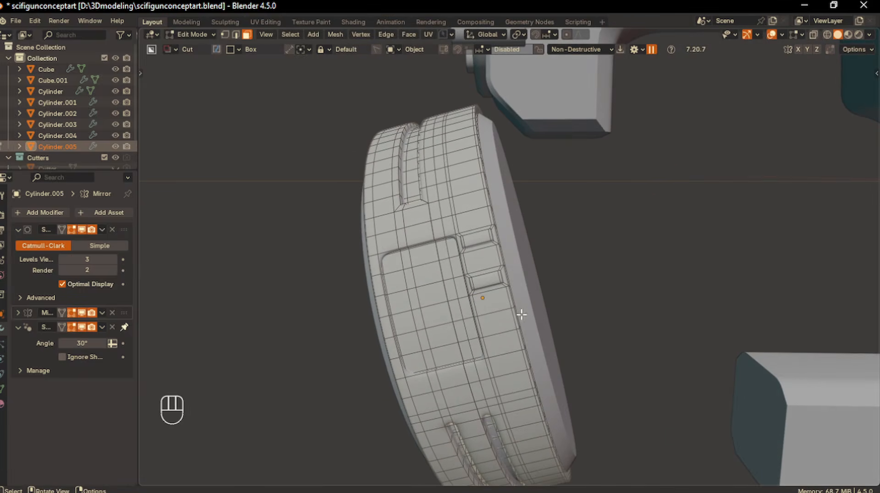
pyautogui.moveTo(527, 372); pyautogui.dragTo(510, 345, button='middle')
pyautogui.keyDown('ctrl'); pyautogui.click(554, 353); pyautogui.keyUp('ctrl')
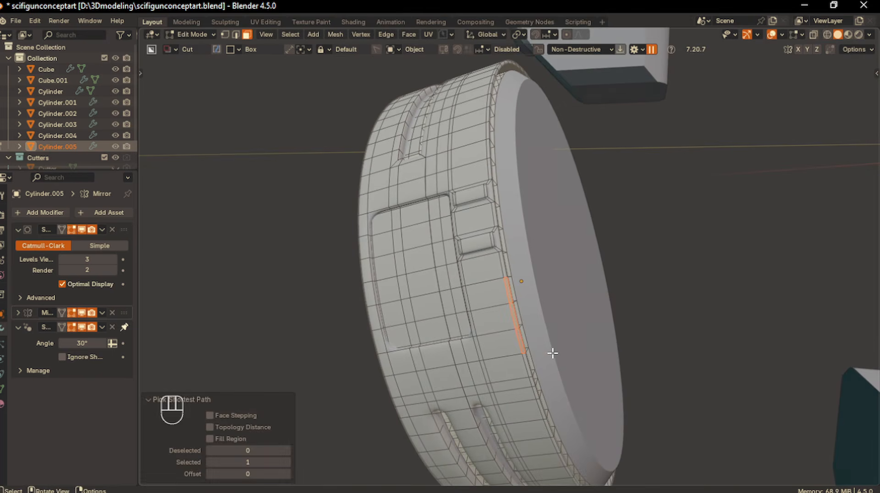
pyautogui.press('o')
pyautogui.press('g')
pyautogui.scroll(11, 552, 353)
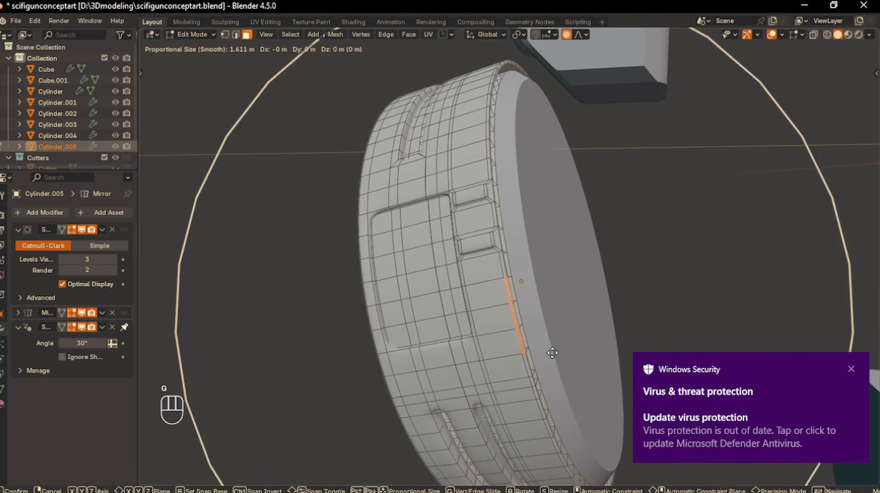
pyautogui.press('g')
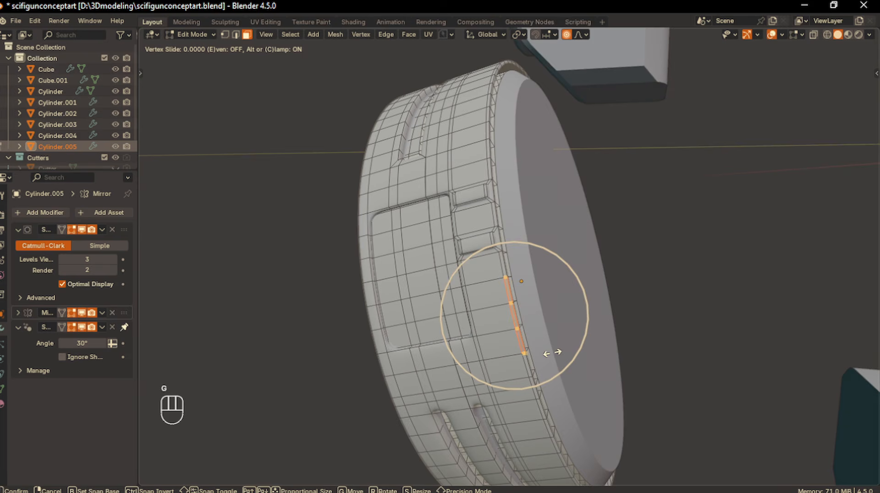
pyautogui.press('g')
pyautogui.scroll(7, 553, 353)
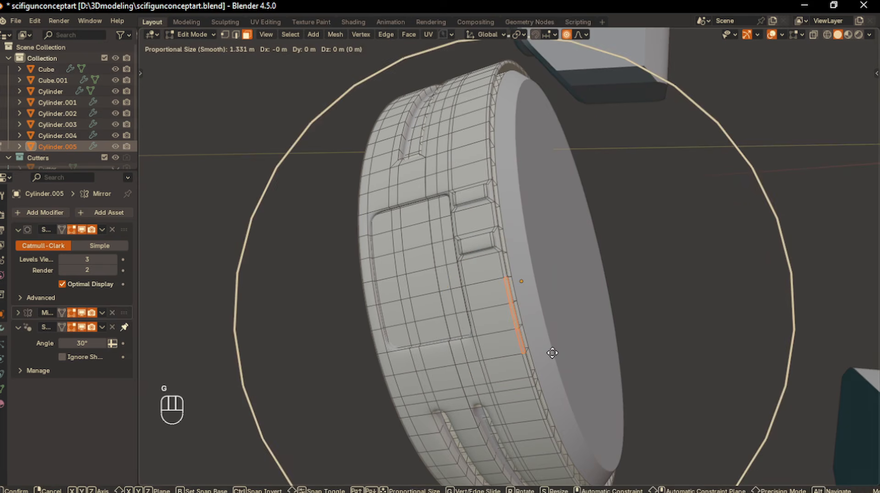
pyautogui.press('x')
pyautogui.press('y')
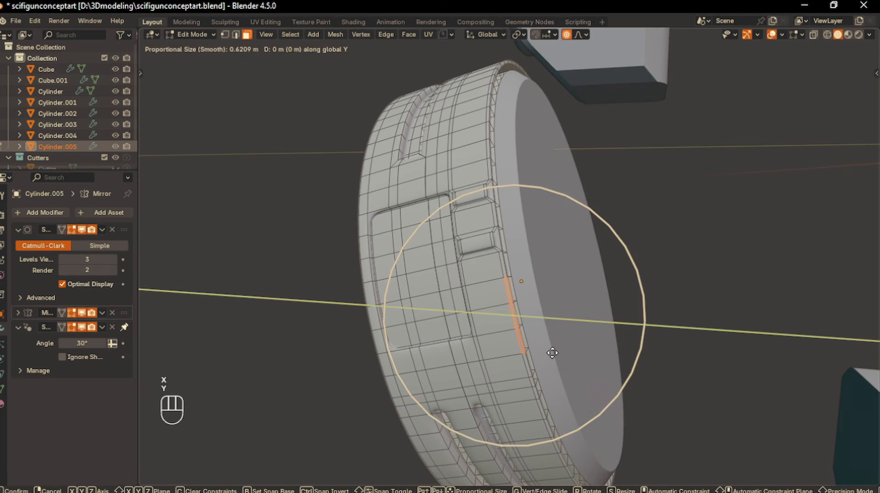
pyautogui.press('y')
pyautogui.press('x')
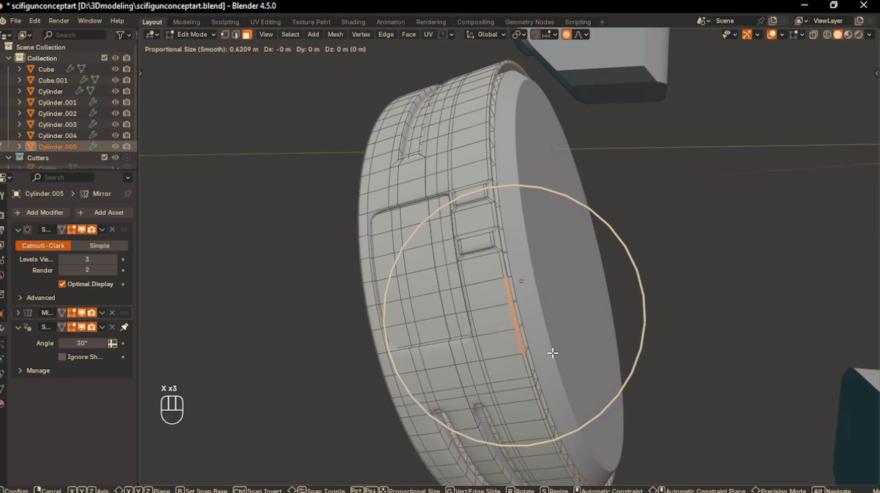
pyautogui.press('z')
pyautogui.press('z')
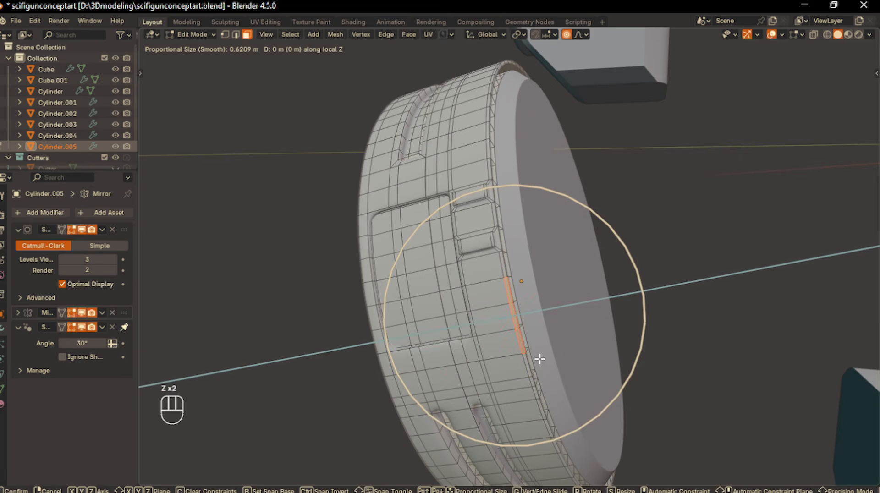
pyautogui.scroll(-7, 540, 359)
pyautogui.scroll(8, 540, 359)
pyautogui.scroll(-9, 540, 359)
pyautogui.scroll(2, 540, 359)
pyautogui.scroll(20, 540, 359)
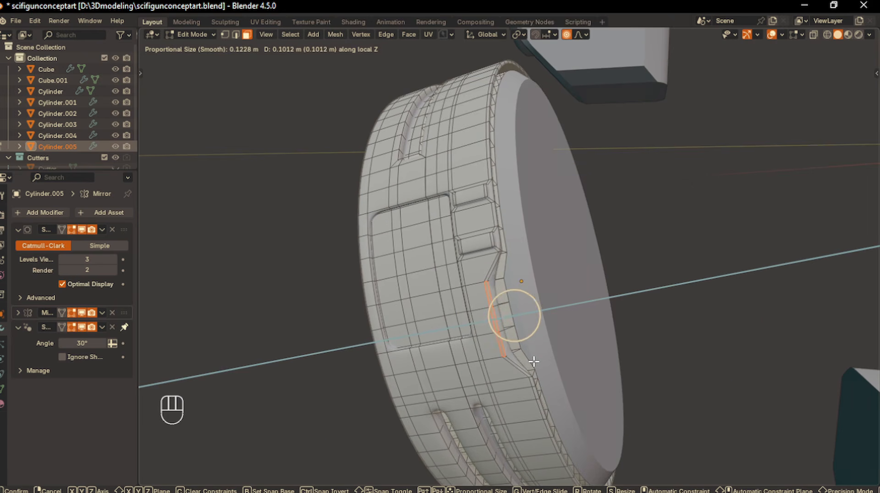
pyautogui.click(535, 362)
# - Move a short run of edges on the opposite rim about -0.08 m along local Z, with a proportional size of about 0.18 m
pyautogui.press('Tab')
pyautogui.moveTo(537, 323); pyautogui.dragTo(665, 365, button='middle')
pyautogui.click(626, 378)
pyautogui.press('Tab')
pyautogui.click(468, 393)
pyautogui.moveTo(467, 393); pyautogui.dragTo(466, 341, button='middle')
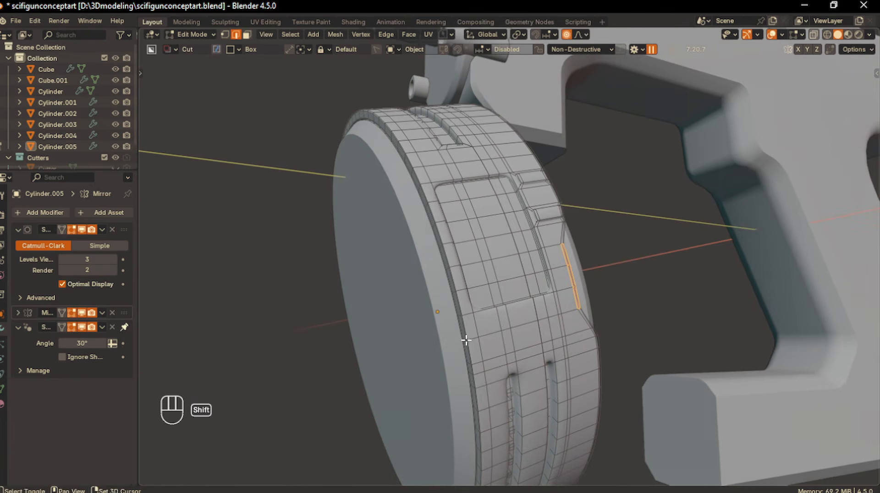
pyautogui.keyDown('ctrl'); pyautogui.click(492, 384); pyautogui.keyUp('ctrl')
pyautogui.press('g')
pyautogui.press('z')
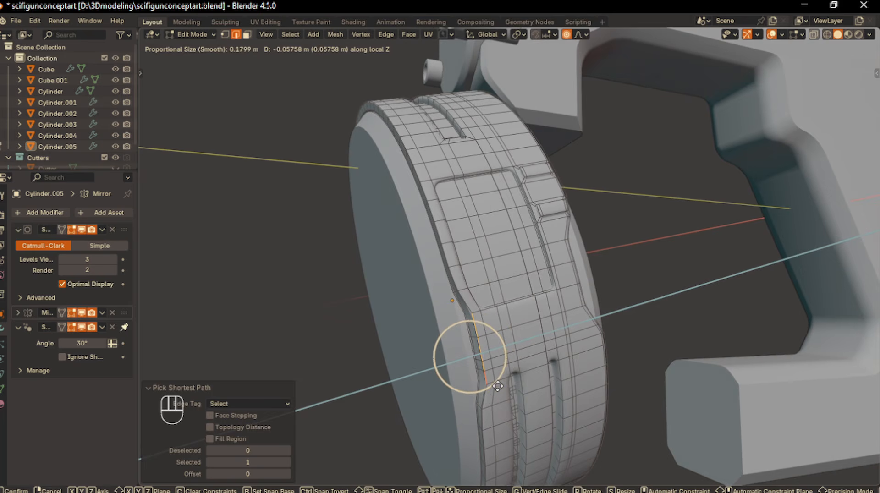
pyautogui.press('z')
pyautogui.press('z')
pyautogui.press('z')
pyautogui.press('z')
pyautogui.press('z')
pyautogui.press('z')
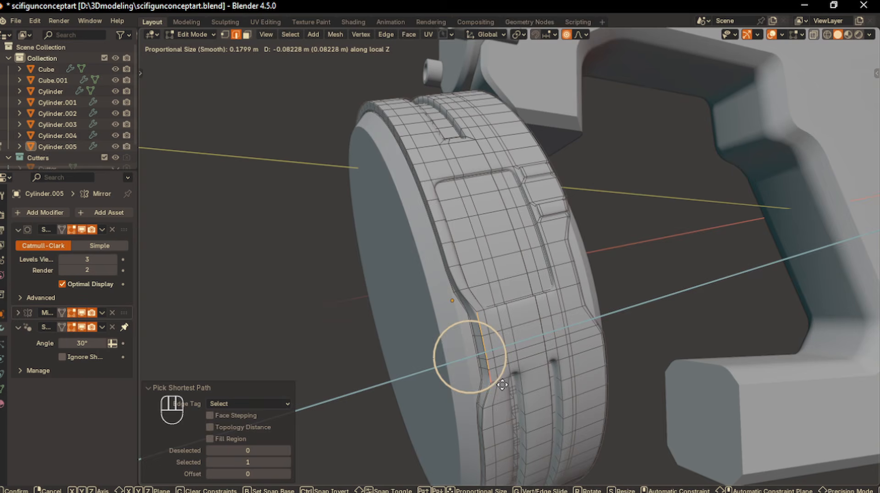
pyautogui.click(502, 385)
pyautogui.press('Tab')
# - Add a loop cut around the ring's rim beside the notch, slid by about 0.2
pyautogui.click(499, 344)
pyautogui.moveTo(500, 373); pyautogui.dragTo(545, 421, button='middle')
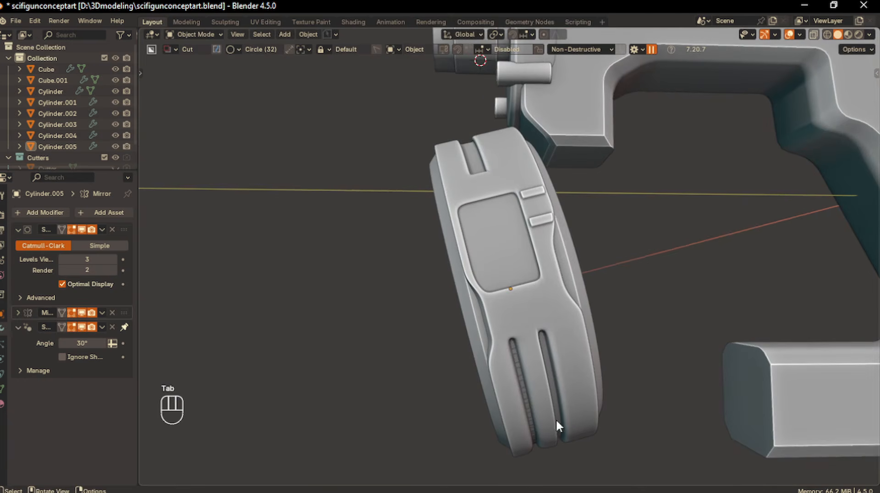
pyautogui.moveTo(576, 368); pyautogui.dragTo(533, 383, button='middle')
pyautogui.scroll(2, 569, 379)
pyautogui.press('Tab')
pyautogui.click(633, 378)
pyautogui.moveTo(633, 374); pyautogui.dragTo(605, 372, button='middle')
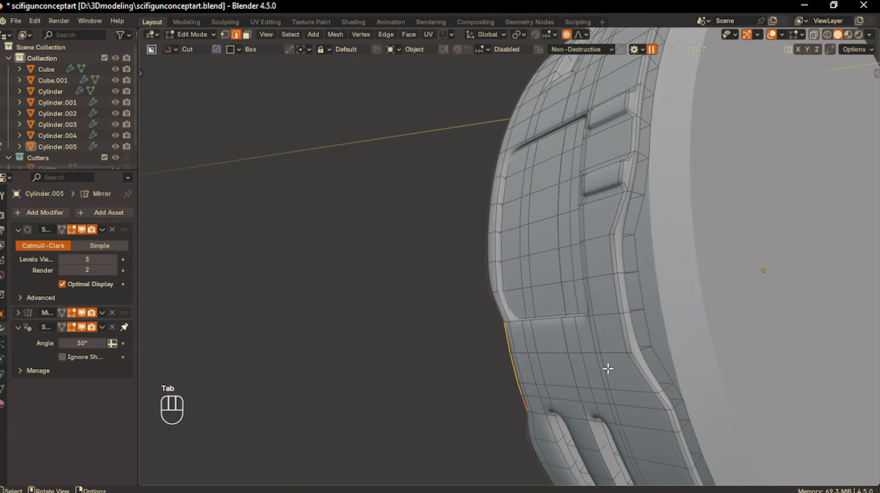
pyautogui.hotkey('ctrl', 'r')
pyautogui.click(637, 309)
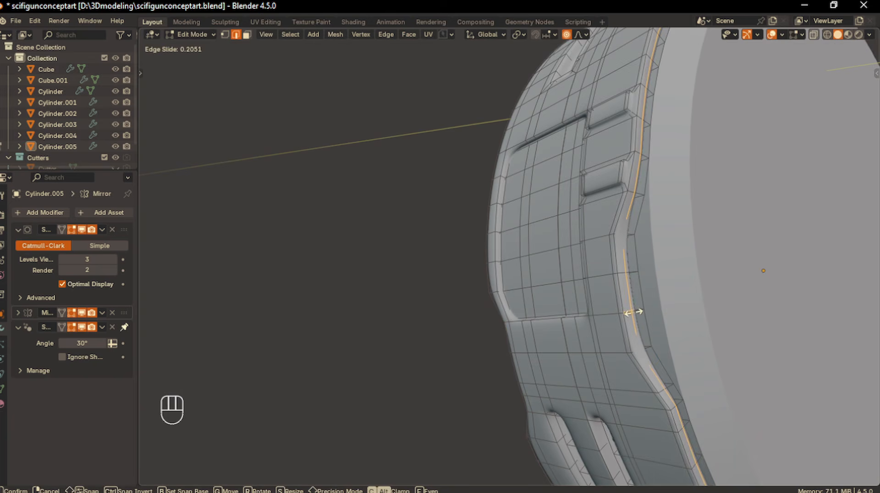
pyautogui.click(633, 312)
pyautogui.press('Tab')
pyautogui.click(635, 250)
# - Check the ring against the whole gun and save the file
pyautogui.scroll(-2, 659, 332)
pyautogui.moveTo(659, 332); pyautogui.dragTo(514, 305, button='middle')
pyautogui.scroll(-3, 598, 345)
pyautogui.press('KP_1')
pyautogui.press('KP_3')
pyautogui.hotkey('ctrl', 's')
# - Select the faces of the ring's rounded rectangular panel and inset them by about 0.013 m
pyautogui.click(650, 333)
pyautogui.press('Tab')
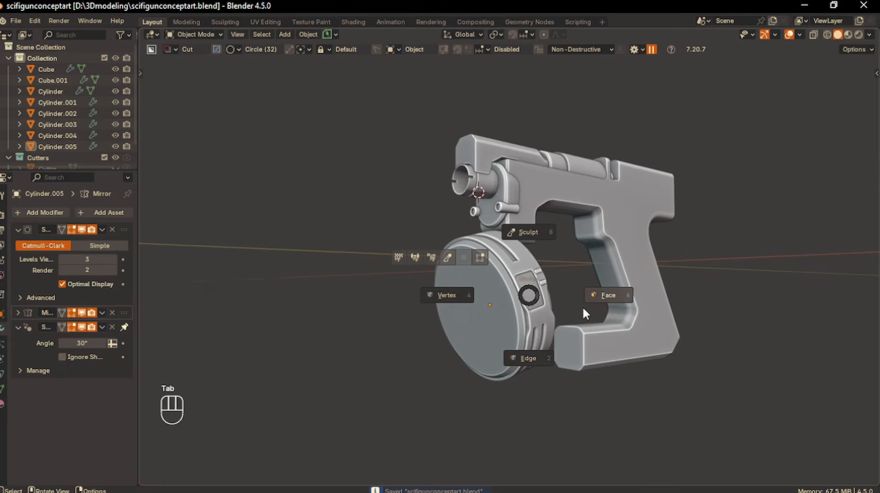
pyautogui.click(585, 314)
pyautogui.scroll(5, 514, 304)
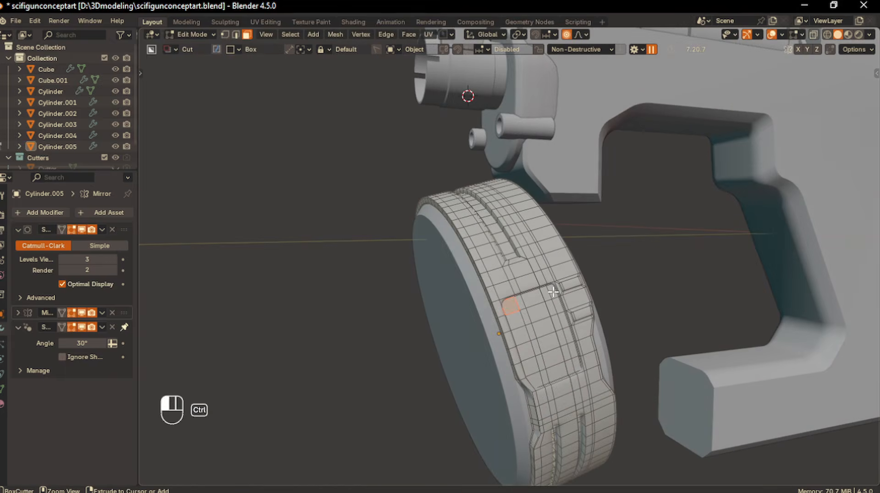
pyautogui.keyDown('ctrl'); pyautogui.click(553, 292); pyautogui.keyUp('ctrl')
pyautogui.keyDown('shift'); pyautogui.click(556, 324); pyautogui.keyUp('shift')
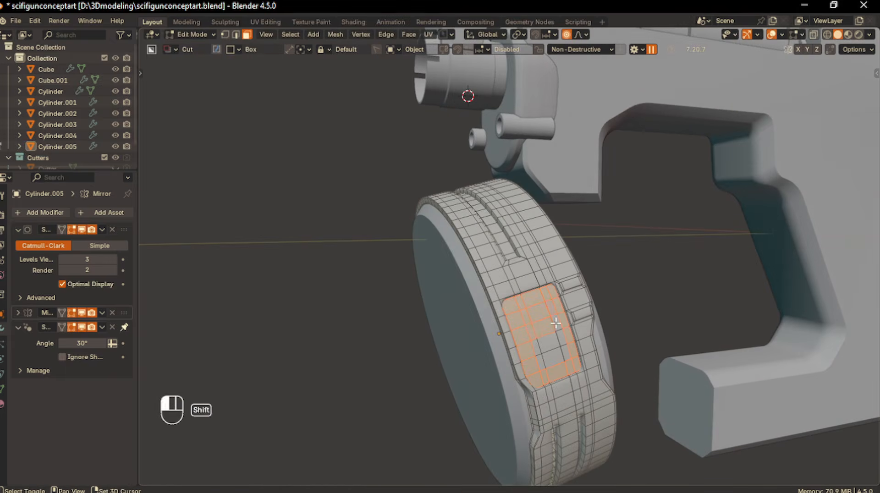
pyautogui.keyDown('ctrl'); pyautogui.click(542, 347); pyautogui.keyUp('ctrl')
pyautogui.keyDown('ctrl'); pyautogui.click(555, 359); pyautogui.keyUp('ctrl')
pyautogui.scroll(4, 568, 344)
pyautogui.press('i')
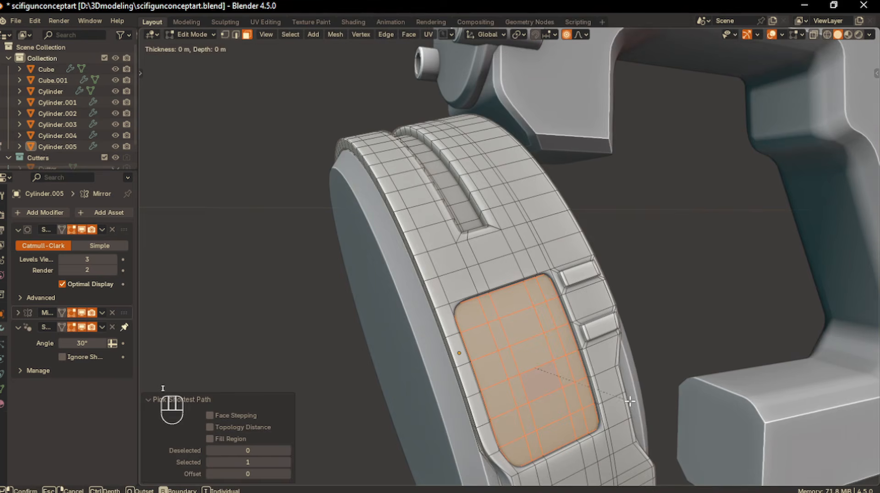
pyautogui.click(627, 402)
# - Extrude the inset panel faces about 0.033 m along their normals, extrude them once more in place, and leave mesh editing
pyautogui.moveTo(560, 399); pyautogui.dragTo(576, 403, button='middle')
pyautogui.hotkey('alt', 'e')
pyautogui.click(576, 398)
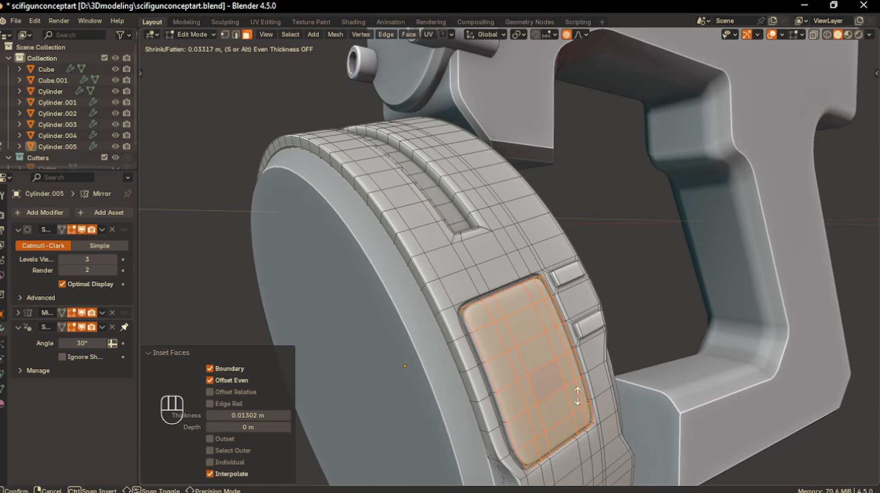
pyautogui.click(579, 396)
pyautogui.moveTo(579, 396); pyautogui.dragTo(586, 395, button='middle')
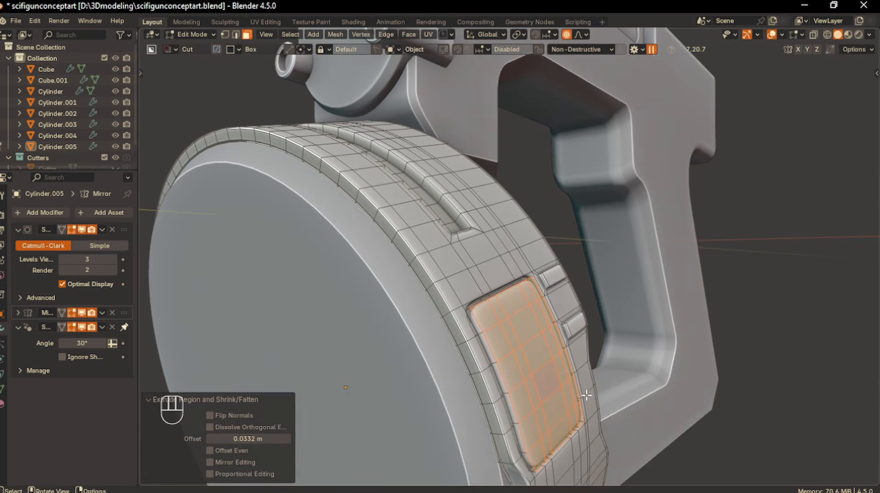
pyautogui.press('e')
pyautogui.rightClick(586, 395)
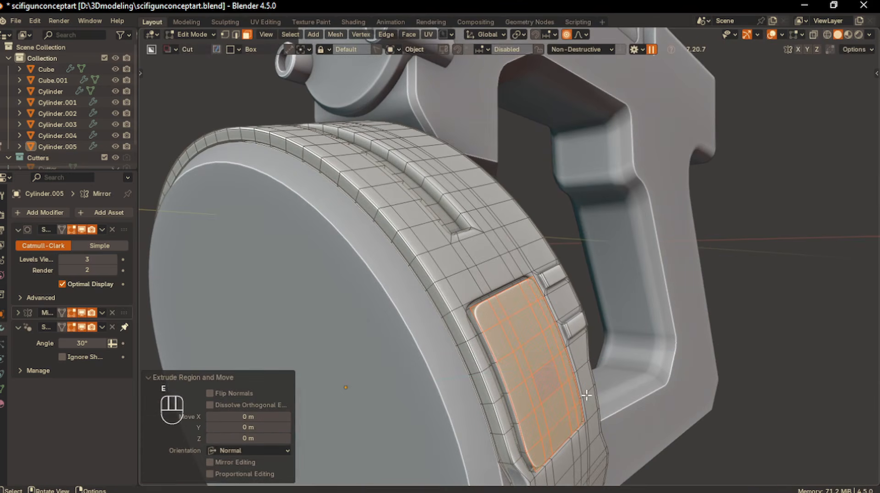
pyautogui.press('Tab')
pyautogui.click(579, 363)
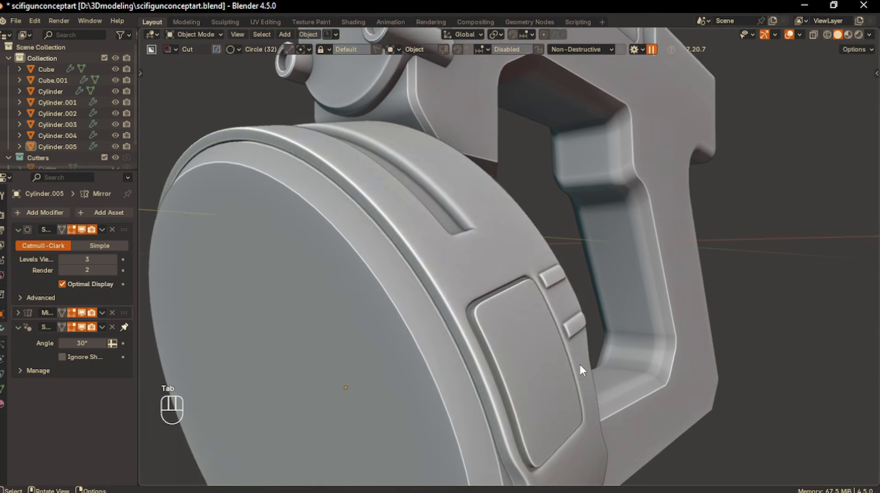
# - Apply the Mirror modifier on the ring around the drum
pyautogui.scroll(-2, 580, 365)
pyautogui.moveTo(579, 365); pyautogui.dragTo(517, 371, button='middle')
pyautogui.scroll(-4, 484, 343)
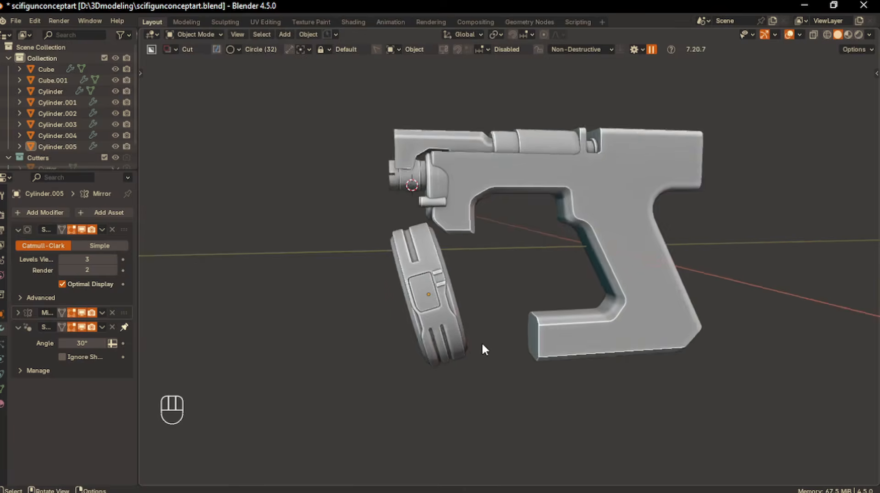
pyautogui.press('KP_1')
pyautogui.press('KP_3')
pyautogui.hotkey('ctrl', 'a')
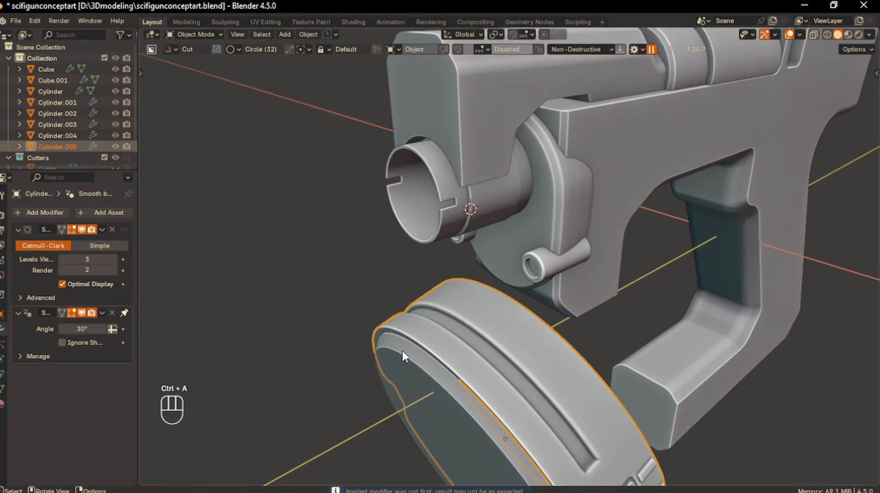
# - Select a two-face-wide strip across the top of the ring beneath the barrel and extrude it upward
pyautogui.scroll(-2, 403, 352)
pyautogui.moveTo(403, 352); pyautogui.dragTo(420, 343, button='middle')
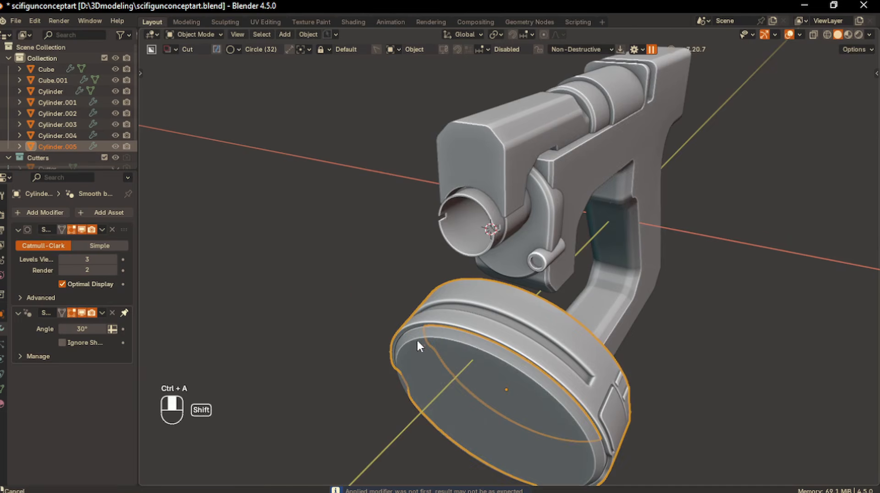
pyautogui.keyDown('shift'); pyautogui.moveTo(525, 358); pyautogui.dragTo(491, 332, button='middle'); pyautogui.keyUp('shift')
pyautogui.press('Tab')
pyautogui.click(524, 334)
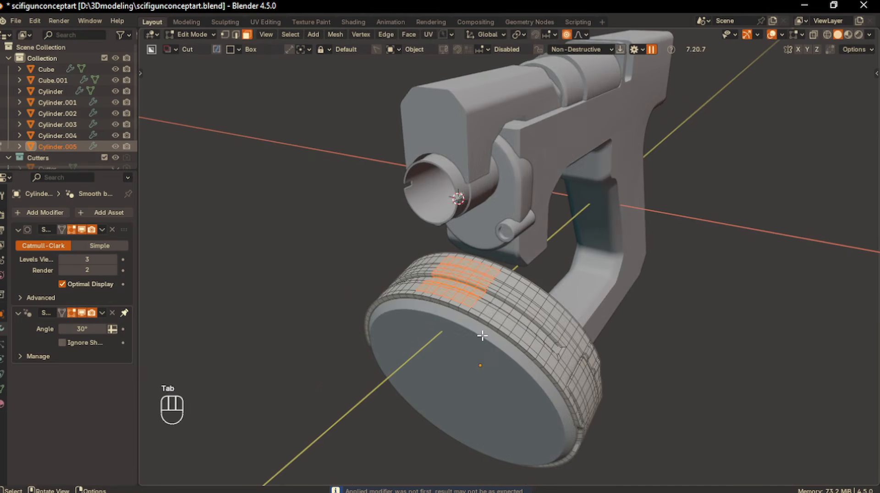
pyautogui.scroll(3, 452, 317)
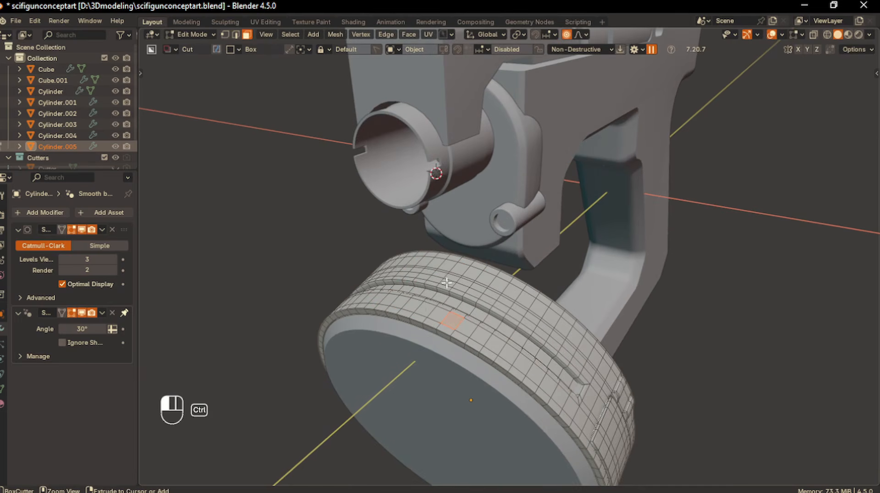
pyautogui.keyDown('ctrl'); pyautogui.click(445, 286); pyautogui.keyUp('ctrl')
pyautogui.click(481, 279)
pyautogui.keyDown('ctrl'); pyautogui.click(449, 309); pyautogui.keyUp('ctrl')
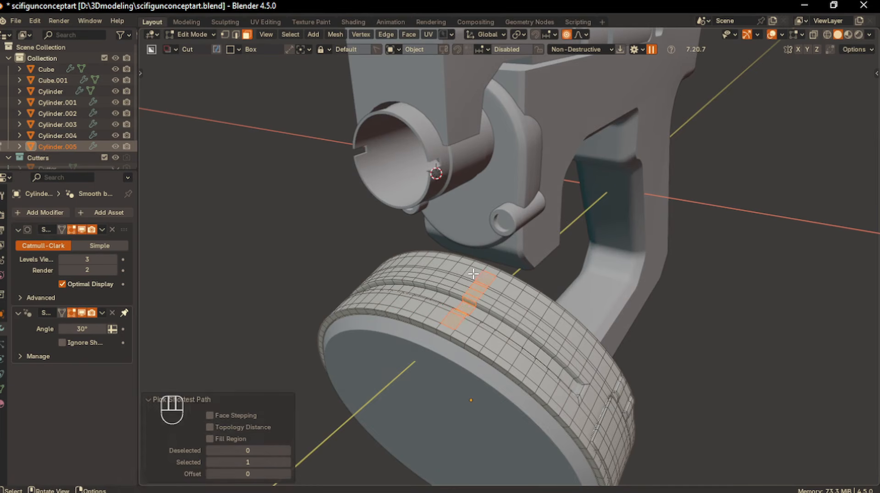
pyautogui.keyDown('ctrl'); pyautogui.click(458, 342); pyautogui.keyUp('ctrl')
pyautogui.moveTo(459, 342); pyautogui.dragTo(481, 330, button='middle')
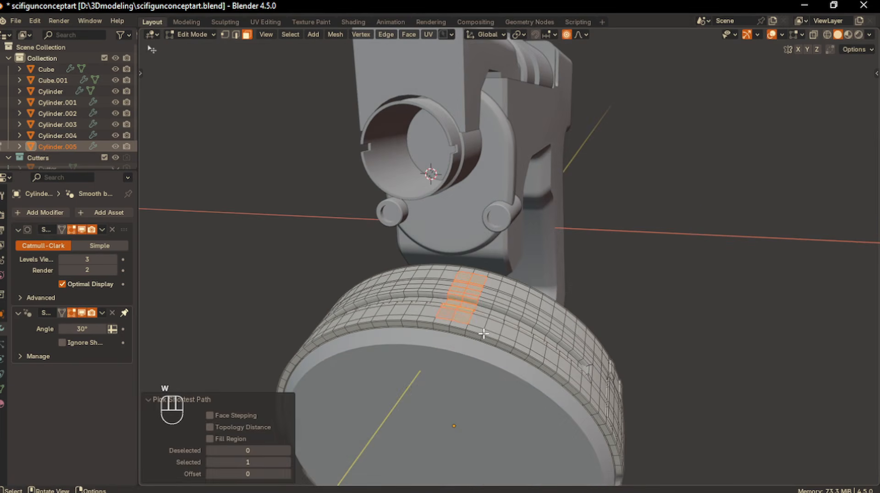
pyautogui.press('e')
pyautogui.click(482, 308)
# - Flatten the extruded strip by scaling it to 0 along global Z with a proportional size of about 0.149
pyautogui.moveTo(483, 308); pyautogui.dragTo(471, 306, button='middle')
pyautogui.press('s')
pyautogui.press('z')
pyautogui.press('0')
pyautogui.click(473, 312)
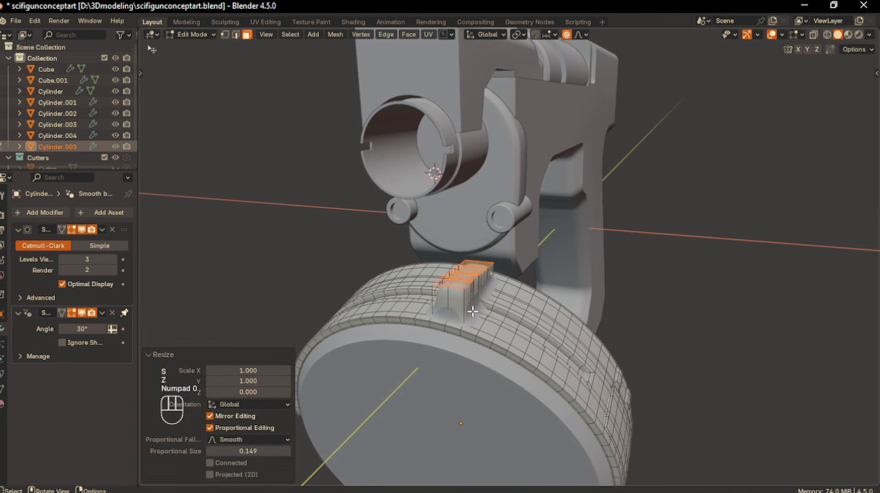
# - Merge the flattened top faces into a single face and inset it by 0 m
pyautogui.press('f')
pyautogui.press('i')
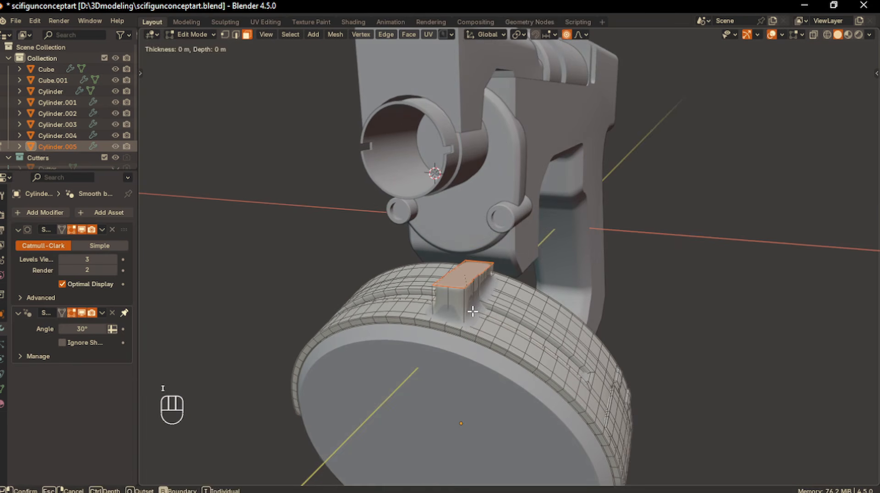
pyautogui.click(473, 312)
# - Raise the post's top face about 0.185 m and shift it about 0.01 m along Y, using proportional editing
pyautogui.press('KP_1')
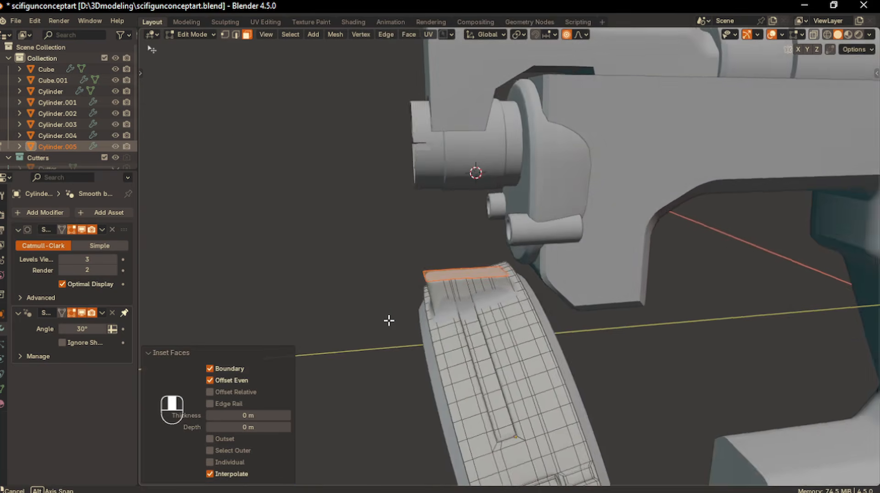
pyautogui.moveTo(373, 319); pyautogui.dragTo(390, 321, button='middle')
pyautogui.press('KP_3')
pyautogui.press('g')
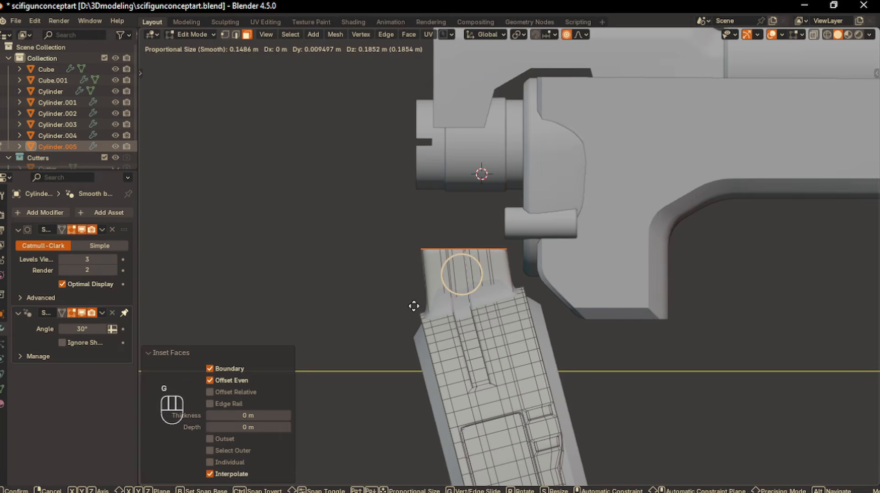
pyautogui.click(414, 306)
pyautogui.moveTo(414, 306); pyautogui.dragTo(460, 302, button='middle')
pyautogui.press('s')
pyautogui.click(572, 374)
# - Add one horizontal loop cut around the raised post
pyautogui.hotkey('ctrl', 'r')
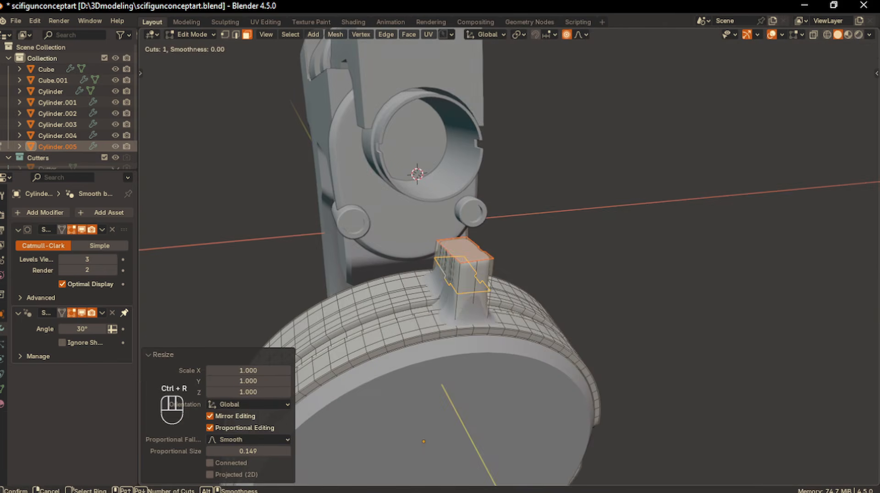
pyautogui.click(460, 304)
pyautogui.click(460, 303)
# - Move the upper faces on the post's inner side about 0.10 m along global X with proportional editing
pyautogui.press('3')
pyautogui.moveTo(415, 284); pyautogui.dragTo(497, 276, button='middle')
pyautogui.click(472, 261)
pyautogui.keyDown('ctrl'); pyautogui.click(427, 254); pyautogui.keyUp('ctrl')
pyautogui.press('g')
pyautogui.press('y')
pyautogui.press('x')
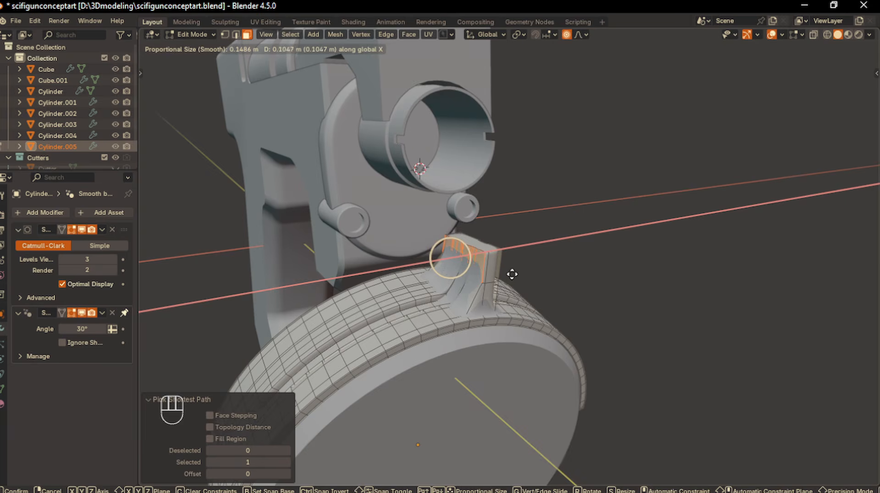
pyautogui.click(514, 273)
# - Examine the post's shaded shape and its top edges from several angles
pyautogui.press('Tab')
pyautogui.click(503, 217)
pyautogui.moveTo(503, 220); pyautogui.dragTo(511, 299, button='middle')
pyautogui.scroll(2, 510, 298)
pyautogui.press('Tab')
pyautogui.click(507, 233)
pyautogui.moveTo(427, 284); pyautogui.dragTo(351, 305, button='middle')
pyautogui.scroll(2, 366, 293)
pyautogui.moveTo(351, 305); pyautogui.dragTo(429, 252, button='middle')
pyautogui.press('Tab')
pyautogui.press('Tab')
# - Straighten the long outer edge on top of the post by scaling its edges to 0 along global X
pyautogui.click(236, 37)
pyautogui.moveTo(451, 206); pyautogui.dragTo(393, 225, button='middle')
pyautogui.click(390, 231)
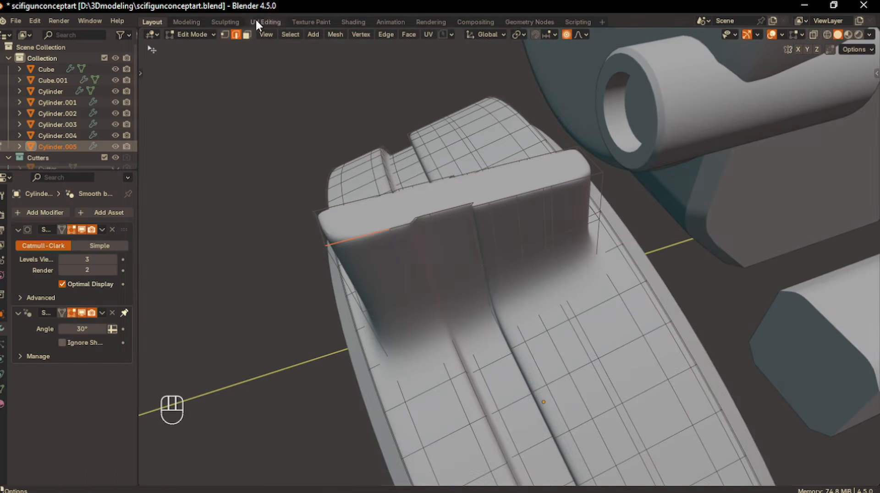
pyautogui.click(225, 35)
pyautogui.scroll(1, 464, 208)
pyautogui.moveTo(464, 208); pyautogui.dragTo(270, 60, button='middle')
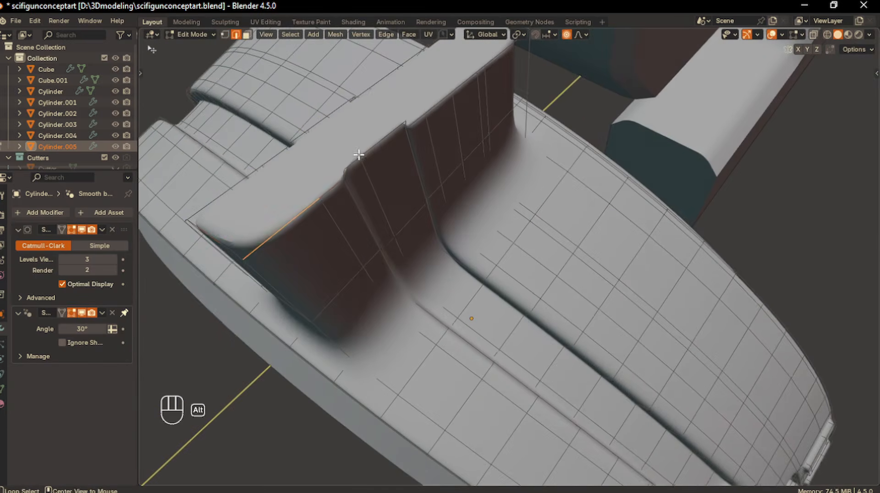
pyautogui.keyDown('alt'); pyautogui.click(358, 157); pyautogui.keyUp('alt')
pyautogui.moveTo(359, 156); pyautogui.dragTo(386, 151, button='middle')
pyautogui.scroll(-2, 453, 142)
pyautogui.keyDown('ctrl'); pyautogui.click(489, 105); pyautogui.keyUp('ctrl')
pyautogui.moveTo(490, 170); pyautogui.dragTo(498, 164, button='middle')
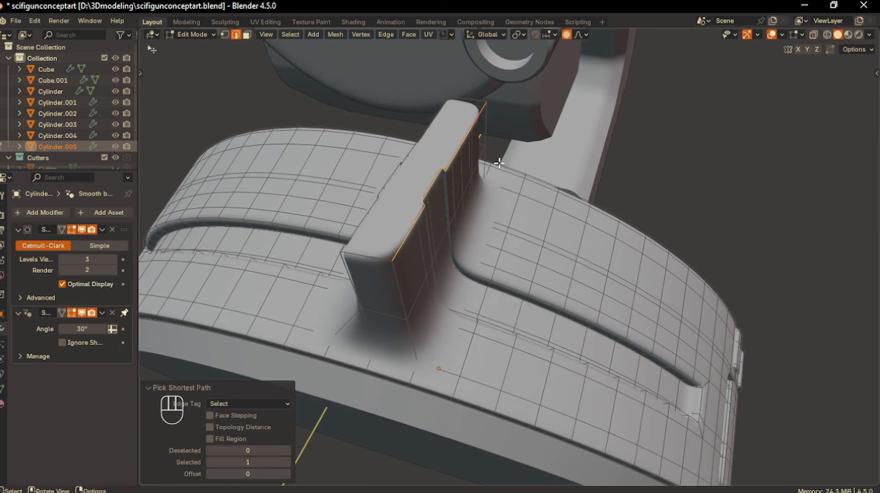
pyautogui.press('s')
pyautogui.press('x')
pyautogui.press('KP_0')
pyautogui.click(500, 163)
pyautogui.press('Tab')
pyautogui.press('Tab')
# - Straighten the long inner edge on top of the post by scaling its edges to 0 along global X
pyautogui.moveTo(426, 180); pyautogui.dragTo(460, 115, button='middle')
pyautogui.click(474, 162)
pyautogui.click(236, 35)
pyautogui.click(451, 108)
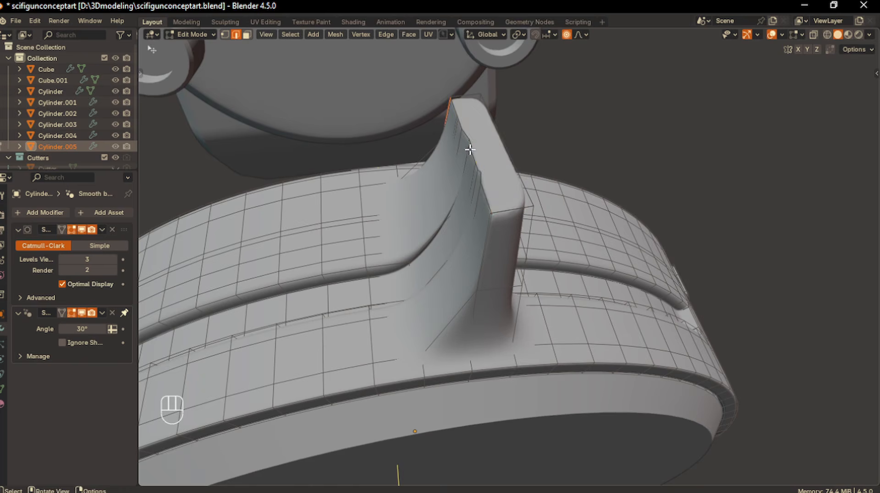
pyautogui.keyDown('ctrl'); pyautogui.click(486, 195); pyautogui.keyUp('ctrl')
pyautogui.click(486, 195)
pyautogui.keyDown('ctrl'); pyautogui.click(459, 114); pyautogui.keyUp('ctrl')
pyautogui.press('s')
pyautogui.press('x')
pyautogui.press('KP_0')
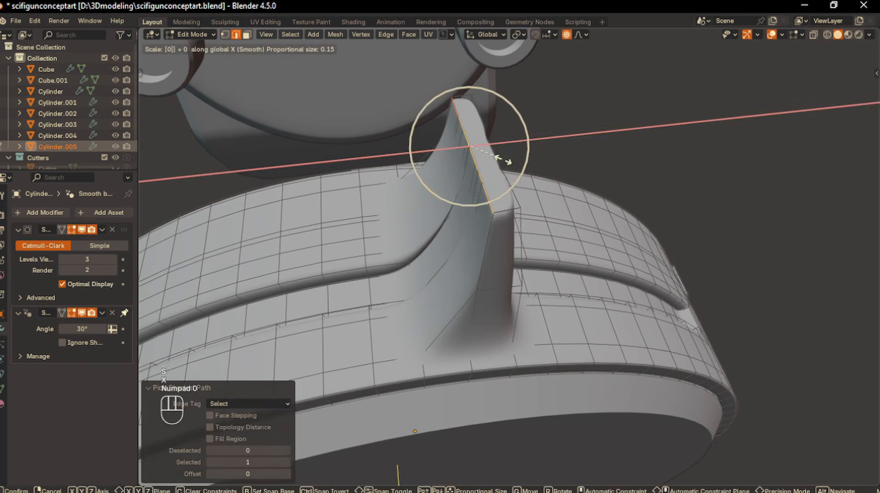
pyautogui.click(504, 160)
# - Mirror the ring with its post across the X axis with Bisect enabled
pyautogui.press('Tab')
pyautogui.moveTo(500, 212); pyautogui.dragTo(252, 228, button='middle')
pyautogui.hotkey('alt', 'x')
pyautogui.click(246, 221)
pyautogui.moveTo(411, 288); pyautogui.dragTo(505, 302, button='middle')
pyautogui.press('KP_1')
pyautogui.press('KP_3')
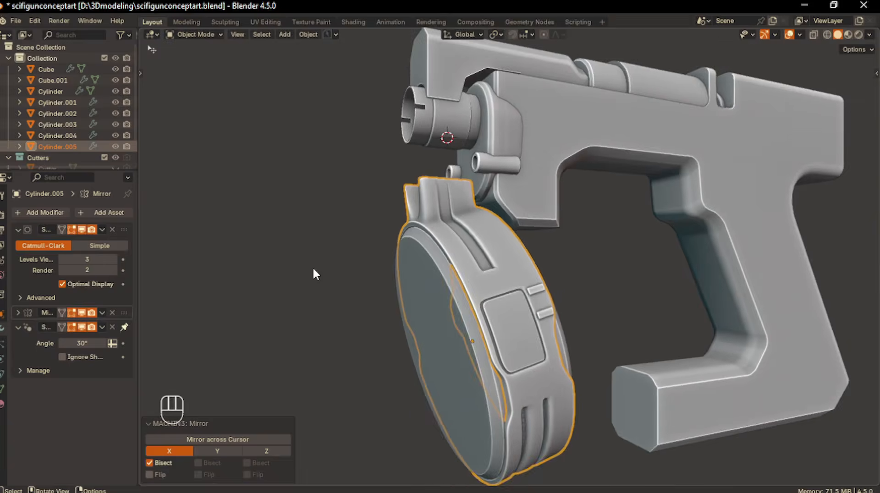
pyautogui.press('KP_1')
# - Add a loop cut around the lower part of the post, slid toward its base by a factor of 0.879
pyautogui.moveTo(410, 320); pyautogui.dragTo(440, 222, button='middle')
pyautogui.press('Tab')
pyautogui.moveTo(417, 264); pyautogui.dragTo(462, 213, button='middle')
pyautogui.hotkey('ctrl', 'r')
pyautogui.click(454, 224)
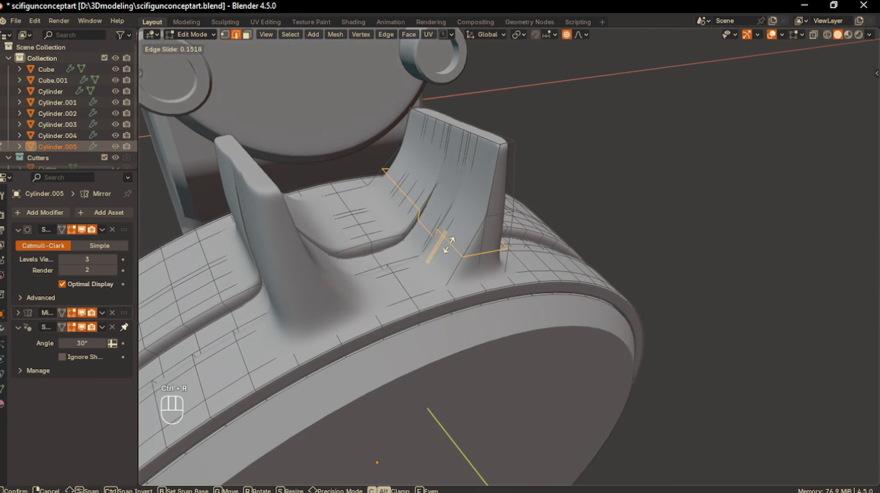
pyautogui.click(444, 258)
pyautogui.press('Tab')
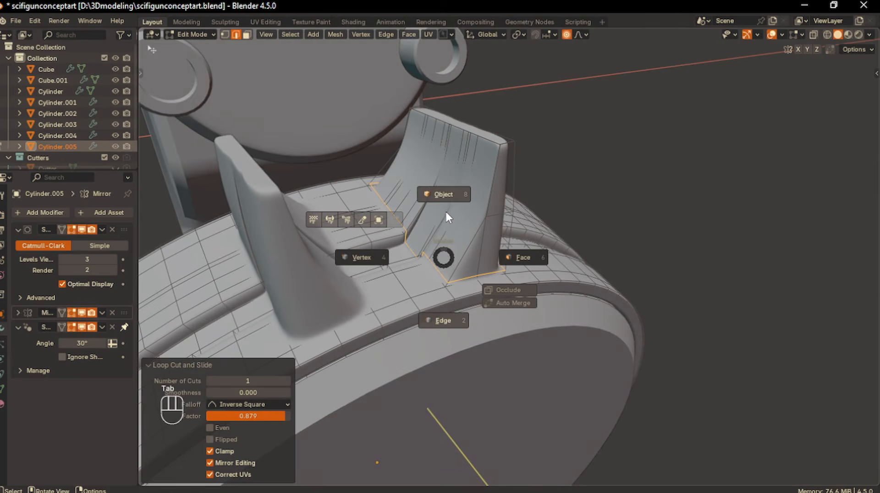
pyautogui.press('Tab')
pyautogui.moveTo(447, 215); pyautogui.dragTo(422, 192, button='middle')
pyautogui.scroll(-4, 398, 213)
# - Add a centred loop cut around the upper part of the post
pyautogui.press('Tab')
pyautogui.scroll(3, 477, 238)
pyautogui.hotkey('ctrl', 'r')
pyautogui.click(422, 192)
pyautogui.rightClick(423, 191)
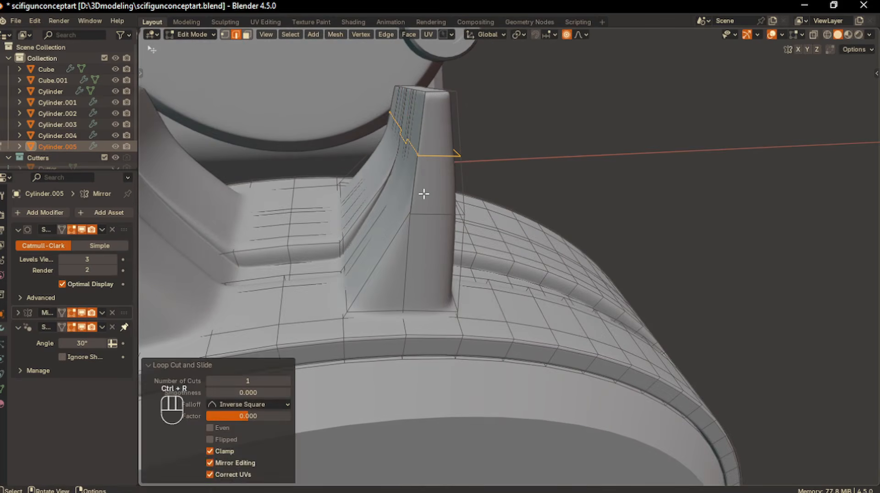
# - Move the upper loop about -0.058 m along global X with a proportional size of about 0.149, and leave mesh editing
pyautogui.press('KP_1')
pyautogui.press('KP_3')
pyautogui.press('KP_1')
pyautogui.press('g')
pyautogui.press('y')
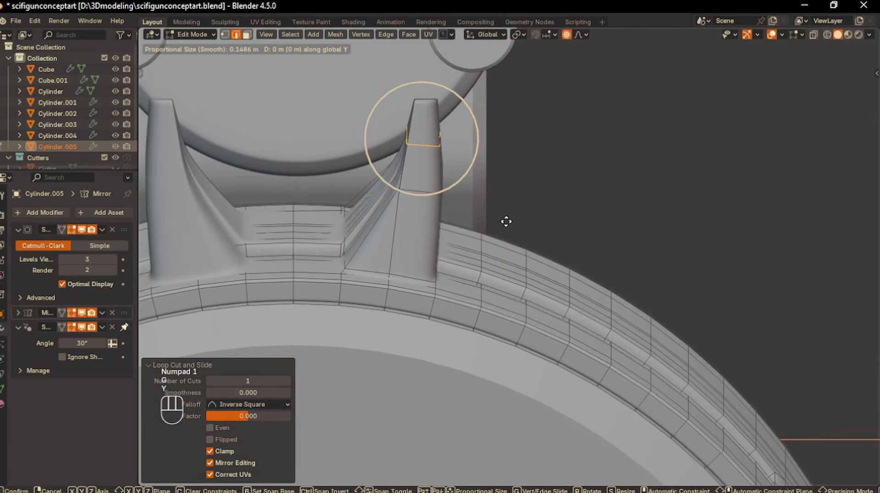
pyautogui.click(483, 224)
pyautogui.press('Tab')
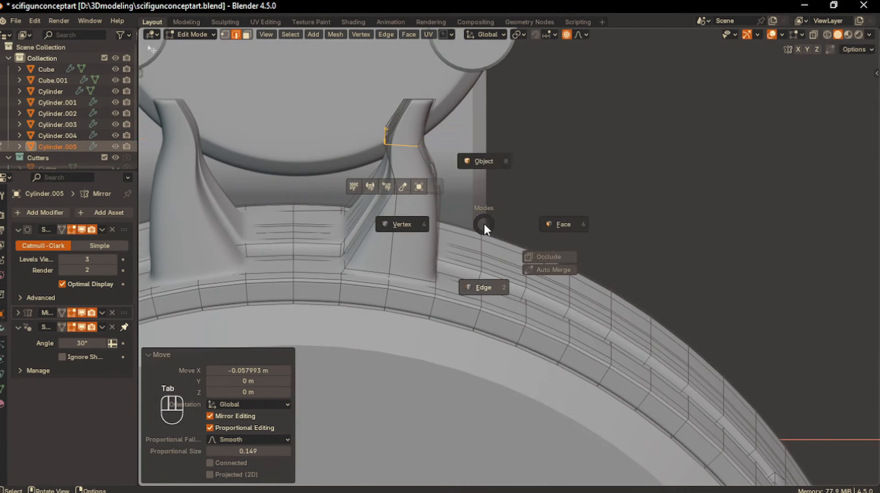
pyautogui.click(486, 194)
pyautogui.click(580, 227)
# - Add a cube, scale it down, and move it between the posts by about -0.125 m in Y and -0.549 m in Z
pyautogui.moveTo(580, 226); pyautogui.dragTo(462, 290, button='middle')
pyautogui.press('KP_1')
pyautogui.press('KP_3')
pyautogui.hotkey('shift', 'a')
pyautogui.moveTo(479, 272)
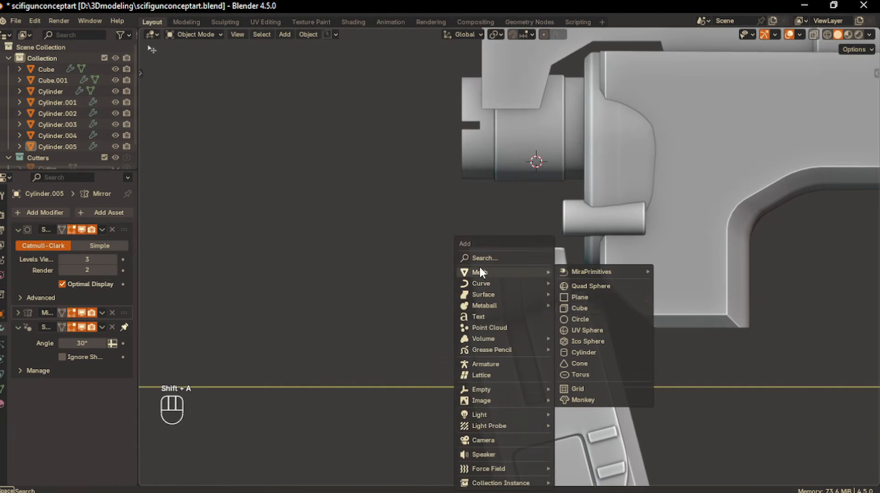
pyautogui.click(579, 308)
pyautogui.press('s')
pyautogui.click(584, 255)
pyautogui.press('g')
pyautogui.click(565, 342)
# - Narrow the cube to about 0.644 along global X so it fits between the two posts
pyautogui.press('KP_1')
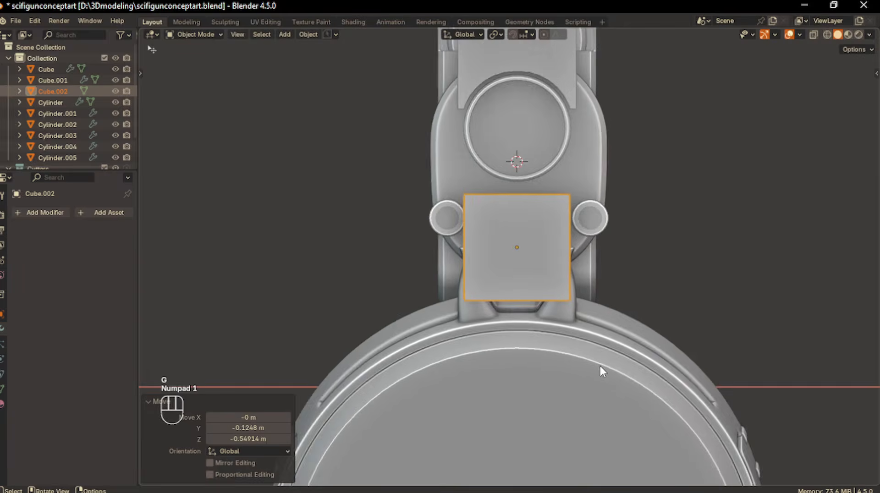
pyautogui.scroll(1, 597, 363)
pyautogui.press('s')
pyautogui.press('x')
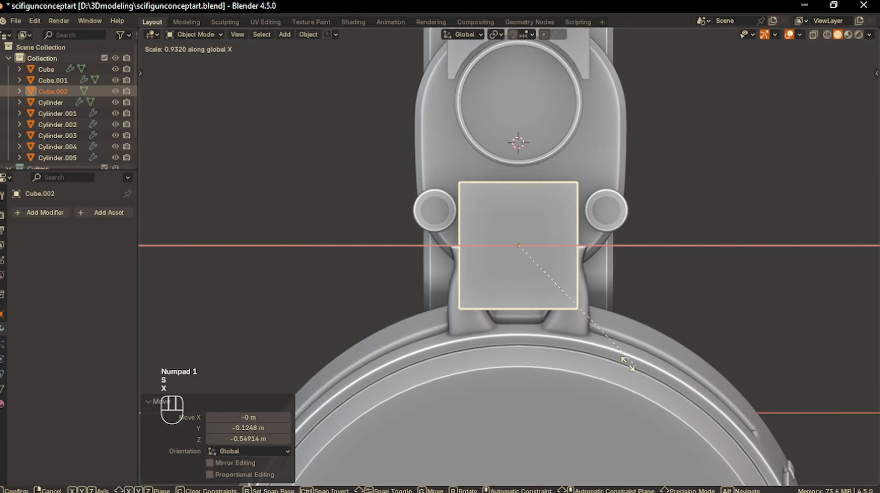
pyautogui.click(593, 339)
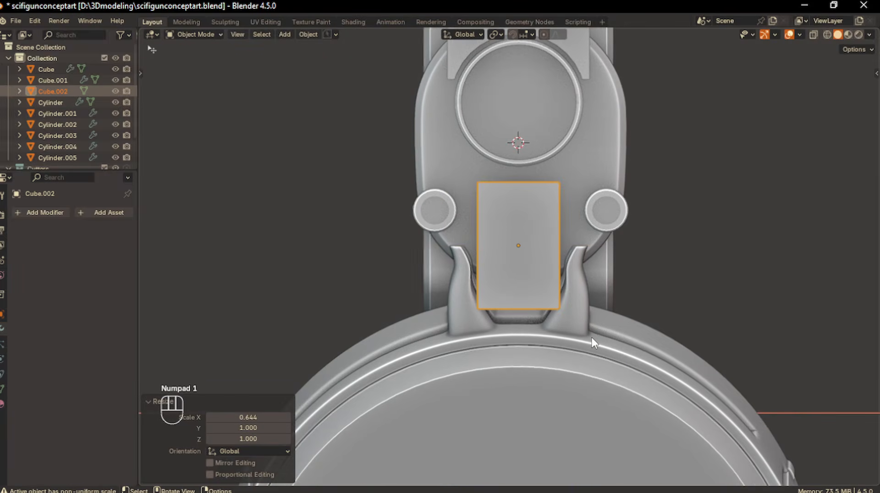
pyautogui.press('KP_3')
pyautogui.press('s')
pyautogui.press('y')
pyautogui.rightClick(653, 347)
pyautogui.hotkey('ctrl', 'z')
pyautogui.hotkey('ctrl', 'z')
# - Move the cube about 0.029 m in Y and 0.101 m in Z, and stretch it to about 1.295 along Z
pyautogui.scroll(1, 639, 375)
pyautogui.press('g')
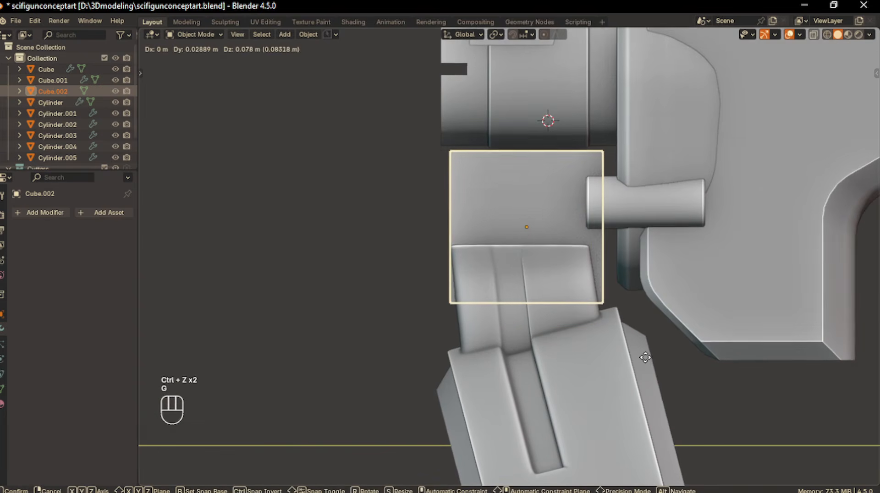
pyautogui.click(646, 354)
pyautogui.press('s')
pyautogui.press('z')
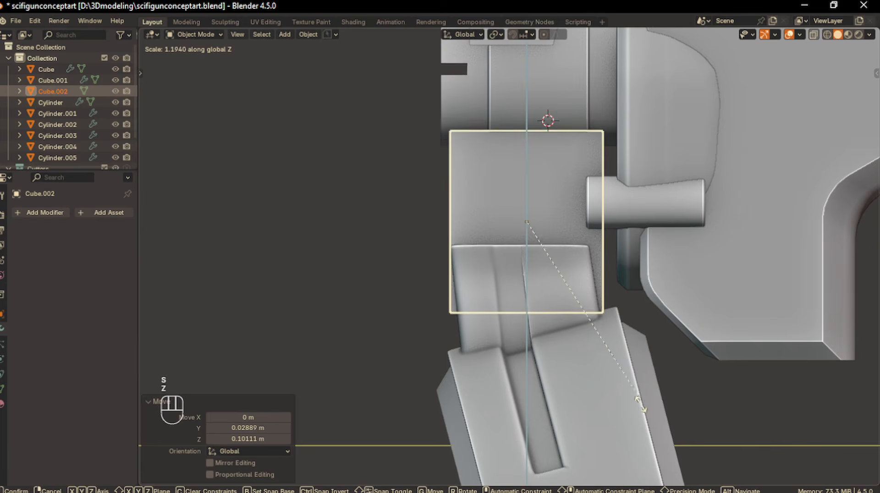
pyautogui.click(644, 425)
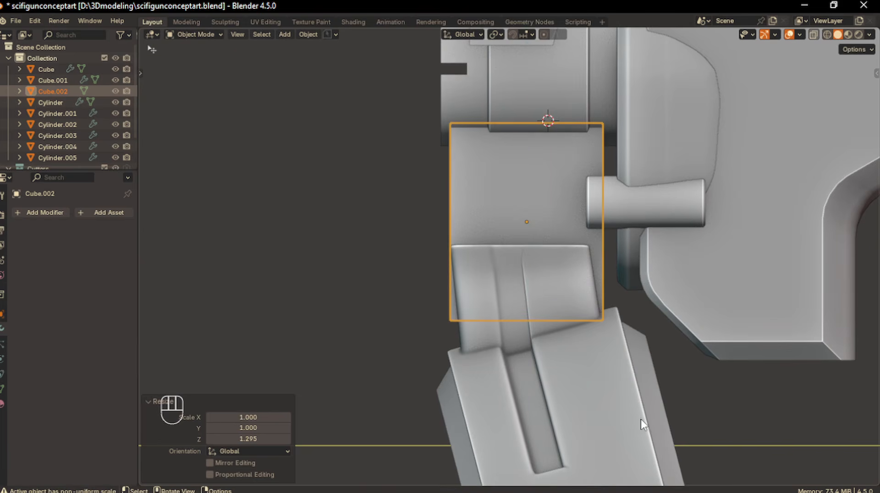
# - Narrow the connecting block to about 0.8 along global Y
pyautogui.press('s')
pyautogui.press('y')
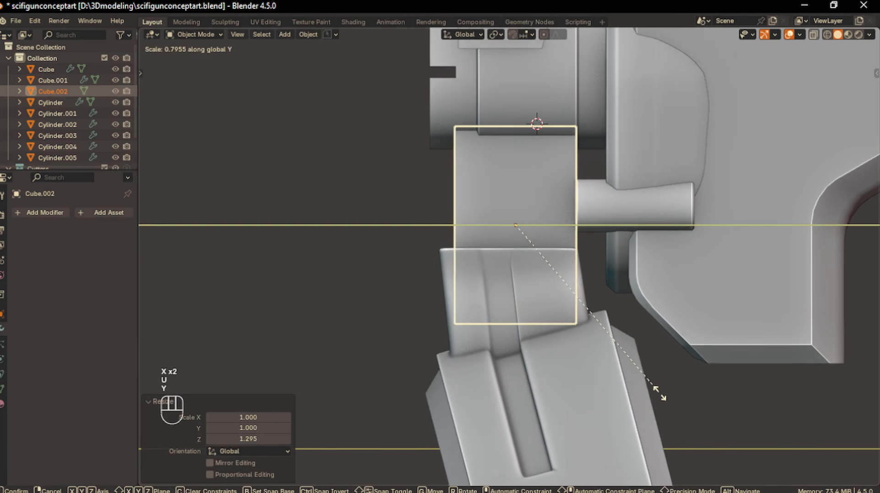
pyautogui.click(662, 398)
# - Move the slotted barrel cylinder about -0.395 m along global Y so it projects further forward
pyautogui.click(543, 121)
pyautogui.keyDown('shift'); pyautogui.moveTo(536, 122); pyautogui.dragTo(514, 198, button='middle'); pyautogui.keyUp('shift')
pyautogui.press('g')
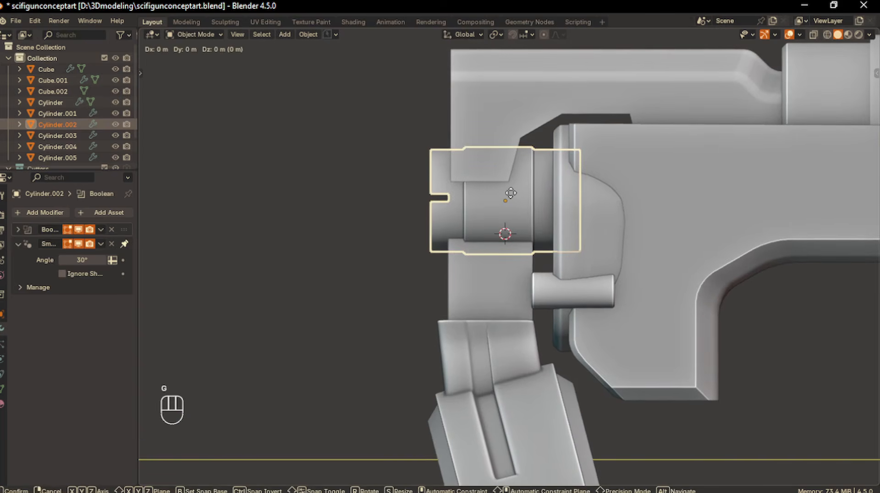
pyautogui.press('y')
pyautogui.click(452, 209)
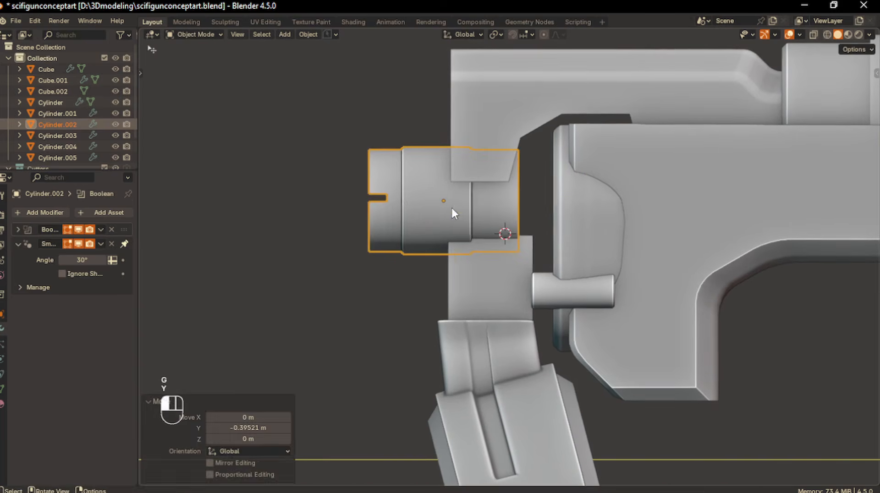
# - Stretch the connecting block to about 1.967 along global Z and move it about 0.137 m in Y and 0.266 m in Z
pyautogui.click(486, 274)
pyautogui.keyDown('shift'); pyautogui.moveTo(495, 290); pyautogui.dragTo(490, 290, button='middle'); pyautogui.keyUp('shift')
pyautogui.press('s')
pyautogui.press('z')
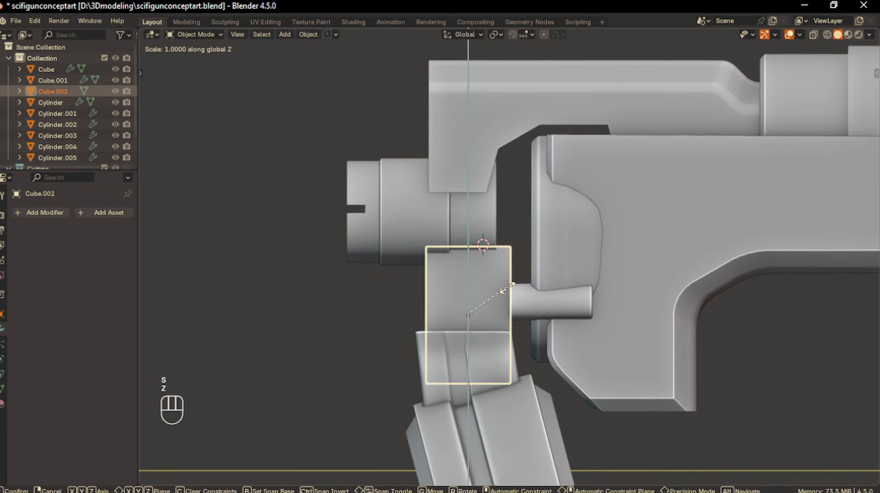
pyautogui.click(531, 240)
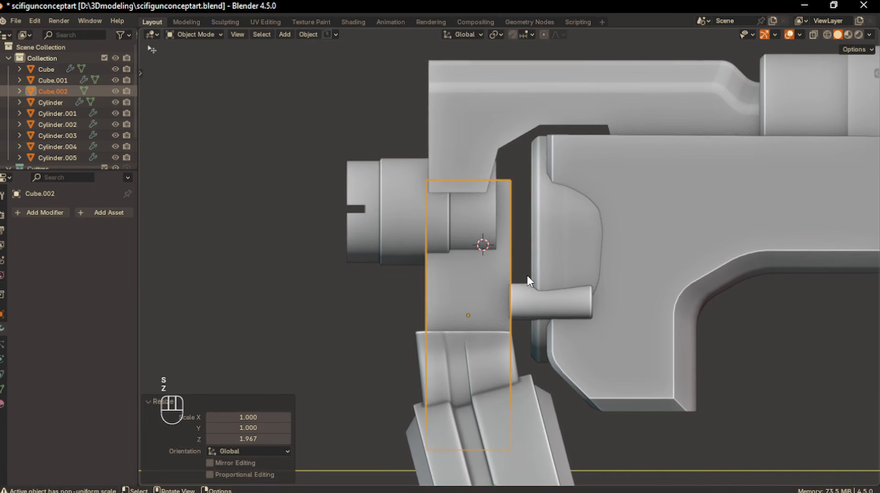
pyautogui.press('g')
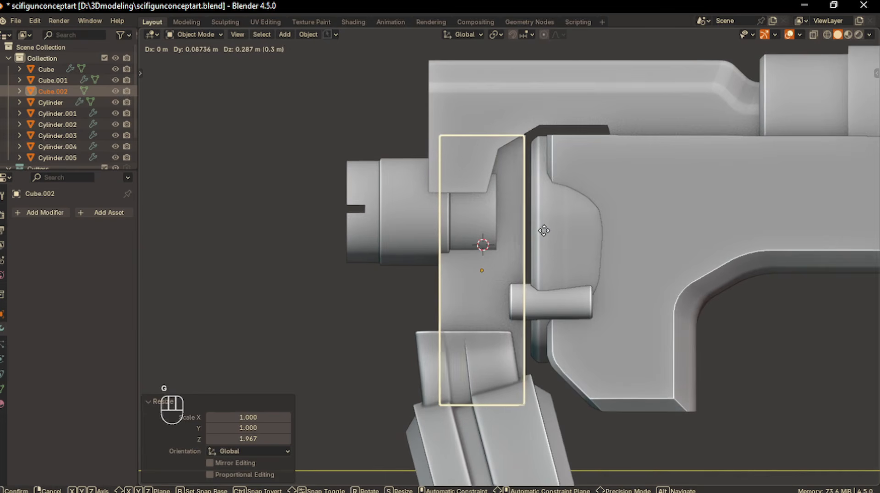
pyautogui.click(529, 247)
# - Widen the connecting block along global X behind the barrel cylinder
pyautogui.moveTo(530, 248); pyautogui.dragTo(565, 319, button='middle')
pyautogui.press('s')
pyautogui.press('x')
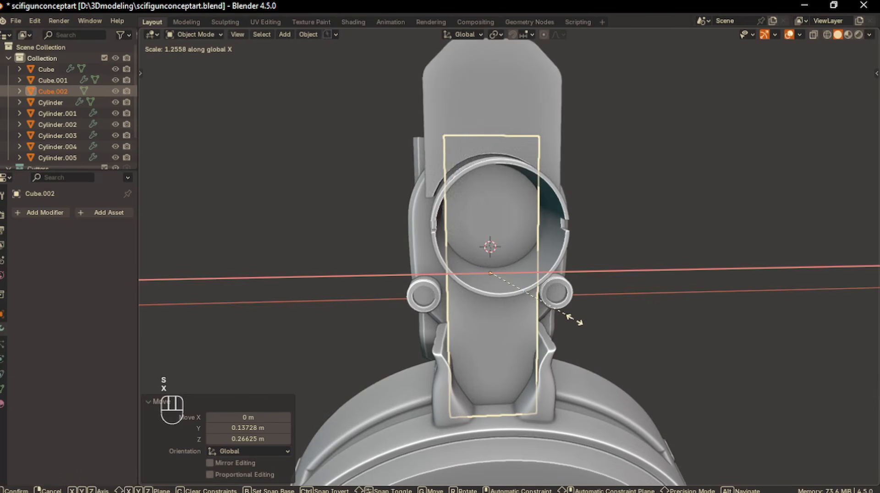
pyautogui.click(592, 323)
# - Enter the block's mesh editing and add one centred horizontal loop cut around it
pyautogui.moveTo(593, 323); pyautogui.dragTo(543, 296, button='middle')
pyautogui.press('Tab')
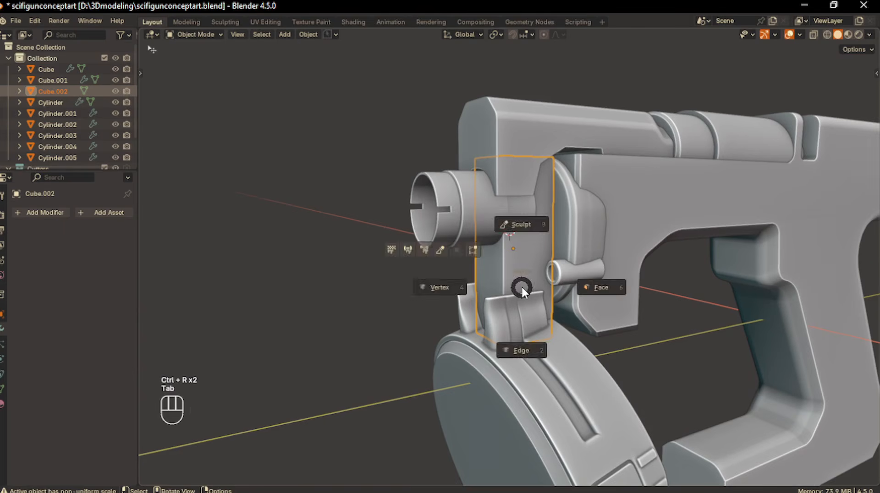
pyautogui.hotkey('ctrl', 'r')
pyautogui.click(509, 284)
pyautogui.rightClick(510, 284)
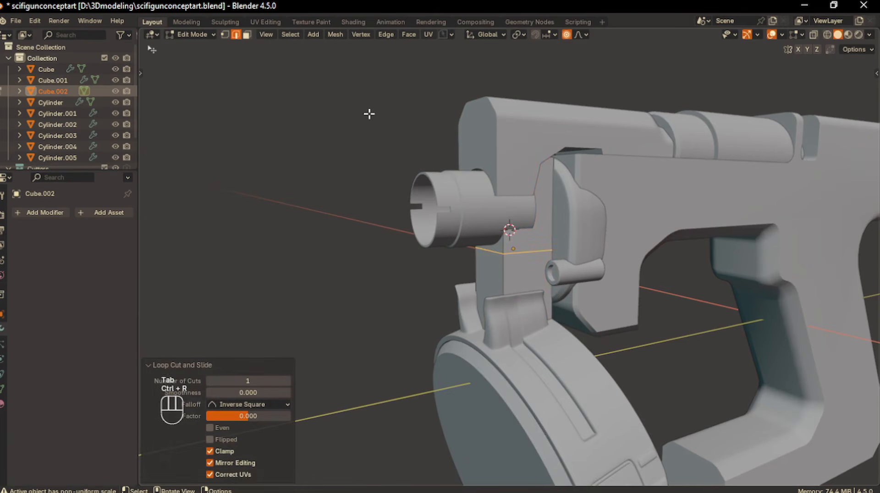
# - Widen the block's upper half to about 1.327 along global X with a proportional size of about 0.149
pyautogui.click(247, 34)
pyautogui.moveTo(542, 249); pyautogui.dragTo(508, 257, button='middle')
pyautogui.press('s')
pyautogui.press('y')
pyautogui.press('x')
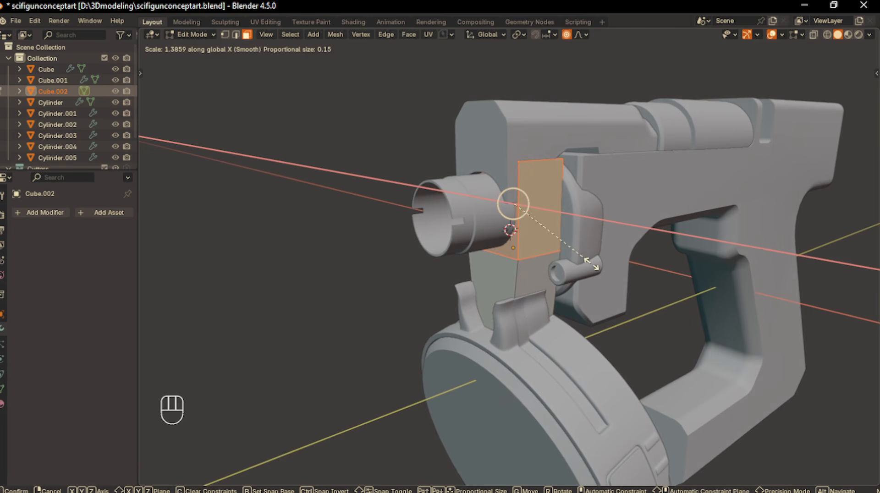
pyautogui.click(589, 261)
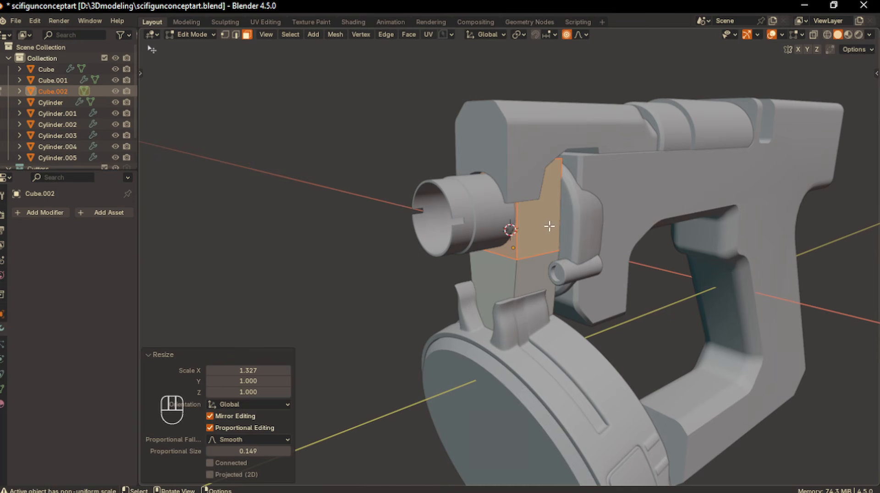
# - Add a horizontal loop cut to the block's upper half, slid toward the top by a factor of about -0.48
pyautogui.hotkey('ctrl', 'r')
pyautogui.click(549, 226)
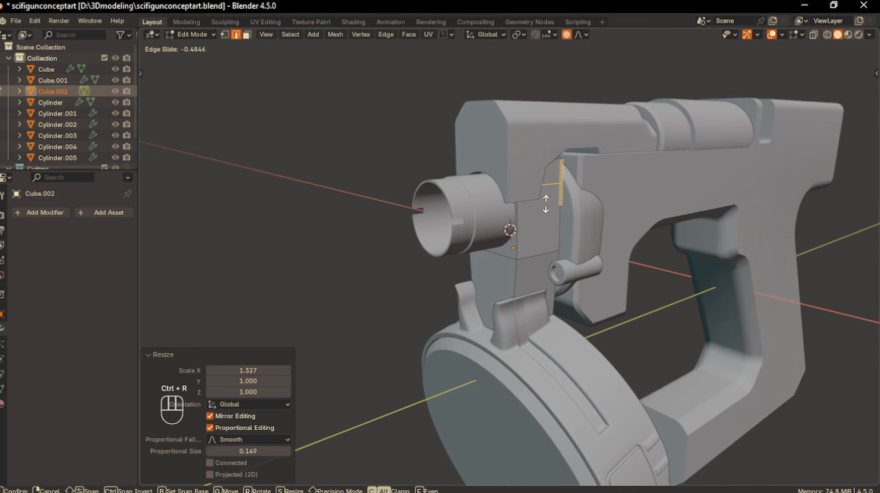
pyautogui.click(545, 204)
# - Isolate the block, select the band of faces around its top, and narrow it to about 0.827 along global X
pyautogui.click(246, 35)
pyautogui.click(548, 180)
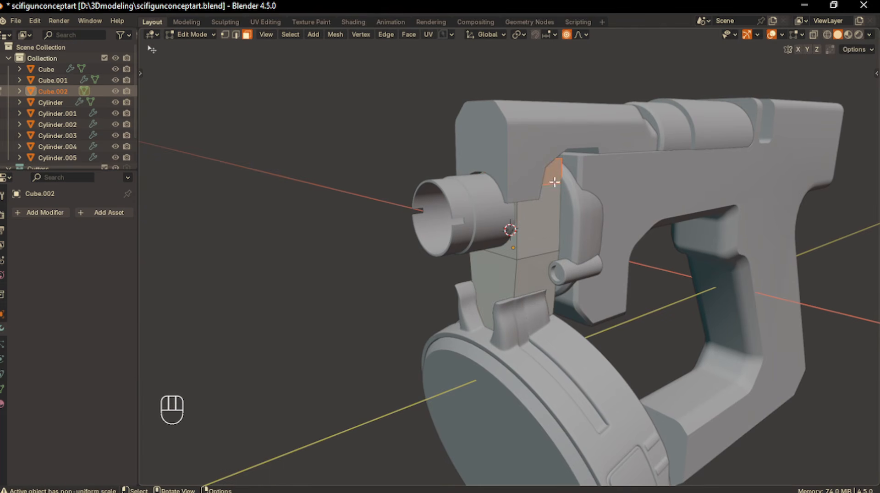
pyautogui.press('/')
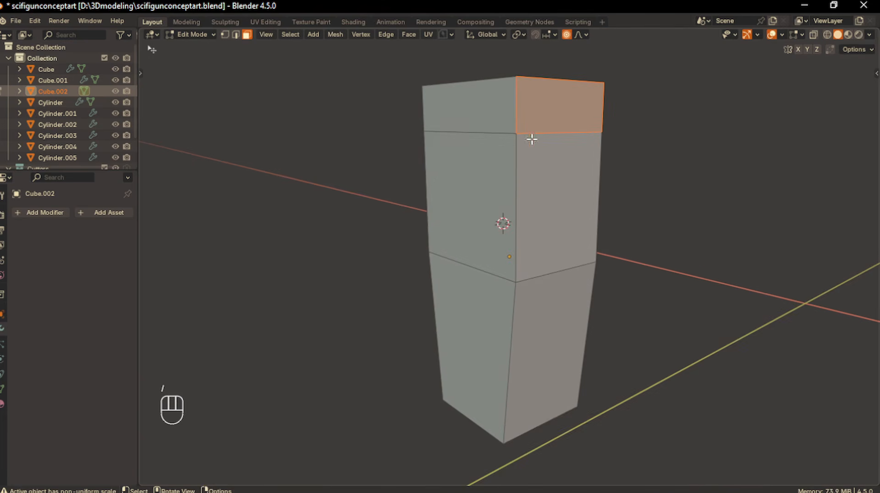
pyautogui.keyDown('alt'); pyautogui.click(514, 115); pyautogui.keyUp('alt')
pyautogui.press('s')
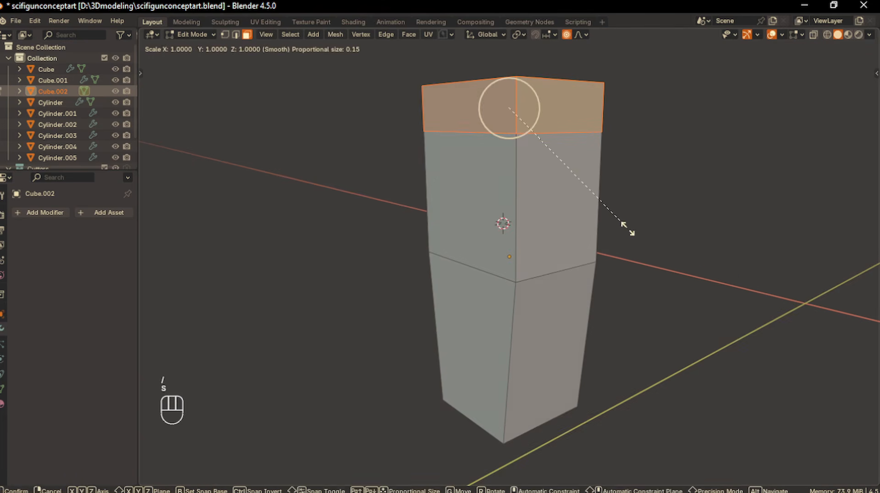
pyautogui.press('x')
pyautogui.click(599, 216)
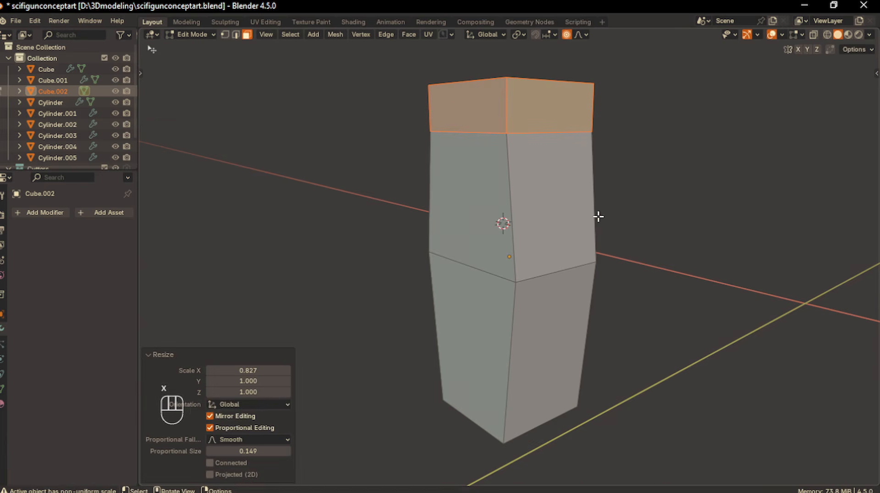
# - Add a horizontal loop cut just below the block's middle edge with a slide factor of about -0.731
pyautogui.hotkey('ctrl', 'r')
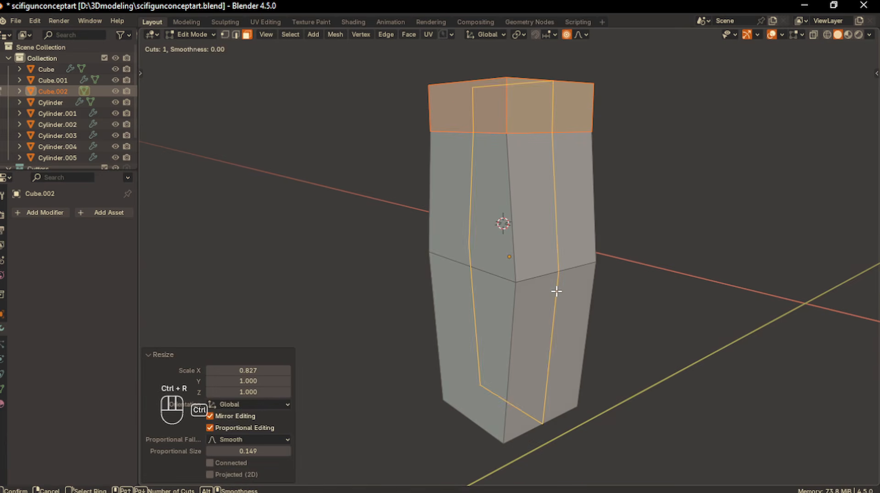
pyautogui.click(510, 297)
pyautogui.click(512, 239)
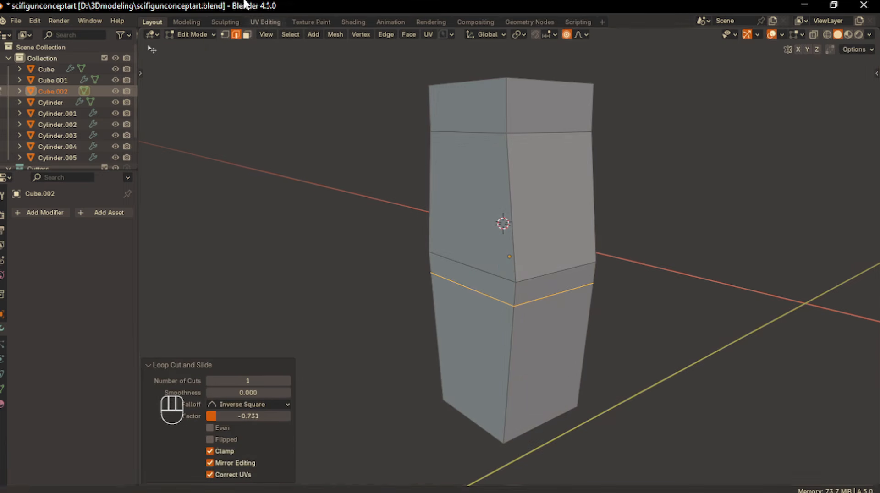
# - Select the face band below the new cut and narrow it to about 0.885 along global X
pyautogui.click(248, 34)
pyautogui.keyDown('alt'); pyautogui.click(555, 360); pyautogui.keyUp('alt')
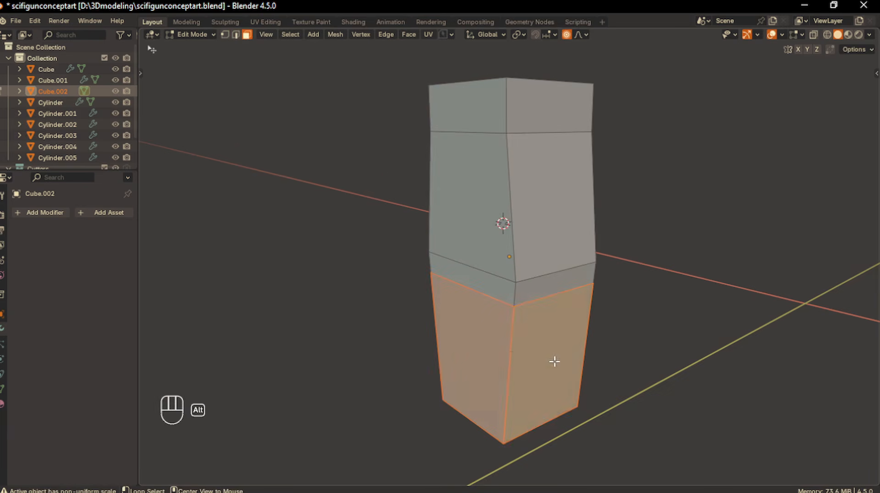
pyautogui.press('s')
pyautogui.press('x')
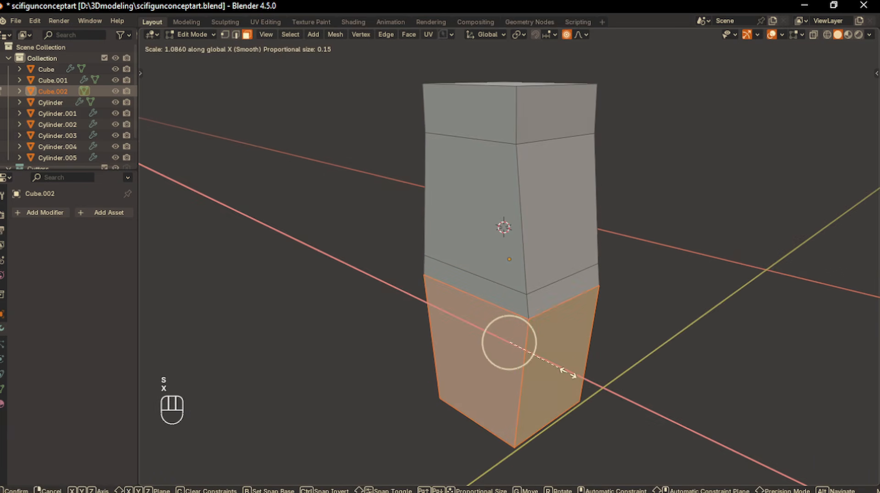
pyautogui.click(569, 375)
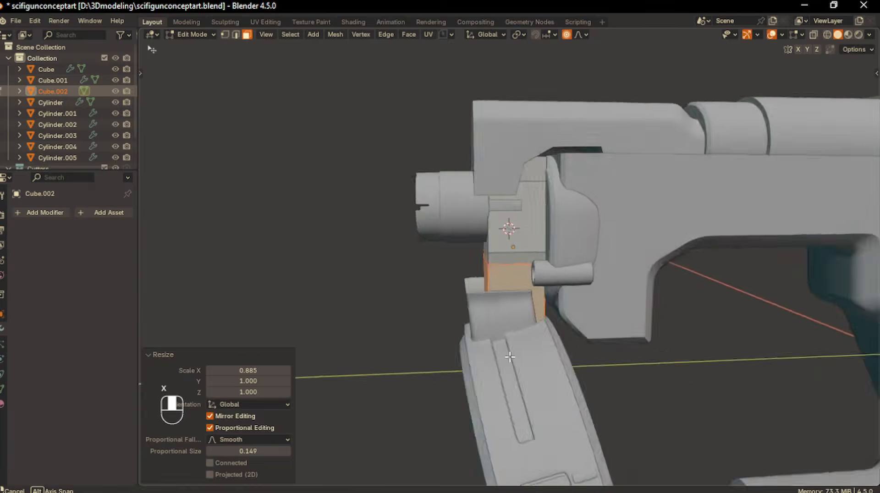
# - Leave mesh editing and move the block about -0.06 m in Y and 0.02 m in Z in the side view
pyautogui.press('Tab')
pyautogui.press('KP_3')
pyautogui.press('g')
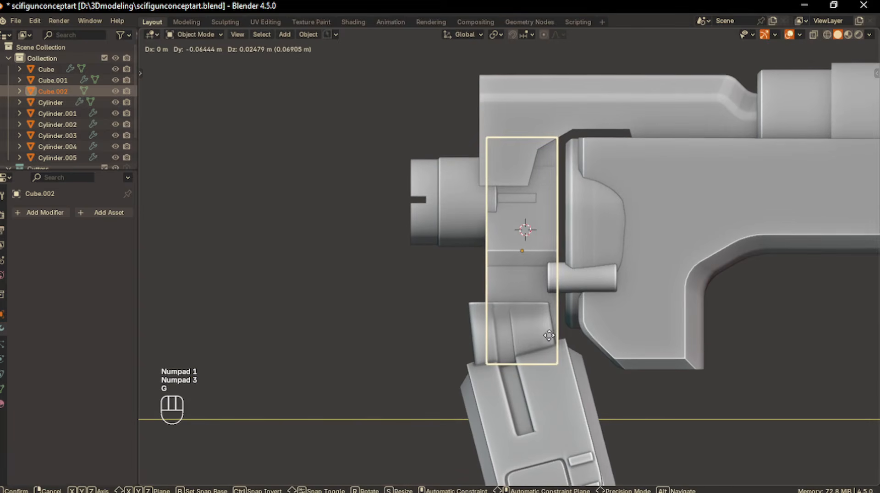
pyautogui.click(552, 336)
# - Scale the whole connecting block along global Y to fit it under the upper housing
pyautogui.scroll(2, 550, 321)
pyautogui.press('s')
pyautogui.press('x')
pyautogui.press('y')
pyautogui.click(585, 321)
# - Re-enter the block's mesh and add a loop cut just above the existing upper cut, with a slide factor of about 0.625
pyautogui.press('Tab')
pyautogui.moveTo(546, 317); pyautogui.dragTo(548, 337, button='middle')
pyautogui.click(570, 377)
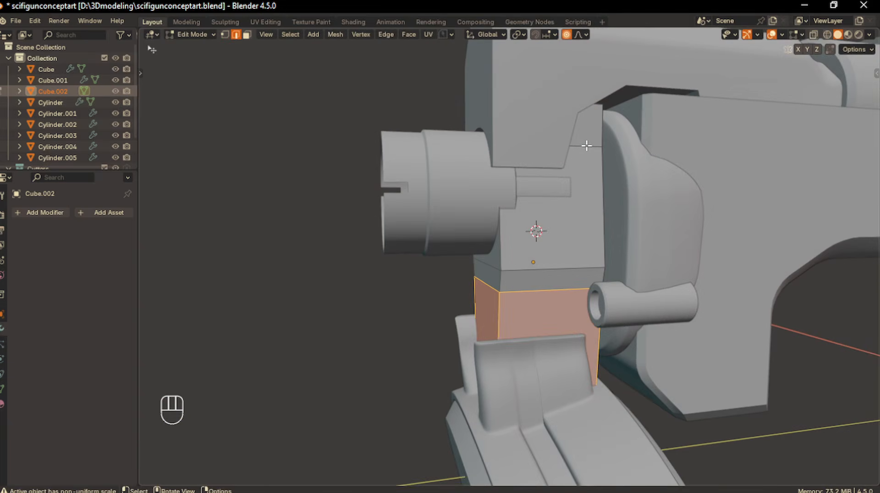
pyautogui.hotkey('ctrl', 'r')
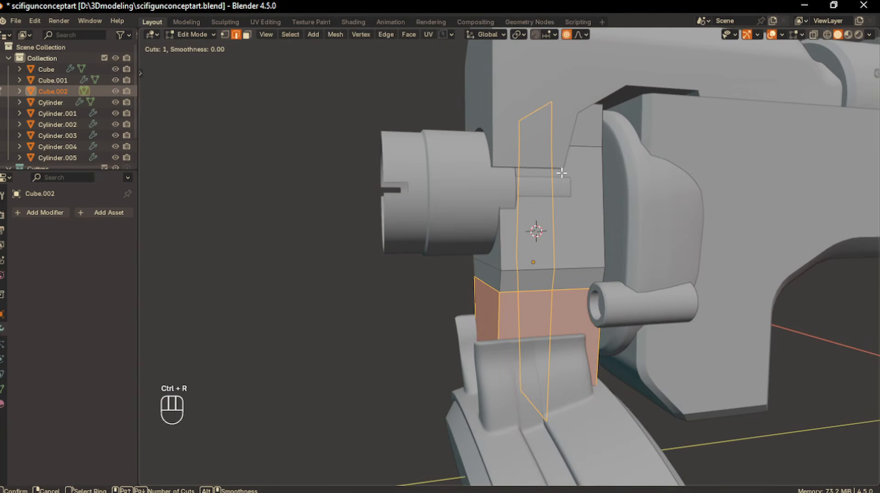
pyautogui.click(597, 127)
pyautogui.click(600, 136)
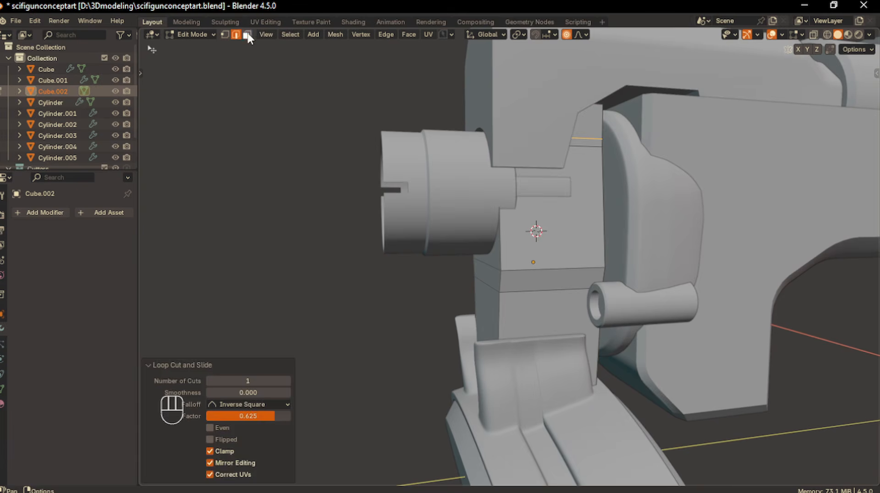
# - Select the block's large middle band of faces and widen it slightly along global X
pyautogui.press('3')
pyautogui.moveTo(550, 237); pyautogui.dragTo(572, 238, button='middle')
pyautogui.press('s')
pyautogui.press('y')
pyautogui.press('x')
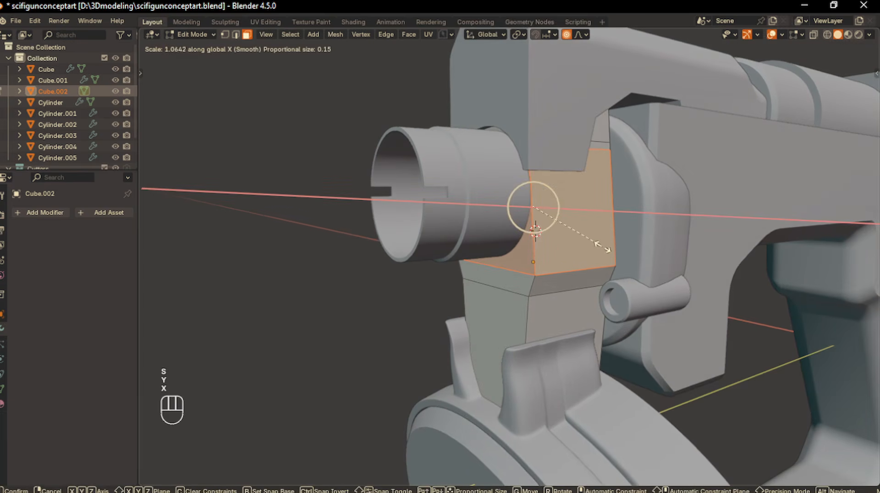
pyautogui.click(615, 212)
# - Scale the selected face in the block's top band and leave mesh editing
pyautogui.moveTo(614, 211); pyautogui.dragTo(584, 206, button='middle')
pyautogui.click(589, 153)
pyautogui.press('s')
pyautogui.click(653, 266)
pyautogui.press('Tab')
# - Reopen the connecting block's mesh for editing and isolate it with face selection active
pyautogui.scroll(3, 584, 206)
pyautogui.scroll(-5, 330, 302)
pyautogui.moveTo(344, 303); pyautogui.dragTo(485, 303, button='middle')
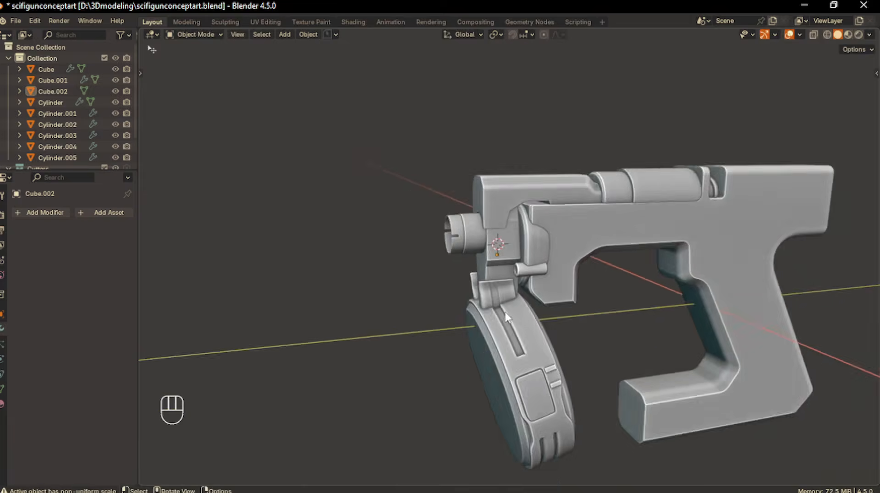
pyautogui.scroll(4, 485, 303)
pyautogui.hotkey('ctrl', 'Tab')
pyautogui.click(521, 329)
pyautogui.moveTo(521, 328); pyautogui.dragTo(544, 324, button='middle')
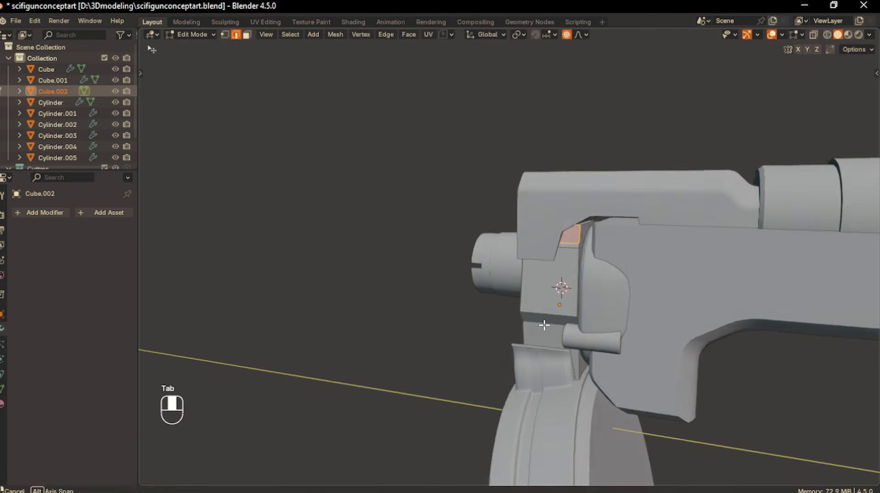
pyautogui.press('/')
pyautogui.click(248, 36)
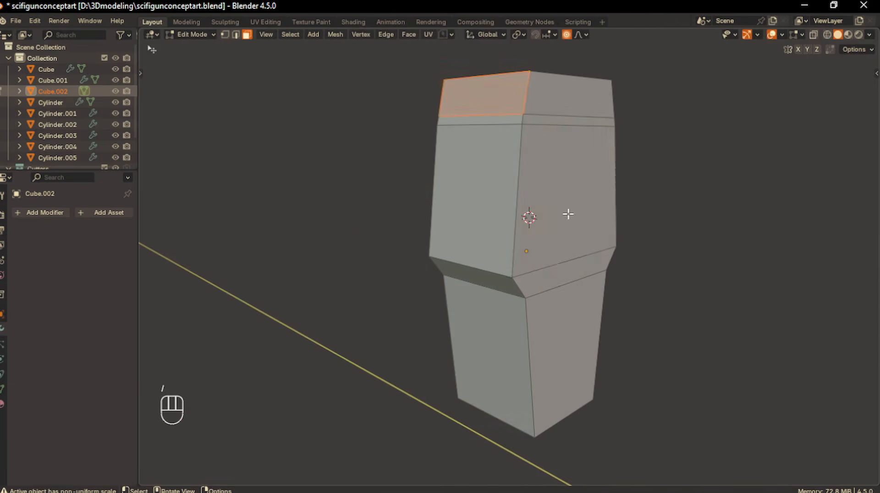
# - Select the block's rear faces above the taper, show the whole gun again, and extrude them about 0.206 m toward the body
pyautogui.keyDown('ctrl'); pyautogui.click(545, 98); pyautogui.keyUp('ctrl')
pyautogui.press('/')
pyautogui.press('KP_1')
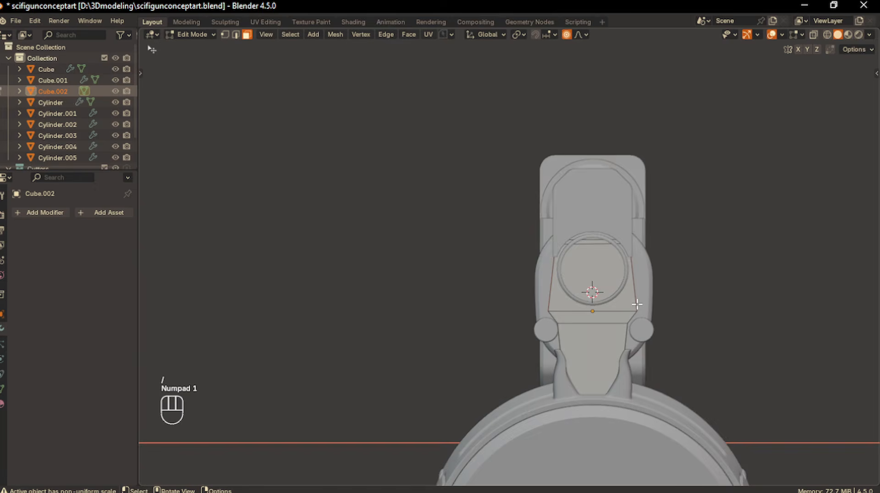
pyautogui.press('KP_3')
pyautogui.scroll(3, 637, 305)
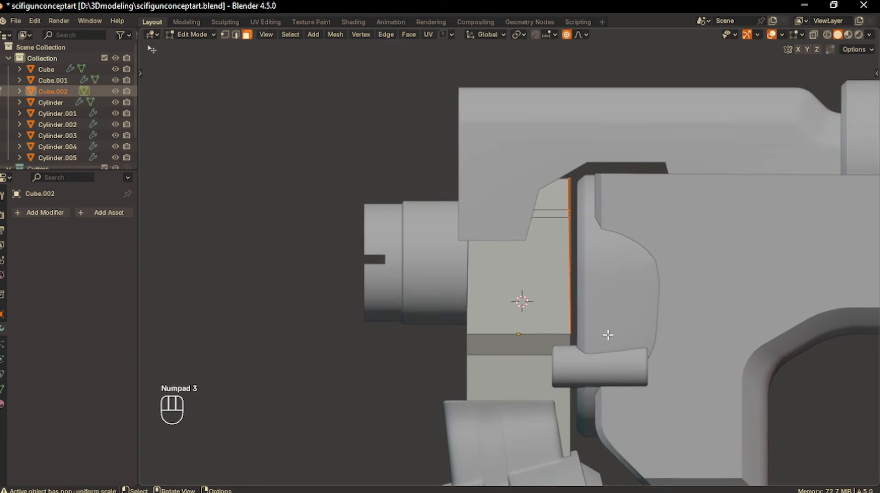
pyautogui.press('e')
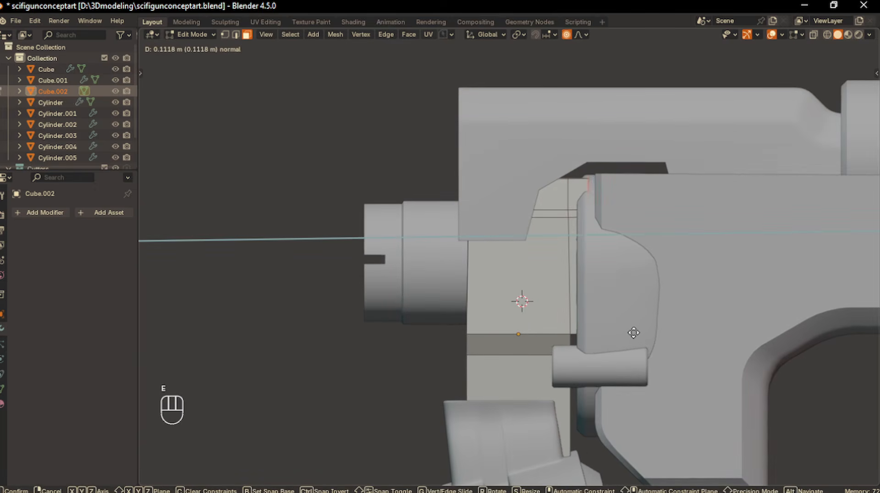
pyautogui.click(646, 331)
# - Switch to edge selection and select the connecting block's upper lengthwise edge on the side beneath the barrel housing
pyautogui.moveTo(646, 330); pyautogui.dragTo(585, 291, button='middle')
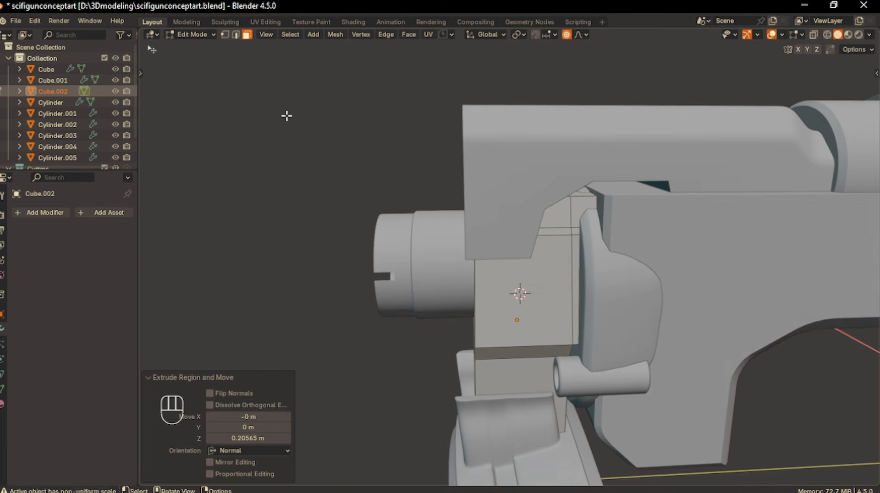
pyautogui.click(236, 35)
pyautogui.keyDown('alt'); pyautogui.click(579, 196); pyautogui.keyUp('alt')
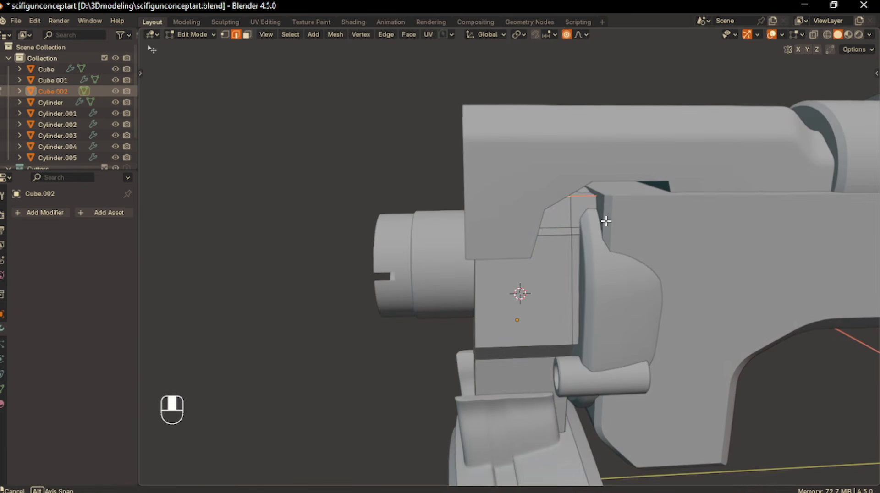
pyautogui.moveTo(603, 222); pyautogui.dragTo(607, 219, button='middle')
# - Try rounding the selected upper edge with a seven-segment bevel, apply Shade Auto Smooth, and isolate the block
pyautogui.hotkey('ctrl', 'b')
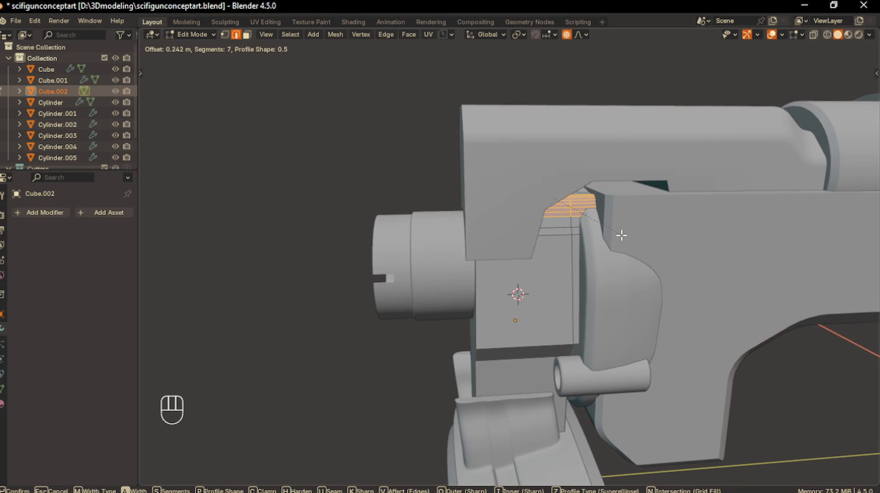
pyautogui.click(621, 235)
pyautogui.press('Tab')
pyautogui.rightClick(550, 221)
pyautogui.click(551, 221)
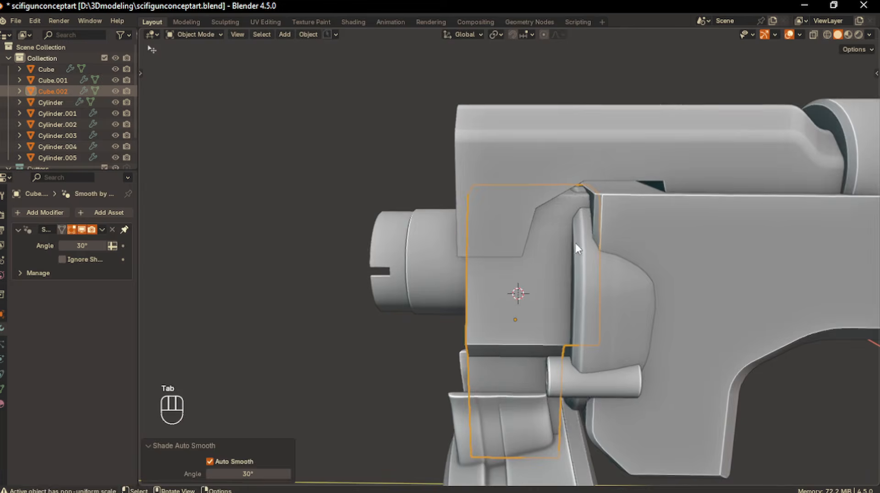
pyautogui.moveTo(574, 239); pyautogui.dragTo(567, 231, button='middle')
pyautogui.press('KP_Divide')
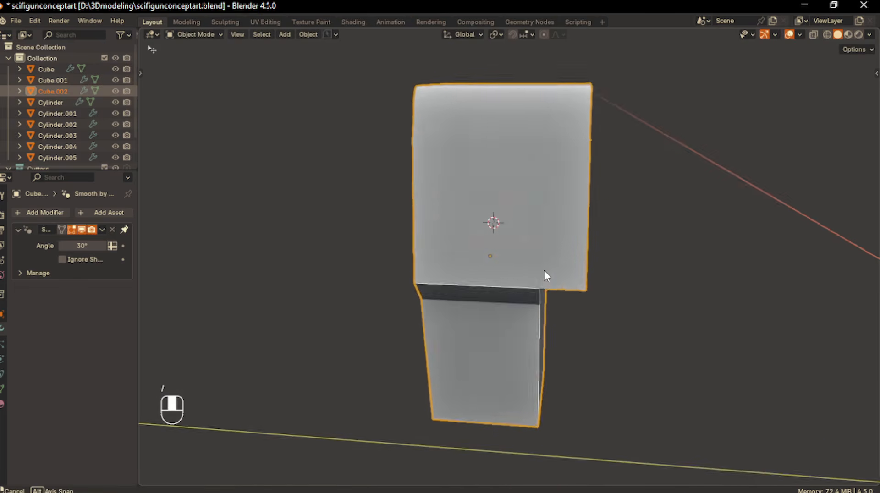
# - Undo the isolation, auto-smooth shading and upper-edge bevel on the connecting block
pyautogui.hotkey('ctrl', 'z')
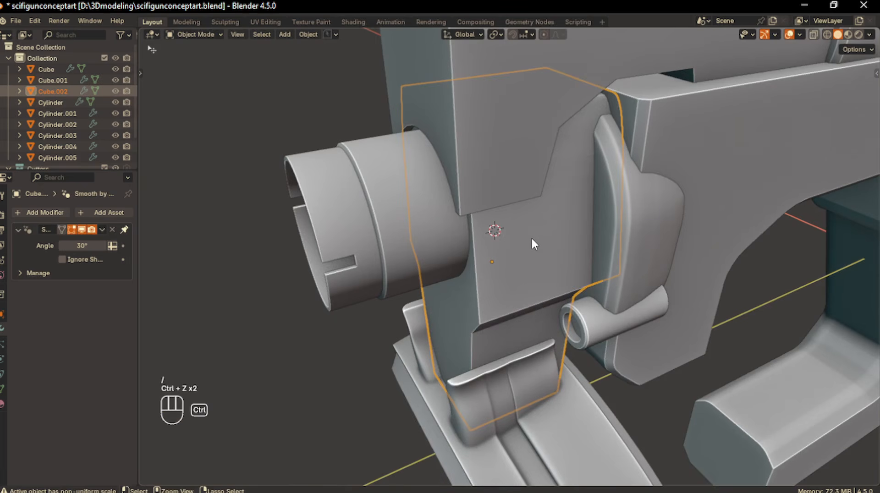
pyautogui.hotkey('ctrl', 'z')
pyautogui.hotkey('ctrl', 'z')
pyautogui.hotkey('ctrl', 'z')
# - Apply the connecting block's scale in Object Mode and return to editing its mesh
pyautogui.press('Tab')
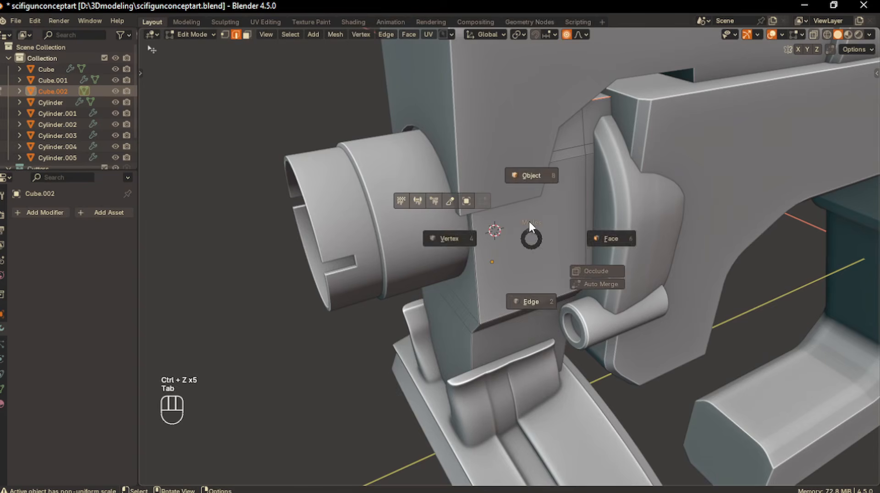
pyautogui.click(528, 205)
pyautogui.hotkey('ctrl', 'a')
pyautogui.click(527, 205)
pyautogui.press('Tab')
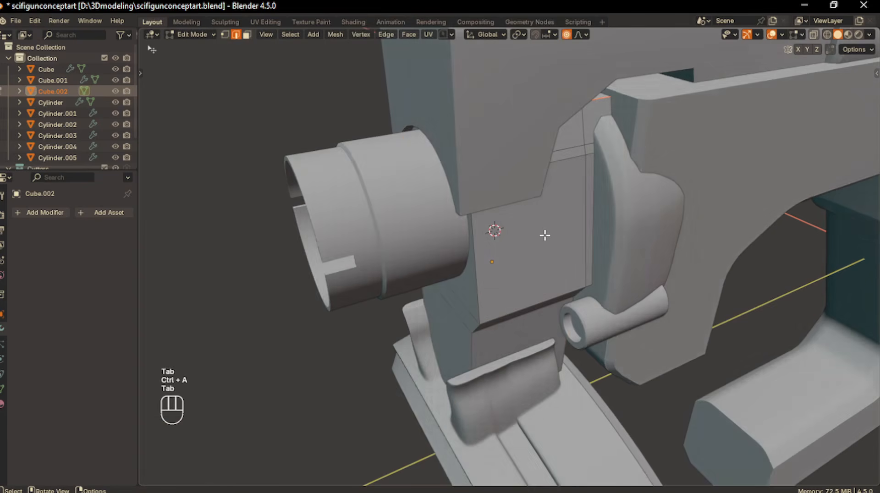
# - Isolate the block, bevel its upper side edge with seven segments, then show the whole gun and apply Shade Auto Smooth
pyautogui.press('/')
pyautogui.hotkey('ctrl', 'b')
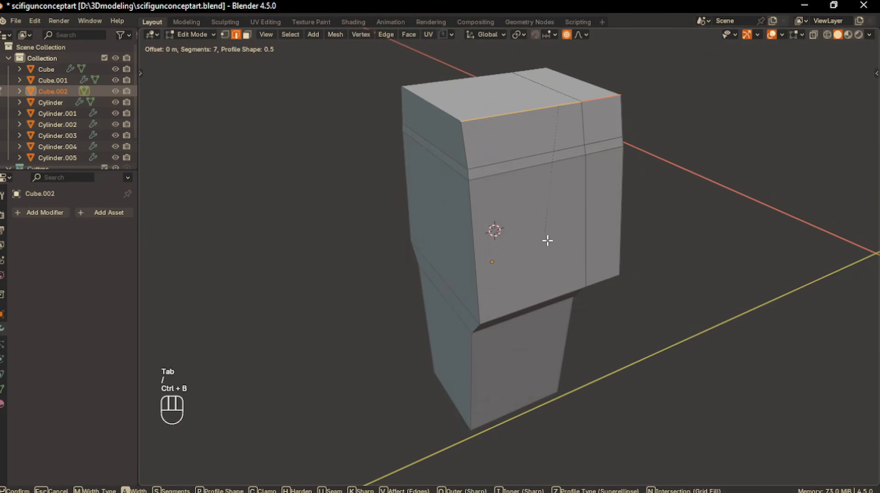
pyautogui.click(550, 255)
pyautogui.press('Tab')
pyautogui.click(552, 222)
pyautogui.press('/')
pyautogui.rightClick(550, 214)
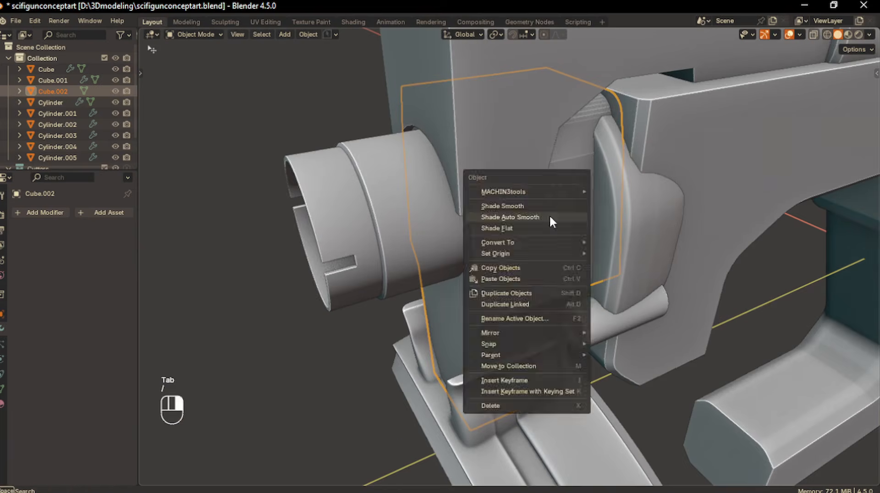
pyautogui.click(532, 207)
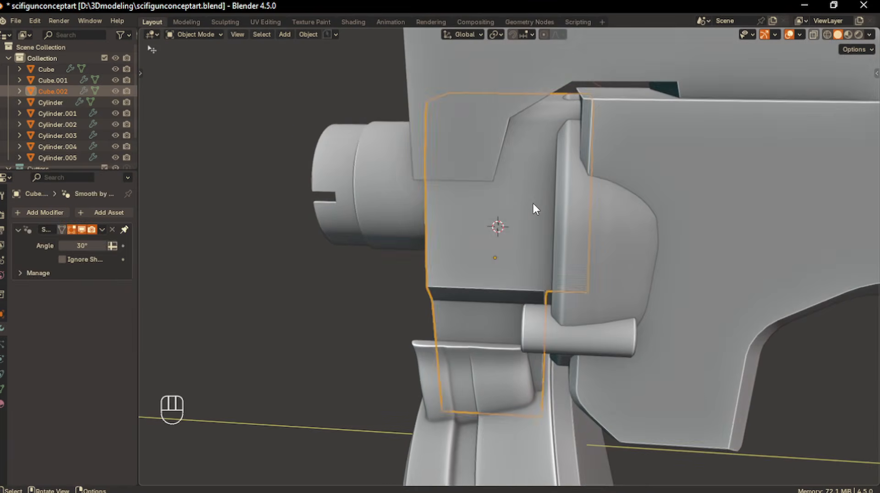
# - Raise the connecting block slightly along global Z and deselect it
pyautogui.press('g')
pyautogui.press('z')
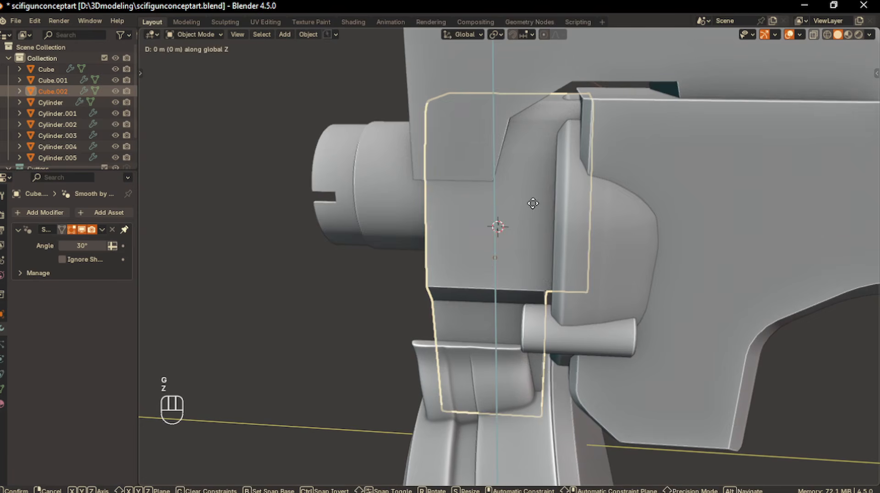
pyautogui.click(536, 165)
pyautogui.click(369, 227)
pyautogui.moveTo(370, 226); pyautogui.dragTo(384, 228, button='middle')
pyautogui.scroll(-2, 412, 220)
pyautogui.moveTo(454, 212); pyautogui.dragTo(541, 247, button='middle')
pyautogui.click(400, 272)
pyautogui.press('KP_1')
pyautogui.press('KP_3')
# - Reopen the connecting block's mesh and select the edge loops above and below its taper
pyautogui.keyDown('shift'); pyautogui.click(488, 264); pyautogui.keyUp('shift')
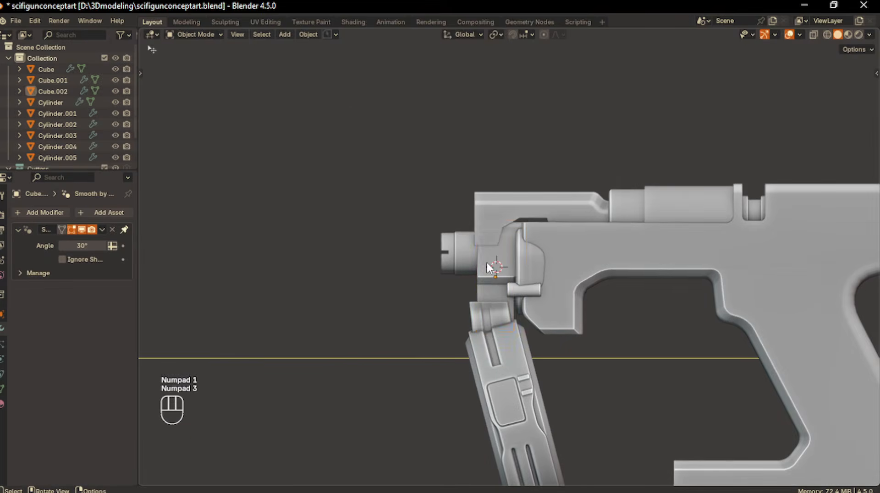
pyautogui.press('Tab')
pyautogui.moveTo(479, 335)
pyautogui.mouseDown(button='middle')
pyautogui.moveTo(489, 331)
pyautogui.moveTo(477, 318)
pyautogui.mouseUp(button='middle')
pyautogui.scroll(1, 490, 330)
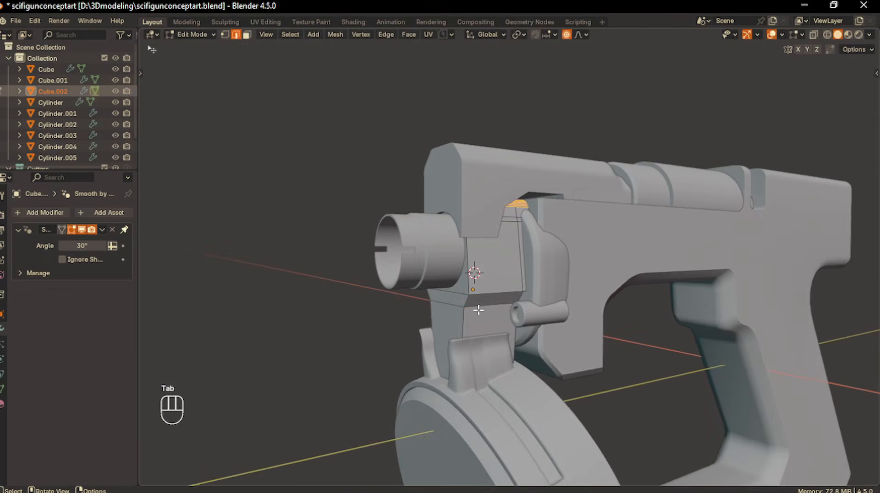
pyautogui.click(478, 316)
pyautogui.scroll(3, 481, 324)
pyautogui.keyDown('shift'); pyautogui.click(495, 331); pyautogui.keyUp('shift')
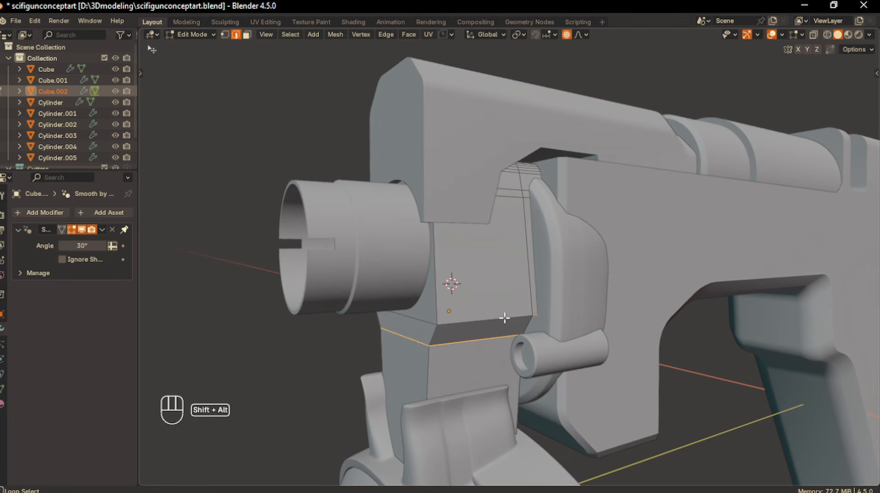
# - Isolate the block, bevel the taper's edge loops about 0.044 m with seven segments, and return to the whole gun
pyautogui.press('KP_Divide')
pyautogui.moveTo(542, 334); pyautogui.dragTo(504, 297, button='middle')
pyautogui.hotkey('ctrl', 'b')
pyautogui.scroll(6, 513, 308)
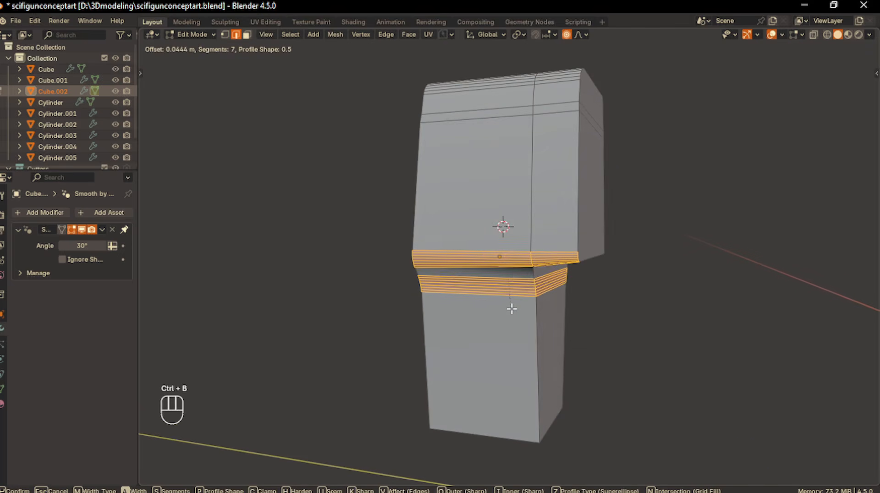
pyautogui.click(512, 309)
pyautogui.moveTo(512, 309); pyautogui.dragTo(611, 315, button='middle')
pyautogui.press('Tab')
pyautogui.click(580, 271)
pyautogui.press('/')
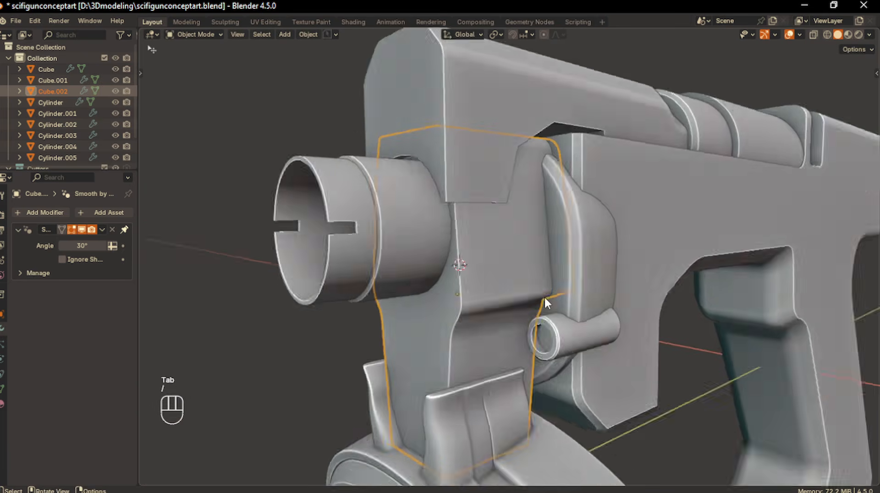
pyautogui.click(691, 368)
# - Save a new version of the file with PowerSave as scifigunconceptart_01
pyautogui.scroll(-4, 586, 373)
pyautogui.click(580, 376)
pyautogui.moveTo(580, 376); pyautogui.dragTo(614, 359, button='middle')
pyautogui.click(509, 215)
pyautogui.moveTo(509, 214); pyautogui.dragTo(371, 314, button='middle')
pyautogui.press('KP_1')
pyautogui.press('KP_3')
pyautogui.click(336, 35)
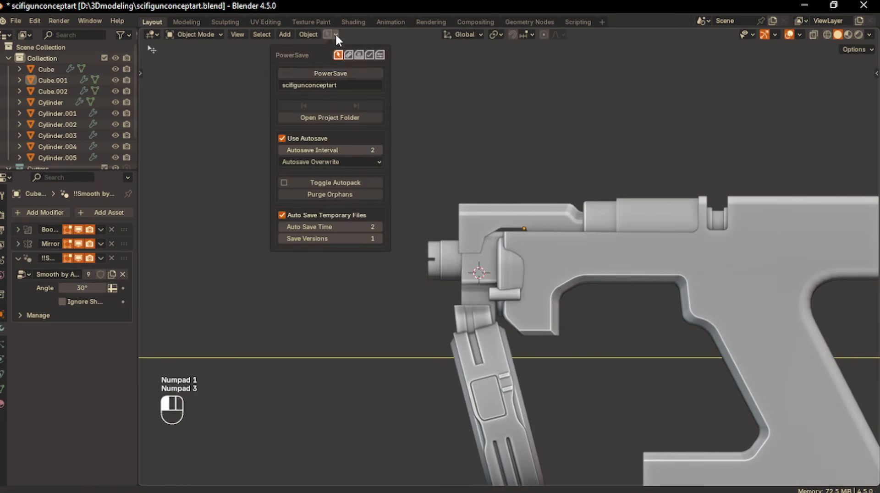
pyautogui.click(318, 72)
pyautogui.scroll(-4, 405, 296)
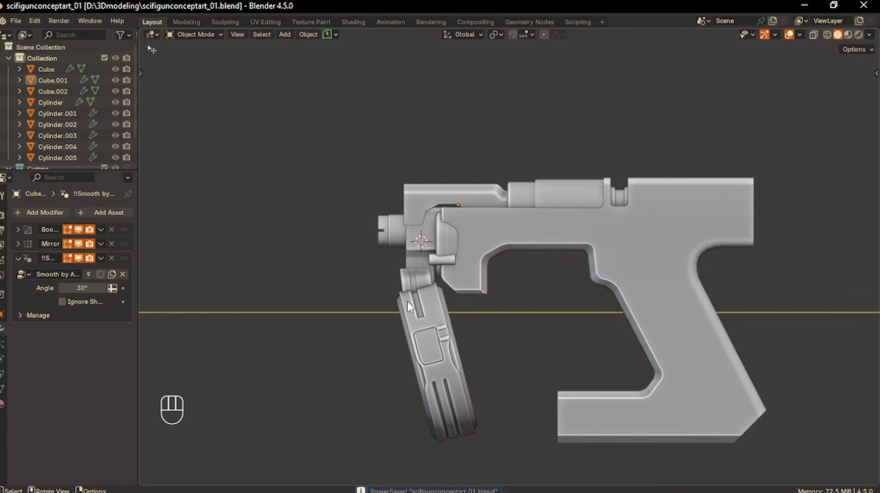
# - Select the drum and its detailed outer shell with the posts, and rotate them about -2° around global X
pyautogui.scroll(2, 424, 300)
pyautogui.keyDown('shift'); pyautogui.moveTo(422, 291); pyautogui.dragTo(436, 298, button='middle'); pyautogui.keyUp('shift')
pyautogui.click(399, 365)
pyautogui.scroll(2, 401, 365)
pyautogui.keyDown('shift'); pyautogui.moveTo(404, 365); pyautogui.dragTo(431, 360, button='middle'); pyautogui.keyUp('shift')
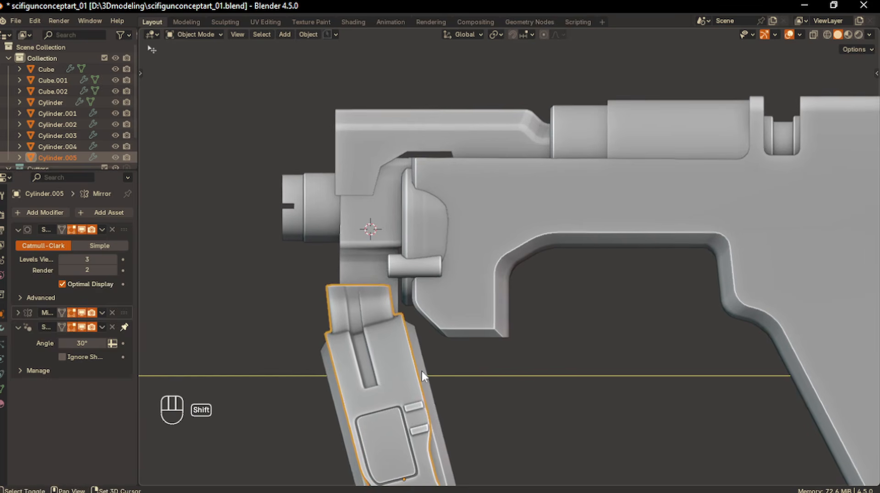
pyautogui.keyDown('shift'); pyautogui.click(428, 374); pyautogui.keyUp('shift')
pyautogui.press('r')
pyautogui.press('x')
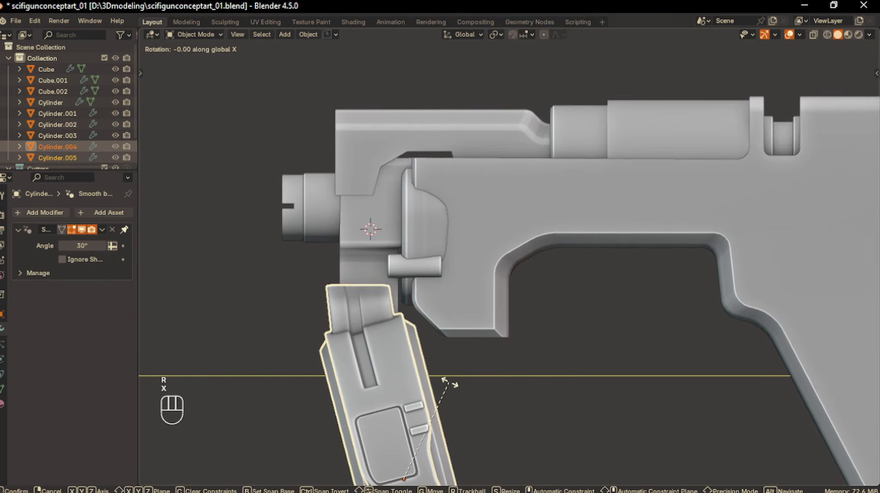
pyautogui.press('shift')
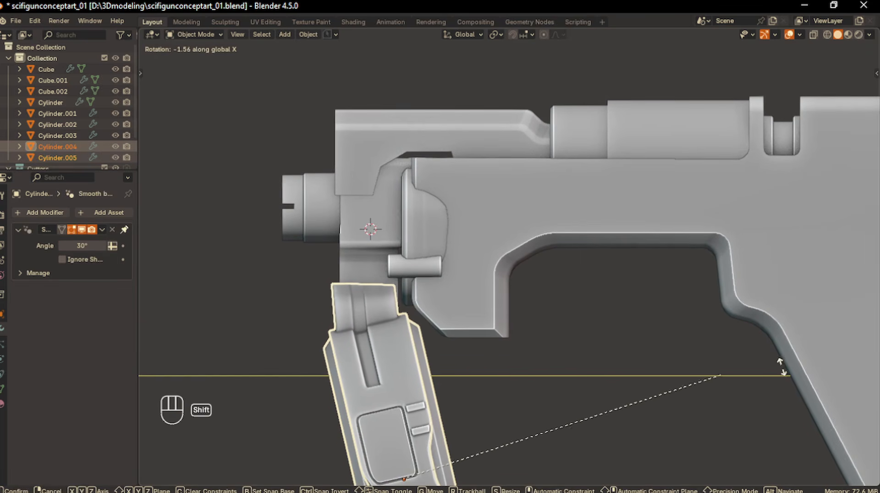
pyautogui.click(756, 433)
# - Rotate the drum and its outer shell slightly further in the same direction around global X and deselect them
pyautogui.keyDown('shift'); pyautogui.moveTo(488, 407); pyautogui.dragTo(554, 367, button='middle'); pyautogui.keyUp('shift')
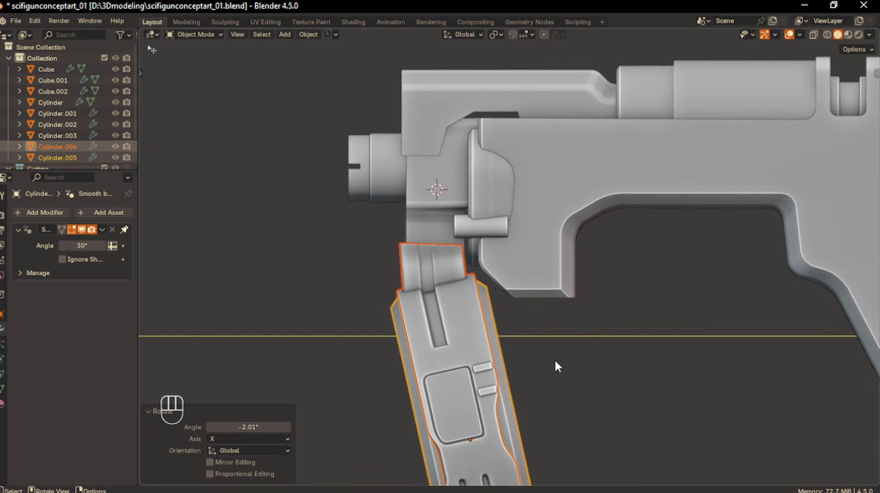
pyautogui.press('r')
pyautogui.press('x')
pyautogui.press('shift')
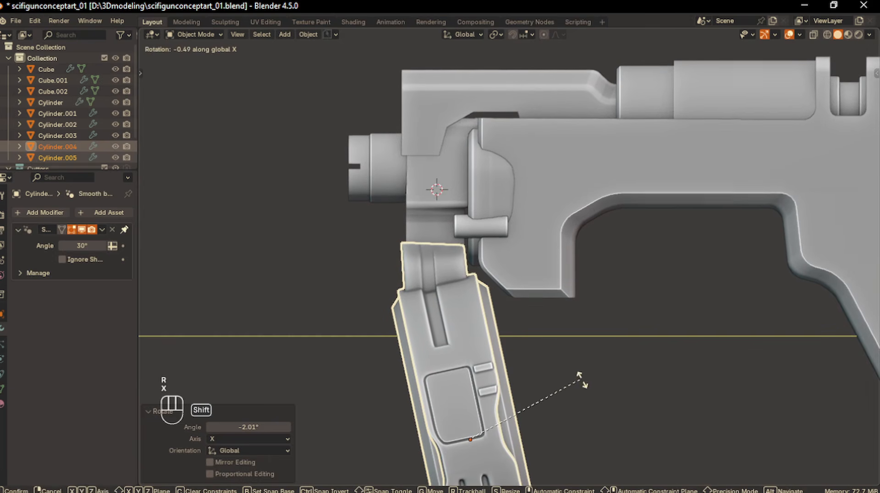
pyautogui.click(537, 413)
pyautogui.scroll(-2, 468, 388)
pyautogui.click(395, 385)
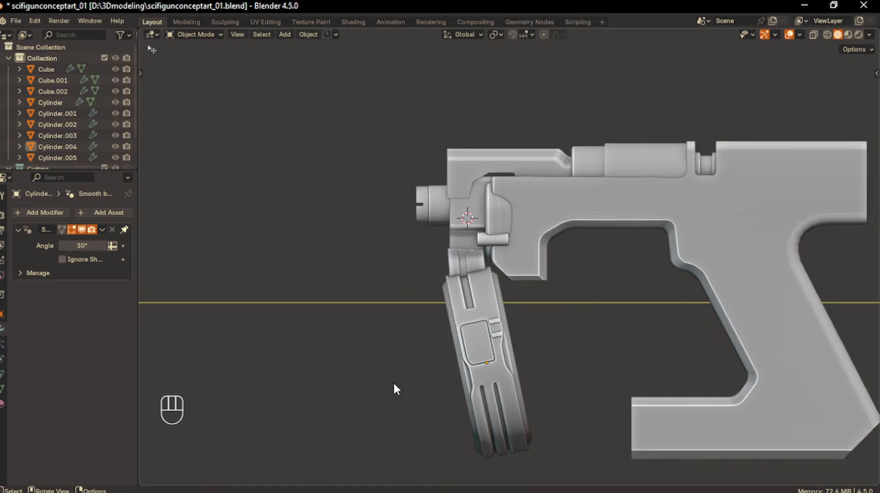
# - Open the connecting block's mesh, select its front faces from below the top band downward, and isolate it with edge selection active
pyautogui.scroll(1, 392, 381)
pyautogui.moveTo(389, 379); pyautogui.dragTo(517, 240, button='middle')
pyautogui.press('KP_1')
pyautogui.click(498, 220)
pyautogui.press('Tab')
pyautogui.click(503, 240)
pyautogui.keyDown('ctrl'); pyautogui.click(474, 303); pyautogui.keyUp('ctrl')
pyautogui.moveTo(530, 293); pyautogui.dragTo(472, 200, button='middle')
pyautogui.press('2')
pyautogui.press('/')
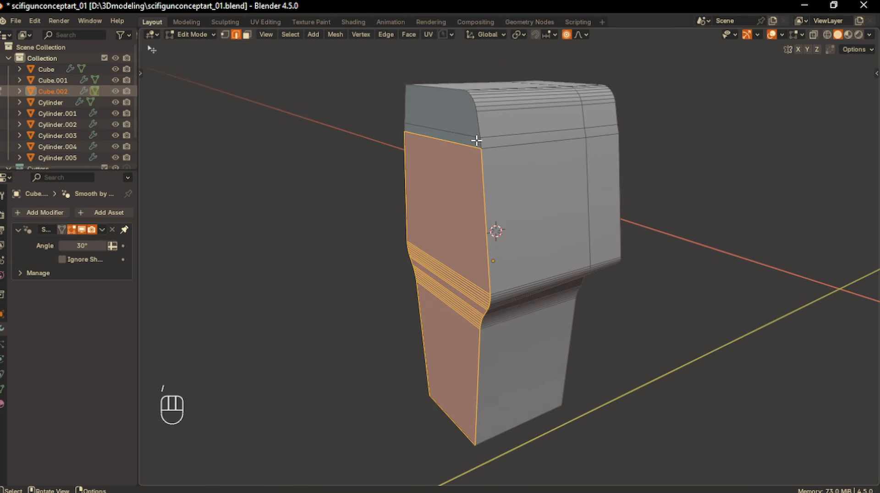
# - Select the block's front border edges from top to base, chamfer them about 0.06 m with one segment, and show the whole gun
pyautogui.click(438, 86)
pyautogui.keyDown('ctrl'); pyautogui.click(450, 415); pyautogui.keyUp('ctrl')
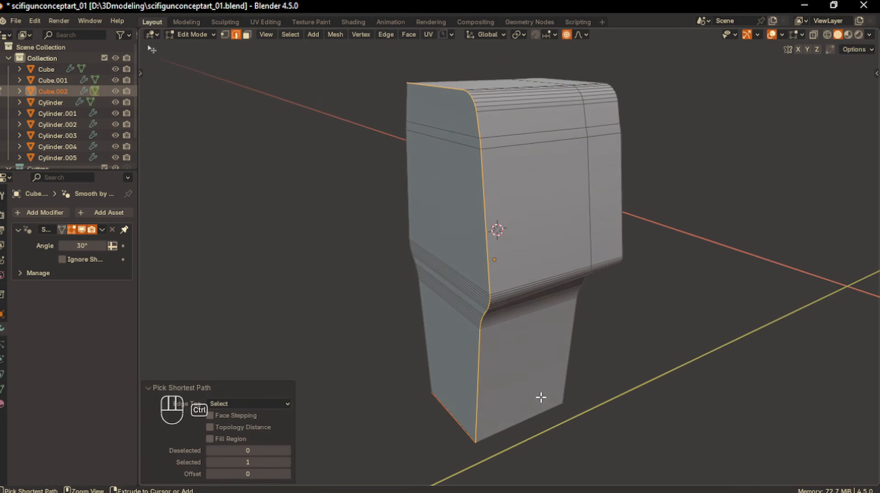
pyautogui.hotkey('ctrl', 'b')
pyautogui.scroll(-3, 580, 403)
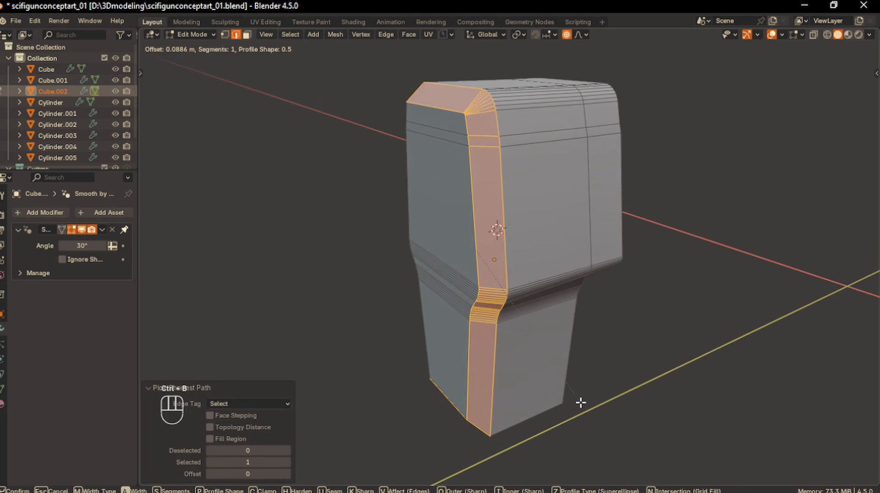
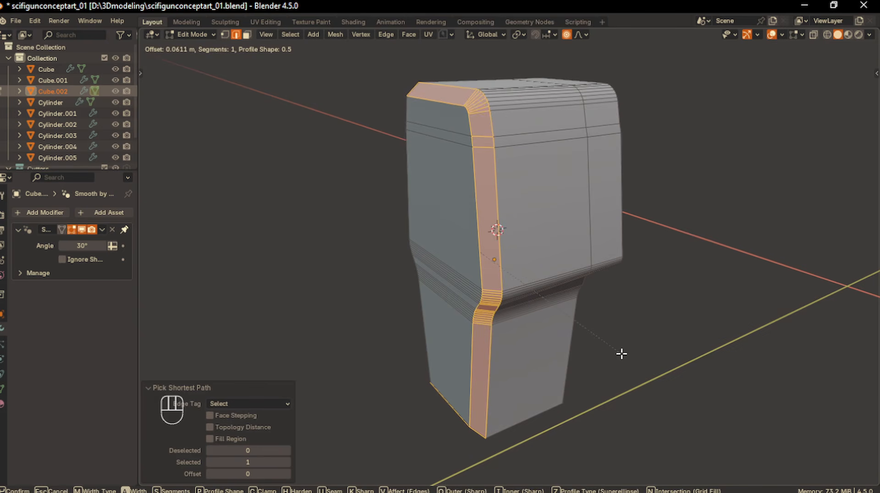
pyautogui.click(605, 351)
pyautogui.press('Tab')
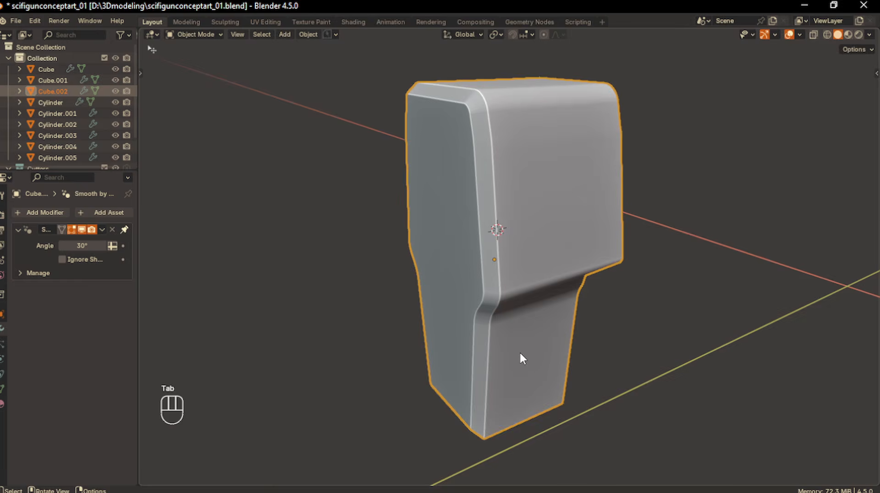
pyautogui.press('/')
# - Duplicate the mirrored side tubes and place the copies about 0.53 m higher and 0.05 m inward, beside the barrel
pyautogui.keyDown('alt'); pyautogui.moveTo(484, 374); pyautogui.dragTo(519, 323, button='middle'); pyautogui.keyUp('alt')
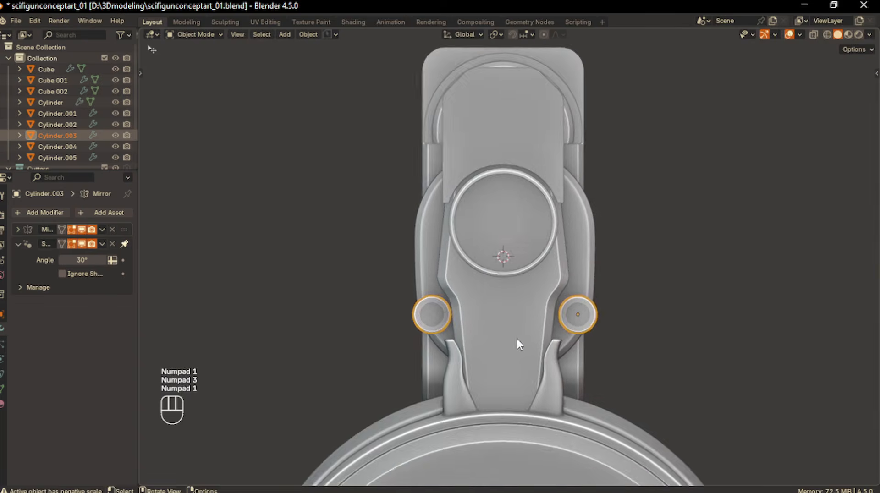
pyautogui.keyDown('shift'); pyautogui.moveTo(580, 349); pyautogui.dragTo(480, 376, button='middle'); pyautogui.keyUp('shift')
pyautogui.scroll(2, 490, 366)
pyautogui.hotkey('shift', 'd')
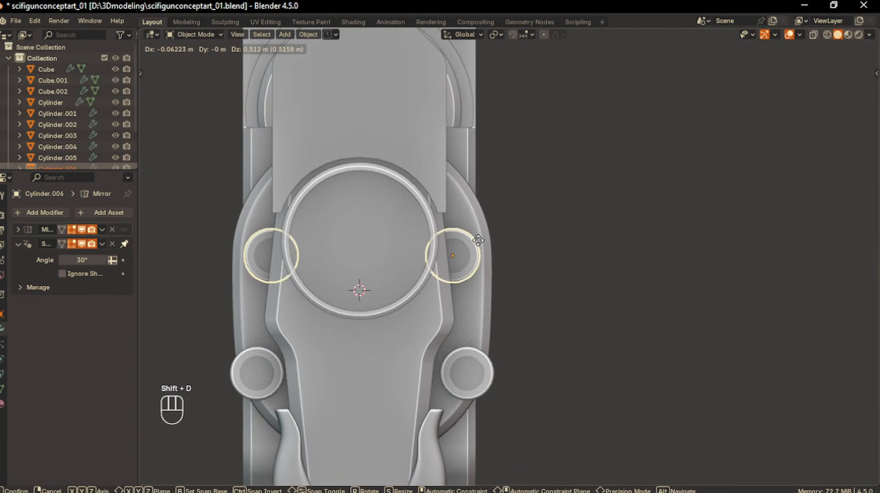
pyautogui.click(483, 237)
pyautogui.moveTo(490, 242); pyautogui.dragTo(427, 283, button='middle')
# - Move the duplicated side tubes about 0.51 m forward along global Y
pyautogui.press('g')
pyautogui.press('y')
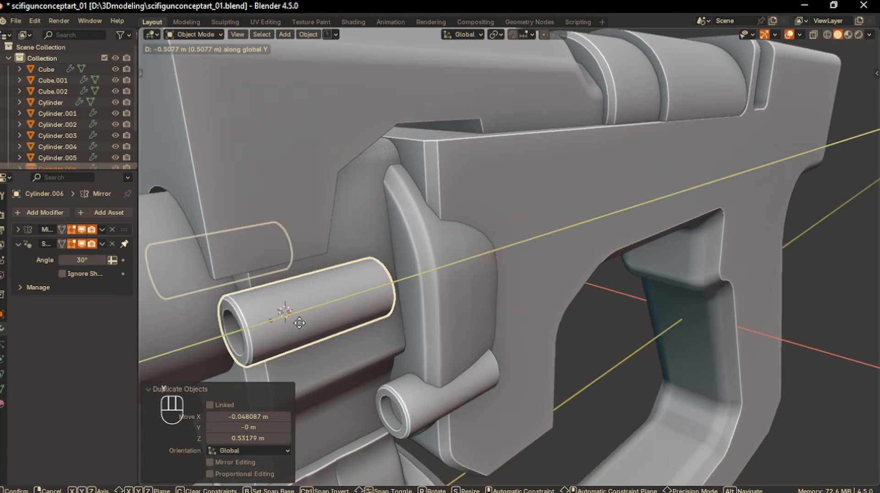
pyautogui.click(303, 319)
pyautogui.scroll(-4, 303, 318)
pyautogui.moveTo(312, 318); pyautogui.dragTo(362, 321, button='middle')
# - Select the duplicated side tubes again and scale them down to a thinner size beside the connecting block
pyautogui.click(463, 331)
pyautogui.moveTo(463, 330); pyautogui.dragTo(482, 321, button='middle')
pyautogui.click(449, 259)
pyautogui.press('s')
pyautogui.click(479, 308)
pyautogui.scroll(2, 445, 319)
pyautogui.click(359, 334)
# - Extrude the rear end face of the small upper side tube about 0.49 m backward along its normal
pyautogui.moveTo(358, 334); pyautogui.dragTo(465, 285, button='middle')
pyautogui.click(445, 301)
pyautogui.press('Tab')
pyautogui.press('KP_1')
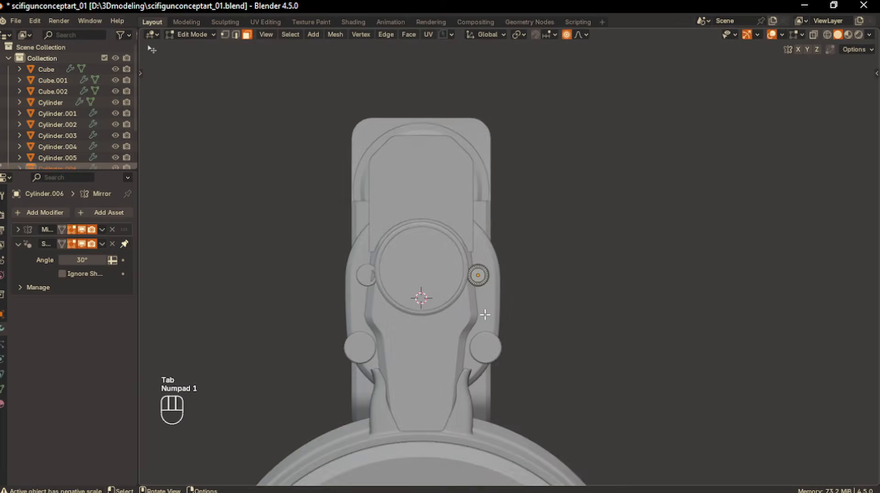
pyautogui.press('KP_3')
pyautogui.press('e')
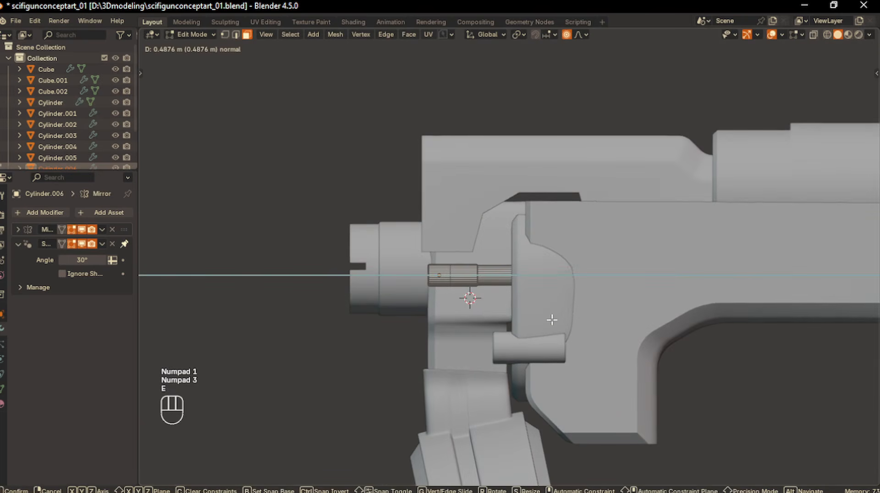
pyautogui.click(552, 320)
# - Add a loop cut around the tube's newly extruded section, close to where it meets the original tube
pyautogui.moveTo(552, 320); pyautogui.dragTo(505, 304, button='middle')
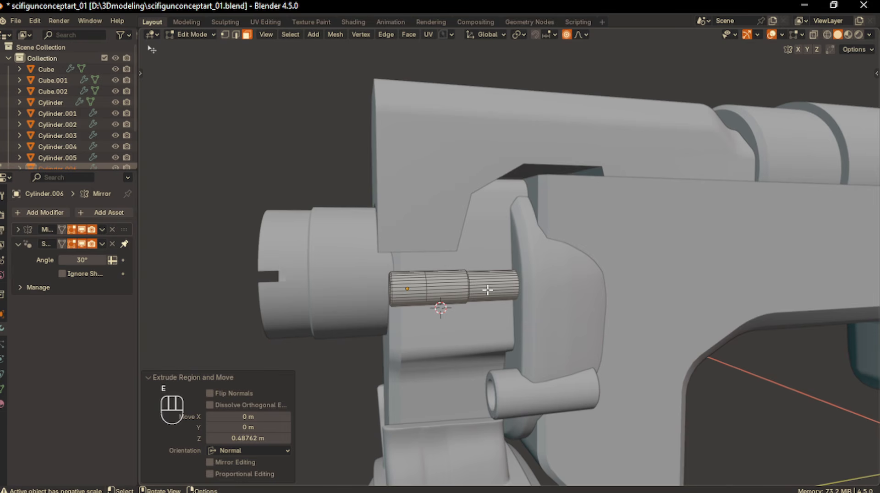
pyautogui.hotkey('ctrl', 'r')
pyautogui.click(480, 288)
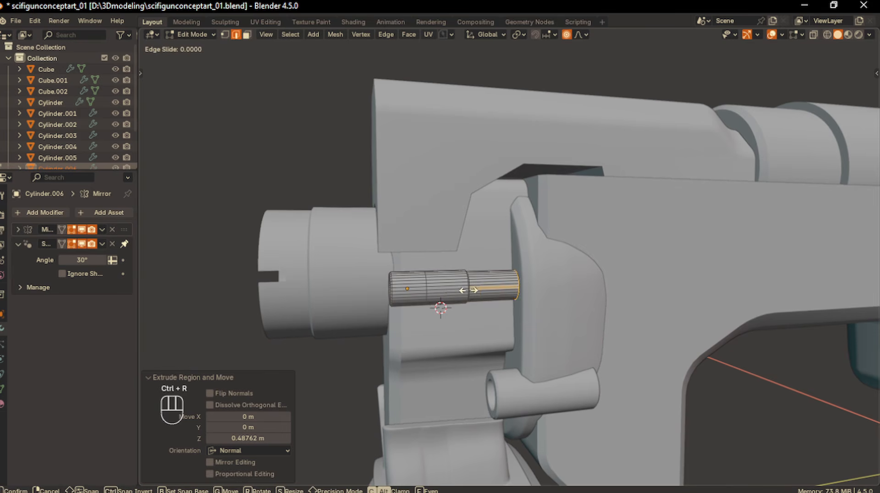
pyautogui.click(436, 296)
# - Select the ring of faces behind the new loop and extrude it outward along normals into a thicker collar
pyautogui.click(248, 35)
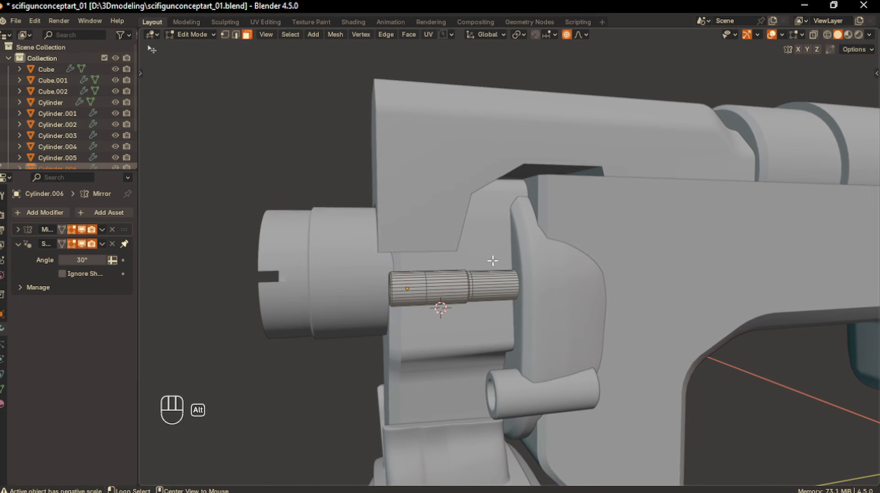
pyautogui.keyDown('alt'); pyautogui.click(502, 327); pyautogui.keyUp('alt')
pyautogui.moveTo(527, 339); pyautogui.dragTo(518, 337, button='middle')
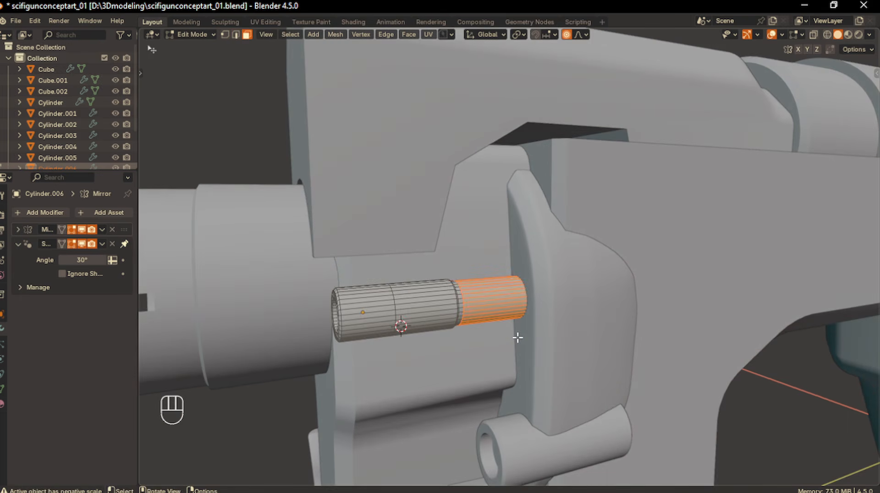
pyautogui.hotkey('alt', 'e')
pyautogui.click(516, 336)
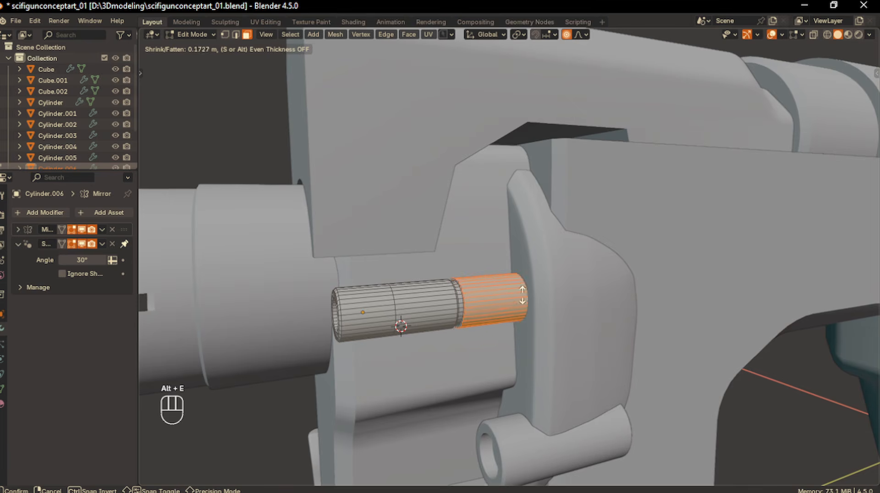
pyautogui.click(535, 248)
# - Bevel the collar's front outer edge loop with one segment and return to Object Mode
pyautogui.scroll(2, 516, 324)
pyautogui.moveTo(516, 324); pyautogui.dragTo(442, 328, button='middle')
pyautogui.click(236, 35)
pyautogui.moveTo(395, 273); pyautogui.dragTo(495, 332, button='middle')
pyautogui.keyDown('alt'); pyautogui.click(496, 333); pyautogui.keyUp('alt')
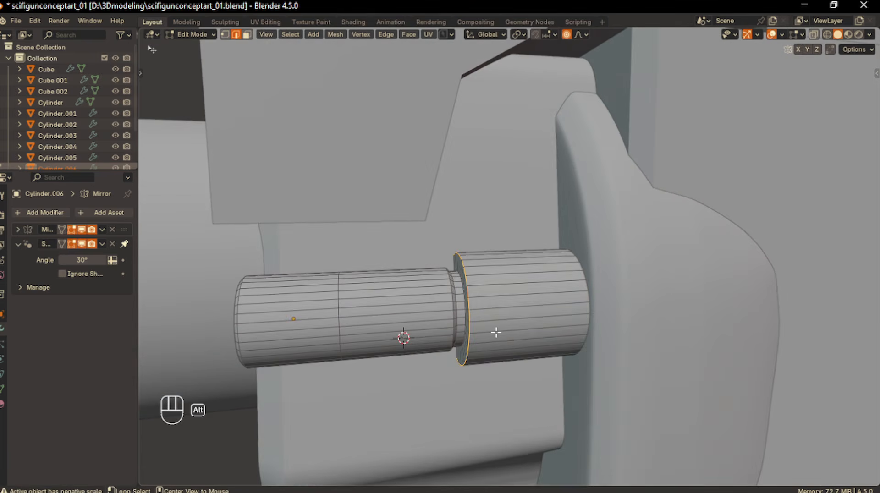
pyautogui.hotkey('ctrl', 'b')
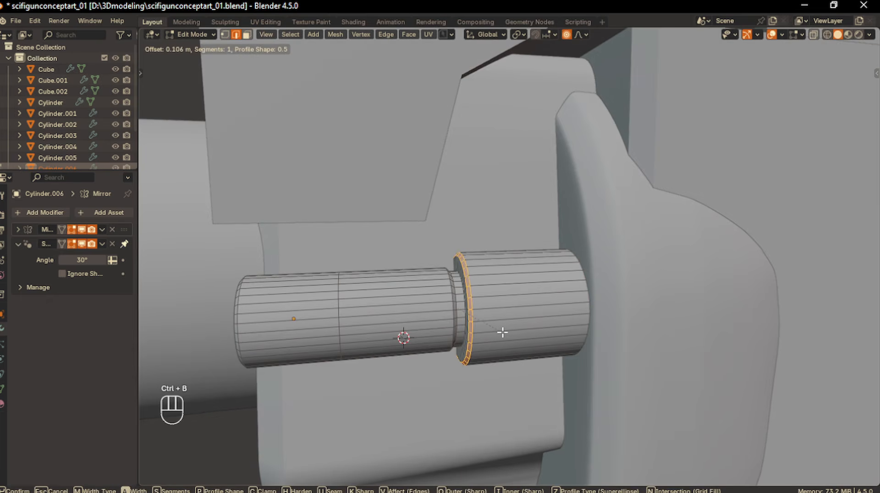
pyautogui.click(506, 332)
pyautogui.press('Tab')
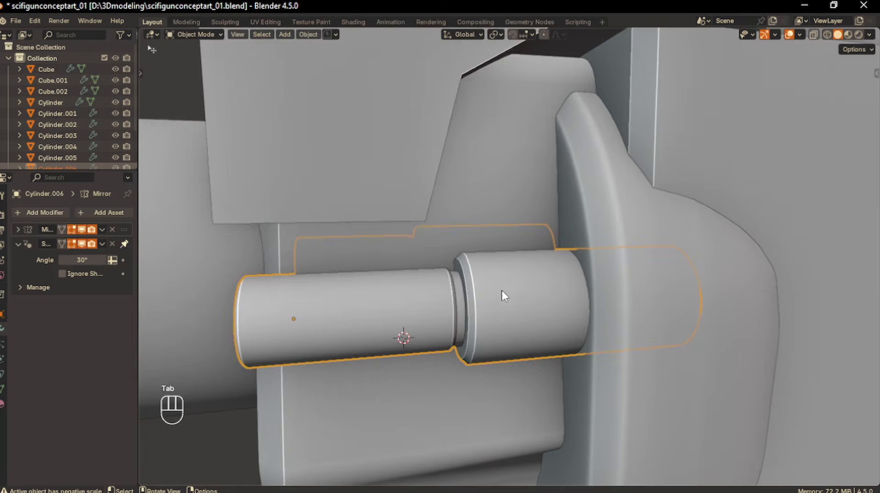
# - Isolate the connecting block between drum and barrel housing and open its mesh for edge editing
pyautogui.scroll(-3, 479, 352)
pyautogui.scroll(-2, 401, 370)
pyautogui.click(402, 372)
pyautogui.scroll(-1, 325, 371)
pyautogui.moveTo(328, 372); pyautogui.dragTo(352, 413, button='middle')
pyautogui.click(335, 367)
pyautogui.scroll(-2, 335, 367)
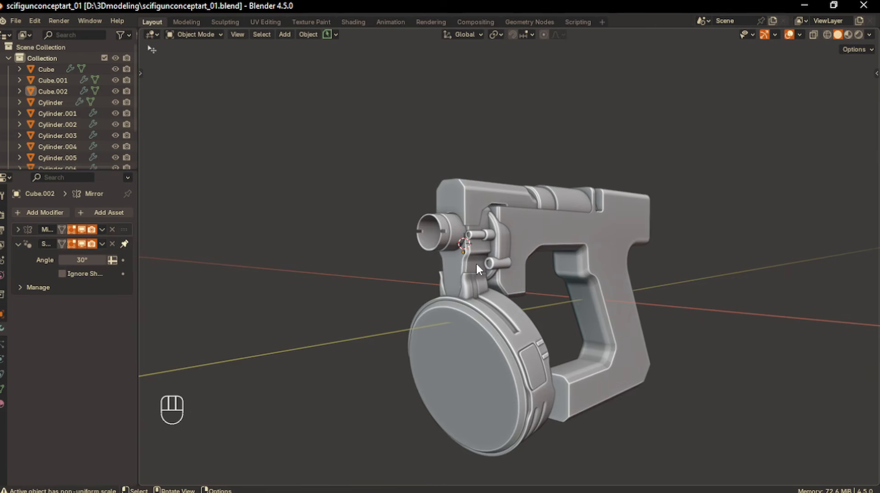
pyautogui.click(476, 262)
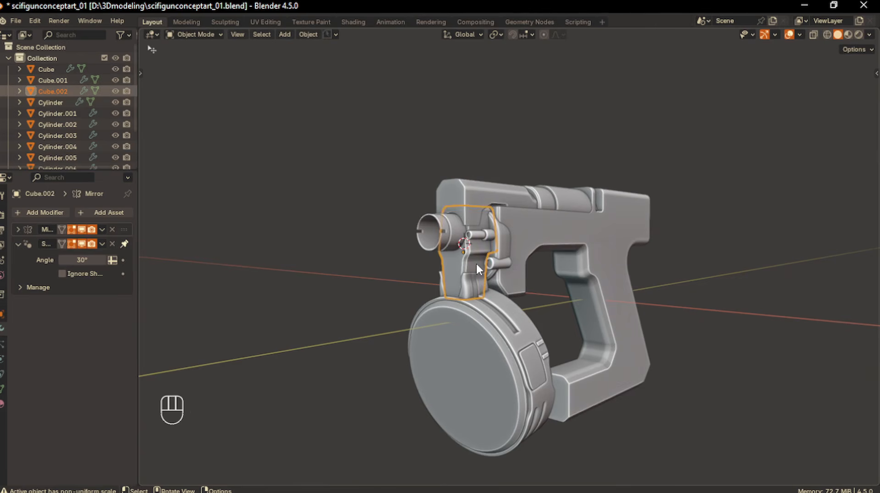
pyautogui.press('KP_Divide')
pyautogui.moveTo(476, 268); pyautogui.dragTo(455, 279, button='middle')
pyautogui.press('Tab')
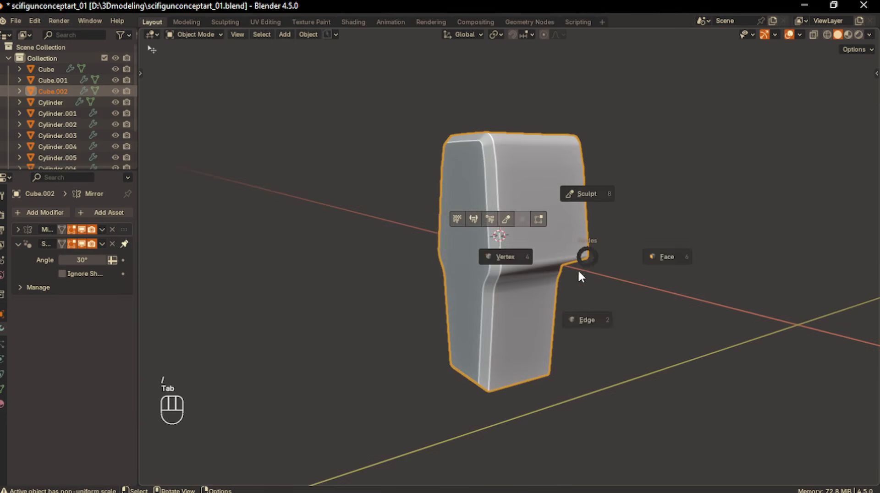
pyautogui.click(566, 297)
pyautogui.moveTo(566, 297); pyautogui.dragTo(535, 270, button='middle')
# - Add a centred loop cut over the block's top and side and bevel it 0.203 m into a wide band
pyautogui.hotkey('ctrl', 'r')
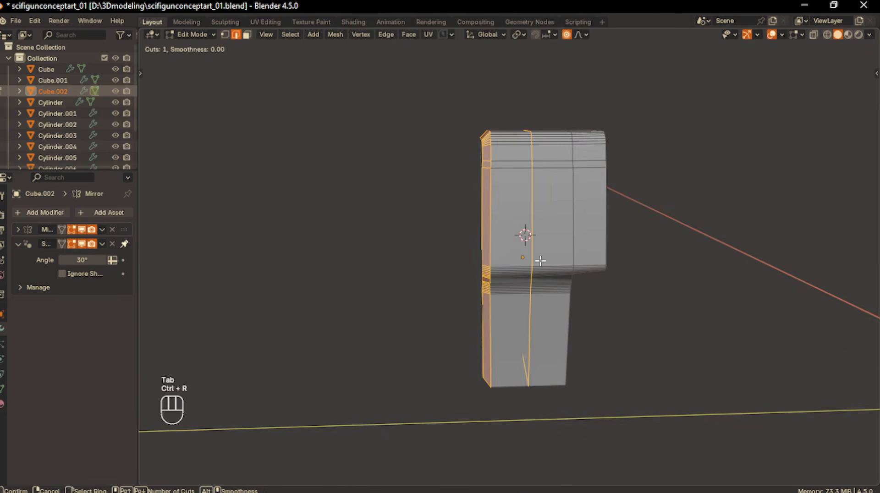
pyautogui.click(573, 316)
pyautogui.rightClick(577, 323)
pyautogui.hotkey('ctrl', 'b')
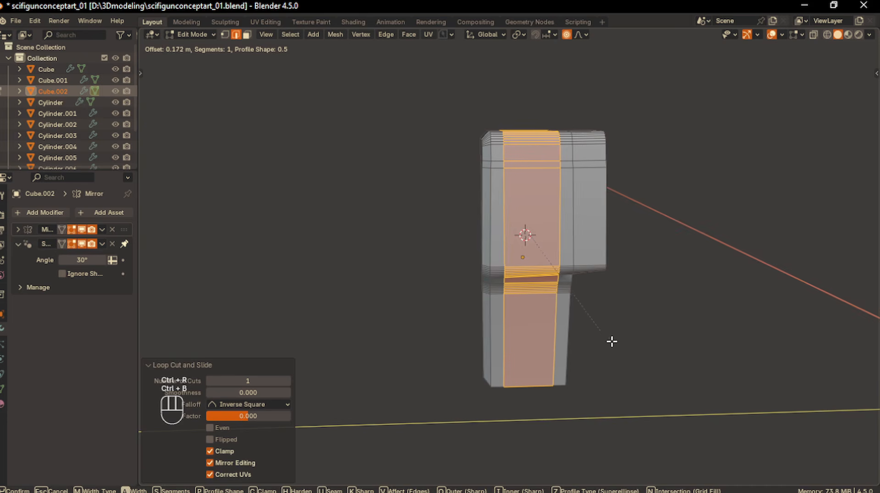
pyautogui.click(616, 342)
pyautogui.moveTo(539, 334); pyautogui.dragTo(558, 337, button='middle')
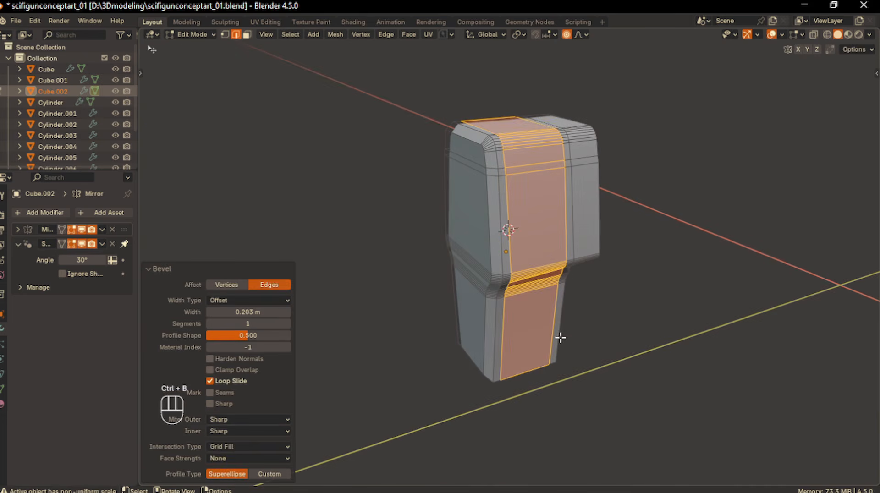
# - Extrude the band of faces outward along normals by about 0.05 m
pyautogui.hotkey('alt', 'e')
pyautogui.click(562, 340)
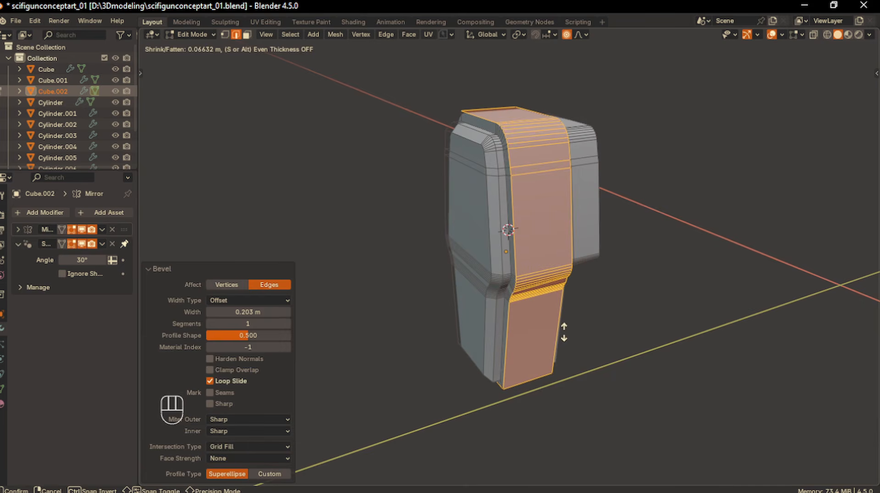
pyautogui.click(562, 334)
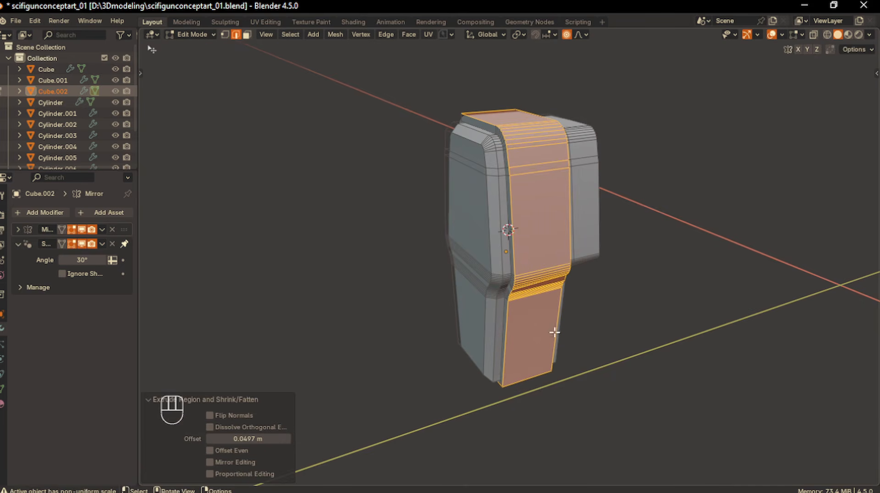
# - Bevel the raised band's border edges about 0.02 m with one segment and bring back the whole gun
pyautogui.keyDown('alt'); pyautogui.click(515, 221); pyautogui.keyUp('alt')
pyautogui.moveTo(555, 207); pyautogui.dragTo(578, 267, button='middle')
pyautogui.hotkey('ctrl', 'b')
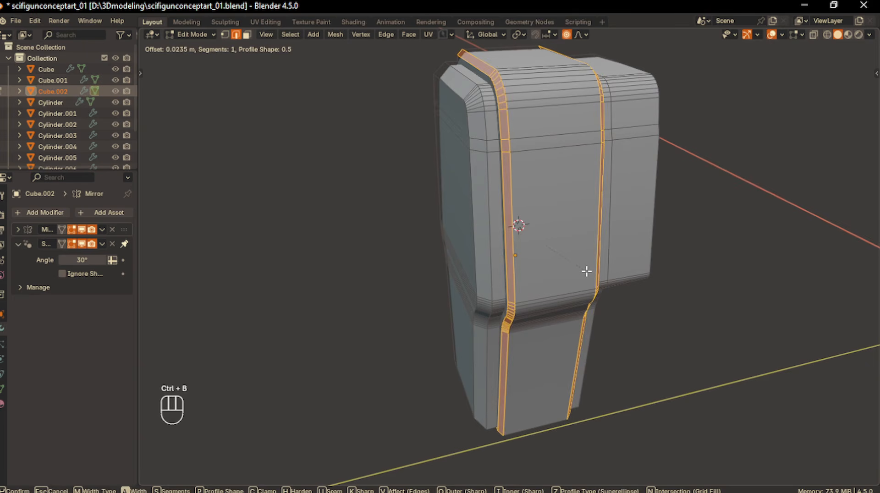
pyautogui.click(585, 271)
pyautogui.press('Tab')
pyautogui.scroll(-5, 574, 230)
pyautogui.moveTo(569, 260); pyautogui.dragTo(554, 245, button='middle')
pyautogui.press('/')
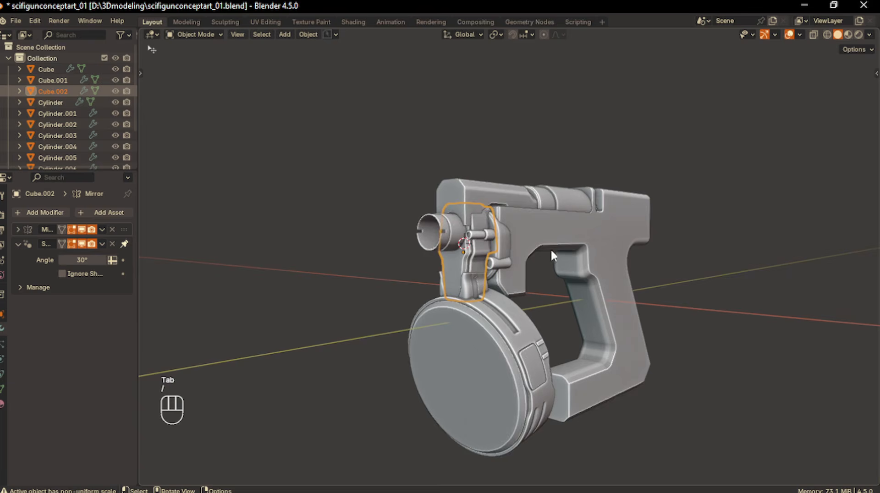
# - Scale the connecting block slightly narrower along global X, to about 0.99
pyautogui.press('KP_1')
pyautogui.press('KP_3')
pyautogui.scroll(2, 343, 282)
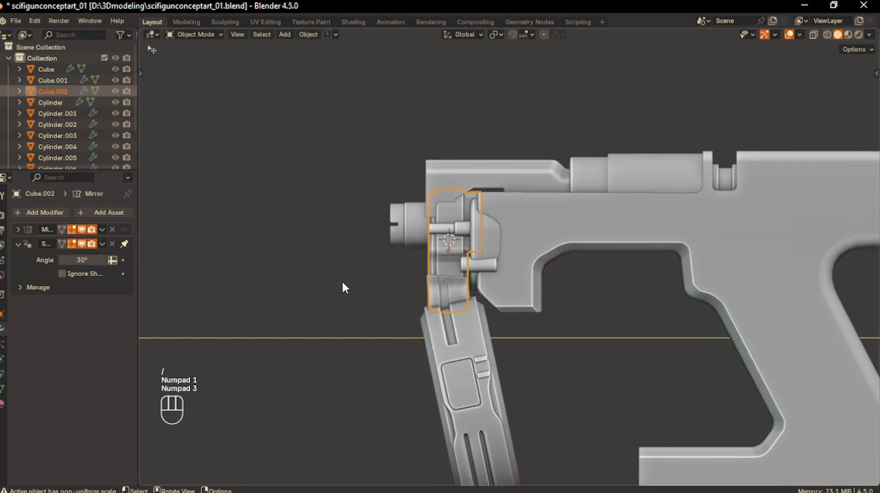
pyautogui.click(345, 279)
pyautogui.scroll(2, 345, 280)
pyautogui.keyDown('shift'); pyautogui.moveTo(345, 280); pyautogui.dragTo(373, 302, button='middle'); pyautogui.keyUp('shift')
pyautogui.scroll(-1, 471, 302)
pyautogui.click(465, 310)
pyautogui.scroll(1, 460, 309)
pyautogui.moveTo(461, 309); pyautogui.dragTo(540, 360, button='middle')
pyautogui.scroll(2, 489, 326)
pyautogui.press('Tab')
pyautogui.press('s')
pyautogui.press('x')
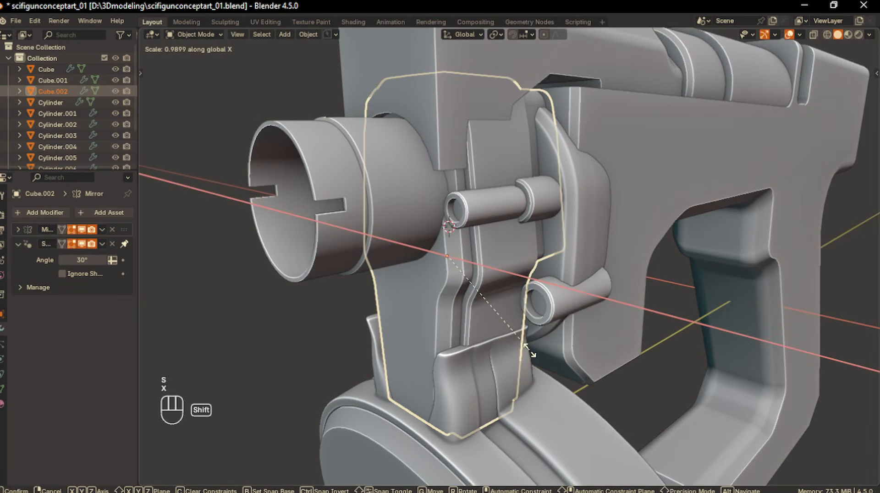
pyautogui.click(497, 320)
# - Cut a small rectangular pocket into the connecting block's lower side with BoxCutter and bevel its corners
pyautogui.click(497, 320)
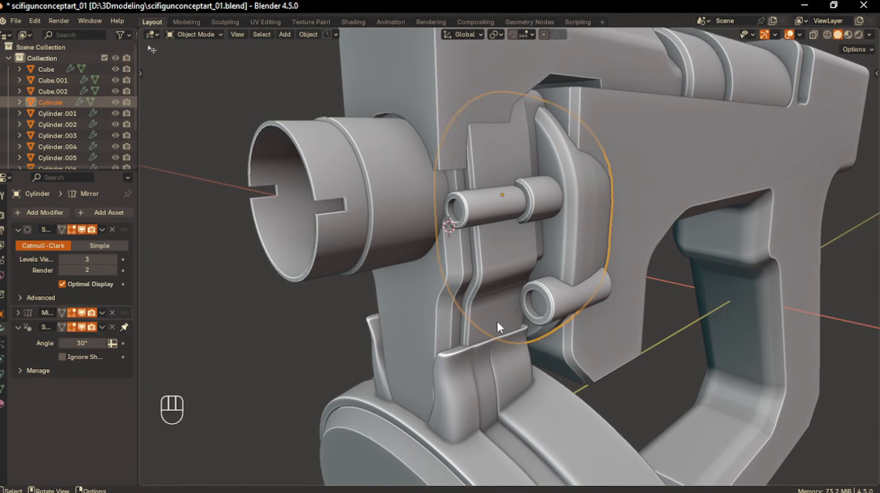
pyautogui.rightClick(471, 325)
pyautogui.click(478, 317)
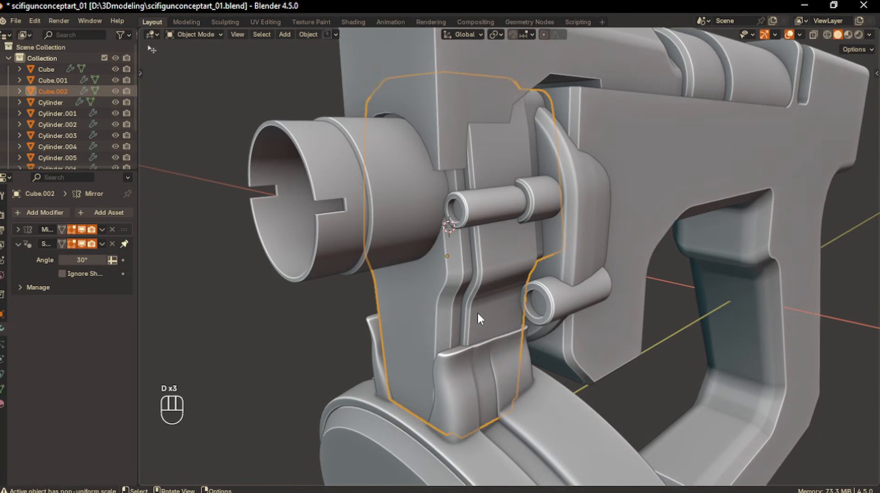
pyautogui.hotkey('alt', 'w')
pyautogui.press('d')
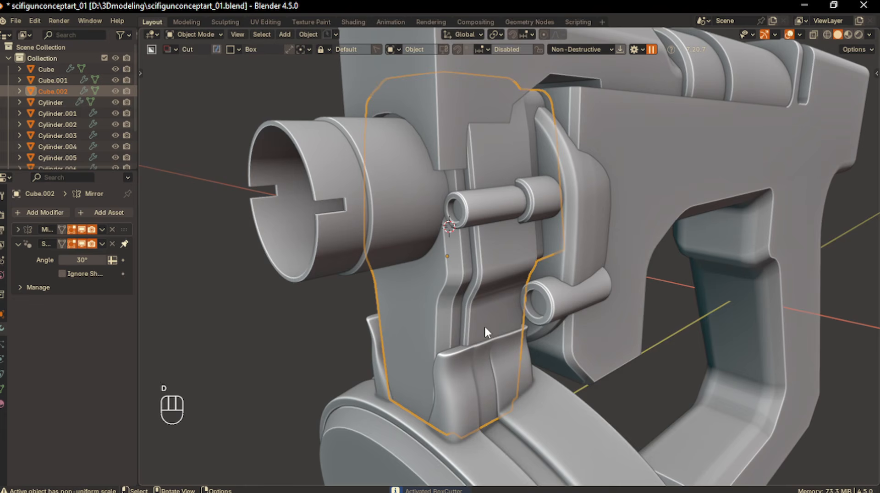
pyautogui.moveTo(502, 326); pyautogui.dragTo(505, 329)
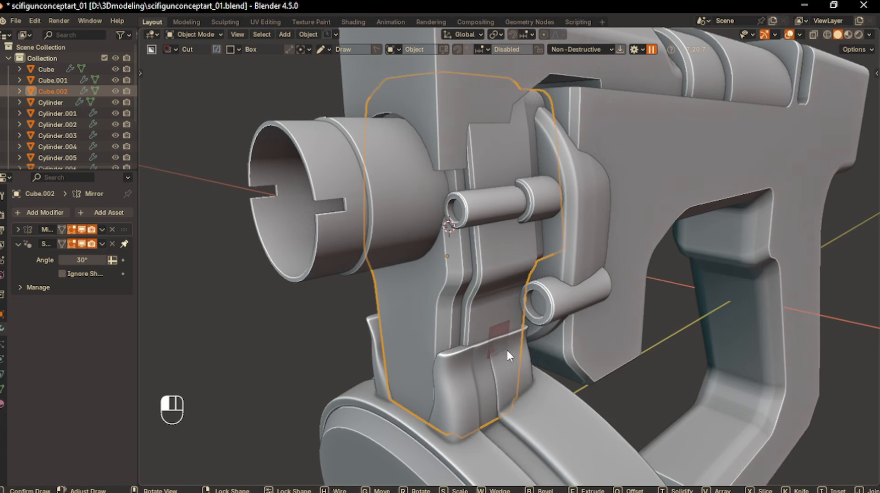
pyautogui.moveTo(505, 361); pyautogui.dragTo(504, 360)
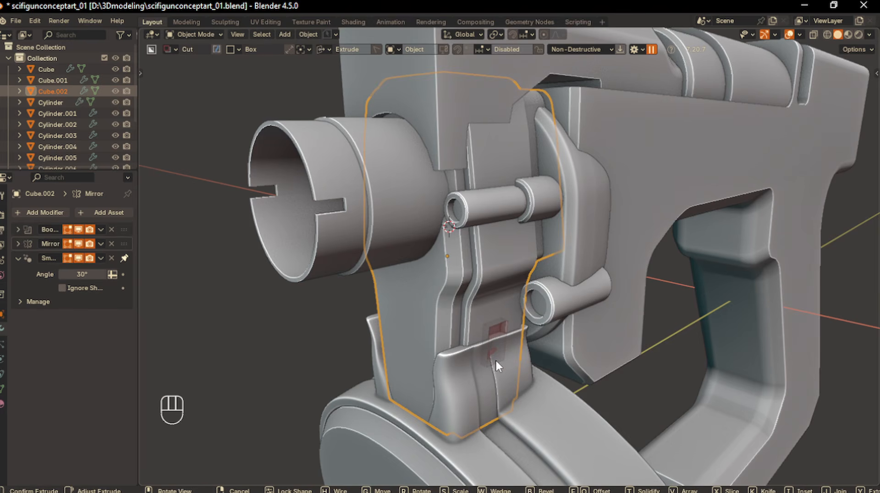
pyautogui.press('b')
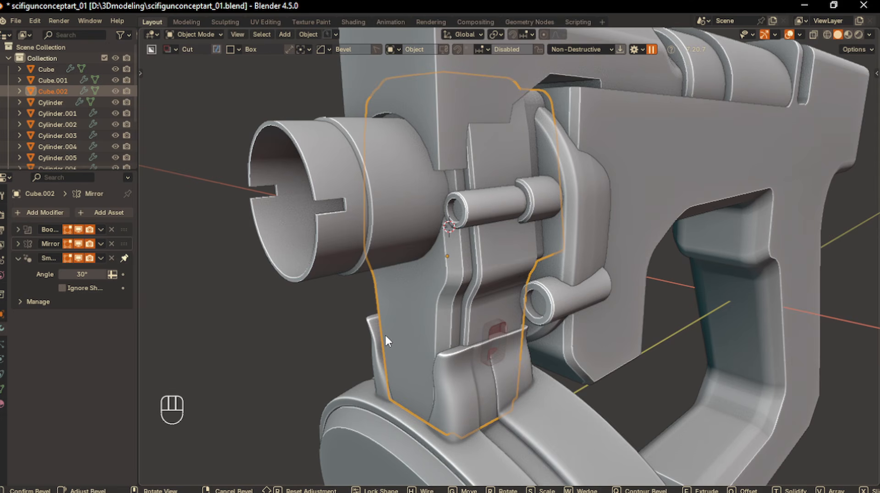
pyautogui.press('Return')
pyautogui.moveTo(446, 334); pyautogui.dragTo(370, 340, button='middle')
pyautogui.click(326, 334)
# - Widen the upper barrel housing slightly along global X
pyautogui.scroll(-2, 392, 320)
pyautogui.click(474, 180)
pyautogui.moveTo(475, 183); pyautogui.dragTo(531, 252, button='middle')
pyautogui.click(476, 185)
pyautogui.press('s')
pyautogui.press('x')
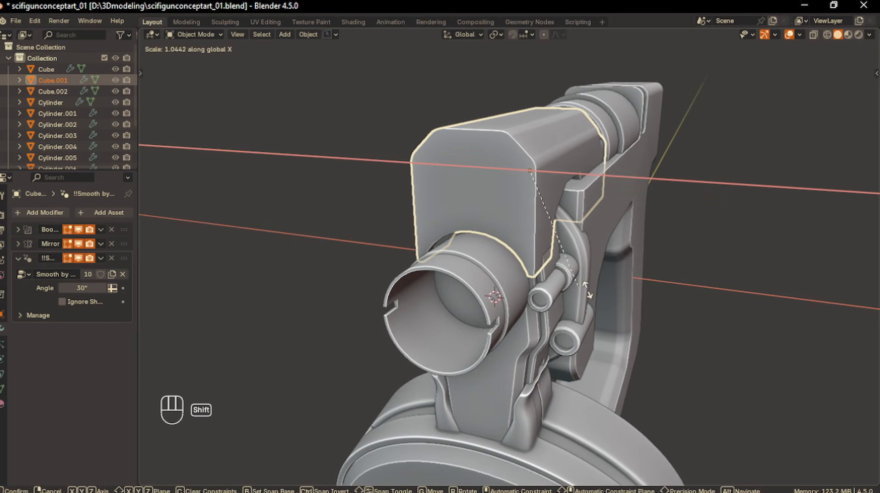
pyautogui.click(700, 293)
pyautogui.moveTo(562, 290); pyautogui.dragTo(607, 292, button='middle')
pyautogui.press('s')
pyautogui.press('x')
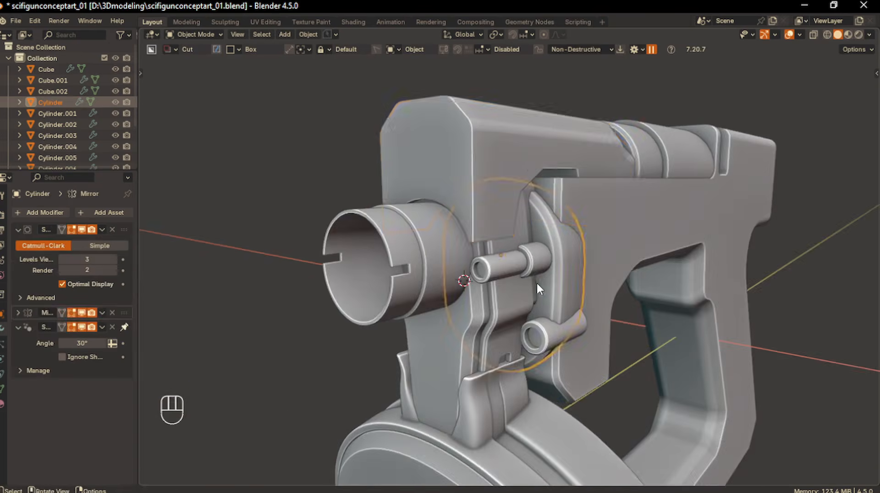
# - Cut a rectangular pocket into the connecting block's side above the upper tube, partly beneath the barrel housing, with BoxCutter
pyautogui.moveTo(537, 281); pyautogui.dragTo(466, 262, button='middle')
pyautogui.click(470, 240)
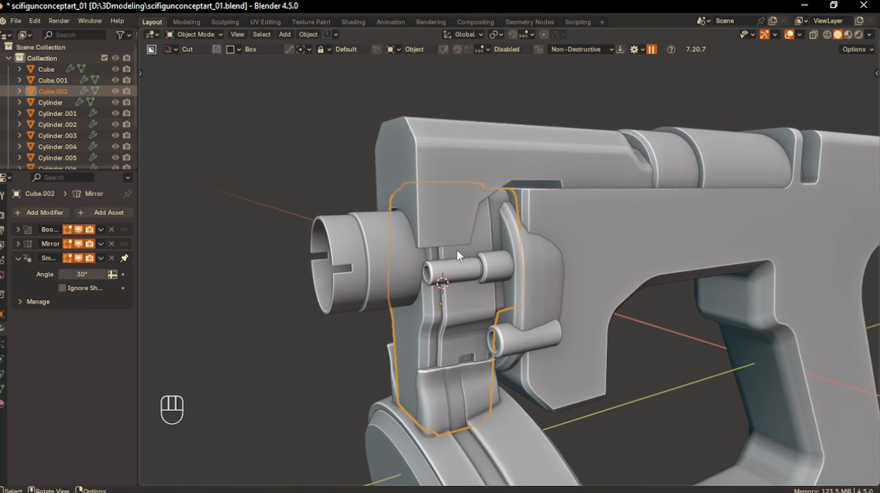
pyautogui.moveTo(455, 251); pyautogui.dragTo(476, 251)
pyautogui.moveTo(477, 200); pyautogui.dragTo(480, 195)
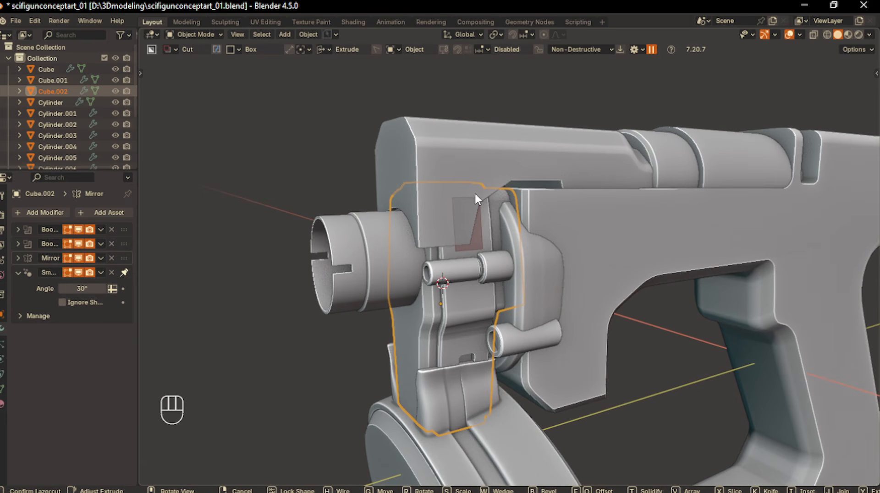
pyautogui.press('shift')
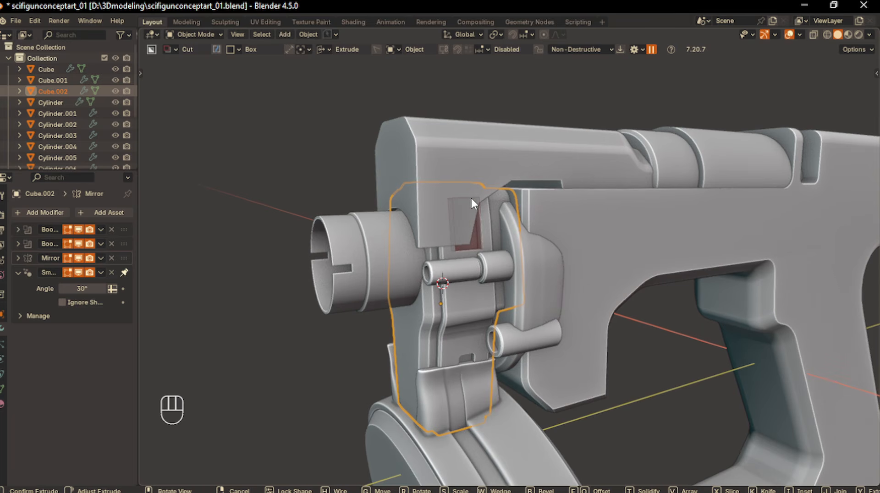
pyautogui.click(471, 198)
# - Apply the Boolean cuts to the connecting block's mesh, keeping its Mirror and Smooth modifiers
pyautogui.press('KP_1')
pyautogui.press('KP_3')
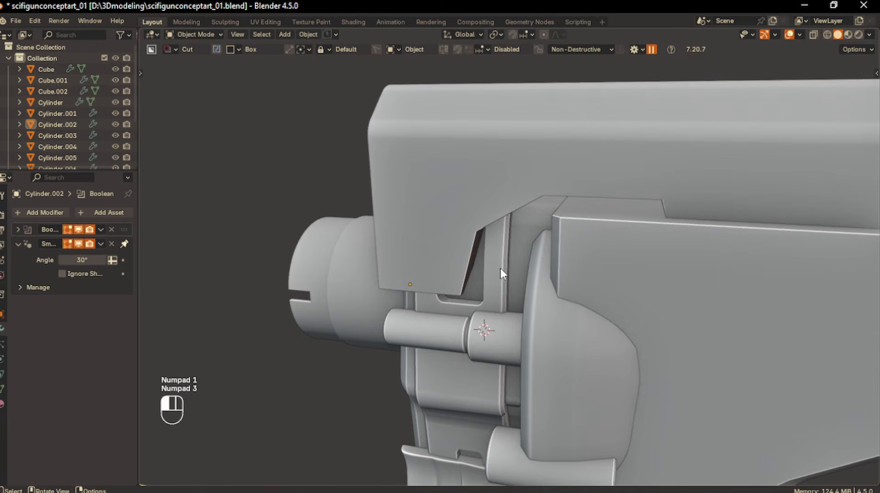
pyautogui.press('q')
pyautogui.click(386, 344)
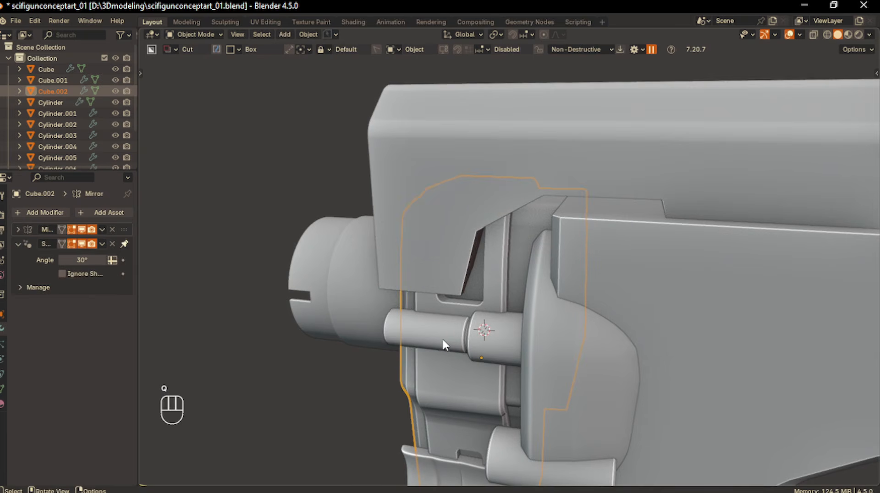
# - Isolate the connecting block and make its upper side pocket shallower by moving the pocket's floor face along global X
pyautogui.press('/')
pyautogui.press('Tab')
pyautogui.click(469, 176)
pyautogui.moveTo(469, 175); pyautogui.dragTo(507, 275, button='middle')
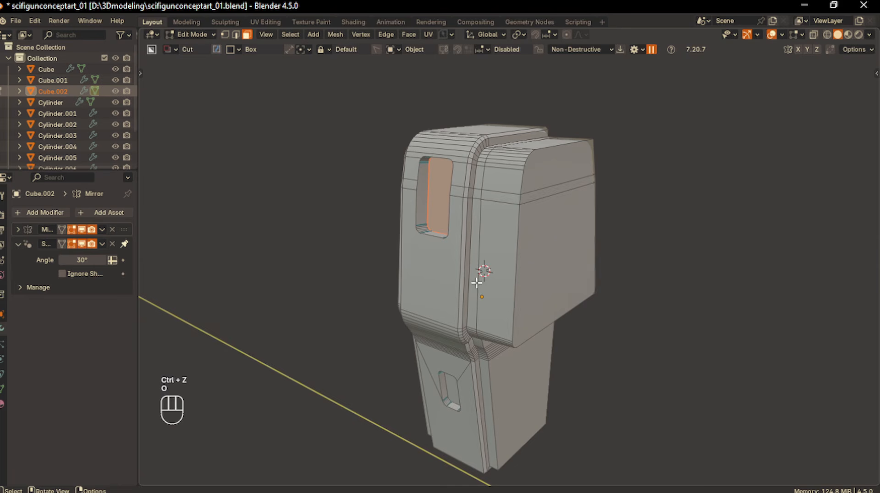
pyautogui.press('g')
pyautogui.press('y')
pyautogui.press('x')
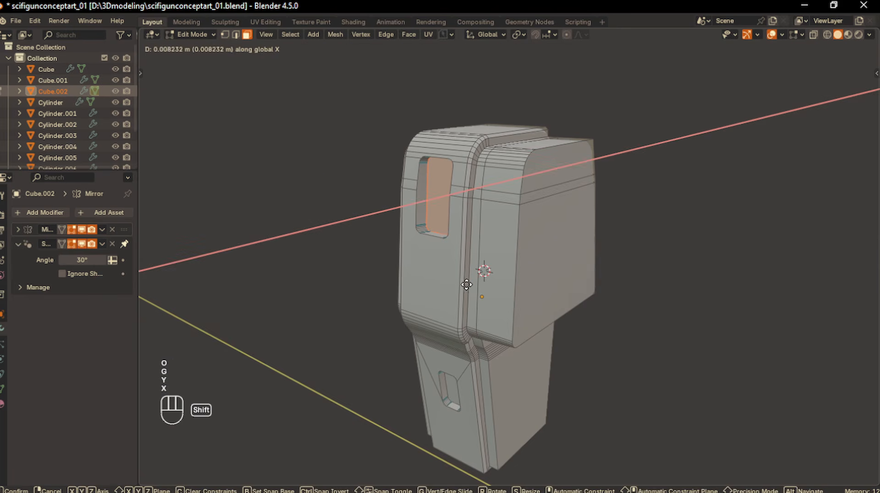
pyautogui.click(426, 289)
pyautogui.moveTo(477, 290); pyautogui.dragTo(503, 282, button='middle')
pyautogui.scroll(2, 437, 273)
pyautogui.moveTo(438, 273); pyautogui.dragTo(479, 258, button='middle')
pyautogui.press('Tab')
pyautogui.click(464, 201)
pyautogui.moveTo(422, 202); pyautogui.dragTo(413, 231, button='middle')
# - Merge the stray vertex beside the upper pocket's rounded corner nearest the block's flat front face
pyautogui.press('Tab')
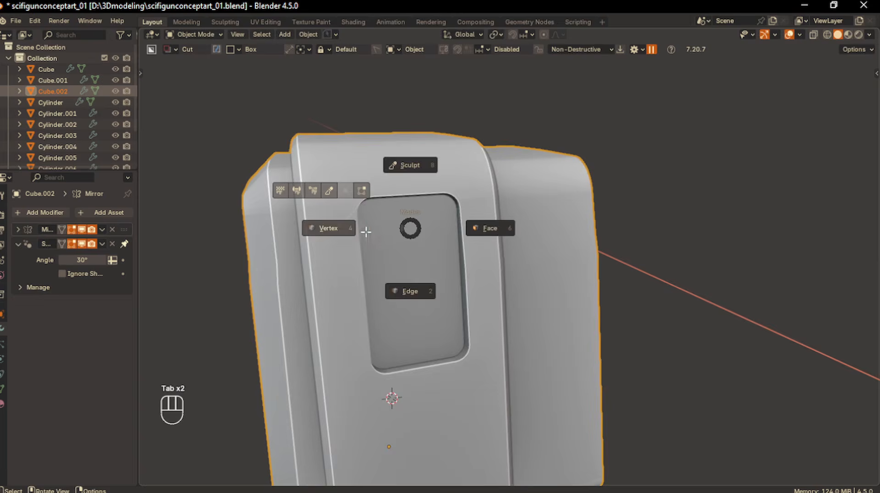
pyautogui.click(358, 230)
pyautogui.keyDown('shift'); pyautogui.moveTo(354, 226); pyautogui.dragTo(519, 343, button='middle'); pyautogui.keyUp('shift')
pyautogui.scroll(2, 445, 278)
pyautogui.scroll(2, 477, 328)
pyautogui.keyDown('shift'); pyautogui.moveTo(493, 292); pyautogui.dragTo(555, 283, button='middle'); pyautogui.keyUp('shift')
pyautogui.scroll(1, 500, 311)
pyautogui.keyDown('shift'); pyautogui.moveTo(421, 363); pyautogui.dragTo(429, 341, button='middle'); pyautogui.keyUp('shift')
pyautogui.click(430, 321)
pyautogui.press('m')
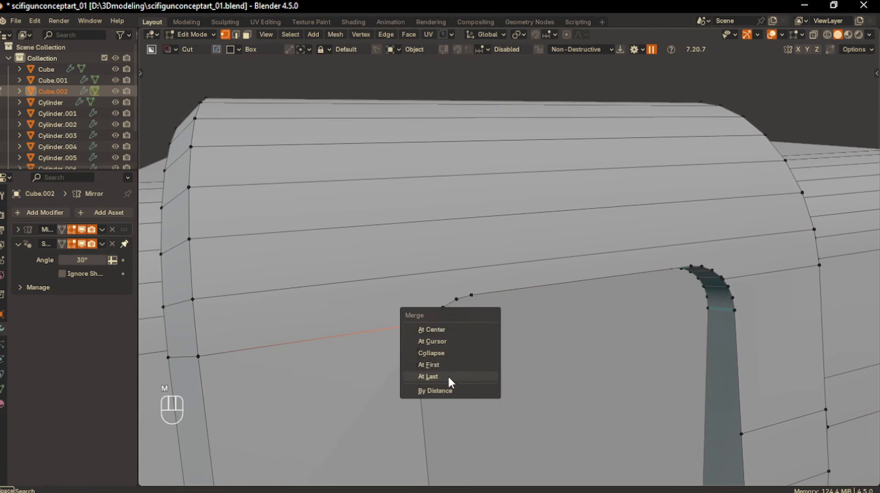
pyautogui.click(444, 365)
# - Add a loop cut with a factor of about -0.66 below the rounded corner and connect it to the lowest corner vertex of the pocket
pyautogui.keyDown('shift'); pyautogui.moveTo(445, 365); pyautogui.dragTo(399, 355, button='middle'); pyautogui.keyUp('shift')
pyautogui.click(441, 354)
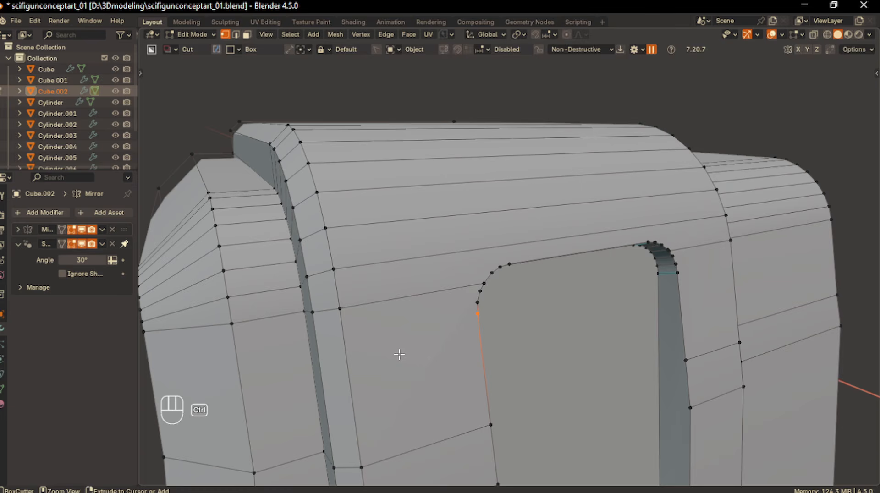
pyautogui.hotkey('ctrl', 'r')
pyautogui.click(332, 330)
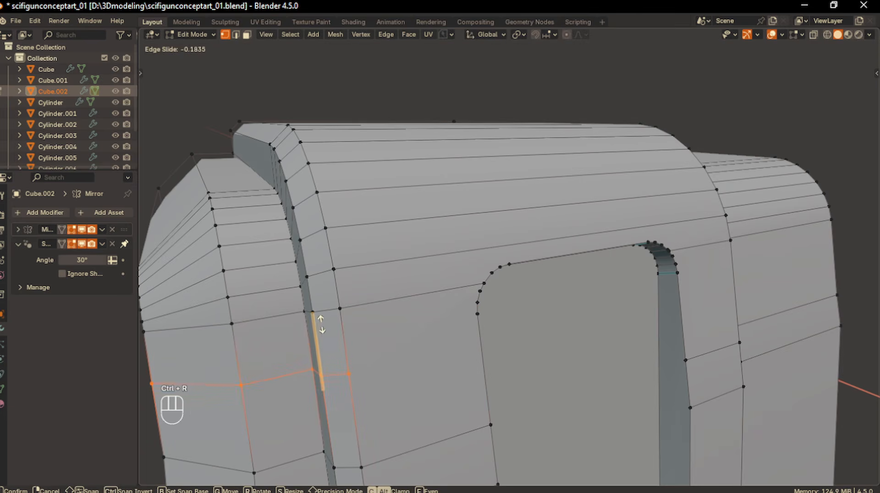
pyautogui.click(322, 291)
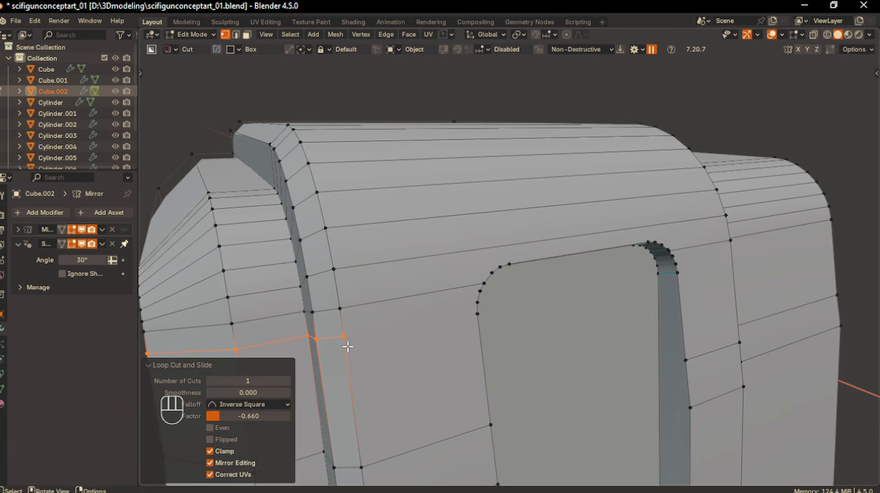
pyautogui.keyDown('shift'); pyautogui.click(476, 315); pyautogui.keyUp('shift')
pyautogui.press('j')
pyautogui.click(344, 336)
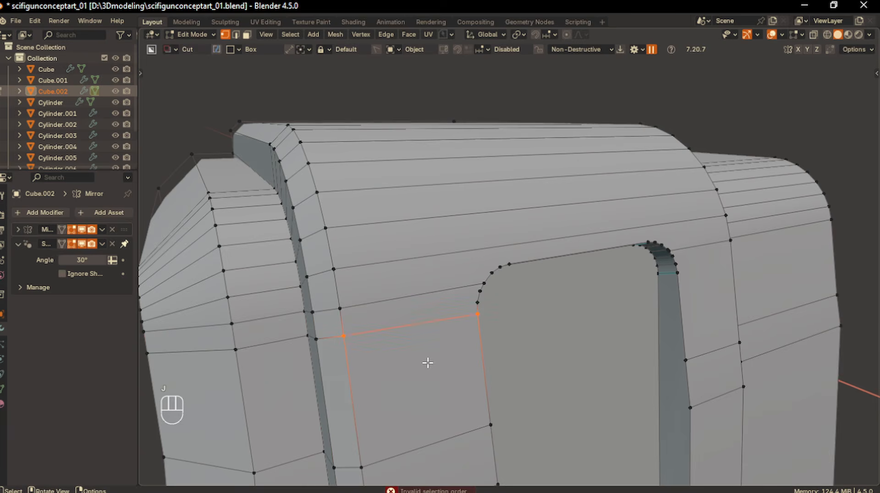
# - Add a centred loop cut just above the previous one and connect its end to the next vertex on the pocket's rounded corner
pyautogui.scroll(-2, 449, 354)
pyautogui.moveTo(448, 354); pyautogui.dragTo(468, 325, button='middle')
pyautogui.scroll(3, 454, 335)
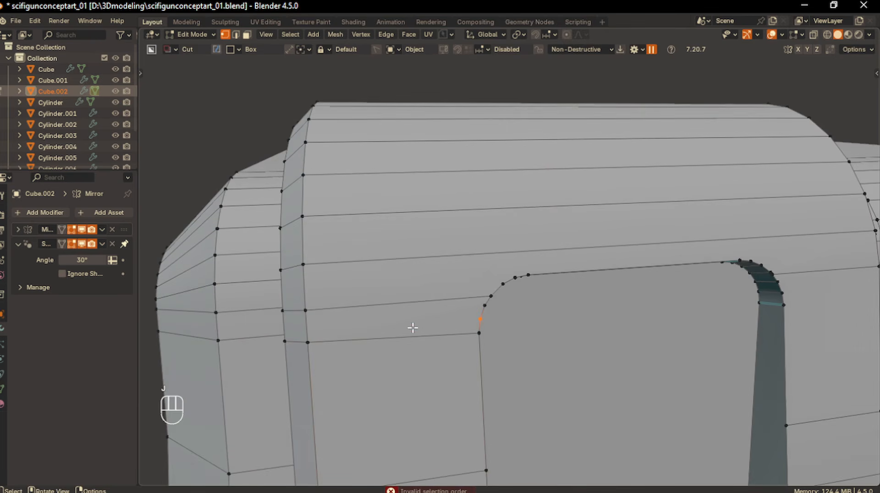
pyautogui.hotkey('ctrl', 'r')
pyautogui.click(295, 330)
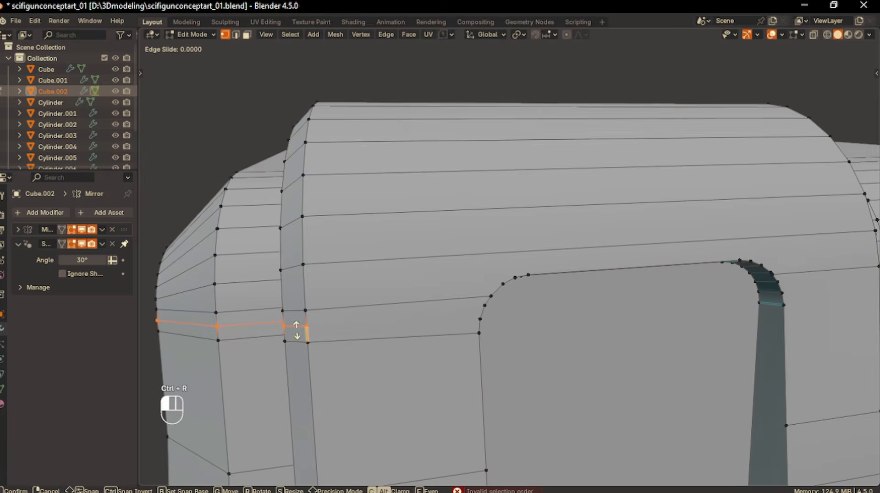
pyautogui.click(298, 330)
pyautogui.click(305, 328)
pyautogui.keyDown('shift'); pyautogui.click(481, 320); pyautogui.keyUp('shift')
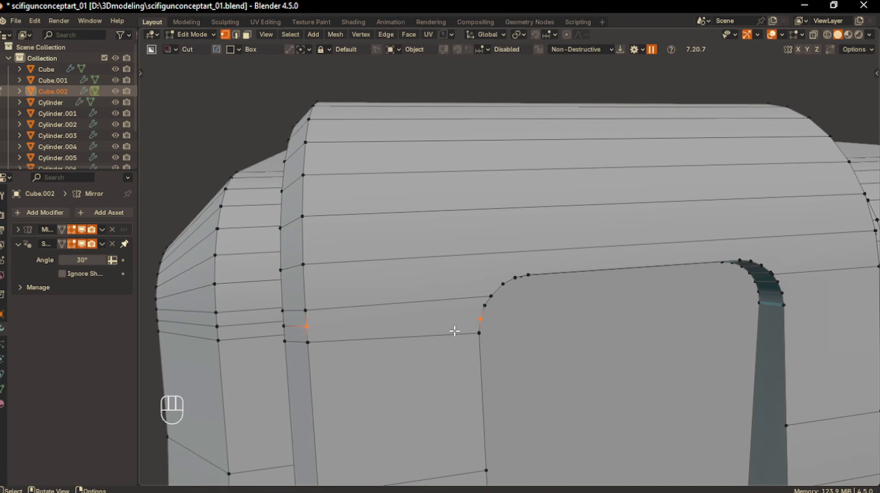
pyautogui.moveTo(455, 331); pyautogui.dragTo(486, 240, button='middle')
# - Add a loop cut across the band's rounded top with a factor of 0.437 and connect it to the pocket's corner vertex
pyautogui.hotkey('ctrl', 'r')
pyautogui.click(486, 240)
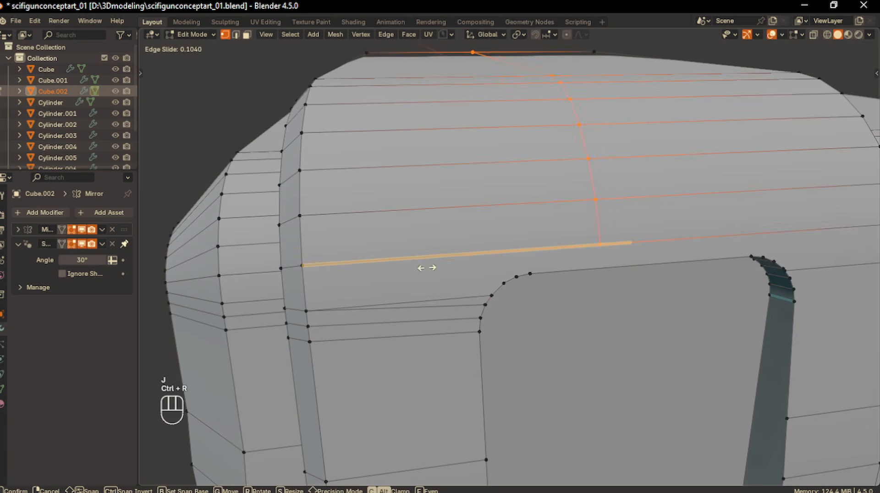
pyautogui.click(431, 285)
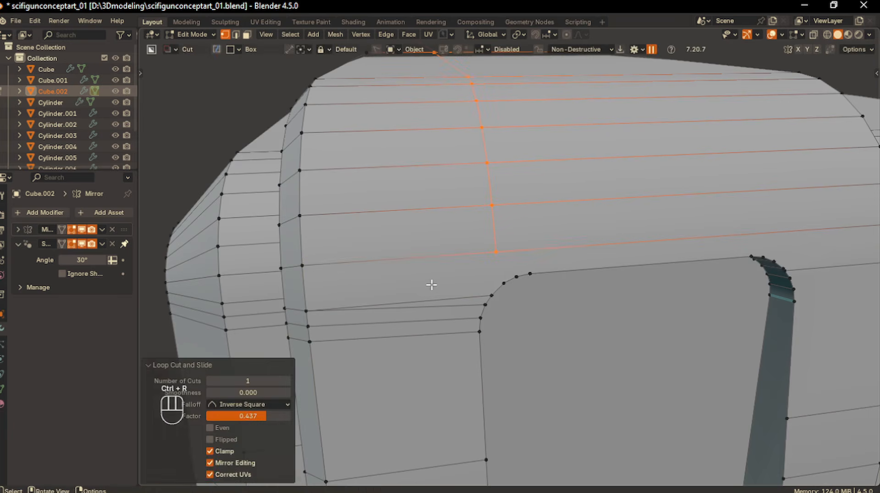
pyautogui.keyDown('shift'); pyautogui.click(506, 287); pyautogui.keyUp('shift')
pyautogui.press('j')
pyautogui.click(497, 254)
pyautogui.keyDown('shift'); pyautogui.click(504, 288); pyautogui.keyUp('shift')
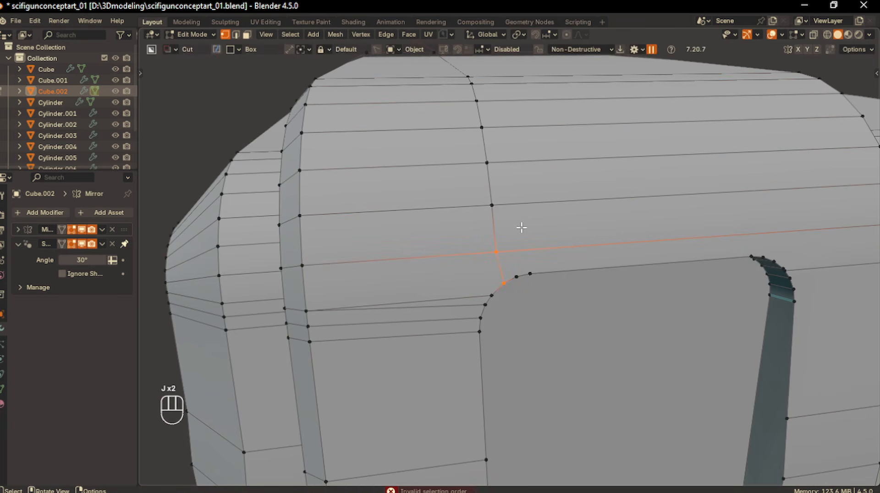
# - Add a centred loop cut along the sloped border around the block's front face and bevel it into 5 segments
pyautogui.press('Tab')
pyautogui.moveTo(511, 180); pyautogui.dragTo(492, 257, button='middle')
pyautogui.press('Tab')
pyautogui.keyDown('shift'); pyautogui.moveTo(426, 276); pyautogui.dragTo(499, 339, button='middle'); pyautogui.keyUp('shift')
pyautogui.moveTo(499, 339)
pyautogui.keyDown('ctrl'); pyautogui.mouseDown(button='middle')
pyautogui.moveTo(502, 309)
pyautogui.moveTo(507, 349)
pyautogui.mouseUp(button='middle'); pyautogui.keyUp('ctrl')
pyautogui.hotkey('ctrl', 'r')
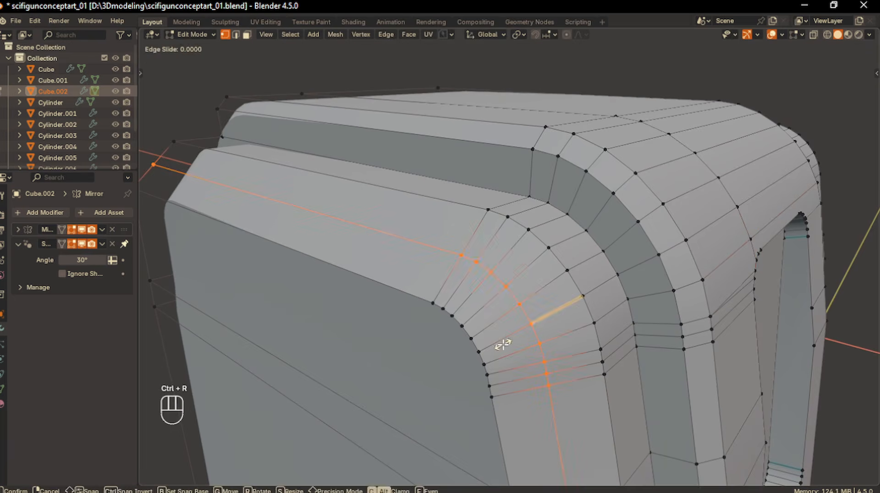
pyautogui.click(505, 347)
pyautogui.rightClick(555, 369)
pyautogui.hotkey('ctrl', 'b')
pyautogui.scroll(2, 612, 349)
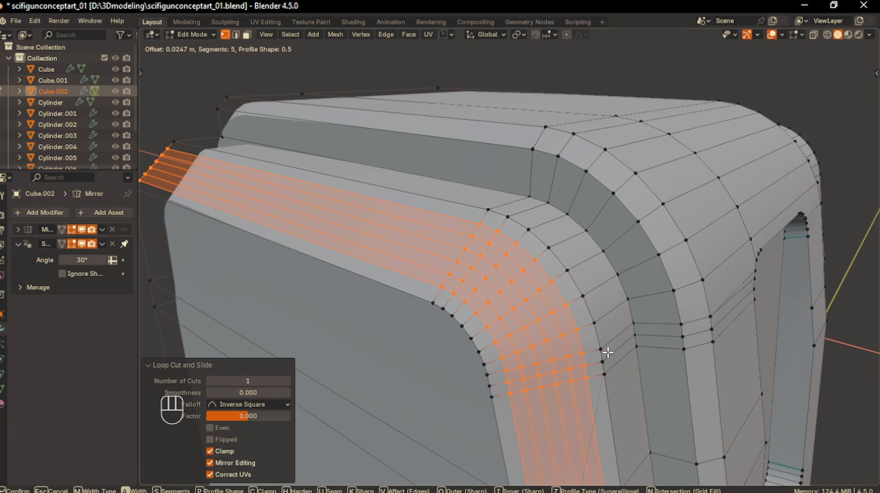
pyautogui.click(607, 352)
pyautogui.press('Tab')
pyautogui.scroll(-3, 595, 295)
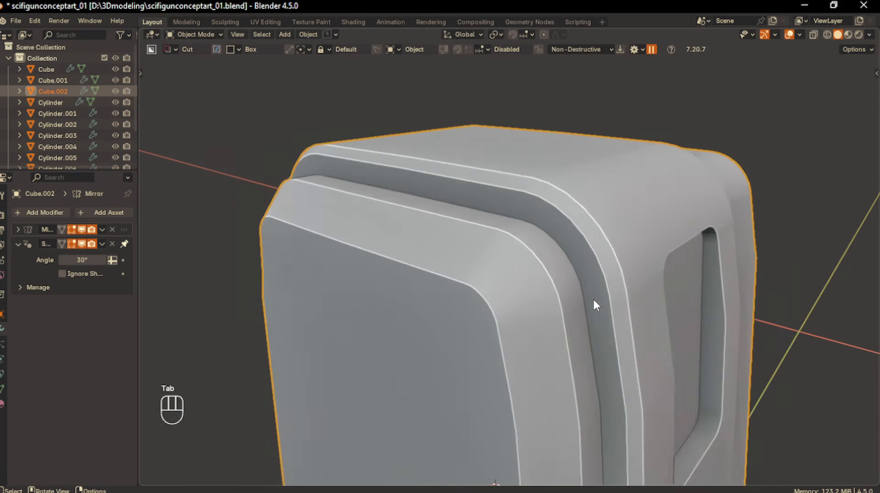
# - Merge the stray vertex at the upper pocket's other rounded top corner
pyautogui.moveTo(567, 306); pyautogui.dragTo(549, 308, button='middle')
pyautogui.press('Tab')
pyautogui.click(501, 280)
pyautogui.scroll(2, 578, 302)
pyautogui.scroll(2, 546, 298)
pyautogui.keyDown('shift'); pyautogui.moveTo(538, 266); pyautogui.dragTo(546, 255, button='middle'); pyautogui.keyUp('shift')
pyautogui.scroll(3, 560, 326)
pyautogui.moveTo(559, 326); pyautogui.dragTo(519, 240, button='middle')
pyautogui.scroll(-1, 519, 240)
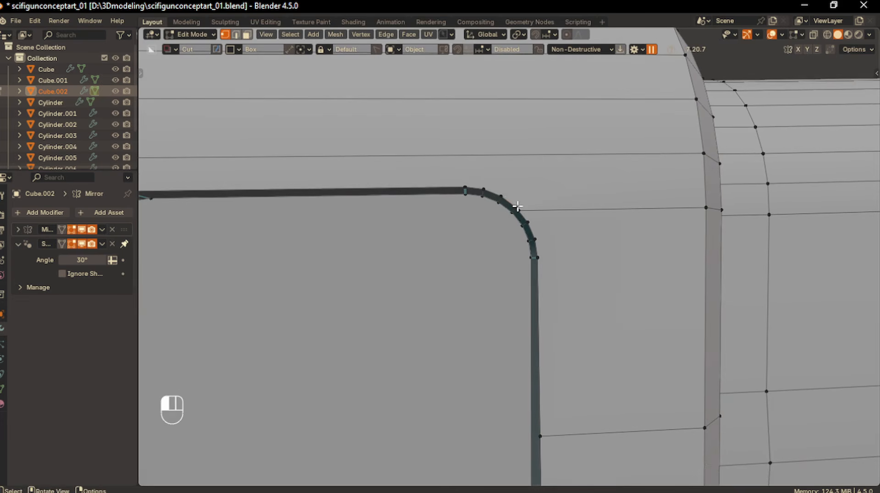
pyautogui.press('m')
pyautogui.click(556, 224)
# - Add two loop cuts beside the pocket's other top corner and connect each one to a vertex on the corner's curve
pyautogui.moveTo(596, 240); pyautogui.dragTo(587, 258, button='middle')
pyautogui.hotkey('ctrl', 'r')
pyautogui.click(655, 258)
pyautogui.click(654, 218)
pyautogui.click(532, 258)
pyautogui.keyDown('shift'); pyautogui.click(648, 262); pyautogui.keyUp('shift')
pyautogui.press('j')
pyautogui.hotkey('ctrl', 'r')
pyautogui.click(641, 233)
pyautogui.click(530, 256)
pyautogui.keyDown('shift'); pyautogui.click(636, 243); pyautogui.keyUp('shift')
pyautogui.press('j')
pyautogui.press('Tab')
# - Add loop cuts midway between the band's front edge and the pocket, through the faces beside the pocket and across the rounded top
pyautogui.press('Tab')
pyautogui.scroll(4, 462, 236)
pyautogui.moveTo(462, 236); pyautogui.dragTo(278, 194, button='middle')
pyautogui.click(442, 236)
pyautogui.press('x')
pyautogui.click(414, 238)
pyautogui.keyDown('shift'); pyautogui.click(428, 211); pyautogui.keyUp('shift')
pyautogui.moveTo(427, 211); pyautogui.dragTo(405, 236, button='middle')
pyautogui.moveTo(316, 210); pyautogui.dragTo(455, 247, button='middle')
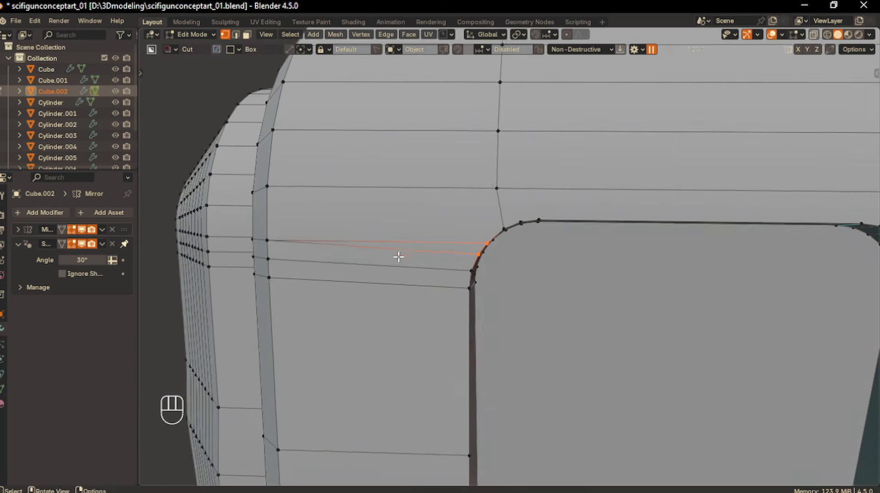
pyautogui.hotkey('ctrl', 'r')
pyautogui.click(419, 247)
pyautogui.hotkey('ctrl', 'r')
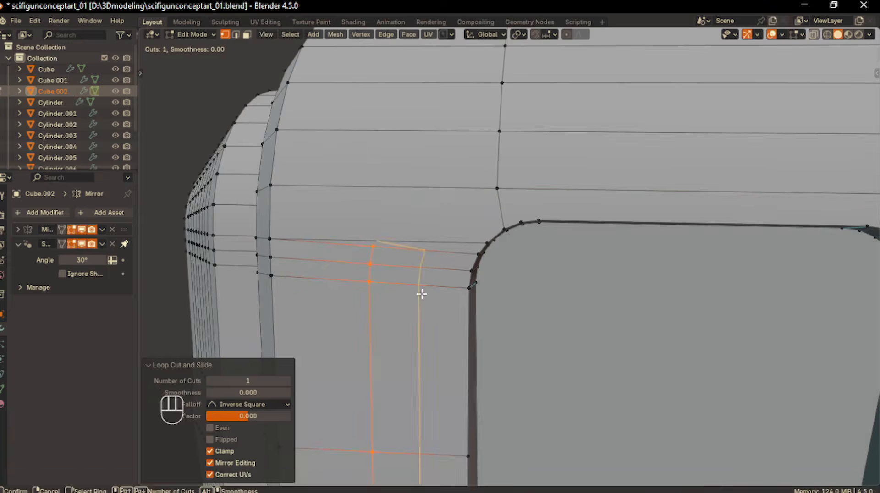
pyautogui.click(424, 171)
pyautogui.rightClick(423, 171)
# - Flatten the new edge loop along Y by scaling to 0 and bevel it 0.0331 m with 7 segments
pyautogui.click(383, 188)
pyautogui.click(235, 36)
pyautogui.keyDown('alt'); pyautogui.click(385, 162); pyautogui.keyUp('alt')
pyautogui.press('s')
pyautogui.press('x')
pyautogui.press('y')
pyautogui.press('0')
pyautogui.click(410, 164)
pyautogui.hotkey('ctrl', 'b')
pyautogui.click(479, 160)
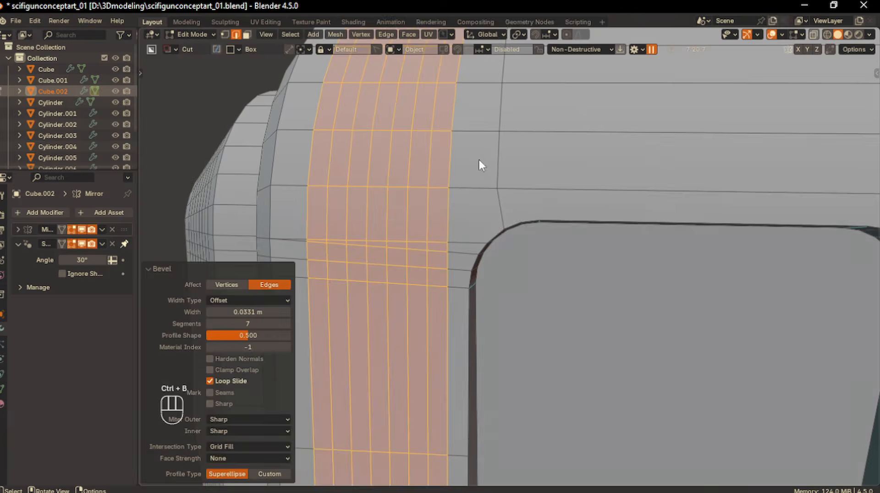
pyautogui.press('Tab')
pyautogui.scroll(-8, 471, 214)
# - Remove the extra converging edge beside the pocket's rounded corner and check the block's shading
pyautogui.press('Tab')
pyautogui.click(225, 35)
pyautogui.moveTo(488, 307); pyautogui.dragTo(523, 287, button='middle')
pyautogui.scroll(5, 523, 287)
pyautogui.click(522, 285)
pyautogui.click(236, 35)
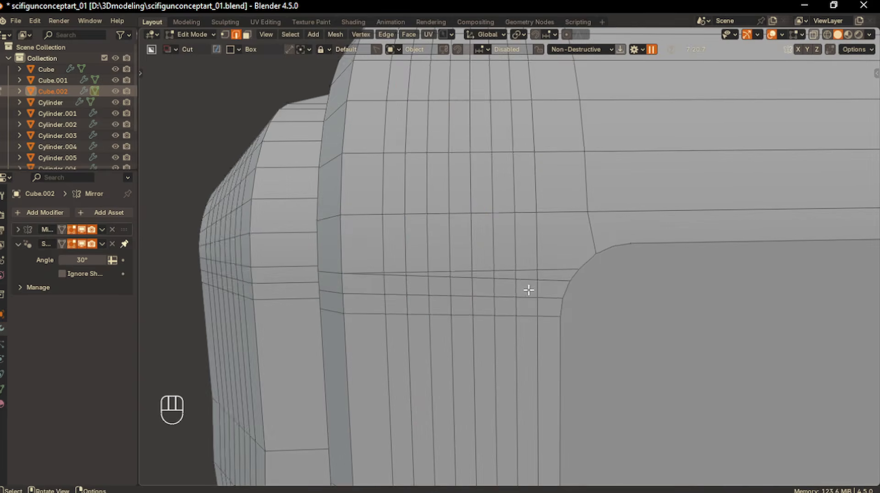
pyautogui.scroll(-1, 557, 293)
pyautogui.keyDown('alt'); pyautogui.click(554, 280); pyautogui.keyUp('alt')
pyautogui.press('x')
pyautogui.click(553, 275)
pyautogui.press('Tab')
pyautogui.scroll(-8, 551, 244)
pyautogui.moveTo(552, 246); pyautogui.dragTo(425, 301, button='middle')
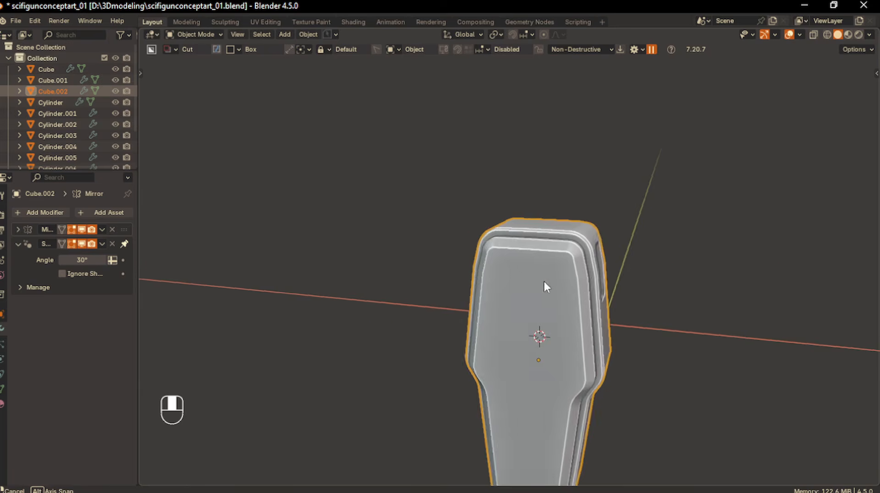
pyautogui.scroll(-3, 591, 290)
pyautogui.moveTo(591, 290); pyautogui.dragTo(540, 289, button='middle')
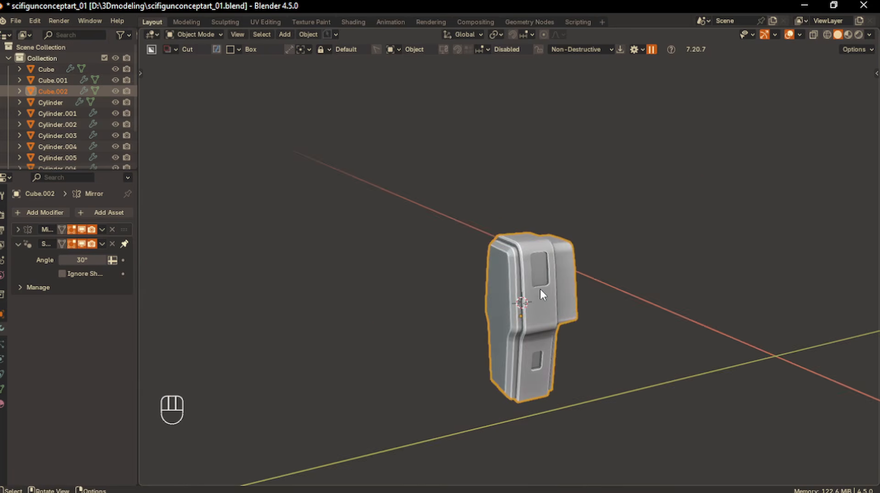
# - Isolate the upper barrel housing and round its lower front edge beside the underside cutout with a 7-segment bevel
pyautogui.press('/')
pyautogui.scroll(-3, 540, 289)
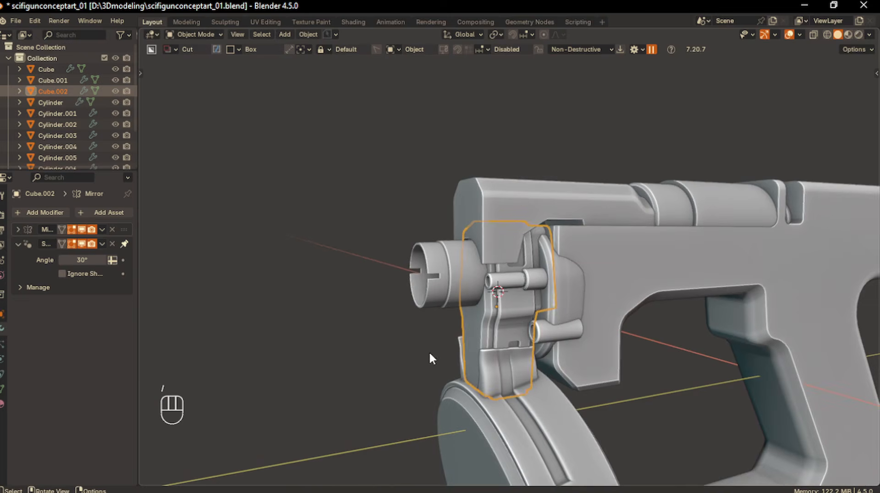
pyautogui.click(429, 351)
pyautogui.click(502, 230)
pyautogui.moveTo(516, 288); pyautogui.dragTo(485, 285, button='middle')
pyautogui.press('Tab')
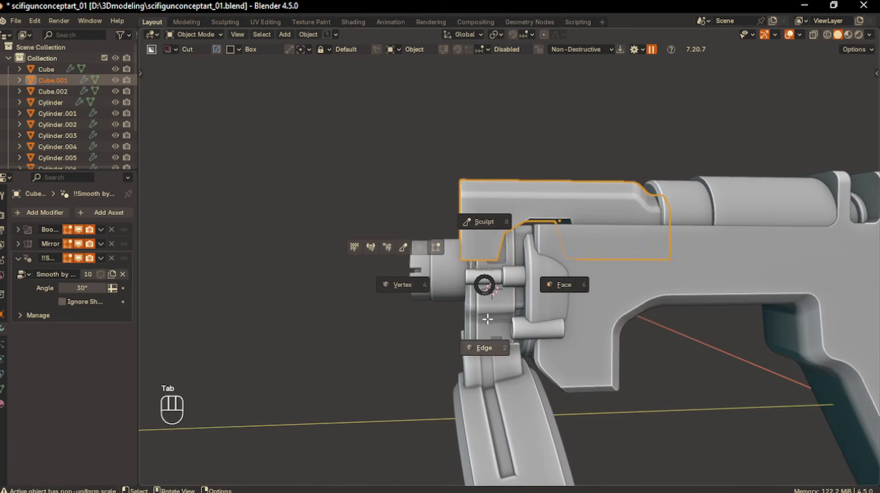
pyautogui.click(487, 319)
pyautogui.press('/')
pyautogui.keyDown('shift'); pyautogui.moveTo(341, 348); pyautogui.dragTo(367, 338, button='middle'); pyautogui.keyUp('shift')
pyautogui.click(368, 337)
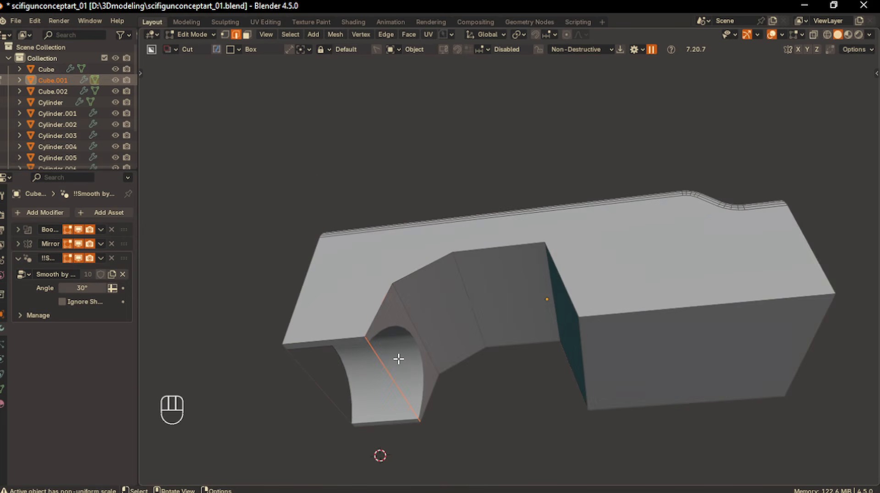
pyautogui.press('KP_1')
pyautogui.press('KP_3')
pyautogui.hotkey('ctrl', 'b')
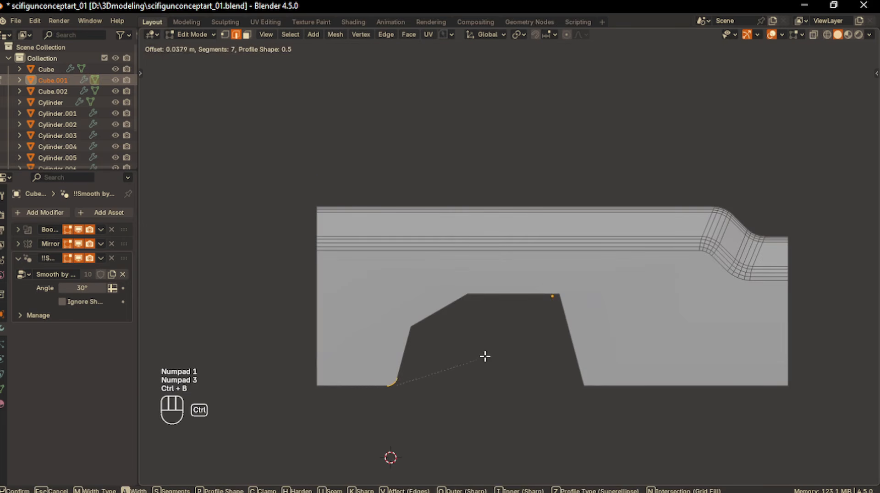
pyautogui.click(496, 352)
# - Bring back the whole gun and examine the barrel housing and connecting block from the side and the front
pyautogui.press('Tab')
pyautogui.click(503, 296)
pyautogui.press('.')
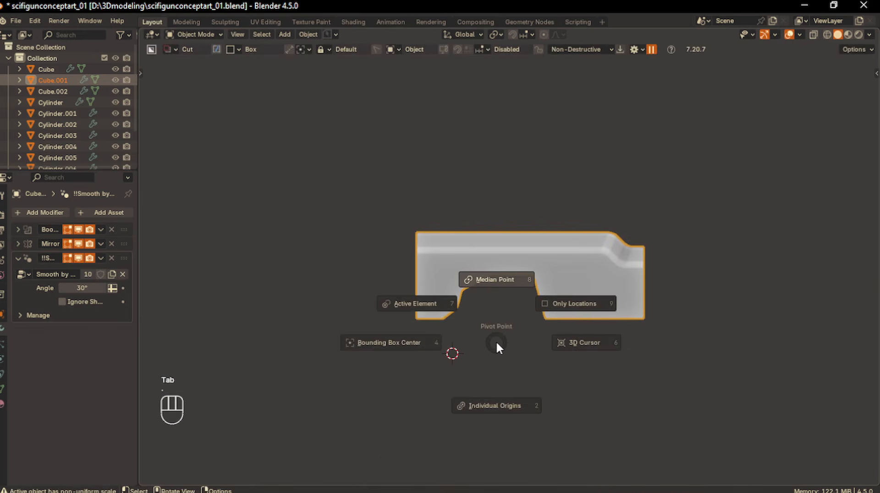
pyautogui.press('/')
pyautogui.press('KP_1')
pyautogui.press('KP_3')
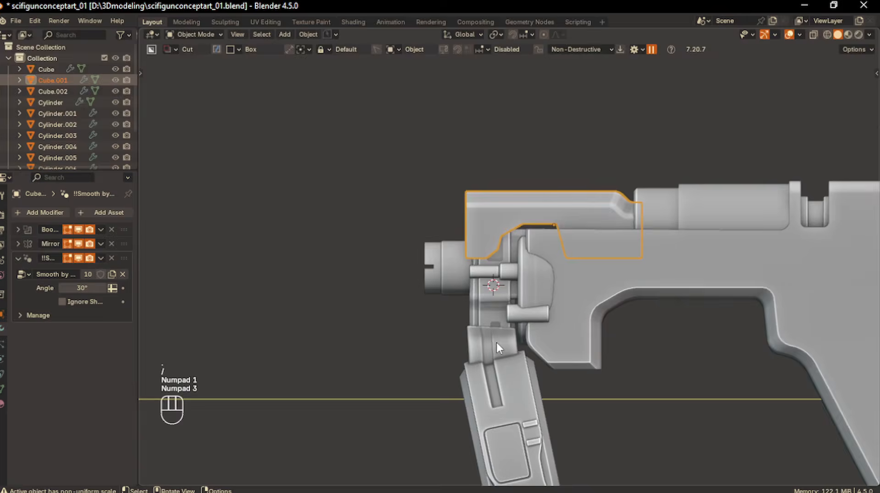
pyautogui.scroll(-2, 334, 353)
pyautogui.scroll(2, 405, 379)
pyautogui.keyDown('shift'); pyautogui.moveTo(405, 382); pyautogui.dragTo(368, 351, button='middle'); pyautogui.keyUp('shift')
pyautogui.scroll(1, 470, 369)
pyautogui.keyDown('shift'); pyautogui.moveTo(469, 351); pyautogui.dragTo(453, 369, button='middle'); pyautogui.keyUp('shift')
pyautogui.click(488, 280)
pyautogui.moveTo(488, 279); pyautogui.dragTo(518, 299, button='middle')
pyautogui.click(424, 292)
pyautogui.keyDown('shift'); pyautogui.moveTo(518, 299); pyautogui.dragTo(534, 298, button='middle'); pyautogui.keyUp('shift')
pyautogui.scroll(2, 550, 295)
pyautogui.click(554, 299)
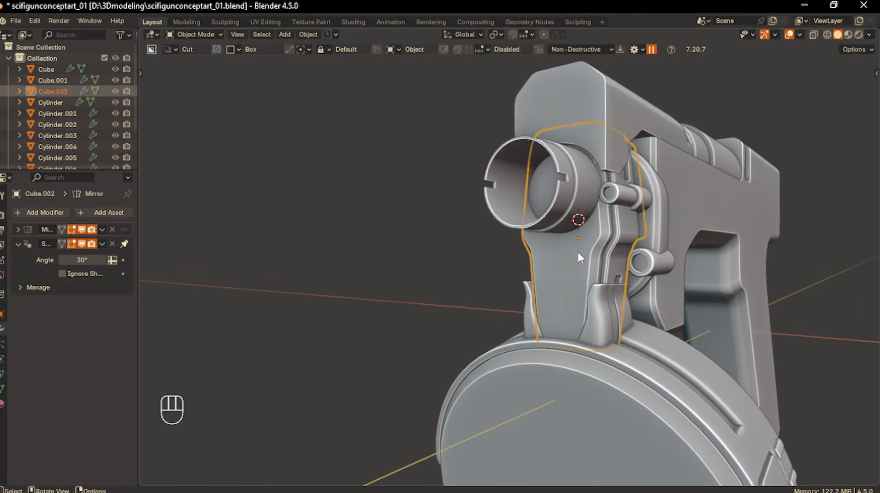
# - Add a cylinder with 32 vertices at the 3D cursor in front view
pyautogui.press('KP_1')
pyautogui.scroll(2, 575, 252)
pyautogui.keyDown('shift'); pyautogui.moveTo(587, 289); pyautogui.dragTo(567, 255, button='middle'); pyautogui.keyUp('shift')
pyautogui.hotkey('shift', 'a')
pyautogui.moveTo(563, 247)
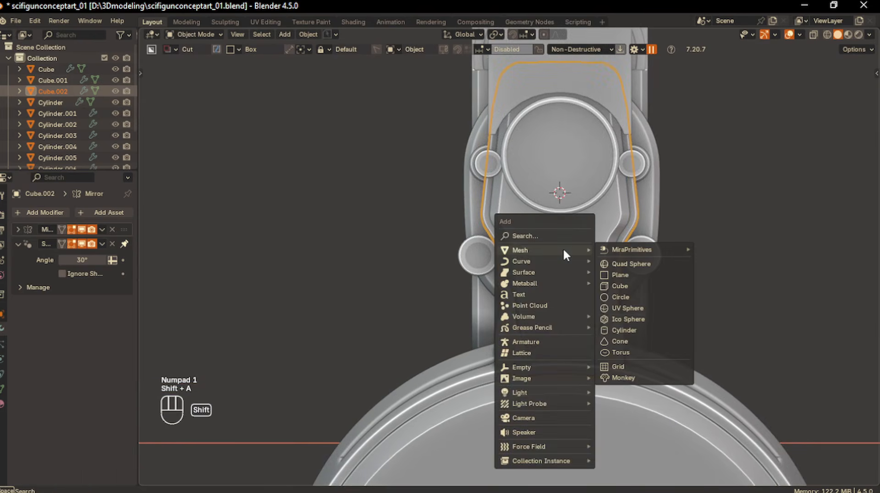
pyautogui.click(654, 331)
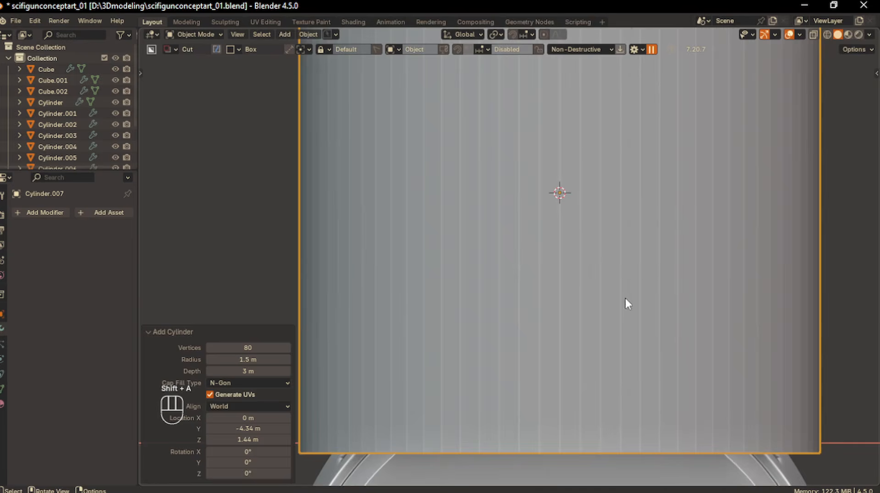
pyautogui.click(248, 348)
pyautogui.write('32')
pyautogui.press('Return')
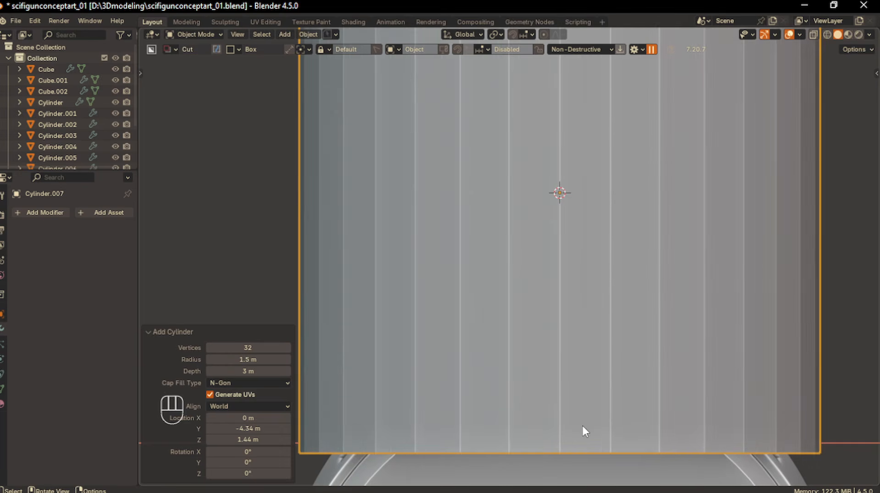
# - Scale down the new cylinder and rotate it 90° about X so its cap faces forward
pyautogui.press('s')
pyautogui.click(582, 288)
pyautogui.press('r')
pyautogui.press('x')
pyautogui.press('KP_9')
pyautogui.press('KP_0')
# - Shrink the cylinder further and centre it on the connecting block just below the barrel
pyautogui.press('s')
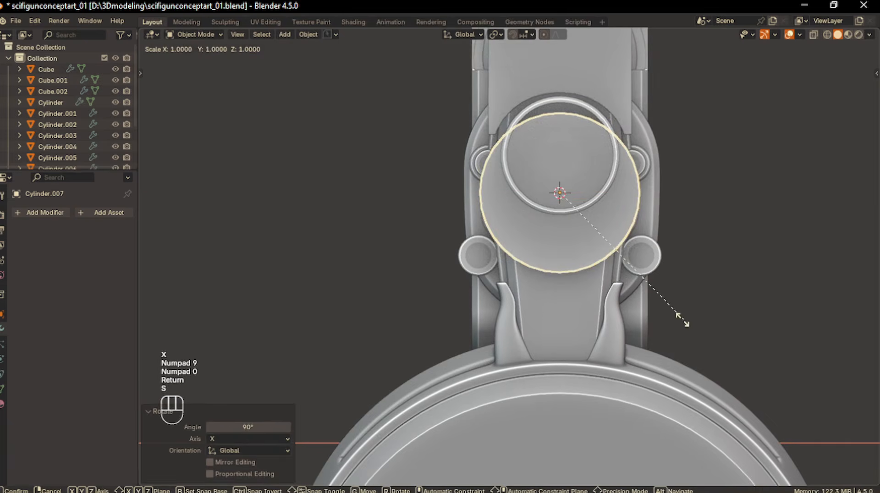
pyautogui.click(631, 271)
pyautogui.press('g')
pyautogui.click(635, 348)
pyautogui.press('s')
pyautogui.click(640, 295)
pyautogui.press('g')
pyautogui.click(641, 304)
# - Move the cylinder about 0.28 m forward along Y and shade it auto smooth at 30°
pyautogui.moveTo(641, 304); pyautogui.dragTo(559, 310, button='middle')
pyautogui.press('g')
pyautogui.press('y')
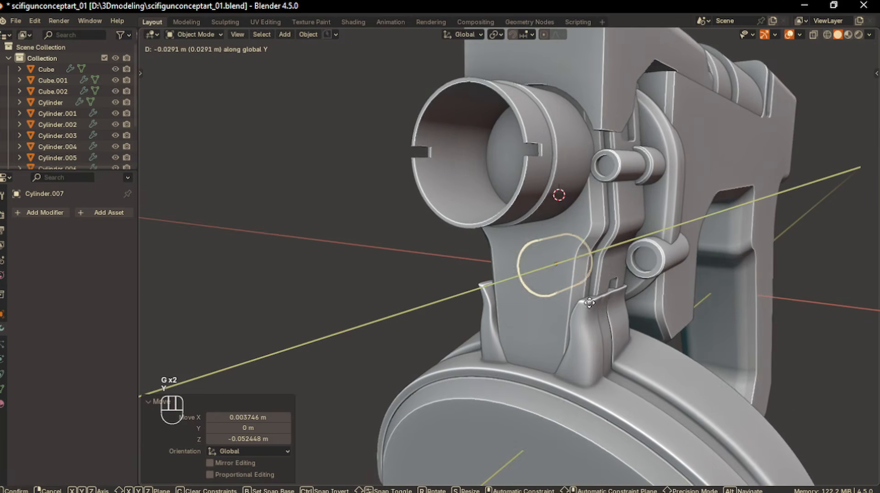
pyautogui.click(582, 309)
pyautogui.rightClick(554, 264)
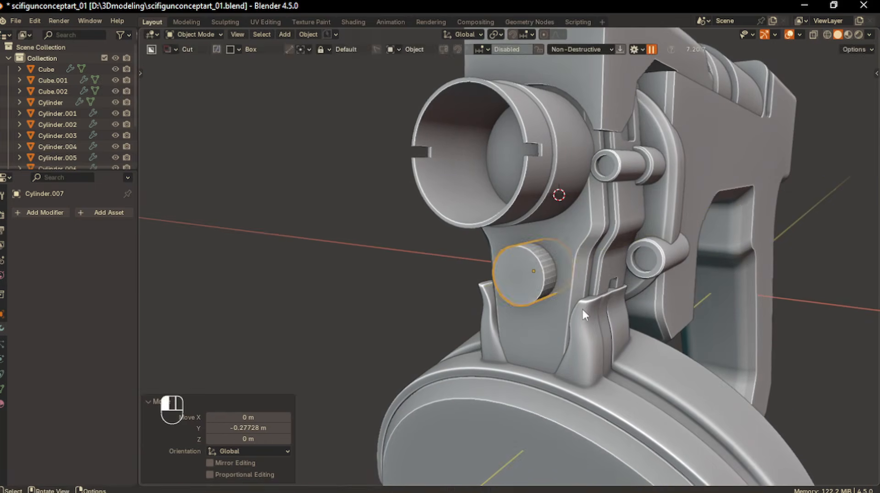
pyautogui.click(554, 263)
pyautogui.scroll(-3, 554, 262)
pyautogui.moveTo(554, 262); pyautogui.dragTo(512, 277, button='middle')
pyautogui.scroll(4, 512, 277)
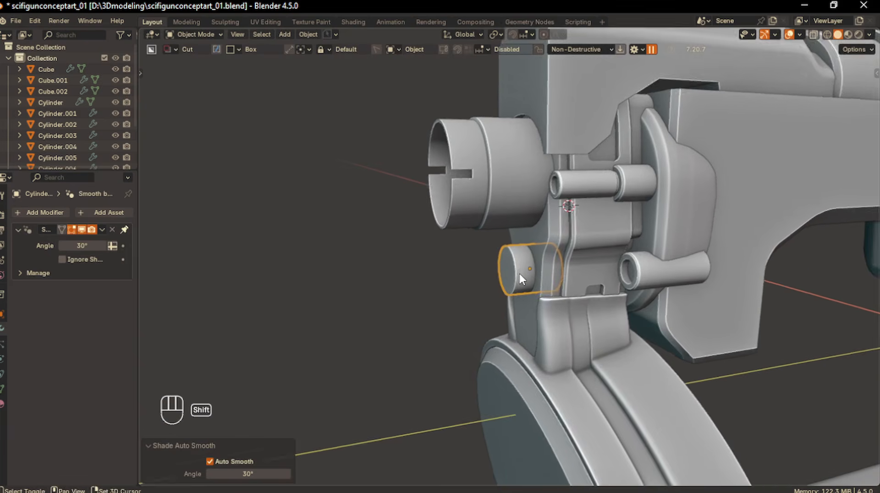
# - Inset the cylinder's front face by about 0.34 m and extrude it inward along its normals to hollow the cylinder
pyautogui.press('Tab')
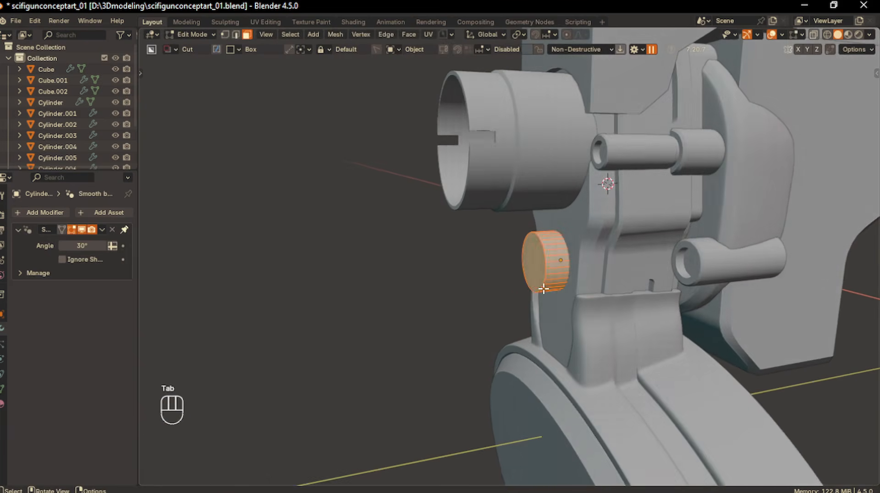
pyautogui.scroll(3, 560, 295)
pyautogui.press('i')
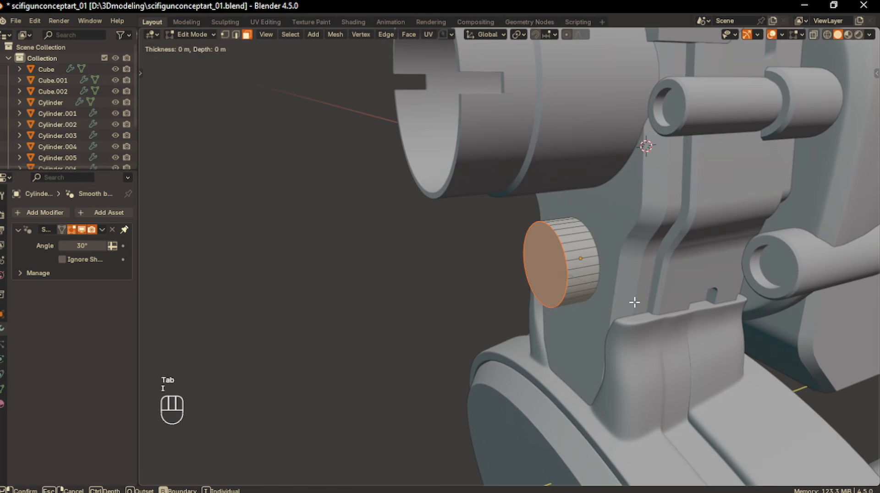
pyautogui.click(626, 297)
pyautogui.hotkey('alt', 'e')
pyautogui.click(627, 298)
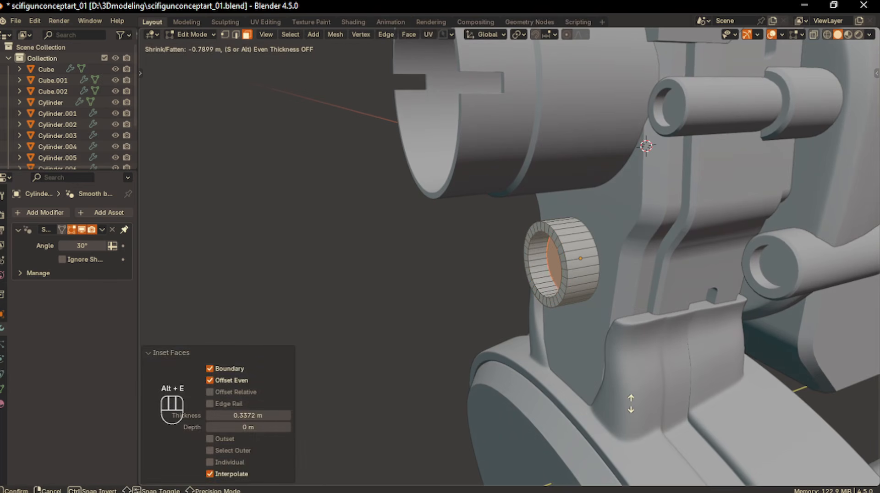
pyautogui.click(632, 421)
# - Bevel the inner and outer front rim edges of the hollowed cylinder by about 0.08 m with one segment
pyautogui.click(236, 34)
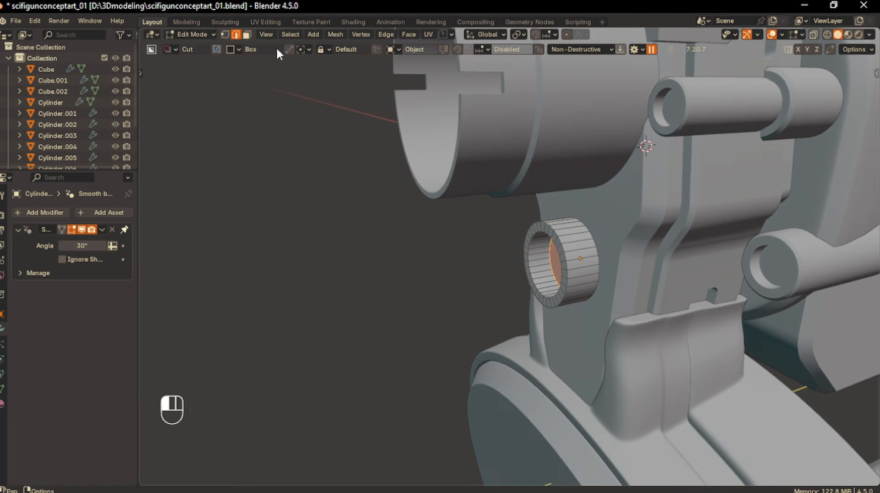
pyautogui.moveTo(580, 255); pyautogui.dragTo(552, 258, button='middle')
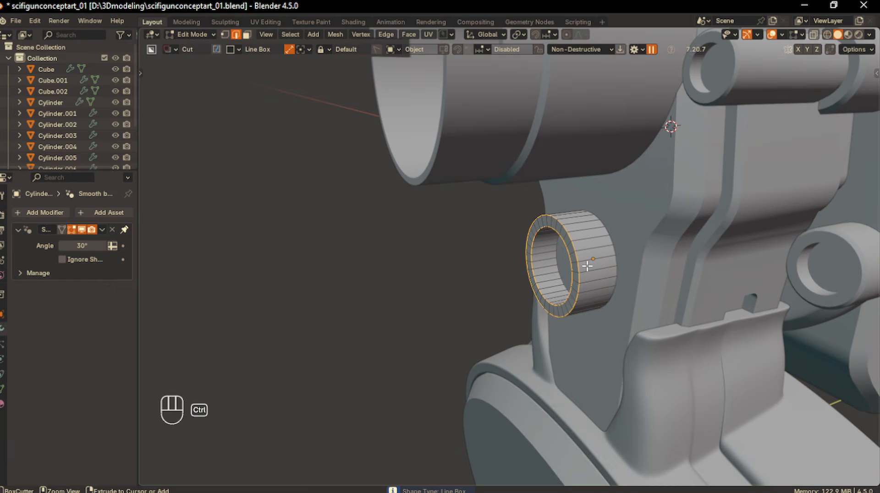
pyautogui.hotkey('ctrl', 'b')
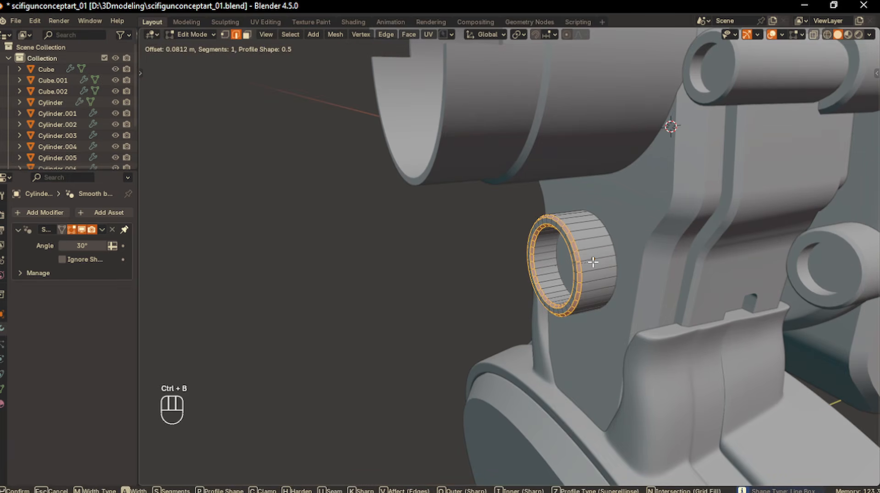
pyautogui.click(593, 263)
# - Add an edge loop around the outer wall of the small cylinder
pyautogui.moveTo(593, 262); pyautogui.dragTo(583, 257, button='middle')
pyautogui.hotkey('ctrl', 'r')
pyautogui.click(596, 253)
pyautogui.rightClick(595, 253)
pyautogui.hotkey('ctrl', 'r')
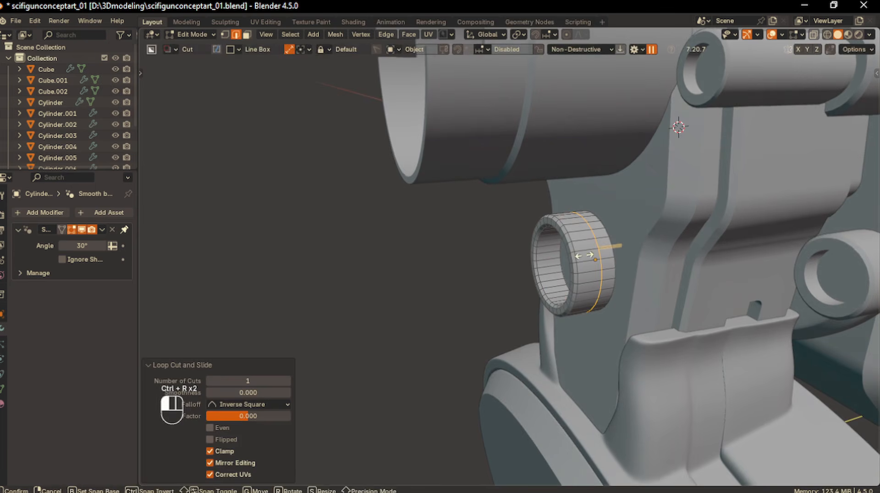
# - Extrude the rear ring of faces on the small cylinder outward along their normals to form a raised collar
pyautogui.click(247, 35)
pyautogui.keyDown('alt'); pyautogui.click(599, 222); pyautogui.keyUp('alt')
pyautogui.hotkey('alt', 'e')
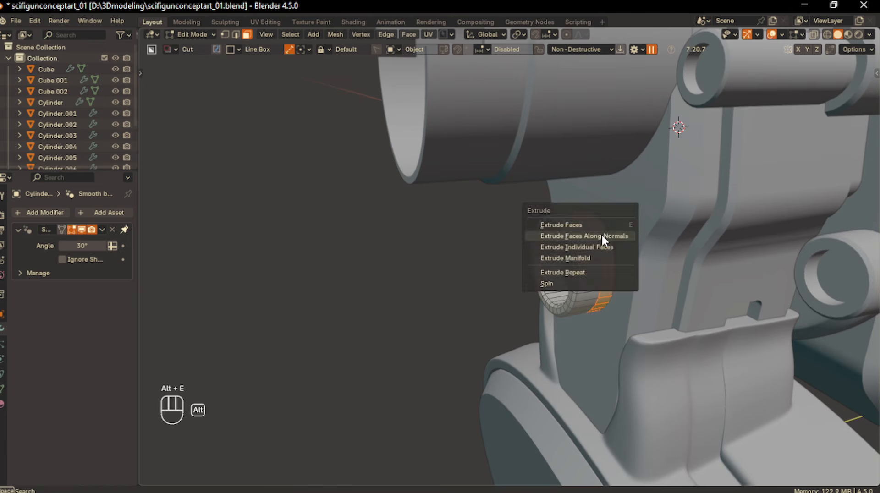
pyautogui.click(602, 233)
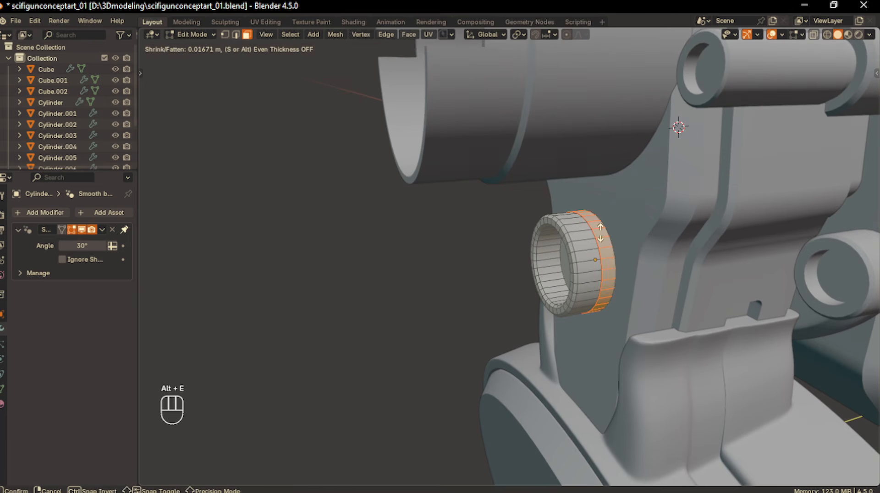
pyautogui.click(610, 194)
pyautogui.press('Tab')
# - Examine the small cylinder and connecting block, and the whole gun's proportions from the side
pyautogui.scroll(-5, 422, 313)
pyautogui.scroll(-4, 392, 301)
pyautogui.moveTo(422, 313); pyautogui.dragTo(366, 291, button='middle')
pyautogui.scroll(5, 454, 302)
pyautogui.keyDown('shift'); pyautogui.moveTo(458, 302); pyautogui.dragTo(558, 321, button='middle'); pyautogui.keyUp('shift')
pyautogui.click(513, 306)
pyautogui.scroll(-3, 546, 323)
pyautogui.press('Tab')
pyautogui.scroll(5, 522, 310)
pyautogui.press('Tab')
pyautogui.scroll(-4, 669, 339)
pyautogui.press('KP_1')
pyautogui.press('KP_3')
pyautogui.scroll(3, 648, 332)
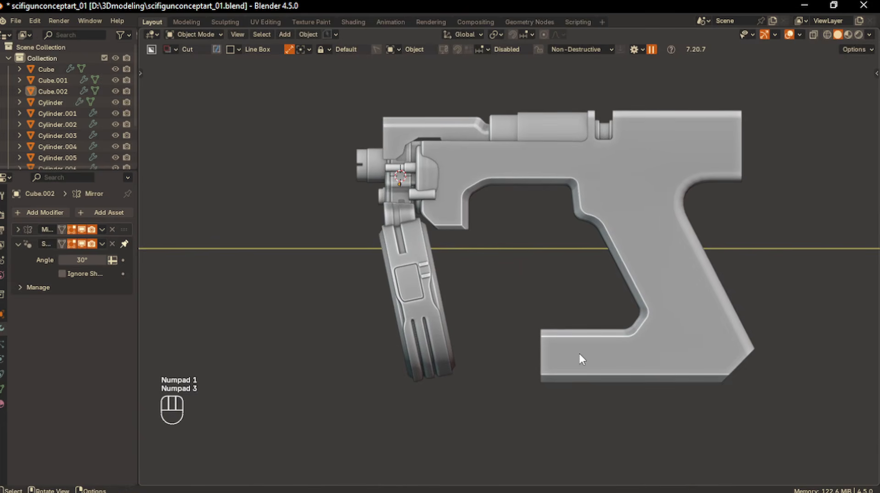
pyautogui.moveTo(579, 351); pyautogui.dragTo(576, 334, button='middle')
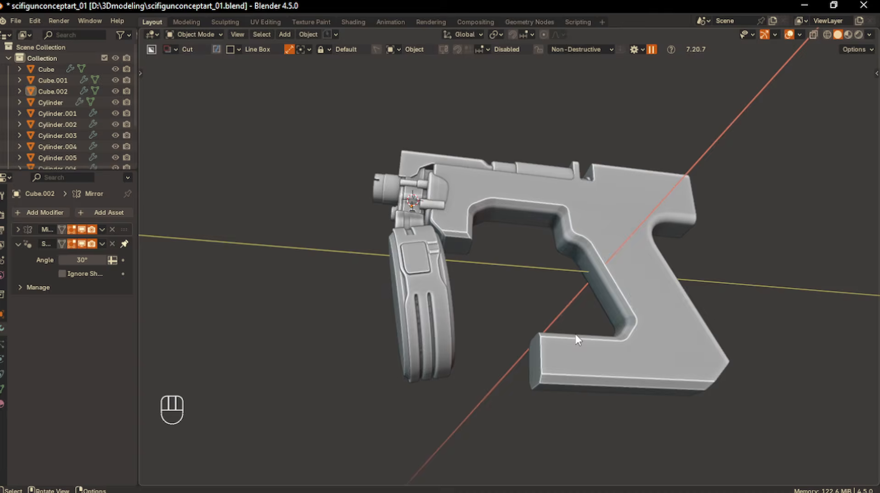
pyautogui.press('KP_1')
pyautogui.press('KP_3')
pyautogui.moveTo(499, 322)
pyautogui.keyDown('shift'); pyautogui.mouseDown(button='middle')
pyautogui.moveTo(502, 330)
pyautogui.moveTo(488, 304)
pyautogui.moveTo(488, 312)
pyautogui.mouseUp(button='middle'); pyautogui.keyUp('shift')
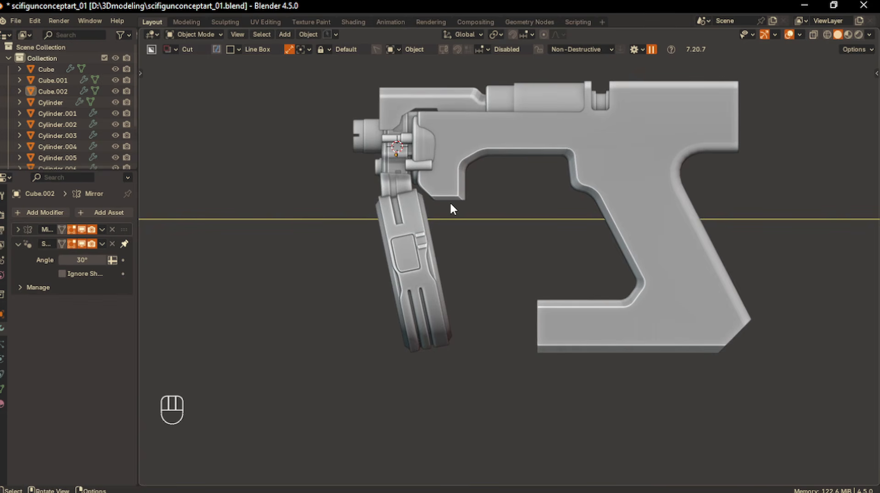
# - Add a cube, scale it down and place it beneath the front of the gun frame, behind the drum magazine
pyautogui.hotkey('shift', 'a')
pyautogui.moveTo(453, 205)
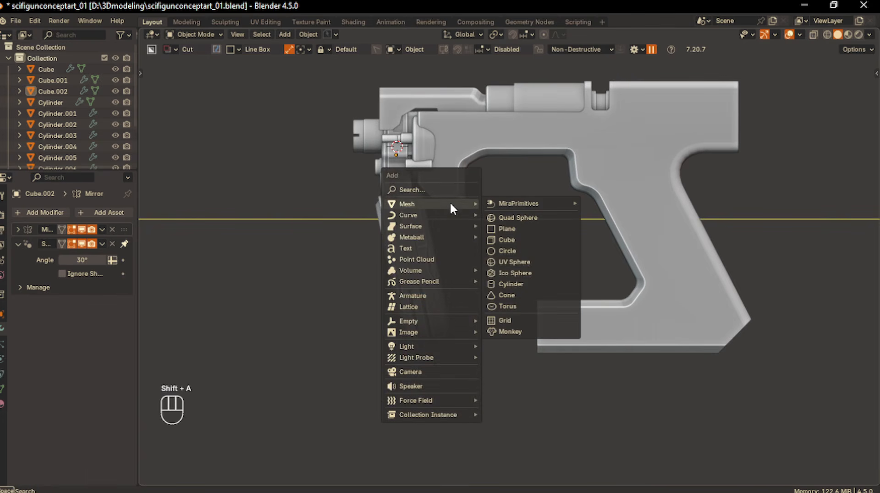
pyautogui.click(510, 242)
pyautogui.press('s')
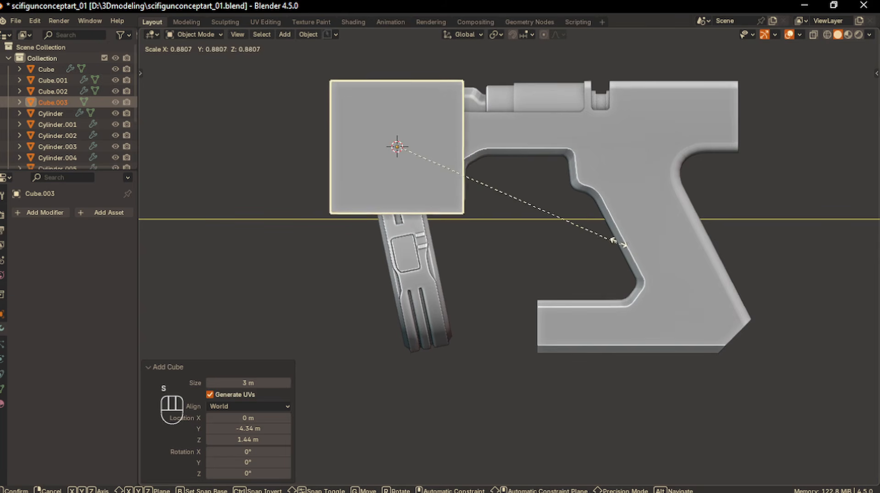
pyautogui.click(485, 179)
pyautogui.press('g')
pyautogui.click(535, 218)
# - Scale the cube by 1.027 to match the frame's width and stretch it 3.146 times along Z
pyautogui.moveTo(535, 218); pyautogui.dragTo(500, 231, button='middle')
pyautogui.press('s')
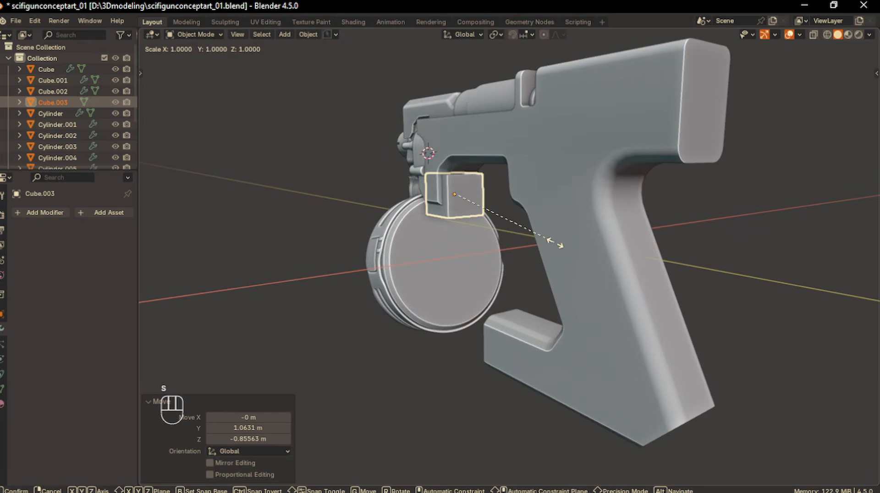
pyautogui.click(577, 242)
pyautogui.press('KP_1')
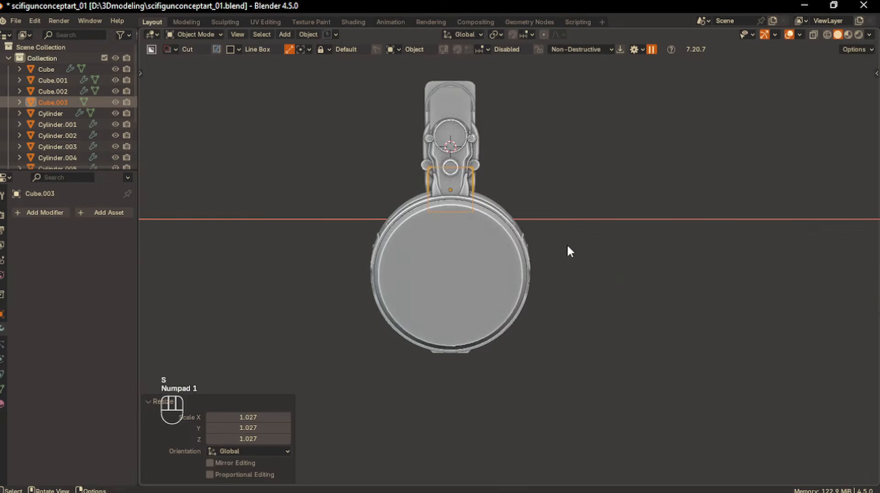
pyautogui.press('KP_3')
pyautogui.press('s')
pyautogui.press('z')
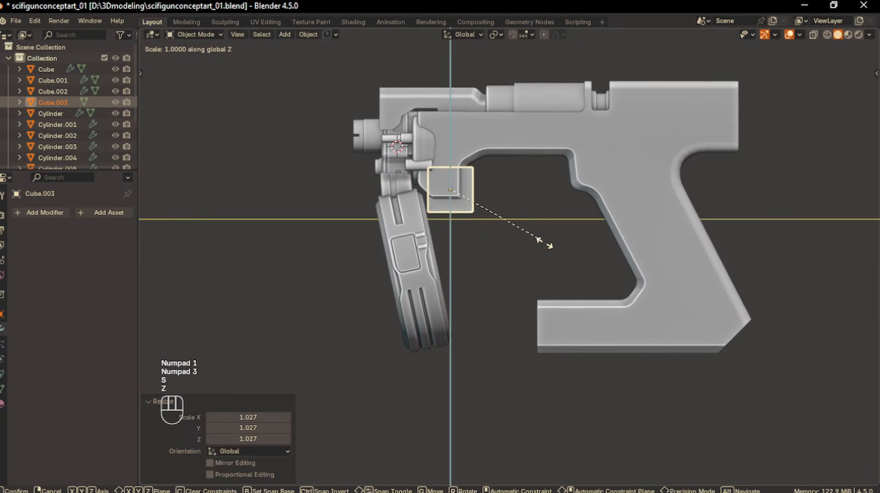
pyautogui.click(759, 315)
# - Lower the stretched block about 1.05 m and rotate it 13.2° about X to match the drum magazine's tilt
pyautogui.keyDown('shift'); pyautogui.moveTo(573, 302); pyautogui.dragTo(529, 284, button='middle'); pyautogui.keyUp('shift')
pyautogui.press('g')
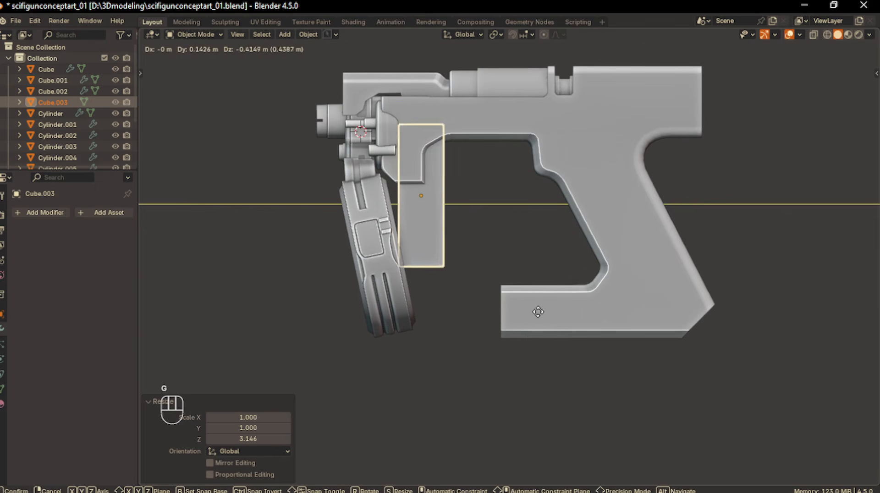
pyautogui.click(534, 337)
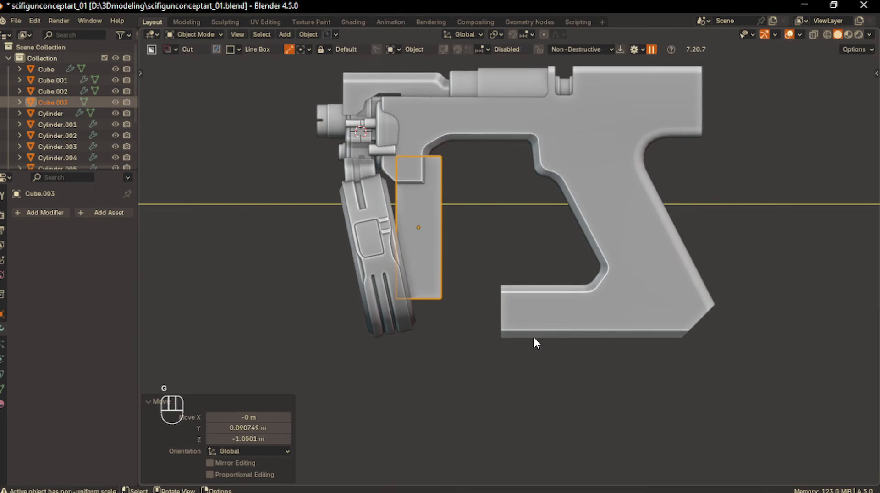
pyautogui.press('r')
pyautogui.press('x')
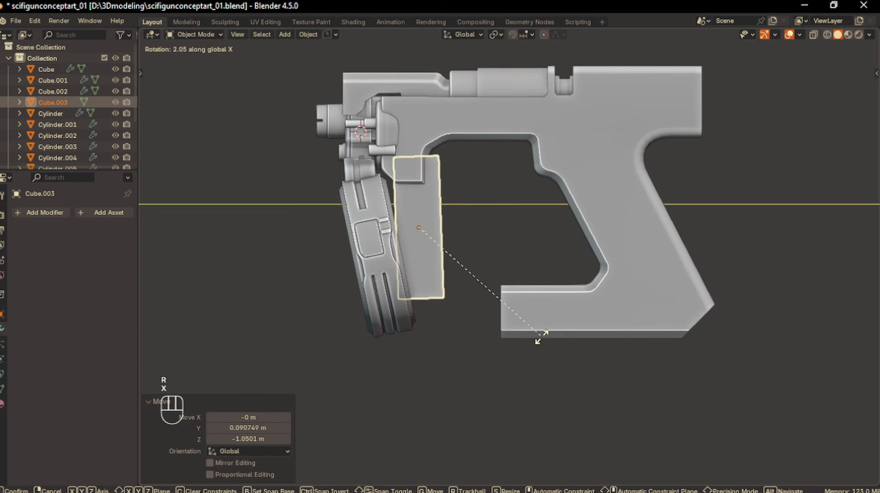
pyautogui.click(563, 313)
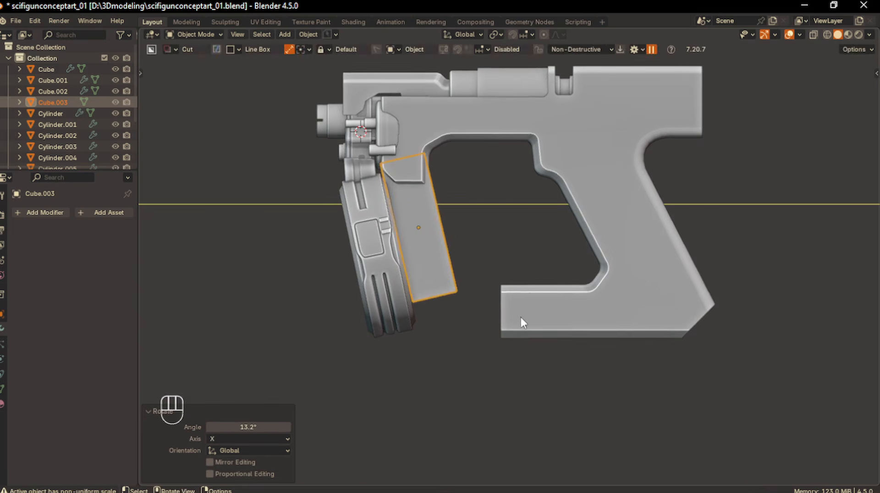
# - Shift the tilted block back and down so it sits behind the drum magazine, under the frame's front end
pyautogui.scroll(3, 524, 317)
pyautogui.press('g')
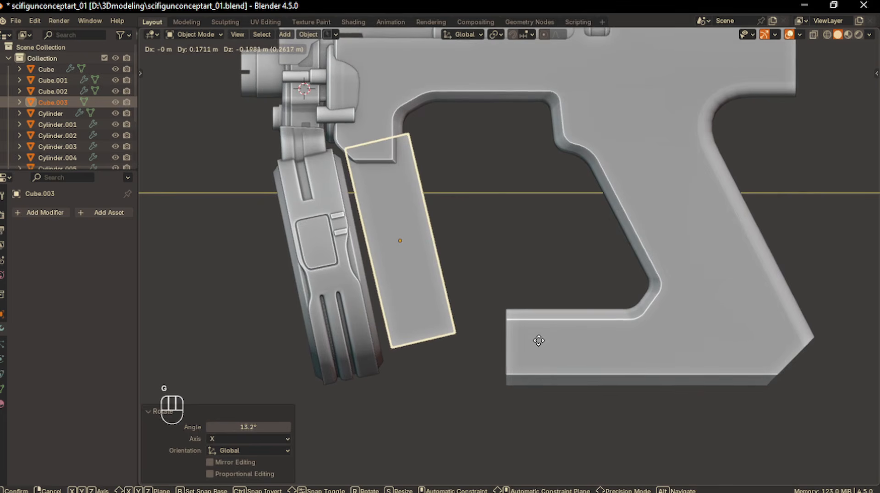
pyautogui.click(539, 341)
pyautogui.click(503, 258)
pyautogui.keyDown('shift'); pyautogui.moveTo(464, 222); pyautogui.dragTo(412, 239, button='middle'); pyautogui.keyUp('shift')
# - Lengthen the tilted block by moving its bottom face about 0.24 m along Y and 1.17 m down
pyautogui.click(426, 267)
pyautogui.press('Tab')
pyautogui.moveTo(469, 305); pyautogui.dragTo(435, 324, button='middle')
pyautogui.click(426, 351)
pyautogui.press('KP_1')
pyautogui.press('KP_3')
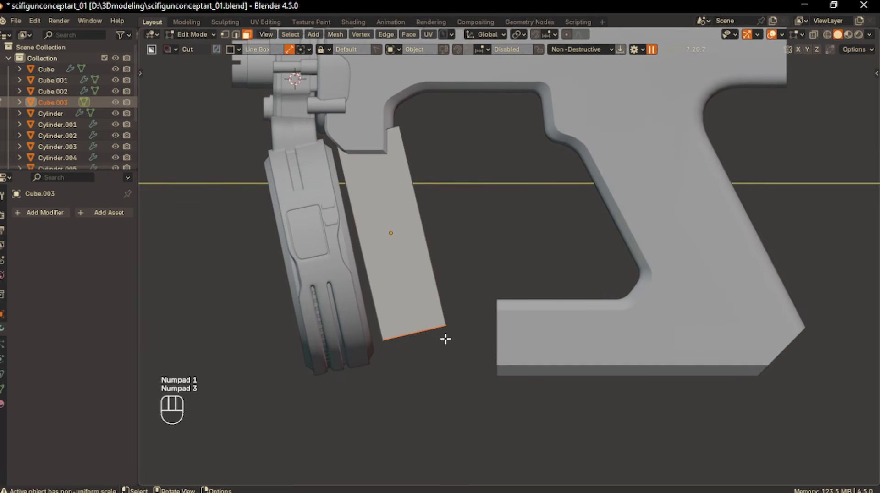
pyautogui.press('g')
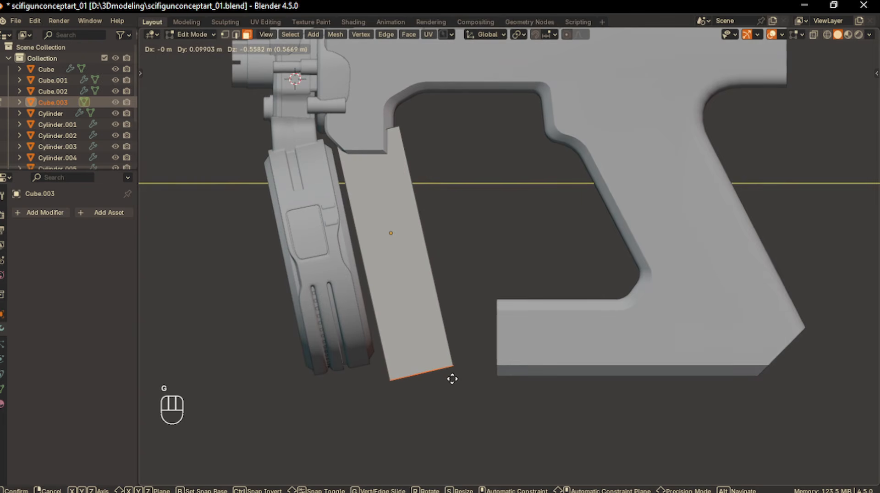
pyautogui.click(462, 424)
# - Add an edge loop across the lengthened block and slide it by a factor of 0.146
pyautogui.hotkey('ctrl', 'e')
pyautogui.hotkey('ctrl', 'r')
pyautogui.click(442, 286)
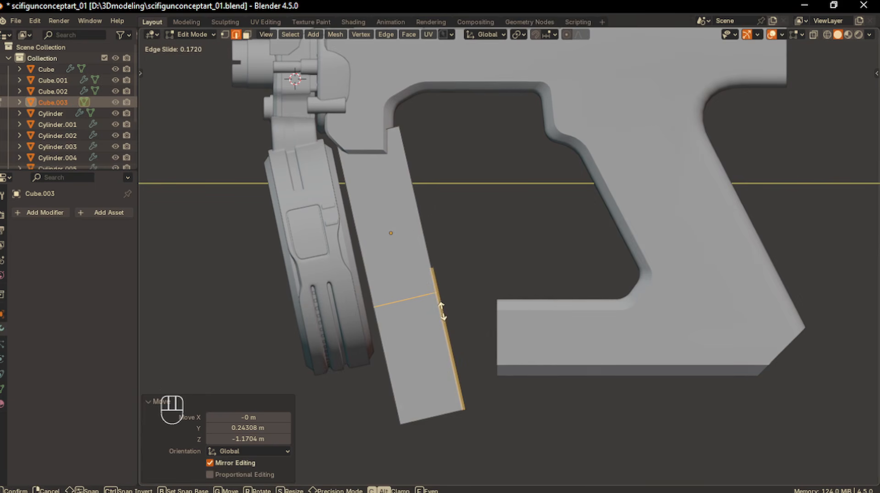
pyautogui.click(442, 308)
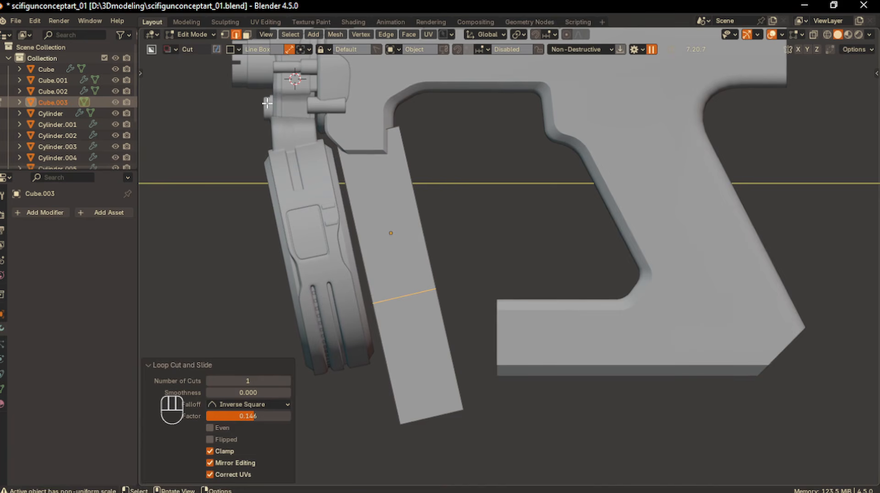
# - Extrude the rear face of the tilted block's lower section about 4.22 m back along its normal, behind the grip base
pyautogui.click(248, 35)
pyautogui.moveTo(445, 304); pyautogui.dragTo(463, 341, button='middle')
pyautogui.press('KP_1')
pyautogui.press('KP_3')
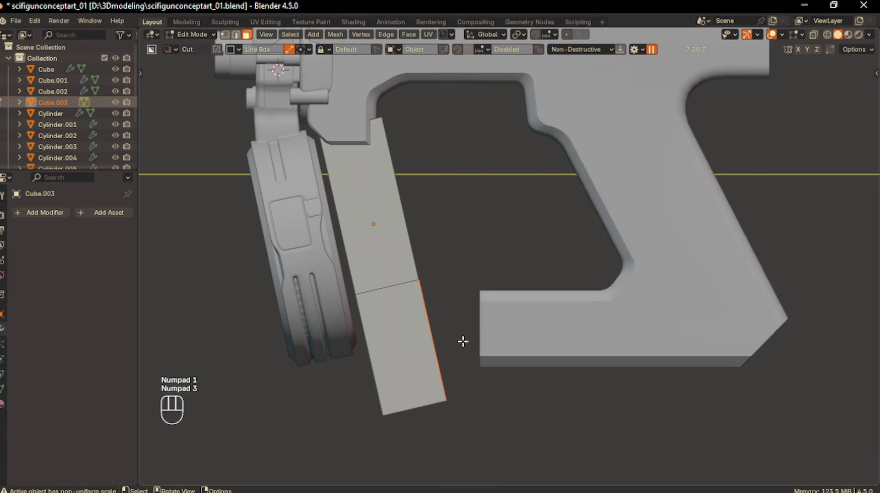
pyautogui.scroll(-1, 463, 342)
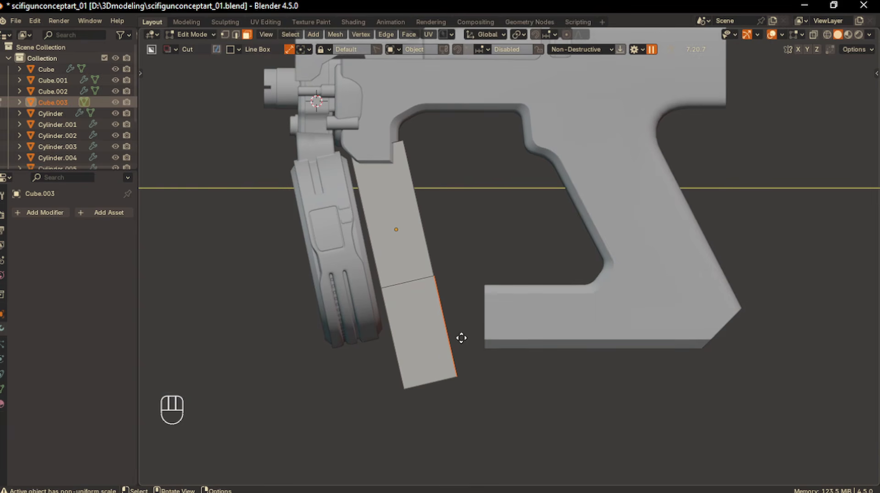
pyautogui.press('e')
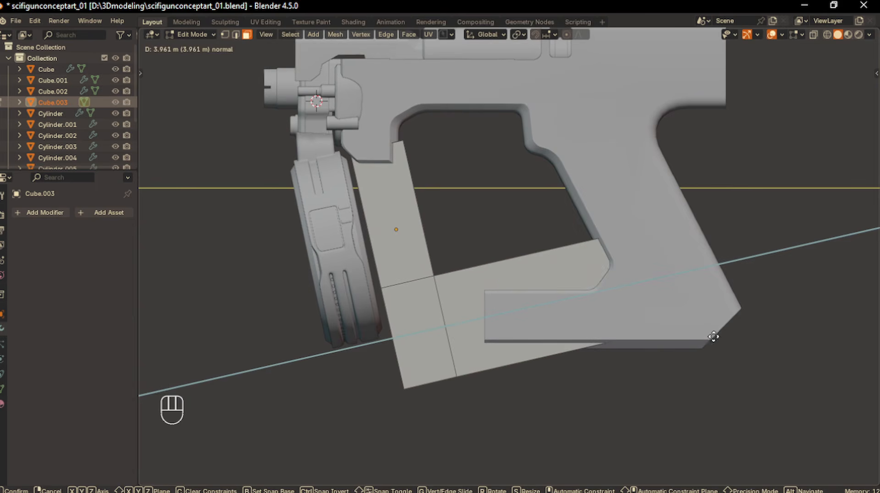
pyautogui.click(722, 337)
# - Lower the rear end face of the extruded arm about 0.89 m along Z to level the arm beneath the grip
pyautogui.keyDown('shift'); pyautogui.moveTo(722, 337); pyautogui.dragTo(618, 332, button='middle'); pyautogui.keyUp('shift')
pyautogui.press('g')
pyautogui.press('z')
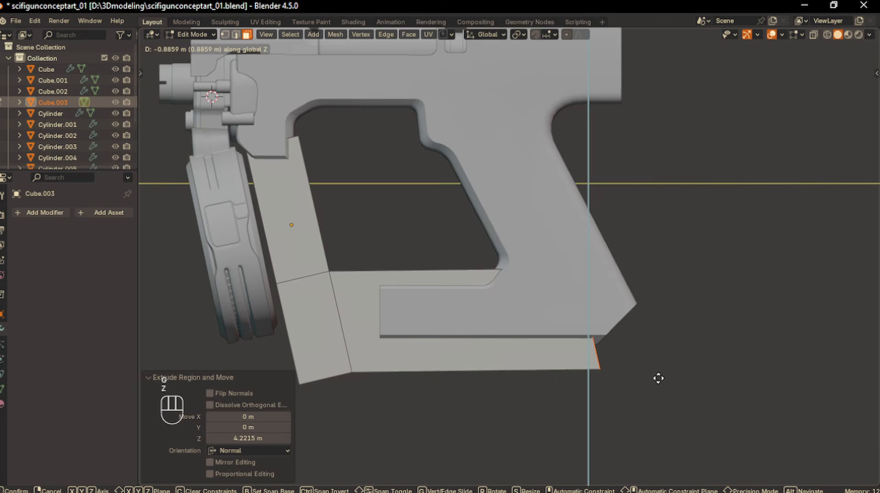
pyautogui.click(659, 378)
pyautogui.click(651, 380)
# - Select the underside faces of the block and its rear arm and raise them about 0.23 m
pyautogui.scroll(-1, 427, 354)
pyautogui.keyDown('shift'); pyautogui.moveTo(390, 375); pyautogui.dragTo(441, 315, button='middle'); pyautogui.keyUp('shift')
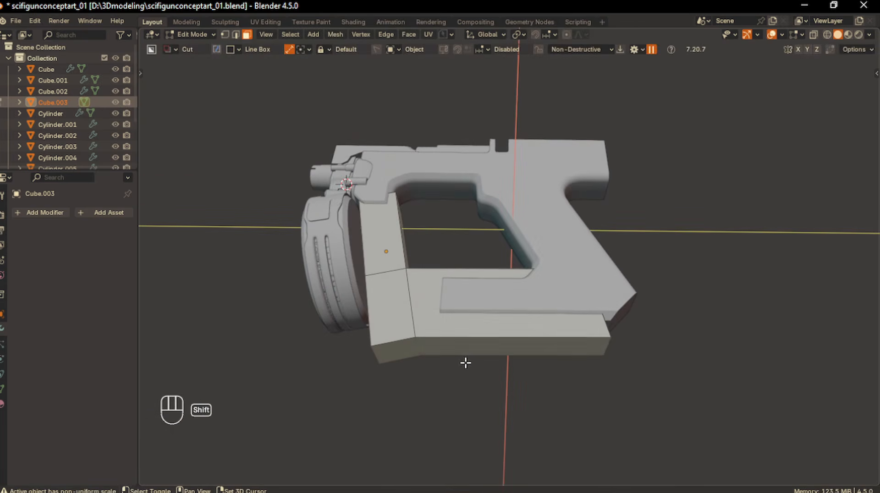
pyautogui.keyDown('shift'); pyautogui.click(465, 351); pyautogui.keyUp('shift')
pyautogui.moveTo(404, 347)
pyautogui.mouseDown(button='middle')
pyautogui.moveTo(433, 385)
pyautogui.moveTo(407, 436)
pyautogui.moveTo(407, 348)
pyautogui.mouseUp(button='middle')
pyautogui.press('KP_1')
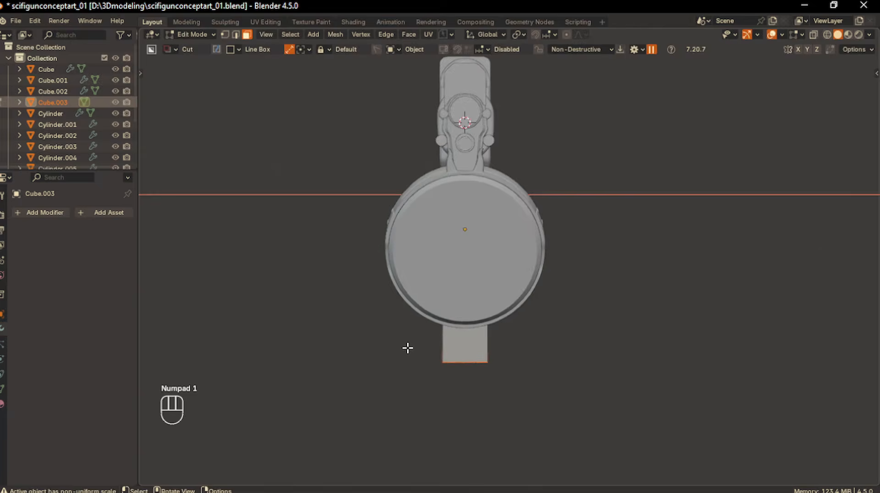
pyautogui.press('KP_3')
pyautogui.press('g')
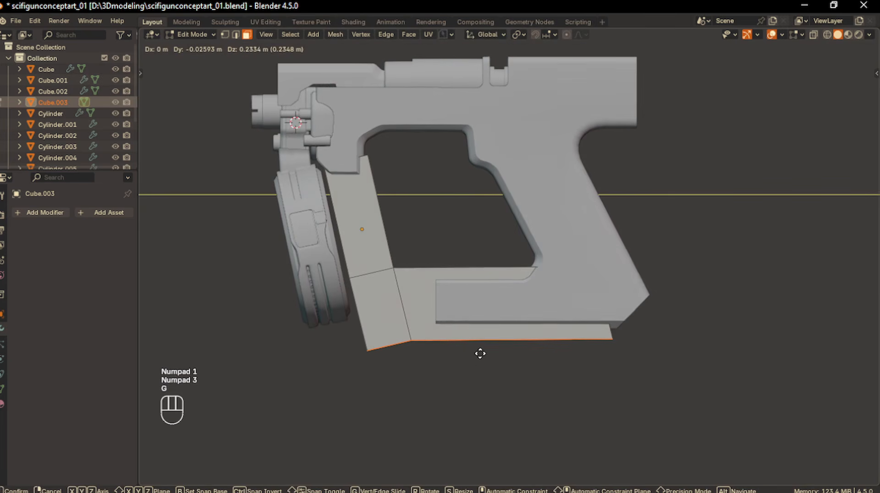
pyautogui.click(479, 350)
# - Add a centred edge loop running around the lower section and rear arm, with a slide factor of 0
pyautogui.keyDown('shift'); pyautogui.moveTo(358, 340); pyautogui.dragTo(343, 303, button='middle'); pyautogui.keyUp('shift')
pyautogui.scroll(2, 425, 347)
pyautogui.hotkey('ctrl', 'r')
pyautogui.click(413, 347)
pyautogui.rightClick(413, 348)
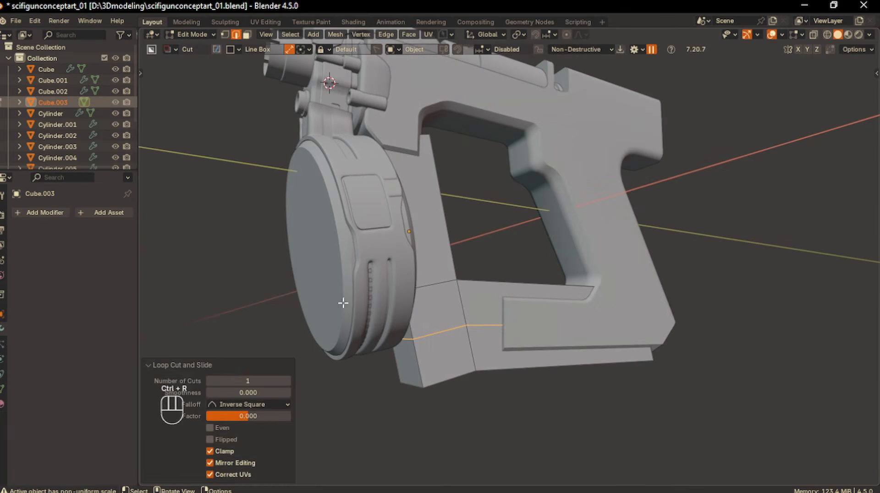
# - Extrude the lowest front face about 1.05 m forward beneath the drum magazine
pyautogui.click(247, 35)
pyautogui.press('KP_1')
pyautogui.press('KP_3')
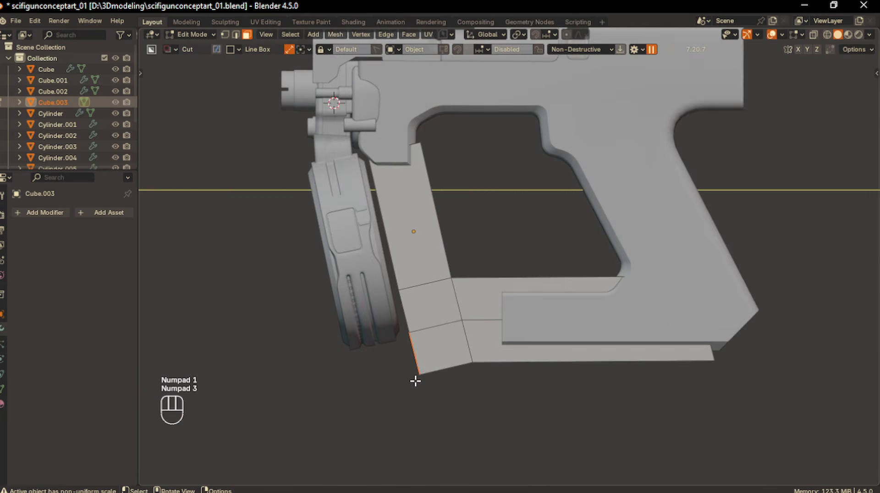
pyautogui.press('e')
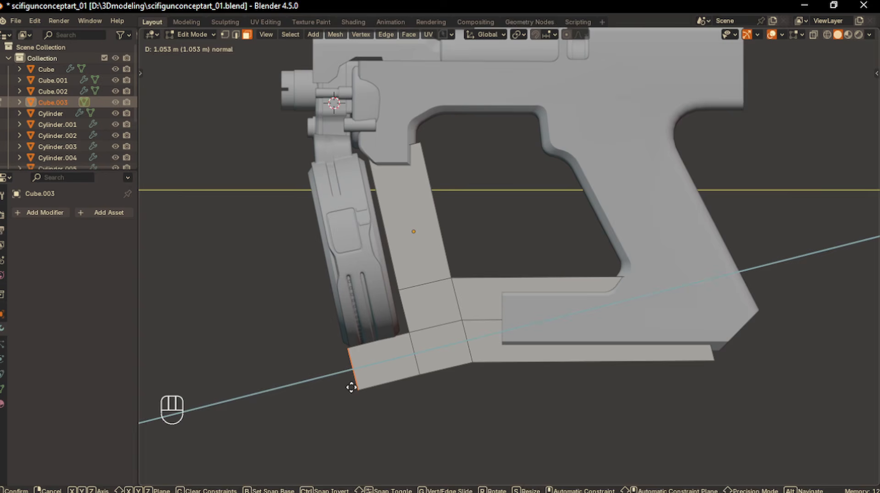
pyautogui.click(351, 387)
pyautogui.scroll(-2, 420, 397)
pyautogui.press('Tab')
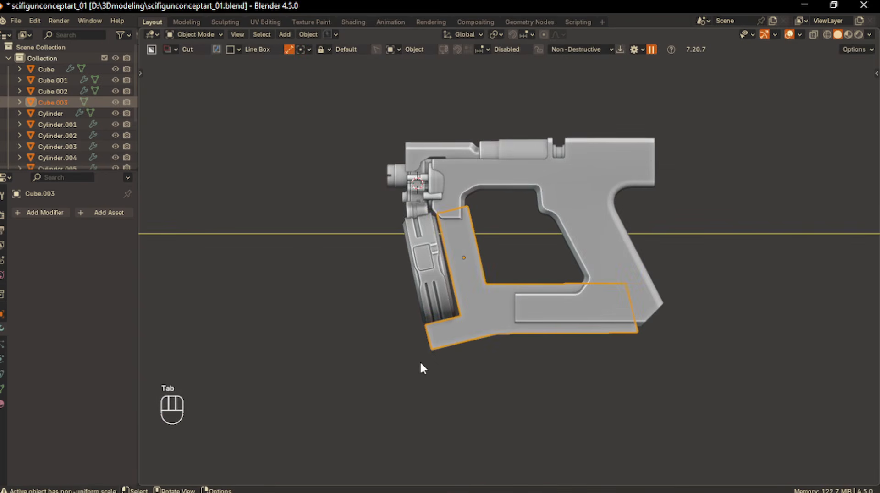
pyautogui.click(419, 359)
pyautogui.scroll(2, 481, 343)
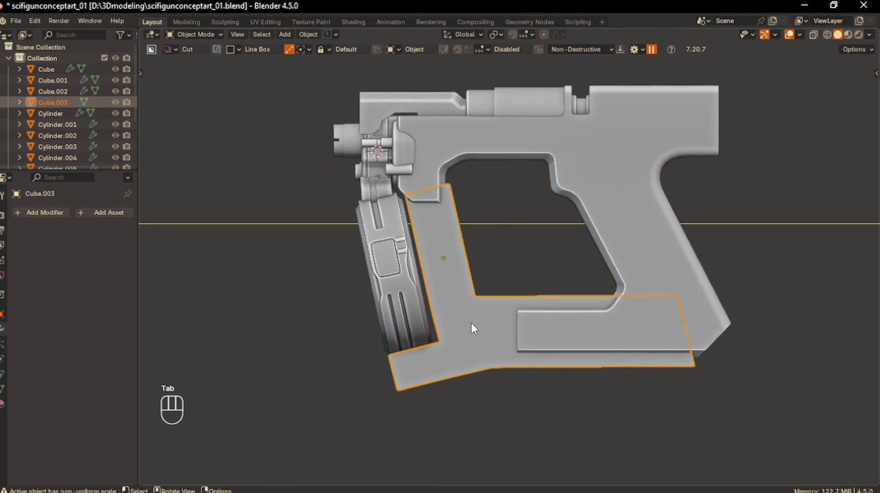
# - Try to bevel the inner corner edge between the tilted block and rear arm by 0.579 m with 11 segments
pyautogui.click(472, 328)
pyautogui.moveTo(472, 328); pyautogui.dragTo(440, 353, button='middle')
pyautogui.press('Tab')
pyautogui.scroll(3, 474, 343)
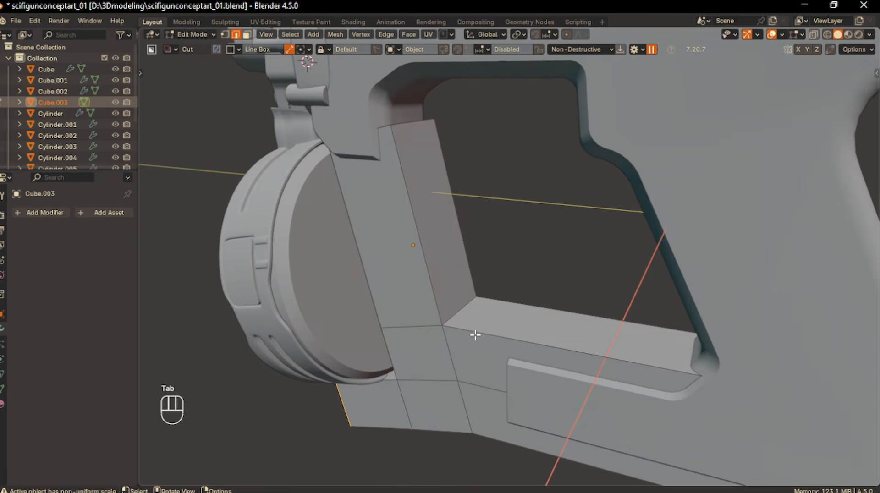
pyautogui.press('KP_1')
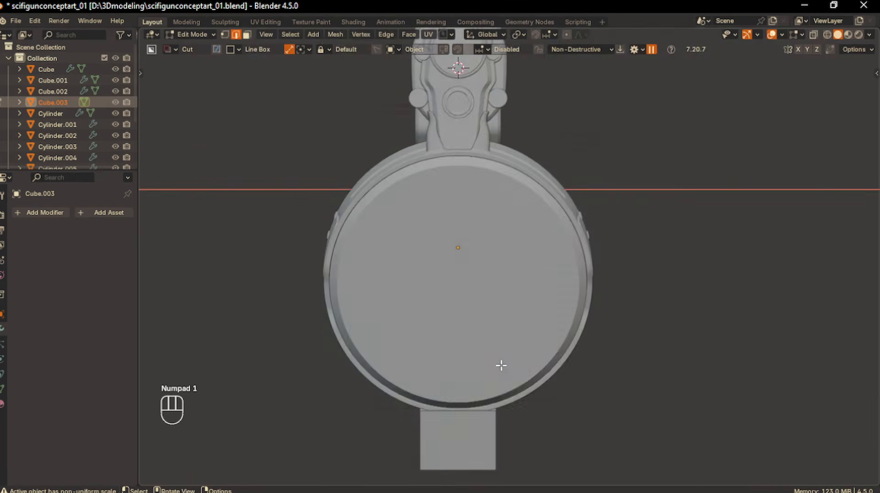
pyautogui.press('KP_3')
pyautogui.hotkey('ctrl', 'b')
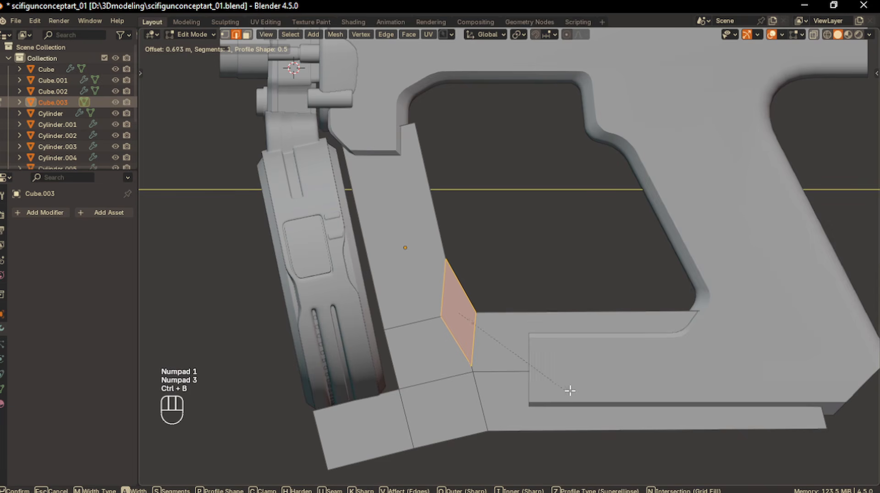
pyautogui.scroll(3, 568, 384)
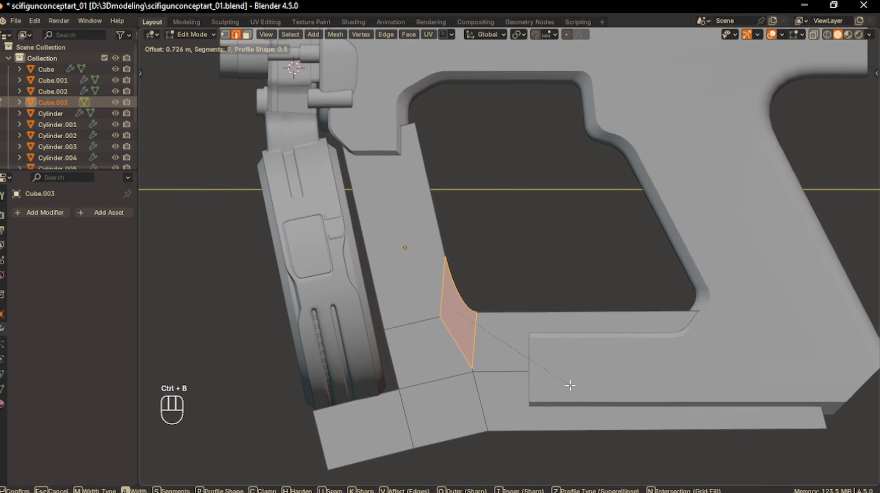
pyautogui.click(567, 377)
pyautogui.moveTo(566, 378); pyautogui.dragTo(535, 384, button='middle')
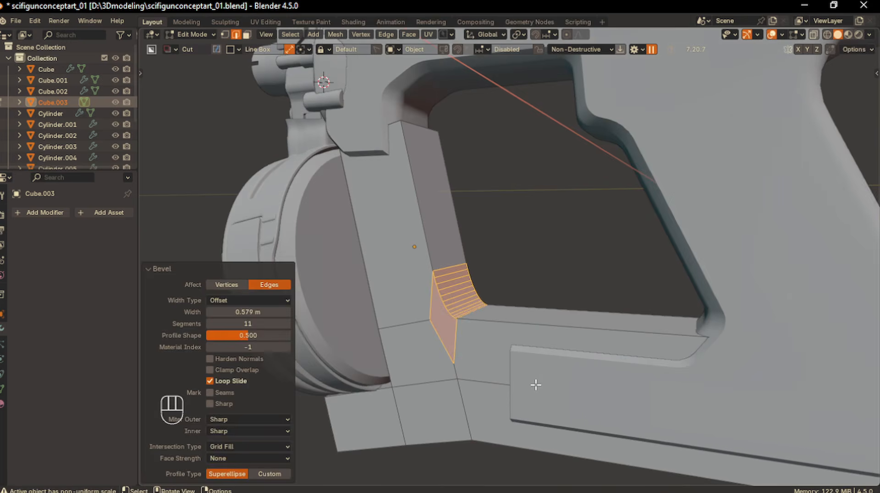
pyautogui.hotkey('ctrl', 'z')
# - Apply the scale of the block object in Object Mode
pyautogui.press('Tab')
pyautogui.click(526, 317)
pyautogui.hotkey('ctrl', 'a')
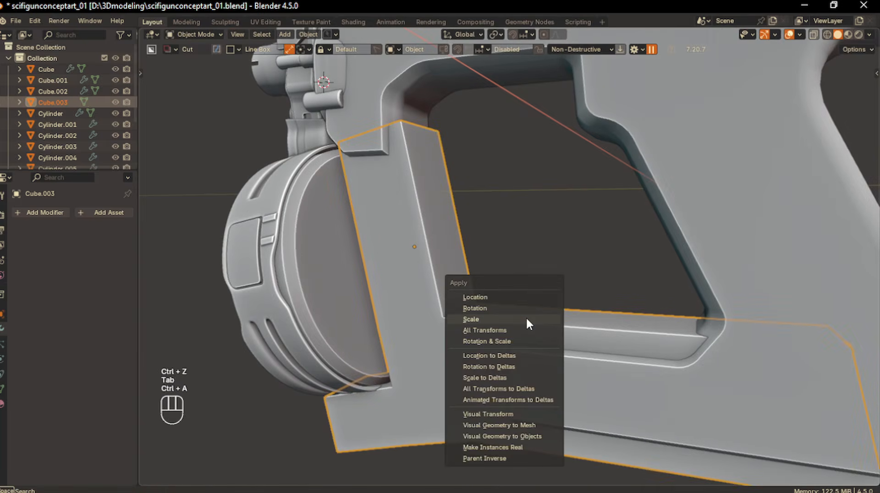
pyautogui.click(526, 319)
# - Bevel the inner corner edge between the tilted block and rear arm by about 0.54 m with 11 segments
pyautogui.press('Tab')
pyautogui.press('KP_1')
pyautogui.press('KP_3')
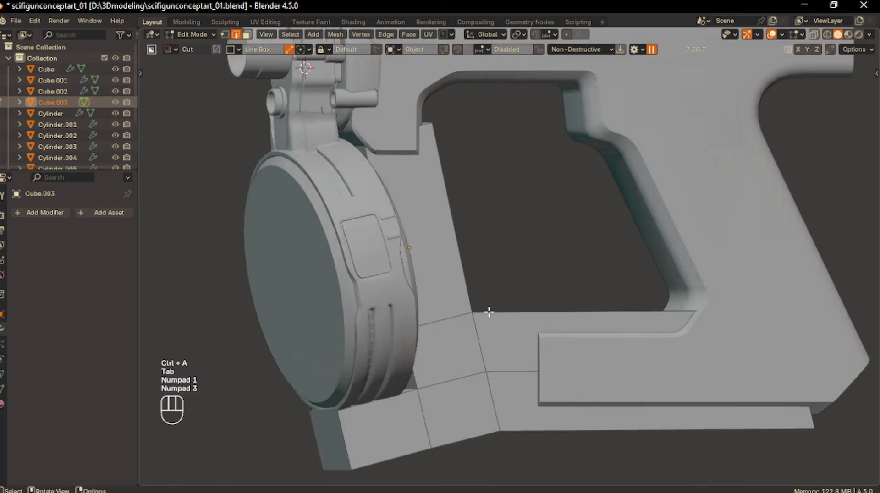
pyautogui.hotkey('ctrl', 'b')
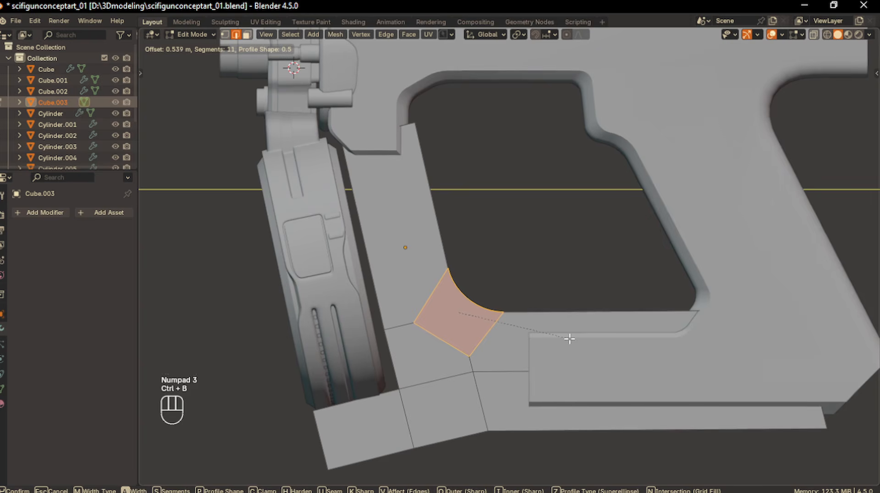
pyautogui.click(571, 340)
pyautogui.scroll(-1, 520, 413)
# - Move the rear arm's bottom end edge about 0.62 m forward along Y to slant its end face
pyautogui.click(521, 413)
pyautogui.scroll(-1, 521, 412)
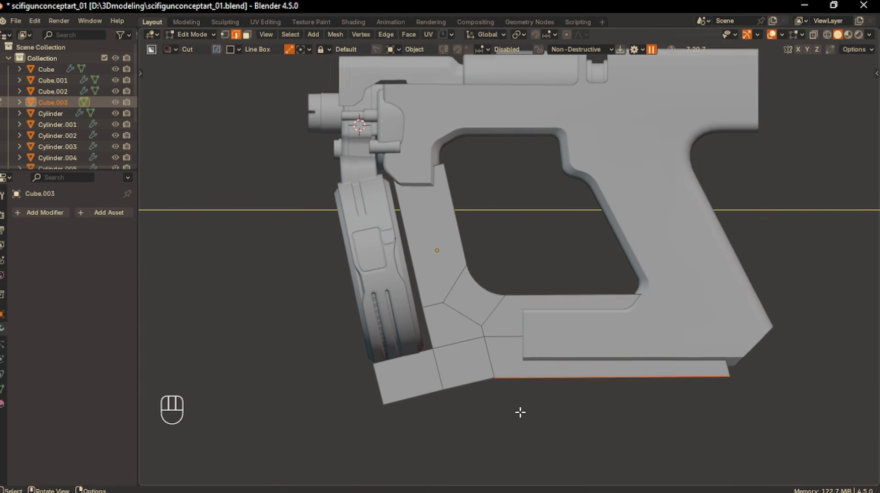
pyautogui.keyDown('shift'); pyautogui.moveTo(520, 413); pyautogui.dragTo(503, 426, button='middle'); pyautogui.keyUp('shift')
pyautogui.keyDown('shift'); pyautogui.moveTo(586, 431); pyautogui.dragTo(479, 420, button='middle'); pyautogui.keyUp('shift')
pyautogui.moveTo(536, 390); pyautogui.dragTo(575, 392, button='middle')
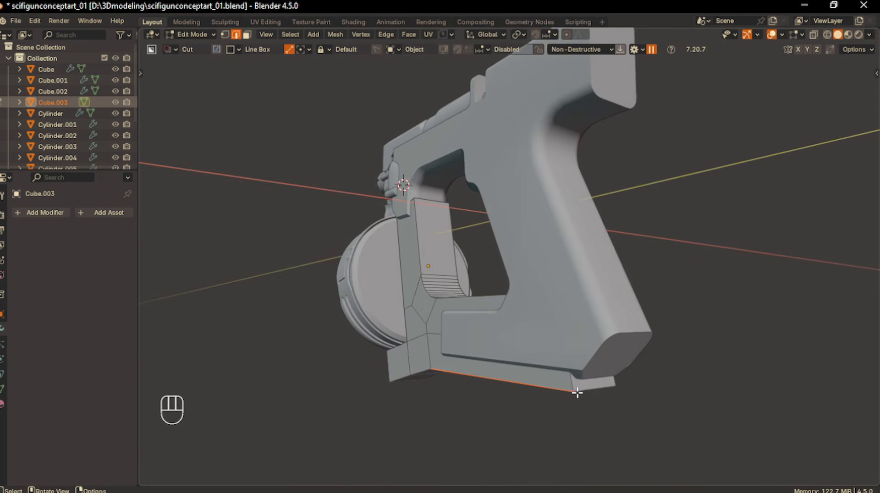
pyautogui.press('KP_1')
pyautogui.press('KP_3')
pyautogui.press('g')
pyautogui.press('y')
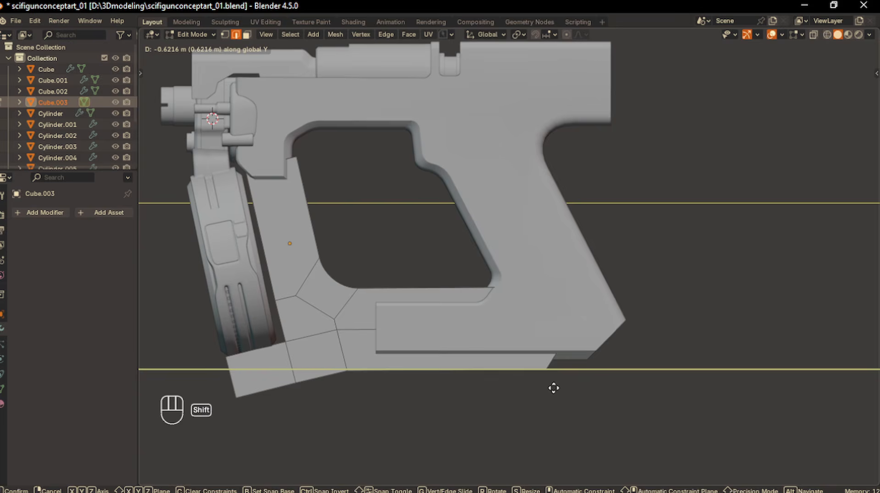
pyautogui.click(556, 387)
pyautogui.press('Tab')
pyautogui.press('Tab')
# - Select all underside faces from the front extension to the rear arm and flatten them with a Z scale of 0
pyautogui.click(504, 353)
pyautogui.keyDown('shift'); pyautogui.moveTo(432, 391); pyautogui.dragTo(424, 401, button='middle'); pyautogui.keyUp('shift')
pyautogui.moveTo(395, 408); pyautogui.dragTo(348, 392, button='middle')
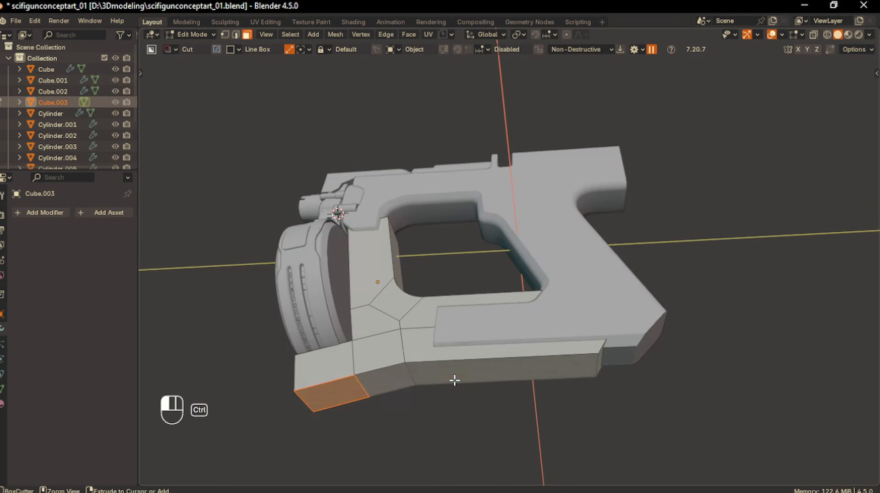
pyautogui.keyDown('ctrl'); pyautogui.click(454, 379); pyautogui.keyUp('ctrl')
pyautogui.press('KP_1')
pyautogui.press('KP_3')
pyautogui.press('s')
pyautogui.press('z')
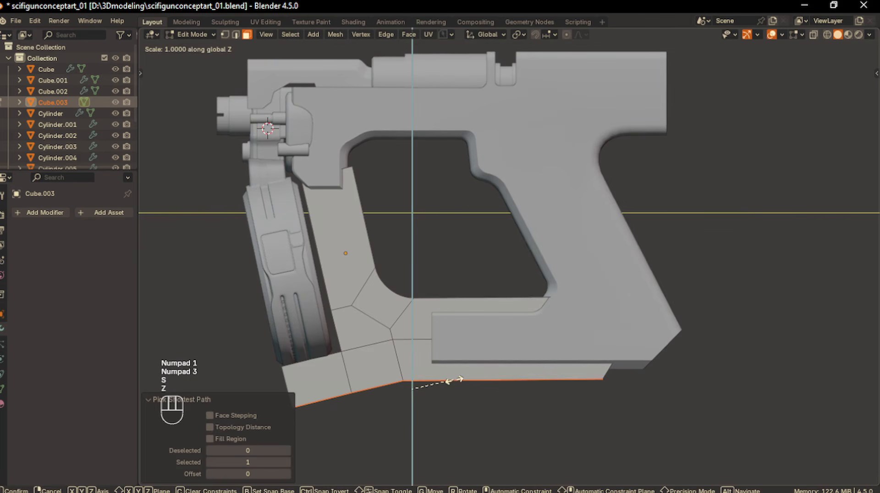
pyautogui.press('KP_0')
pyautogui.press('Return')
# - Raise the flattened underside about 0.27 m along Z
pyautogui.press('g')
pyautogui.press('z')
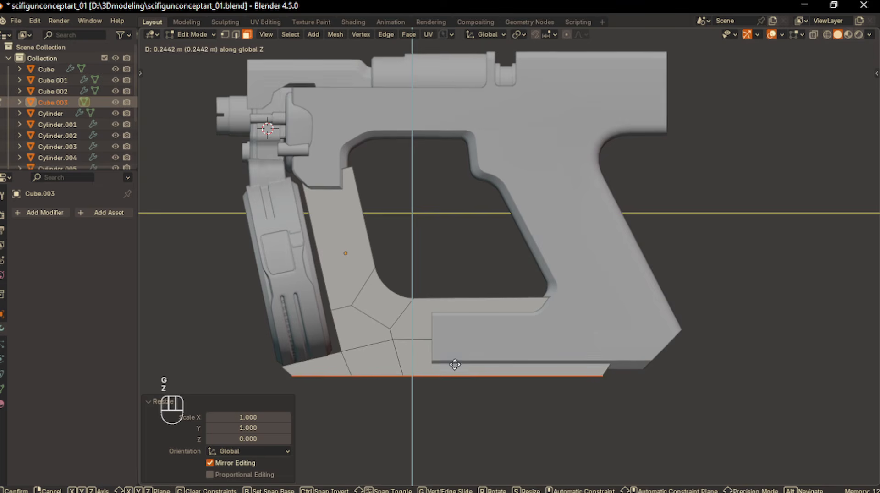
pyautogui.click(455, 365)
pyautogui.keyDown('shift'); pyautogui.moveTo(353, 370); pyautogui.dragTo(363, 349, button='middle'); pyautogui.keyUp('shift')
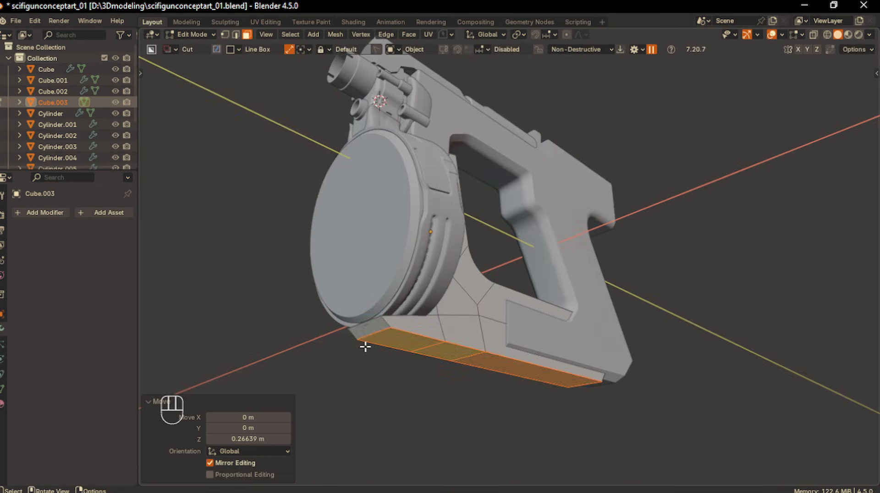
# - Flatten the front end face below the drum magazine with a Y scale of 0 and adjust its position
pyautogui.press('KP_1')
pyautogui.press('KP_3')
pyautogui.press('s')
pyautogui.press('x')
pyautogui.press('y')
pyautogui.press('KP_0')
pyautogui.press('Return')
pyautogui.press('g')
# - Try to bevel the long side edge chain around the inner opening by about 0.21 m with 11 segments
pyautogui.hotkey('ctrl', 'r')
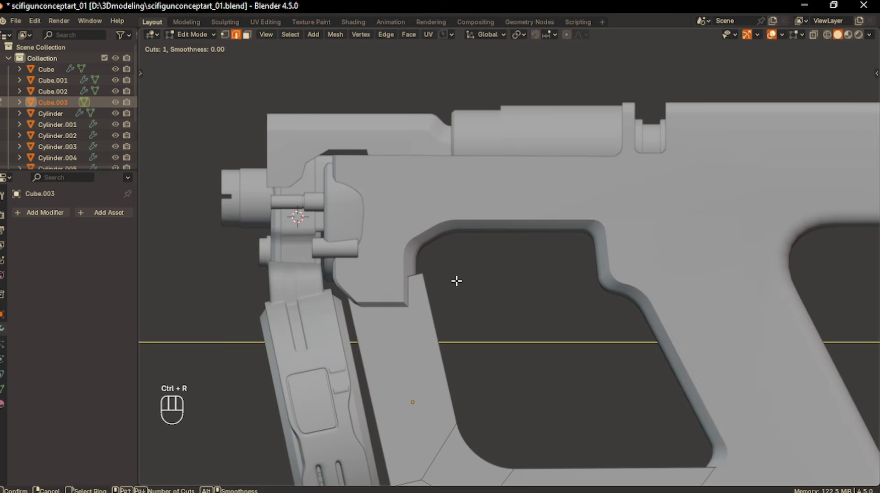
pyautogui.rightClick(435, 335)
pyautogui.moveTo(477, 325); pyautogui.dragTo(407, 290, button='middle')
pyautogui.click(417, 306)
pyautogui.scroll(-2, 414, 308)
pyautogui.keyDown('ctrl'); pyautogui.click(568, 385); pyautogui.keyUp('ctrl')
pyautogui.moveTo(568, 385); pyautogui.dragTo(592, 395, button='middle')
pyautogui.scroll(2, 592, 395)
pyautogui.hotkey('ctrl', 'b')
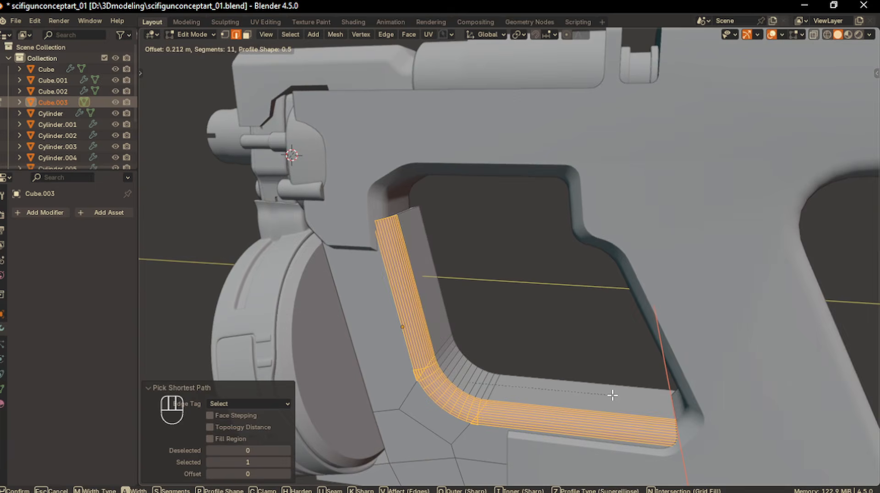
pyautogui.click(613, 395)
# - Shade the block auto smooth at 30° and deselect it in side view
pyautogui.press('Tab')
pyautogui.scroll(-4, 576, 365)
pyautogui.rightClick(573, 362)
pyautogui.click(555, 295)
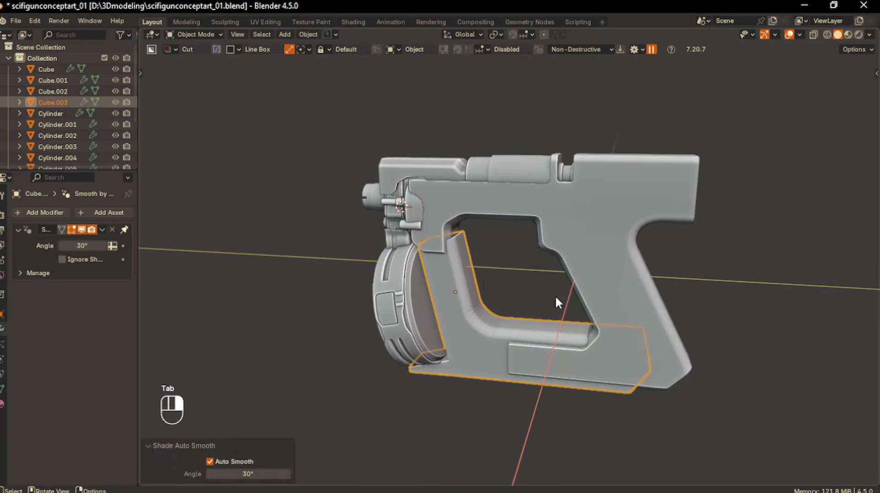
pyautogui.press('KP_1')
pyautogui.press('KP_3')
pyautogui.click(419, 395)
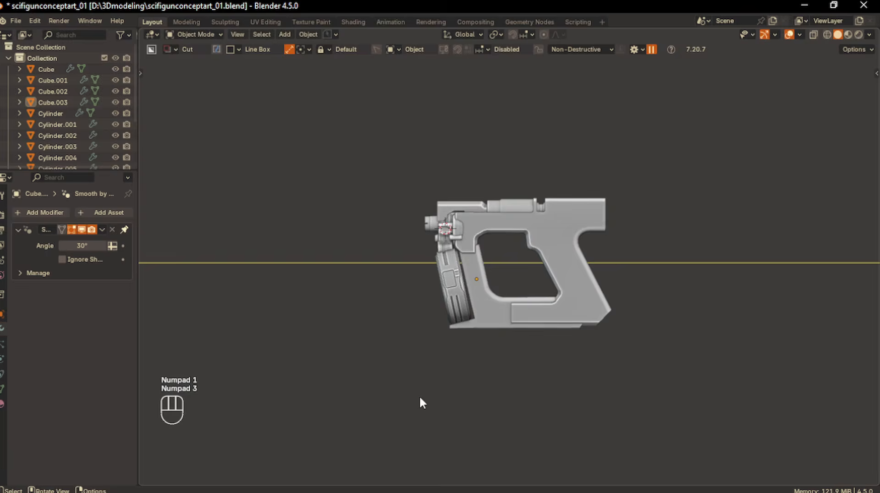
# - Undo the auto smooth shading and the bevel along the inner opening's side edge
pyautogui.scroll(3, 420, 396)
pyautogui.hotkey('ctrl', 'z')
pyautogui.hotkey('ctrl', 'z')
pyautogui.hotkey('ctrl', 'z')
pyautogui.hotkey('ctrl', 'z')
# - Bevel the inner opening's side edge chain by about 0.16 m with a single segment
pyautogui.moveTo(450, 386); pyautogui.dragTo(453, 393, button='middle')
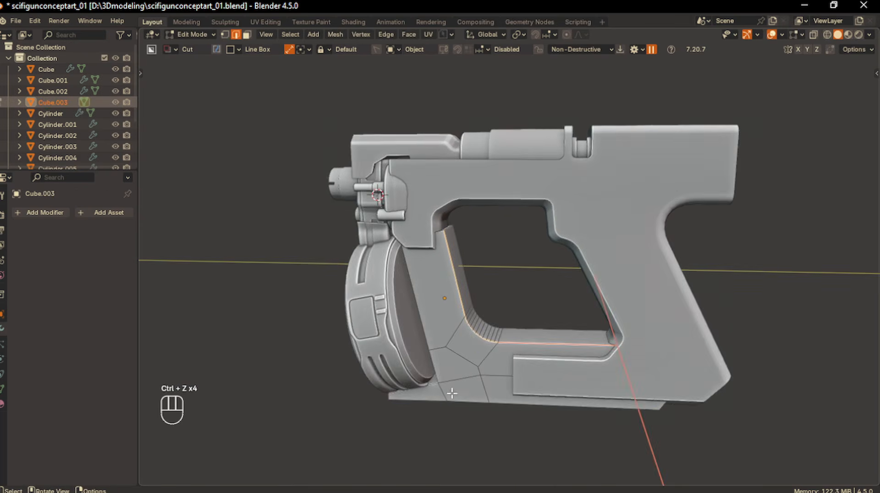
pyautogui.scroll(3, 452, 393)
pyautogui.hotkey('ctrl', 'b')
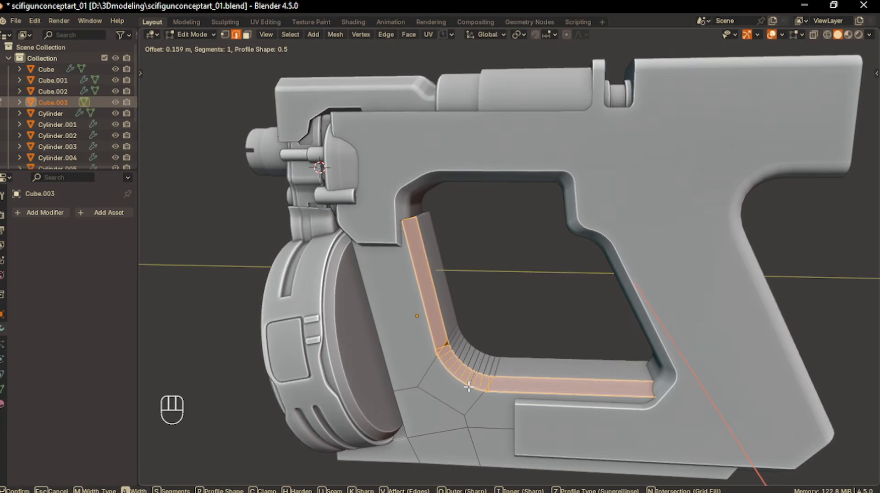
pyautogui.click(464, 386)
# - Try to edge-slide the first cross edge of the rounded inner corner by a factor of -1 to close its small gap
pyautogui.scroll(4, 412, 395)
pyautogui.click(422, 377)
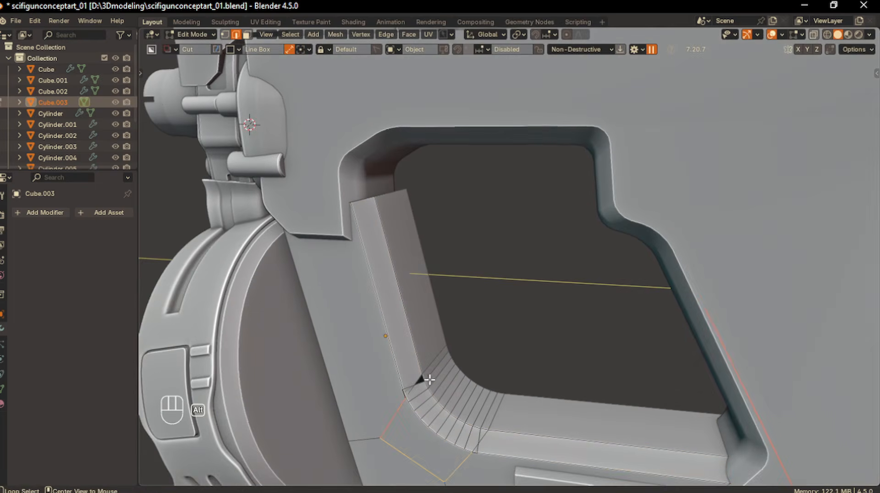
pyautogui.moveTo(439, 371); pyautogui.dragTo(428, 381, button='middle')
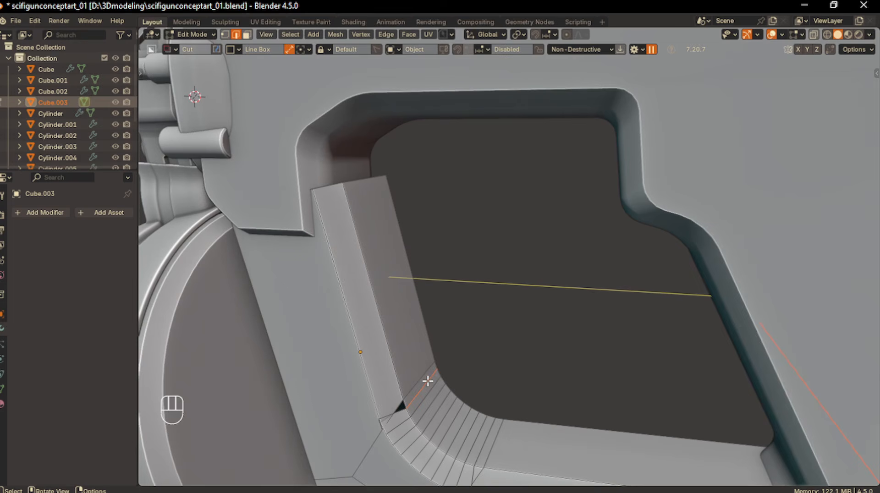
pyautogui.press('g')
pyautogui.press('g')
pyautogui.click(425, 365)
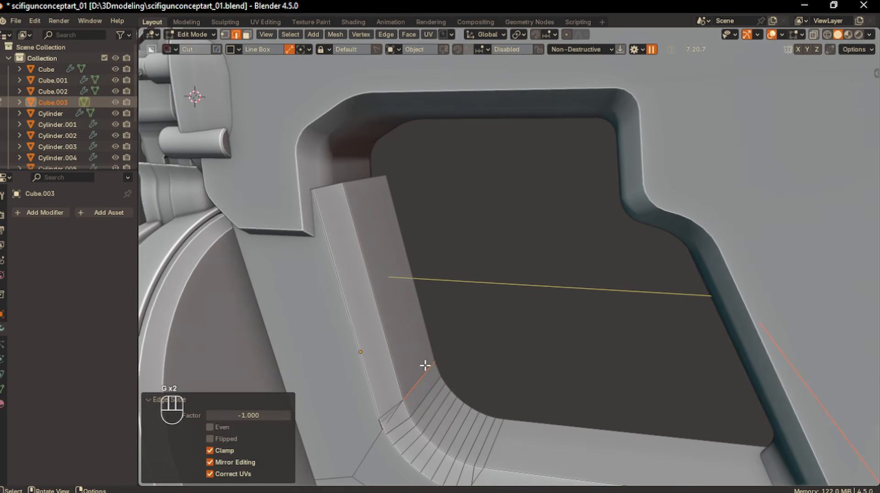
pyautogui.click(397, 410)
pyautogui.scroll(2, 472, 409)
pyautogui.keyDown('shift'); pyautogui.moveTo(472, 408); pyautogui.dragTo(463, 366, button='middle'); pyautogui.keyUp('shift')
pyautogui.press('g')
pyautogui.press('g')
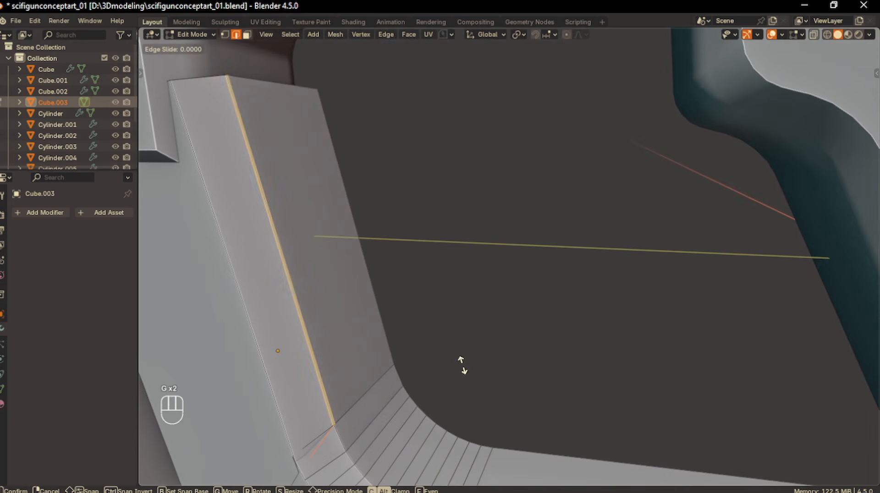
pyautogui.click(469, 379)
# - Undo the edge slides at the rounded inner corner
pyautogui.hotkey('ctrl', 'z')
pyautogui.hotkey('ctrl', 'z')
pyautogui.hotkey('ctrl', 'z')
pyautogui.hotkey('ctrl', 'z')
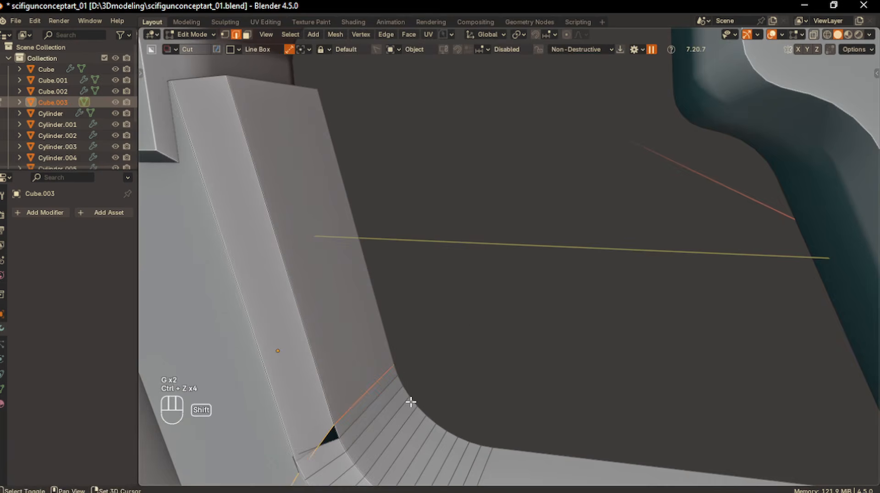
# - Slide the first cross edge loop of the rounded inner corner by a factor of about 0.46 and remove that loop
pyautogui.scroll(2, 415, 386)
pyautogui.click(438, 304)
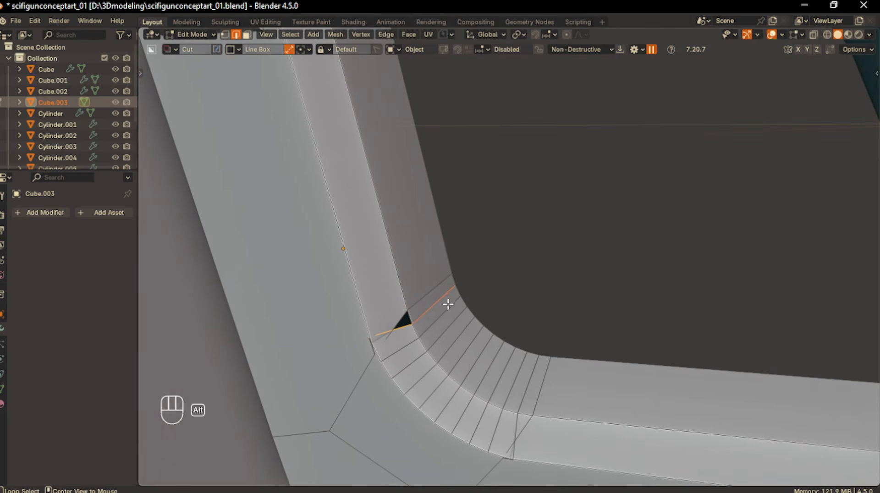
pyautogui.press('g')
pyautogui.press('g')
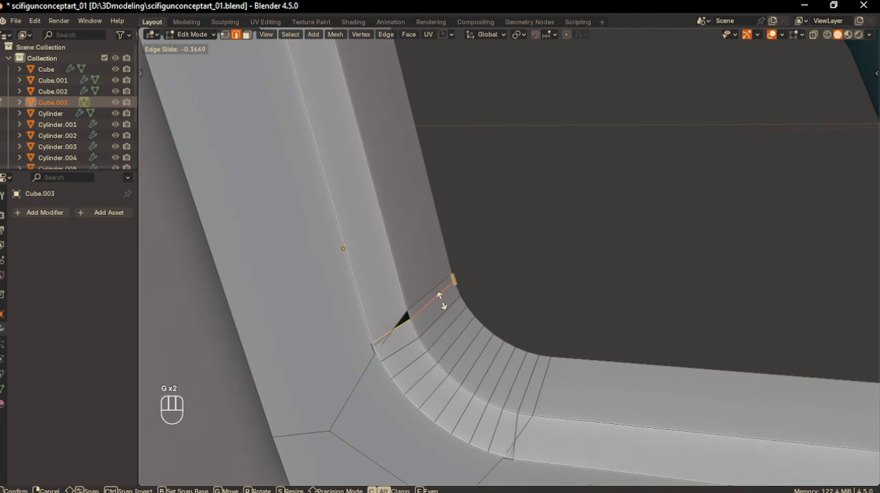
pyautogui.click(446, 311)
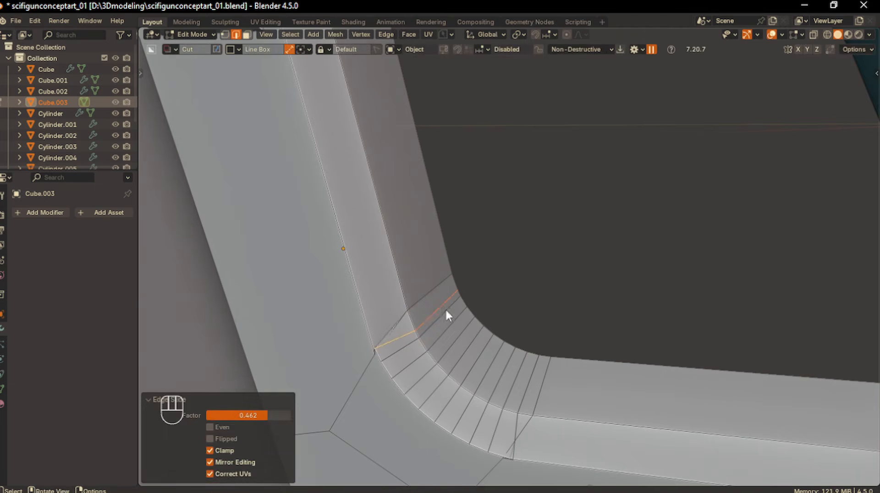
pyautogui.press('x')
pyautogui.click(447, 311)
# - Shade the lower frame piece auto smooth at 30°
pyautogui.press('Tab')
pyautogui.click(473, 236)
pyautogui.scroll(-5, 467, 277)
pyautogui.rightClick(468, 277)
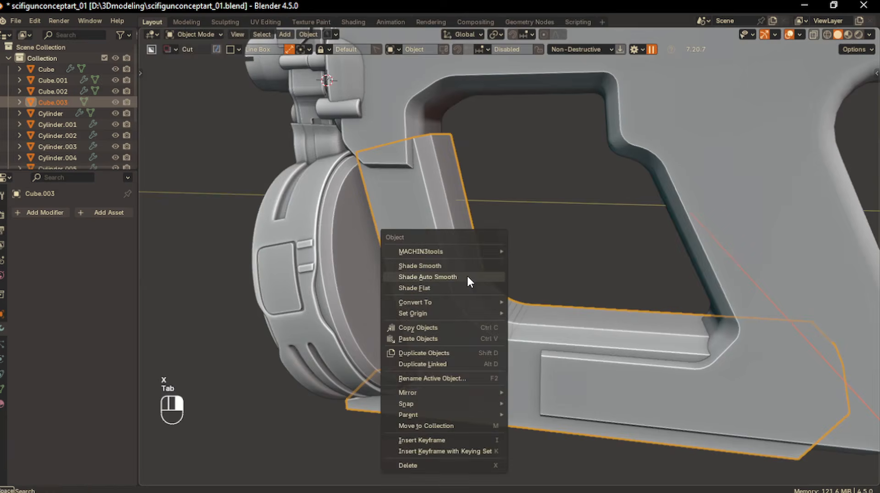
pyautogui.click(468, 277)
# - Slide the vertex at the upper end of the rounded corner's bevel slightly along the straight side edge
pyautogui.scroll(10, 485, 313)
pyautogui.press('Tab')
pyautogui.click(394, 323)
pyautogui.click(387, 345)
pyautogui.moveTo(387, 347); pyautogui.dragTo(393, 339, button='middle')
pyautogui.press('g')
pyautogui.press('g')
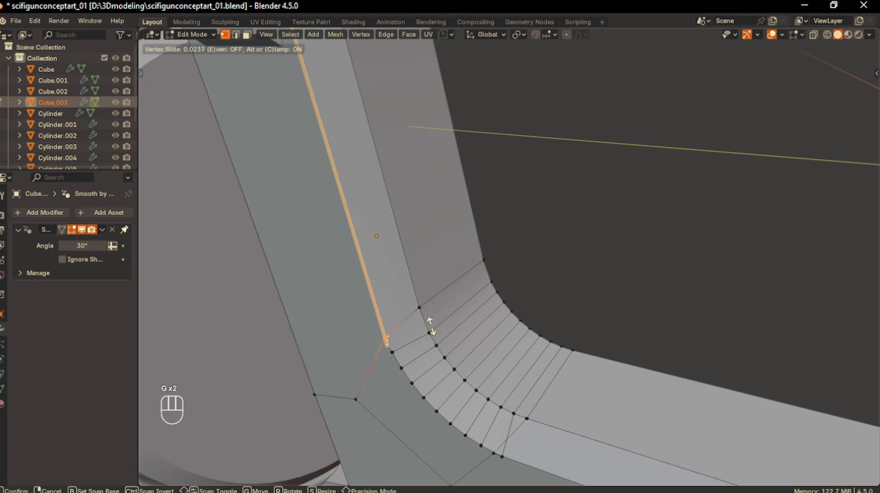
pyautogui.click(432, 324)
pyautogui.press('Tab')
pyautogui.click(441, 270)
# - Slide the edge loop at the horizontal end of the rounded corner along the lower bar to even out its spacing
pyautogui.moveTo(435, 302); pyautogui.dragTo(474, 309, button='middle')
pyautogui.scroll(-5, 449, 310)
pyautogui.scroll(-5, 447, 306)
pyautogui.click(490, 347)
pyautogui.scroll(2, 487, 347)
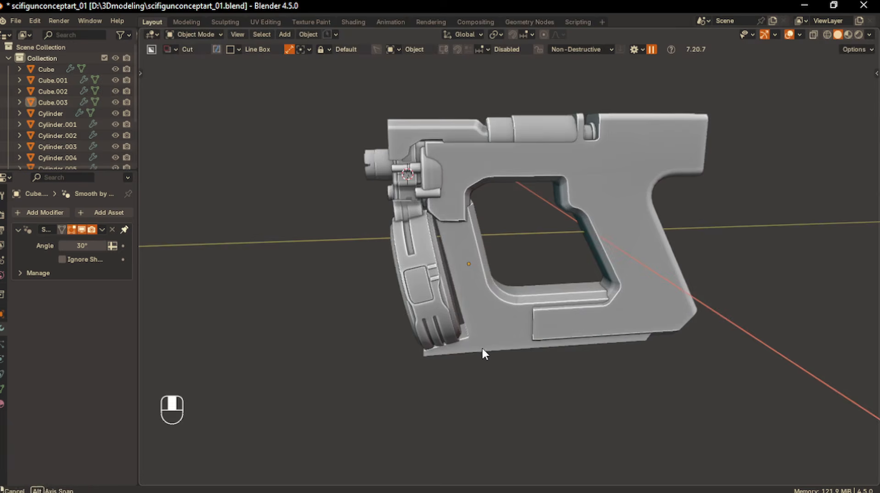
pyautogui.moveTo(483, 349); pyautogui.dragTo(510, 326, button='middle')
pyautogui.scroll(2, 512, 332)
pyautogui.press('Tab')
pyautogui.click(513, 369)
pyautogui.scroll(5, 509, 369)
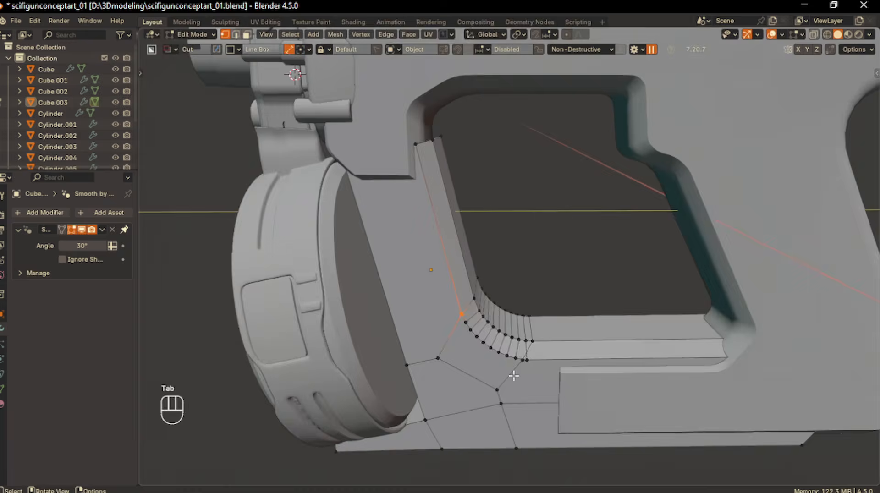
pyautogui.moveTo(502, 362); pyautogui.dragTo(507, 311, button='middle')
pyautogui.keyDown('alt'); pyautogui.click(511, 312); pyautogui.keyUp('alt')
pyautogui.press('2')
pyautogui.keyDown('alt'); pyautogui.click(507, 313); pyautogui.keyUp('alt')
pyautogui.press('g')
pyautogui.press('g')
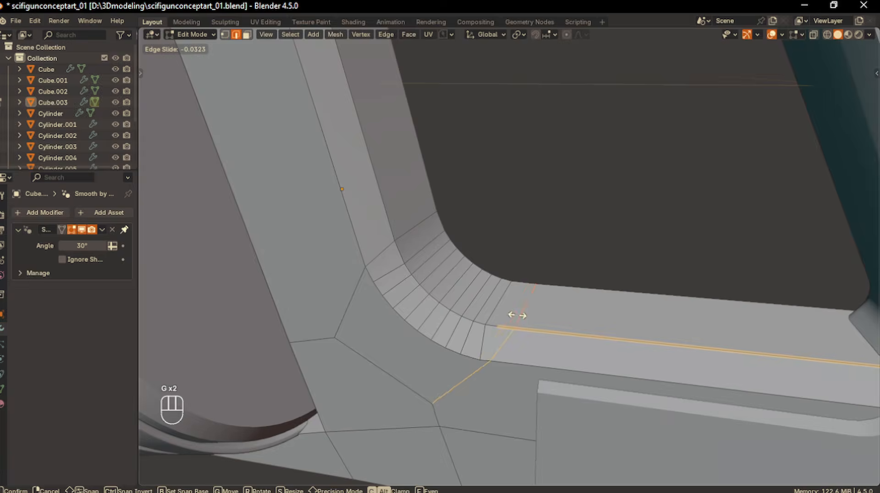
pyautogui.click(518, 315)
pyautogui.press('Tab')
# - Cut an angled notch out of the frame piece's upper inner edge with an Ngon cut and apply the boolean
pyautogui.scroll(-5, 518, 316)
pyautogui.moveTo(518, 317); pyautogui.dragTo(520, 328, button='middle')
pyautogui.click(509, 326)
pyautogui.press('KP_1')
pyautogui.press('KP_3')
pyautogui.keyDown('shift'); pyautogui.moveTo(456, 311); pyautogui.dragTo(496, 338, button='middle'); pyautogui.keyUp('shift')
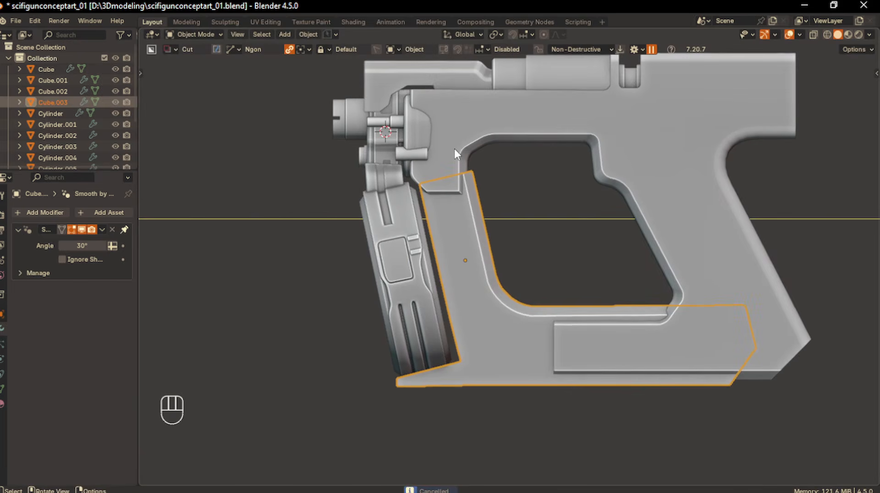
pyautogui.click(451, 179)
pyautogui.keyDown('ctrl'); pyautogui.moveTo(450, 178); pyautogui.dragTo(458, 201); pyautogui.keyUp('ctrl')
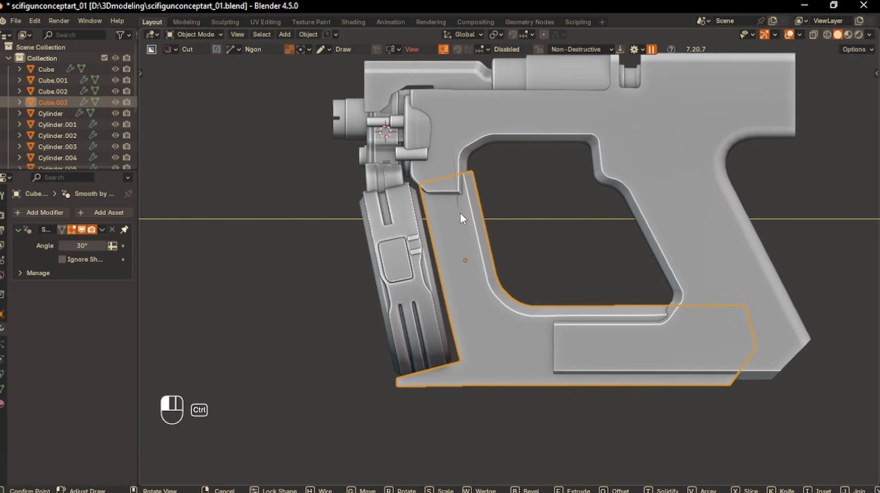
pyautogui.keyDown('ctrl'); pyautogui.moveTo(465, 216); pyautogui.dragTo(465, 216); pyautogui.keyUp('ctrl')
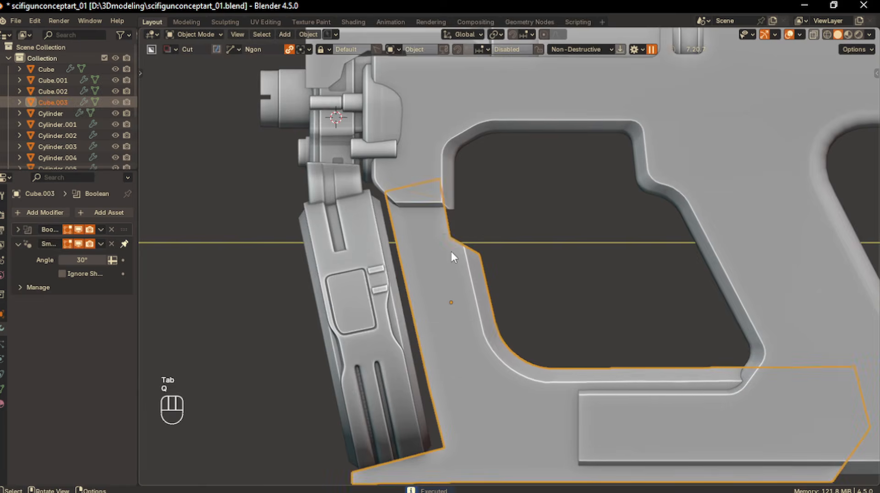
pyautogui.press('q')
pyautogui.click(337, 329)
# - Bevel the notch's inner corner edge by about 0.07 m with 5 segments
pyautogui.press('Tab')
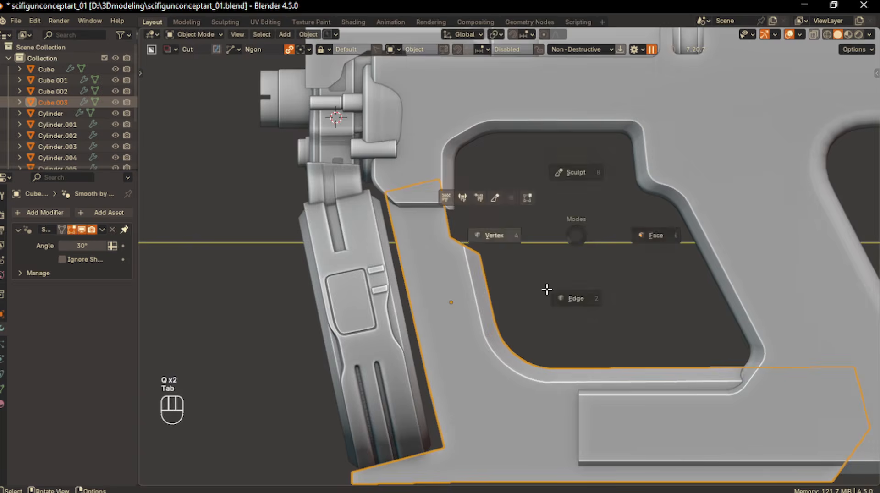
pyautogui.click(498, 236)
pyautogui.moveTo(528, 247); pyautogui.dragTo(486, 279, button='middle')
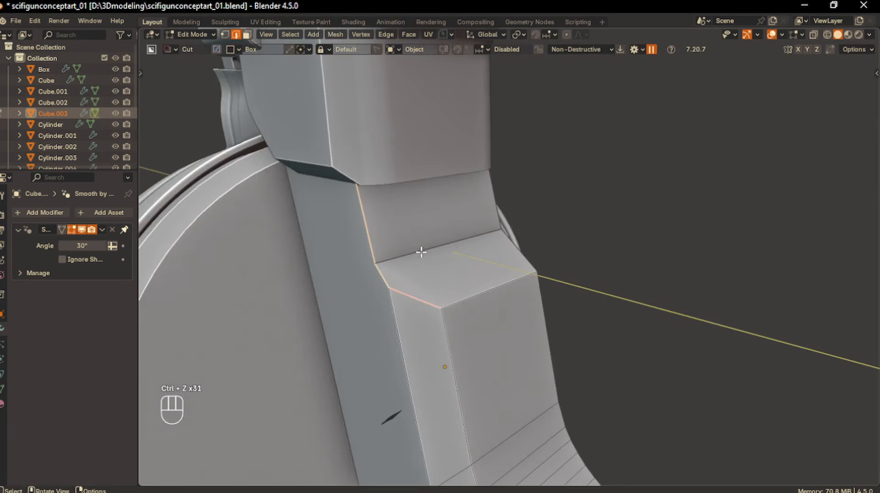
pyautogui.click(421, 252)
pyautogui.moveTo(421, 252); pyautogui.dragTo(485, 279, button='middle')
pyautogui.hotkey('ctrl', 'b')
pyautogui.scroll(4, 497, 280)
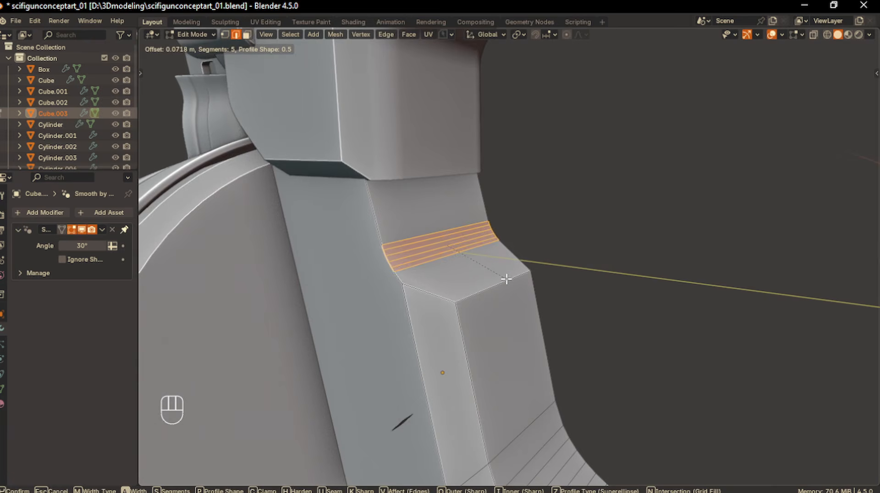
pyautogui.click(506, 279)
# - Bevel the chamfer's inner edge chain, from the notch around the corner to the grip, by 0.129 m with 5 segments
pyautogui.click(380, 233)
pyautogui.scroll(-3, 405, 303)
pyautogui.moveTo(405, 303); pyautogui.dragTo(500, 380, button='middle')
pyautogui.keyDown('shift'); pyautogui.moveTo(500, 381); pyautogui.dragTo(464, 280, button='middle'); pyautogui.keyUp('shift')
pyautogui.click(471, 242)
pyautogui.moveTo(470, 243); pyautogui.dragTo(482, 301, button='middle')
pyautogui.keyDown('ctrl'); pyautogui.click(632, 360); pyautogui.keyUp('ctrl')
pyautogui.moveTo(633, 360); pyautogui.dragTo(664, 365, button='middle')
pyautogui.hotkey('ctrl', 'b')
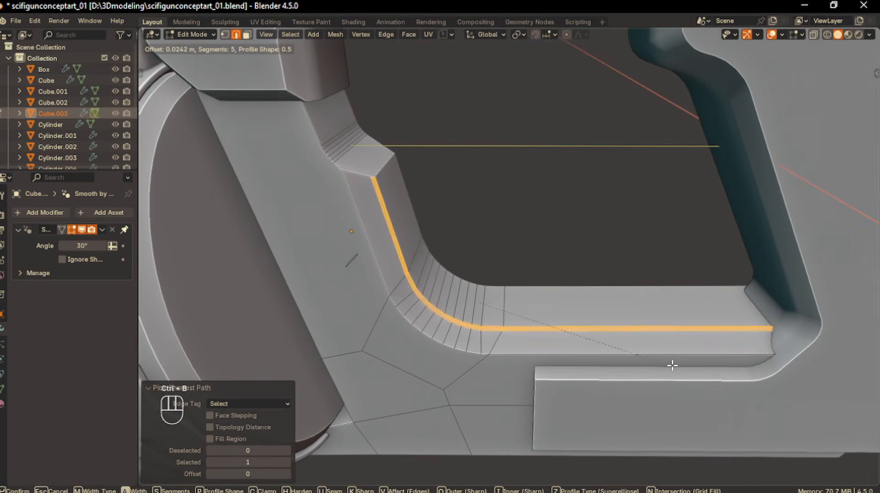
pyautogui.click(684, 365)
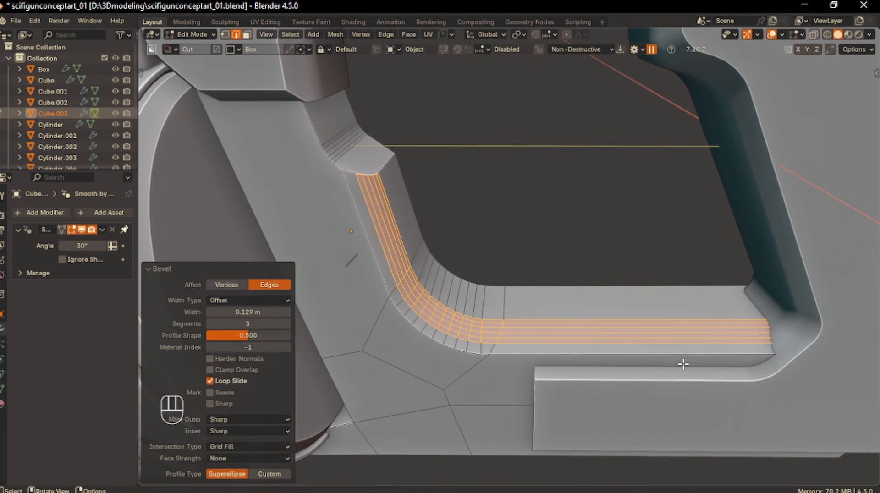
# - Return to object mode and shade the bevelled frame piece auto smooth
pyautogui.press('Tab')
pyautogui.click(681, 316)
pyautogui.scroll(-4, 642, 319)
pyautogui.rightClick(601, 315)
pyautogui.click(569, 294)
pyautogui.click(504, 378)
# - Mirror the frame piece's notch and bevels to the gun's other side with a Mirror modifier
pyautogui.press('KP_1')
pyautogui.press('KP_3')
pyautogui.click(475, 309)
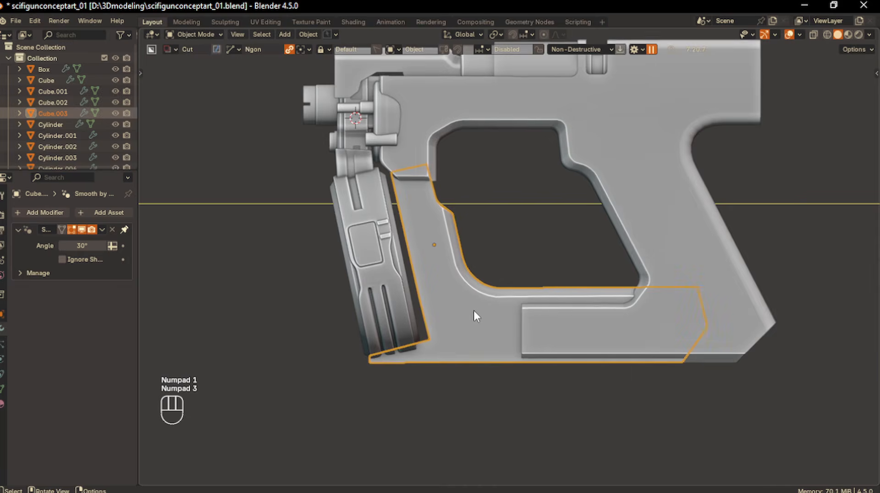
pyautogui.moveTo(479, 316); pyautogui.dragTo(509, 331, button='middle')
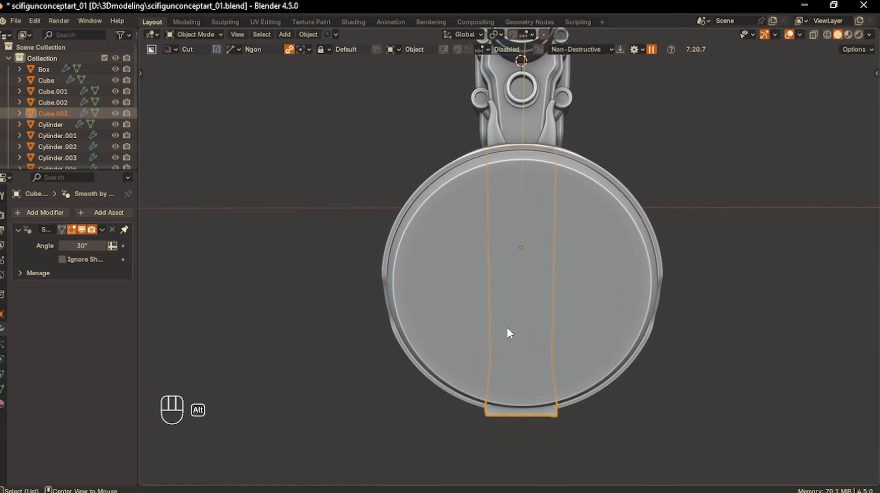
pyautogui.hotkey('alt', 'x')
pyautogui.click(295, 330)
pyautogui.moveTo(295, 330); pyautogui.dragTo(391, 369, button='middle')
pyautogui.click(391, 366)
pyautogui.click(390, 366)
pyautogui.rightClick(337, 382)
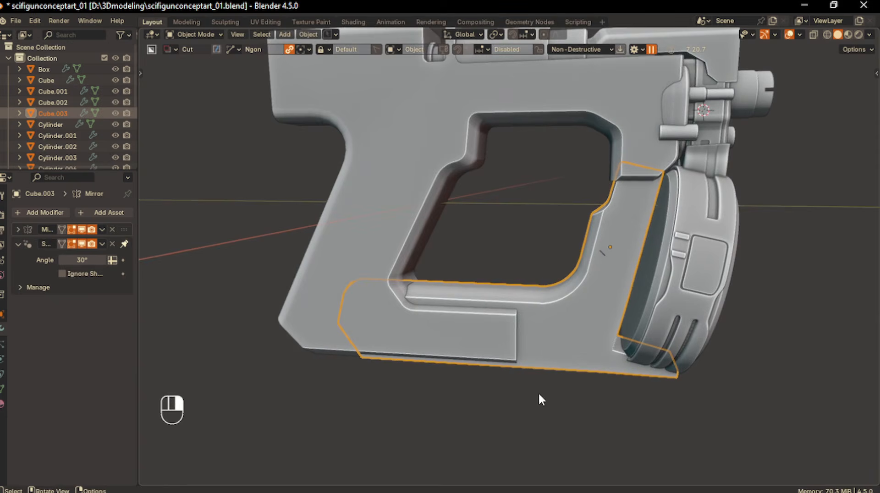
pyautogui.click(539, 392)
# - Slice the main gun body along a stepped line from the grip's rear edge to the lower bar's front end using an Ngon
pyautogui.press('KP_3')
pyautogui.scroll(2, 644, 298)
pyautogui.keyDown('shift'); pyautogui.moveTo(623, 257); pyautogui.dragTo(609, 209, button='middle'); pyautogui.keyUp('shift')
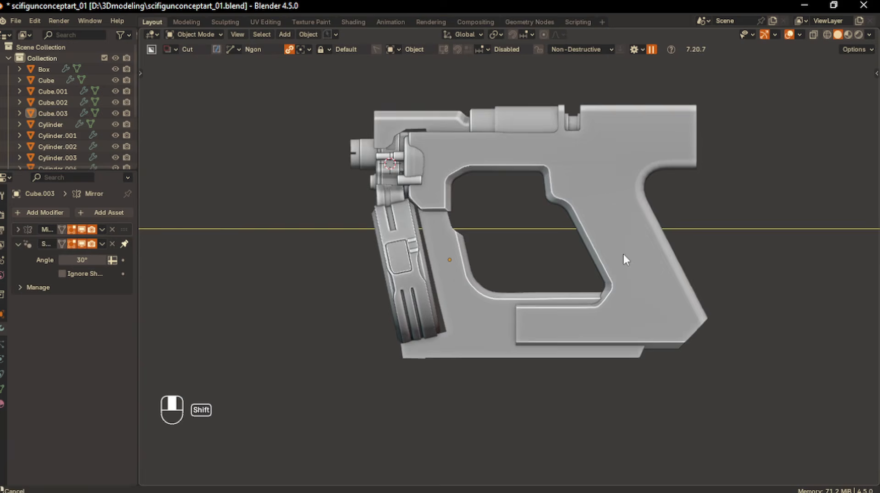
pyautogui.click(606, 313)
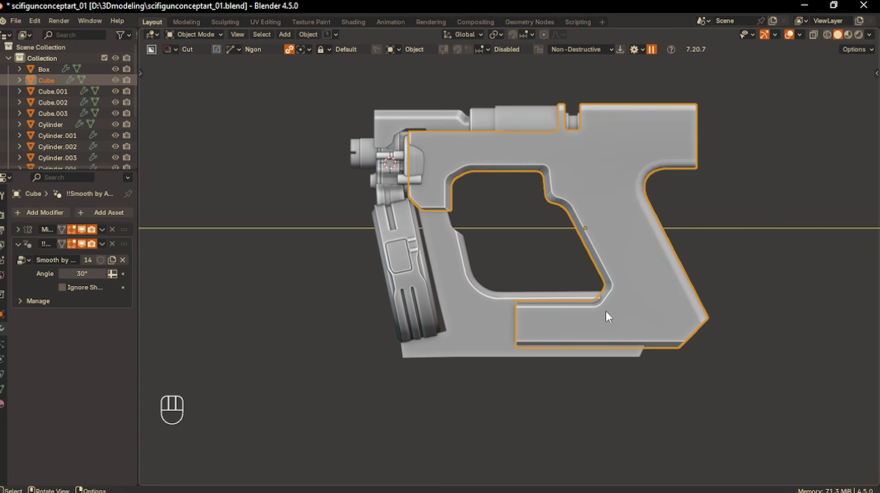
pyautogui.keyDown('shift'); pyautogui.moveTo(617, 338); pyautogui.dragTo(571, 326, button='middle'); pyautogui.keyUp('shift')
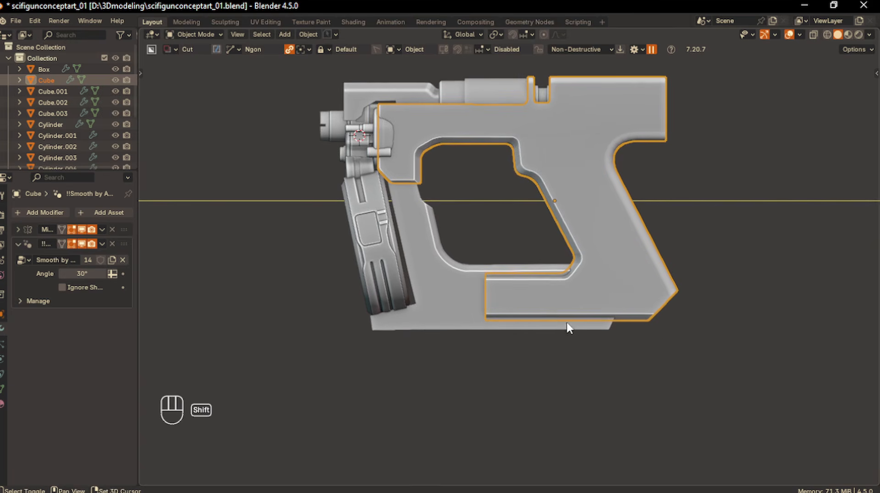
pyautogui.press('d')
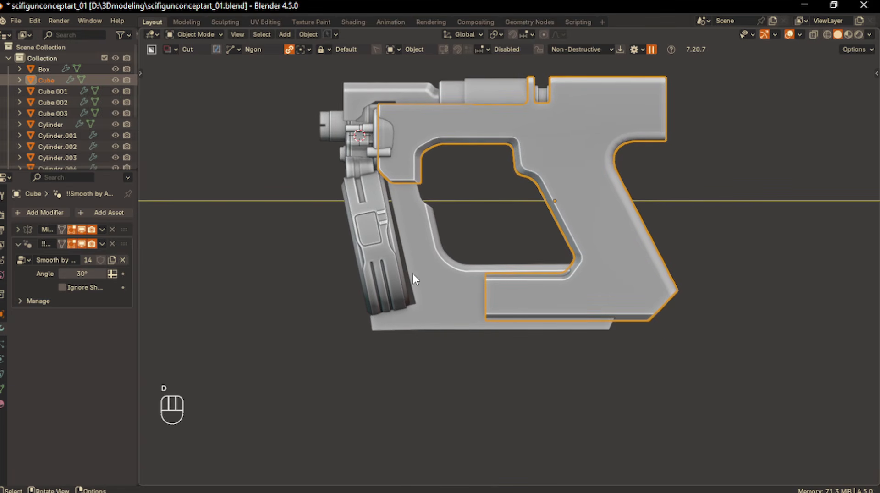
pyautogui.moveTo(463, 302); pyautogui.dragTo(573, 302)
pyautogui.rightClick(748, 265)
pyautogui.moveTo(667, 247); pyautogui.dragTo(650, 271)
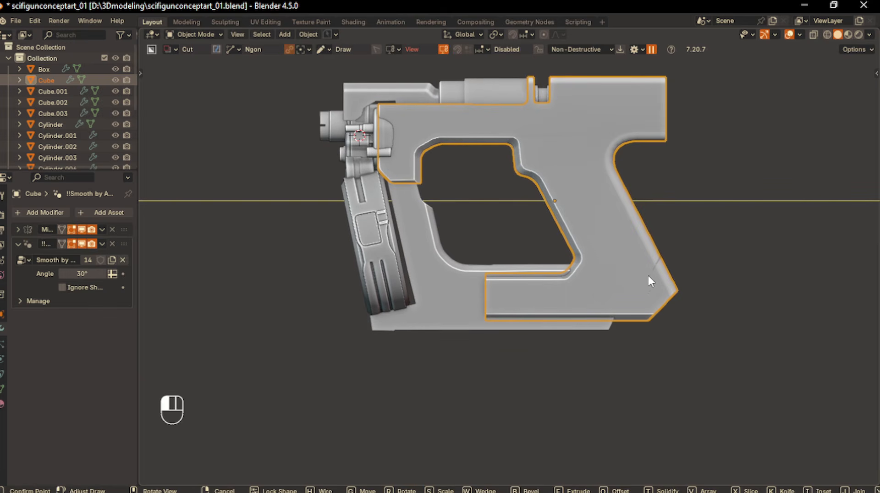
pyautogui.click(644, 283)
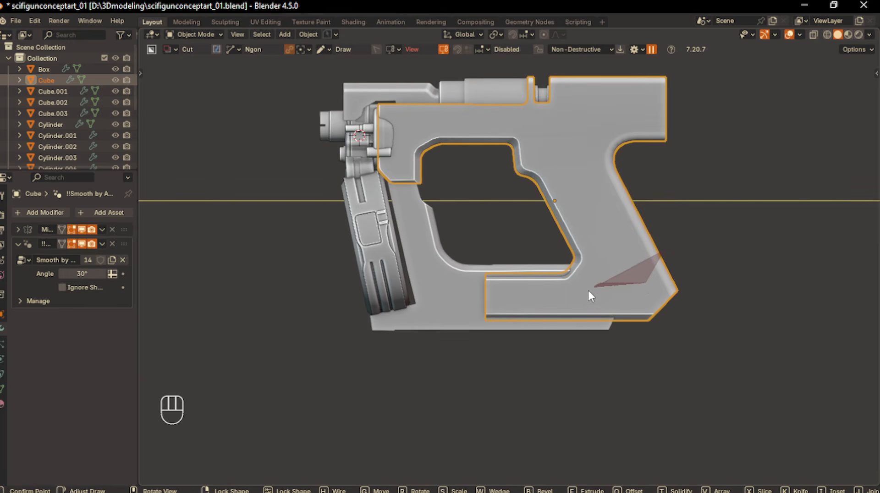
pyautogui.click(561, 302)
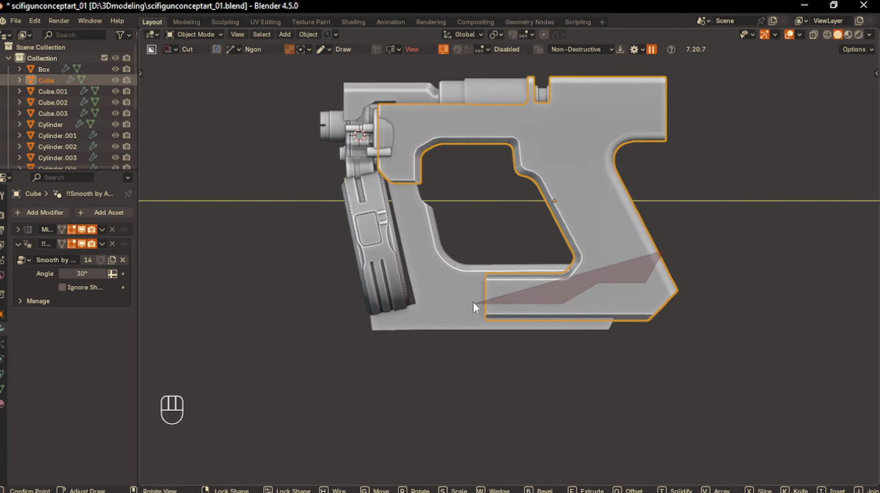
pyautogui.click(473, 303)
pyautogui.click(469, 350)
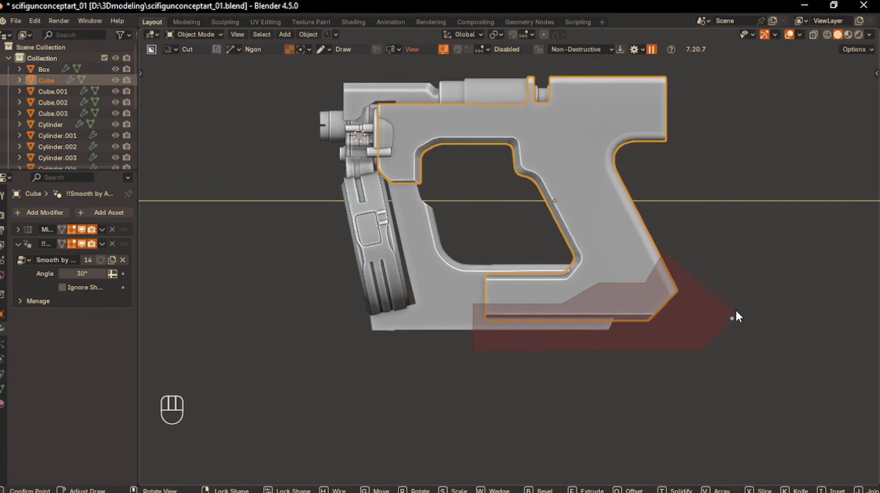
pyautogui.press('x')
pyautogui.press('Return')
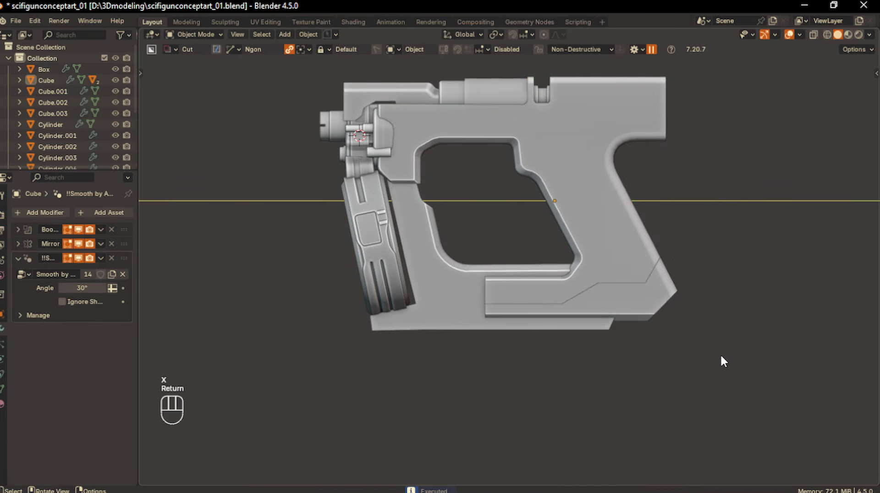
# - Smart Apply the slice booleans on the separated lower grip piece and the main gun body
pyautogui.moveTo(659, 302); pyautogui.dragTo(697, 319, button='middle')
pyautogui.scroll(2, 697, 319)
pyautogui.press('q')
pyautogui.click(593, 399)
pyautogui.click(635, 223)
pyautogui.press('q')
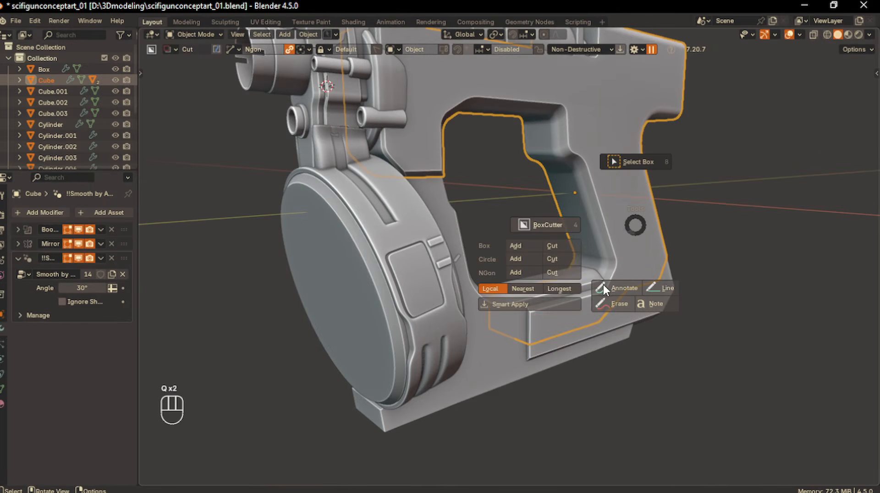
pyautogui.click(557, 298)
pyautogui.moveTo(601, 343); pyautogui.dragTo(609, 338, button='middle')
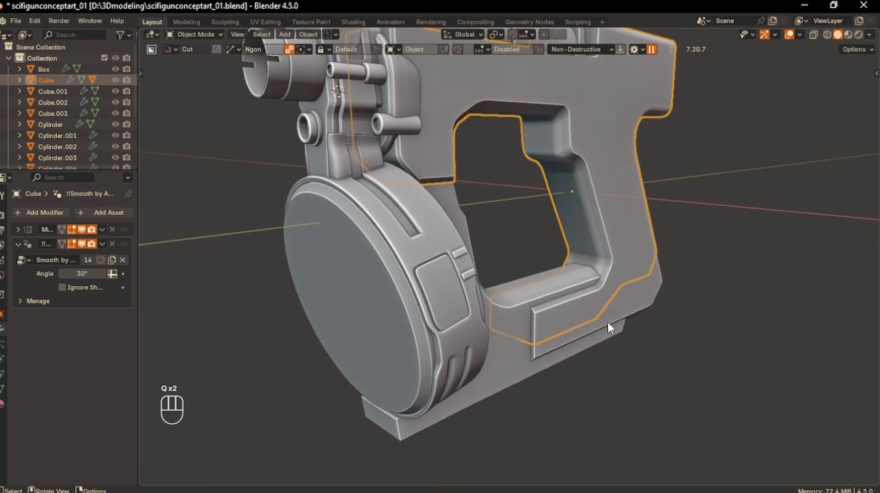
# - Try to scale the separated lower grip panel along the global X axis
pyautogui.click(638, 318)
pyautogui.press('s')
pyautogui.press('x')
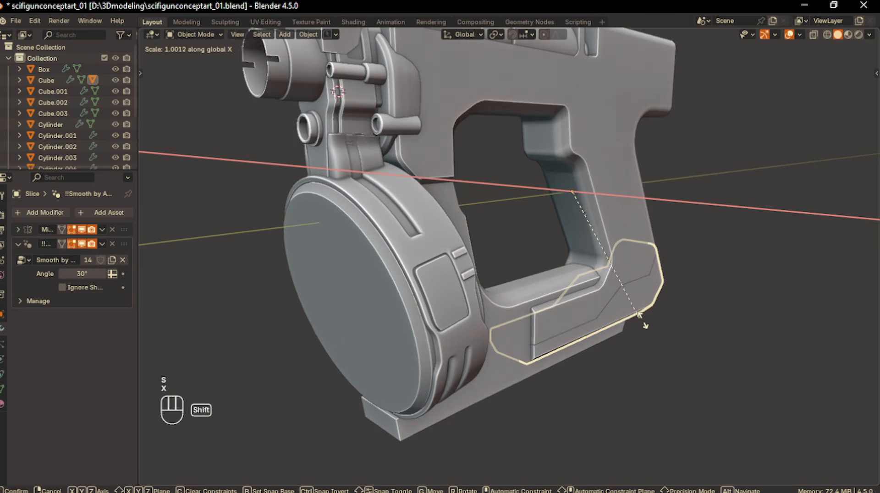
pyautogui.click(654, 320)
pyautogui.hotkey('ctrl', 'z')
# - Set the lower grip panel's origin to Center of Mass (Surface) and scale it slightly wider along the global X axis
pyautogui.rightClick(649, 302)
pyautogui.moveTo(626, 331)
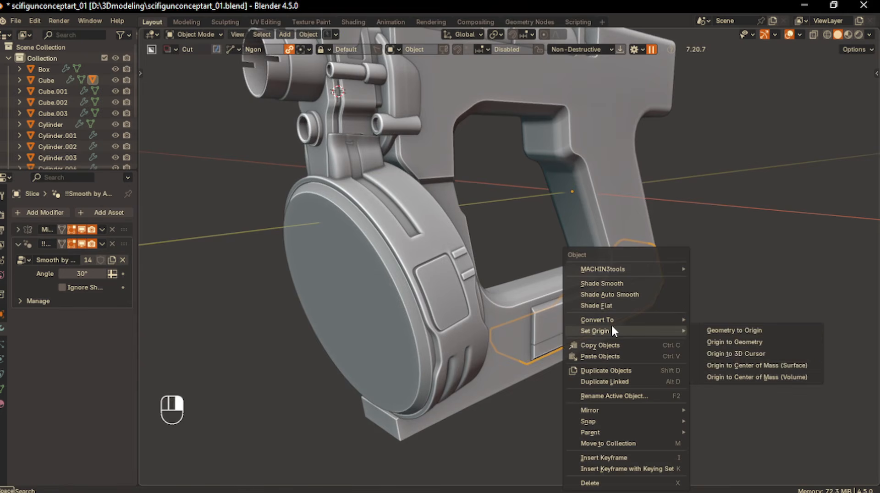
pyautogui.click(734, 366)
pyautogui.press('s')
pyautogui.press('x')
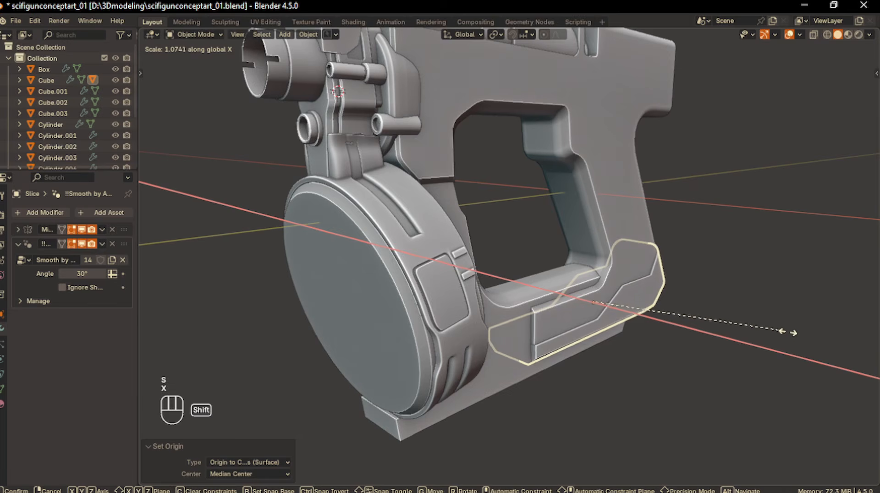
pyautogui.click(843, 342)
pyautogui.moveTo(716, 337); pyautogui.dragTo(683, 314, button='middle')
# - Slice a bevel-cornered four-sided Ngon panel out of the main gun body along the grip's rear edge
pyautogui.press('KP_1')
pyautogui.press('KP_3')
pyautogui.keyDown('shift'); pyautogui.moveTo(589, 371); pyautogui.dragTo(589, 392, button='middle'); pyautogui.keyUp('shift')
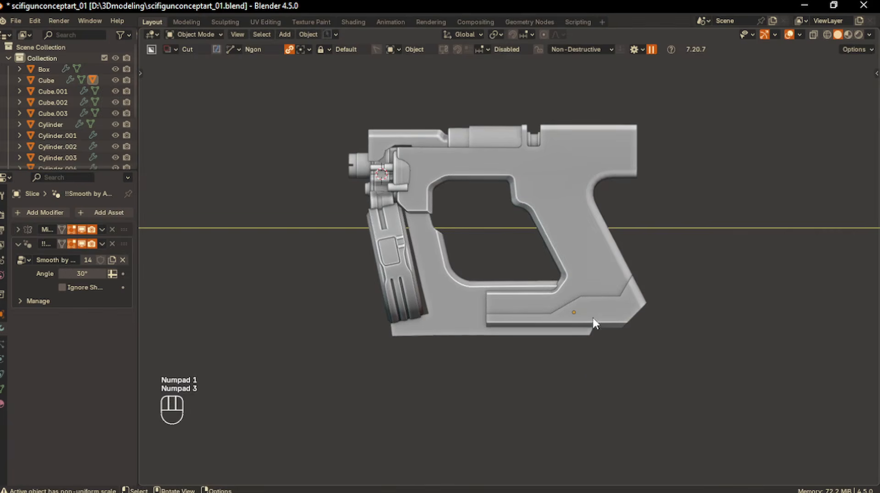
pyautogui.scroll(1, 593, 312)
pyautogui.click(596, 269)
pyautogui.keyDown('shift'); pyautogui.moveTo(596, 268); pyautogui.dragTo(579, 330, button='middle'); pyautogui.keyUp('shift')
pyautogui.press('d')
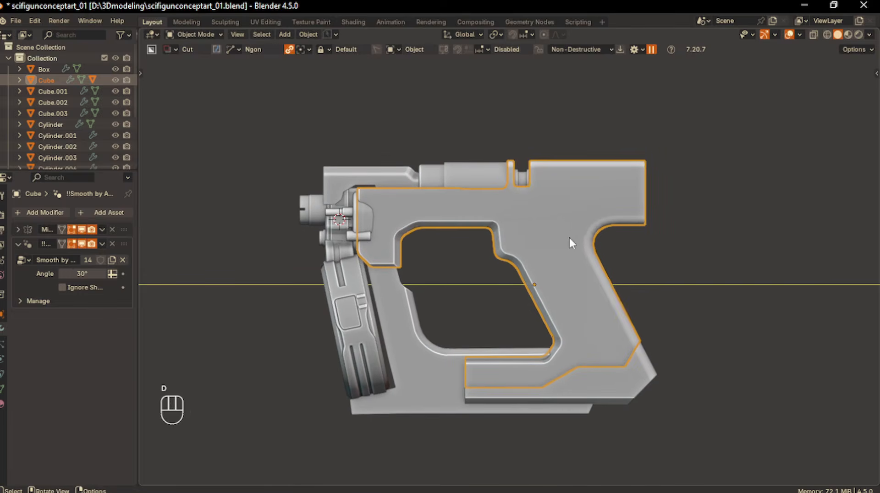
pyautogui.moveTo(601, 245); pyautogui.dragTo(561, 266)
pyautogui.rightClick(565, 263)
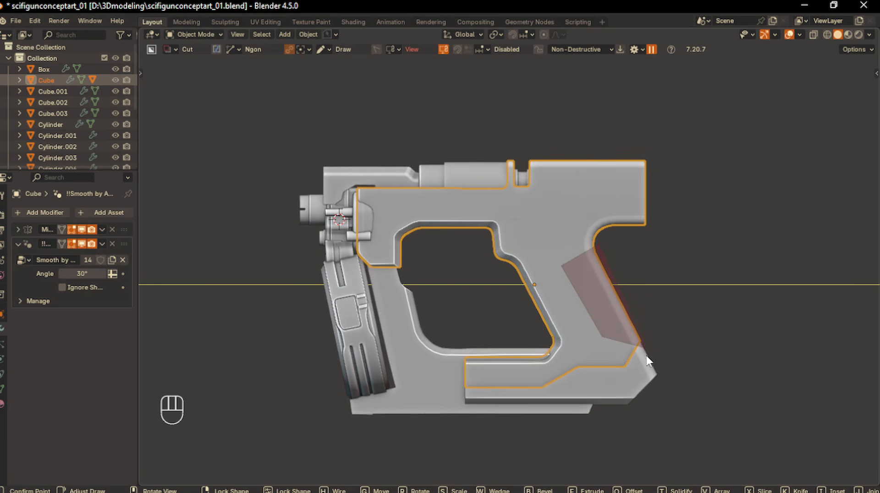
pyautogui.press('b')
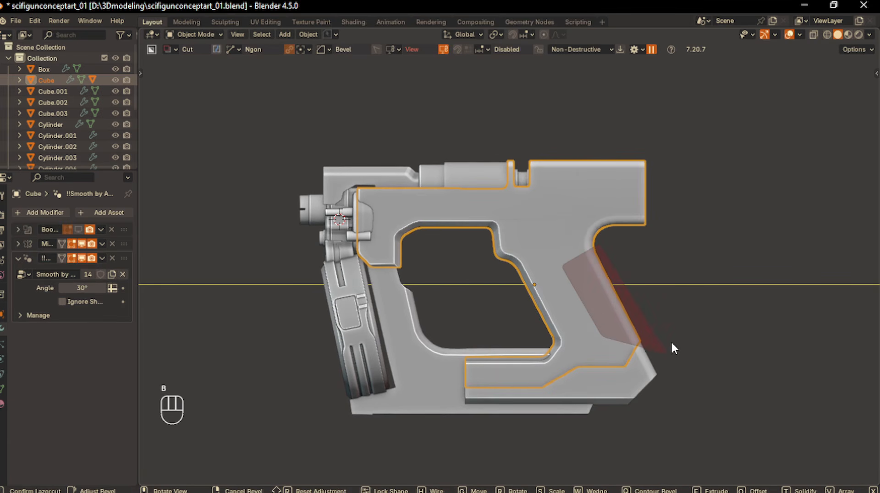
pyautogui.press('Return')
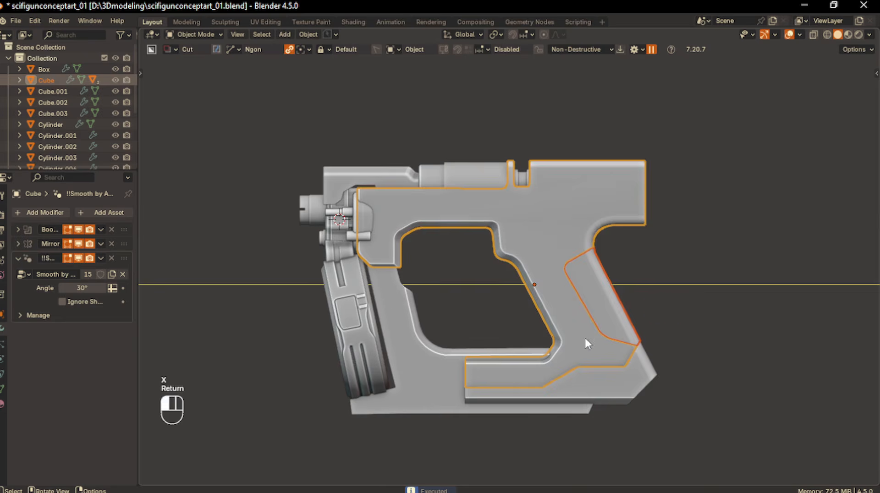
# - Run MACHIN3 Clean Up on the main gun body's mesh in vertex mode
pyautogui.scroll(-1, 611, 329)
pyautogui.click(583, 233)
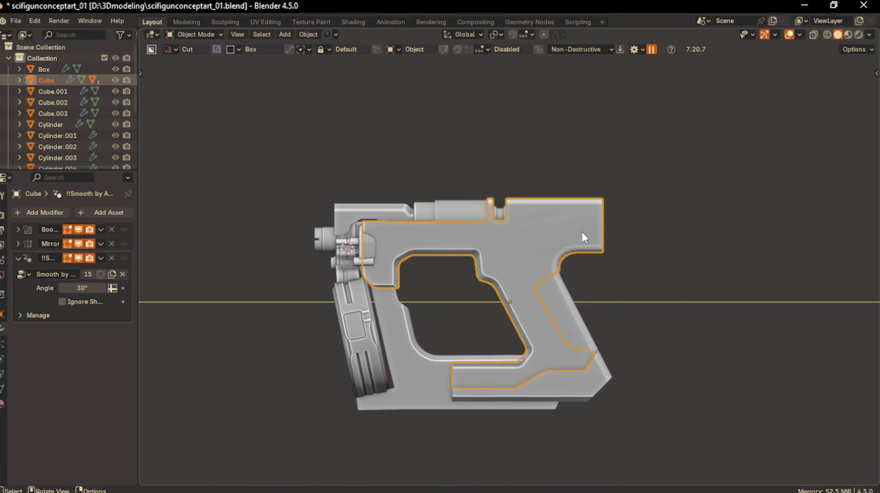
pyautogui.press('Tab')
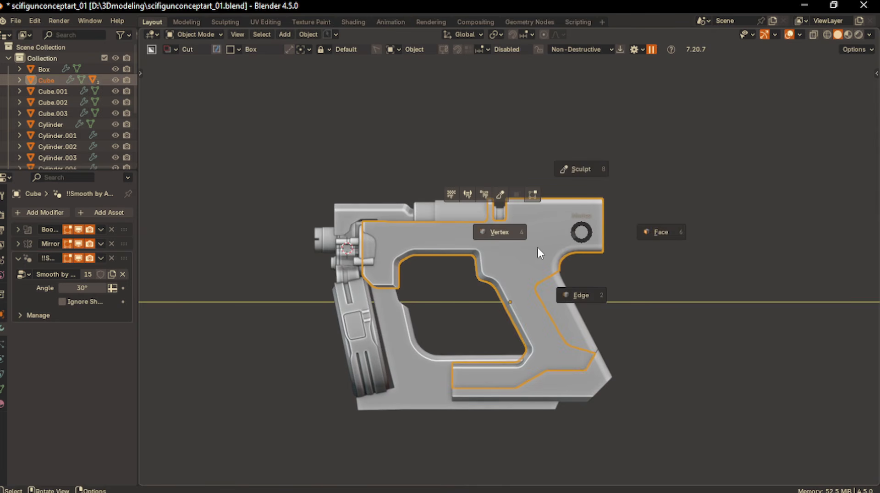
pyautogui.click(473, 233)
pyautogui.moveTo(626, 294); pyautogui.dragTo(587, 305, button='middle')
pyautogui.press('a')
pyautogui.press('3')
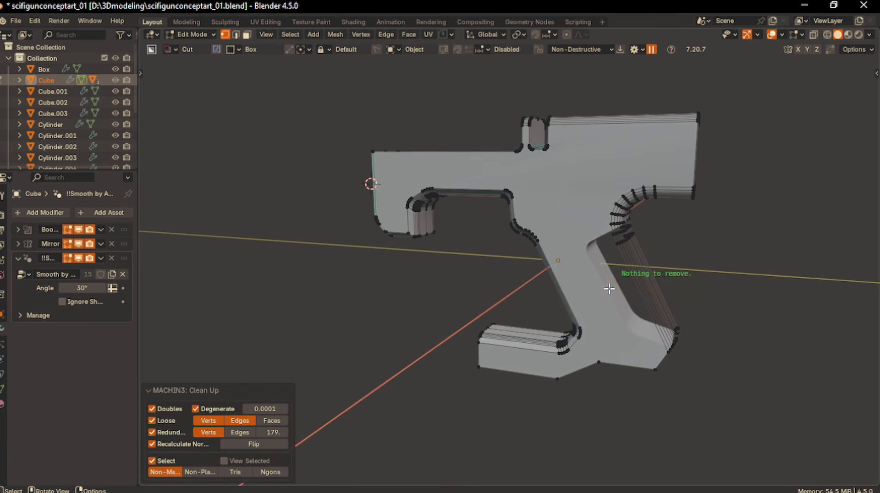
# - Add a loop cut across the rear upper block's rounded top edge, bevel it into several loops and return to object mode
pyautogui.moveTo(623, 265); pyautogui.dragTo(573, 282, button='middle')
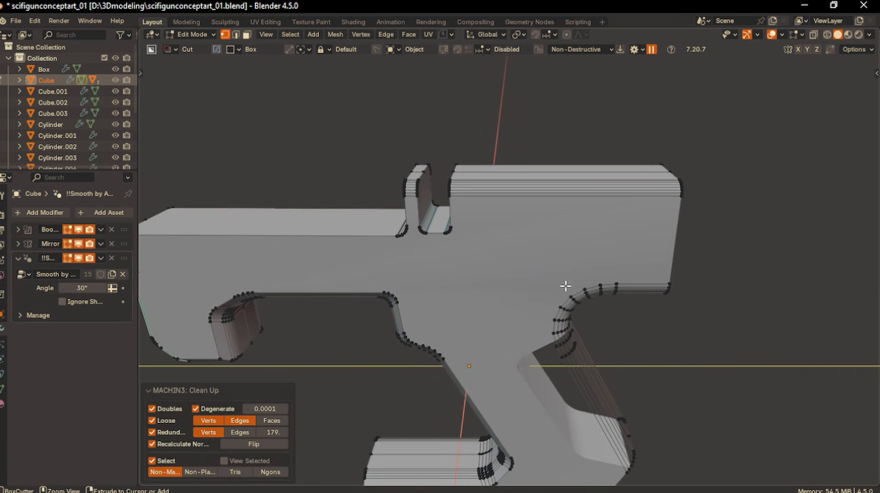
pyautogui.hotkey('ctrl', 'r')
pyautogui.click(590, 199)
pyautogui.rightClick(598, 302)
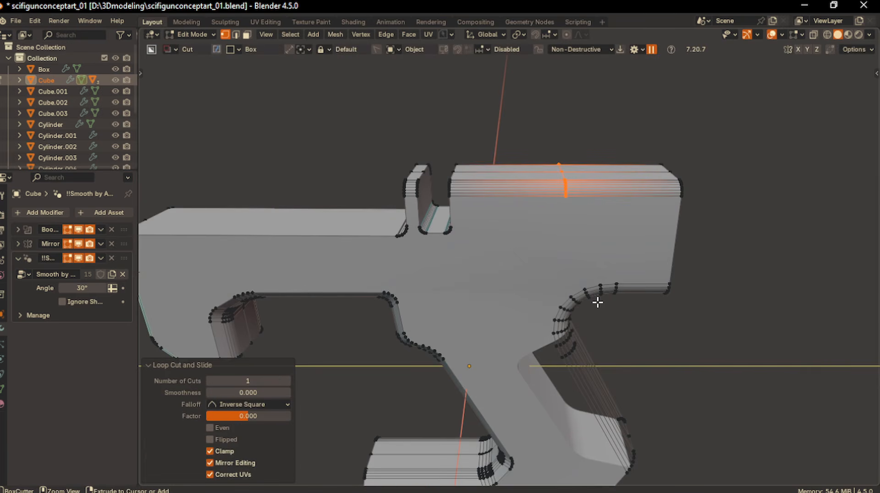
pyautogui.hotkey('ctrl', 'b')
pyautogui.scroll(7, 720, 299)
pyautogui.scroll(3, 754, 311)
pyautogui.click(750, 312)
pyautogui.press('Tab')
pyautogui.click(607, 223)
pyautogui.moveTo(602, 251)
pyautogui.mouseDown(button='middle')
pyautogui.moveTo(581, 225)
pyautogui.moveTo(595, 246)
pyautogui.mouseUp(button='middle')
# - Add a Weighted Normal modifier with Keep Sharp enabled to the main gun body
pyautogui.press('KP_1')
pyautogui.press('ctrl+KP_1')
pyautogui.press('KP_3')
pyautogui.scroll(-2, 596, 251)
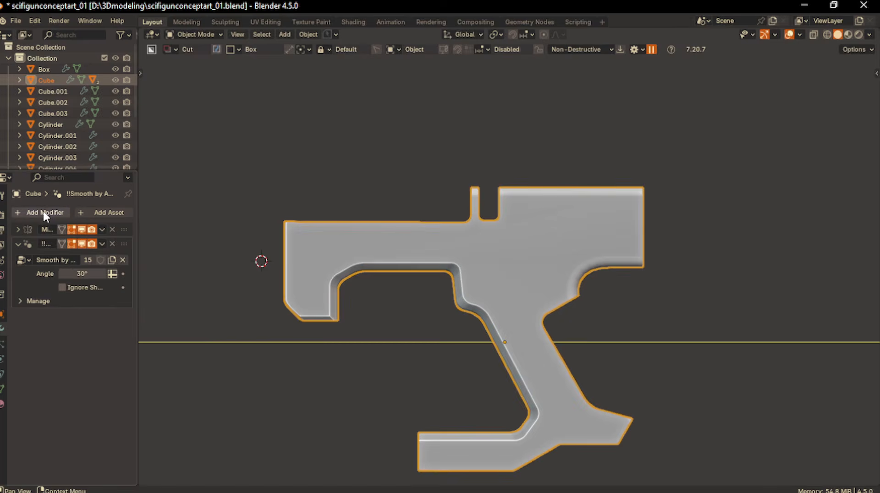
pyautogui.click(45, 212)
pyautogui.click(46, 258)
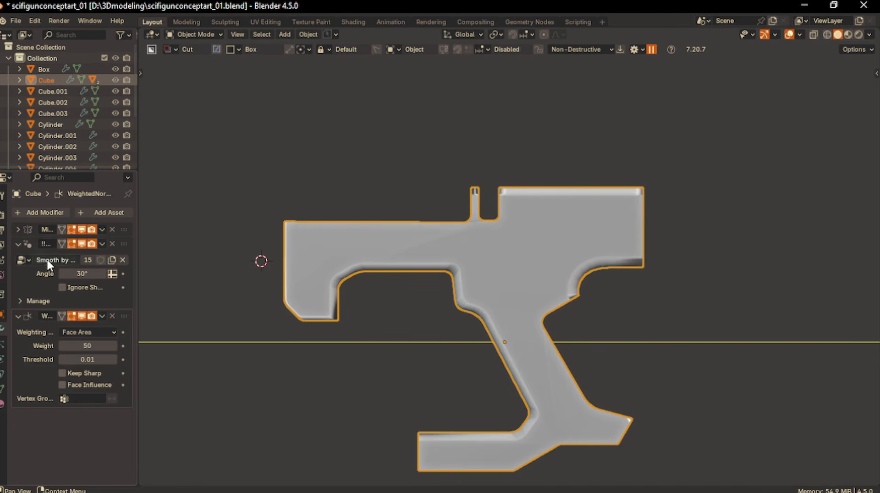
pyautogui.click(62, 373)
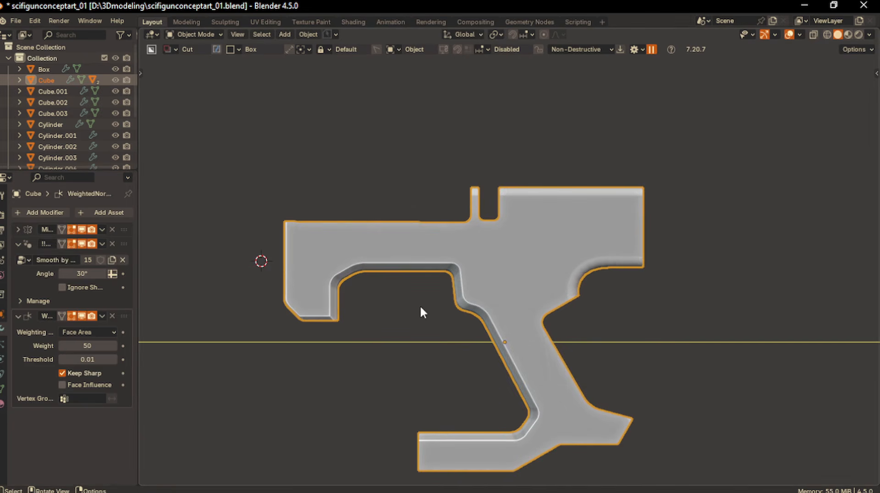
pyautogui.click(330, 356)
# - Slice off the rear end of the upper gun body with a vertical box cut
pyautogui.scroll(1, 621, 180)
pyautogui.press('KP_1')
pyautogui.press('KP_3')
pyautogui.keyDown('shift'); pyautogui.moveTo(568, 276); pyautogui.dragTo(562, 253, button='middle'); pyautogui.keyUp('shift')
pyautogui.scroll(-2, 567, 262)
pyautogui.click(569, 238)
pyautogui.moveTo(578, 205); pyautogui.dragTo(605, 279)
pyautogui.press('x')
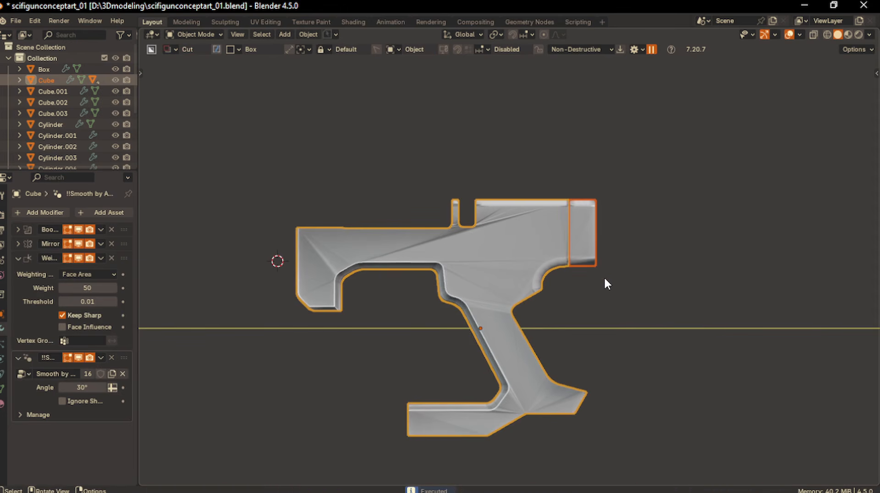
pyautogui.click(575, 286)
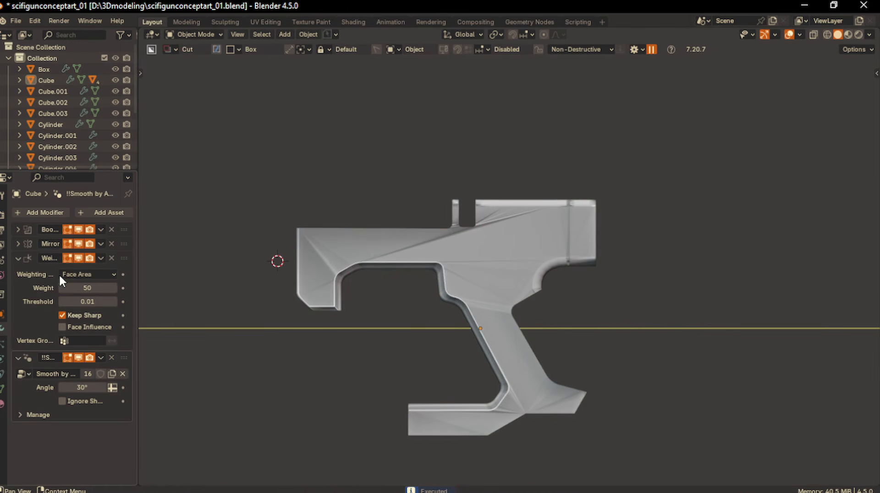
# - Move the Weighted Normal modifier below Smooth by Angle on both the main gun body and the sliced rear end piece
pyautogui.moveTo(124, 258)
pyautogui.mouseDown()
pyautogui.moveTo(99, 405)
pyautogui.moveTo(92, 401)
pyautogui.mouseUp()
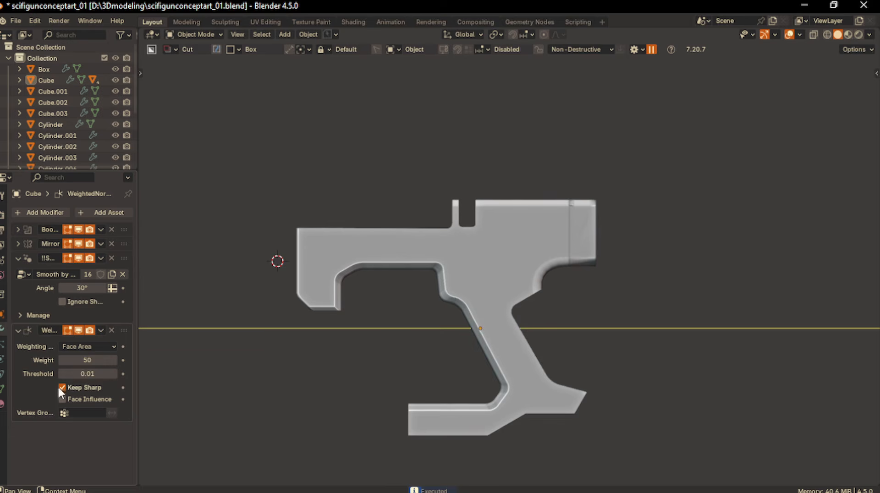
pyautogui.click(595, 253)
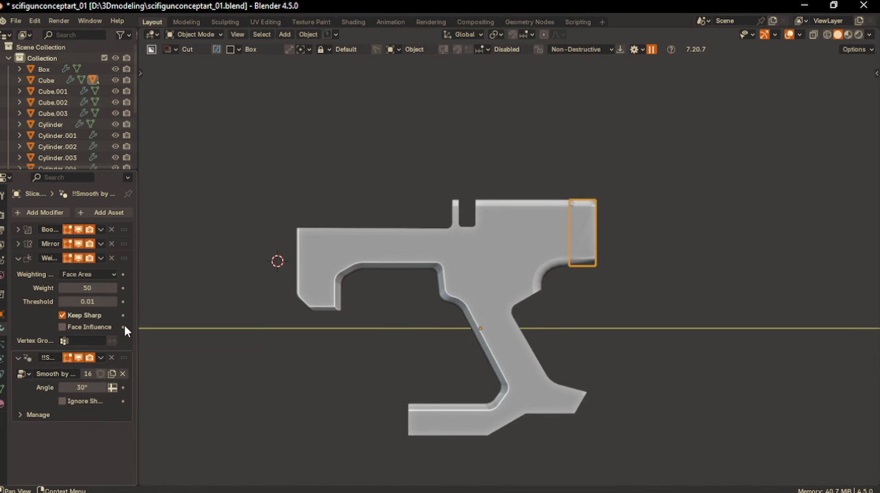
pyautogui.moveTo(123, 258); pyautogui.dragTo(120, 390)
pyautogui.click(683, 291)
# - Smart Apply the slice booleans on the rear end piece and the main gun body
pyautogui.moveTo(575, 263)
pyautogui.mouseDown(button='middle')
pyautogui.moveTo(513, 281)
pyautogui.moveTo(584, 276)
pyautogui.moveTo(528, 282)
pyautogui.mouseUp(button='middle')
pyautogui.click(599, 239)
pyautogui.press('q')
pyautogui.click(495, 320)
pyautogui.click(541, 238)
pyautogui.press('q')
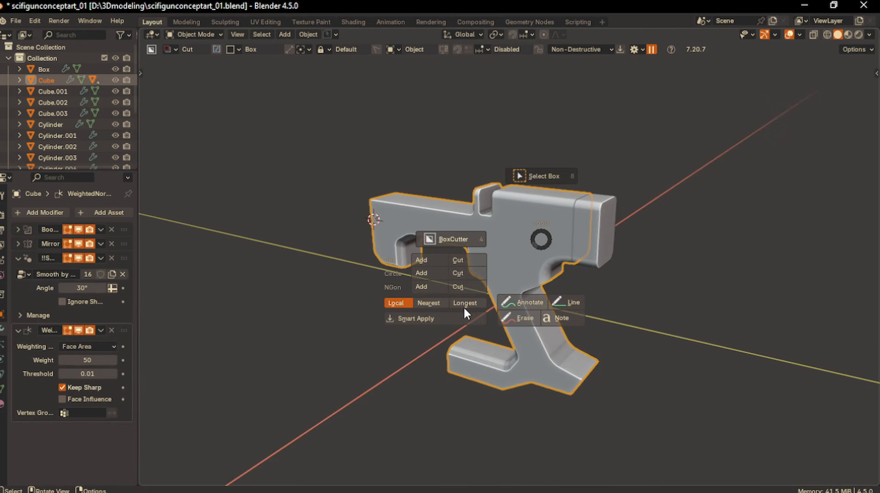
pyautogui.click(448, 318)
# - Isolate the sliced rear end piece in local view and open it for edge editing
pyautogui.click(605, 239)
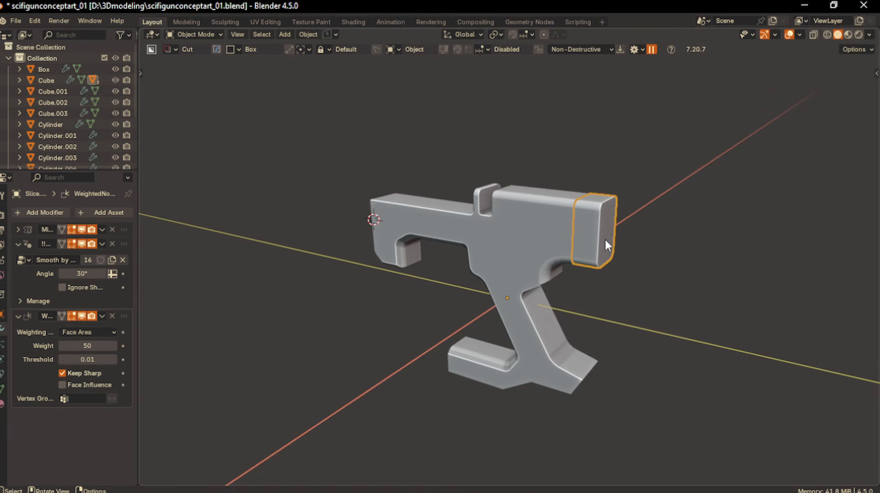
pyautogui.press('KP_3')
pyautogui.press('KP_Divide')
pyautogui.scroll(-3, 586, 250)
pyautogui.moveTo(585, 249); pyautogui.dragTo(548, 269, button='middle')
pyautogui.press('Tab')
pyautogui.click(521, 317)
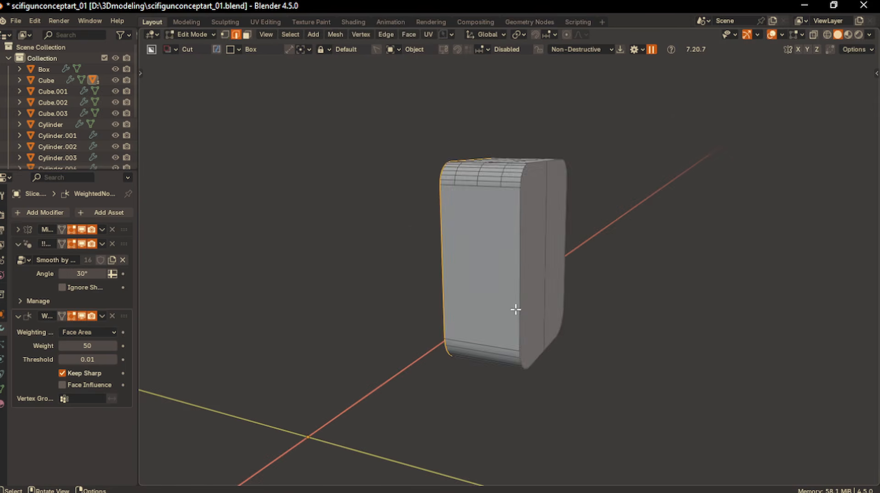
# - Duplicate the rear face's outer edge loop about 0.31 m along Y and separate it into its own object
pyautogui.scroll(-3, 546, 318)
pyautogui.moveTo(546, 318); pyautogui.dragTo(547, 272, button='middle')
pyautogui.keyDown('alt'); pyautogui.click(521, 252); pyautogui.keyUp('alt')
pyautogui.hotkey('shift', 'd')
pyautogui.press('y')
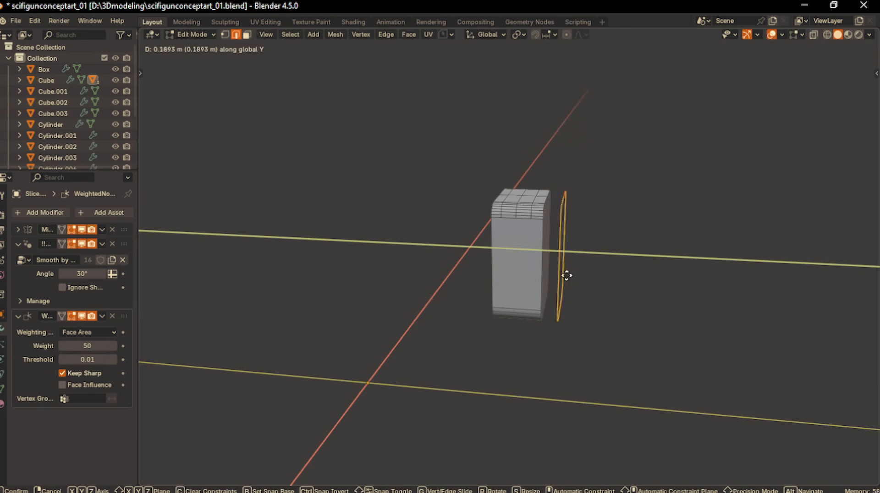
pyautogui.click(569, 273)
pyautogui.press('p')
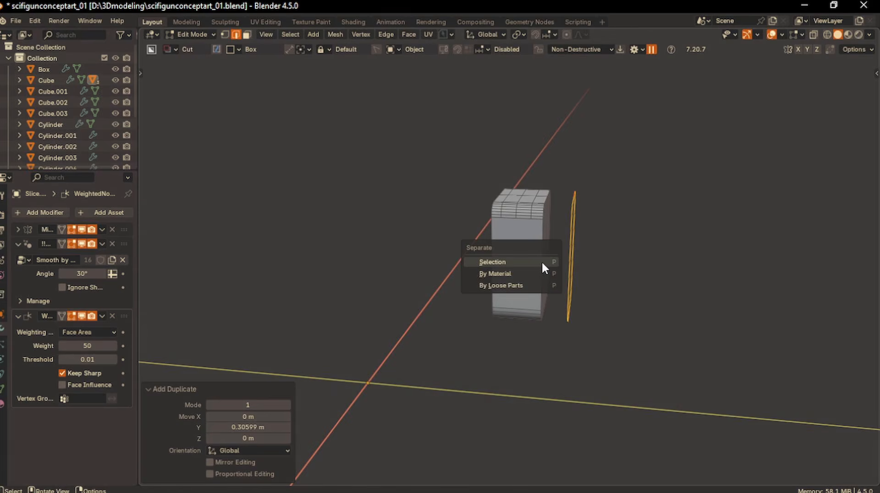
pyautogui.click(542, 263)
pyautogui.press('Tab')
# - Delete the solid rear end block, keeping only the separated edge outline
pyautogui.click(542, 225)
pyautogui.click(519, 258)
pyautogui.press('x')
pyautogui.click(519, 257)
pyautogui.click(574, 266)
pyautogui.moveTo(574, 266); pyautogui.dragTo(462, 334, button='middle')
# - Place the 3D cursor near the outline's upper left corner in front view and add a mesh circle there
pyautogui.press('KP_1')
pyautogui.press('KP_3')
pyautogui.press('KP_1')
pyautogui.scroll(2, 505, 270)
pyautogui.keyDown('shift'); pyautogui.moveTo(478, 261); pyautogui.dragTo(474, 293, button='middle'); pyautogui.keyUp('shift')
pyautogui.hotkey('ctrl', 'z')
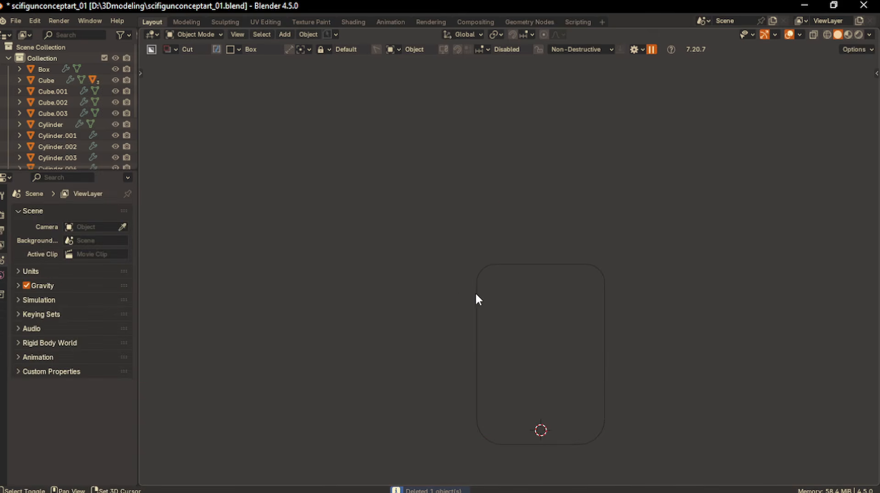
pyautogui.moveTo(486, 272)
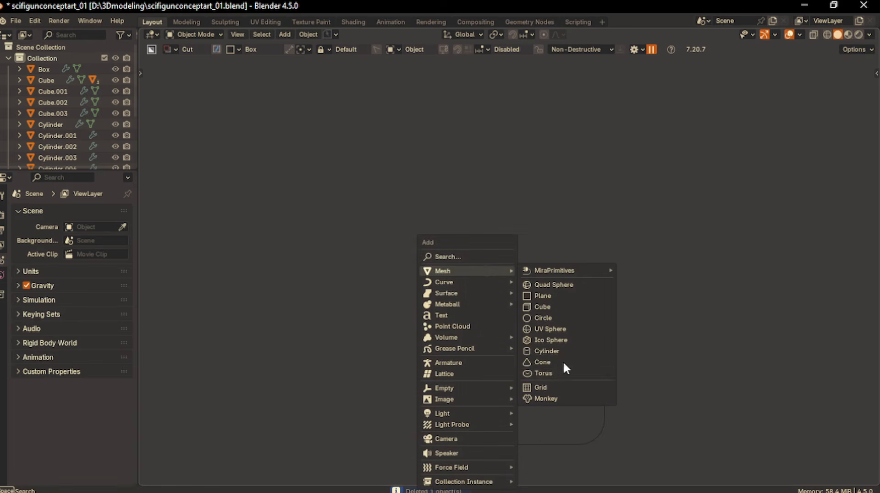
pyautogui.click(542, 319)
# - Set the new circle's vertex count to 18
pyautogui.moveTo(422, 320)
pyautogui.mouseDown(button='middle')
pyautogui.moveTo(403, 367)
pyautogui.moveTo(415, 330)
pyautogui.mouseUp(button='middle')
pyautogui.moveTo(250, 360)
pyautogui.mouseDown()
pyautogui.moveTo(239, 364)
pyautogui.moveTo(264, 364)
pyautogui.moveTo(241, 364)
pyautogui.mouseUp()
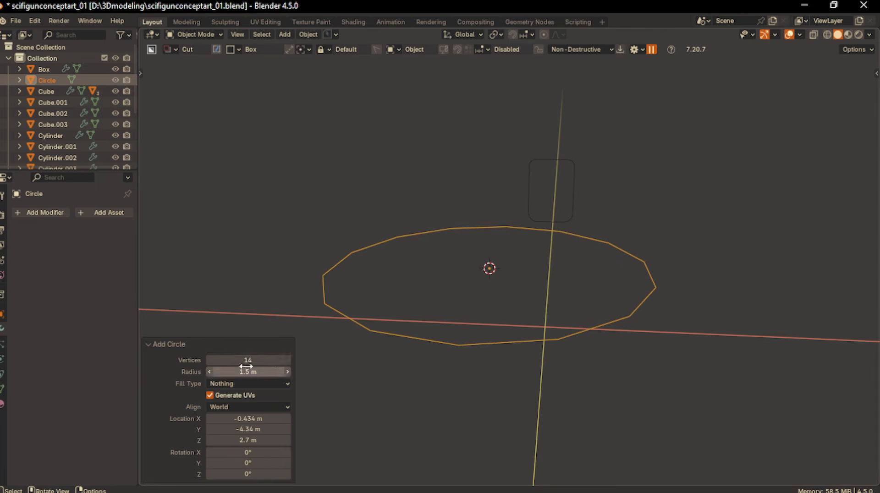
pyautogui.click(288, 360)
pyautogui.click(287, 359)
pyautogui.click(288, 359)
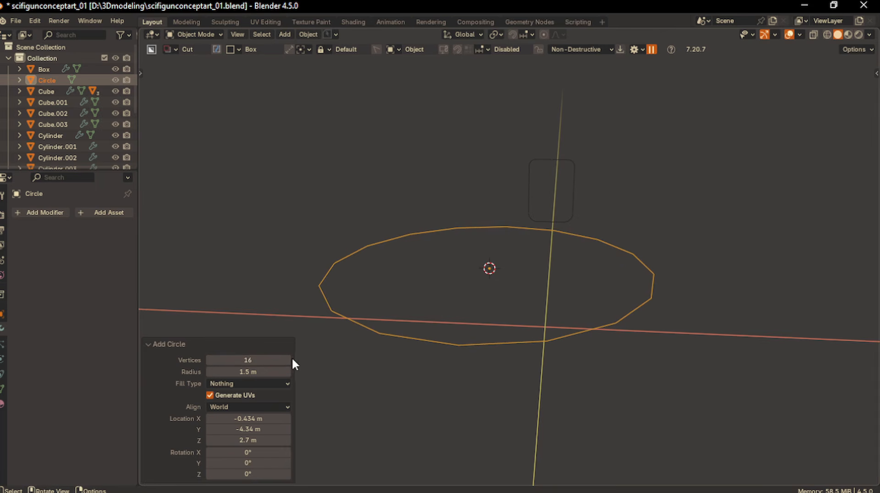
pyautogui.click(288, 360)
# - Turn on the Screencast Keys display while viewing the circle and outline from the front
pyautogui.press('KP_1')
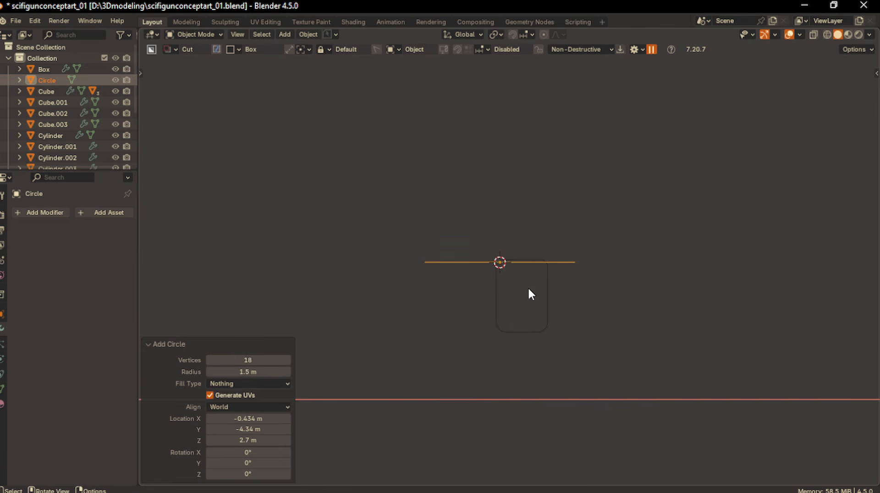
pyautogui.scroll(3, 581, 293)
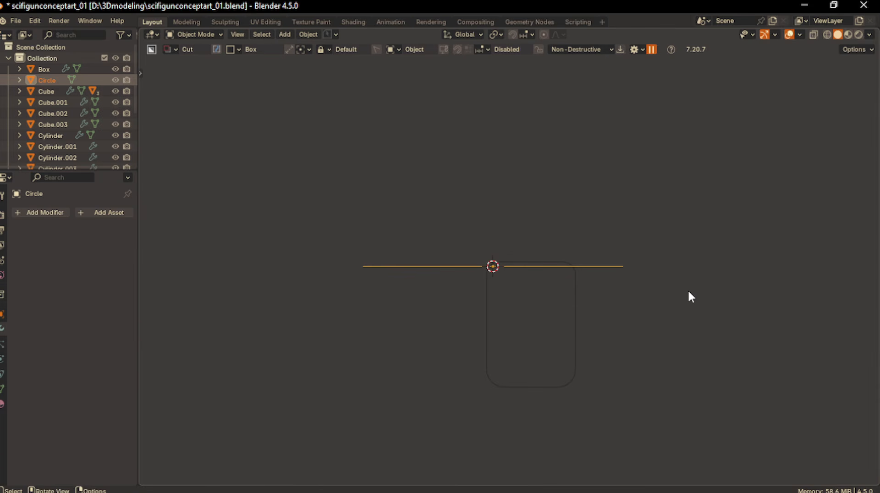
pyautogui.press('n')
pyautogui.click(874, 290)
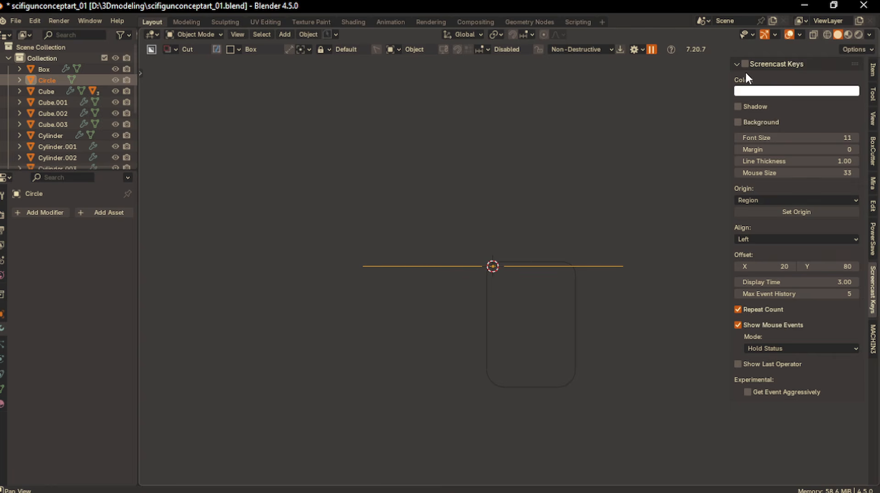
pyautogui.click(745, 65)
# - Scale the circle to 0.174, rotate it 90° about the X axis, and shrink it further to suit the outline's corner
pyautogui.press('s')
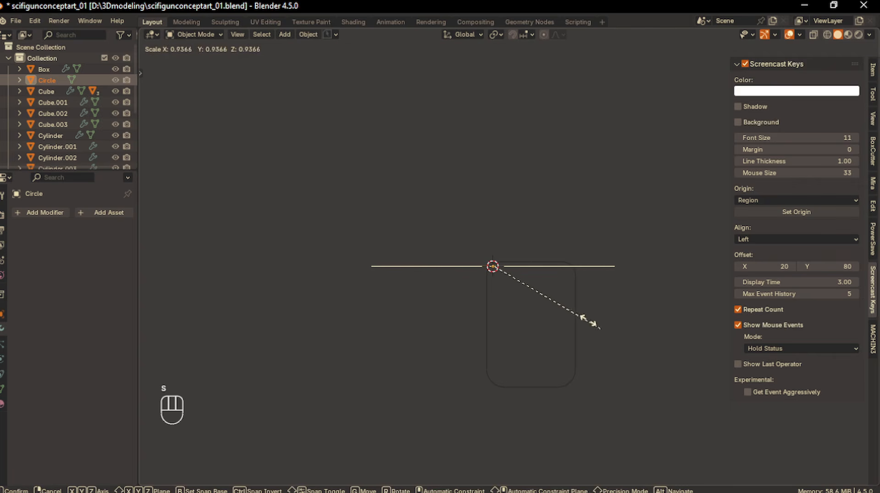
pyautogui.click(514, 280)
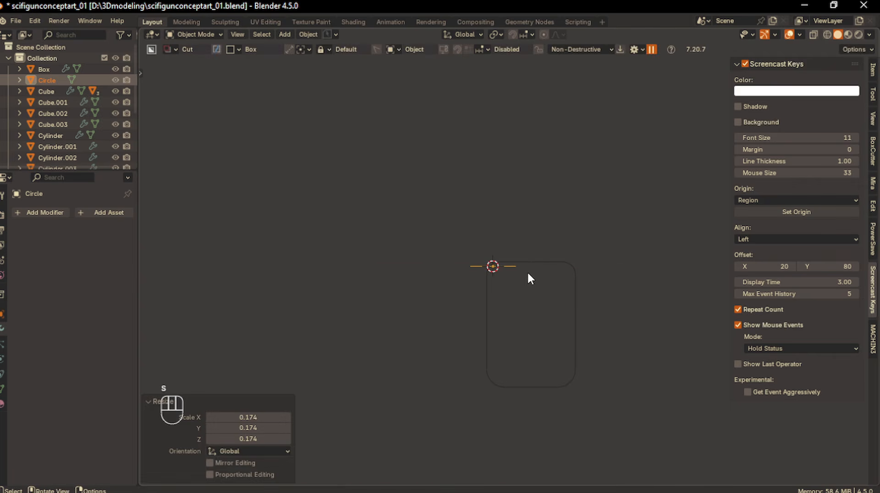
pyautogui.write('rx')
pyautogui.write('90')
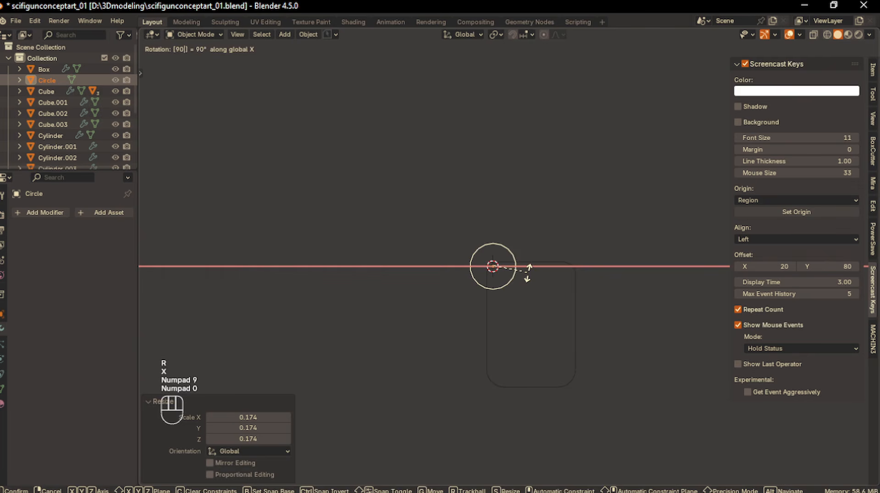
pyautogui.press('Return')
pyautogui.press('s')
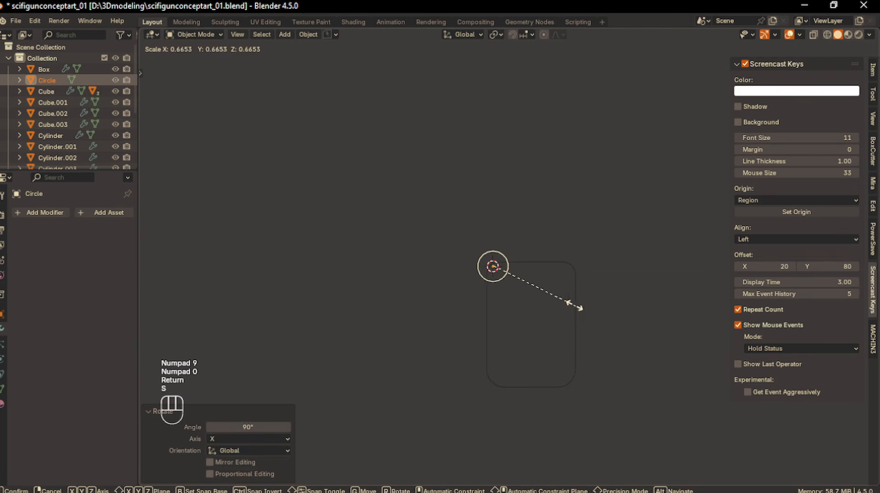
# - Move the circle onto the outline's plane in side view, aligning its top with the outline's upper edge
pyautogui.keyDown('shift'); pyautogui.moveTo(471, 337); pyautogui.dragTo(527, 390, button='middle'); pyautogui.keyUp('shift')
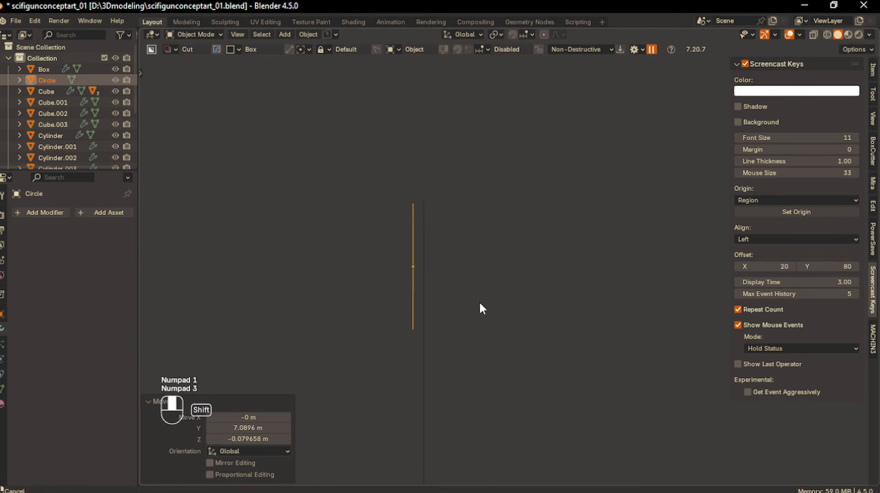
pyautogui.scroll(3, 467, 351)
pyautogui.press('g')
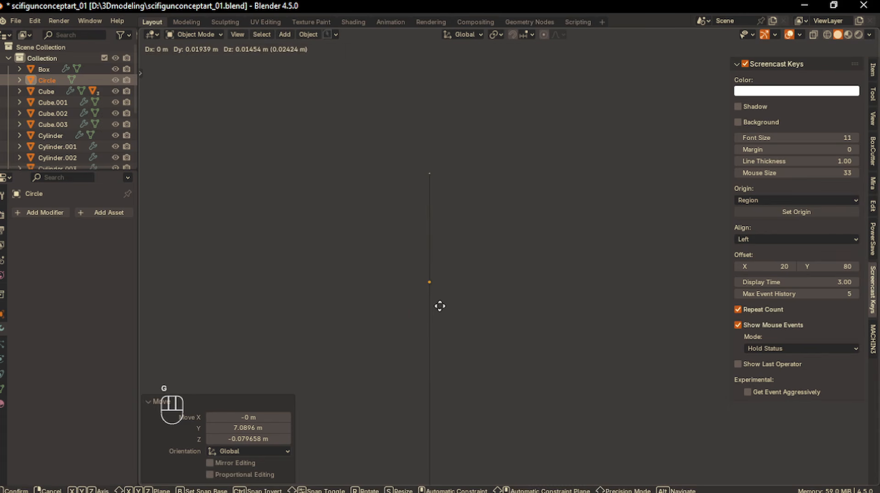
pyautogui.press('shift')
pyautogui.click(439, 306)
pyautogui.moveTo(439, 304); pyautogui.dragTo(321, 339, button='middle')
pyautogui.press('KP_1')
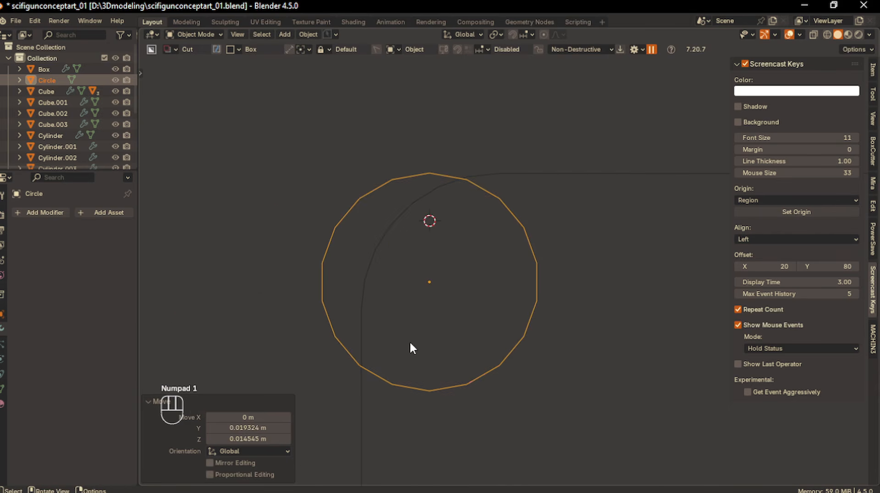
# - Join the circle and the rear end outline into one mesh object
pyautogui.scroll(-2, 411, 341)
pyautogui.keyDown('shift'); pyautogui.moveTo(404, 334); pyautogui.dragTo(355, 288, button='middle'); pyautogui.keyUp('shift')
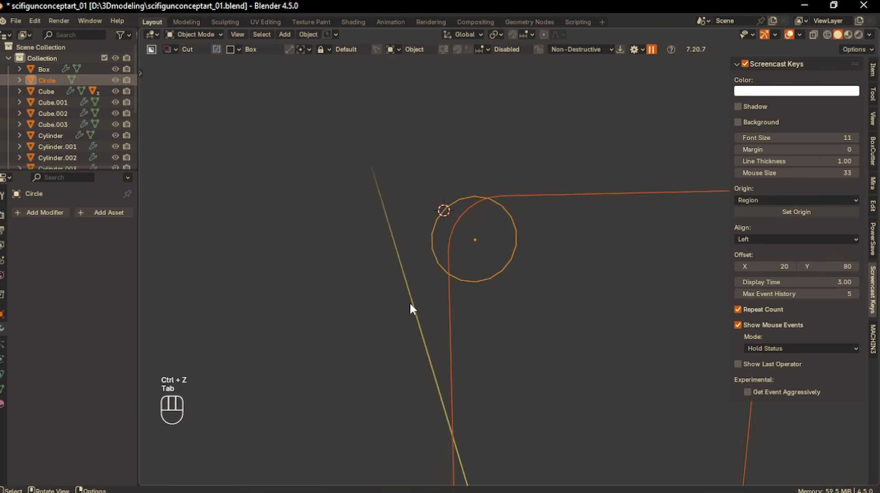
pyautogui.scroll(-3, 409, 302)
pyautogui.press('ctrl')
pyautogui.hotkey('ctrl', 'j')
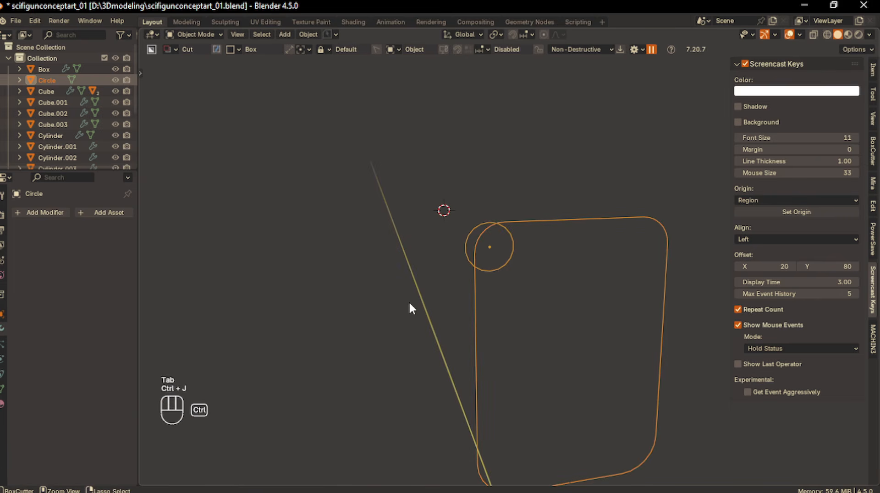
# - Merge the neighbouring circle and outline vertices at both places where the circle crosses the outline
pyautogui.press('Tab')
pyautogui.click(359, 317)
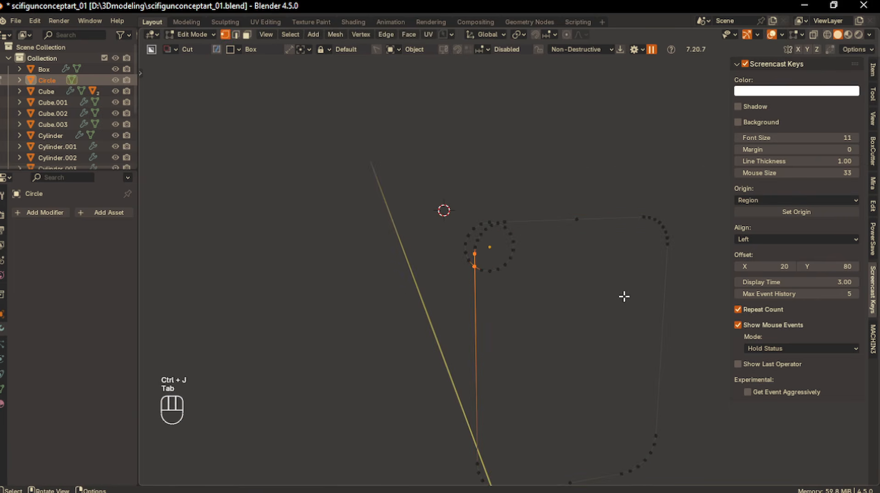
pyautogui.keyDown('shift'); pyautogui.click(424, 287); pyautogui.keyUp('shift')
pyautogui.press('m')
pyautogui.click(427, 290)
pyautogui.moveTo(444, 248); pyautogui.dragTo(476, 251, button='middle')
pyautogui.click(479, 178)
pyautogui.scroll(1, 478, 211)
pyautogui.keyDown('shift'); pyautogui.click(476, 192); pyautogui.keyUp('shift')
pyautogui.press('m')
pyautogui.click(482, 220)
# - Delete the vertices of the outline's original rounded corner arc inside the circle
pyautogui.click(458, 266)
pyautogui.click(454, 200)
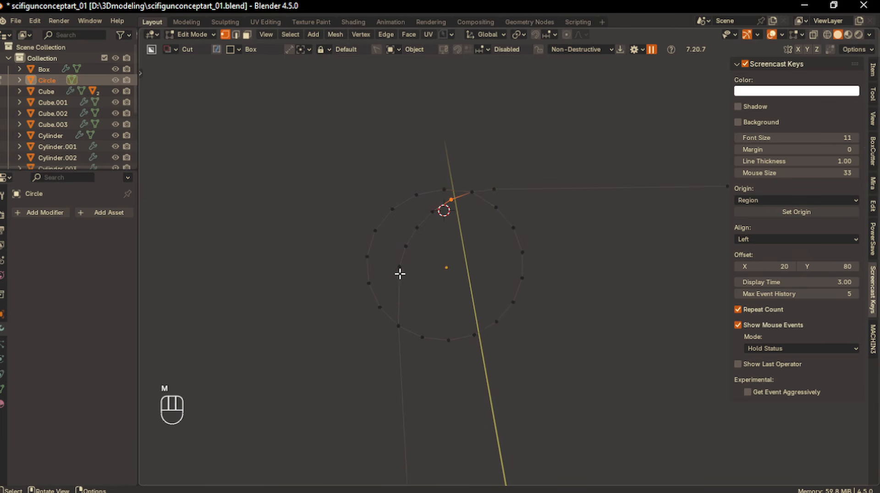
pyautogui.keyDown('ctrl'); pyautogui.click(403, 266); pyautogui.keyUp('ctrl')
pyautogui.press('x')
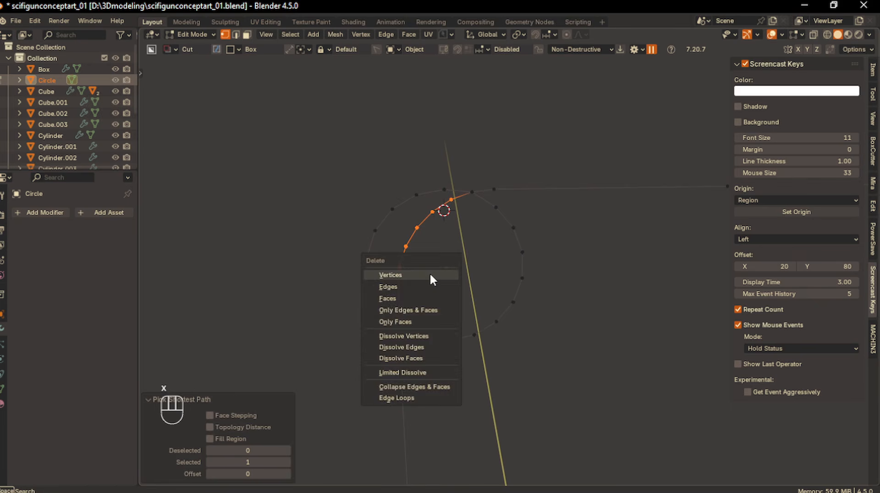
pyautogui.click(430, 273)
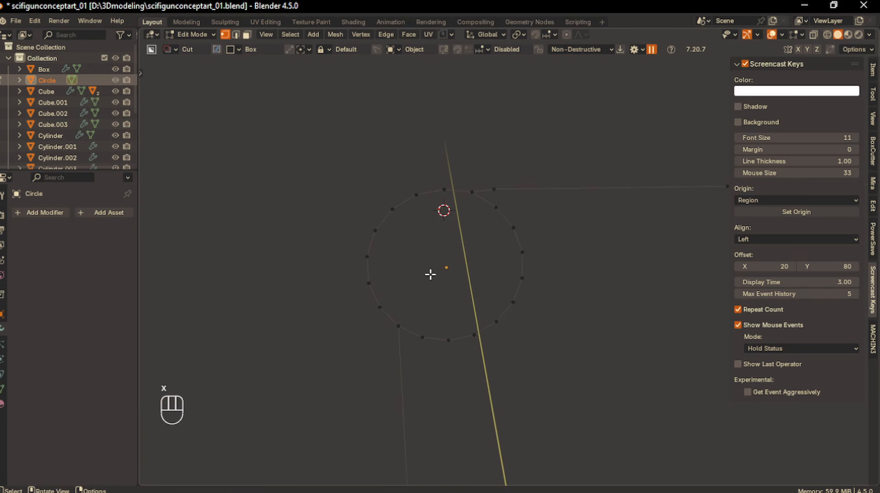
# - Delete the circle's inner arc vertices, keeping only the outer arc as a bulging corner
pyautogui.click(423, 333)
pyautogui.keyDown('ctrl'); pyautogui.click(495, 208); pyautogui.keyUp('ctrl')
pyautogui.press('x')
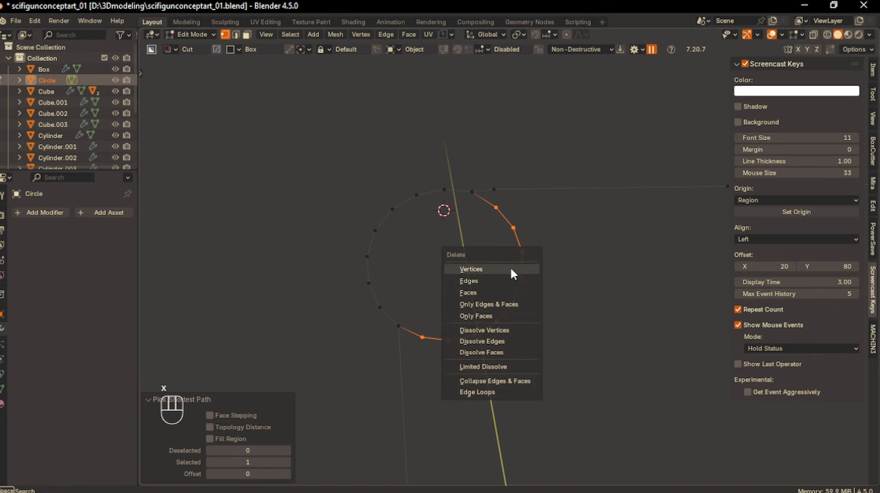
pyautogui.click(502, 270)
# - Fill the complete bulged outline with a single face
pyautogui.moveTo(511, 301); pyautogui.dragTo(524, 359, button='middle')
pyautogui.press('Tab')
pyautogui.press('Tab')
pyautogui.press('KP_1')
pyautogui.press('Tab')
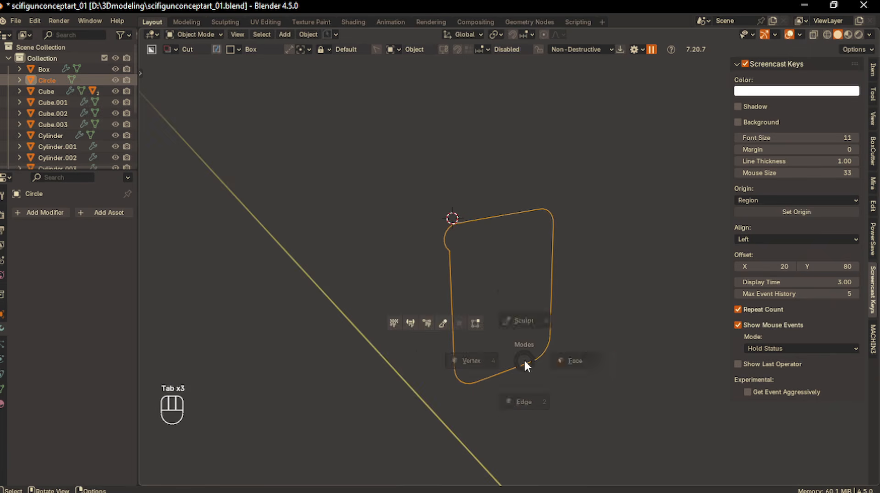
pyautogui.press('a')
pyautogui.press('f')
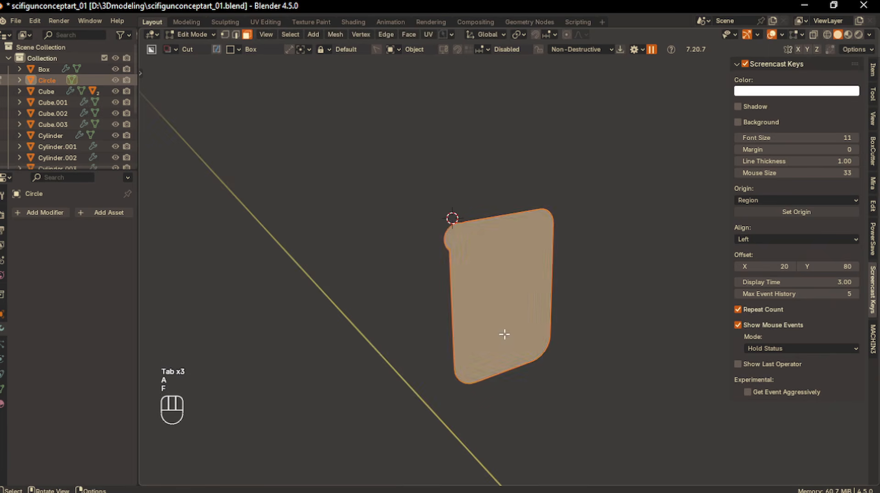
# - Set the plate's origin to its center of mass (surface)
pyautogui.press('Tab')
pyautogui.rightClick(495, 316)
pyautogui.moveTo(495, 313)
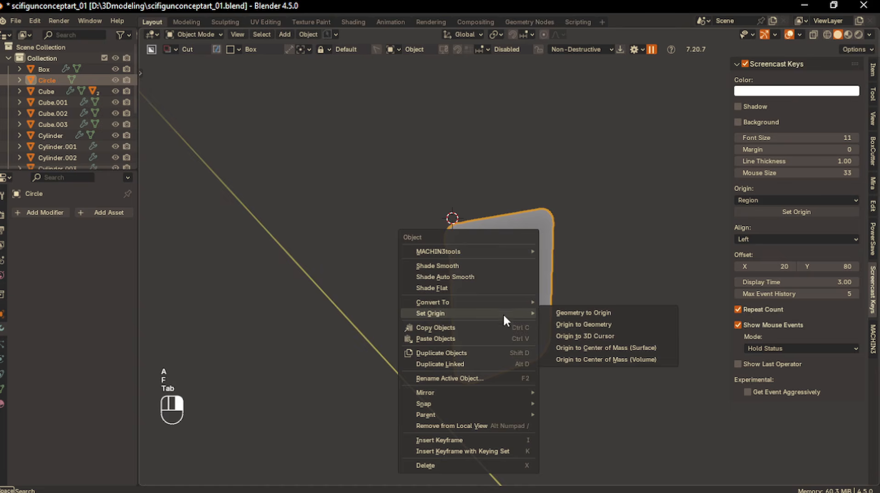
pyautogui.click(593, 348)
# - Try to mirror the plate across its Y axis with bisect and flip, and undo the attempts
pyautogui.press('KP_1')
pyautogui.press('KP_3')
pyautogui.press('KP_1')
pyautogui.hotkey('alt', 'x')
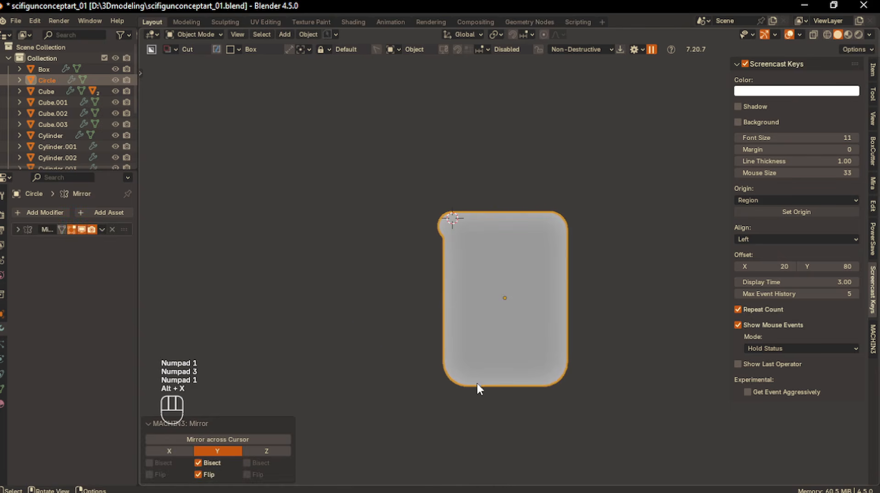
pyautogui.hotkey('ctrl', 'z')
pyautogui.hotkey('alt', 'x')
pyautogui.hotkey('ctrl', 'z')
# - Mirror the plate across X and Z with bisect to repeat the bulging corner at all four corners
pyautogui.hotkey('alt', 'x')
pyautogui.click(654, 313)
pyautogui.hotkey('alt', 'x')
pyautogui.click(514, 364)
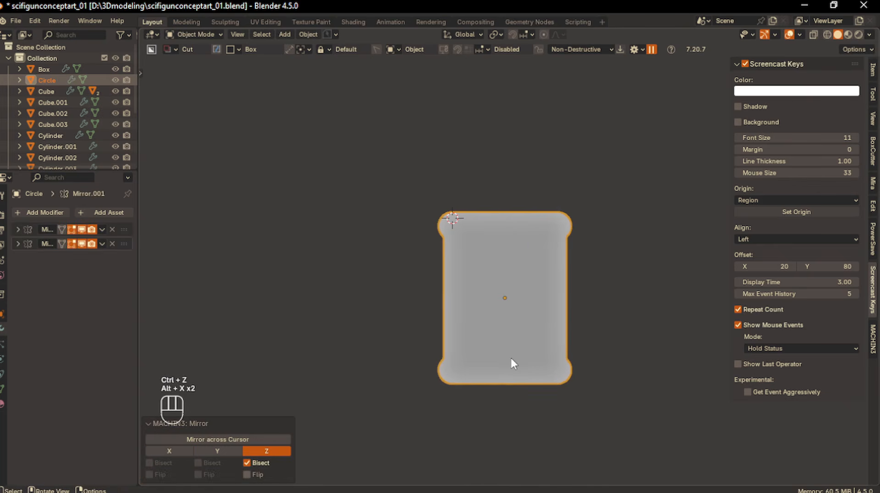
# - Extrude the plate's face along its normal to give the rear end piece thickness
pyautogui.moveTo(486, 313); pyautogui.dragTo(538, 338, button='middle')
pyautogui.press('Tab')
pyautogui.moveTo(521, 293); pyautogui.dragTo(570, 291, button='middle')
pyautogui.press('e')
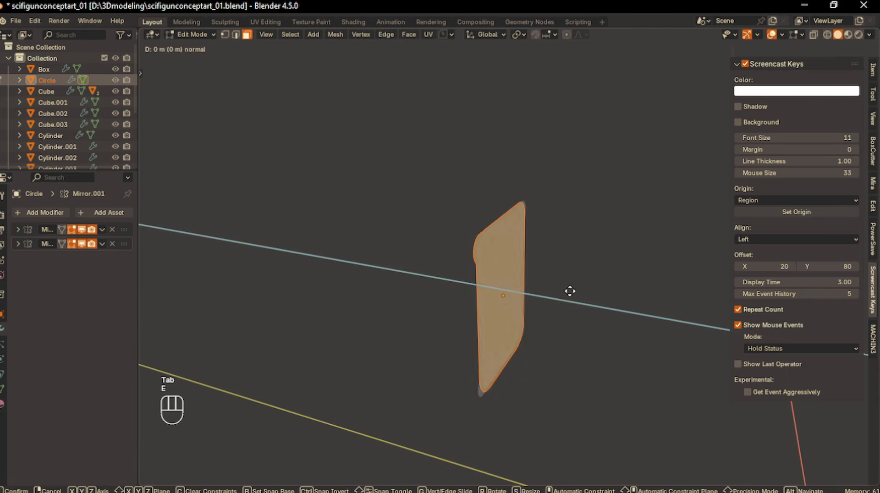
pyautogui.click(625, 319)
# - Apply Shade Auto Smooth with a 30° angle to the extruded rear end piece
pyautogui.press('Tab')
pyautogui.rightClick(514, 296)
pyautogui.click(504, 268)
pyautogui.moveTo(504, 289); pyautogui.dragTo(448, 301, button='middle')
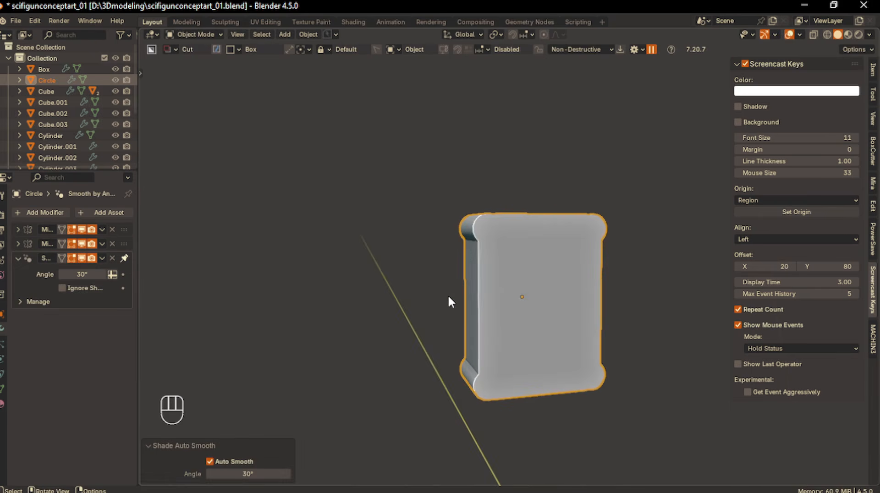
# - Leave the isolated view of the rear plate and run Smart Apply on the gun's main body
pyautogui.press('/')
pyautogui.click(617, 307)
pyautogui.scroll(3, 601, 333)
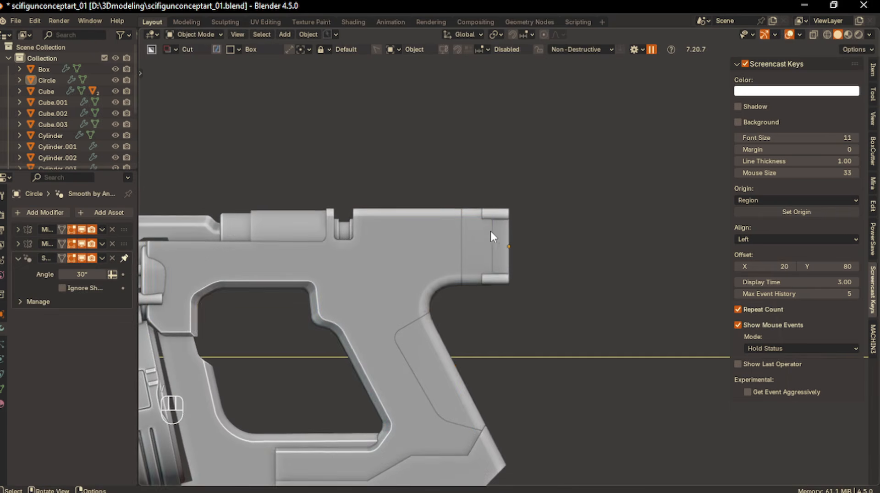
pyautogui.click(486, 240)
pyautogui.press('q')
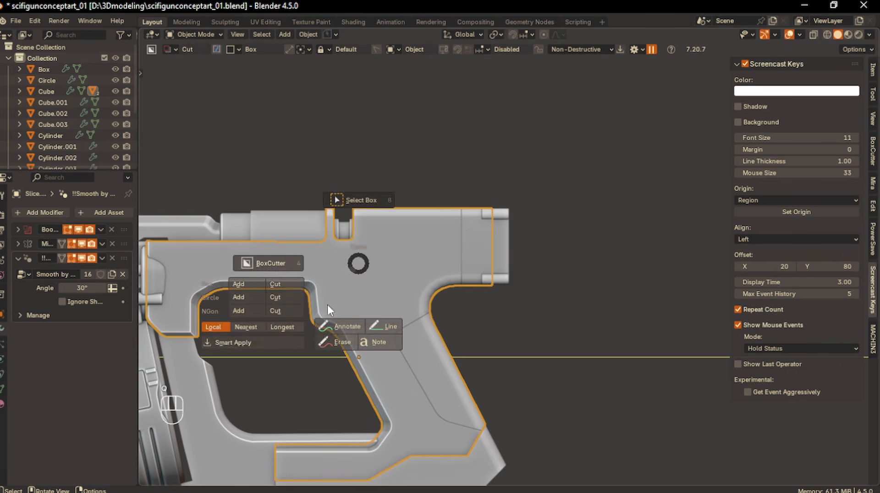
pyautogui.click(276, 341)
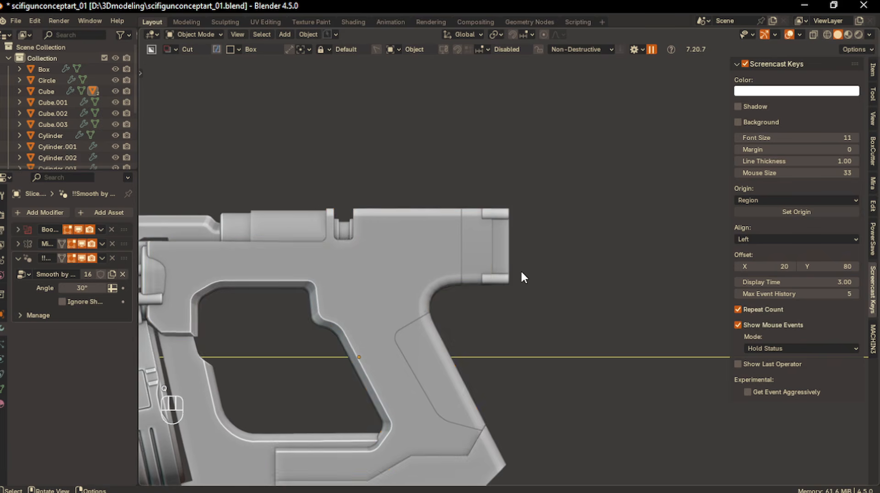
# - Delete the separate Cube piece overlapping the rear end of the gun body beside the end plate
pyautogui.moveTo(521, 270); pyautogui.dragTo(493, 252, button='middle')
pyautogui.click(453, 262)
pyautogui.click(449, 259)
pyautogui.press('x')
pyautogui.click(449, 258)
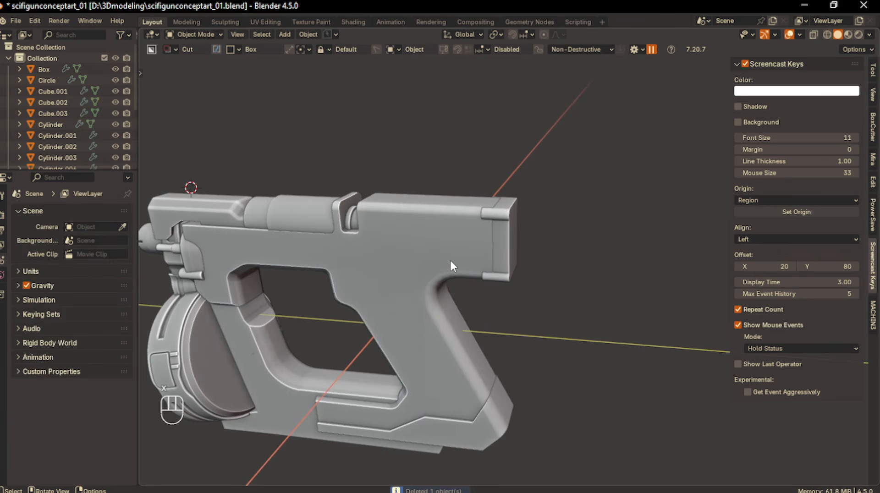
# - Try deleting the gun's main body piece and undo the deletion
pyautogui.click(483, 246)
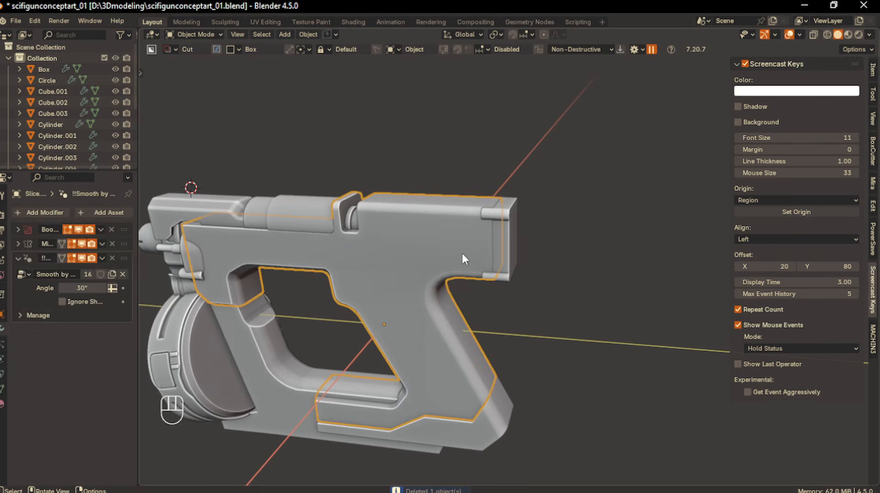
pyautogui.press('x')
pyautogui.click(462, 255)
pyautogui.hotkey('ctrl', 'z')
# - Move the rear plate along the global Y axis by about 0.17 m
pyautogui.click(502, 249)
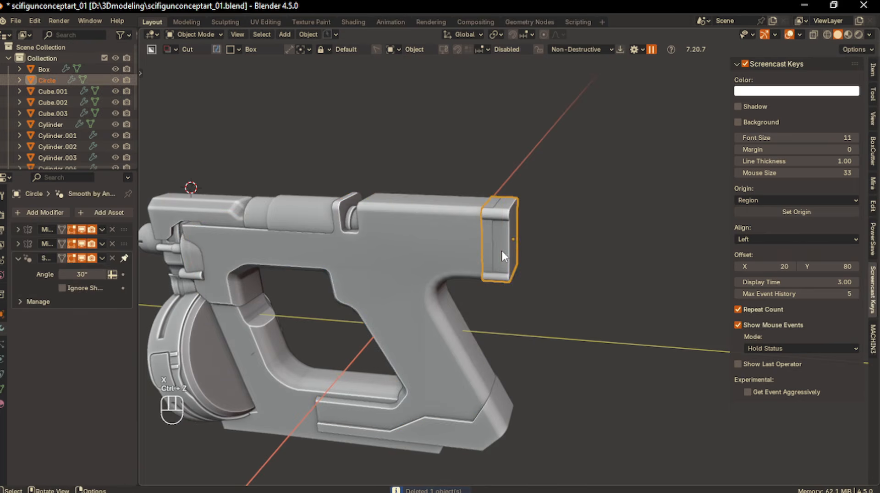
pyautogui.press('KP_1')
pyautogui.press('KP_3')
pyautogui.press('g')
pyautogui.press('y')
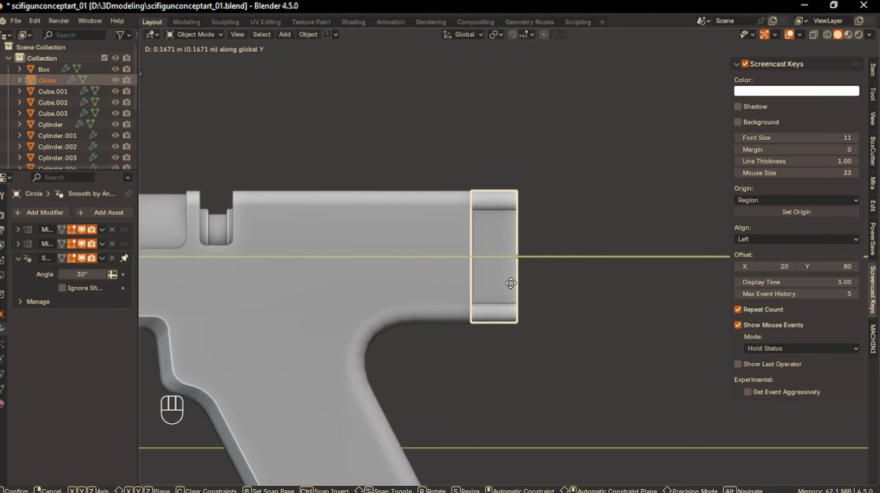
pyautogui.click(508, 283)
# - Cut a rectangular chunk off the rear end of the gun body with BoxCutter and run Smart Apply on the body
pyautogui.scroll(-3, 447, 344)
pyautogui.keyDown('shift'); pyautogui.moveTo(447, 344); pyautogui.dragTo(454, 356, button='middle'); pyautogui.keyUp('shift')
pyautogui.scroll(-5, 456, 362)
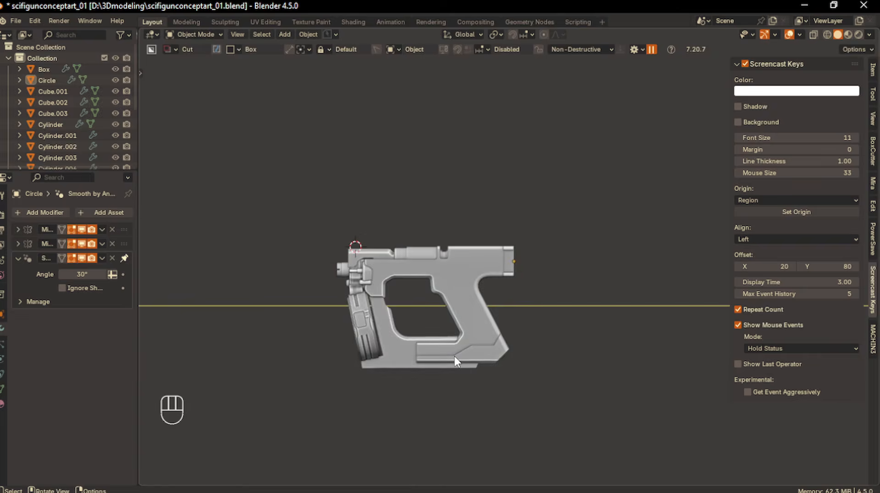
pyautogui.scroll(3, 474, 308)
pyautogui.click(489, 316)
pyautogui.scroll(5, 494, 293)
pyautogui.hotkey('ctrl', 'd')
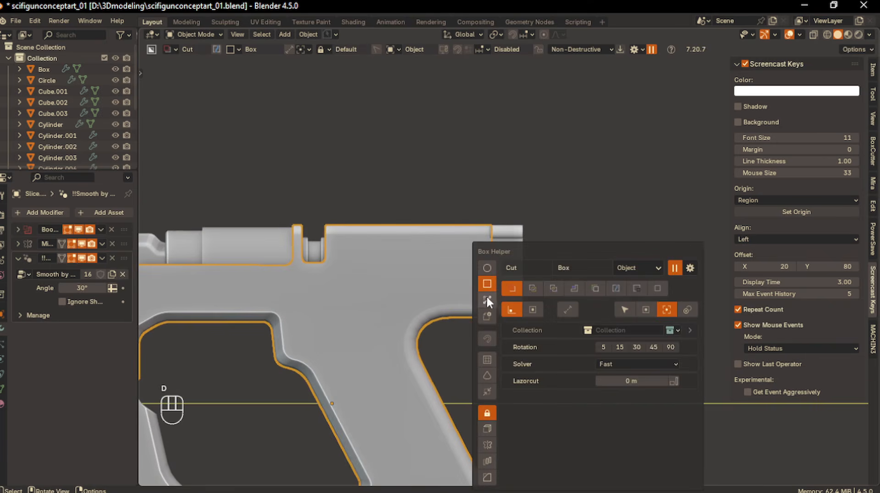
pyautogui.moveTo(464, 188); pyautogui.dragTo(522, 342)
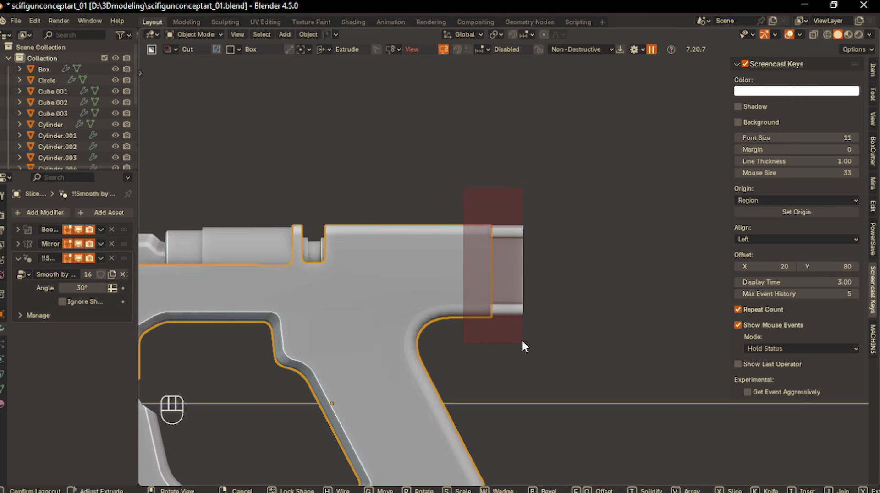
pyautogui.press('Return')
pyautogui.press('Tab')
pyautogui.press('q')
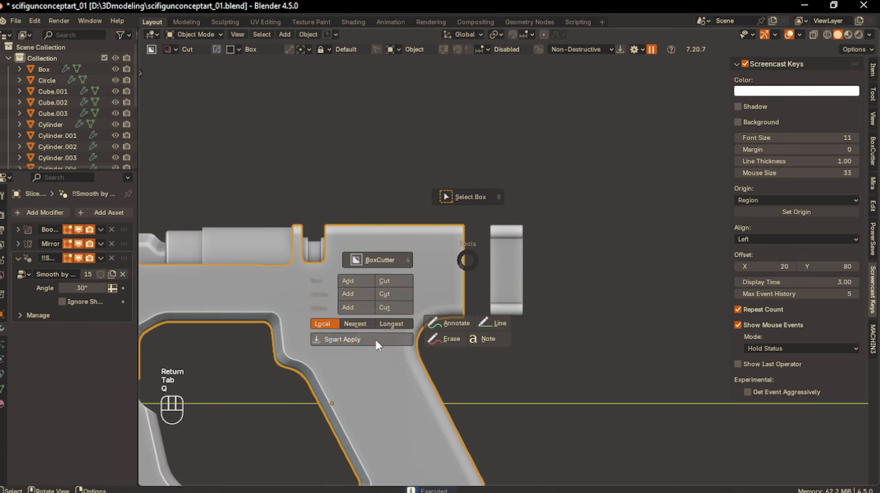
# - Move the rear plate forward along the global Y axis until it meets the body's cut end
pyautogui.click(522, 283)
pyautogui.press('g')
pyautogui.press('y')
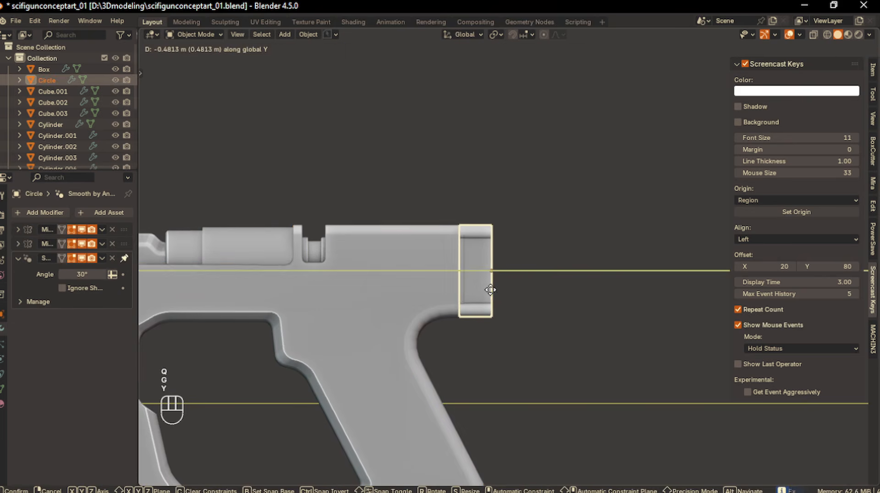
pyautogui.click(495, 290)
# - Bevel the outline edges of the plate's rear face with one segment and an offset of about 0.03 m
pyautogui.moveTo(496, 290); pyautogui.dragTo(480, 310, button='middle')
pyautogui.press('Tab')
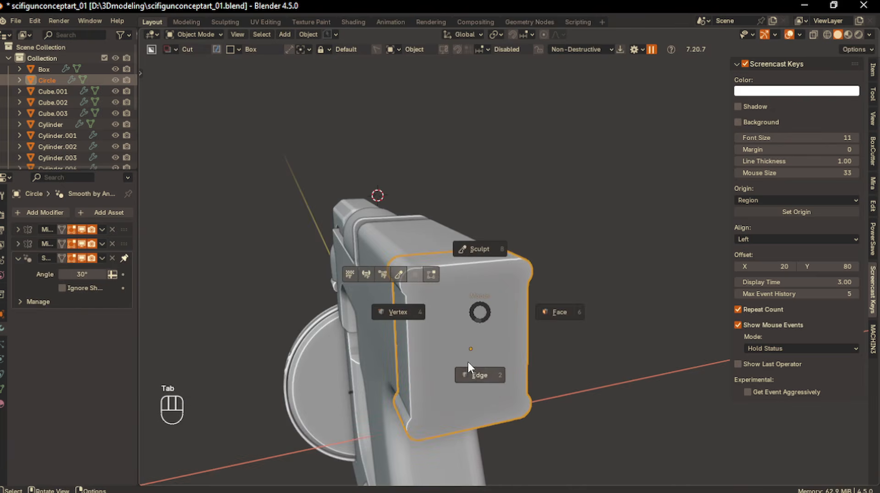
pyautogui.click(469, 368)
pyautogui.click(454, 269)
pyautogui.moveTo(454, 271); pyautogui.dragTo(395, 284, button='middle')
pyautogui.keyDown('ctrl'); pyautogui.click(498, 432); pyautogui.keyUp('ctrl')
pyautogui.moveTo(552, 388); pyautogui.dragTo(562, 386, button='middle')
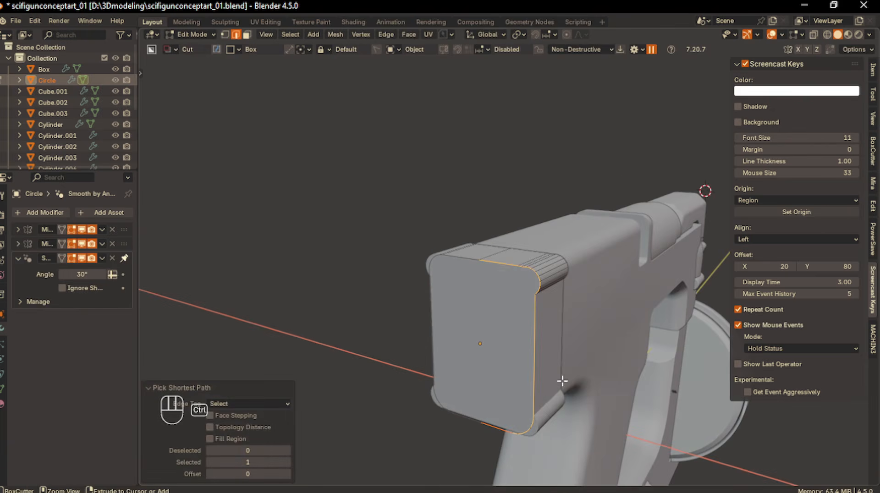
pyautogui.hotkey('ctrl', 'b')
pyautogui.scroll(-8, 575, 378)
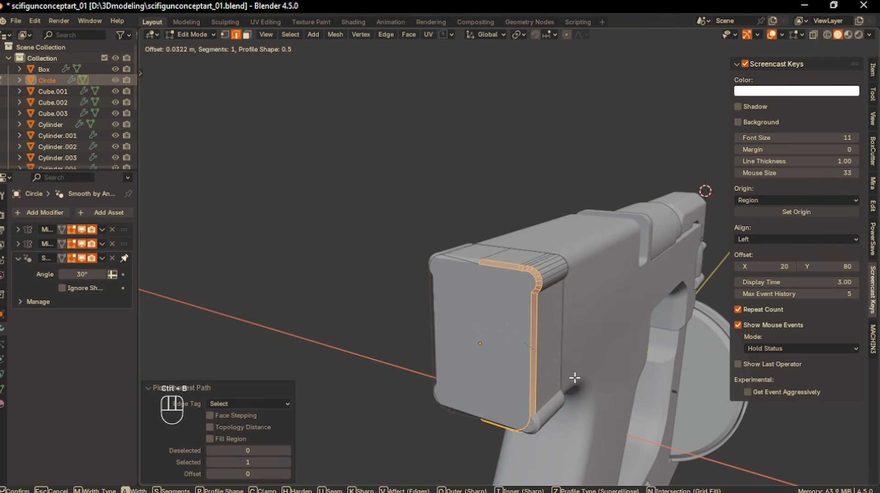
pyautogui.click(575, 378)
pyautogui.press('Tab')
pyautogui.click(570, 315)
# - Cut a small, shallow 32-sided circular hole into an upper corner of the plate's rear face with BoxCutter
pyautogui.moveTo(447, 360); pyautogui.dragTo(488, 345, button='middle')
pyautogui.press('KP_3')
pyautogui.press('KP_3')
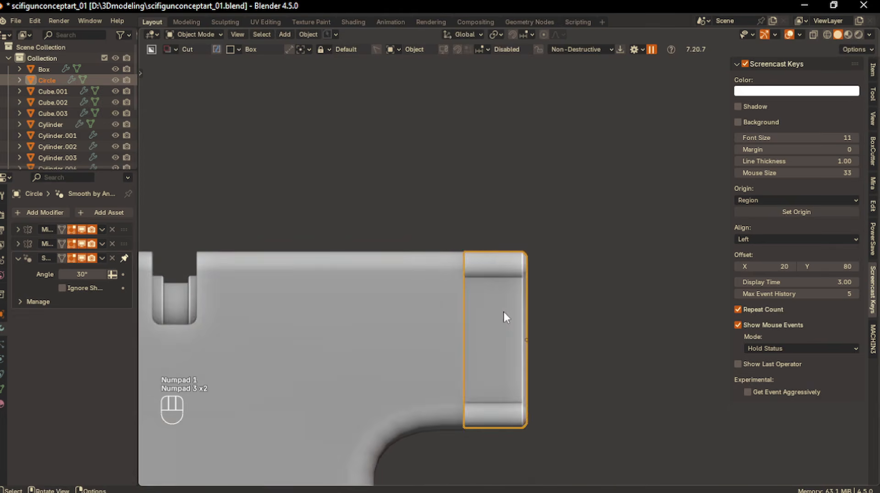
pyautogui.press('ctrl+KP_1')
pyautogui.scroll(3, 460, 314)
pyautogui.keyDown('shift'); pyautogui.moveTo(605, 317); pyautogui.dragTo(510, 330, button='middle'); pyautogui.keyUp('shift')
pyautogui.scroll(3, 510, 330)
pyautogui.press('d')
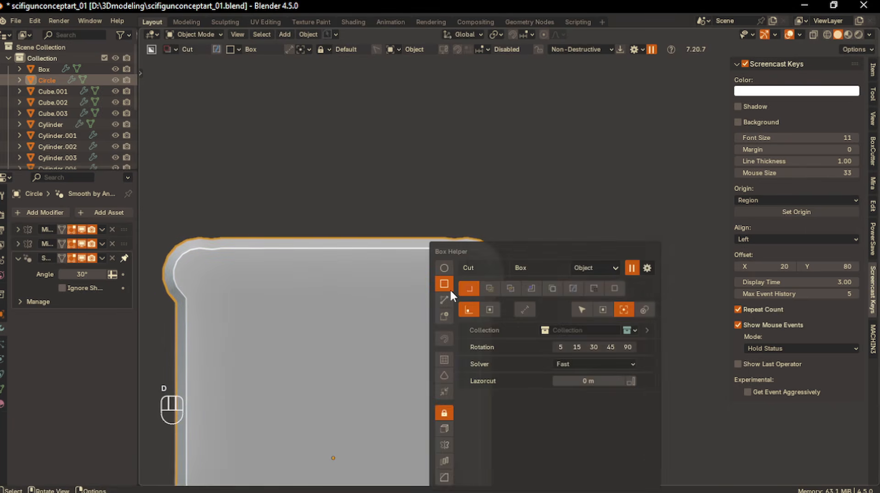
pyautogui.click(444, 262)
pyautogui.moveTo(470, 274)
pyautogui.mouseDown()
pyautogui.moveTo(477, 289)
pyautogui.moveTo(472, 280)
pyautogui.mouseUp()
pyautogui.rightClick(473, 279)
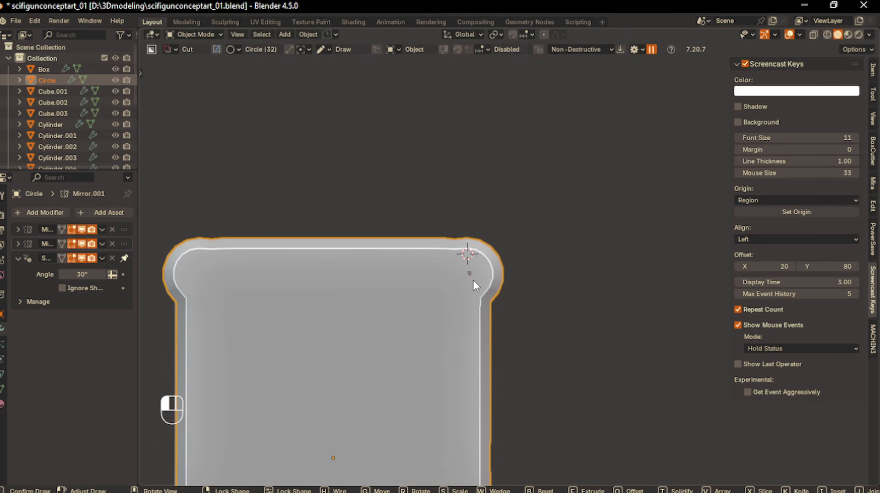
pyautogui.press('Tab')
pyautogui.moveTo(482, 290); pyautogui.dragTo(431, 299, button='middle')
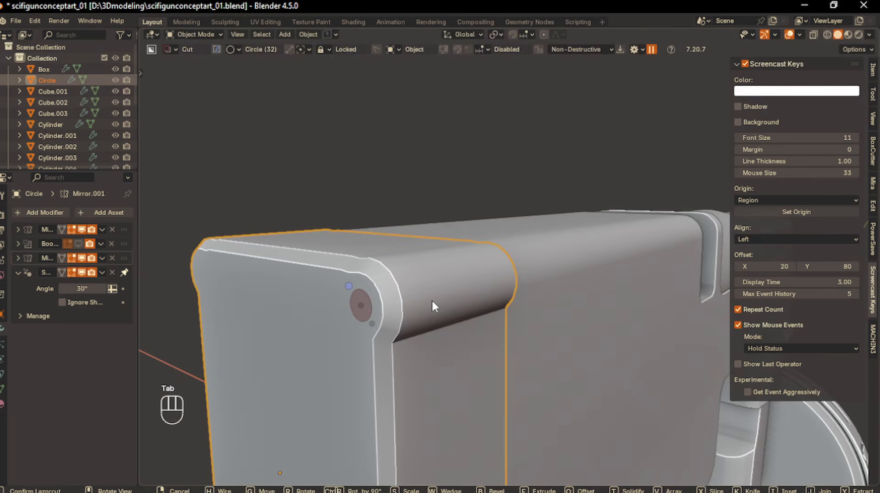
pyautogui.press('e')
pyautogui.press('Return')
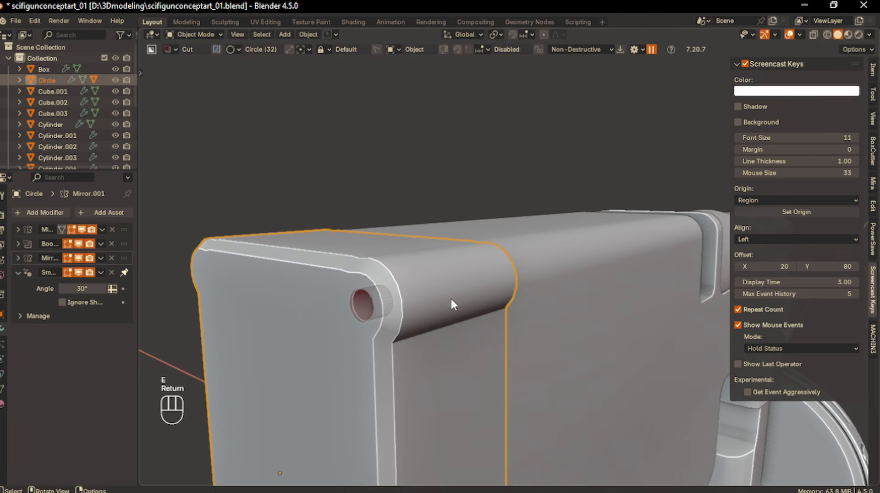
# - Mirror the rear plate across X with Bisect and Flip enabled to repeat the screw hole in the opposite corners
pyautogui.scroll(-5, 329, 320)
pyautogui.keyDown('shift'); pyautogui.moveTo(389, 343); pyautogui.dragTo(393, 296, button='middle'); pyautogui.keyUp('shift')
pyautogui.moveTo(393, 296); pyautogui.dragTo(440, 302, button='middle')
pyautogui.hotkey('alt', 'x')
pyautogui.click(362, 295)
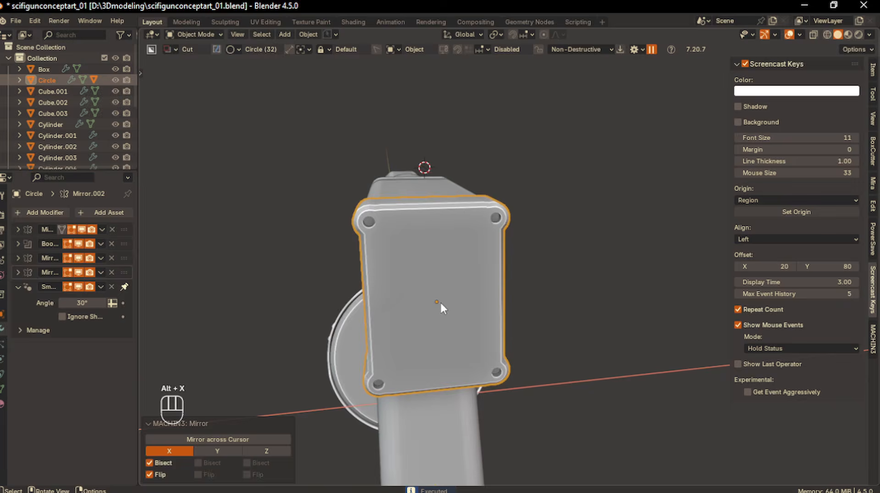
# - Cut a shallow rectangular recess with beveled corners into the center of the plate's rear face
pyautogui.press('KP_1')
pyautogui.press('KP_3')
pyautogui.press('ctrl+KP_1')
pyautogui.moveTo(552, 324); pyautogui.dragTo(406, 268, button='middle')
pyautogui.press('d')
pyautogui.click(430, 296)
pyautogui.click(434, 280)
pyautogui.scroll(2, 406, 268)
pyautogui.moveTo(443, 256)
pyautogui.mouseDown()
pyautogui.moveTo(444, 327)
pyautogui.moveTo(428, 355)
pyautogui.moveTo(379, 350)
pyautogui.mouseUp()
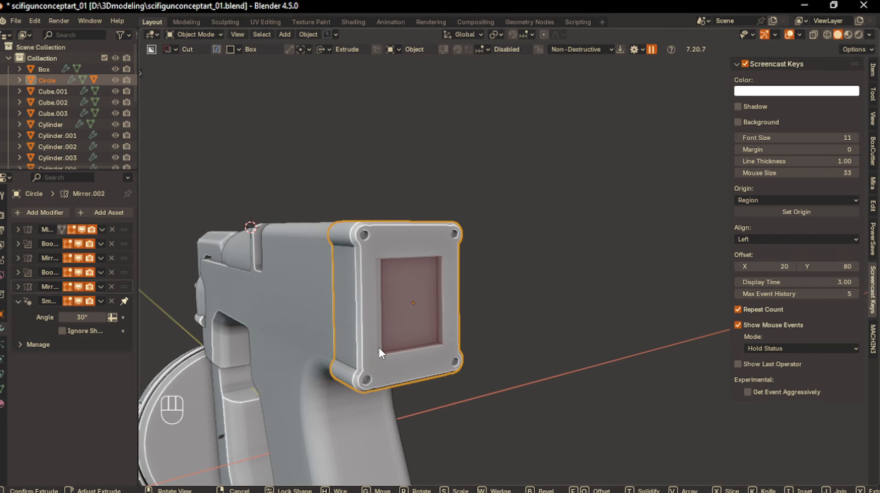
pyautogui.press('b')
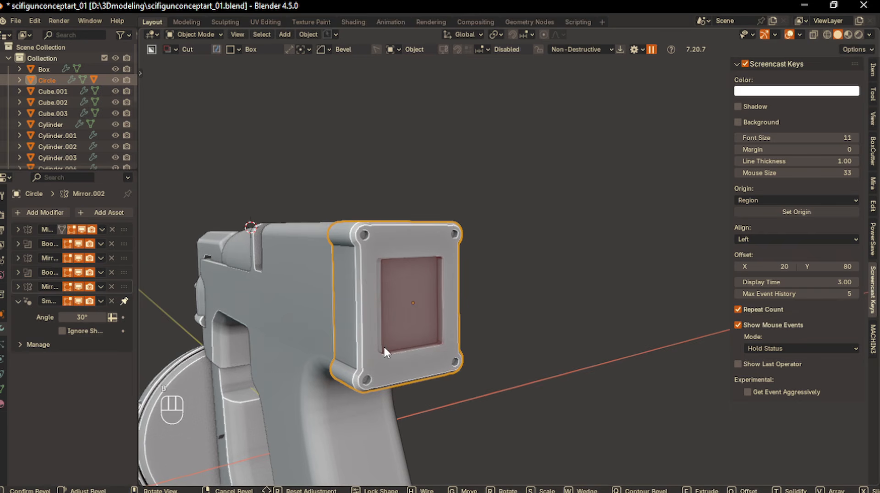
pyautogui.press('Return')
# - Select the rectangular recess's cutter object, Cutter.003, and view it straight on from the back
pyautogui.moveTo(531, 334); pyautogui.dragTo(100, 138, button='middle')
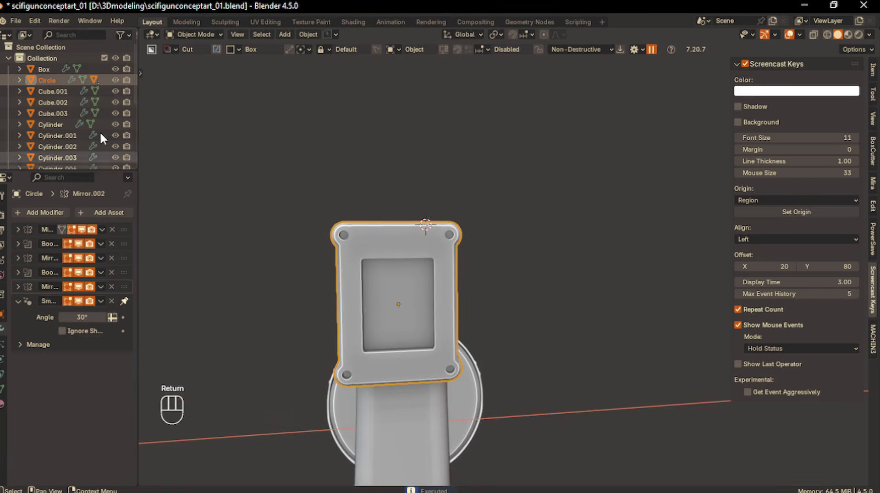
pyautogui.scroll(-5, 101, 132)
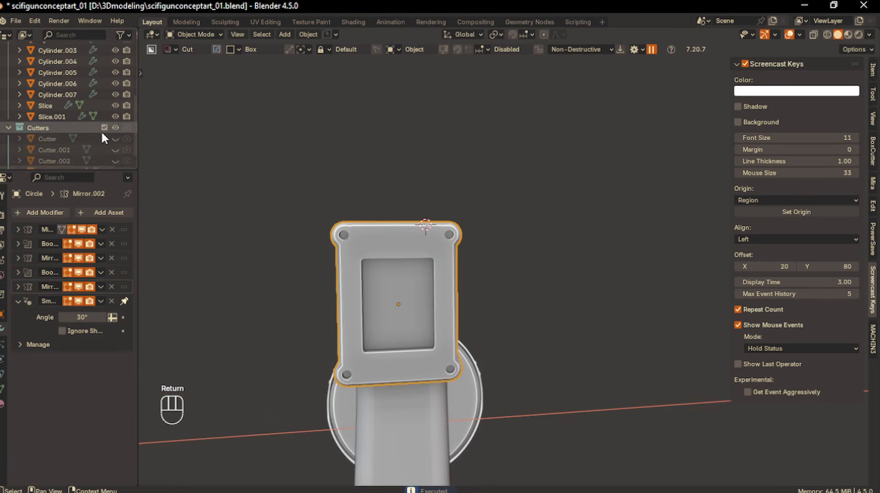
pyautogui.click(415, 351)
pyautogui.press('KP_1')
pyautogui.press('ctrl+KP_1')
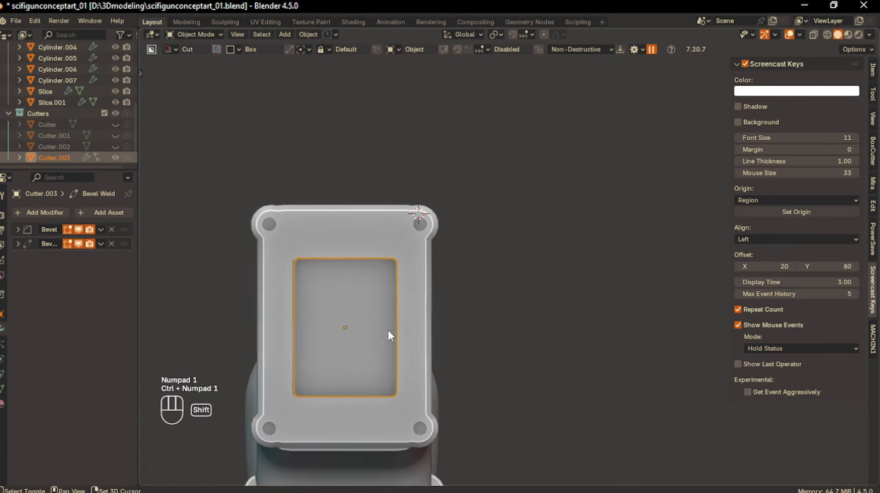
pyautogui.keyDown('shift'); pyautogui.moveTo(375, 334); pyautogui.dragTo(445, 326, button='middle'); pyautogui.keyUp('shift')
pyautogui.press('s')
pyautogui.click(442, 314)
pyautogui.hotkey('ctrl', 'z')
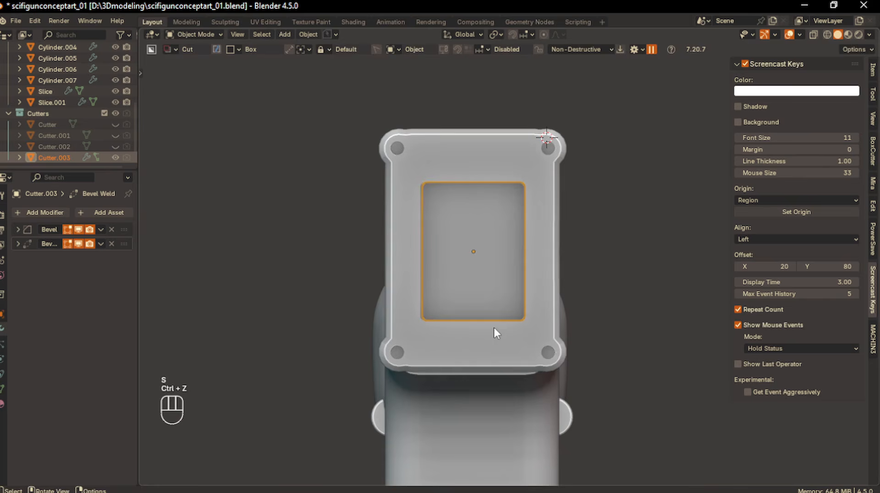
# - Scale the recess cutter uniformly by 1.068 and adjust its scale slightly along X and Z to enlarge the recess
pyautogui.press('s')
pyautogui.keyDown('shift'); pyautogui.click(610, 346); pyautogui.keyUp('shift')
pyautogui.press('s')
pyautogui.press('x')
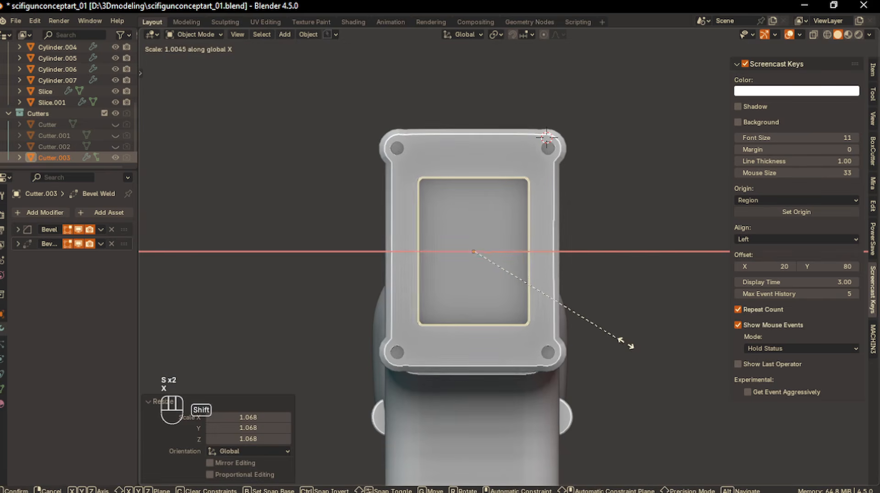
pyautogui.keyDown('shift'); pyautogui.click(688, 342); pyautogui.keyUp('shift')
pyautogui.press('s')
pyautogui.press('z')
pyautogui.click(606, 328)
pyautogui.click(603, 329)
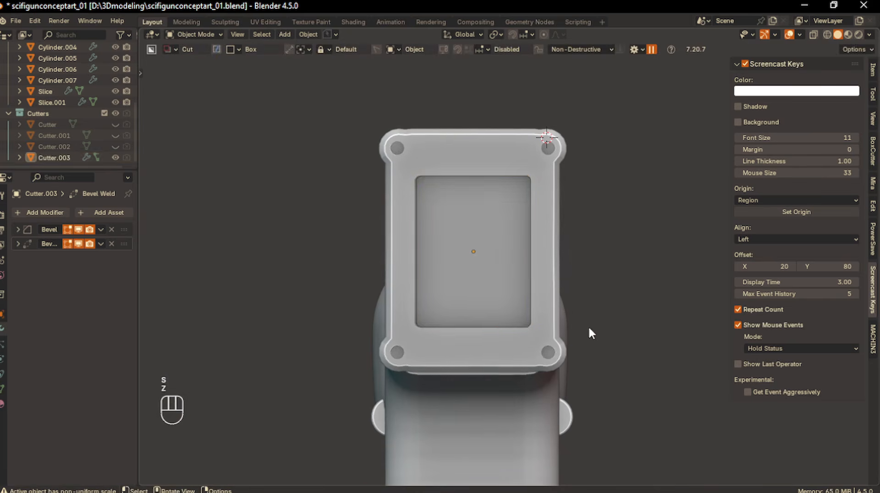
# - Try cutting a narrow diagonal Ngon strip across the recess cutter and undo the cut
pyautogui.click(487, 321)
pyautogui.press('d')
pyautogui.click(479, 303)
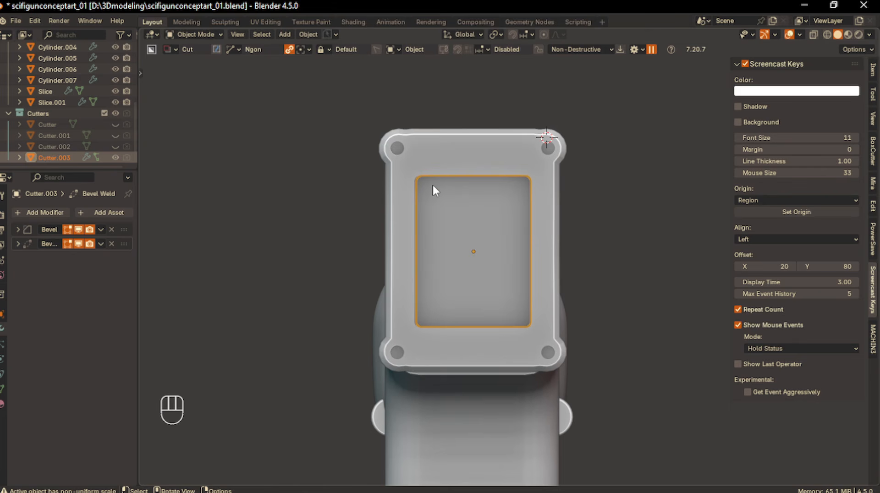
pyautogui.moveTo(445, 213); pyautogui.dragTo(541, 331)
pyautogui.click(530, 341)
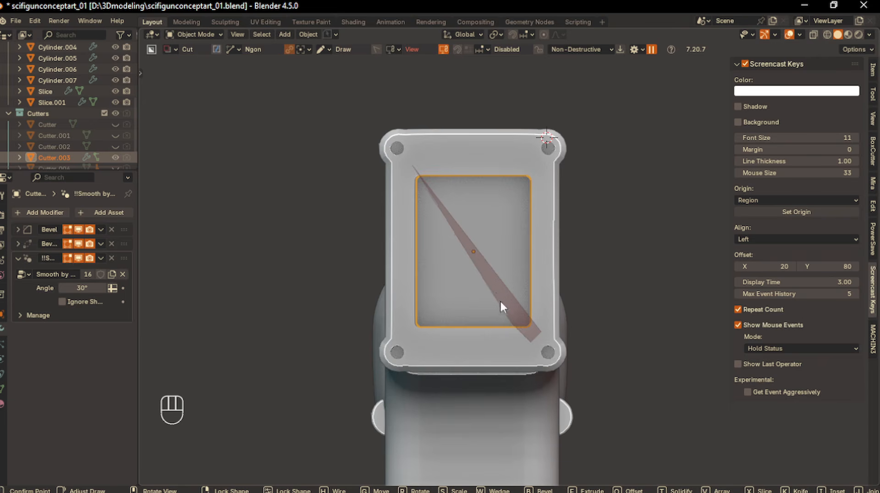
pyautogui.keyDown('ctrl'); pyautogui.click(403, 175); pyautogui.keyUp('ctrl')
pyautogui.press('Return')
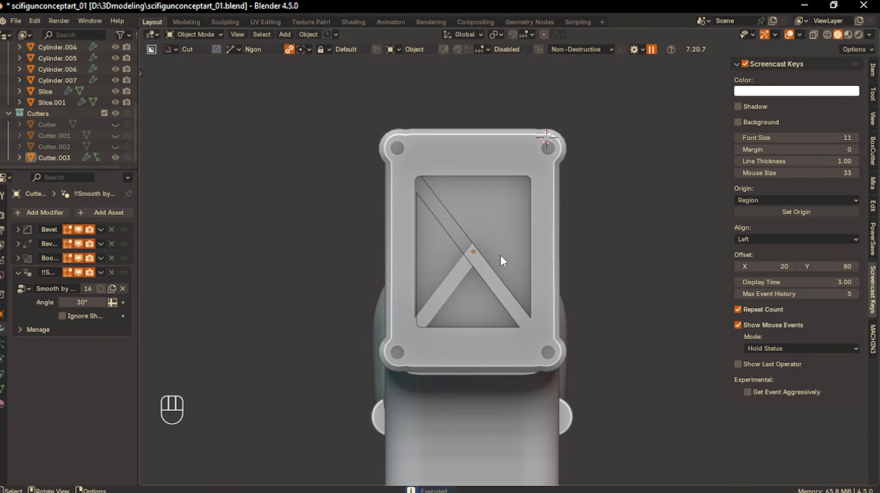
pyautogui.hotkey('ctrl', 'z')
pyautogui.hotkey('ctrl', 'z')
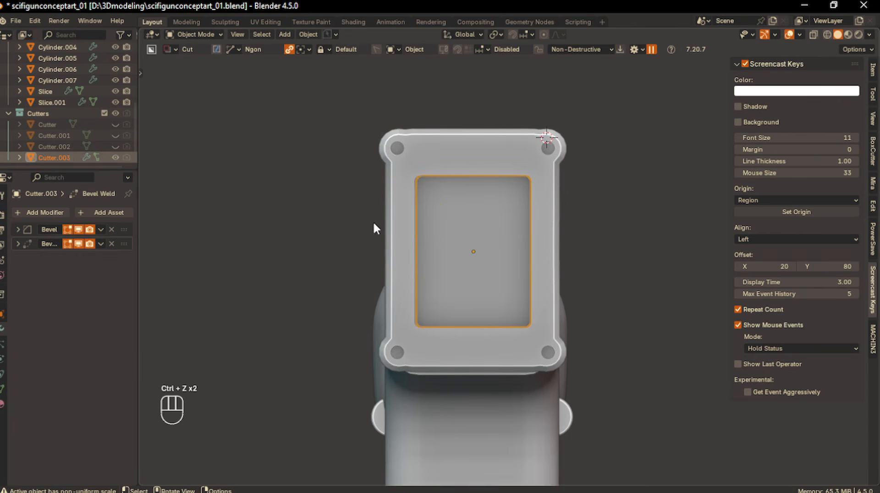
# - Select the rear plate and apply its first Mirror modifier
pyautogui.click(406, 227)
pyautogui.press('d')
pyautogui.click(318, 305)
pyautogui.hotkey('ctrl', 'z')
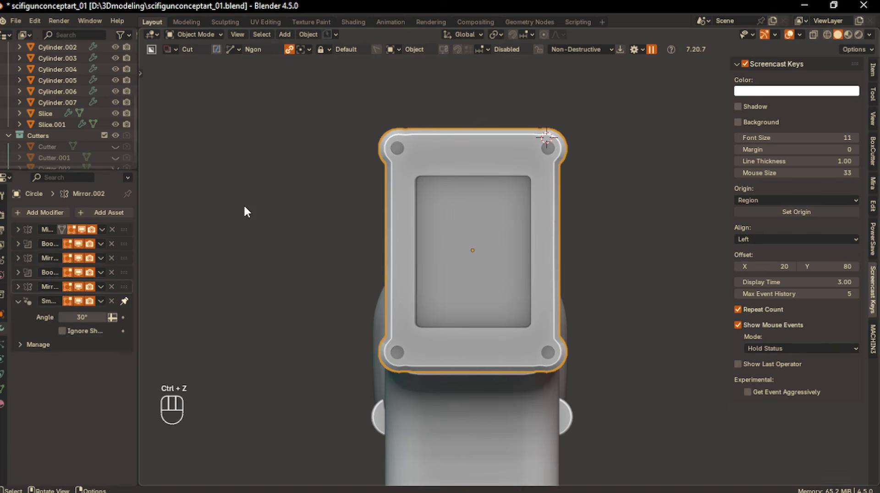
pyautogui.hotkey('ctrl', 'a')
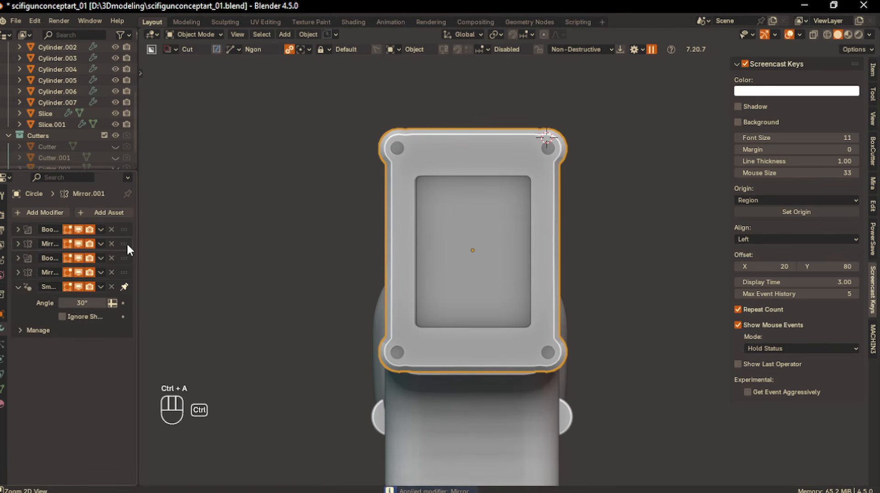
pyautogui.hotkey('ctrl', 'a')
pyautogui.hotkey('ctrl', 'a')
pyautogui.hotkey('ctrl', 'z')
pyautogui.hotkey('ctrl', 'z')
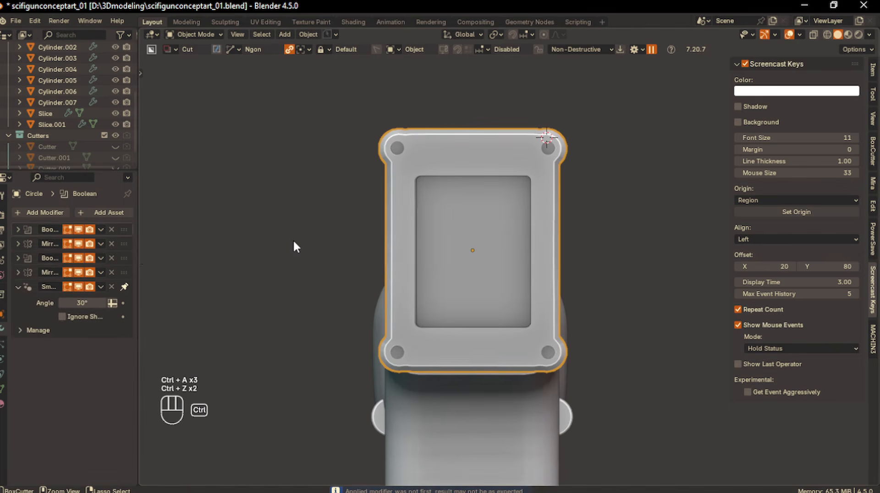
# - Apply the rear plate's corner-hole Boolean and remaining Mirror modifiers, keeping the recess Boolean live
pyautogui.click(78, 229)
pyautogui.click(79, 230)
pyautogui.hotkey('ctrl', 'a')
pyautogui.hotkey('ctrl', 'a')
pyautogui.hotkey('ctrl', 'z')
pyautogui.hotkey('ctrl', 'a')
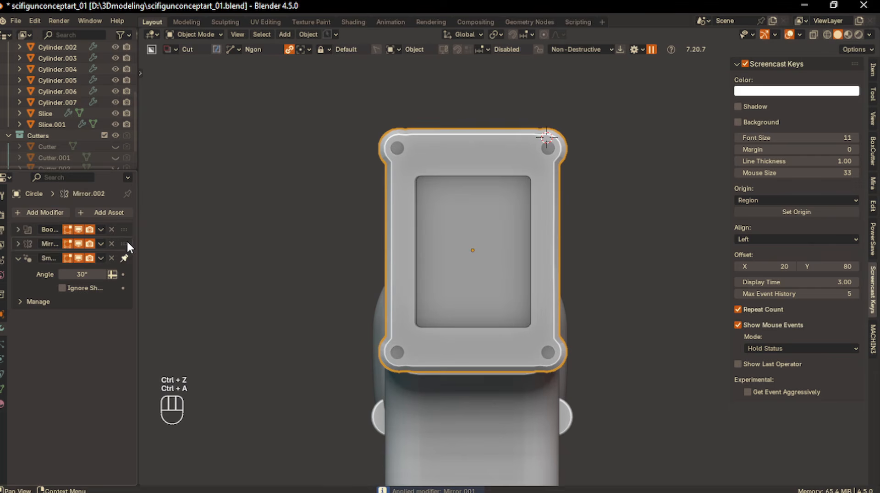
# - Select the recess cutter Cutter.003 and cut a narrow diagonal Ngon strip across it from upper-left to lower-right corner
pyautogui.scroll(-2, 119, 151)
pyautogui.click(480, 325)
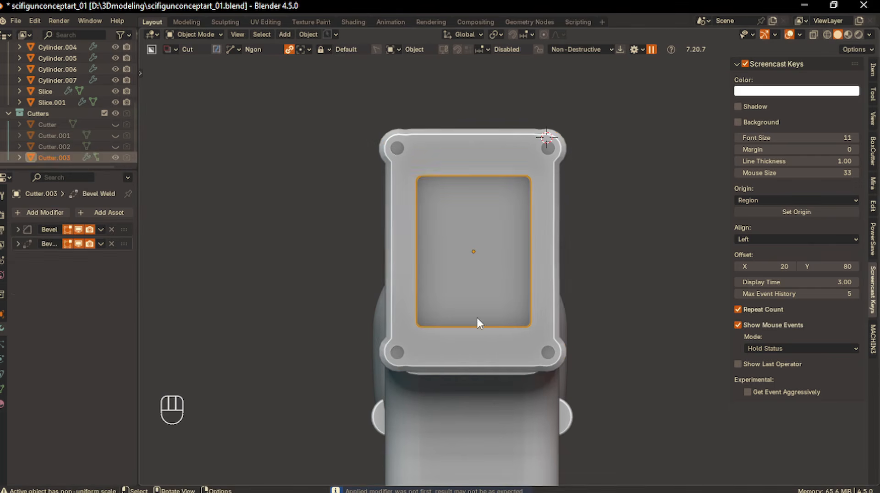
pyautogui.moveTo(415, 170)
pyautogui.mouseDown()
pyautogui.moveTo(466, 248)
pyautogui.moveTo(543, 333)
pyautogui.moveTo(540, 327)
pyautogui.mouseUp()
pyautogui.moveTo(540, 329); pyautogui.dragTo(531, 333)
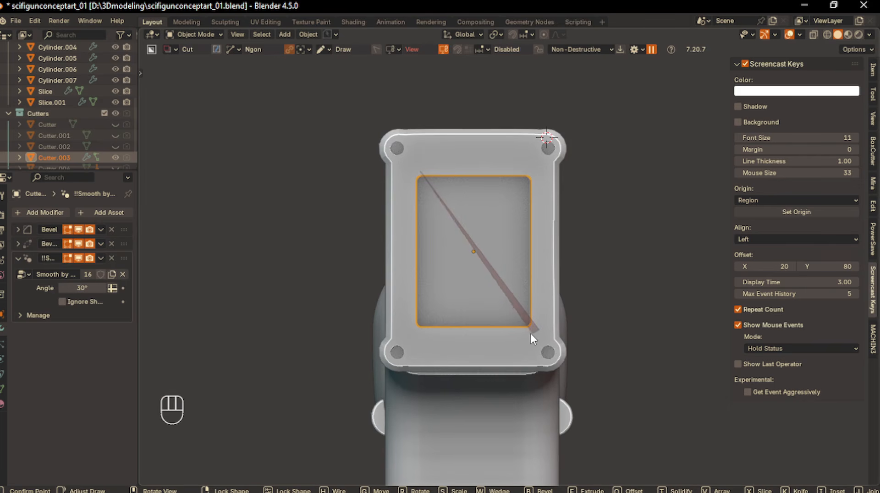
pyautogui.press('ctrl')
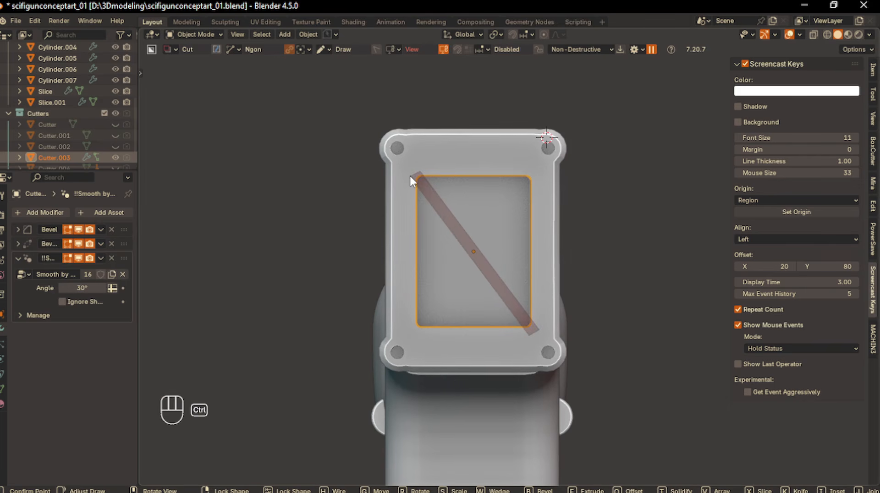
pyautogui.press('Return')
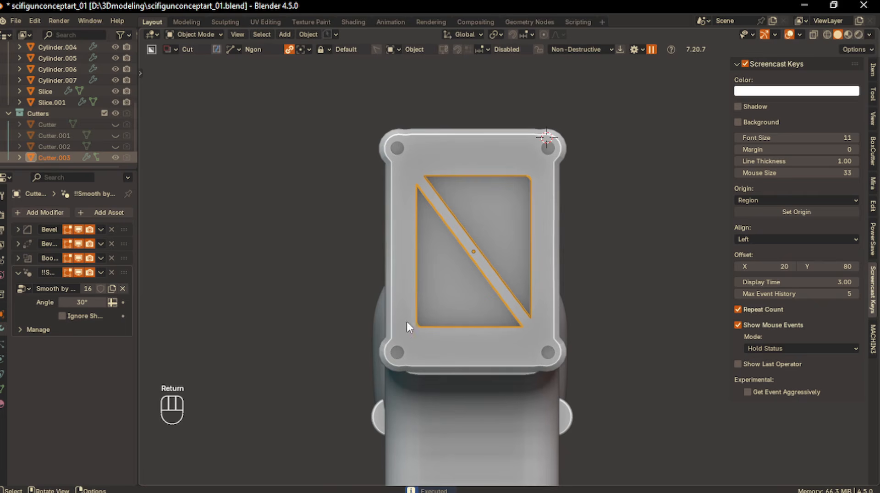
# - Cut a second diagonal Ngon strip from the recess cutter's lower-left to upper-right corner to complete an X brace, and hide the cutter
pyautogui.moveTo(409, 327)
pyautogui.keyDown('ctrl'); pyautogui.mouseDown()
pyautogui.moveTo(495, 238)
pyautogui.moveTo(530, 171)
pyautogui.mouseUp(); pyautogui.keyUp('ctrl')
pyautogui.click(535, 178)
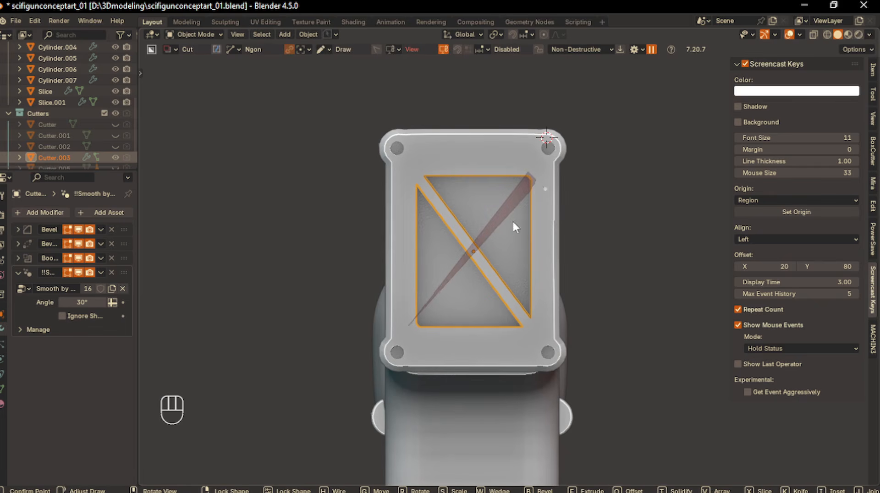
pyautogui.click(416, 331)
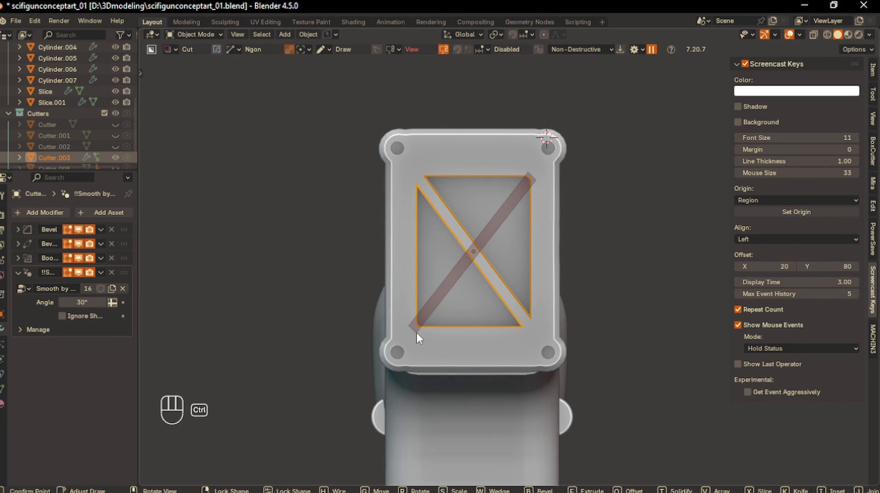
pyautogui.press('Return')
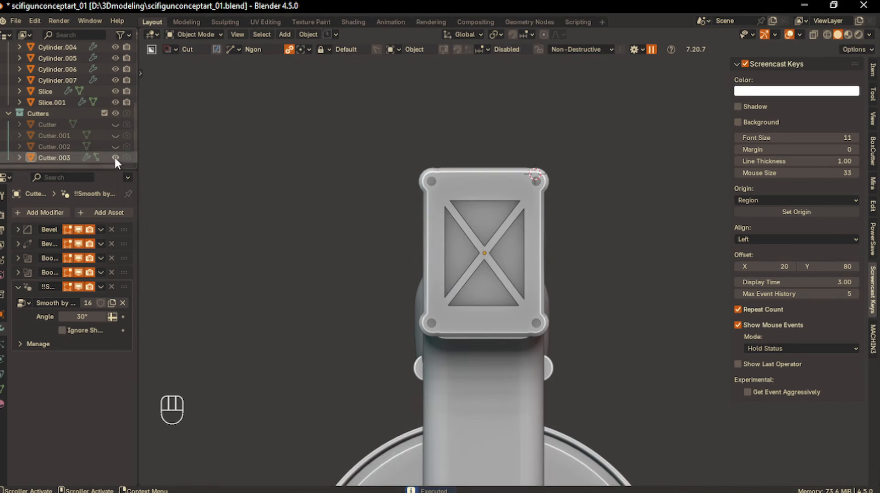
# - Extrude the floor faces of the rear plate's four corner holes outward about 0.355 m to form pins
pyautogui.moveTo(688, 339); pyautogui.dragTo(596, 324, button='middle')
pyautogui.click(499, 311)
pyautogui.moveTo(499, 311); pyautogui.dragTo(613, 333, button='middle')
pyautogui.scroll(-5, 499, 329)
pyautogui.moveTo(488, 334); pyautogui.dragTo(506, 281, button='middle')
pyautogui.scroll(7, 511, 262)
pyautogui.press('Tab')
pyautogui.click(506, 287)
pyautogui.click(555, 264)
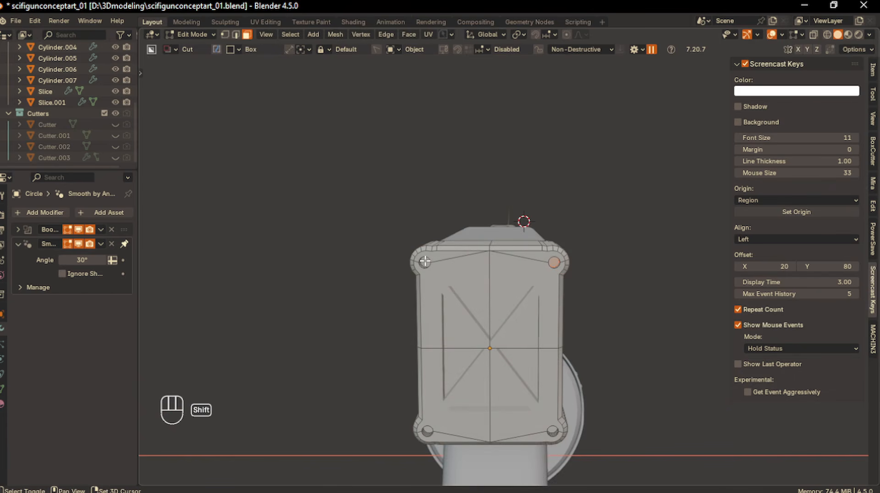
pyautogui.keyDown('shift'); pyautogui.moveTo(465, 334); pyautogui.dragTo(456, 289, button='middle'); pyautogui.keyUp('shift')
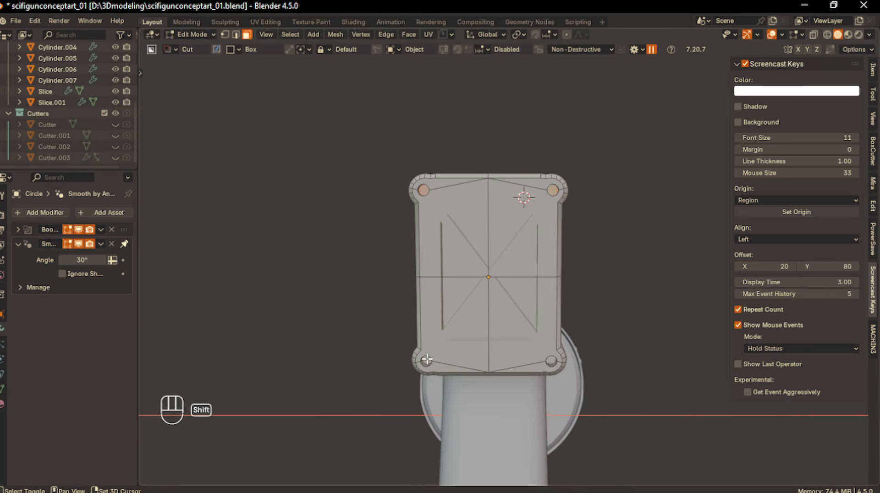
pyautogui.keyDown('shift'); pyautogui.click(552, 361); pyautogui.keyUp('shift')
pyautogui.moveTo(552, 361); pyautogui.dragTo(574, 350, button='middle')
pyautogui.press('e')
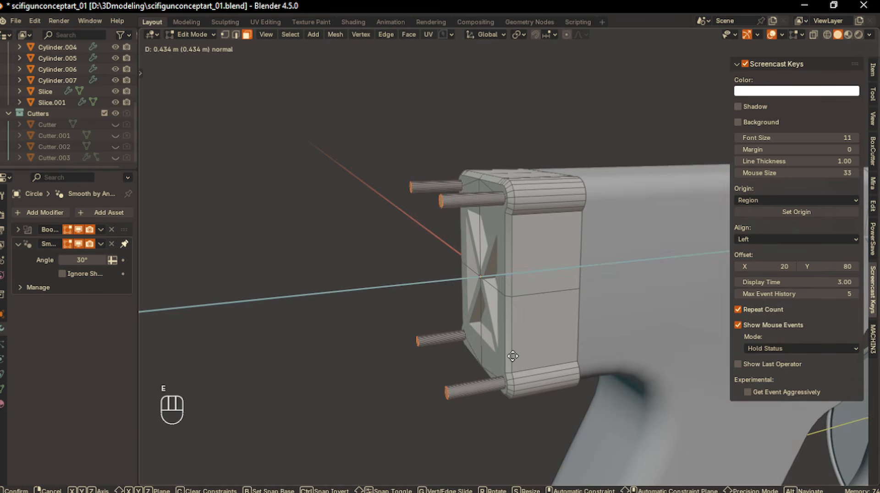
pyautogui.click(524, 356)
pyautogui.press('KP_1')
pyautogui.press('KP_3')
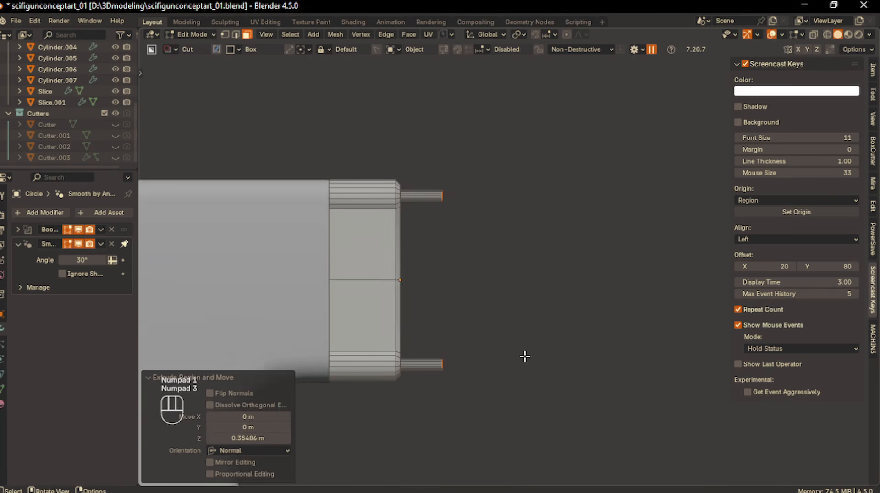
pyautogui.hotkey('ctrl', 'r')
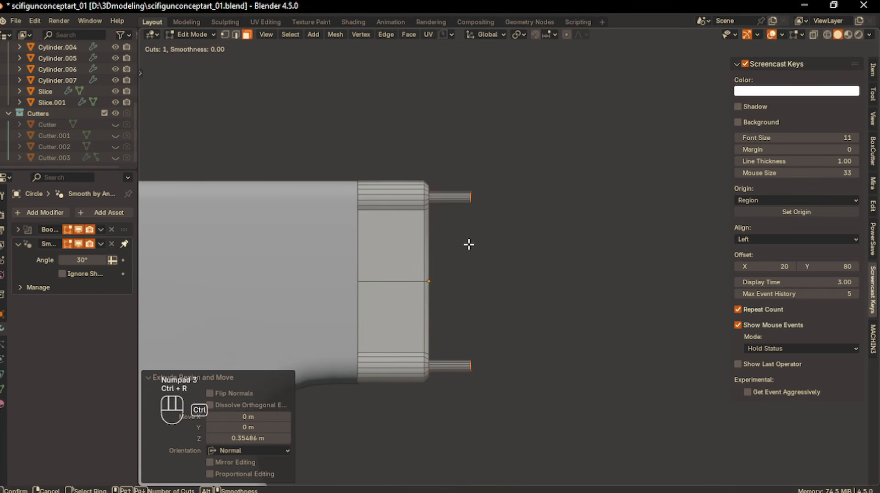
pyautogui.click(459, 208)
pyautogui.rightClick(447, 367)
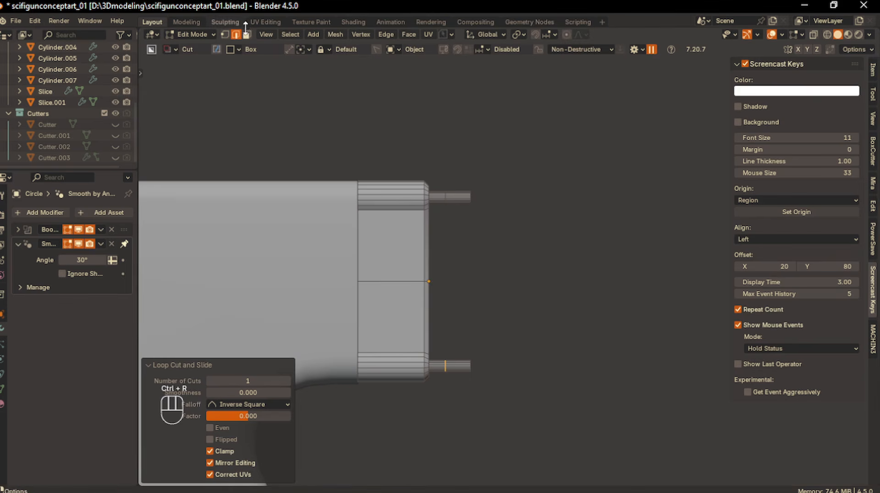
pyautogui.press('3')
pyautogui.hotkey('ctrl', 'z')
pyautogui.hotkey('ctrl', 'z')
pyautogui.hotkey('ctrl', 'z')
pyautogui.hotkey('ctrl', 'z')
pyautogui.hotkey('ctrl', 'z')
# - Add one loop cut to each of the near side's upper and lower pins, sliding both cuts close to the plate
pyautogui.hotkey('ctrl', 'r')
pyautogui.click(407, 182)
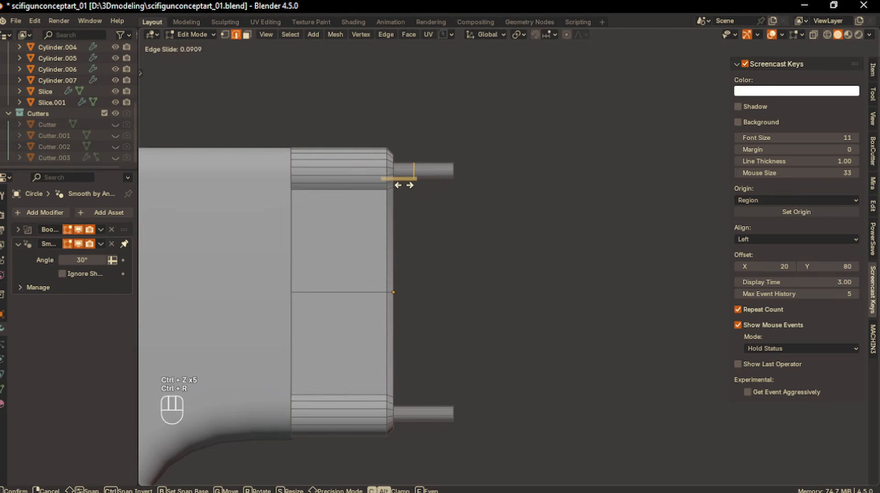
pyautogui.click(392, 190)
pyautogui.hotkey('ctrl', 'r')
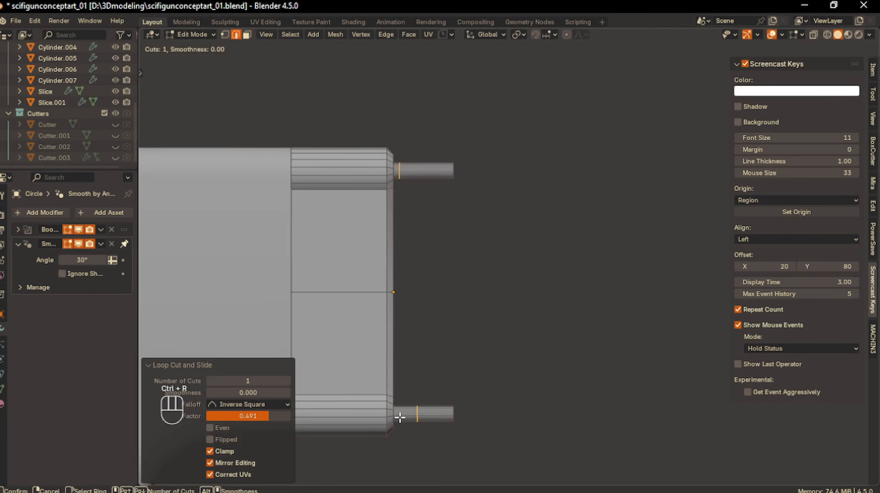
pyautogui.click(399, 415)
pyautogui.click(388, 421)
# - Thicken the outer sections of the two near-side pins by extruding their surrounding faces along normals
pyautogui.click(247, 34)
pyautogui.keyDown('alt'); pyautogui.click(425, 183); pyautogui.keyUp('alt')
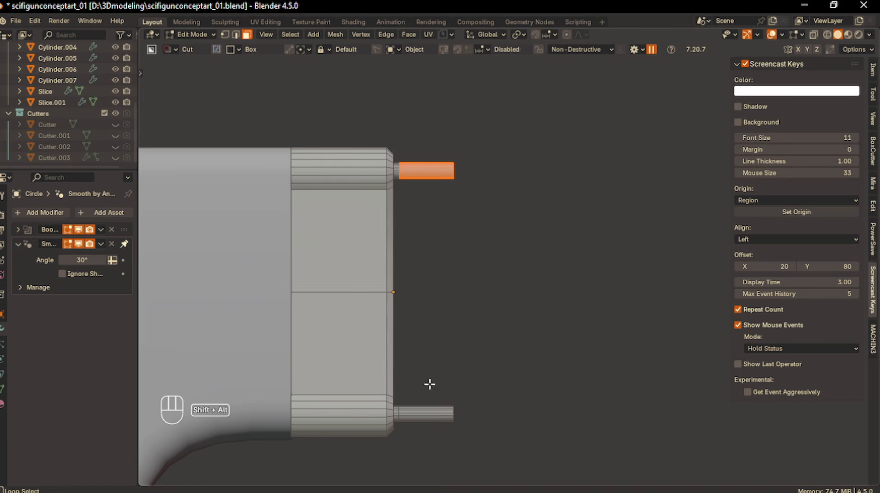
pyautogui.keyDown('alt'); pyautogui.keyDown('shift'); pyautogui.click(430, 410); pyautogui.keyUp('shift'); pyautogui.keyUp('alt')
pyautogui.hotkey('alt', 'e')
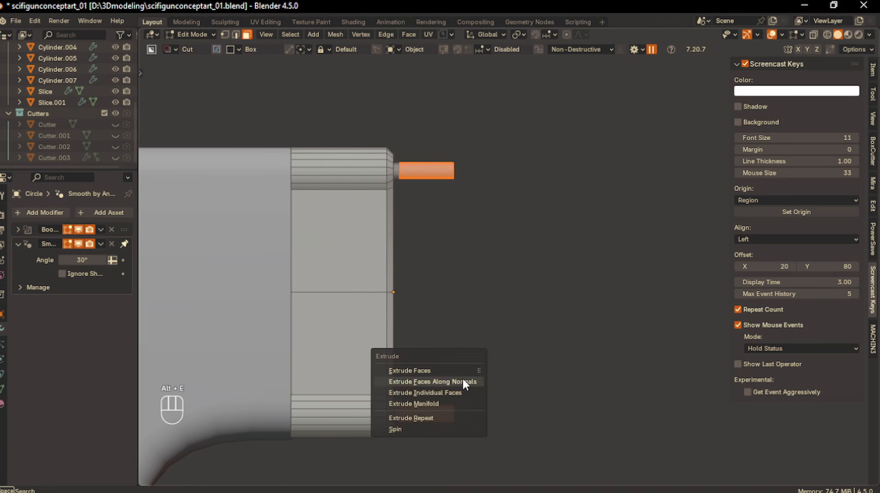
pyautogui.click(462, 379)
pyautogui.click(462, 376)
# - Bevel the plate-side rim edge loops of the two thickened pins
pyautogui.moveTo(436, 304); pyautogui.dragTo(260, 69, button='middle')
pyautogui.click(236, 35)
pyautogui.moveTo(458, 238); pyautogui.dragTo(364, 232, button='middle')
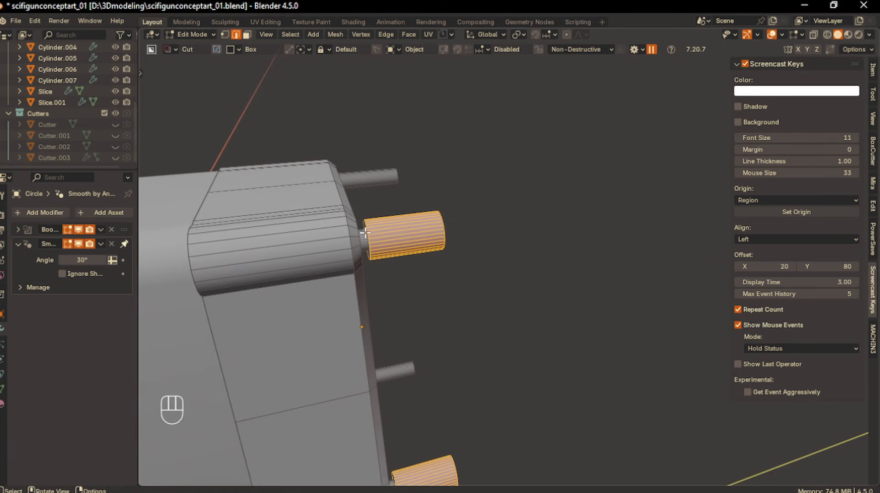
pyautogui.keyDown('alt'); pyautogui.click(365, 233); pyautogui.keyUp('alt')
pyautogui.keyDown('shift'); pyautogui.moveTo(387, 298); pyautogui.dragTo(378, 179, button='middle'); pyautogui.keyUp('shift')
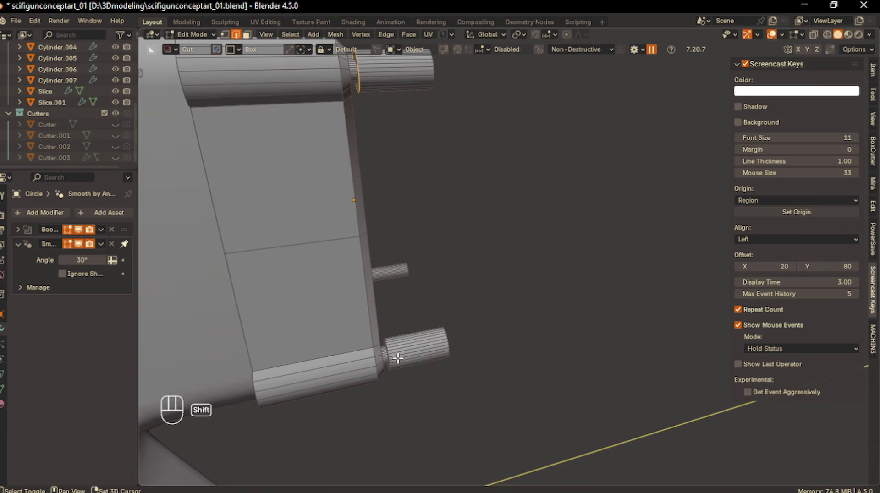
pyautogui.scroll(2, 387, 355)
pyautogui.keyDown('shift'); pyautogui.moveTo(387, 356); pyautogui.dragTo(357, 344, button='middle'); pyautogui.keyUp('shift')
pyautogui.keyDown('alt'); pyautogui.keyDown('shift'); pyautogui.click(355, 340); pyautogui.keyUp('shift'); pyautogui.keyUp('alt')
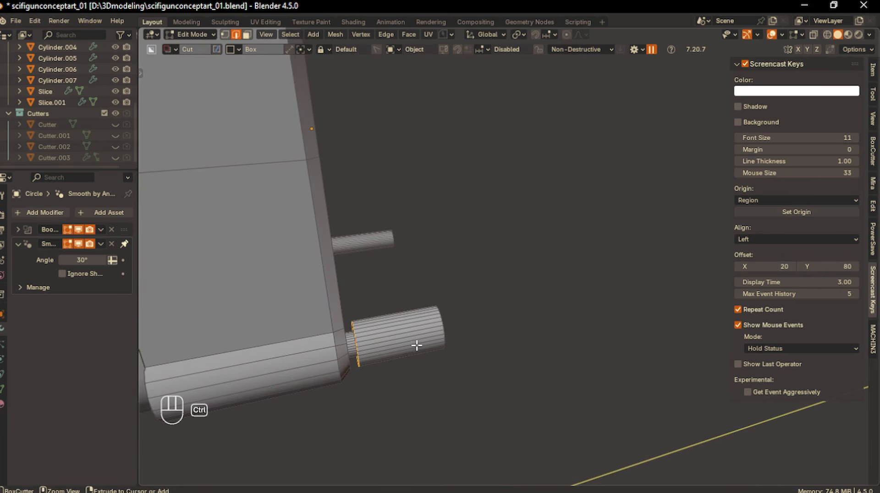
pyautogui.hotkey('ctrl', 'b')
pyautogui.click(426, 351)
# - Mirror the rear plate so the thickened, beveled pins are copied to its opposite side
pyautogui.press('Tab')
pyautogui.press('KP_1')
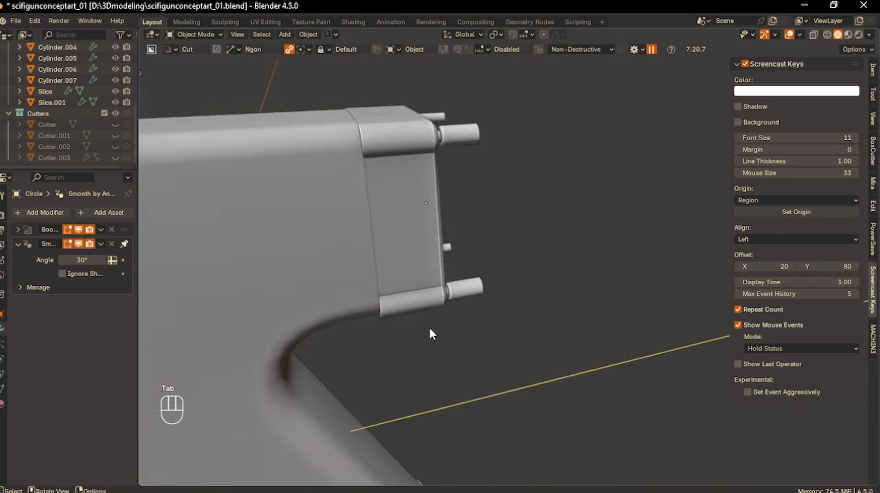
pyautogui.press('KP_3')
pyautogui.moveTo(434, 285); pyautogui.dragTo(409, 292, button='middle')
pyautogui.hotkey('alt', 'x')
pyautogui.moveTo(532, 285); pyautogui.dragTo(495, 283, button='middle')
# - Hollow the ends of the upper and lower pins by extruding their central end faces inward about 0.06 m along normals
pyautogui.press('Tab')
pyautogui.click(499, 280)
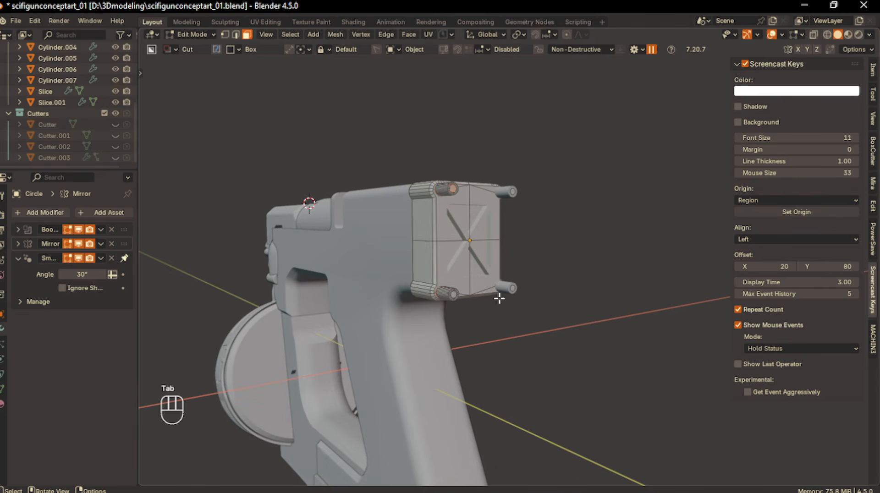
pyautogui.scroll(2, 523, 341)
pyautogui.keyDown('shift'); pyautogui.moveTo(523, 340); pyautogui.dragTo(524, 364, button='middle'); pyautogui.keyUp('shift')
pyautogui.keyDown('shift'); pyautogui.click(450, 315); pyautogui.keyUp('shift')
pyautogui.scroll(2, 513, 343)
pyautogui.hotkey('alt', 'e')
pyautogui.click(524, 360)
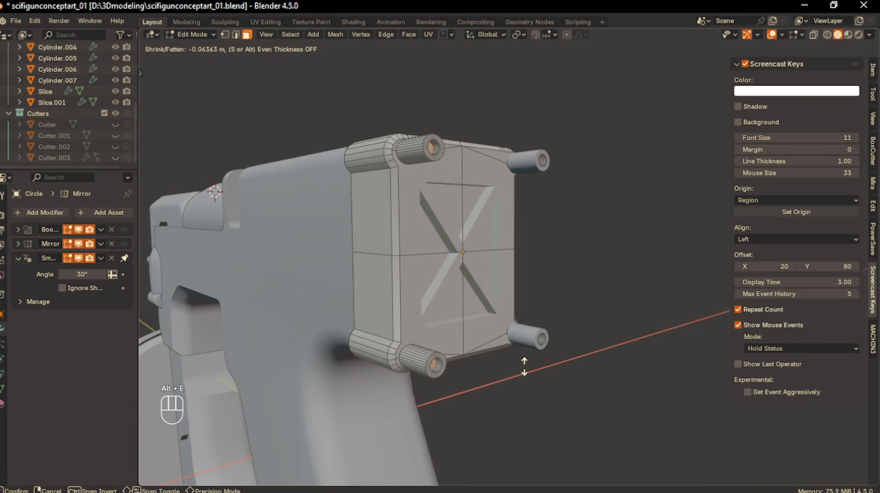
pyautogui.click(524, 363)
pyautogui.press('Tab')
# - Review the rear plate and its pins against the whole gun in side and perspective views
pyautogui.click(527, 343)
pyautogui.moveTo(527, 343); pyautogui.dragTo(493, 289, button='middle')
pyautogui.scroll(-7, 563, 340)
pyautogui.press('KP_1')
pyautogui.press('KP_3')
pyautogui.keyDown('shift'); pyautogui.moveTo(497, 289); pyautogui.dragTo(509, 315, button='middle'); pyautogui.keyUp('shift')
pyautogui.scroll(3, 509, 315)
pyautogui.moveTo(452, 316); pyautogui.dragTo(518, 272, button='middle')
pyautogui.scroll(-3, 504, 312)
pyautogui.press('KP_1')
pyautogui.press('KP_3')
# - Bevel the long bottom side edge of the lower frame object Cube.003 into a single chamfer, picking the edges as a path
pyautogui.click(420, 403)
pyautogui.press('Tab')
pyautogui.moveTo(419, 425); pyautogui.dragTo(440, 402, button='middle')
pyautogui.click(362, 407)
pyautogui.keyDown('ctrl'); pyautogui.click(491, 466); pyautogui.keyUp('ctrl')
pyautogui.scroll(-3, 492, 465)
pyautogui.moveTo(492, 466); pyautogui.dragTo(505, 155, button='middle')
pyautogui.scroll(3, 512, 202)
pyautogui.moveTo(515, 218); pyautogui.dragTo(516, 235, button='middle')
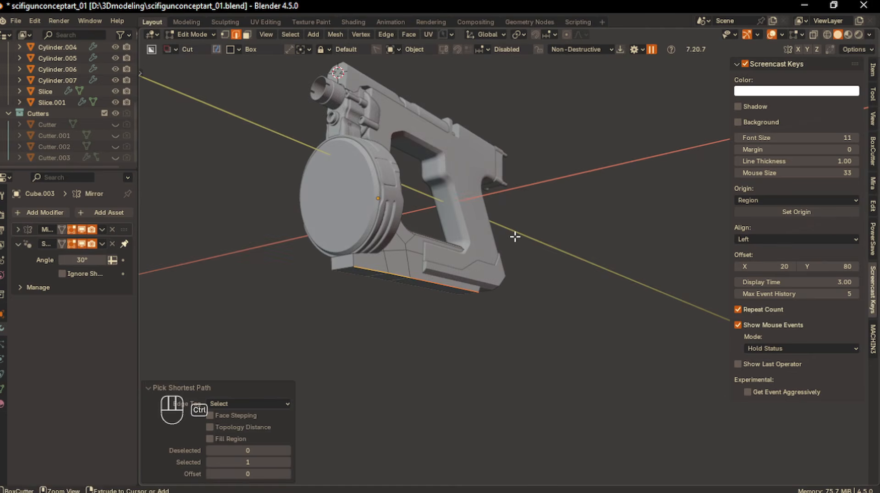
pyautogui.hotkey('ctrl', 'b')
pyautogui.click(518, 230)
pyautogui.press('Tab')
# - Inspect the lower frame's chamfered bottom edge from the side and from below at the rear
pyautogui.press('KP_1')
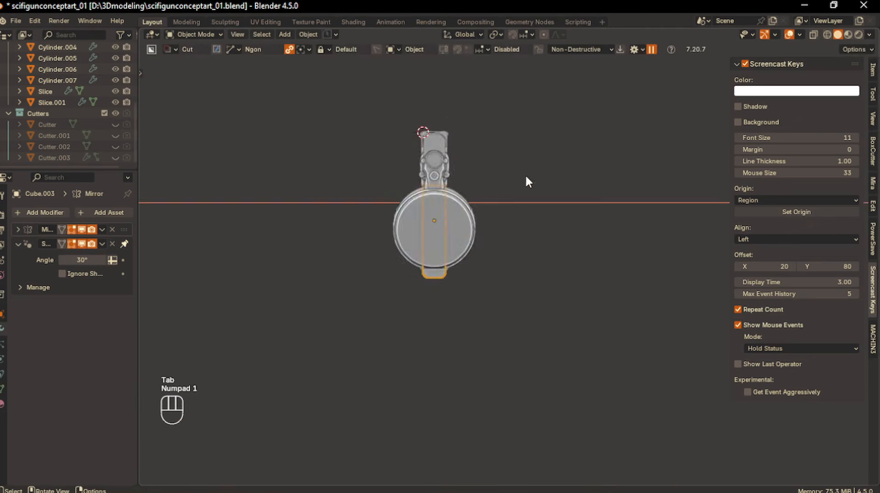
pyautogui.press('KP_3')
pyautogui.scroll(2, 504, 293)
pyautogui.keyDown('shift'); pyautogui.moveTo(504, 268); pyautogui.dragTo(520, 296, button='middle'); pyautogui.keyUp('shift')
pyautogui.scroll(1, 517, 263)
pyautogui.keyDown('shift'); pyautogui.moveTo(517, 263); pyautogui.dragTo(520, 284, button='middle'); pyautogui.keyUp('shift')
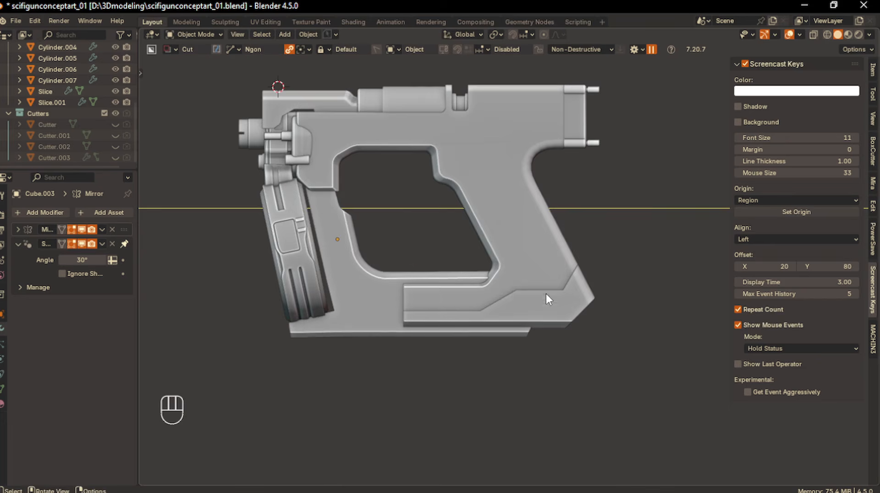
pyautogui.press('Tab')
pyautogui.moveTo(583, 317); pyautogui.dragTo(447, 200, button='middle')
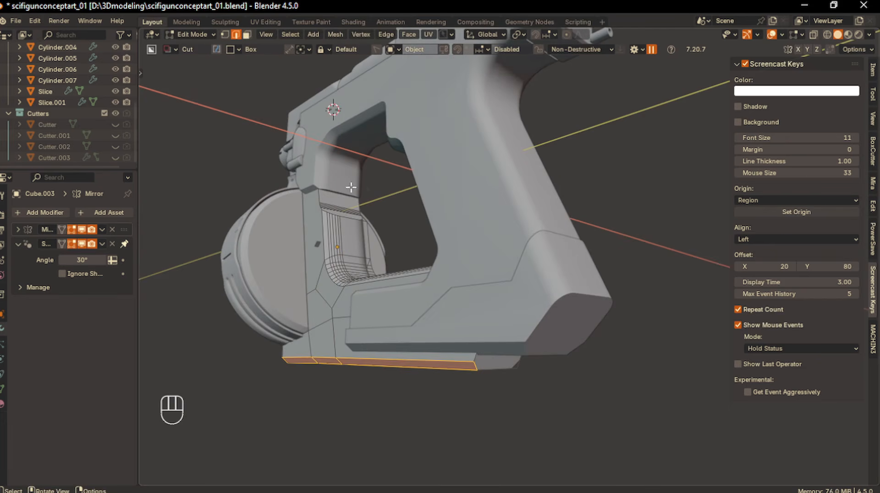
pyautogui.press('Tab')
# - Bevel the two long lower edges of the grip-base object Slice about 0.06 m wide with 4 segments
pyautogui.click(506, 220)
pyautogui.press('Tab')
pyautogui.click(514, 298)
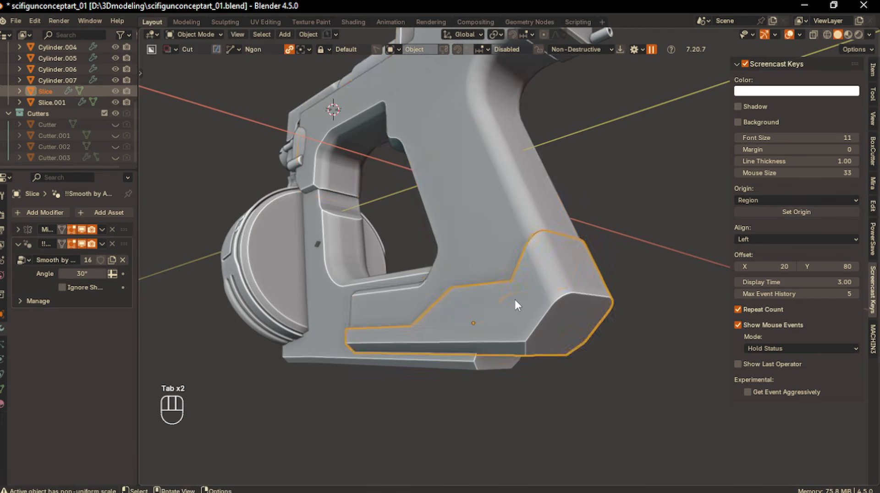
pyautogui.press('Tab')
pyautogui.click(500, 343)
pyautogui.moveTo(501, 343); pyautogui.dragTo(548, 347, button='middle')
pyautogui.keyDown('shift'); pyautogui.click(505, 336); pyautogui.keyUp('shift')
pyautogui.hotkey('ctrl', 'b')
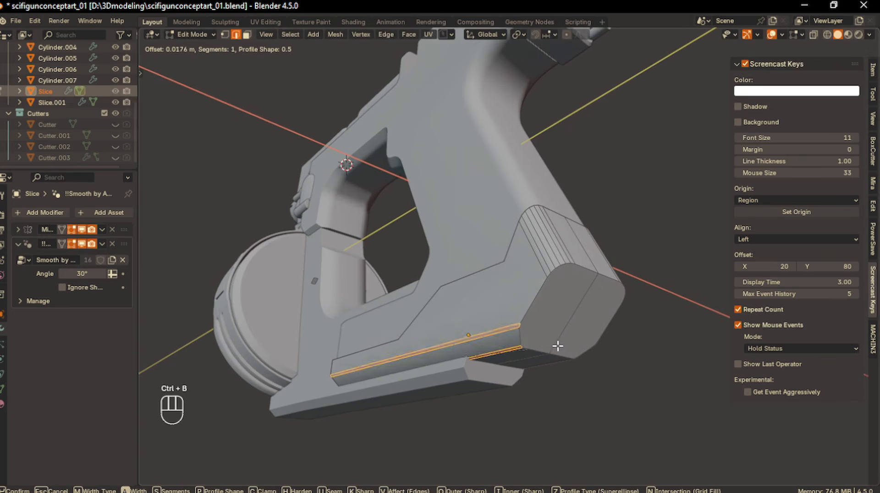
pyautogui.scroll(1, 559, 344)
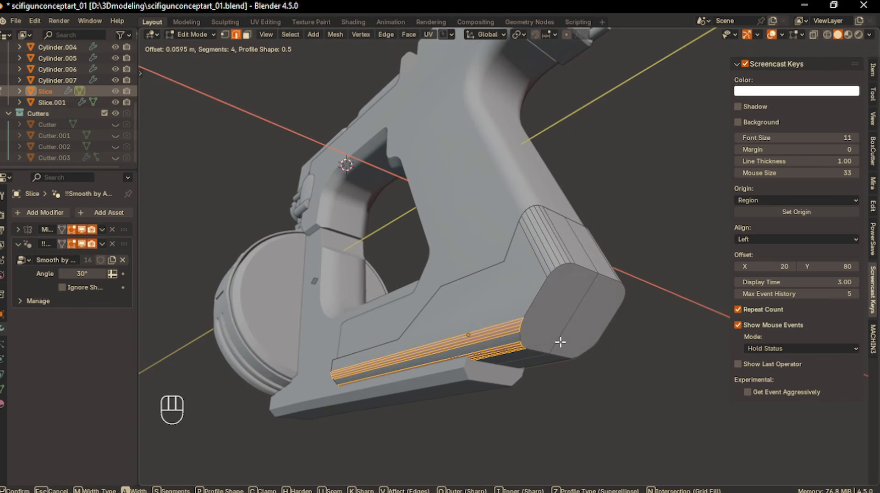
pyautogui.click(561, 342)
pyautogui.press('Tab')
pyautogui.rightClick(529, 320)
# - Isolate the Slice object, bevel the three corner edges of its stepped upper profile 0.0675 m with 4 segments, and leave isolation
pyautogui.press('KP_1')
pyautogui.press('KP_3')
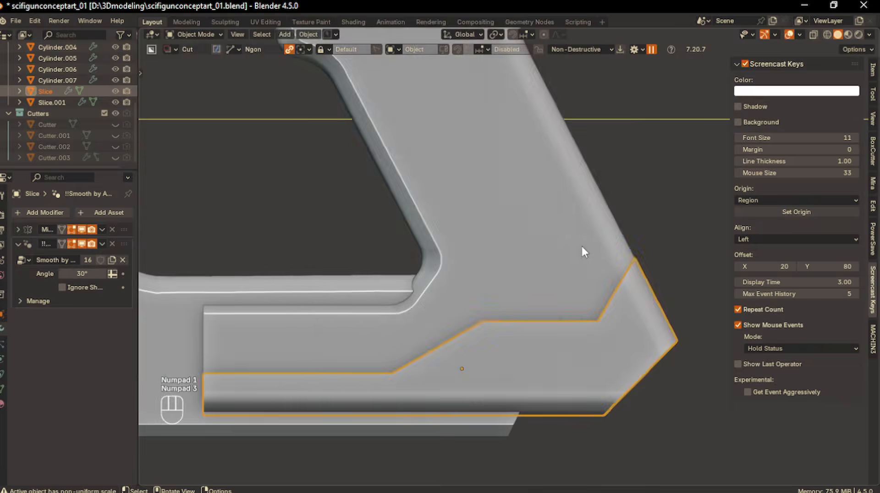
pyautogui.scroll(-6, 640, 305)
pyautogui.press('Tab')
pyautogui.press('/')
pyautogui.moveTo(497, 231); pyautogui.dragTo(491, 283, button='middle')
pyautogui.click(500, 266)
pyautogui.click(481, 267)
pyautogui.keyDown('shift'); pyautogui.click(631, 240); pyautogui.keyUp('shift')
pyautogui.hotkey('ctrl', 'b')
pyautogui.click(677, 299)
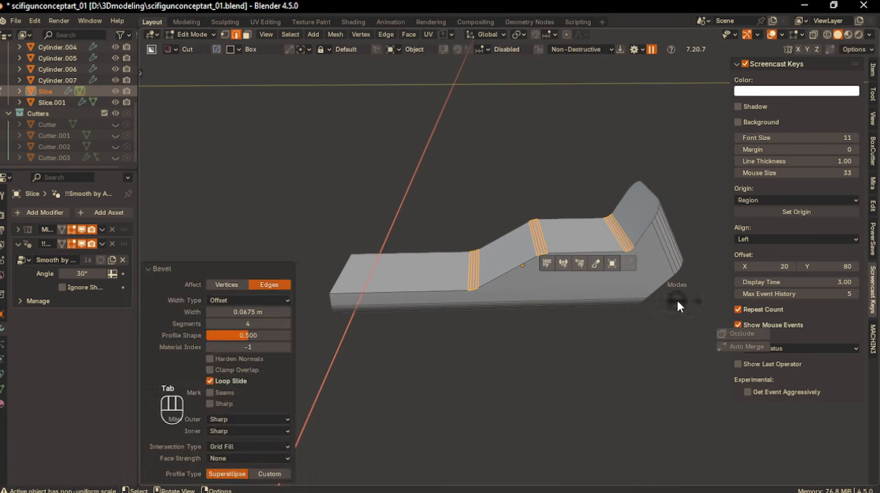
pyautogui.press('Tab')
pyautogui.press('/')
pyautogui.scroll(4, 560, 318)
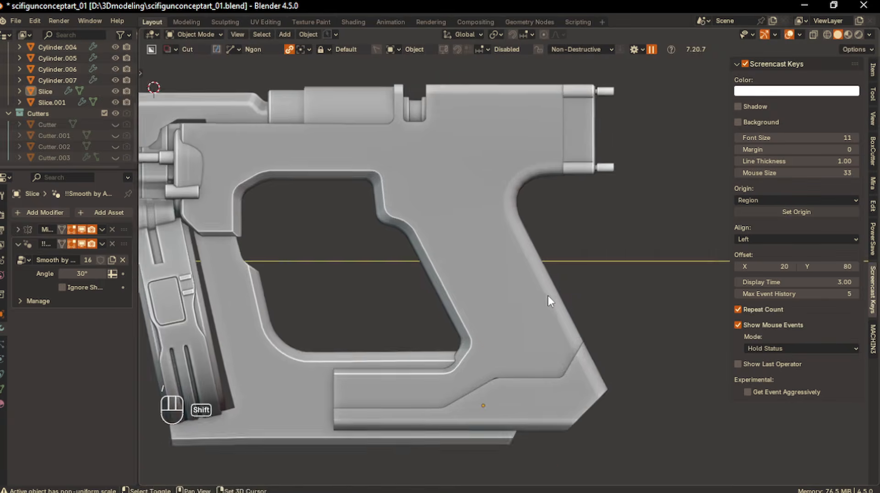
# - Isolate the main frame object Slice.001, bevel the corner edge at its lower rear grip end, and leave isolation
pyautogui.click(521, 353)
pyautogui.press('Tab')
pyautogui.press('/')
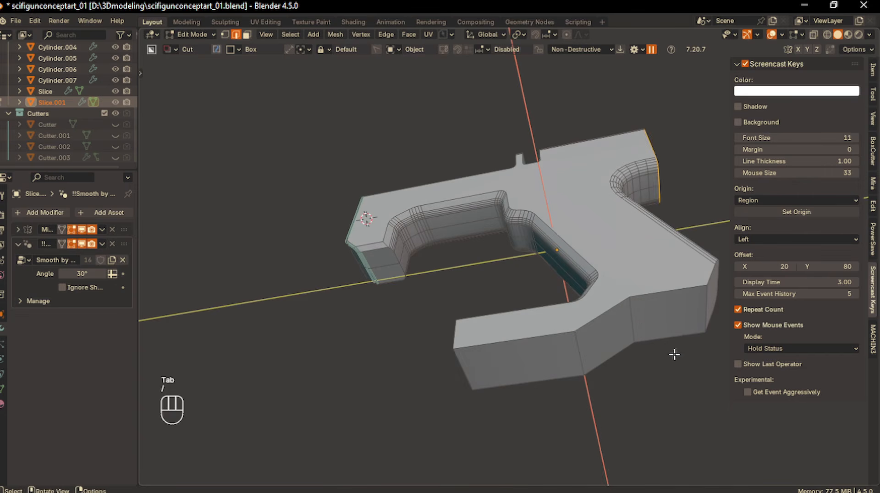
pyautogui.keyDown('shift'); pyautogui.click(704, 306); pyautogui.keyUp('shift')
pyautogui.hotkey('ctrl', 'b')
pyautogui.click(705, 306)
pyautogui.press('Tab')
pyautogui.press('/')
# - Slice a polygon panel with beveled corners out of the rear half of Slice.001's grip, drawn in the side view
pyautogui.press('KP_1')
pyautogui.press('KP_3')
pyautogui.press('KP_1')
pyautogui.click(518, 263)
pyautogui.moveTo(518, 263); pyautogui.dragTo(547, 303, button='middle')
pyautogui.press('KP_3')
pyautogui.press('d')
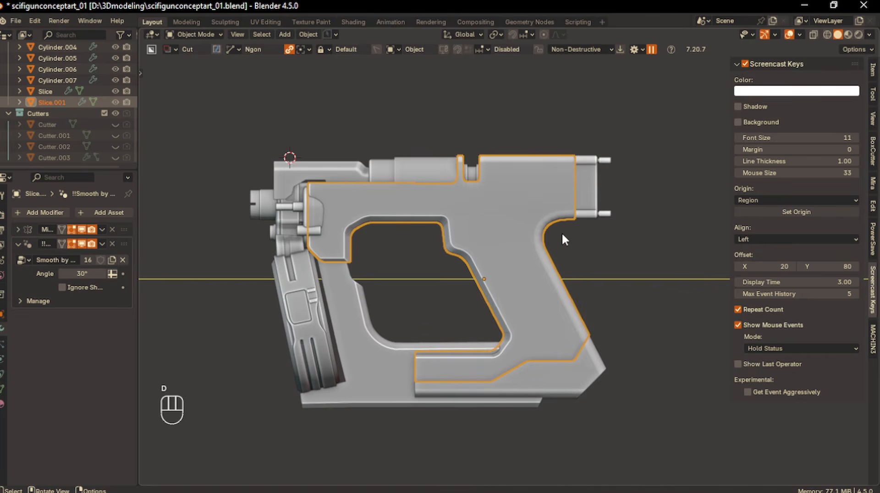
pyautogui.moveTo(543, 239); pyautogui.dragTo(500, 257)
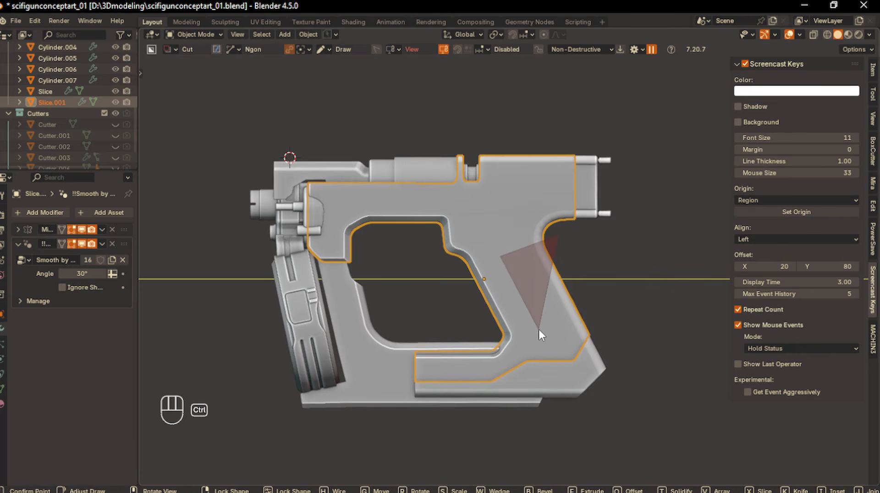
pyautogui.click(544, 349)
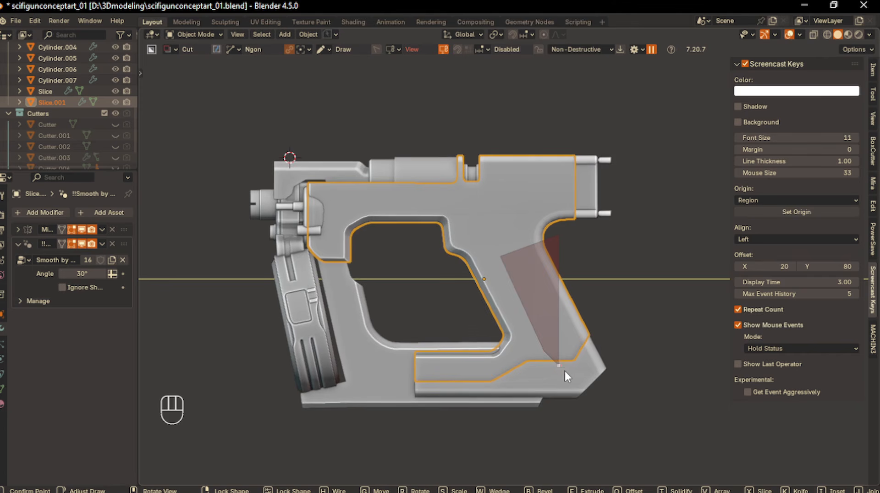
pyautogui.click(565, 370)
pyautogui.press('b')
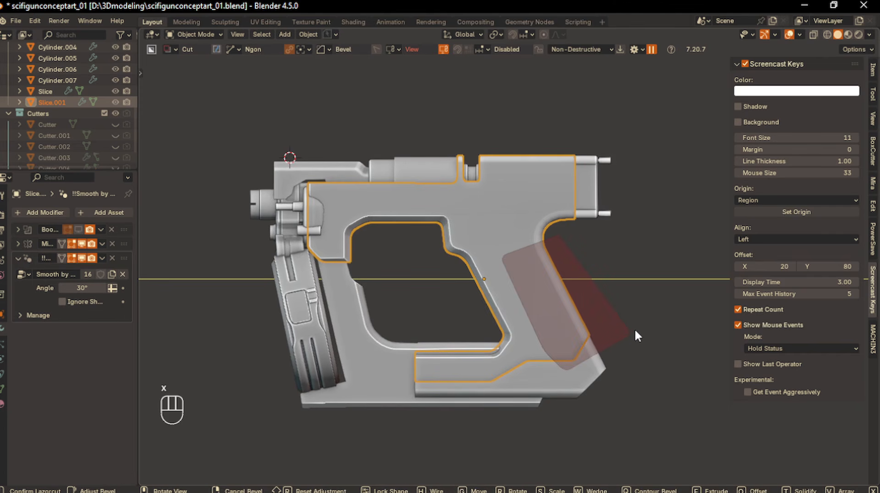
pyautogui.press('x')
pyautogui.press('Return')
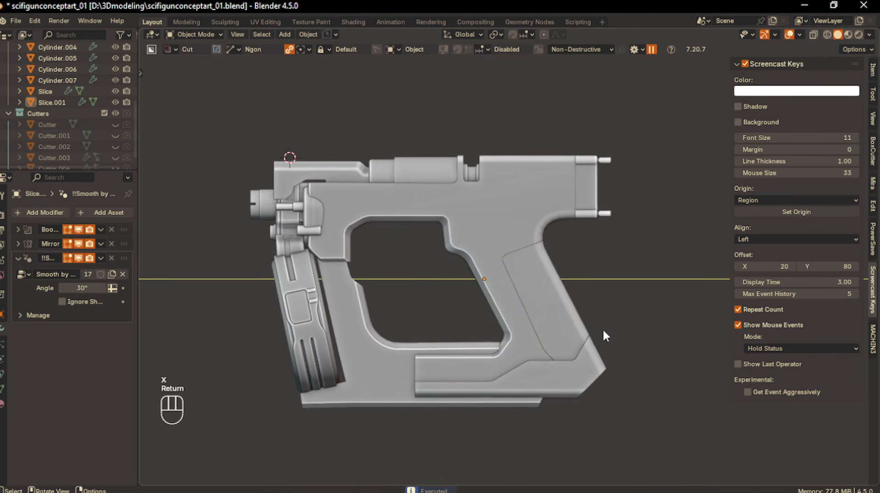
# - Add a Bevel modifier to the sliced grip panel and set its amount to 0.014 m
pyautogui.click(544, 326)
pyautogui.click(62, 211)
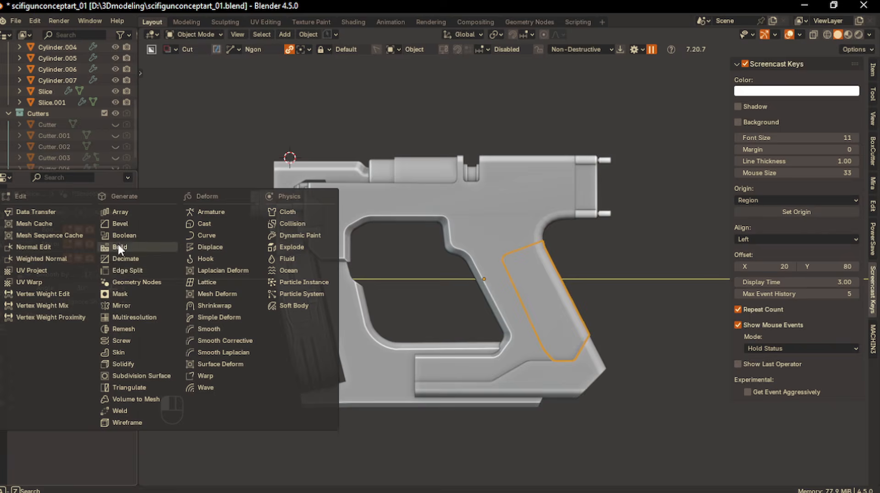
pyautogui.click(120, 224)
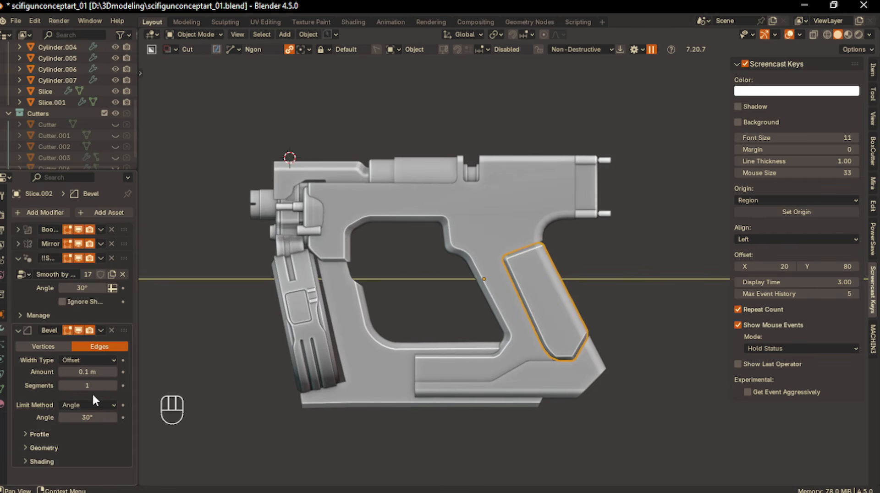
pyautogui.keyDown('shift'); pyautogui.moveTo(87, 371); pyautogui.dragTo(73, 372); pyautogui.keyUp('shift')
pyautogui.click(243, 370)
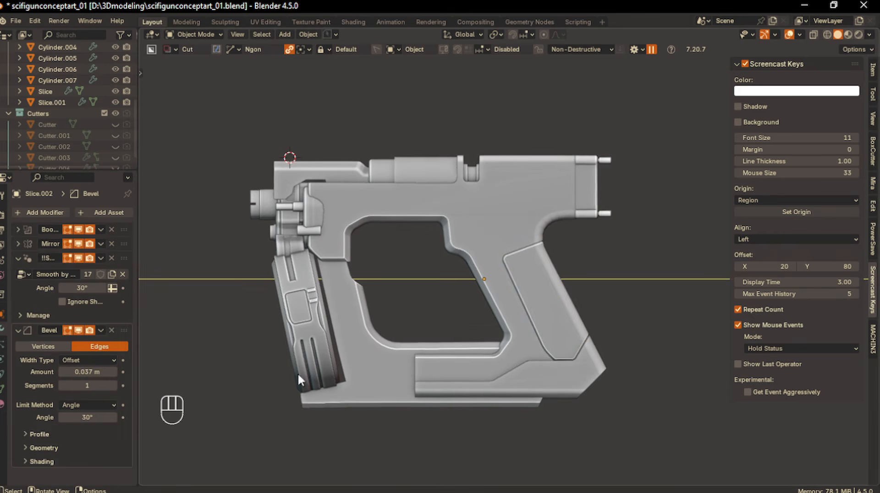
pyautogui.scroll(5, 490, 368)
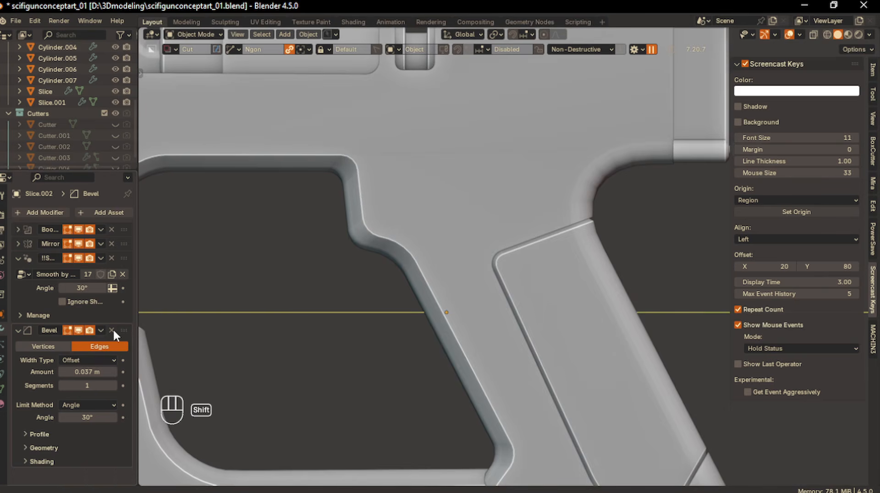
pyautogui.keyDown('shift'); pyautogui.moveTo(87, 372); pyautogui.dragTo(80, 371); pyautogui.keyUp('shift')
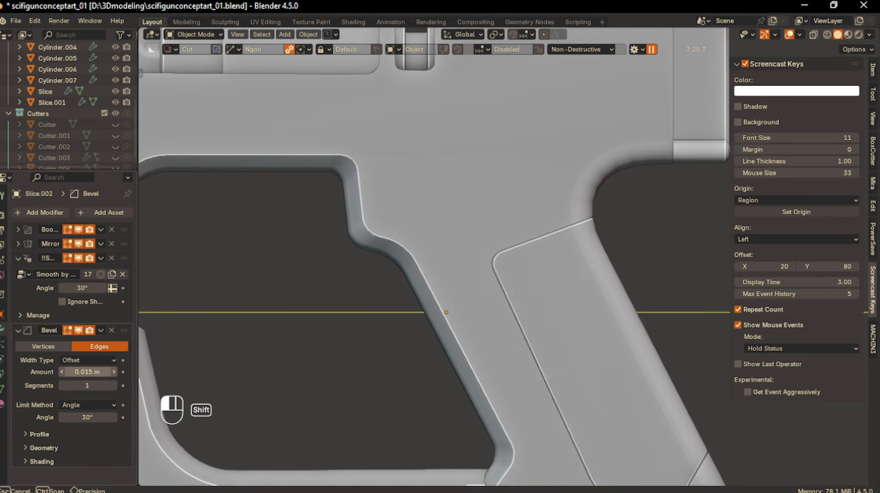
pyautogui.scroll(-5, 301, 365)
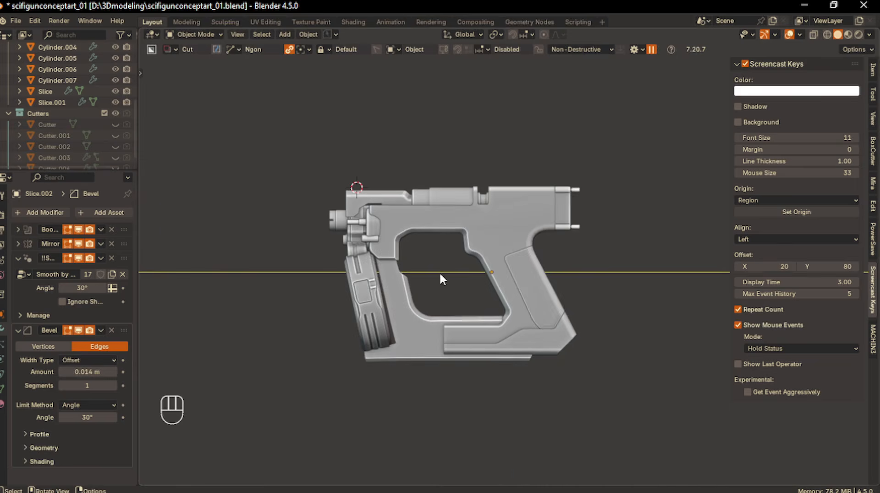
# - Isolate the drum core Cylinder.004 and inset its flat rear face 0.121 m
pyautogui.moveTo(523, 279); pyautogui.dragTo(550, 311, button='middle')
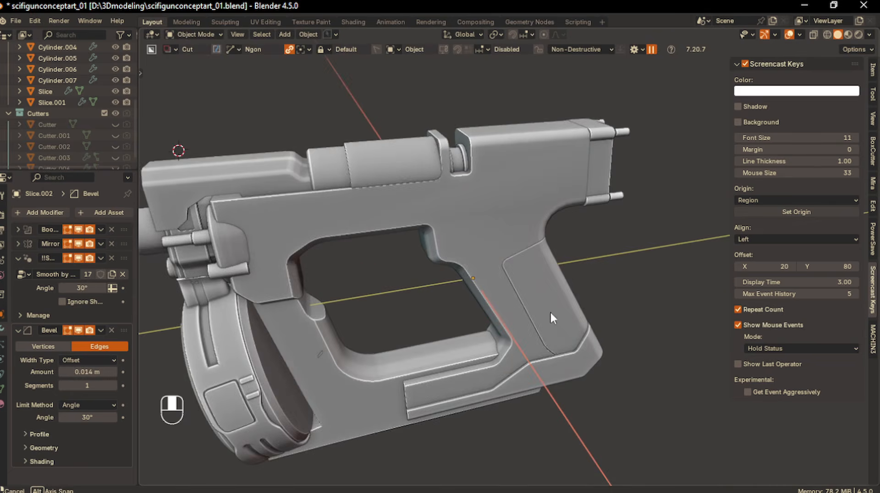
pyautogui.press('KP_1')
pyautogui.press('KP_3')
pyautogui.press('Tab')
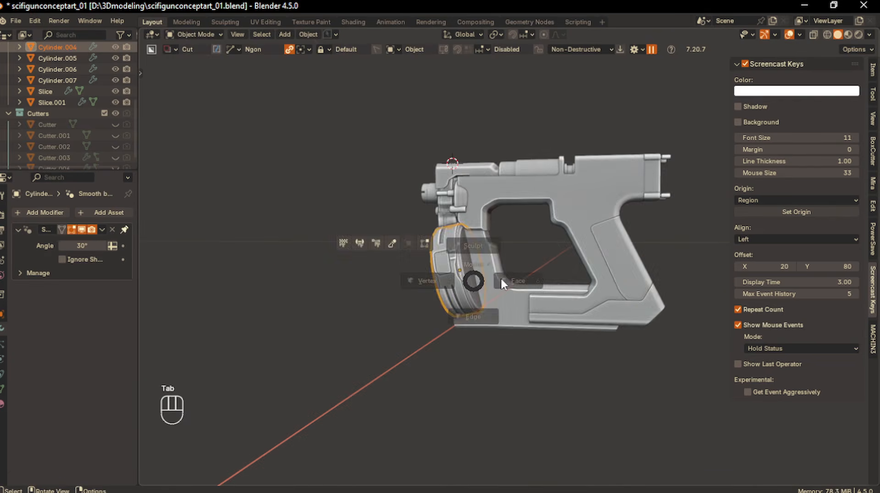
pyautogui.click(512, 278)
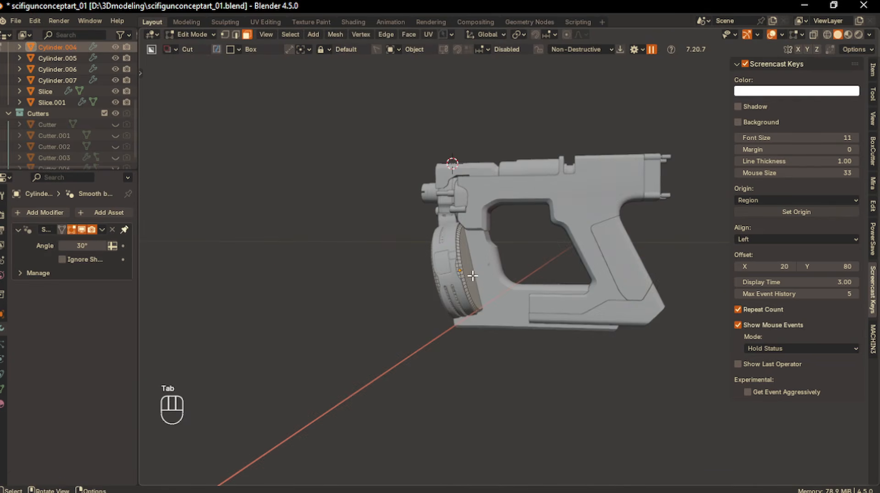
pyautogui.moveTo(514, 276); pyautogui.dragTo(495, 281, button='middle')
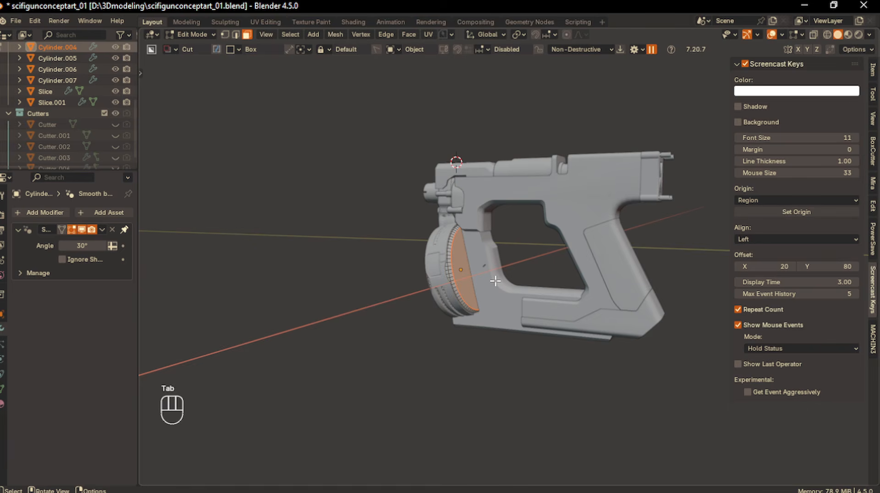
pyautogui.press('KP_Divide')
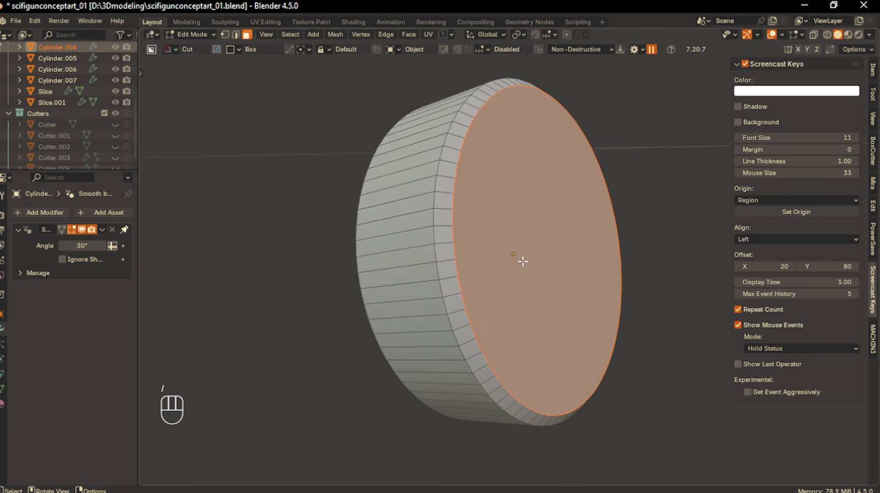
pyautogui.keyDown('shift'); pyautogui.moveTo(521, 257); pyautogui.dragTo(477, 272, button='middle'); pyautogui.keyUp('shift')
pyautogui.press('i')
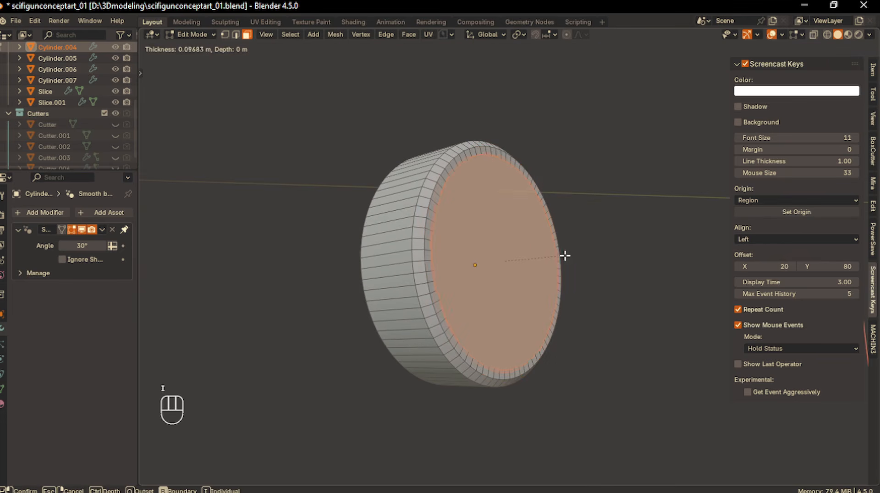
pyautogui.click(564, 256)
# - Extrude the inset rear face 0.0486 m along its normals and bevel it about 0.04 m
pyautogui.hotkey('alt', 'e')
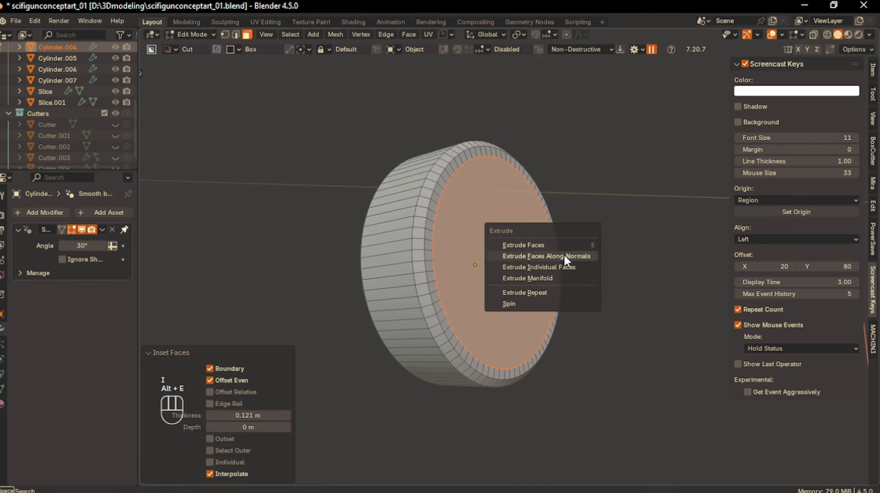
pyautogui.click(563, 254)
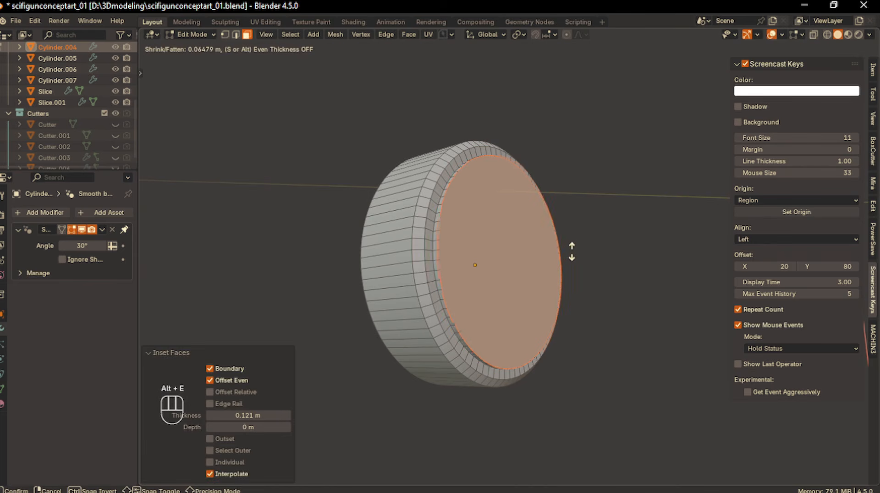
pyautogui.click(572, 256)
pyautogui.hotkey('ctrl', 'b')
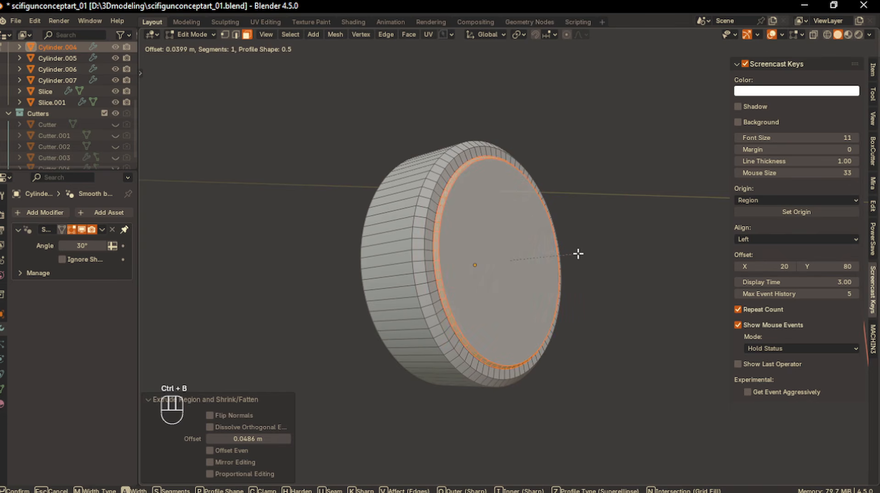
pyautogui.click(577, 255)
pyautogui.press('Tab')
# - Draw a small 32-sided circular cutter at the centre of the drum core's rear face and set its depth
pyautogui.click(534, 223)
pyautogui.moveTo(532, 229); pyautogui.dragTo(491, 281, button='middle')
pyautogui.press('KP_1')
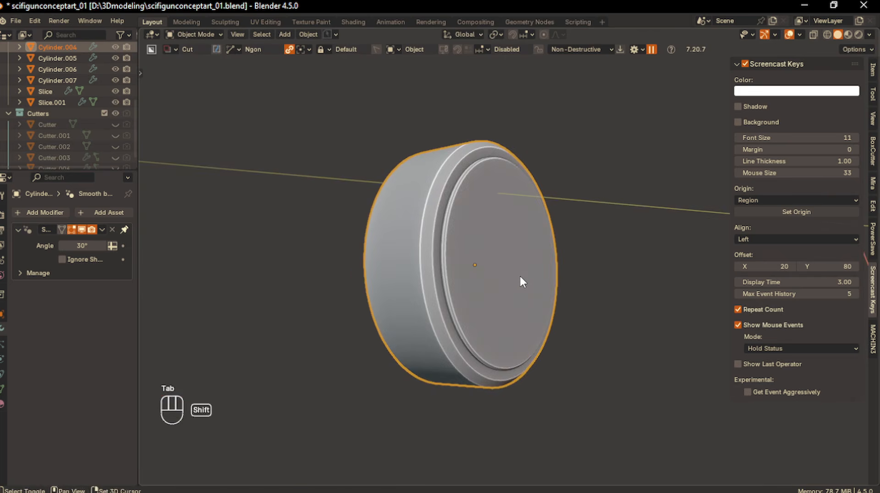
pyautogui.press('KP_3')
pyautogui.press('ctrl+KP_1')
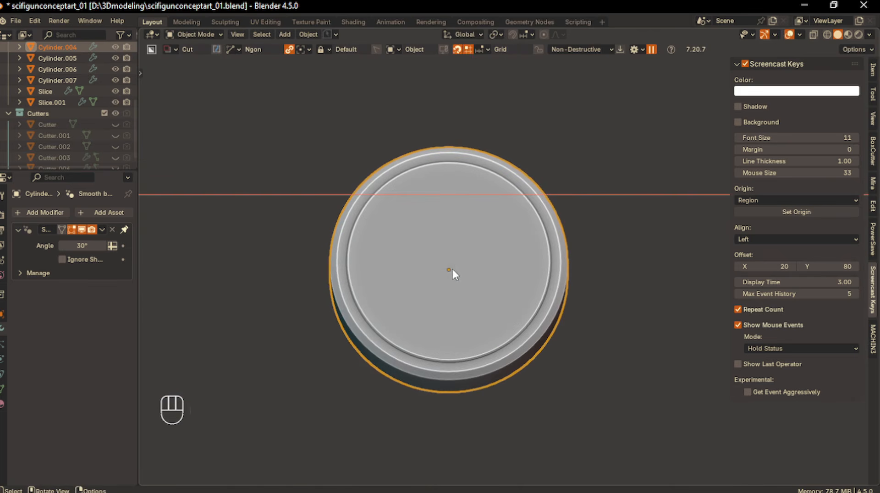
pyautogui.press('d')
pyautogui.click(469, 211)
pyautogui.moveTo(449, 268)
pyautogui.keyDown('ctrl'); pyautogui.mouseDown()
pyautogui.moveTo(465, 274)
pyautogui.moveTo(455, 263)
pyautogui.mouseUp(); pyautogui.keyUp('ctrl')
pyautogui.press('Tab')
pyautogui.moveTo(455, 262); pyautogui.dragTo(503, 280, button='middle')
pyautogui.press('e')
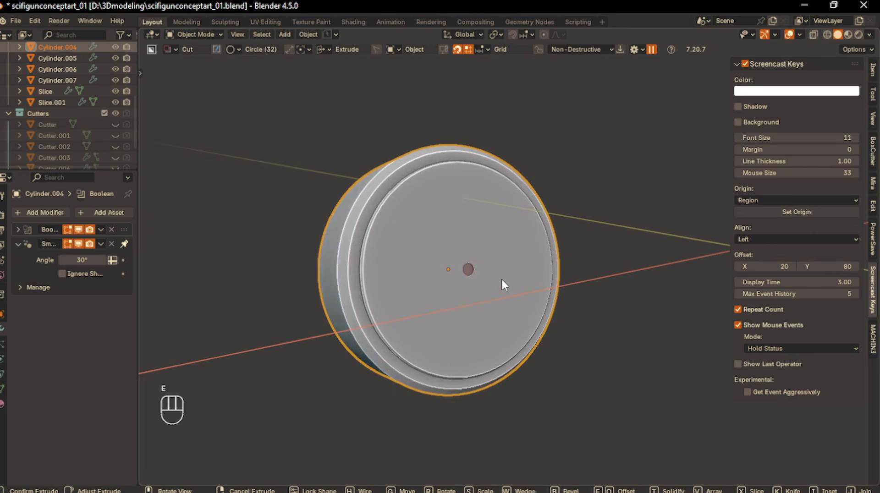
# - Array the round cutter radially into seven holes near the rim of the rear face and apply the cut
pyautogui.press('v')
pyautogui.press('v')
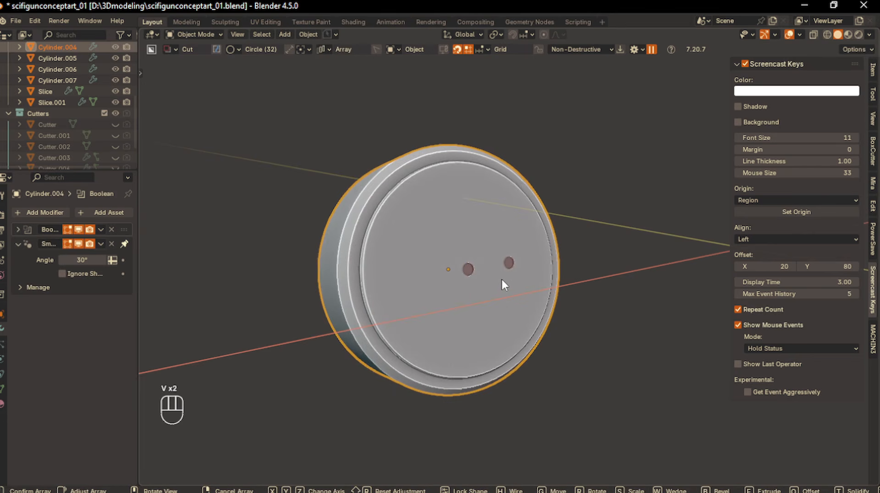
pyautogui.scroll(5, 546, 296)
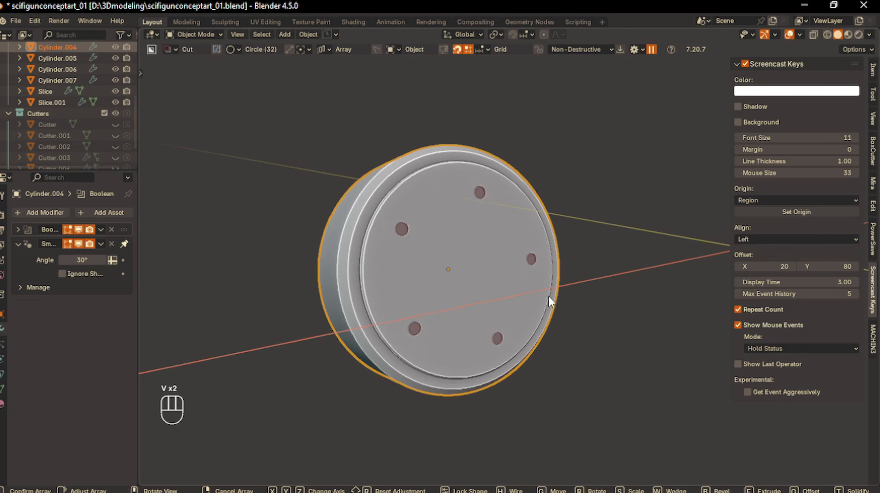
pyautogui.scroll(2, 551, 299)
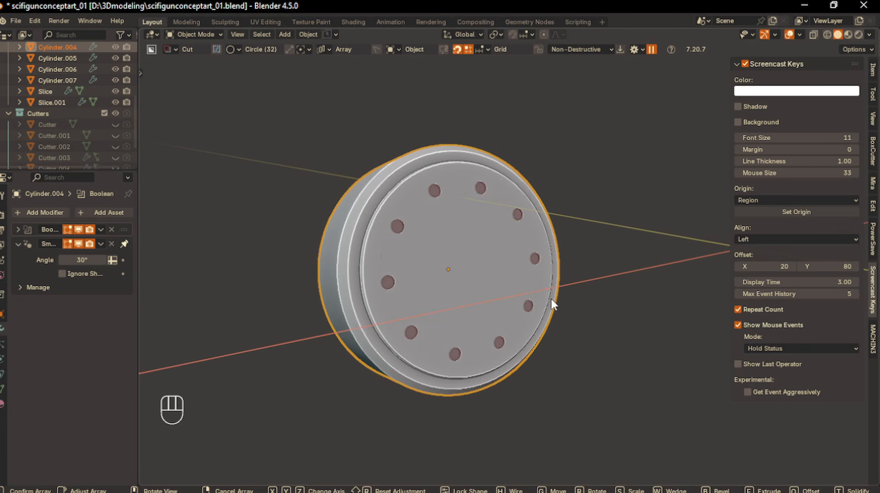
pyautogui.scroll(-3, 551, 299)
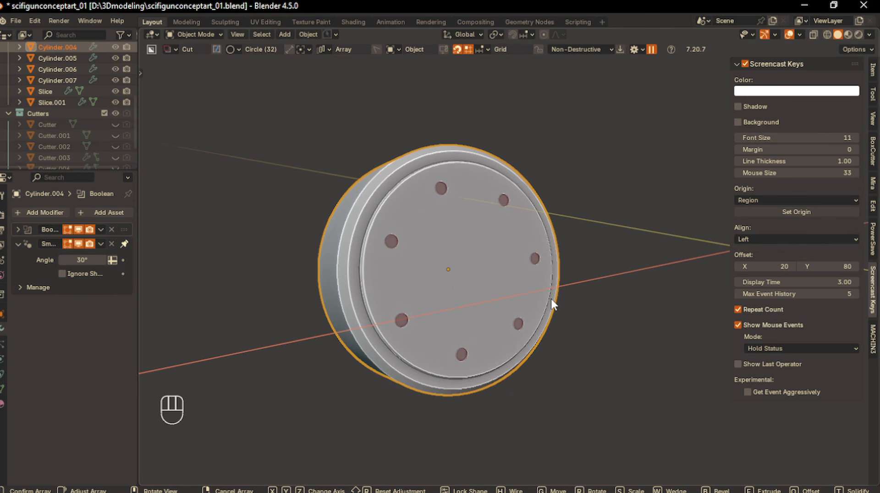
pyautogui.press('Return')
# - Leave isolation and inset the front round face of Cylinder.004 0.3041 m
pyautogui.scroll(-3, 439, 290)
pyautogui.moveTo(439, 290); pyautogui.dragTo(508, 255, button='middle')
pyautogui.press('/')
pyautogui.click(393, 319)
pyautogui.click(444, 243)
pyautogui.click(442, 258)
pyautogui.press('Tab')
pyautogui.scroll(2, 486, 257)
pyautogui.keyDown('shift'); pyautogui.moveTo(508, 255); pyautogui.dragTo(614, 226, button='middle'); pyautogui.keyUp('shift')
pyautogui.press('Tab')
pyautogui.click(510, 263)
pyautogui.scroll(2, 518, 259)
pyautogui.keyDown('shift'); pyautogui.moveTo(614, 226); pyautogui.dragTo(603, 243, button='middle'); pyautogui.keyUp('shift')
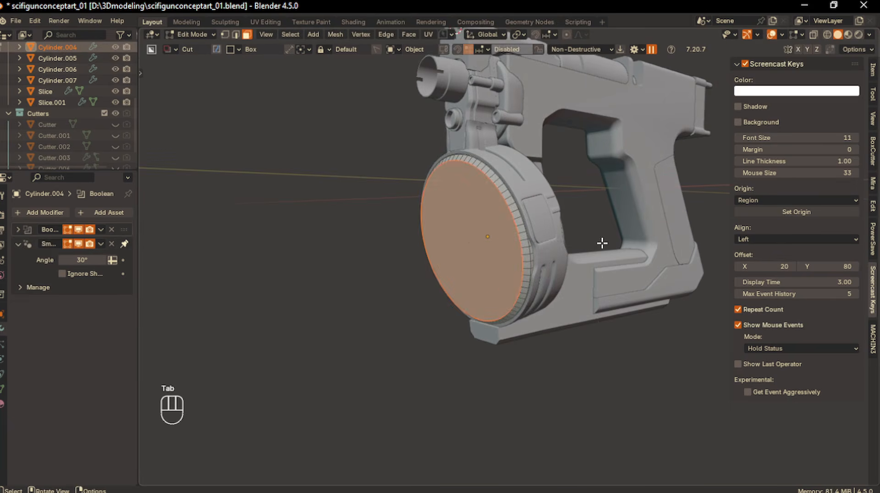
pyautogui.press('i')
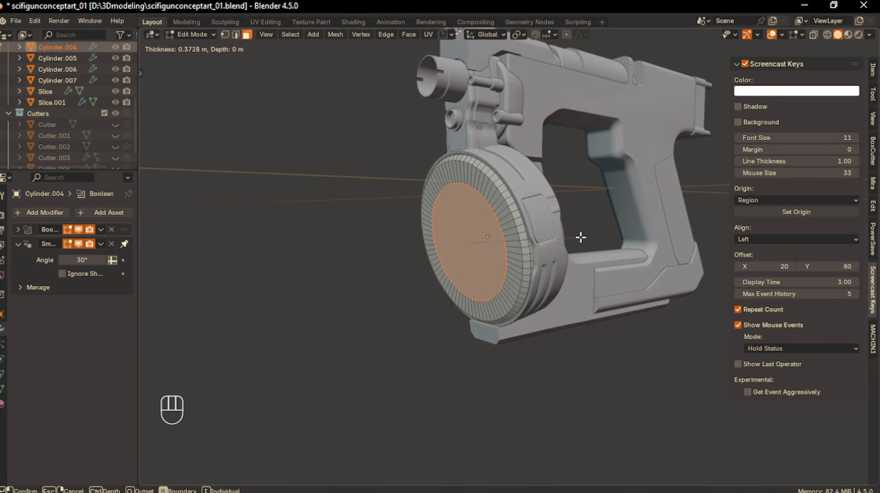
pyautogui.click(582, 238)
# - Extrude the inset front face outward 0.0778 m and bevel it about 0.07 m
pyautogui.press('e')
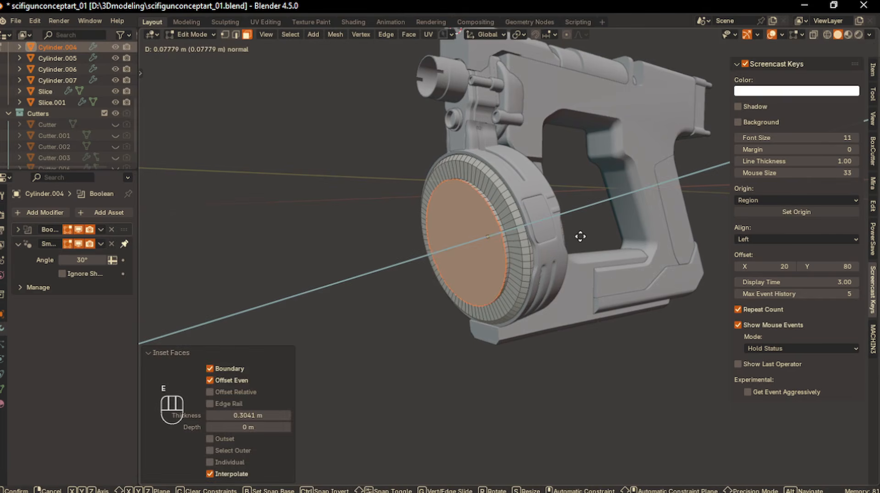
pyautogui.click(581, 236)
pyautogui.scroll(3, 535, 251)
pyautogui.hotkey('ctrl', 'b')
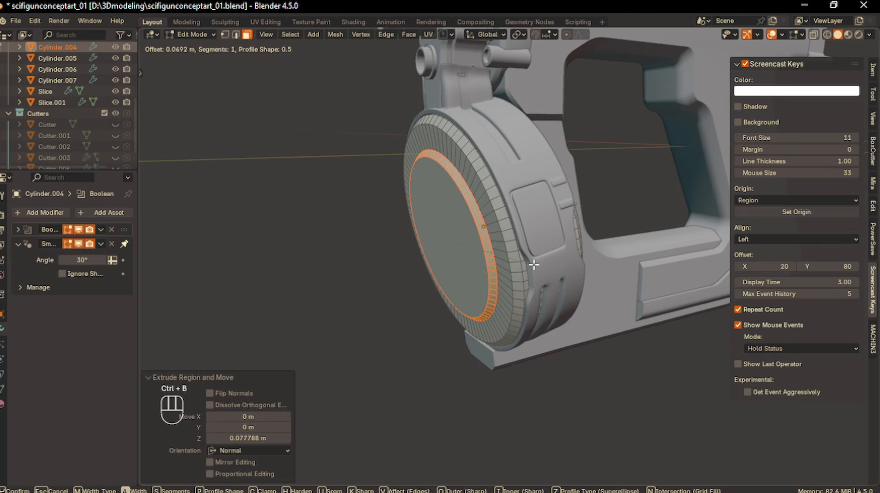
pyautogui.click(532, 264)
# - Inset the drum's raised front disc 0.523 m and extrude the resulting centre face inward 0.0672 m
pyautogui.keyDown('shift'); pyautogui.moveTo(491, 264); pyautogui.dragTo(549, 265, button='middle'); pyautogui.keyUp('shift')
pyautogui.click(487, 263)
pyautogui.press('i')
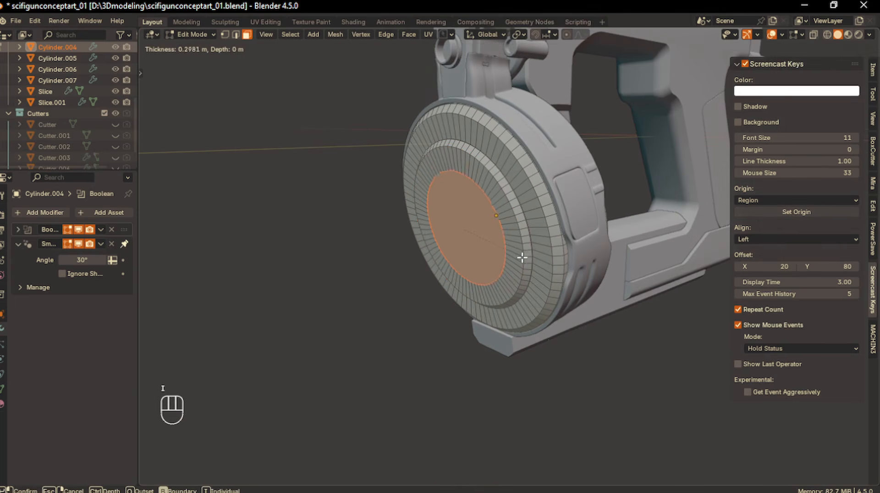
pyautogui.click(510, 252)
pyautogui.press('e')
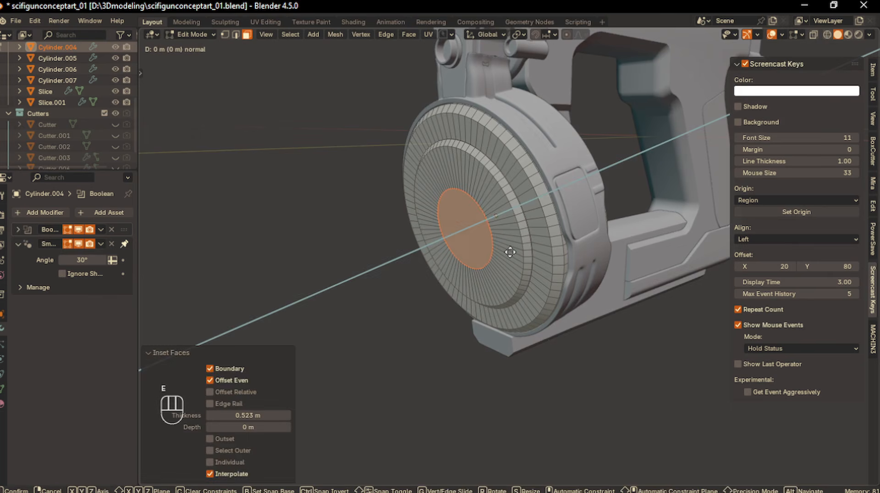
pyautogui.click(531, 251)
# - Inset the recessed centre face of the drum 0.032 m and extrude it outward 0.1453 m
pyautogui.press('i')
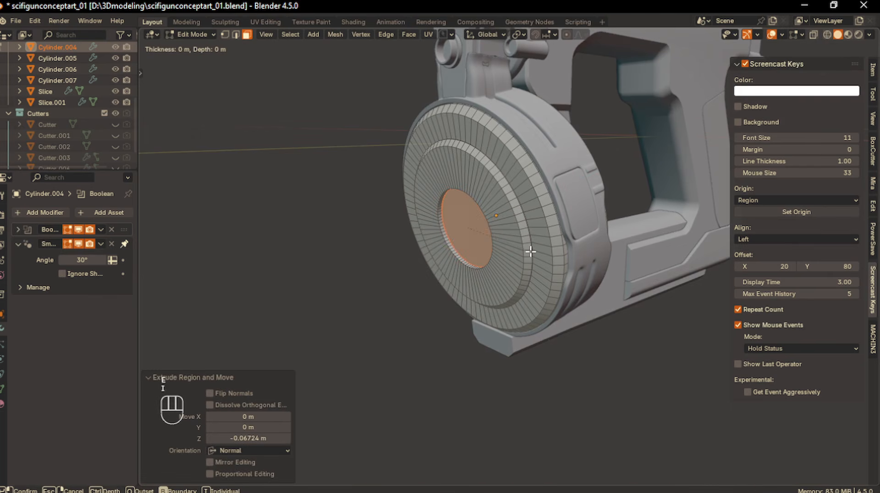
pyautogui.click(529, 250)
pyautogui.press('e')
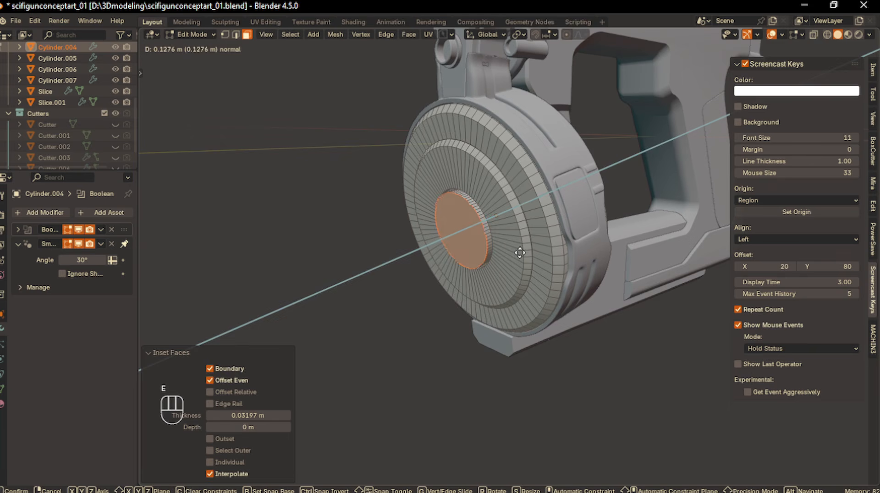
pyautogui.click(519, 253)
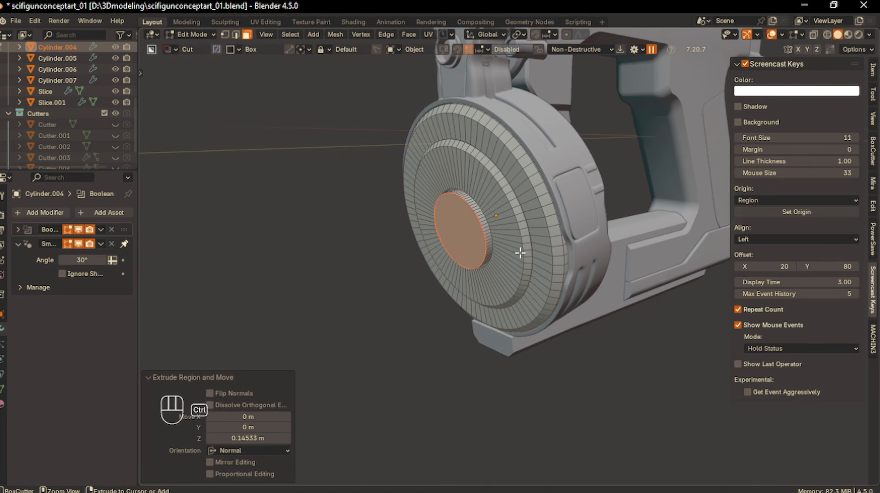
# - Bevel the rim of the raised centre cap 0.0495 m and return to Object Mode
pyautogui.hotkey('ctrl', 'b')
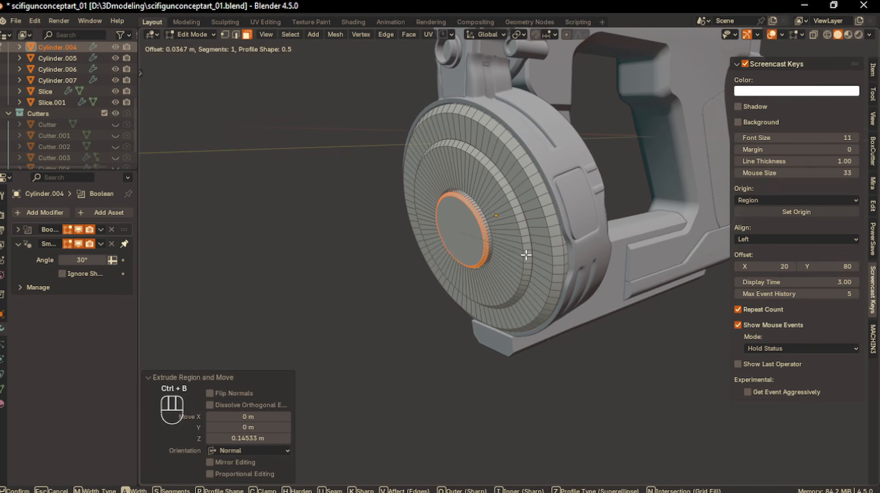
pyautogui.click(528, 255)
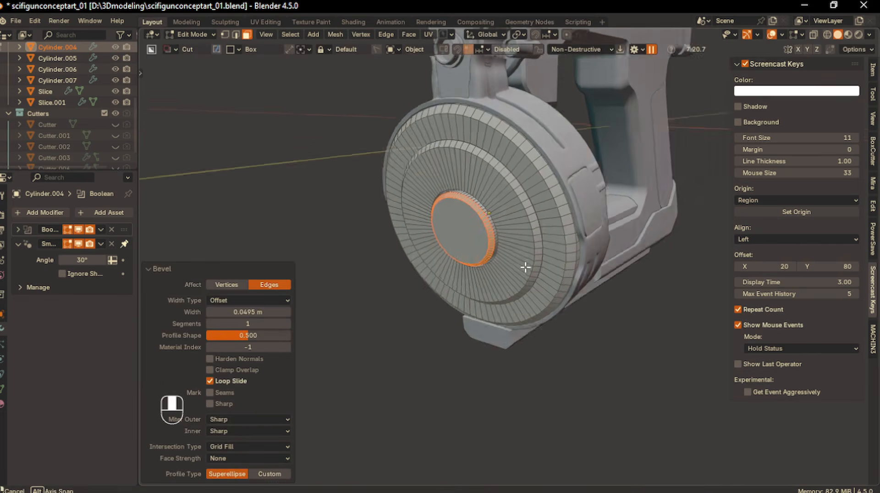
pyautogui.moveTo(504, 269); pyautogui.dragTo(515, 262, button='middle')
pyautogui.press('Tab')
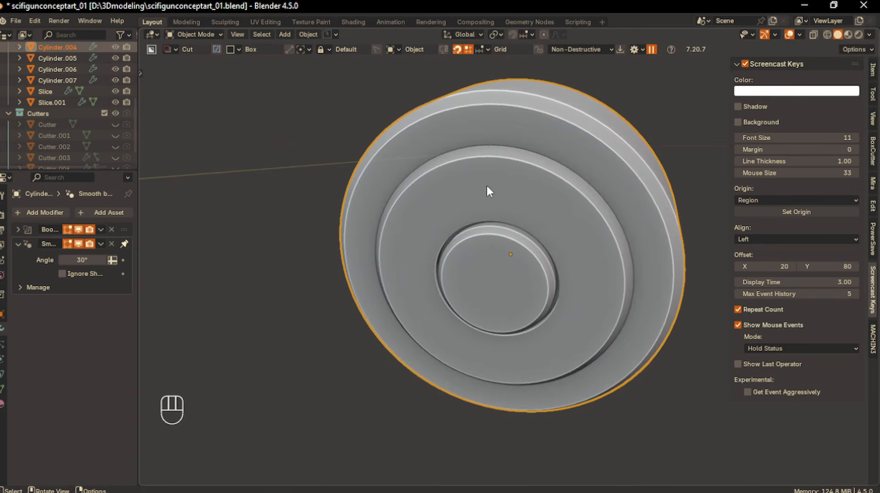
# - Cut a narrow vertical slot with rounded ends into the raised disc above the centre cap
pyautogui.press('d')
pyautogui.moveTo(486, 171); pyautogui.dragTo(497, 209)
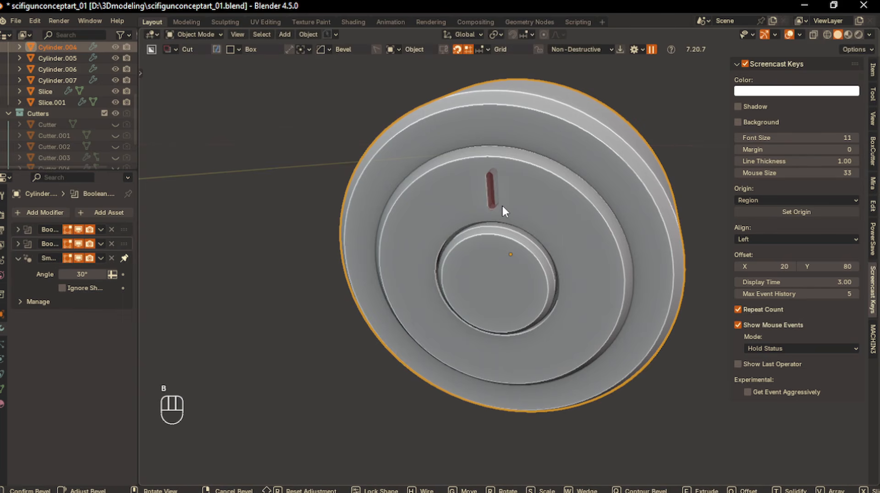
pyautogui.press('Return')
pyautogui.press('Return')
# - Cut a pair of parallel horizontal slots with rounded ends beside the centre cap
pyautogui.moveTo(499, 240); pyautogui.dragTo(522, 259, button='middle')
pyautogui.keyDown('shift'); pyautogui.moveTo(522, 259); pyautogui.dragTo(465, 248, button='middle'); pyautogui.keyUp('shift')
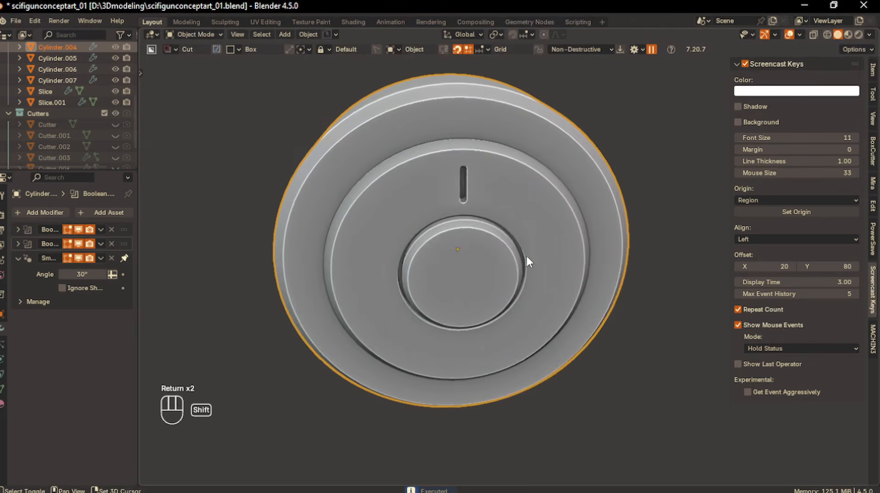
pyautogui.scroll(1, 505, 255)
pyautogui.keyDown('shift'); pyautogui.moveTo(558, 268); pyautogui.dragTo(522, 260, button='middle'); pyautogui.keyUp('shift')
pyautogui.press('d')
pyautogui.click(522, 260)
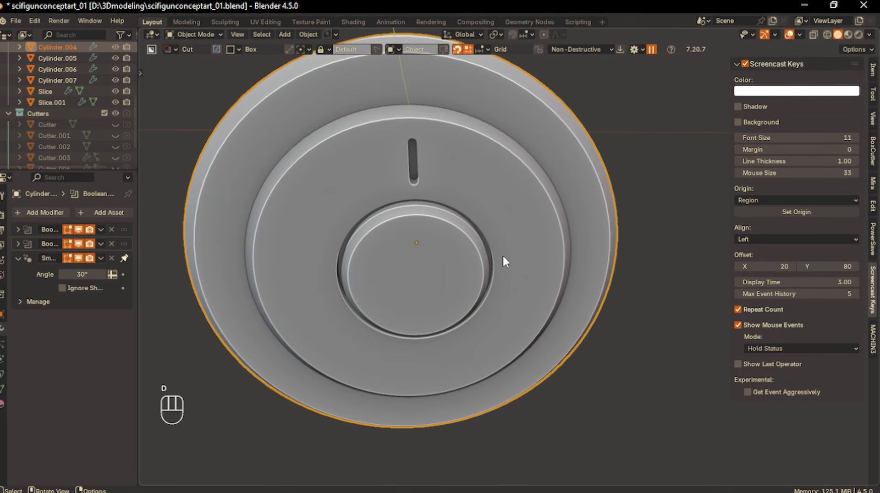
pyautogui.moveTo(503, 258); pyautogui.dragTo(505, 261)
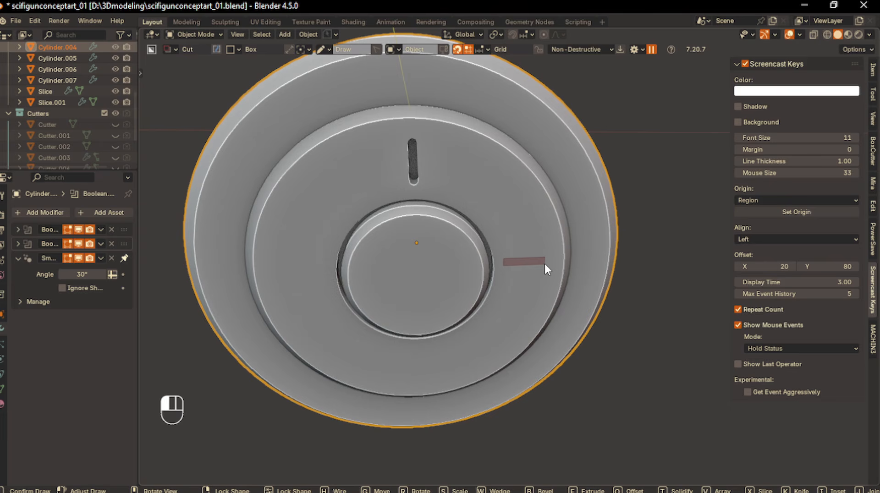
pyautogui.press('b')
pyautogui.press('b')
pyautogui.press('Return')
# - Mirror the slots across both axes of the drum face and leave isolation
pyautogui.moveTo(527, 266); pyautogui.dragTo(433, 278, button='middle')
pyautogui.scroll(-2, 426, 278)
pyautogui.hotkey('alt', 'x')
pyautogui.hotkey('alt', 'x')
pyautogui.moveTo(433, 318)
pyautogui.mouseDown(button='middle')
pyautogui.moveTo(438, 301)
pyautogui.moveTo(289, 312)
pyautogui.moveTo(297, 282)
pyautogui.moveTo(413, 312)
pyautogui.moveTo(320, 308)
pyautogui.moveTo(442, 323)
pyautogui.mouseUp(button='middle')
pyautogui.click(289, 309)
pyautogui.moveTo(445, 255)
pyautogui.mouseDown(button='middle')
pyautogui.moveTo(458, 238)
pyautogui.moveTo(432, 260)
pyautogui.mouseUp(button='middle')
pyautogui.scroll(-10, 433, 265)
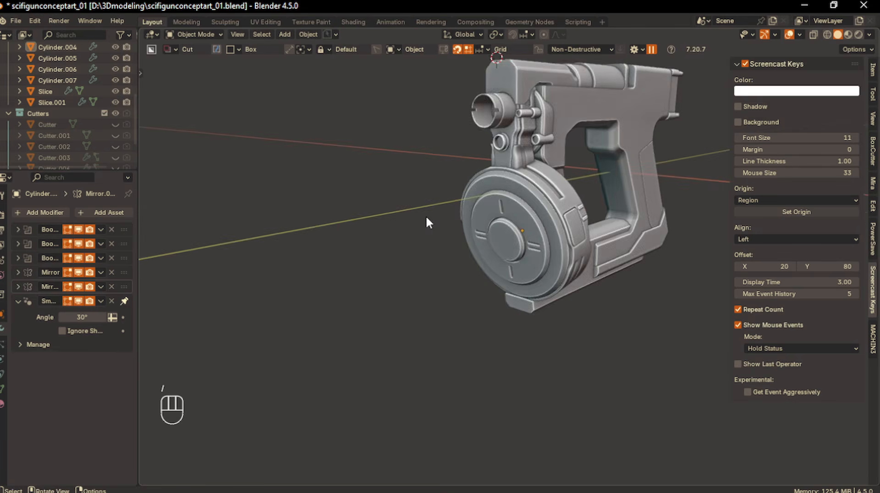
pyautogui.scroll(8, 477, 294)
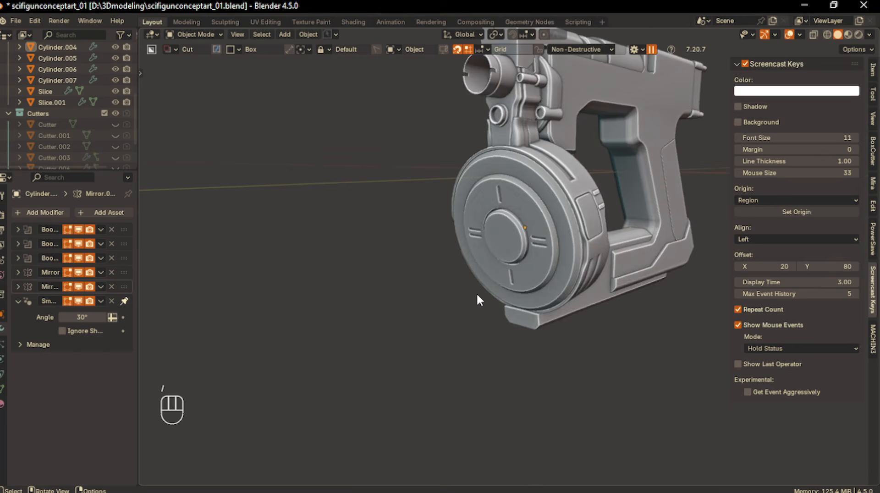
pyautogui.moveTo(488, 220); pyautogui.dragTo(518, 234)
pyautogui.moveTo(571, 252); pyautogui.dragTo(579, 243)
pyautogui.rightClick(579, 243)
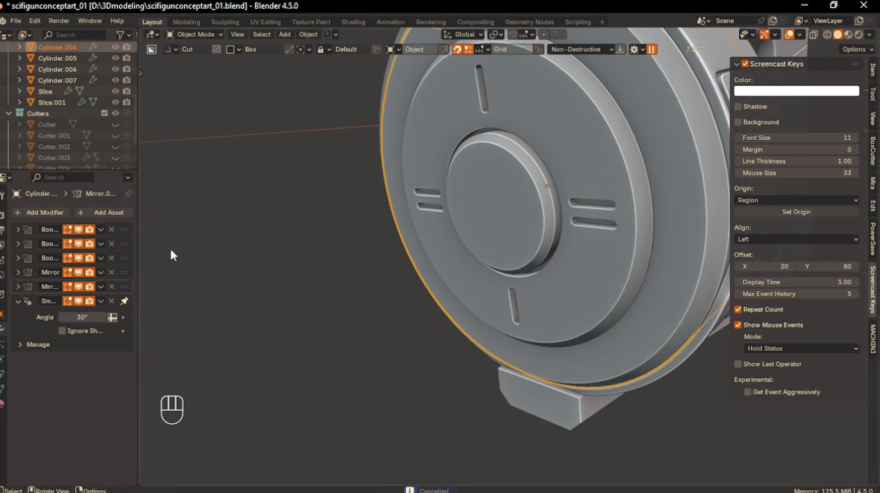
# - Apply the three Boolean modifiers and the first Mirror modifier of Cylinder.004
pyautogui.click(80, 287)
pyautogui.click(80, 287)
pyautogui.hotkey('ctrl', 'a')
pyautogui.hotkey('ctrl', 'z')
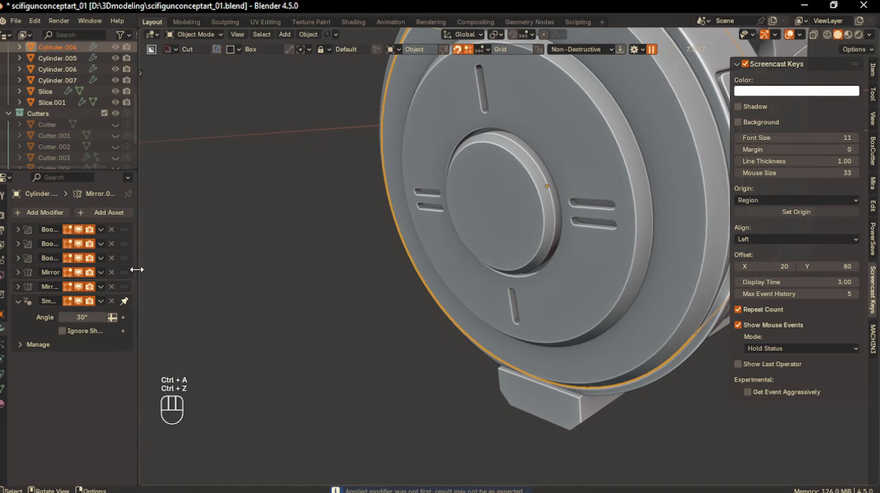
pyautogui.hotkey('ctrl', 'a')
pyautogui.hotkey('ctrl', 'a')
pyautogui.hotkey('ctrl', 'a')
pyautogui.hotkey('ctrl', 'z')
pyautogui.hotkey('ctrl', 'a')
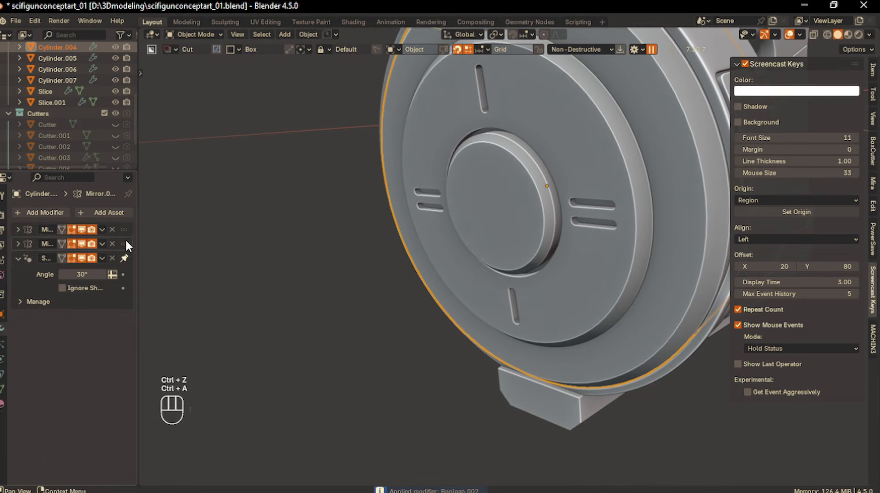
pyautogui.hotkey('ctrl', 'a')
# - Cut a wide horizontal rectangular channel across the drum's centre cap
pyautogui.moveTo(479, 192); pyautogui.dragTo(491, 216)
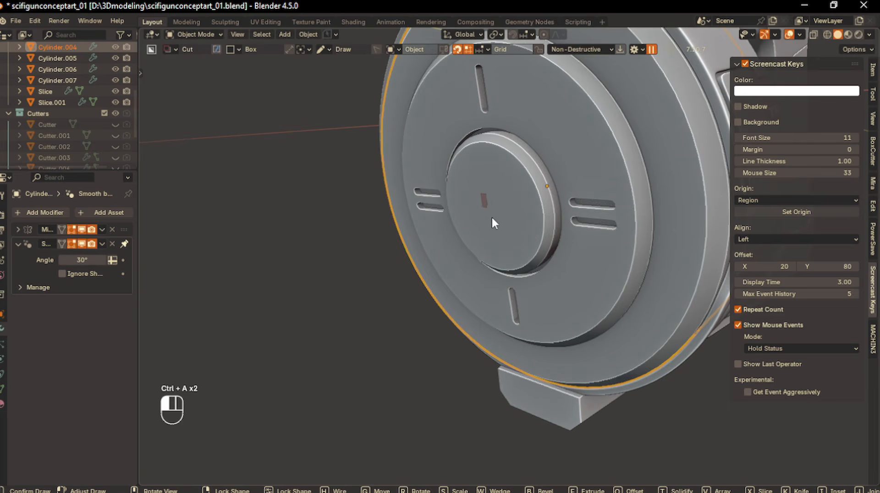
pyautogui.moveTo(570, 243); pyautogui.dragTo(572, 242)
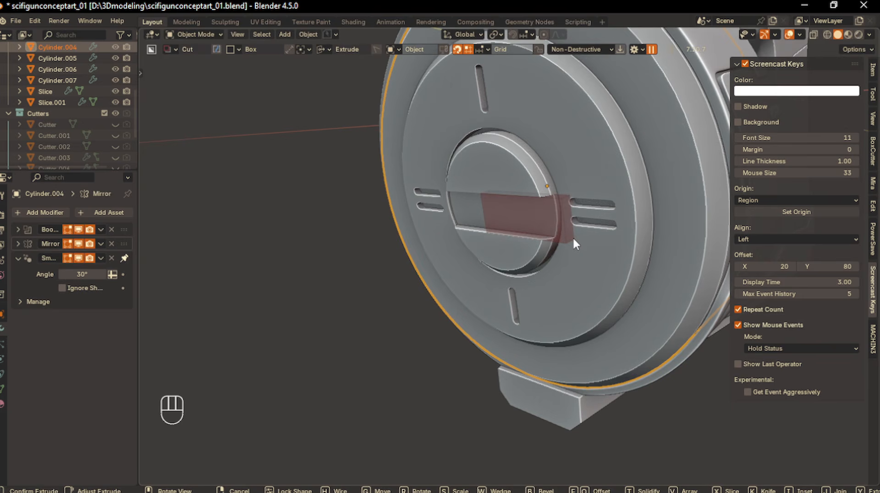
pyautogui.press('Return')
# - Cut a narrow vertical rectangle with rounded corners through the middle of the cap, crossing the channel
pyautogui.moveTo(486, 246); pyautogui.dragTo(497, 273, button='middle')
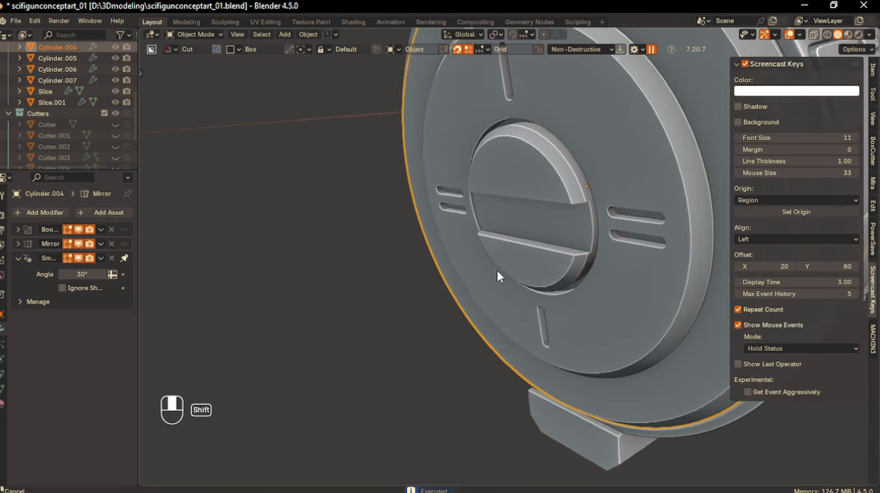
pyautogui.scroll(4, 530, 260)
pyautogui.press('d')
pyautogui.moveTo(499, 137)
pyautogui.mouseDown()
pyautogui.moveTo(530, 247)
pyautogui.moveTo(552, 258)
pyautogui.mouseUp()
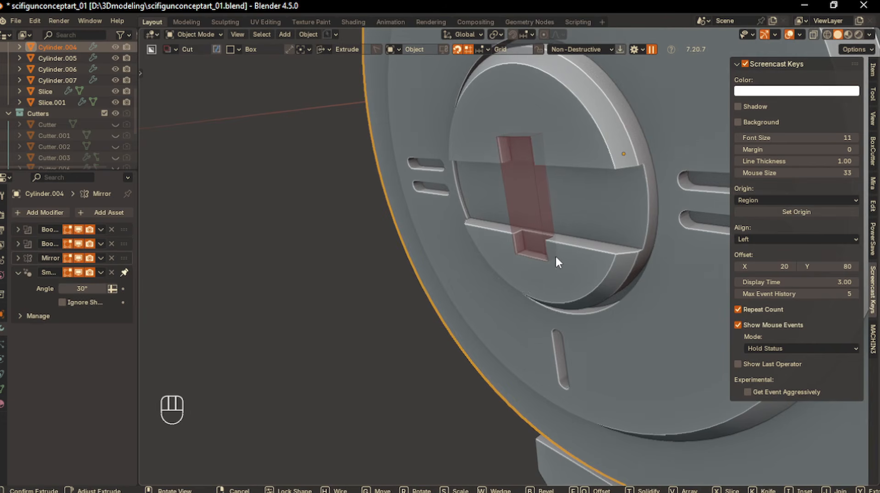
pyautogui.press('b')
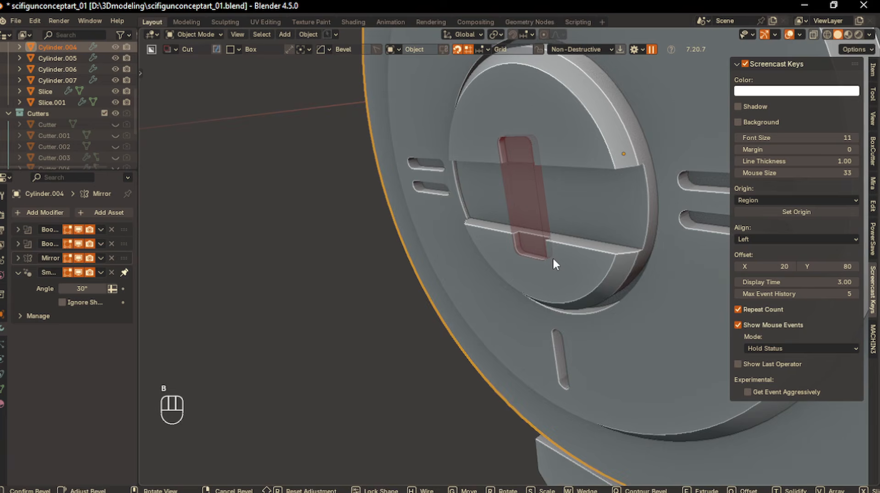
pyautogui.click(552, 257)
# - Cut a 32-sided round hole into the channel floor beside the central notch
pyautogui.moveTo(552, 257); pyautogui.dragTo(381, 291, button='middle')
pyautogui.scroll(2, 412, 289)
pyautogui.scroll(4, 528, 229)
pyautogui.keyDown('shift'); pyautogui.moveTo(565, 205); pyautogui.dragTo(560, 226, button='middle'); pyautogui.keyUp('shift')
pyautogui.press('d')
pyautogui.moveTo(538, 212); pyautogui.dragTo(558, 224)
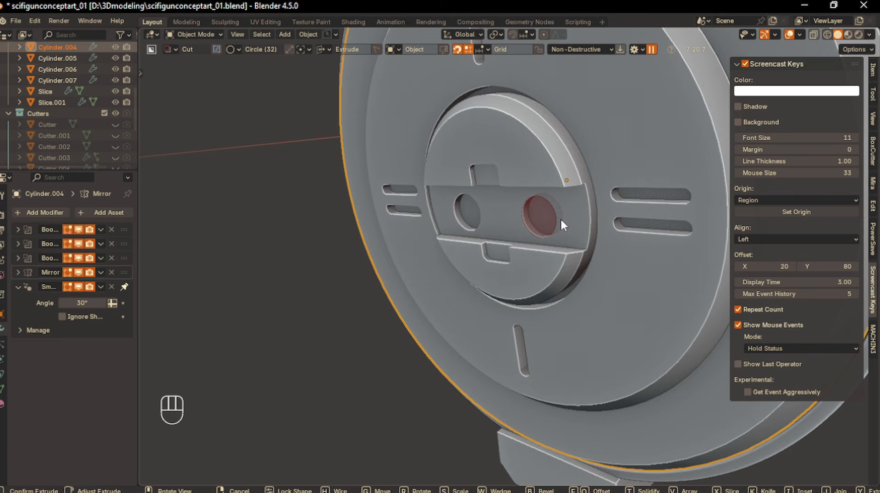
pyautogui.press('Return')
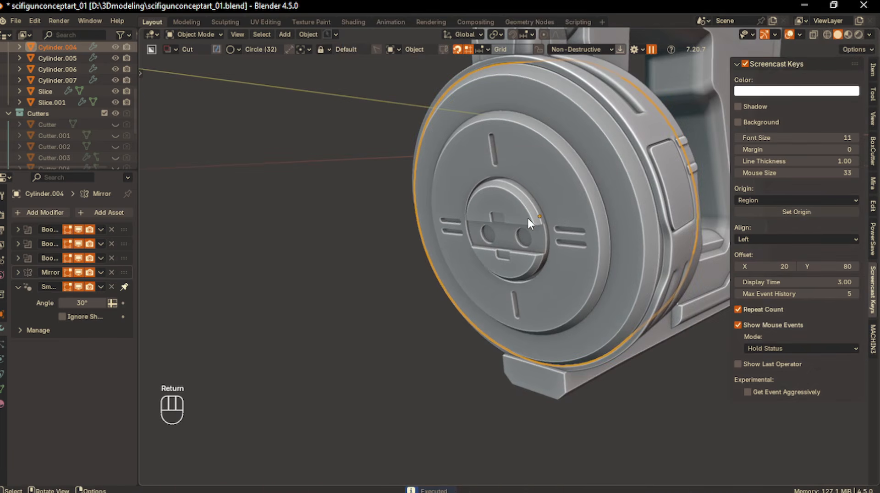
# - Apply the cap's Boolean cuts and select the floor face of the round hole in Edit Mode
pyautogui.press('q')
pyautogui.click(426, 297)
pyautogui.press('Tab')
pyautogui.click(630, 208)
pyautogui.scroll(5, 566, 249)
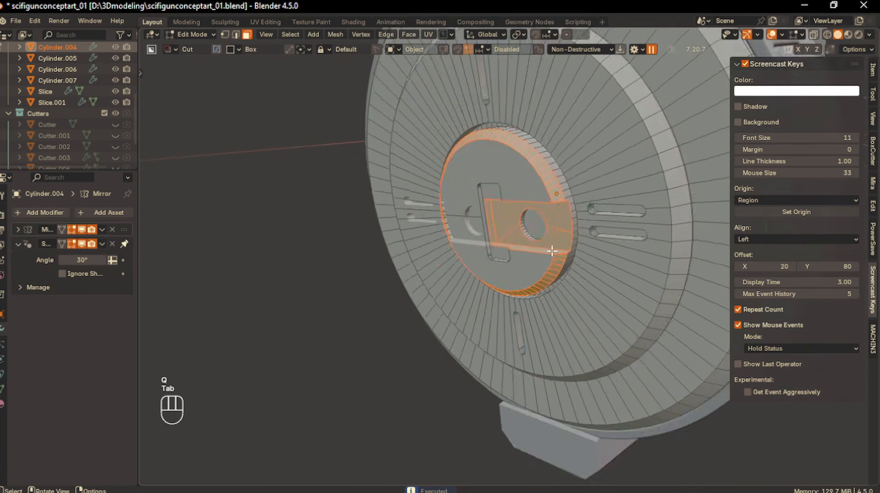
pyautogui.click(547, 209)
pyautogui.scroll(1, 538, 229)
pyautogui.keyDown('shift'); pyautogui.moveTo(532, 239); pyautogui.dragTo(486, 280, button='middle'); pyautogui.keyUp('shift')
pyautogui.press('e')
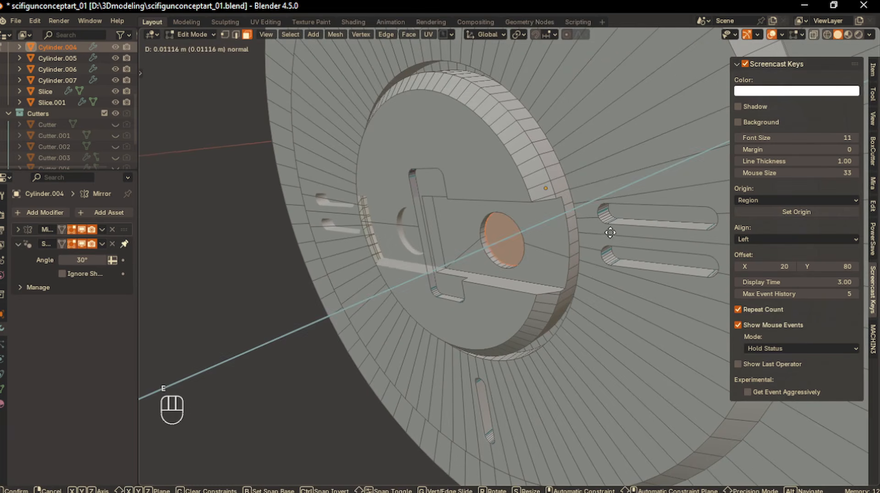
pyautogui.click(608, 234)
pyautogui.hotkey('ctrl', 'z')
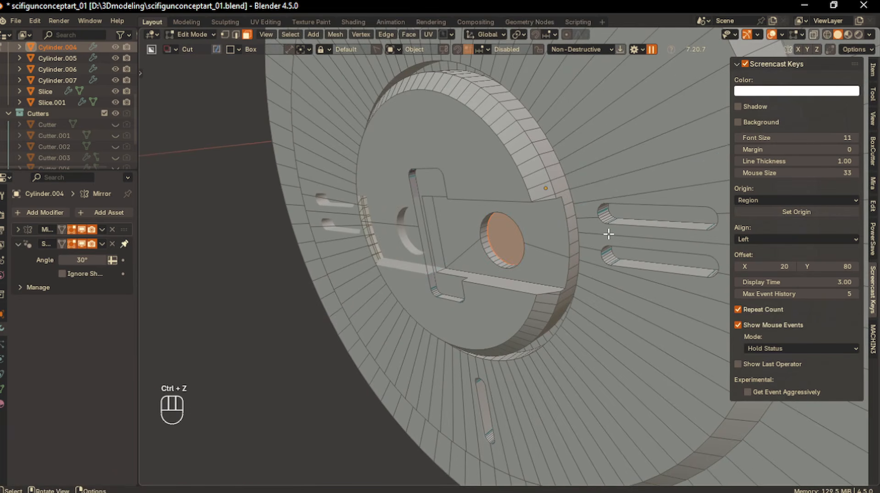
# - Inset the round hole's floor face 0.0108 m and extrude it outward 0.0379 m
pyautogui.press('i')
pyautogui.click(606, 234)
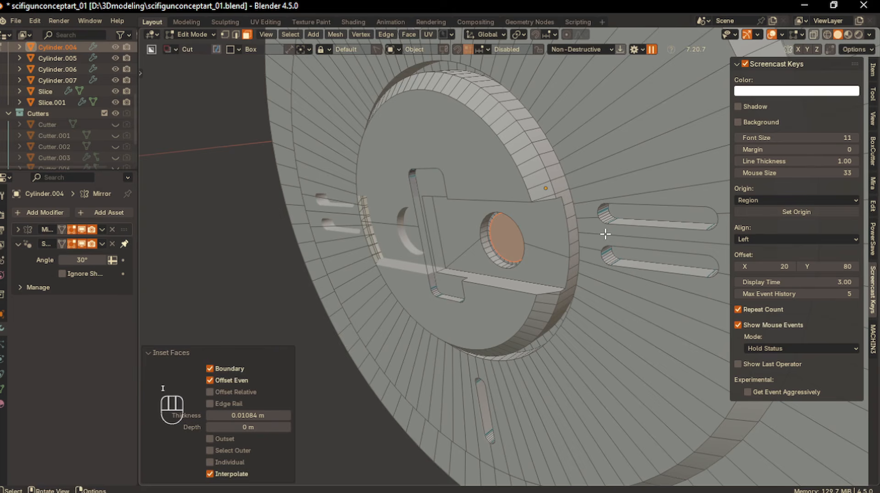
pyautogui.press('e')
pyautogui.click(598, 236)
# - Bevel the rim of the small raised disc 0.0134 m and return to Object Mode
pyautogui.hotkey('ctrl', 'b')
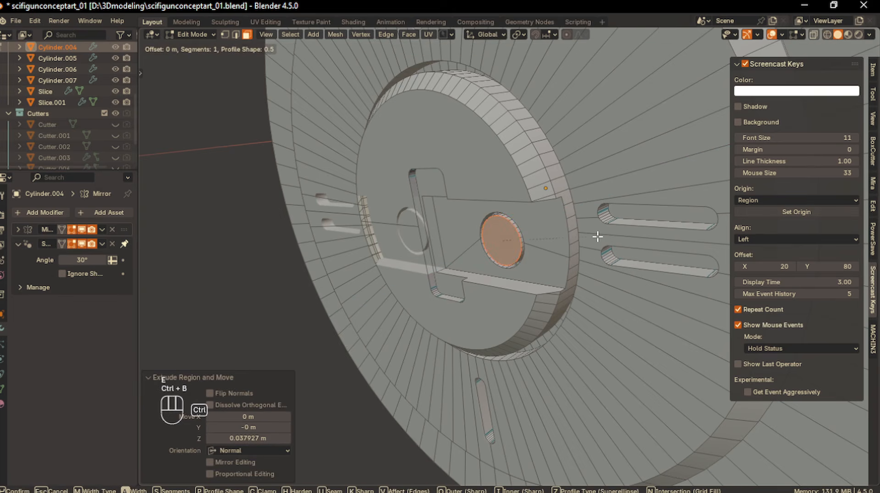
pyautogui.click(603, 235)
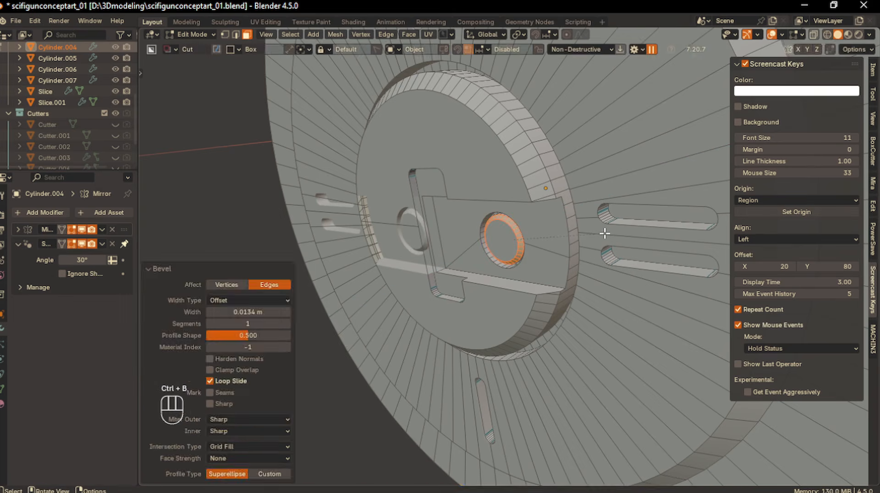
pyautogui.press('Tab')
# - Bevel the front edge loops of the drum's outer rim and raised disc about 0.025 m with 5 segments
pyautogui.scroll(-8, 412, 317)
pyautogui.moveTo(409, 317)
pyautogui.mouseDown(button='middle')
pyautogui.moveTo(483, 323)
pyautogui.moveTo(456, 288)
pyautogui.moveTo(624, 235)
pyautogui.moveTo(586, 265)
pyautogui.mouseUp(button='middle')
pyautogui.press('Tab')
pyautogui.click(552, 301)
pyautogui.press('KP_Decimal')
pyautogui.keyDown('alt'); pyautogui.keyDown('shift'); pyautogui.click(560, 230); pyautogui.keyUp('shift'); pyautogui.keyUp('alt')
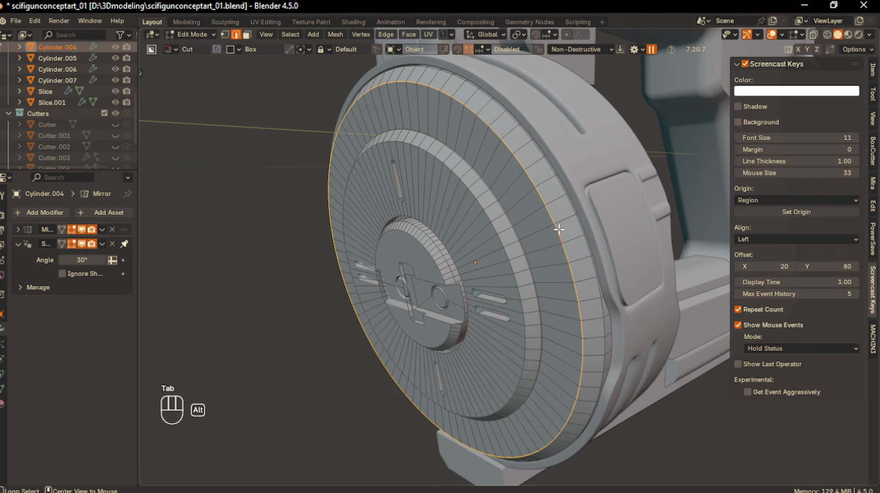
pyautogui.moveTo(491, 228); pyautogui.dragTo(544, 239, button='middle')
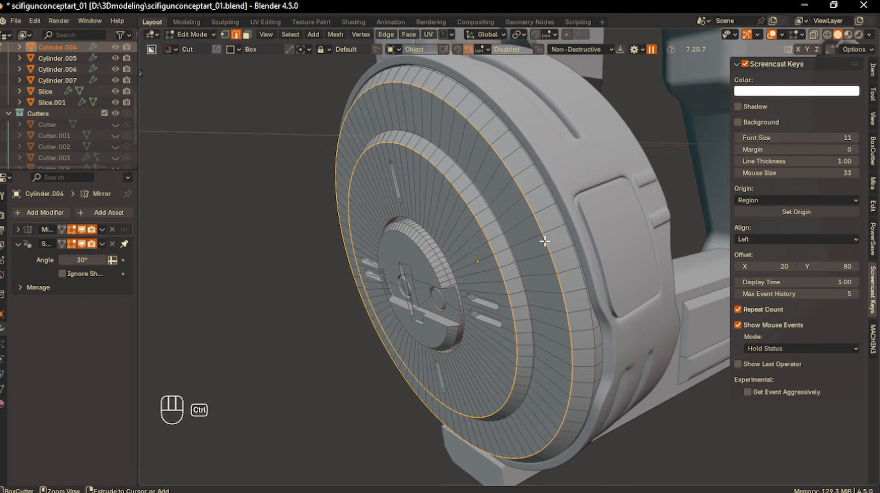
pyautogui.hotkey('ctrl', 'b')
pyautogui.scroll(4, 552, 240)
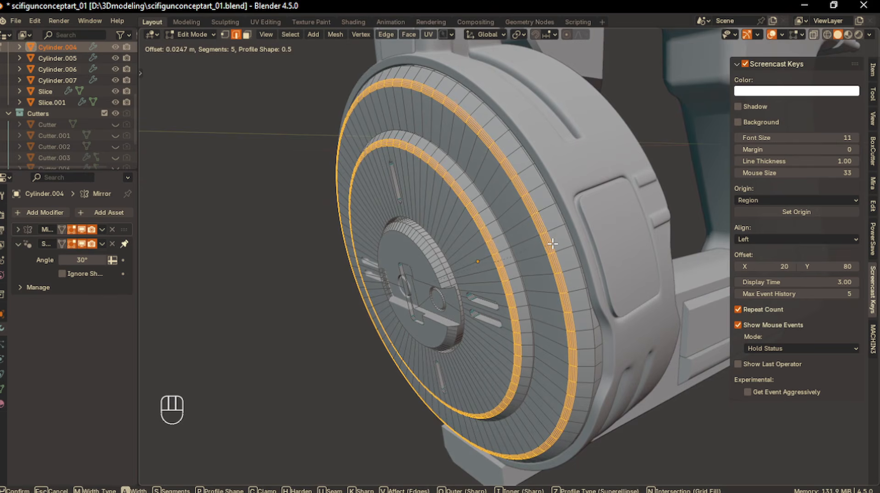
pyautogui.click(552, 215)
pyautogui.press('Tab')
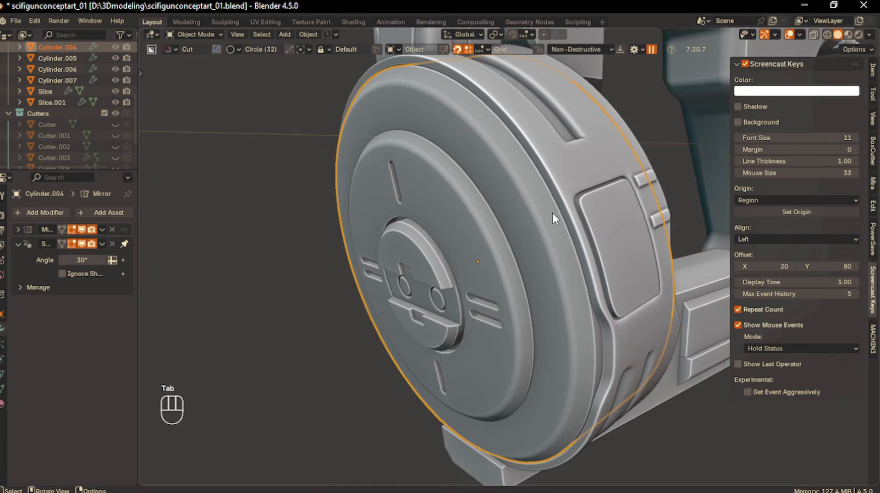
# - Cut a round pocket into the front body behind the barrel using an extruded 32-sided circle cutter
pyautogui.scroll(-5, 552, 212)
pyautogui.moveTo(552, 213); pyautogui.dragTo(497, 279, button='middle')
pyautogui.click(319, 295)
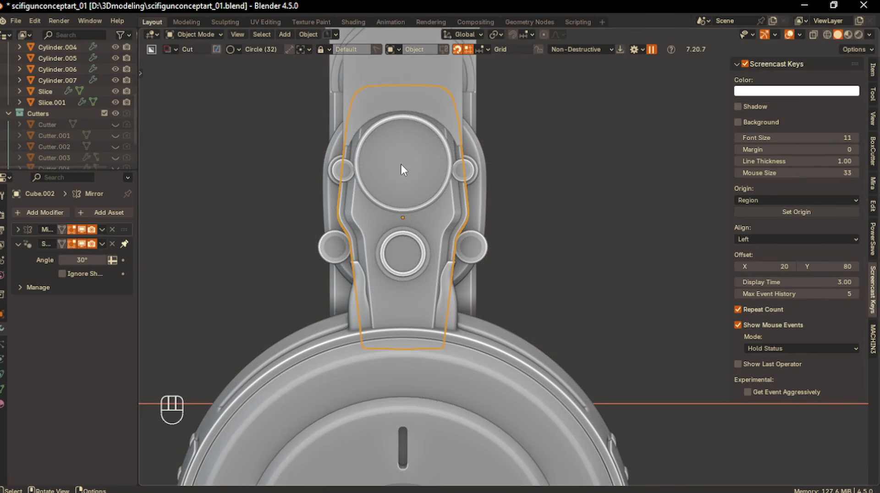
pyautogui.moveTo(405, 169); pyautogui.dragTo(442, 172)
pyautogui.press('space')
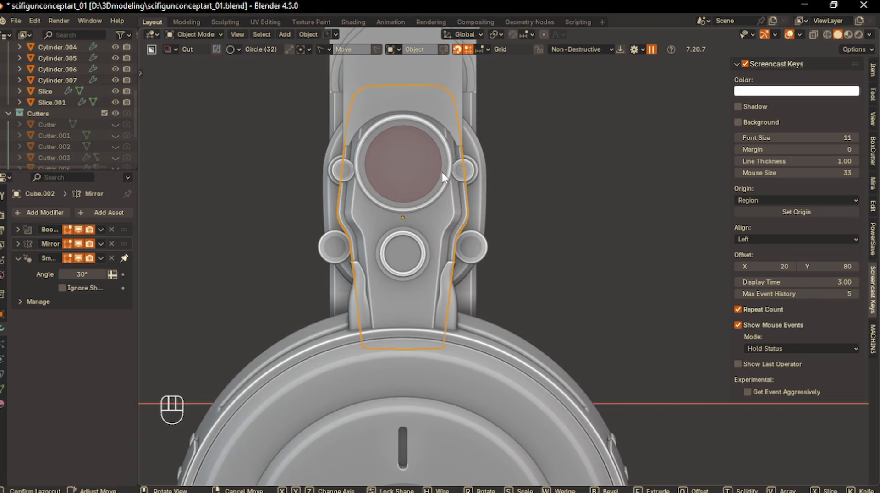
pyautogui.press('Tab')
pyautogui.moveTo(442, 172); pyautogui.dragTo(424, 183, button='middle')
pyautogui.press('e')
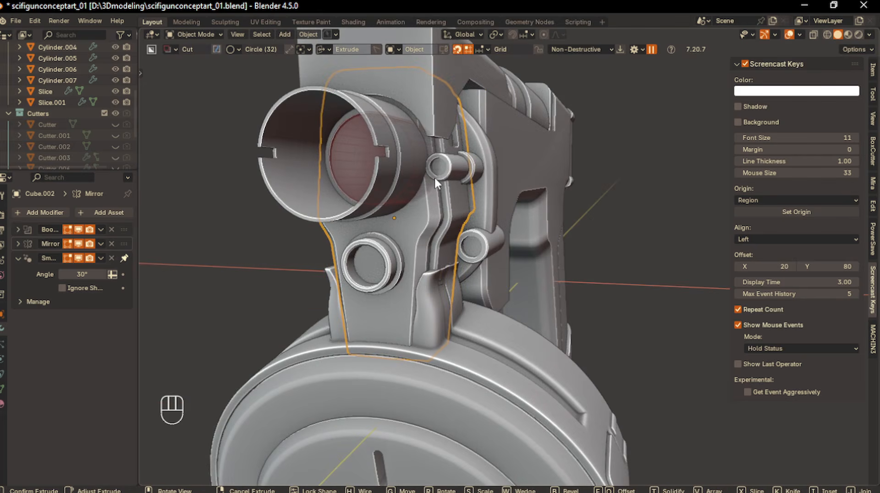
pyautogui.click(433, 176)
# - Bevel the vertical front edge of the recessed panel at the bottom of the frame's side with one segment
pyautogui.scroll(-5, 395, 183)
pyautogui.moveTo(395, 183); pyautogui.dragTo(550, 197, button='middle')
pyautogui.click(466, 184)
pyautogui.scroll(-2, 466, 184)
pyautogui.click(589, 364)
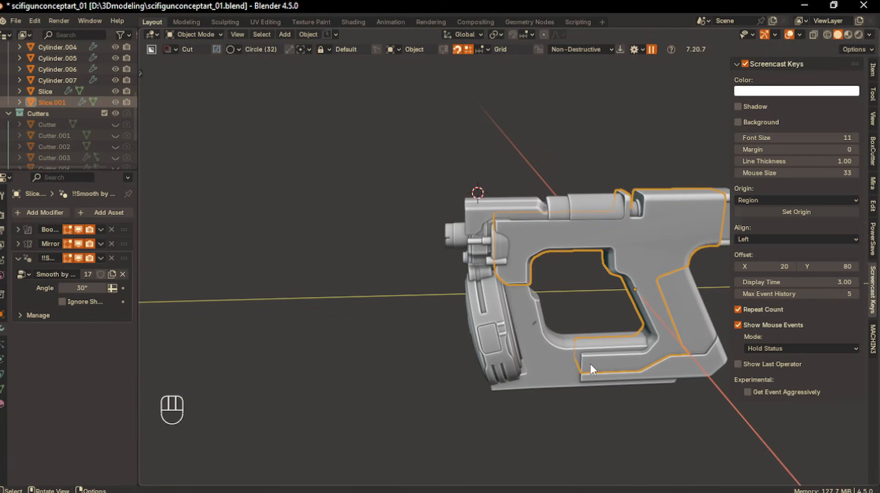
pyautogui.press('Tab')
pyautogui.click(599, 412)
pyautogui.scroll(5, 601, 386)
pyautogui.moveTo(601, 380); pyautogui.dragTo(626, 358, button='middle')
pyautogui.keyDown('shift'); pyautogui.moveTo(626, 357); pyautogui.dragTo(464, 296, button='middle'); pyautogui.keyUp('shift')
pyautogui.scroll(4, 518, 255)
pyautogui.click(465, 326)
pyautogui.moveTo(467, 327); pyautogui.dragTo(481, 356, button='middle')
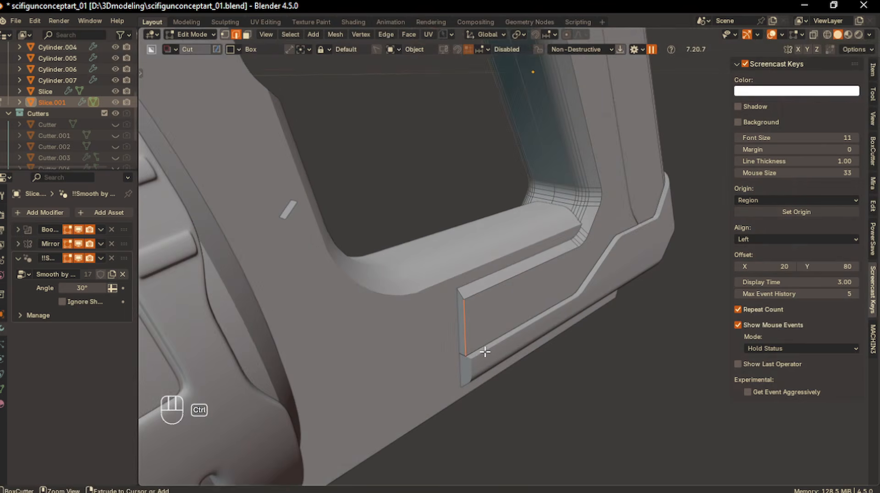
pyautogui.hotkey('ctrl', 'b')
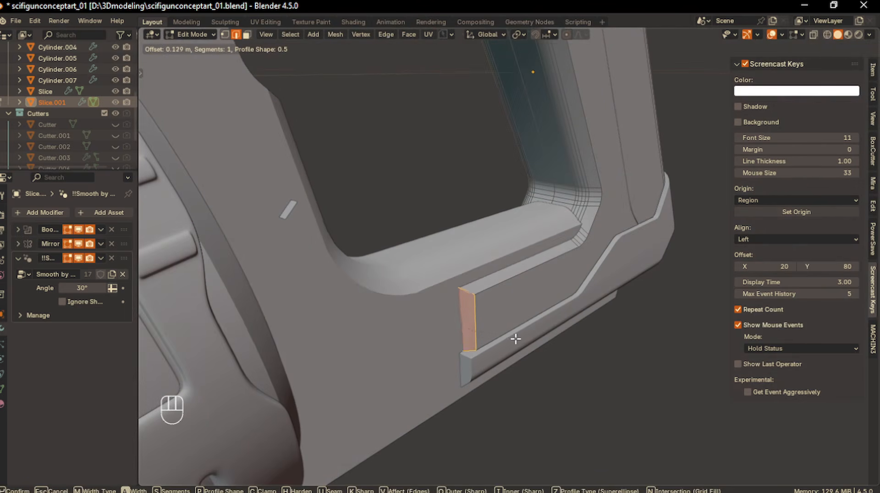
pyautogui.click(509, 338)
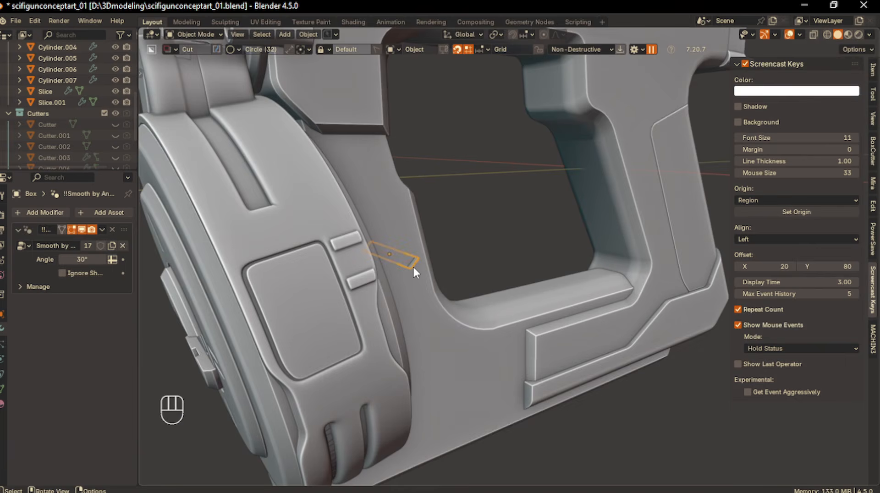
# - Delete the small stray box on the frame beside the drum magazine
pyautogui.moveTo(414, 267); pyautogui.dragTo(380, 277, button='middle')
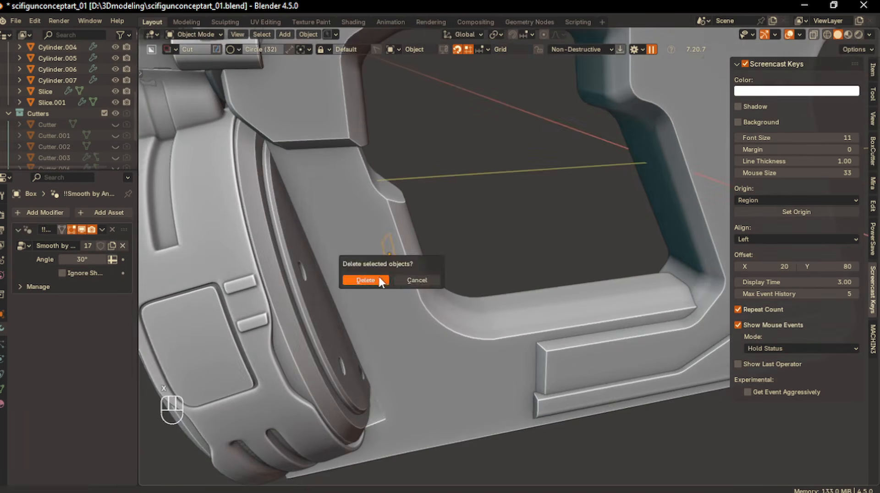
pyautogui.press('x')
pyautogui.click(378, 279)
# - Add a 32-vertex cylinder on the frame's side near the front, above the trigger opening, and scale it to 0.302
pyautogui.scroll(-3, 377, 284)
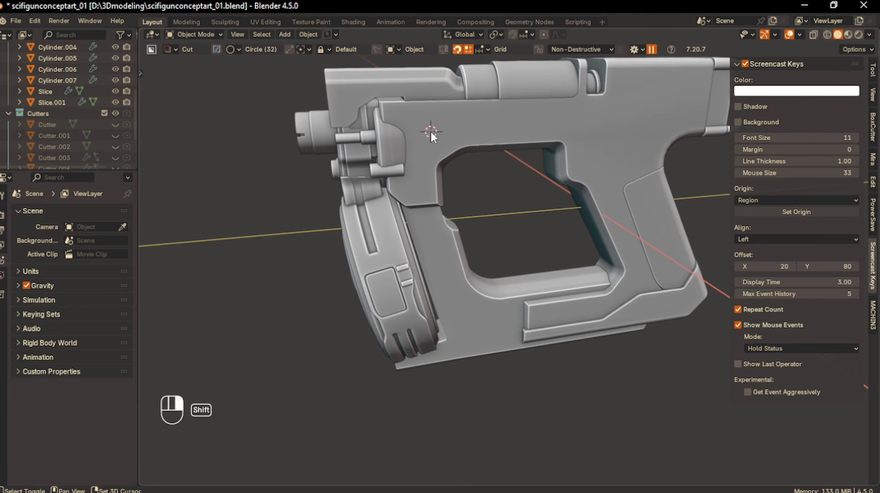
pyautogui.press('KP_1')
pyautogui.press('KP_3')
pyautogui.hotkey('shift', 'a')
pyautogui.moveTo(436, 154)
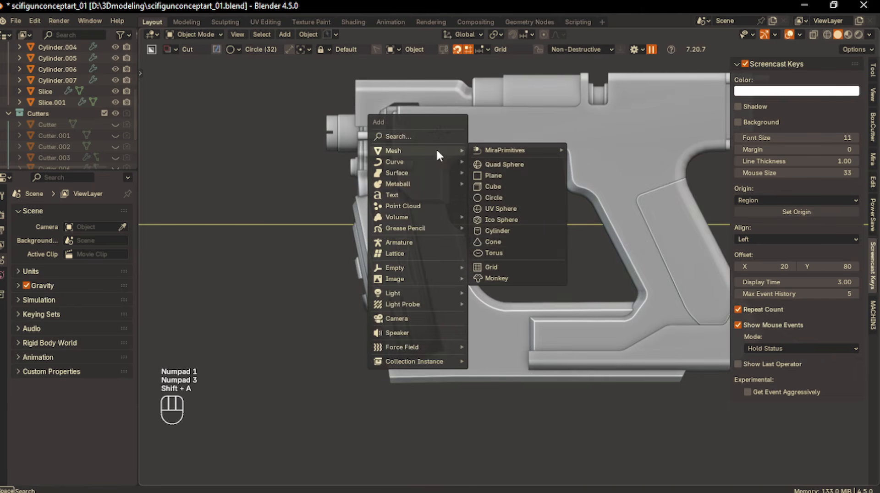
pyautogui.click(498, 231)
pyautogui.press('s')
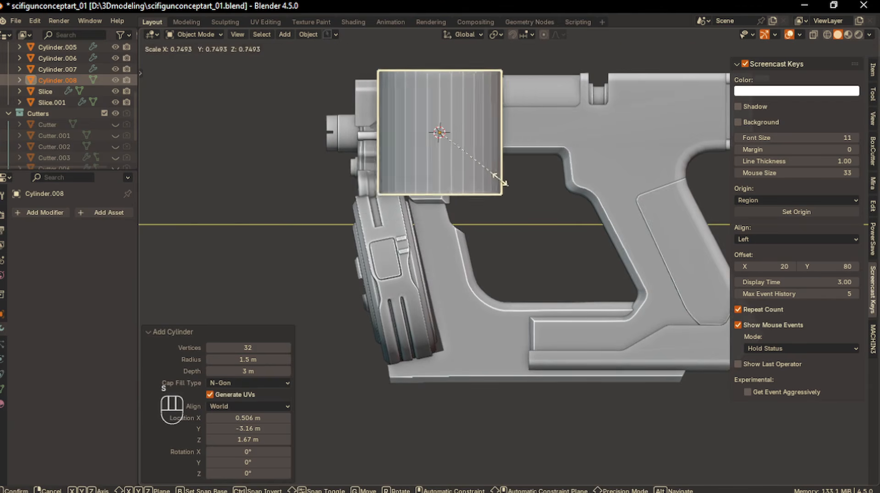
pyautogui.click(466, 154)
# - Rotate the cylinder 90° about the Y axis so its round cap faces out of the frame's side
pyautogui.press('r')
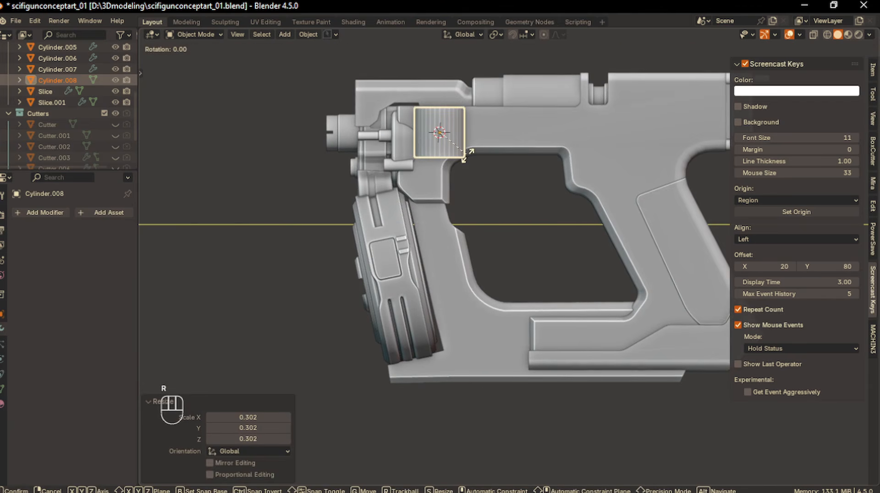
pyautogui.press('y')
pyautogui.press('KP_9')
pyautogui.press('KP_0')
pyautogui.press('Return')
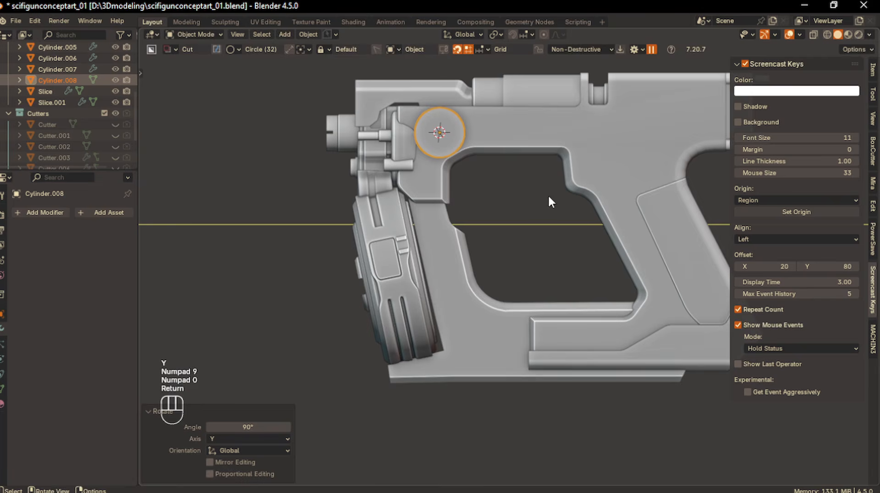
# - Scale the cylinder to 0.820, flatten it to 0.354 along X, and shade it auto smooth
pyautogui.press('s')
pyautogui.click(536, 191)
pyautogui.moveTo(536, 191); pyautogui.dragTo(511, 232, button='middle')
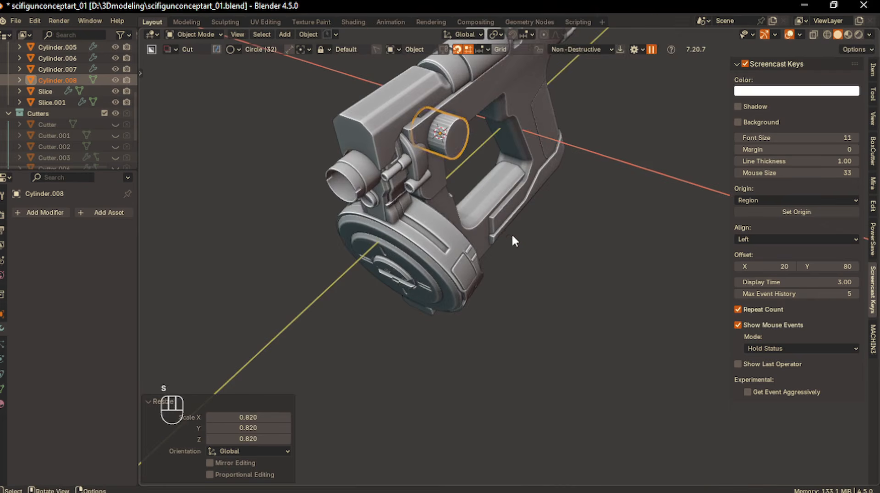
pyautogui.press('s')
pyautogui.press('x')
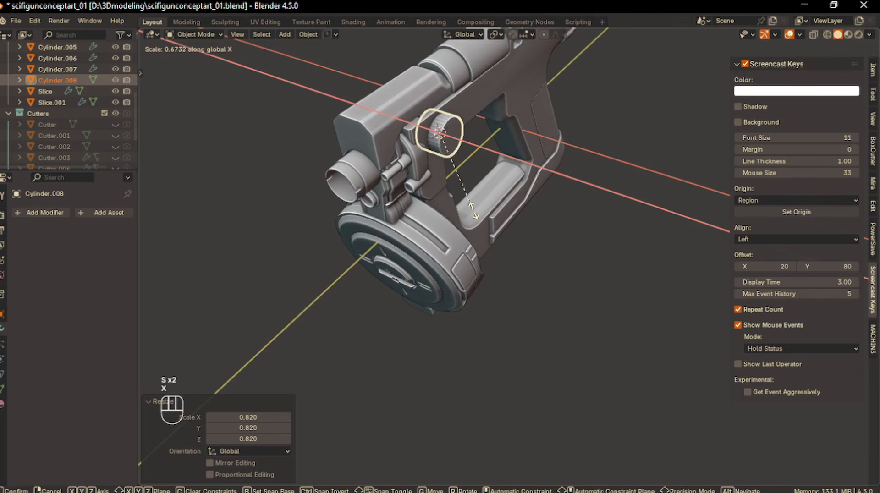
pyautogui.click(439, 182)
pyautogui.rightClick(439, 166)
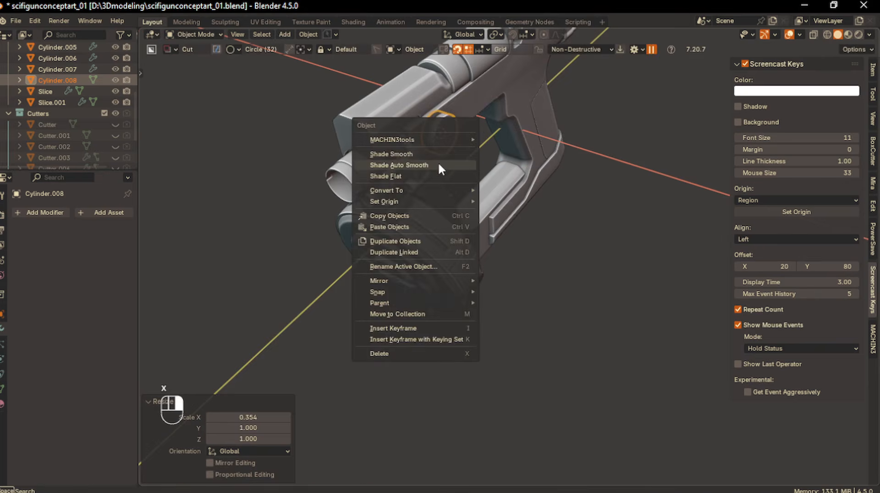
pyautogui.click(439, 162)
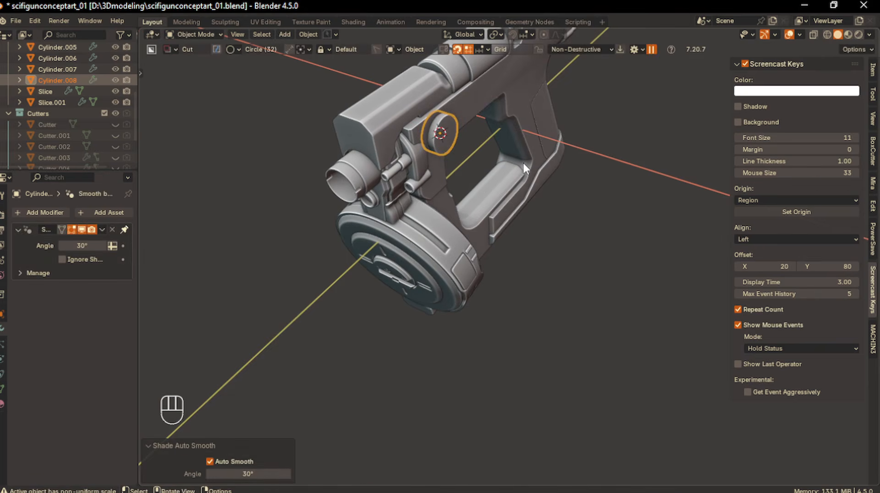
# - Shrink the flattened cylinder to about 0.77 in the side view and adjust its thickness along X
pyautogui.press('KP_1')
pyautogui.press('KP_3')
pyautogui.scroll(5, 507, 201)
pyautogui.press('s')
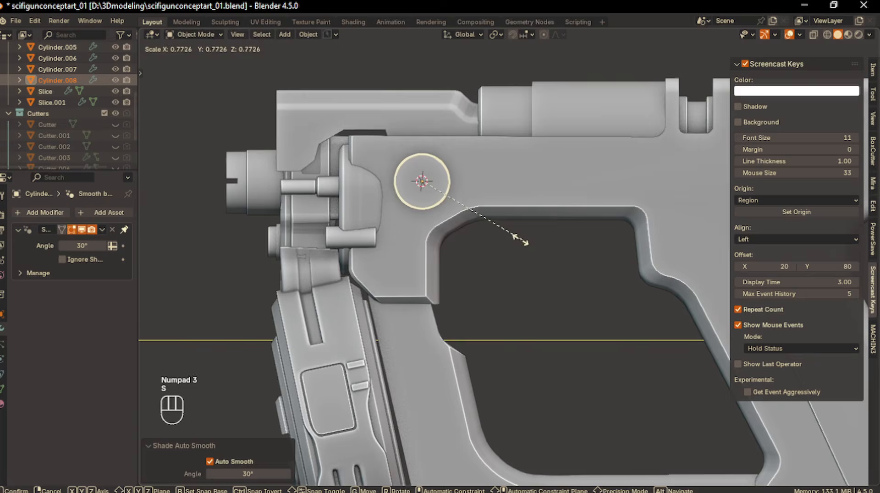
pyautogui.click(516, 234)
pyautogui.moveTo(516, 234); pyautogui.dragTo(610, 150, button='middle')
pyautogui.press('s')
pyautogui.press('x')
pyautogui.click(473, 211)
# - Join the flattened cylinder to the main frame with an Auto Boolean Union
pyautogui.keyDown('shift'); pyautogui.moveTo(609, 151); pyautogui.dragTo(489, 218, button='middle'); pyautogui.keyUp('shift')
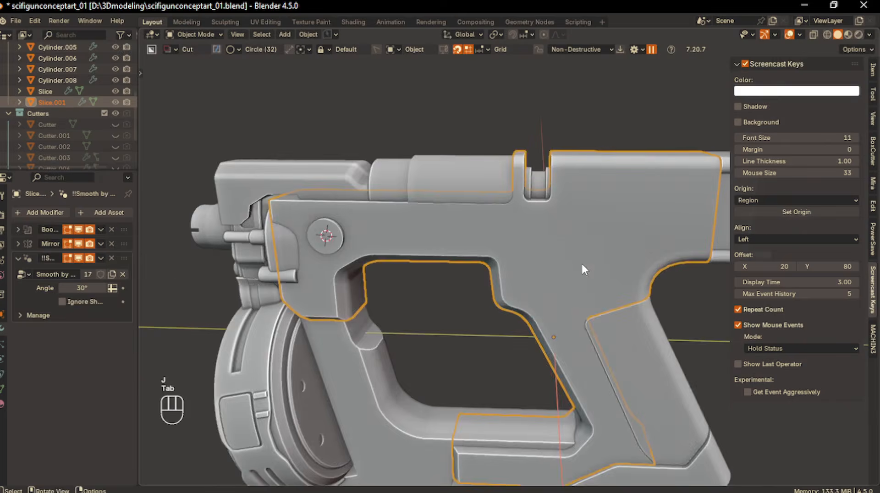
pyautogui.moveTo(581, 262); pyautogui.dragTo(553, 246, button='middle')
pyautogui.press('Tab')
pyautogui.rightClick(463, 256)
pyautogui.moveTo(381, 255); pyautogui.dragTo(422, 265, button='middle')
pyautogui.click(369, 236)
pyautogui.keyDown('shift'); pyautogui.click(463, 247); pyautogui.keyUp('shift')
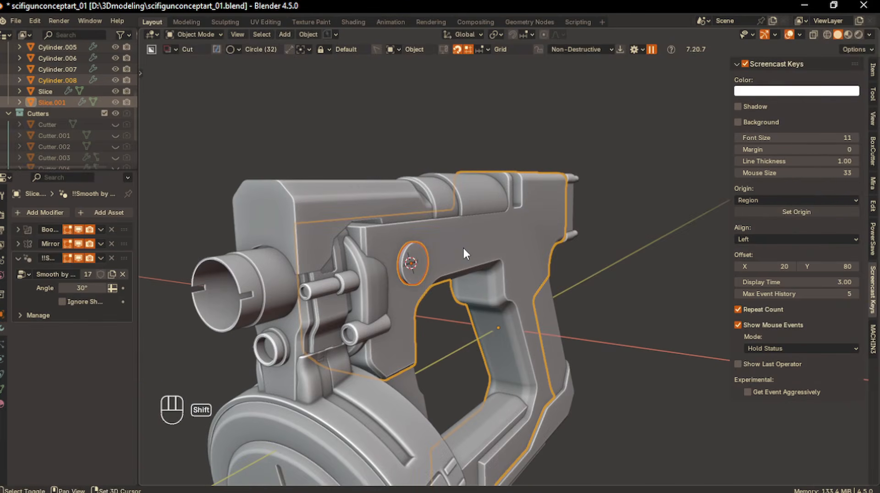
pyautogui.hotkey('shift', 'ctrl', 'b')
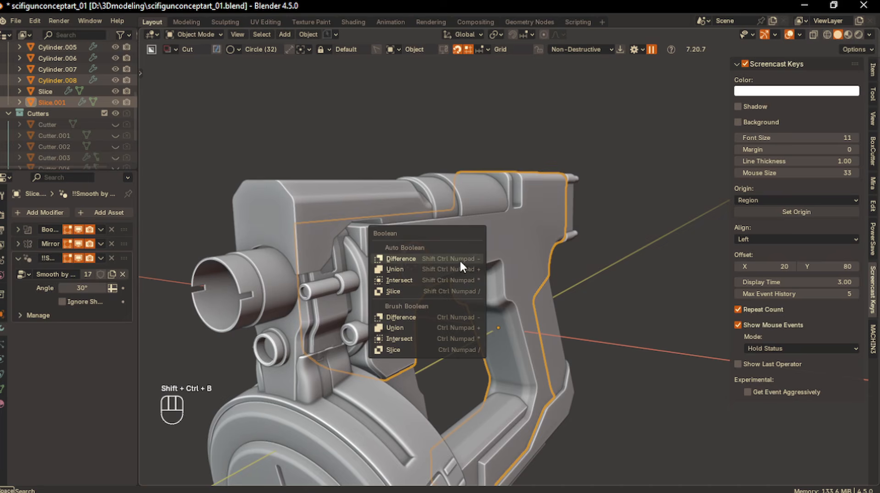
pyautogui.click(453, 267)
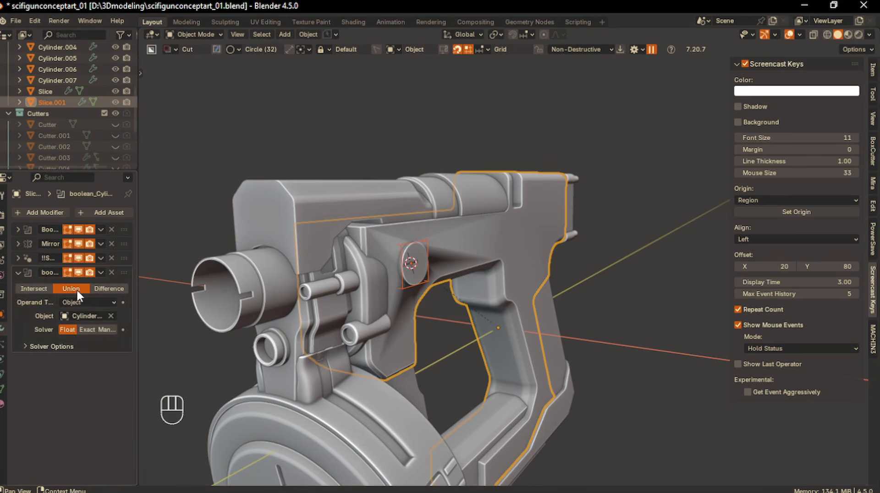
# - Add a Weighted Normal modifier with Keep Sharp enabled to the main frame
pyautogui.click(41, 212)
pyautogui.click(33, 263)
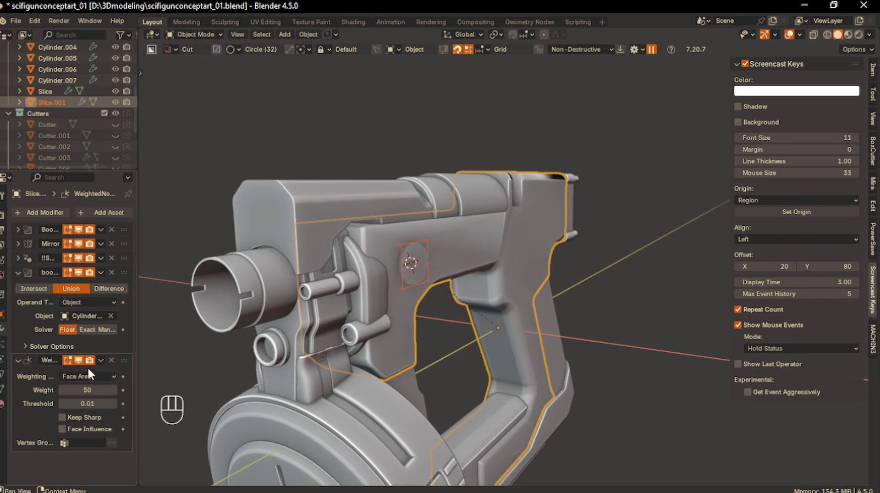
pyautogui.click(58, 418)
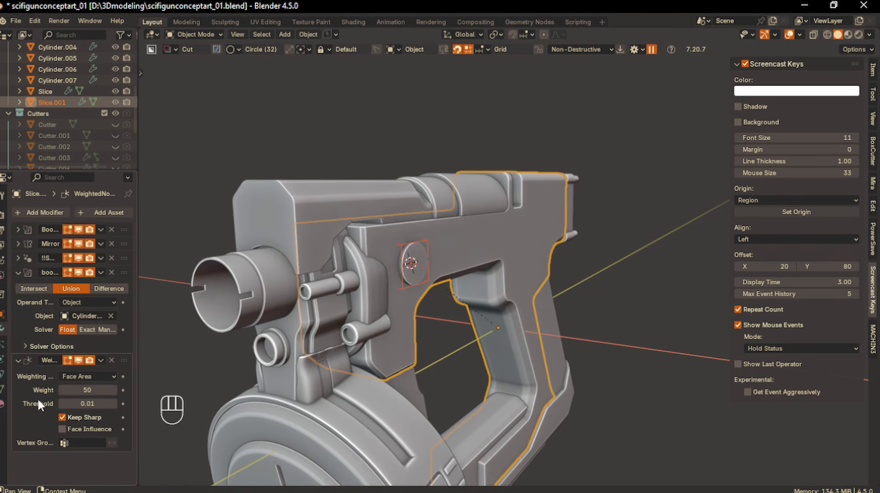
pyautogui.click(19, 361)
# - Move the flattened cylinder to the Cutters collection and hide it
pyautogui.moveTo(146, 316); pyautogui.dragTo(404, 272, button='middle')
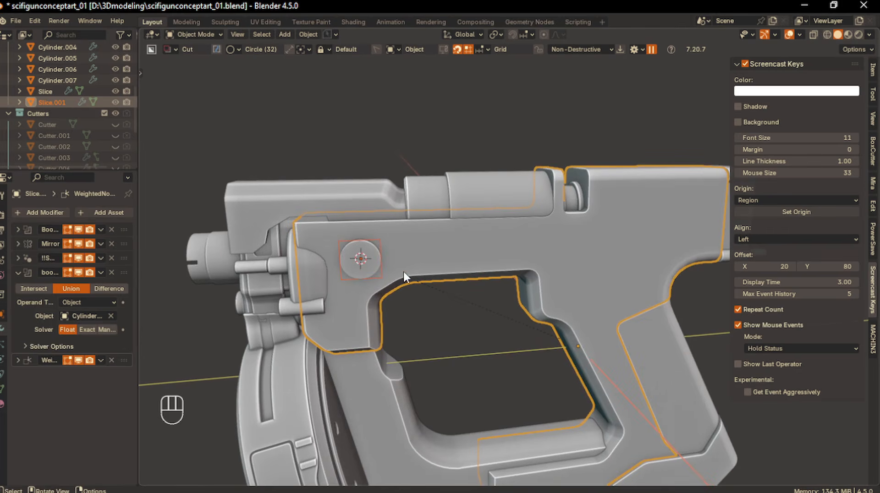
pyautogui.click(350, 282)
pyautogui.press('m')
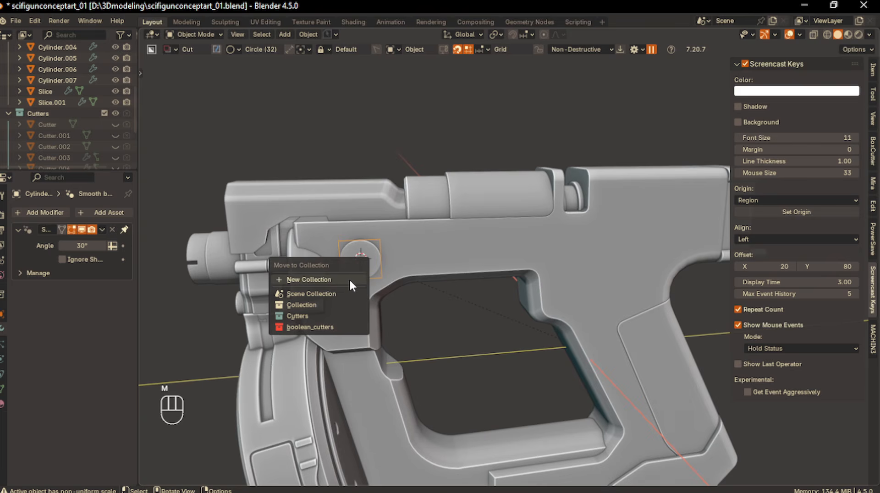
pyautogui.click(324, 317)
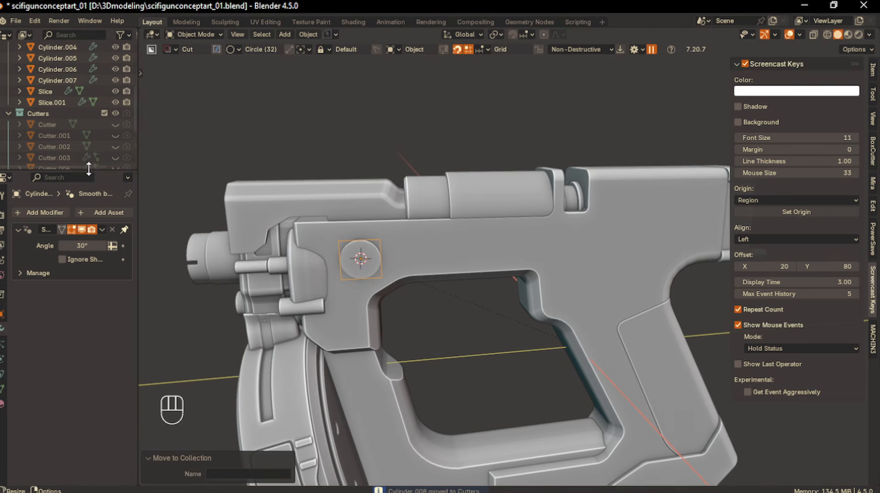
pyautogui.scroll(-3, 112, 138)
pyautogui.click(115, 146)
# - Apply the main frame's Boolean modifiers so the round disc becomes part of its mesh
pyautogui.click(363, 249)
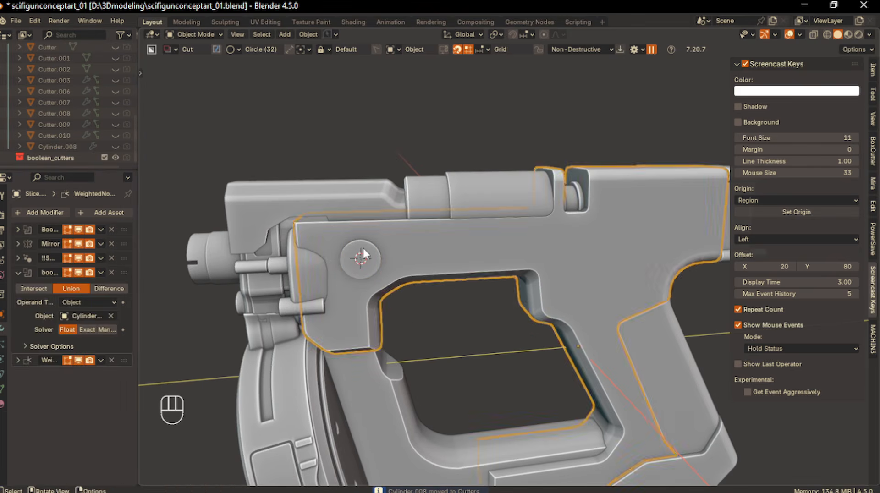
pyautogui.moveTo(363, 249); pyautogui.dragTo(409, 239, button='middle')
pyautogui.press('Tab')
pyautogui.moveTo(404, 277); pyautogui.dragTo(403, 277, button='middle')
pyautogui.press('Tab')
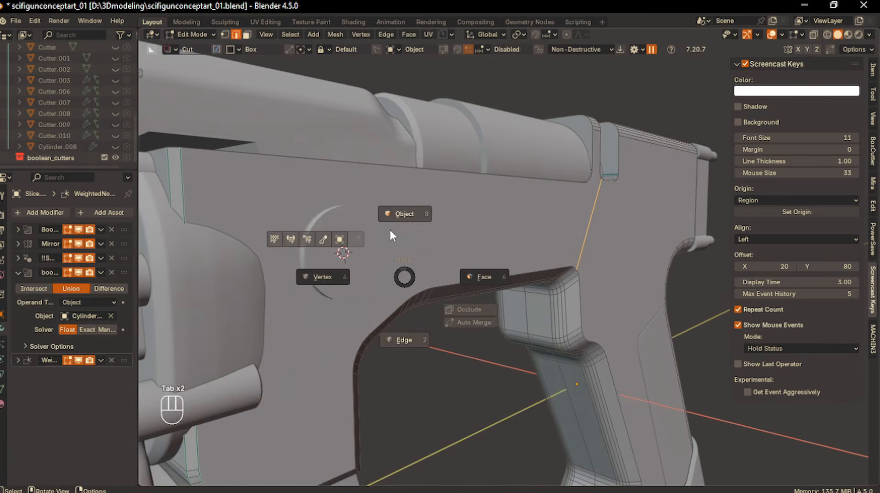
pyautogui.click(390, 208)
pyautogui.press('q')
pyautogui.click(311, 317)
# - Scale the disc's outer cap face to 0.871 in Edit Mode to taper its sides
pyautogui.press('Tab')
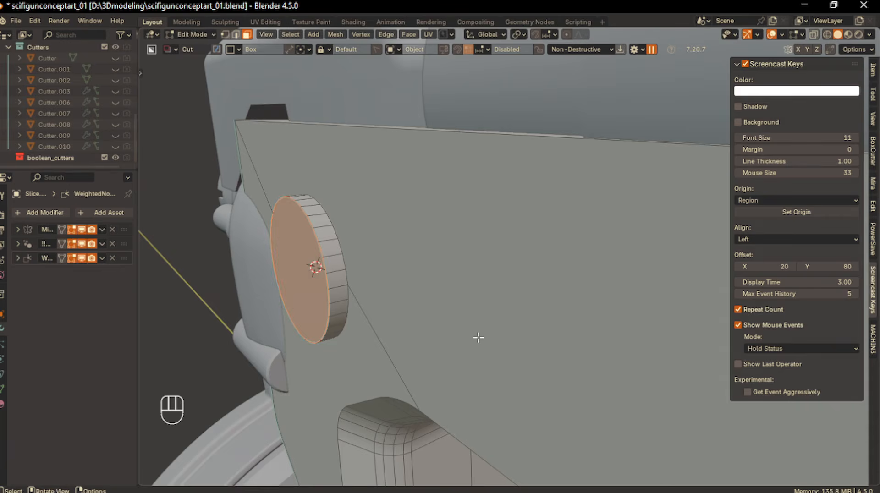
pyautogui.press('s')
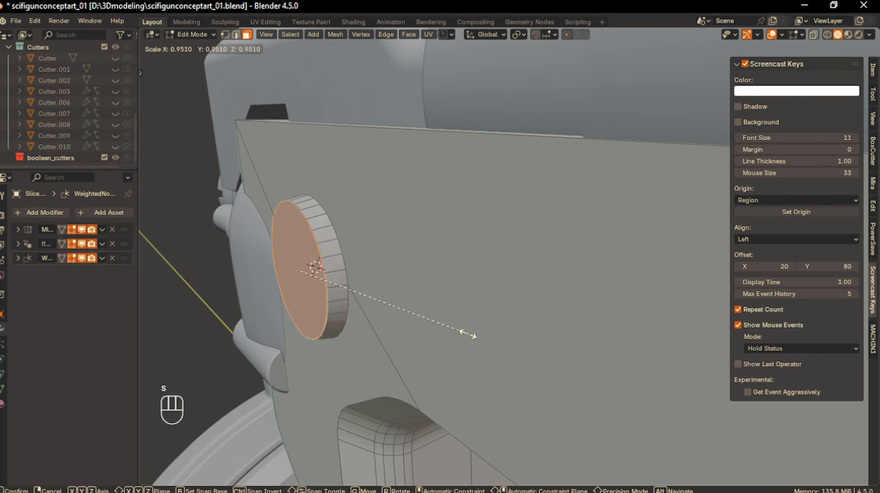
pyautogui.click(456, 330)
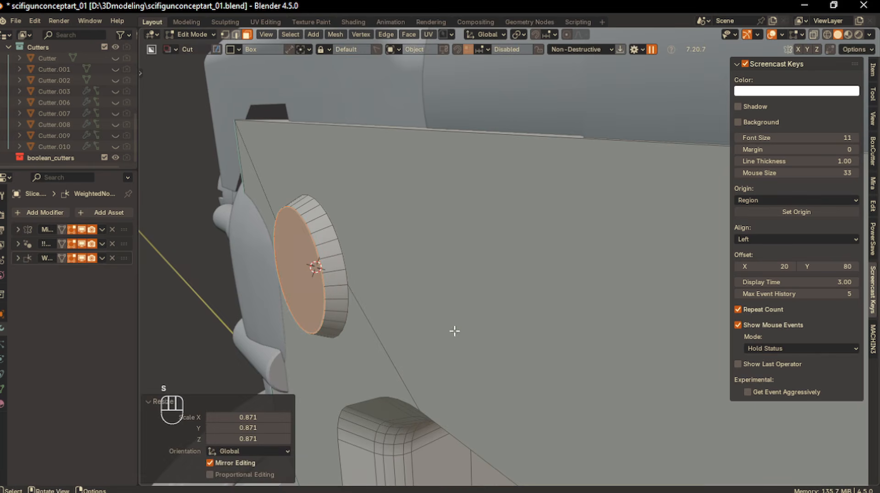
# - Bevel the edge loop where the disc's base meets the frame by about 0.03 m with 5 segments
pyautogui.click(236, 35)
pyautogui.keyDown('alt'); pyautogui.click(338, 236); pyautogui.keyUp('alt')
pyautogui.moveTo(345, 304); pyautogui.dragTo(399, 318, button='middle')
pyautogui.keyDown('alt'); pyautogui.keyDown('shift'); pyautogui.click(352, 296); pyautogui.keyUp('shift'); pyautogui.keyUp('alt')
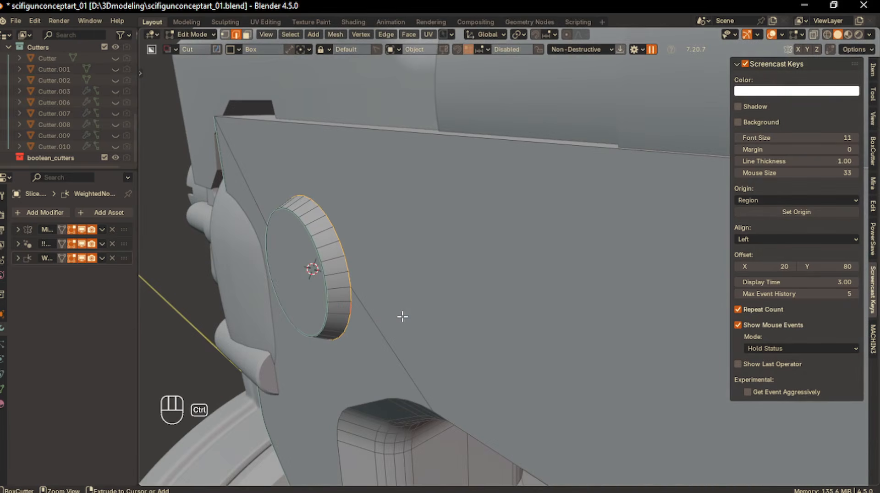
pyautogui.hotkey('ctrl', 'b')
pyautogui.scroll(4, 416, 316)
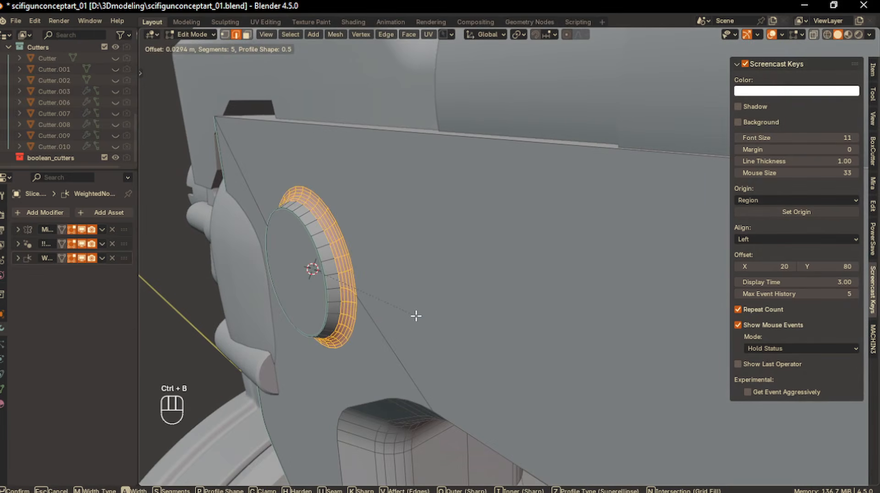
pyautogui.click(426, 313)
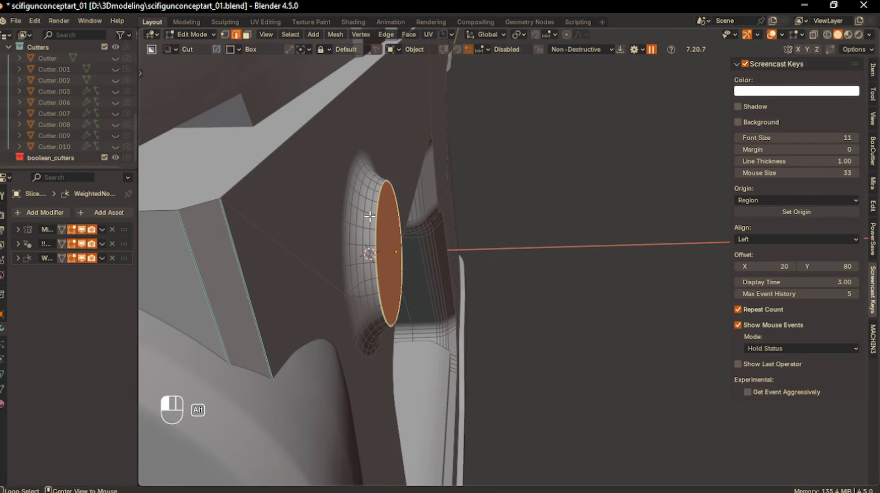
# - Dissolve the selected edges on the disc's cap and bevel the cap's rim by about 0.018 m with one segment
pyautogui.press('x')
pyautogui.click(360, 286)
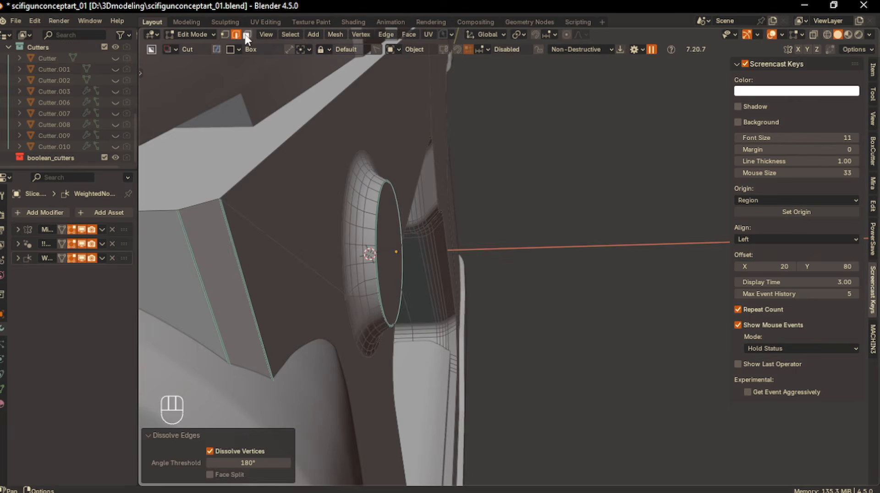
pyautogui.click(247, 35)
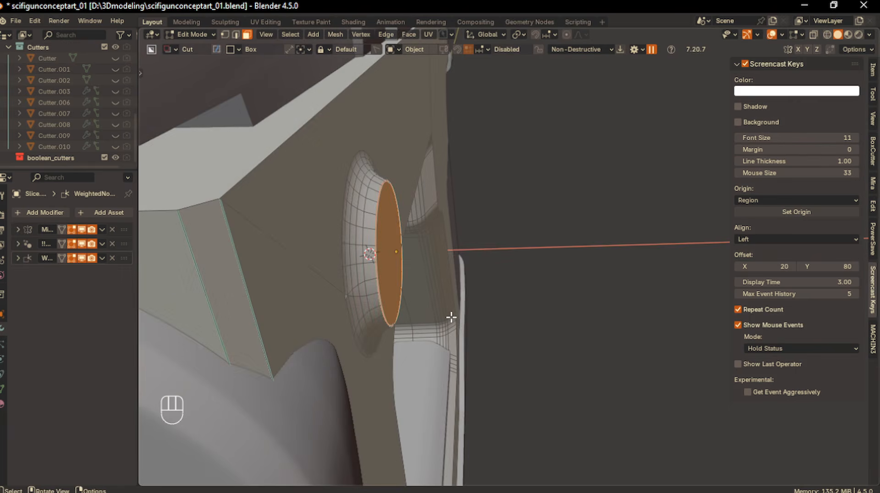
pyautogui.scroll(3, 451, 317)
pyautogui.scroll(-4, 450, 317)
pyautogui.moveTo(451, 317); pyautogui.dragTo(454, 317, button='middle')
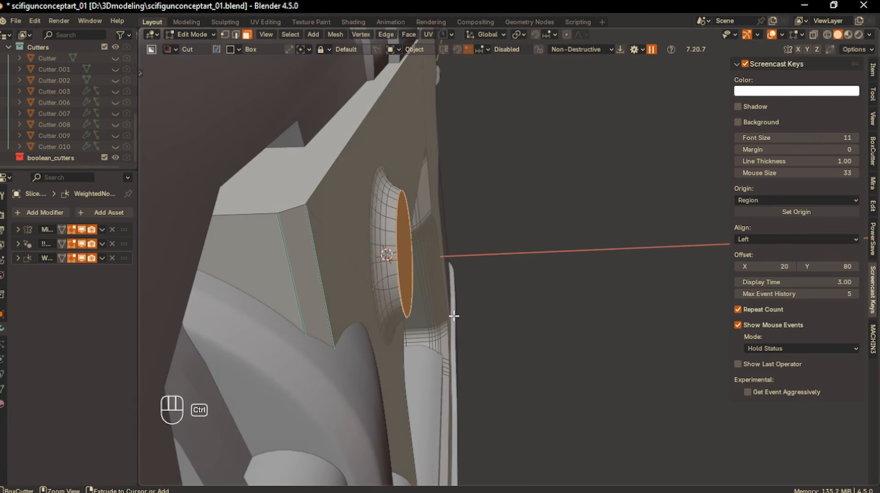
pyautogui.hotkey('ctrl', 'b')
pyautogui.scroll(-4, 457, 323)
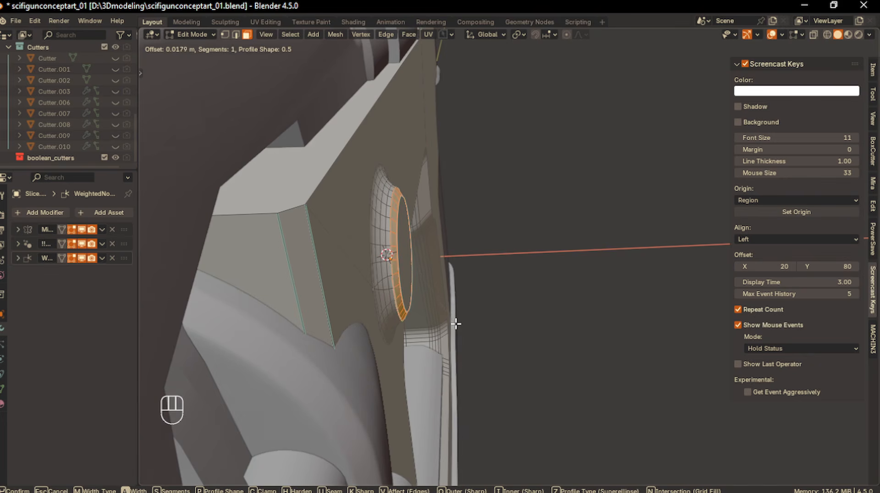
pyautogui.click(457, 324)
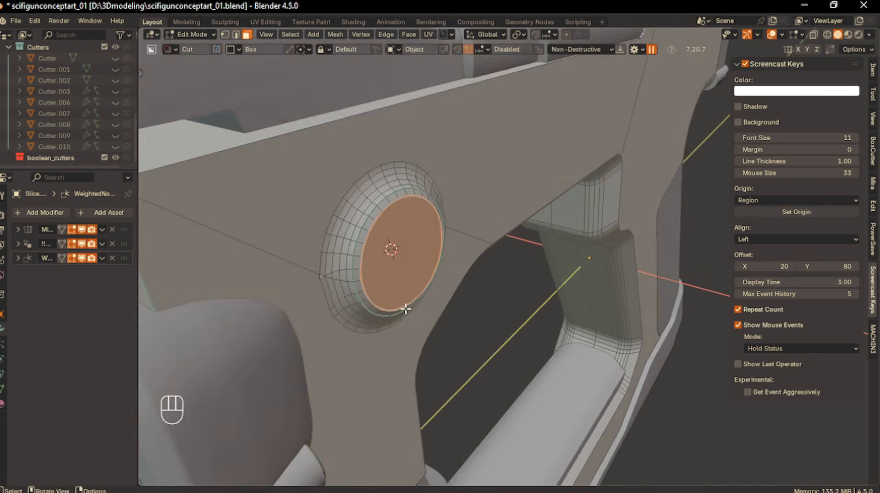
# - Slide the radial edge line across the disc's rounded base by a factor of -0.5 to even its spacing
pyautogui.scroll(2, 406, 309)
pyautogui.keyDown('shift'); pyautogui.moveTo(406, 308); pyautogui.dragTo(419, 293, button='middle'); pyautogui.keyUp('shift')
pyautogui.keyDown('alt'); pyautogui.click(370, 265); pyautogui.keyUp('alt')
pyautogui.keyDown('alt'); pyautogui.click(354, 265); pyautogui.keyUp('alt')
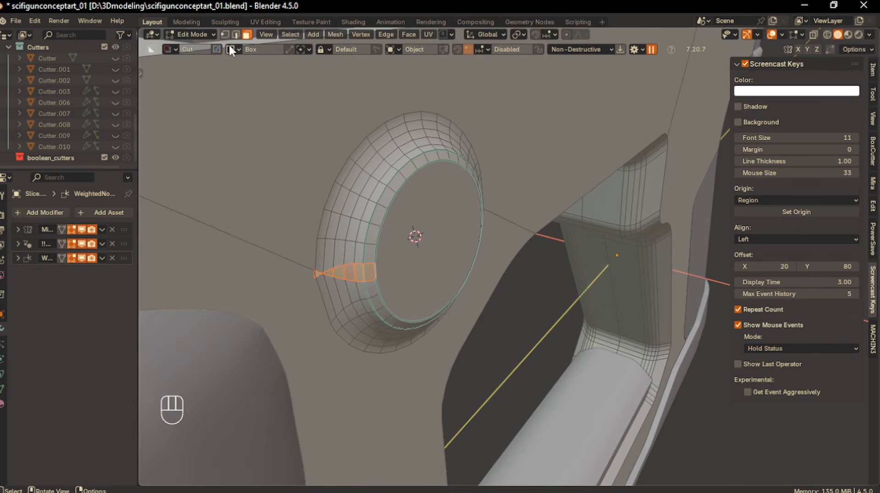
pyautogui.press('2')
pyautogui.press('g')
pyautogui.press('g')
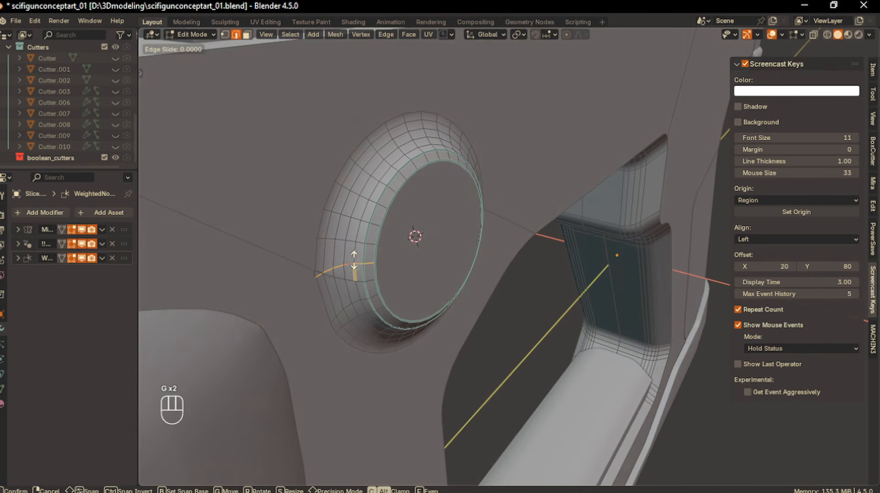
pyautogui.click(350, 255)
pyautogui.moveTo(350, 255); pyautogui.dragTo(284, 317, button='middle')
pyautogui.scroll(1, 284, 316)
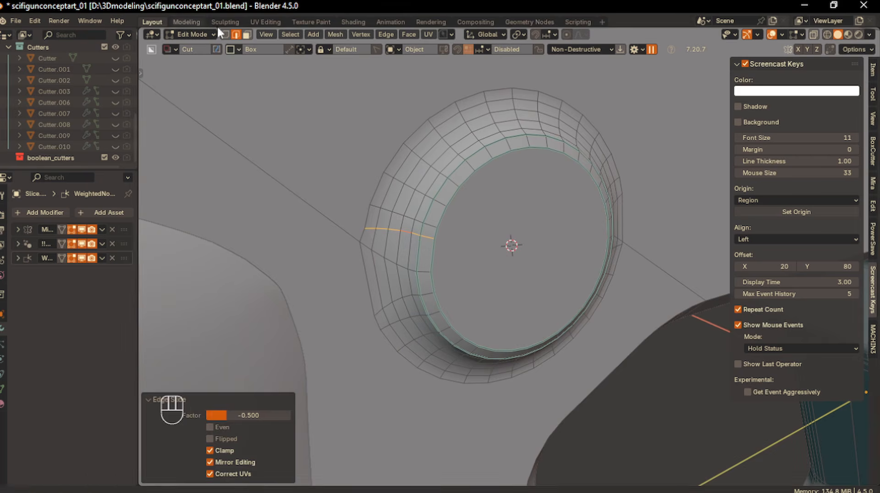
# - Slide the corner vertex on the outer rim of the disc's rounded base along its edge to smooth the outline
pyautogui.click(226, 34)
pyautogui.press('g')
pyautogui.press('g')
pyautogui.click(378, 240)
pyautogui.click(346, 297)
pyautogui.moveTo(346, 297); pyautogui.dragTo(407, 261, button='middle')
pyautogui.scroll(-1, 407, 262)
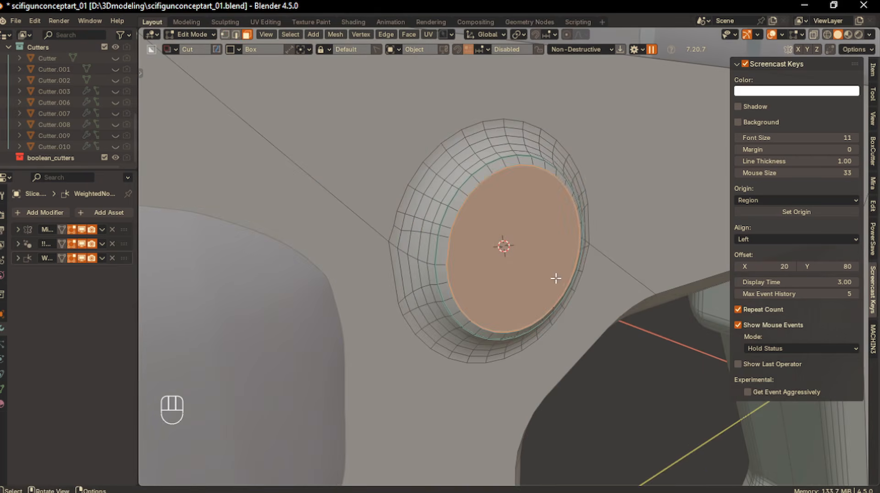
# - Add a cube at the disc's center in Object Mode, working from the side view
pyautogui.press('Tab')
pyautogui.click(554, 221)
pyautogui.press('q')
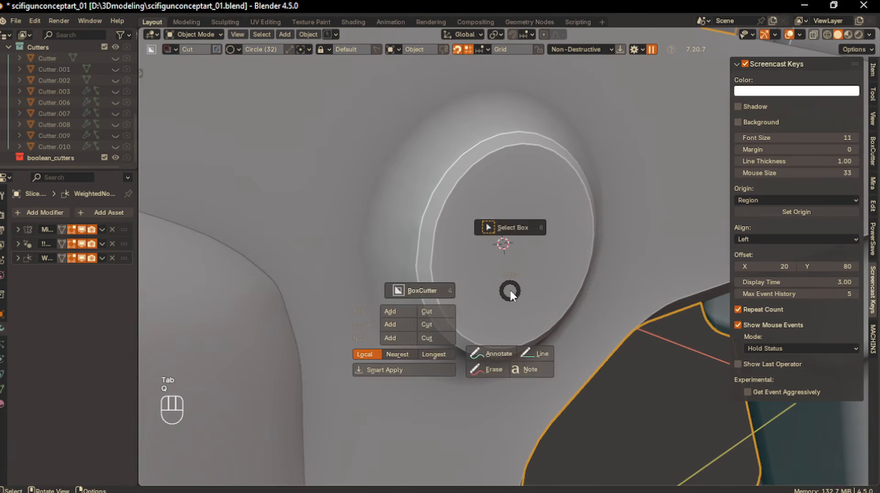
pyautogui.press('KP_1')
pyautogui.press('KP_4')
pyautogui.press('KP_3')
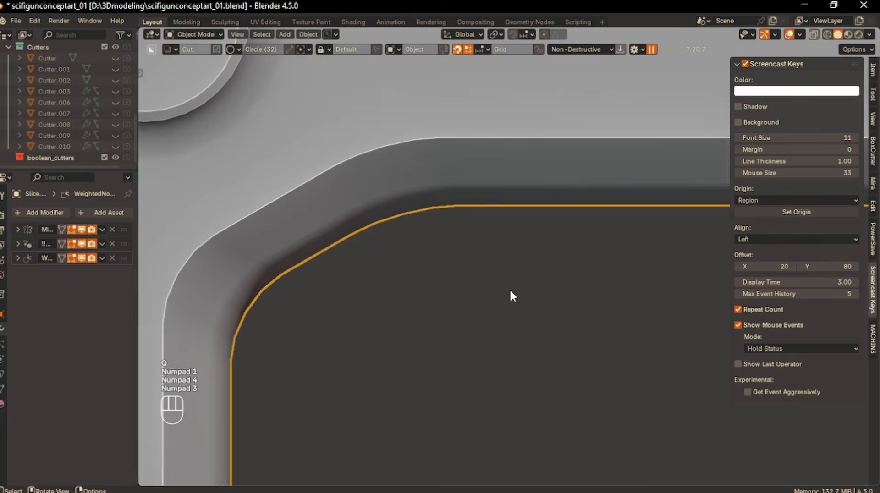
pyautogui.scroll(-5, 511, 291)
pyautogui.keyDown('shift'); pyautogui.moveTo(374, 189); pyautogui.dragTo(506, 309, button='middle'); pyautogui.keyUp('shift')
pyautogui.scroll(2, 478, 309)
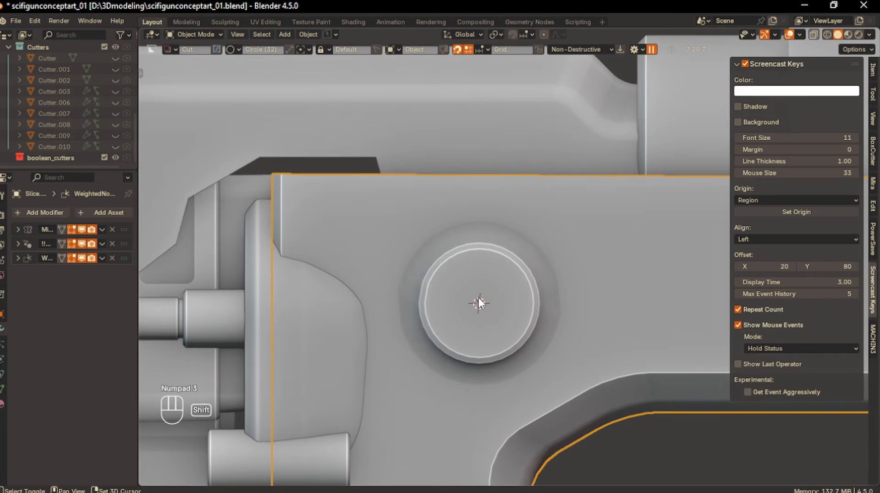
pyautogui.hotkey('shift', 'a')
pyautogui.moveTo(458, 273)
pyautogui.click(536, 308)
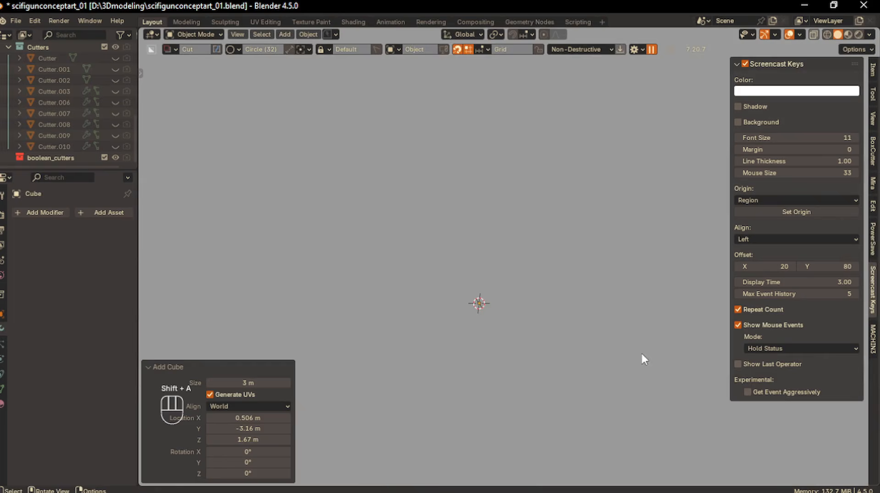
# - Scale the cube down into a narrow upright bar inside the disc and move it about 0.065 m along X
pyautogui.press('s')
pyautogui.click(572, 314)
pyautogui.press('s')
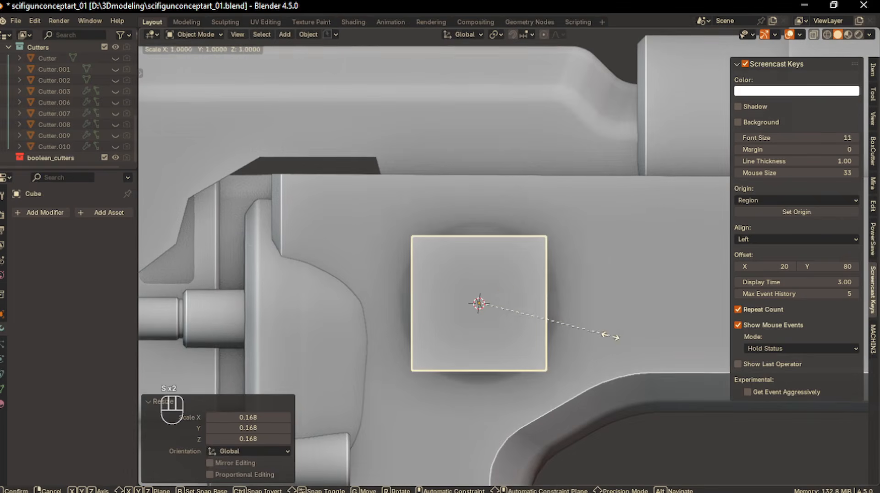
pyautogui.click(508, 316)
pyautogui.press('s')
pyautogui.press('z')
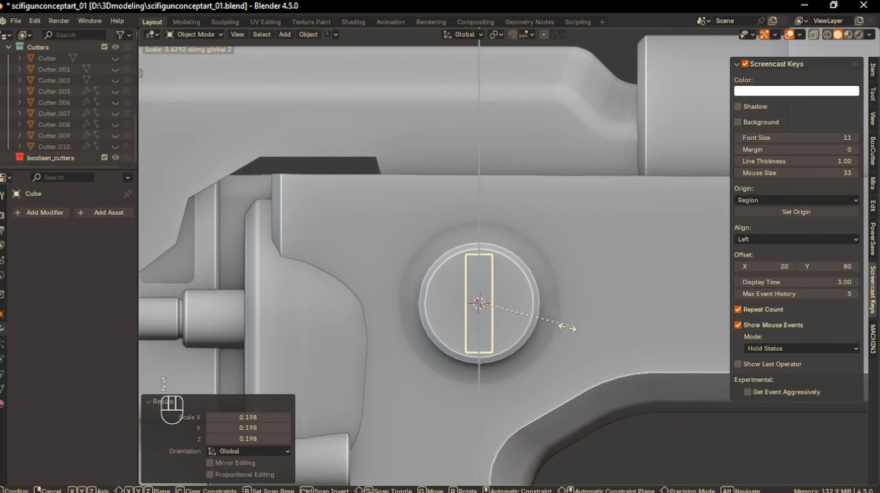
pyautogui.click(568, 325)
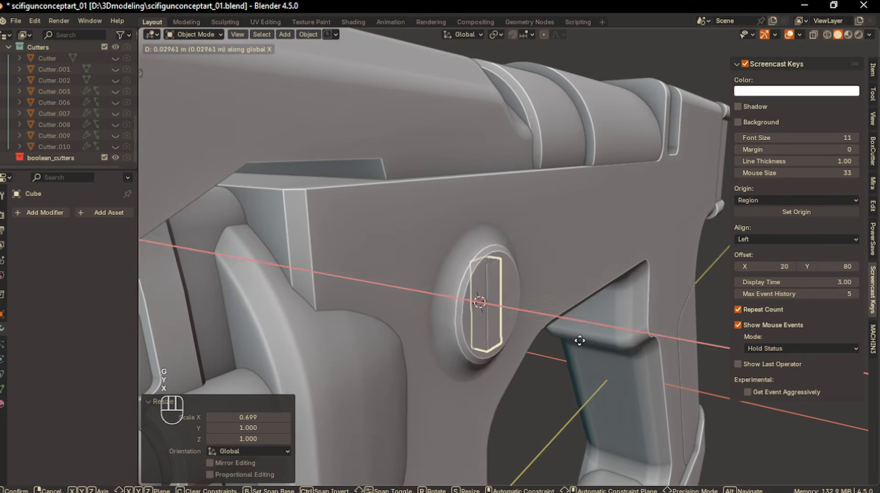
pyautogui.click(587, 341)
# - Rotate the bar about -55° around X and shift it about 0.068 m in Y and 0.048 m in Z
pyautogui.press('KP_1')
pyautogui.press('KP_3')
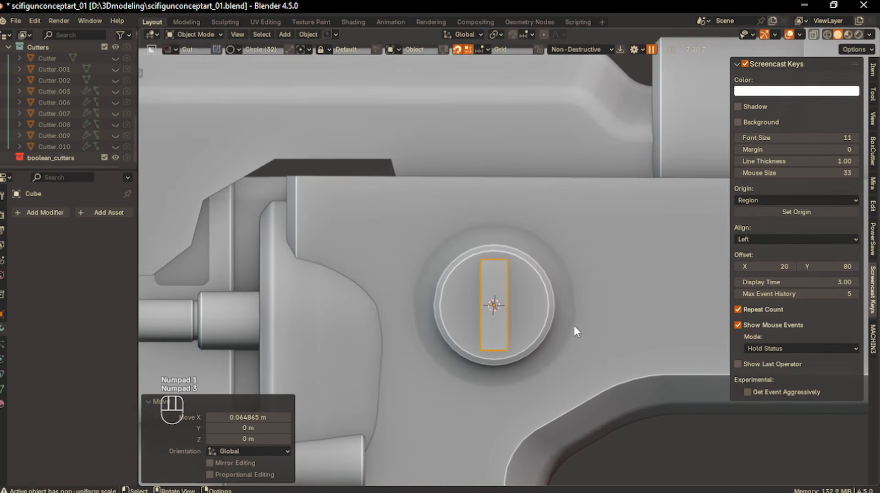
pyautogui.press('r')
pyautogui.press('x')
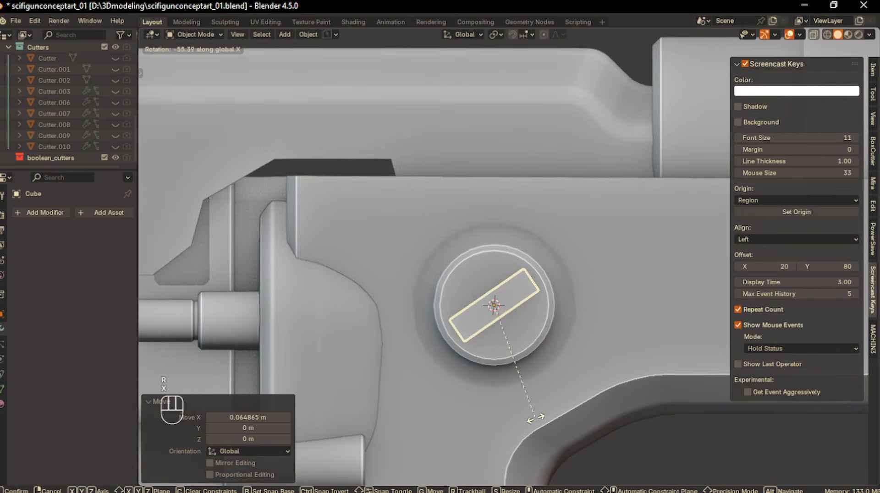
pyautogui.click(534, 418)
pyautogui.press('g')
pyautogui.click(530, 374)
# - Scale the bar's outer long face to 0.826 in Edit Mode to taper its sides
pyautogui.moveTo(529, 369)
pyautogui.mouseDown(button='middle')
pyautogui.moveTo(556, 352)
pyautogui.moveTo(549, 371)
pyautogui.moveTo(530, 366)
pyautogui.mouseUp(button='middle')
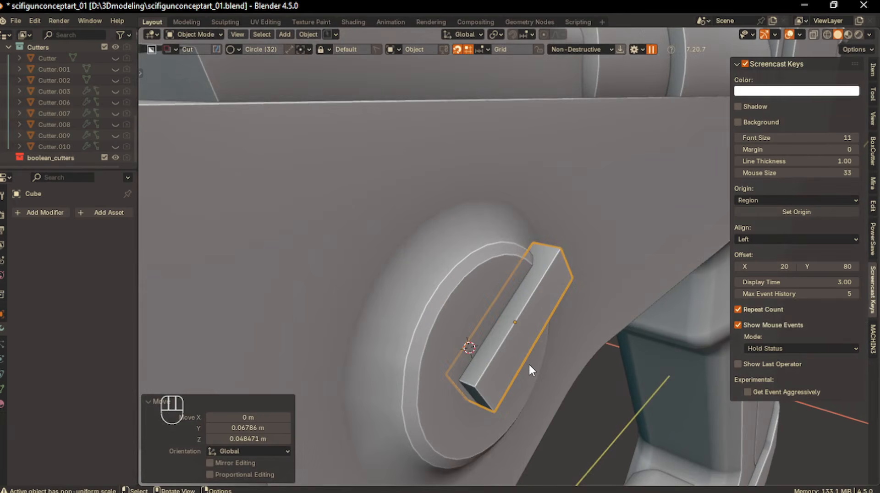
pyautogui.scroll(1, 530, 365)
pyautogui.press('Tab')
pyautogui.click(567, 363)
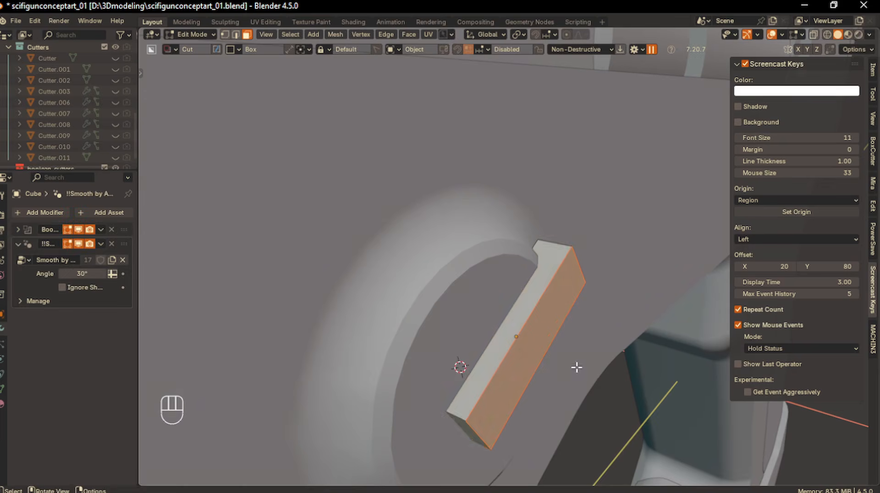
pyautogui.press('s')
pyautogui.click(589, 382)
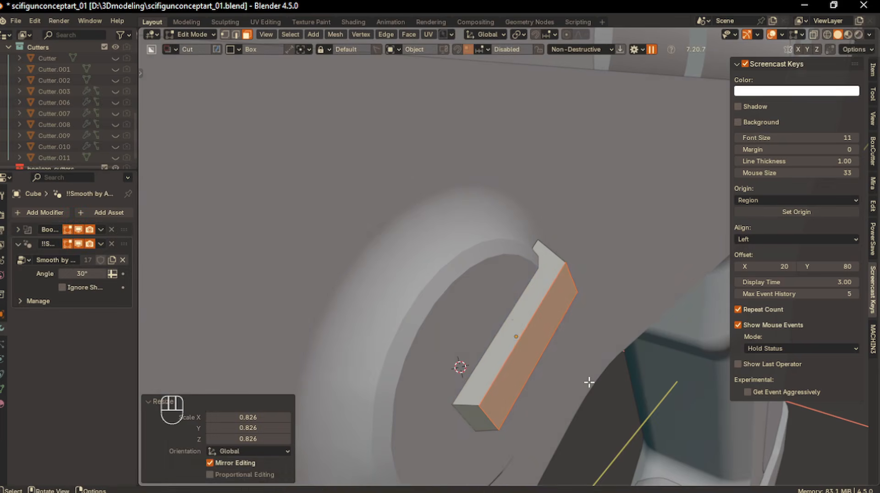
# - Move the outer edge at the bar's upper end along X to slant its long outer face
pyautogui.press('KP_3')
pyautogui.press('2')
pyautogui.moveTo(469, 268); pyautogui.dragTo(557, 309, button='middle')
pyautogui.click(560, 311)
pyautogui.press('g')
pyautogui.press('x')
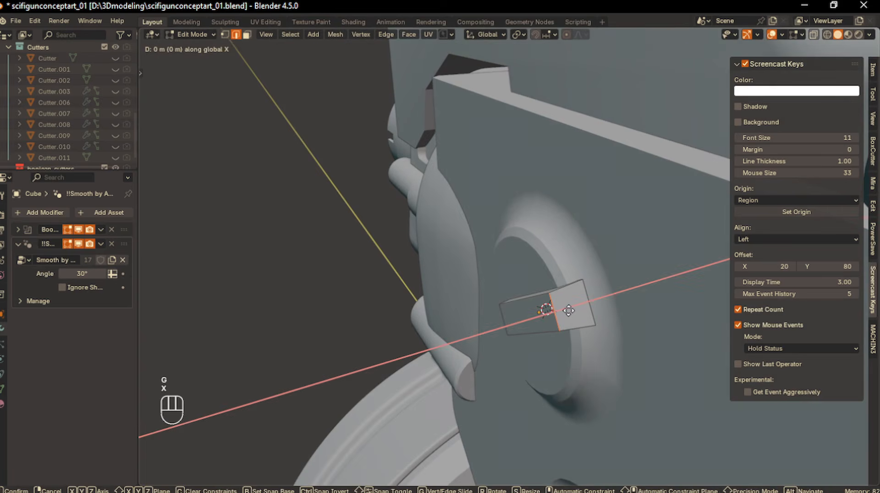
pyautogui.click(579, 308)
# - Edit the bar together with the frame and bevel the short edge at the bar's lower end by about 0.01 m
pyautogui.moveTo(579, 309); pyautogui.dragTo(591, 310, button='middle')
pyautogui.press('Tab')
pyautogui.keyDown('shift'); pyautogui.click(403, 240); pyautogui.keyUp('shift')
pyautogui.moveTo(399, 239); pyautogui.dragTo(498, 287, button='middle')
pyautogui.press('Tab')
pyautogui.click(492, 313)
pyautogui.hotkey('ctrl', 'b')
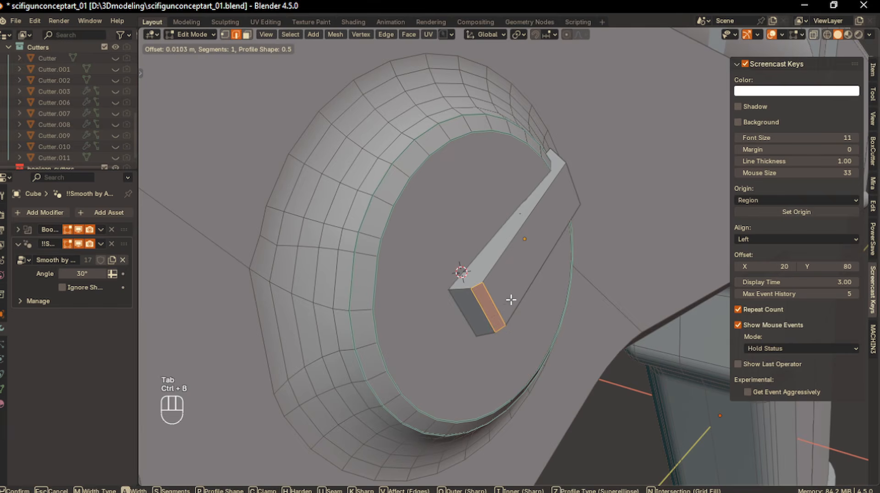
pyautogui.click(514, 294)
# - Add a lengthwise loop cut along the bar's middle and bevel it by 0.0141 m into a central strip
pyautogui.hotkey('ctrl', 'r')
pyautogui.moveTo(514, 294); pyautogui.dragTo(491, 267, button='middle')
pyautogui.click(442, 289)
pyautogui.click(507, 324)
pyautogui.hotkey('ctrl', 'b')
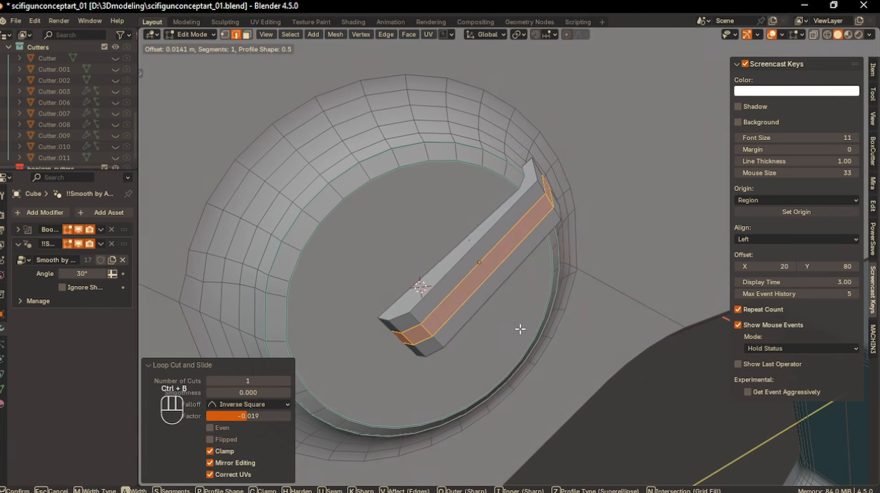
pyautogui.click(521, 329)
# - Add a loop cut across the bar, slid toward its lower end
pyautogui.hotkey('ctrl', 'r')
pyautogui.click(494, 304)
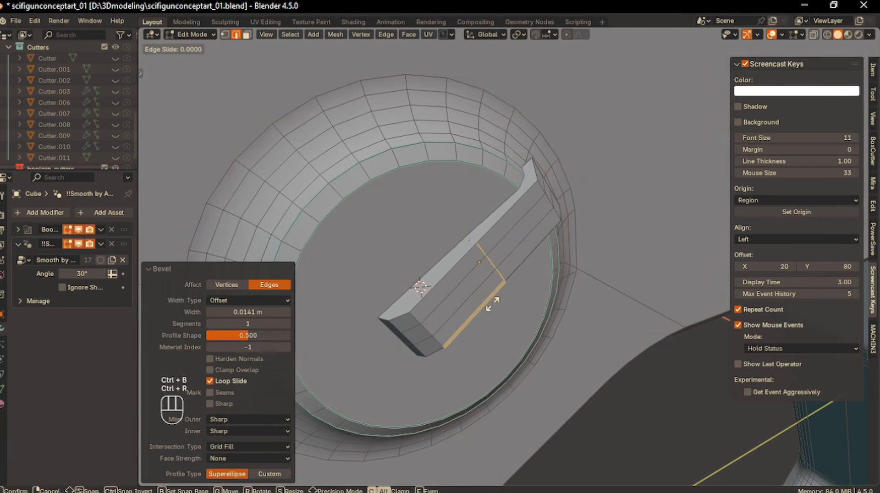
pyautogui.click(472, 321)
# - Extrude the bar's upper central strip faces inward along their normals by about 0.004 m to form a groove
pyautogui.click(248, 35)
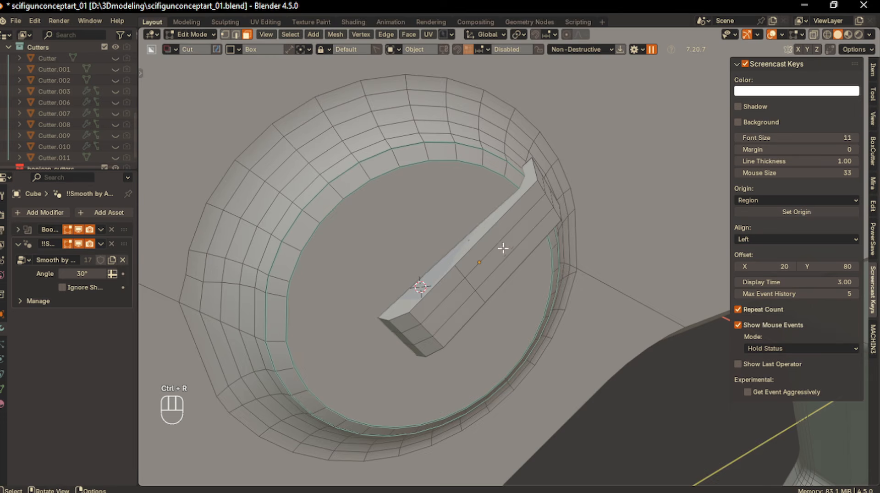
pyautogui.moveTo(533, 247); pyautogui.dragTo(510, 221, button='middle')
pyautogui.moveTo(562, 251); pyautogui.dragTo(564, 209, button='middle')
pyautogui.hotkey('alt', 'e')
pyautogui.click(563, 222)
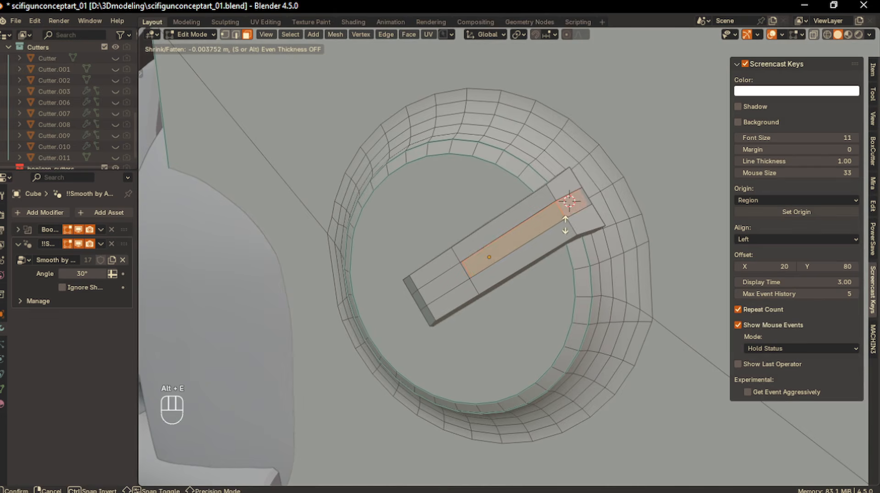
pyautogui.click(566, 226)
# - Bevel the edges across the corner between the bar's long face and upper end by about 0.003 m with one segment
pyautogui.moveTo(566, 225); pyautogui.dragTo(521, 243, button='middle')
pyautogui.scroll(2, 535, 240)
pyautogui.scroll(2, 529, 242)
pyautogui.press('2')
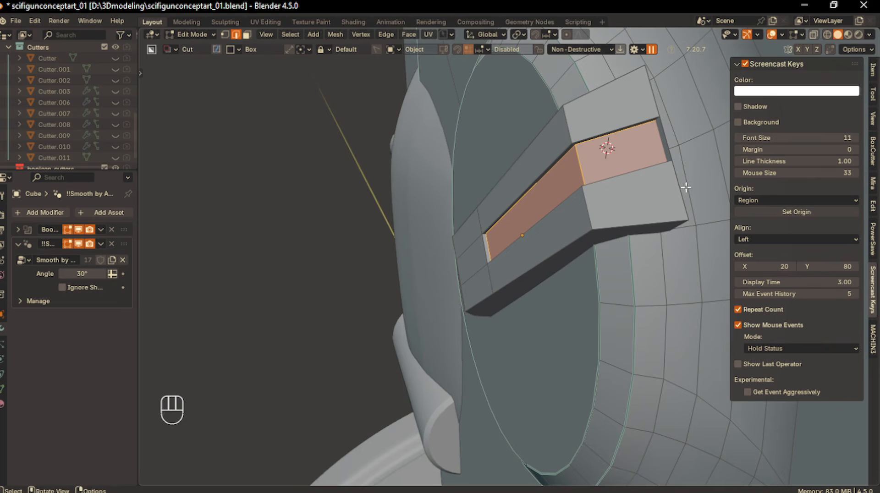
pyautogui.keyDown('alt'); pyautogui.click(621, 176); pyautogui.keyUp('alt')
pyautogui.hotkey('ctrl', 'b')
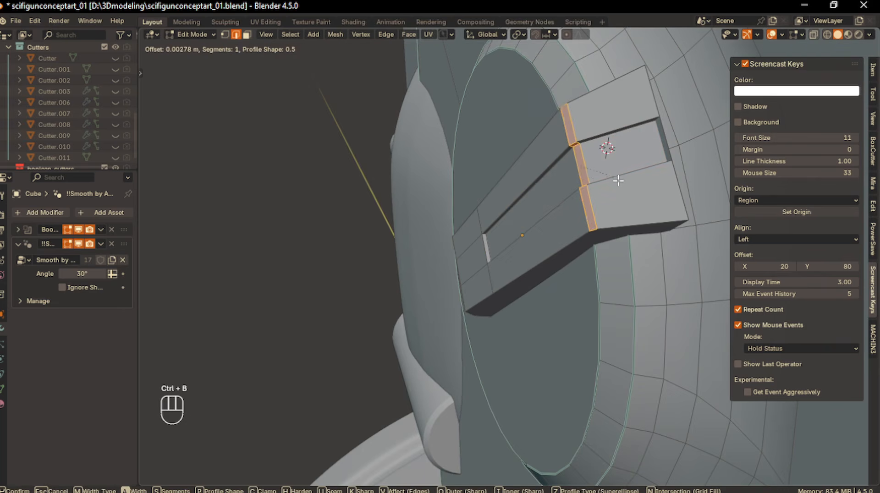
pyautogui.click(622, 184)
pyautogui.moveTo(622, 184); pyautogui.dragTo(583, 198, button='middle')
pyautogui.click(643, 209)
pyautogui.moveTo(643, 209); pyautogui.dragTo(623, 137, button='middle')
# - Return to Object Mode, select the bar on the disc, and isolate it in local view
pyautogui.press('Tab')
pyautogui.click(629, 69)
pyautogui.moveTo(629, 68); pyautogui.dragTo(518, 197, button='middle')
pyautogui.press('KP_1')
pyautogui.press('KP_3')
pyautogui.scroll(-8, 518, 199)
pyautogui.click(550, 337)
pyautogui.click(457, 285)
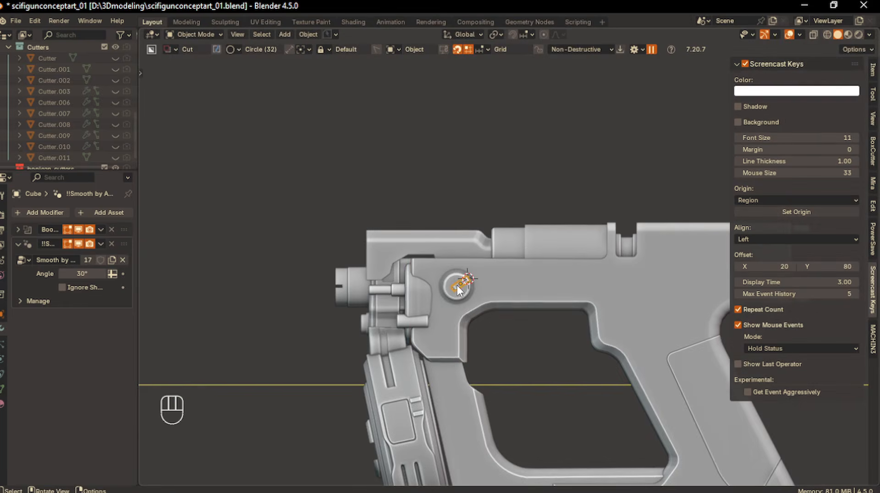
pyautogui.press('KP_Divide')
pyautogui.moveTo(424, 308)
pyautogui.mouseDown(button='middle')
pyautogui.moveTo(386, 299)
pyautogui.moveTo(507, 298)
pyautogui.moveTo(428, 301)
pyautogui.moveTo(552, 312)
pyautogui.mouseUp(button='middle')
# - Merge the two pairs of close vertices along the bar's rear end edge using At Last
pyautogui.press('Tab')
pyautogui.click(556, 326)
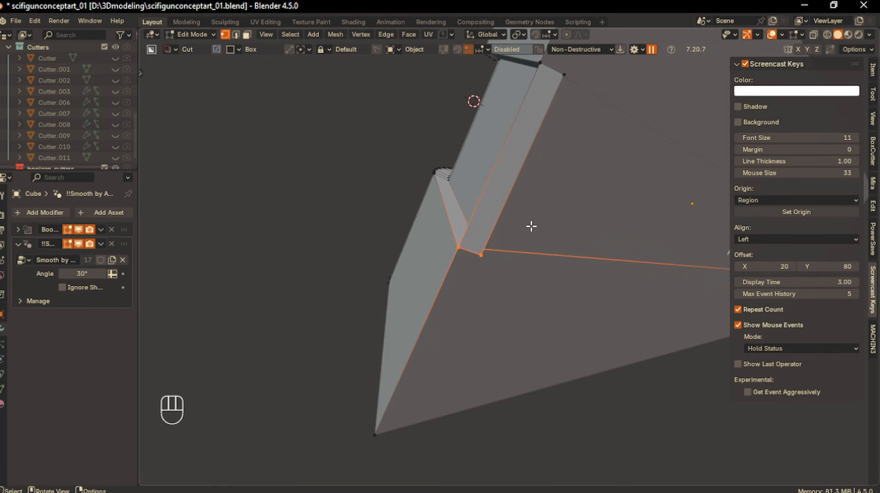
pyautogui.press('m')
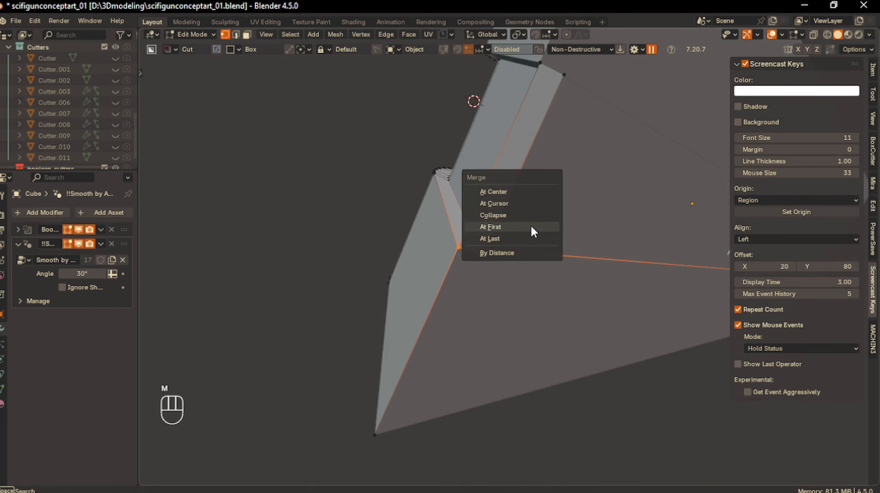
pyautogui.click(525, 238)
pyautogui.moveTo(558, 202); pyautogui.dragTo(596, 138, button='middle')
pyautogui.click(544, 132)
pyautogui.keyDown('shift'); pyautogui.click(526, 122); pyautogui.keyUp('shift')
pyautogui.press('m')
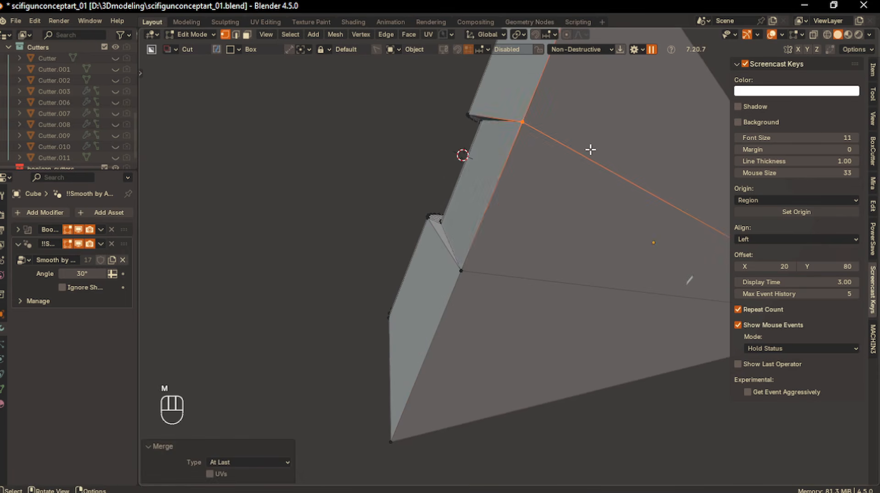
pyautogui.click(589, 150)
pyautogui.moveTo(565, 169); pyautogui.dragTo(608, 197, button='middle')
# - Select the edge path along the bar's rear end, bevel it, and return to the full gun in Object Mode
pyautogui.press('Tab')
pyautogui.scroll(-4, 565, 203)
pyautogui.press('Tab')
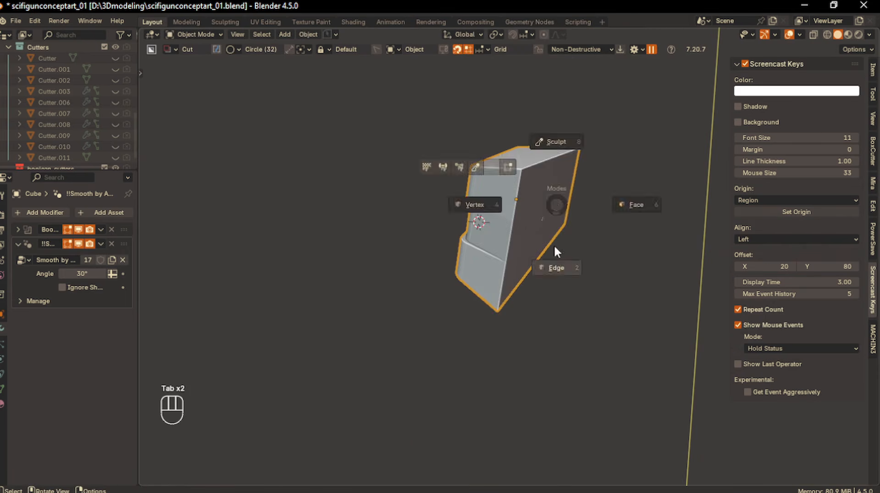
pyautogui.click(555, 251)
pyautogui.keyDown('ctrl'); pyautogui.click(506, 267); pyautogui.keyUp('ctrl')
pyautogui.moveTo(523, 267); pyautogui.dragTo(527, 261, button='middle')
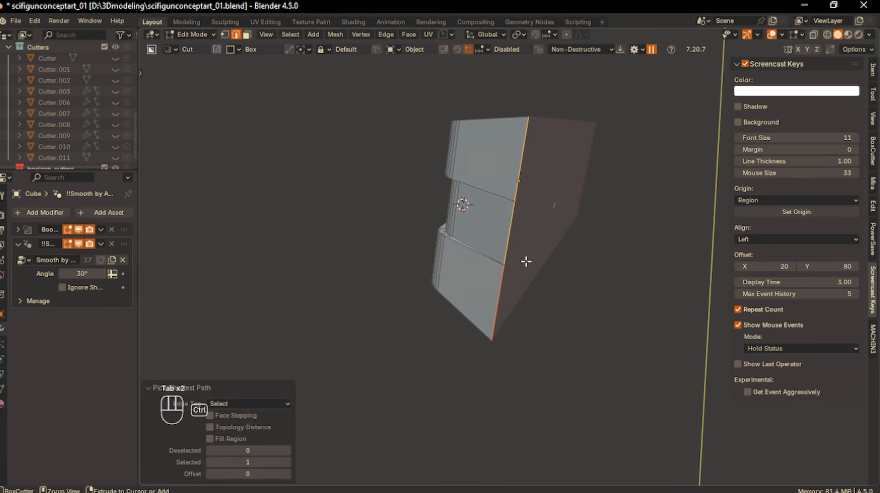
pyautogui.hotkey('ctrl', 'b')
pyautogui.click(556, 260)
pyautogui.click(548, 311)
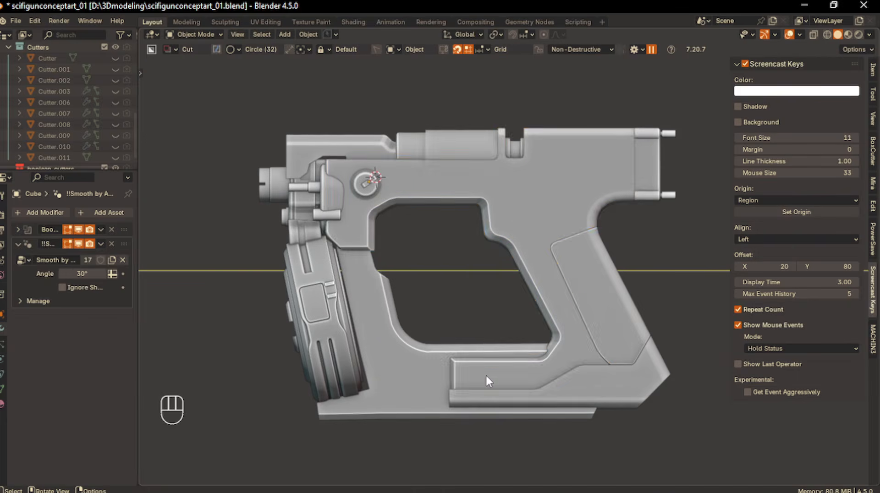
# - Select the lower frame part and outline an angled Ngon cutter over the lower edge of its front foot
pyautogui.click(487, 374)
pyautogui.click(478, 335)
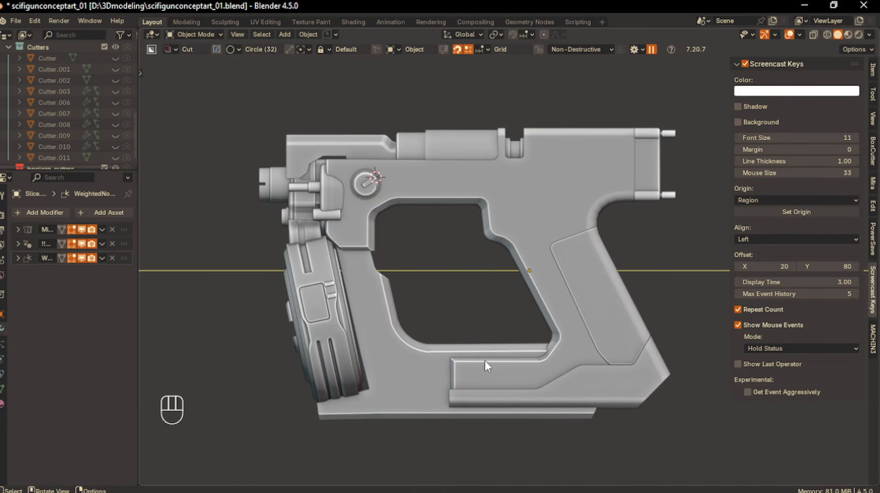
pyautogui.click(484, 351)
pyautogui.moveTo(484, 352); pyautogui.dragTo(513, 359, button='middle')
pyautogui.click(493, 304)
pyautogui.click(439, 386)
pyautogui.press('KP_1')
pyautogui.press('KP_3')
pyautogui.scroll(2, 442, 403)
pyautogui.keyDown('shift'); pyautogui.moveTo(448, 339); pyautogui.dragTo(356, 380, button='middle'); pyautogui.keyUp('shift')
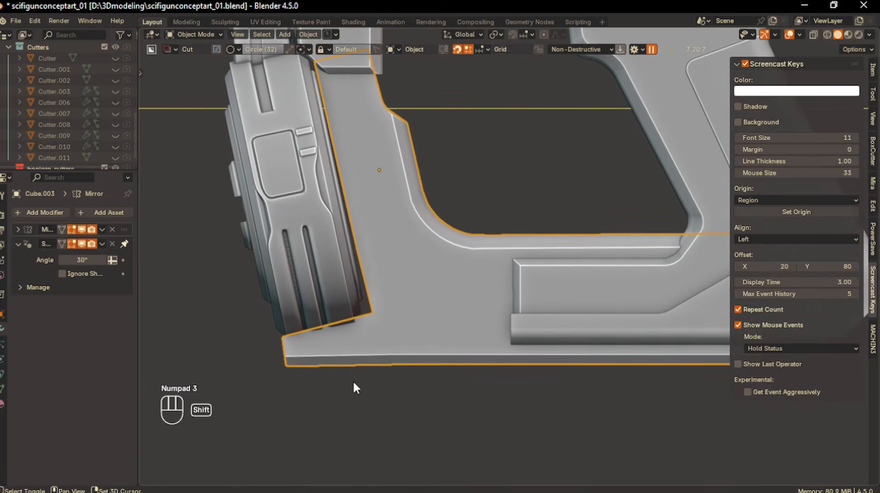
pyautogui.press('d')
pyautogui.click(349, 315)
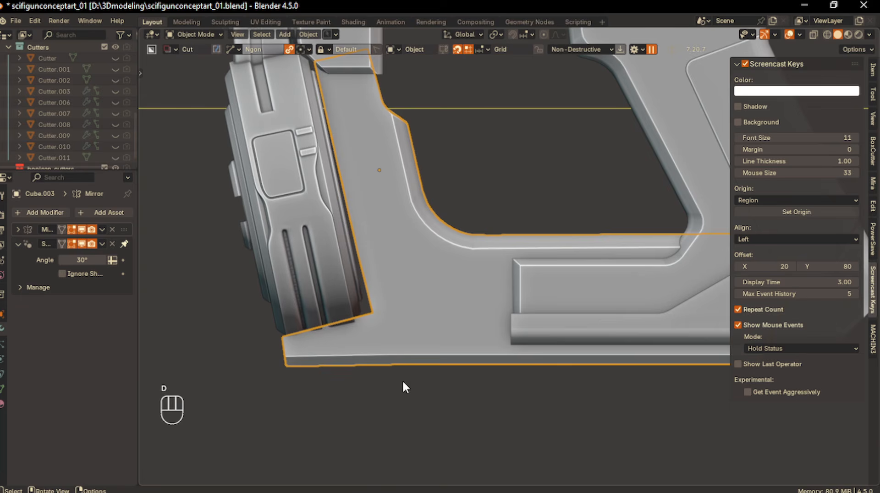
pyautogui.click(366, 345)
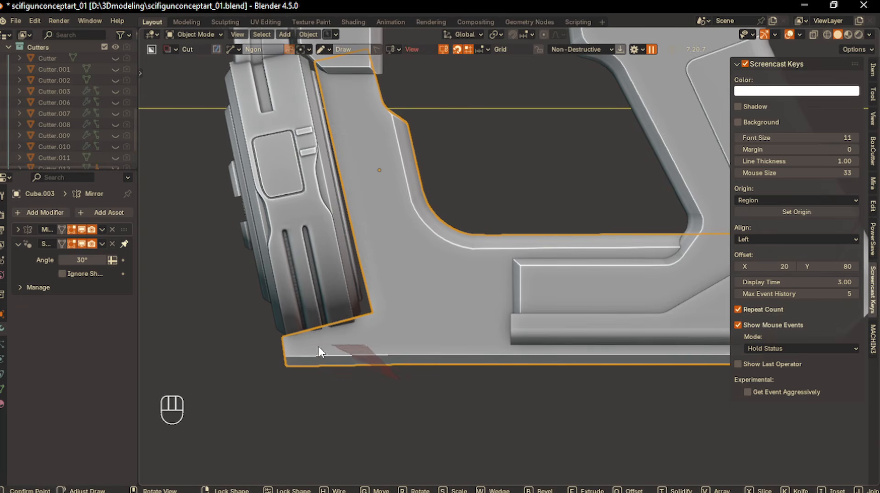
pyautogui.press('ctrl')
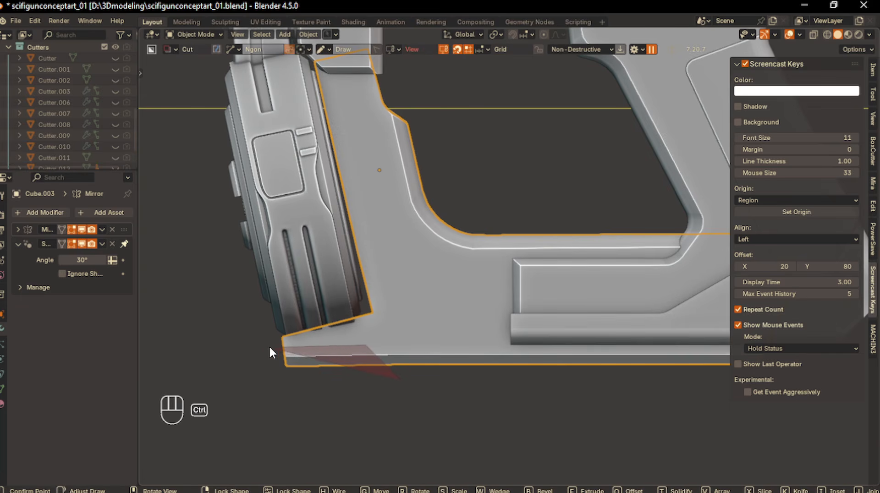
pyautogui.click(265, 349)
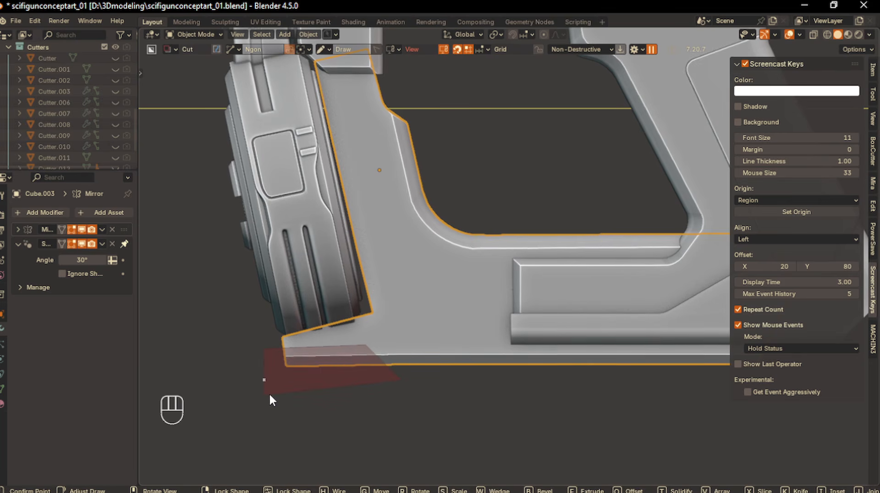
# - Extrude the Ngon cutter into the side of the front foot and apply the cut as a shallow recess
pyautogui.moveTo(270, 395); pyautogui.dragTo(353, 411, button='middle')
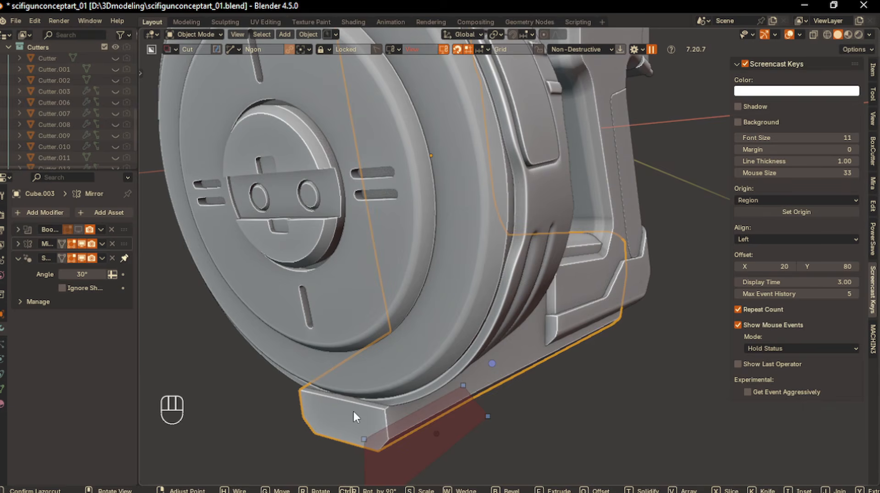
pyautogui.press('e')
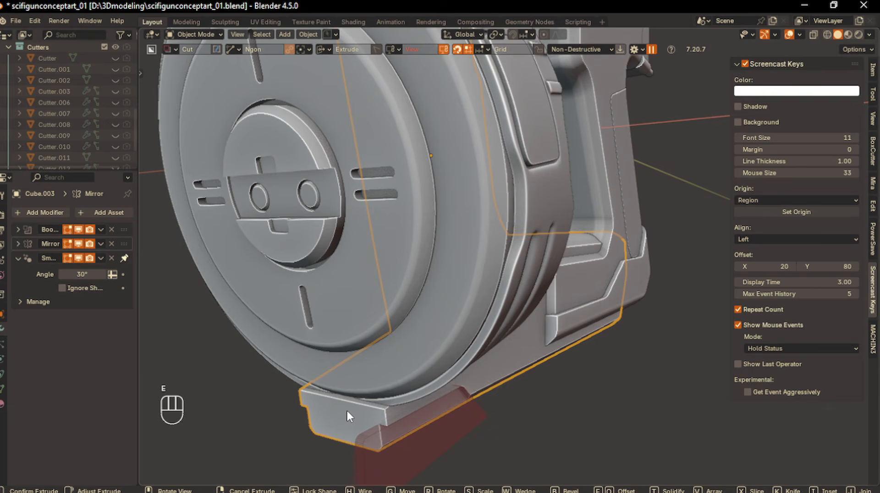
pyautogui.press('Return')
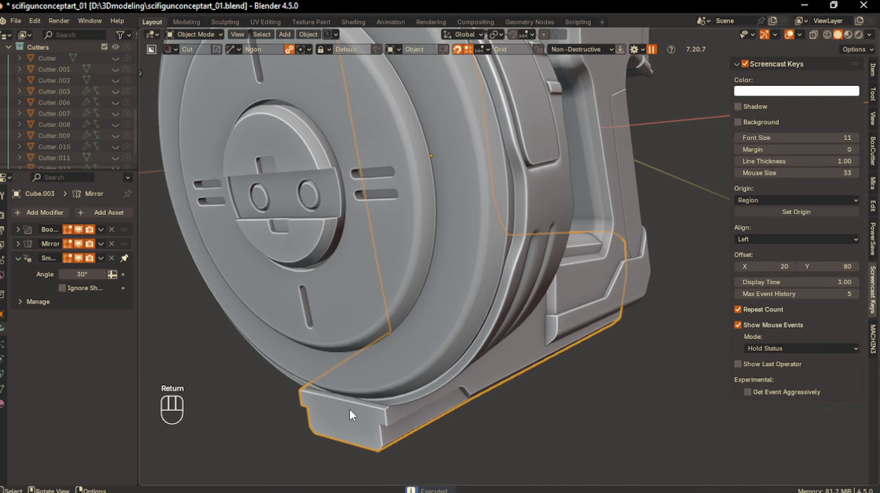
pyautogui.press('KP_1')
pyautogui.press('KP_3')
pyautogui.click(413, 408)
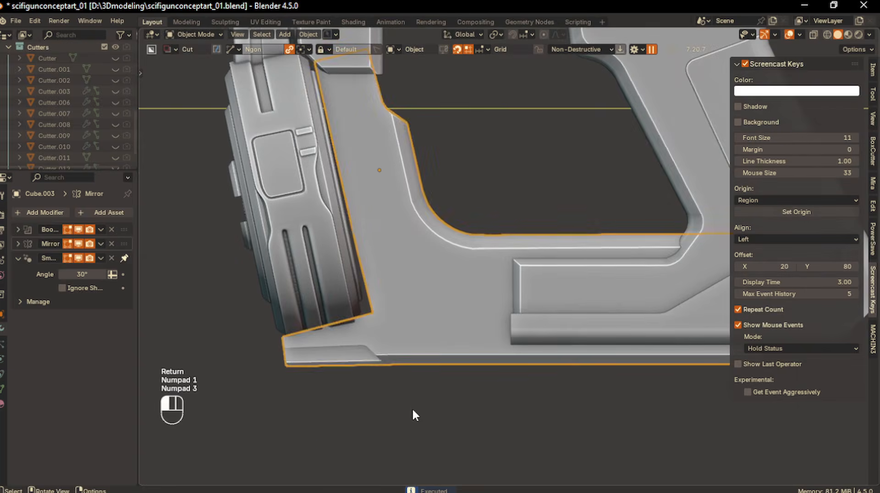
# - Unhide Cutter.012 and move it about 0.018 m upward along the global Z axis
pyautogui.scroll(-2, 347, 379)
pyautogui.keyDown('shift'); pyautogui.moveTo(336, 379); pyautogui.dragTo(318, 318, button='middle'); pyautogui.keyUp('shift')
pyautogui.scroll(2, 318, 376)
pyautogui.scroll(-1, 121, 139)
pyautogui.click(121, 146)
pyautogui.moveTo(335, 364); pyautogui.dragTo(369, 403, button='middle')
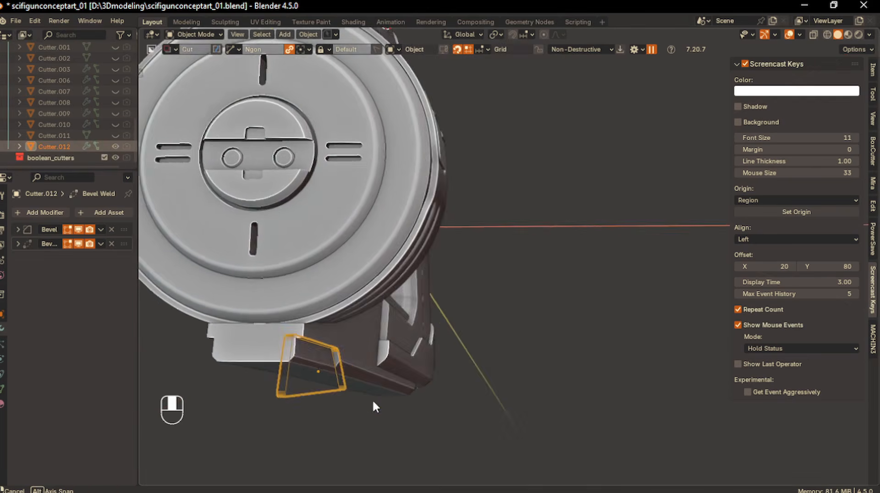
pyautogui.press('g')
pyautogui.press('z')
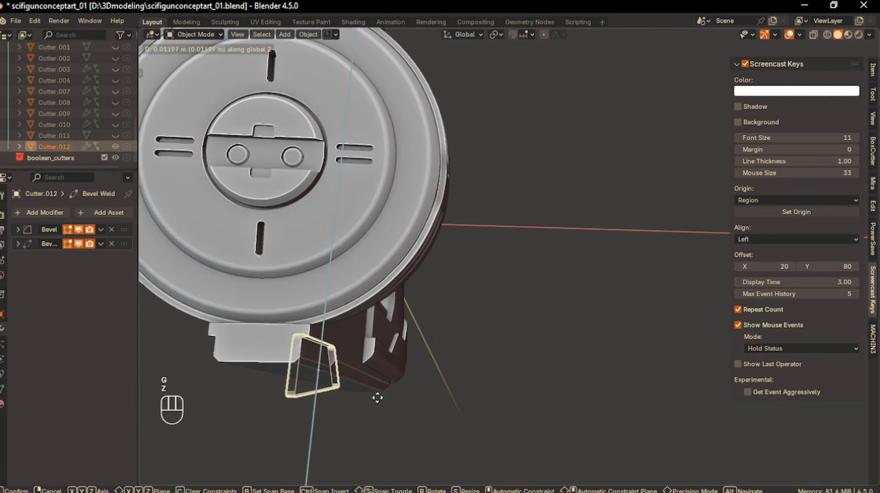
pyautogui.click(377, 395)
# - Scale Cutter.012 along X by about 1.706 and again by about 1.477, and hide it
pyautogui.moveTo(376, 398); pyautogui.dragTo(395, 403, button='middle')
pyautogui.press('s')
pyautogui.press('x')
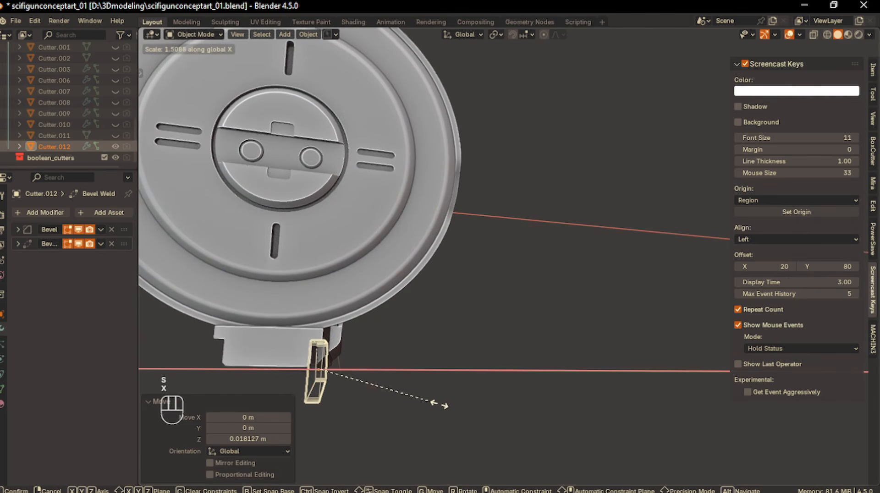
pyautogui.click(453, 405)
pyautogui.moveTo(453, 404); pyautogui.dragTo(381, 386, button='middle')
pyautogui.press('s')
pyautogui.press('x')
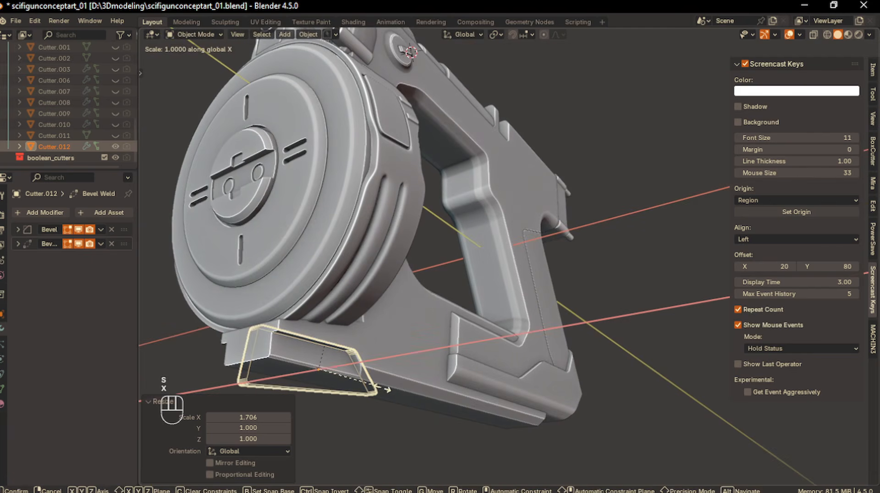
pyautogui.click(358, 373)
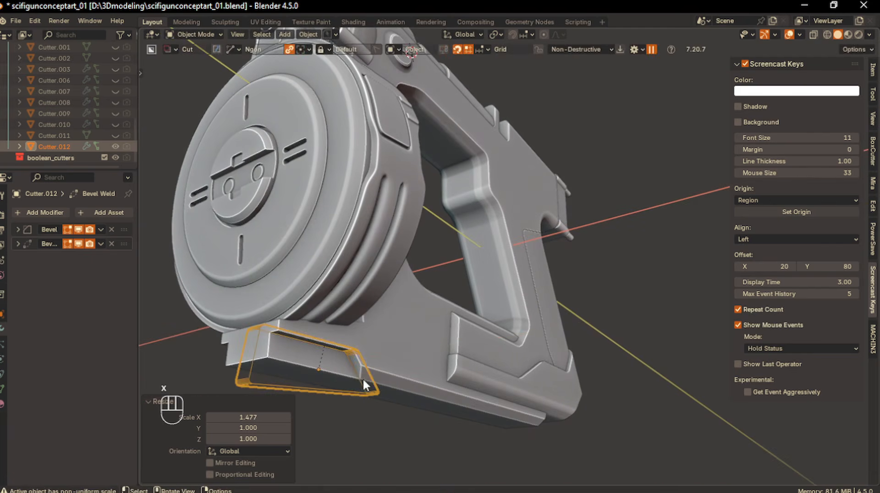
pyautogui.moveTo(358, 372); pyautogui.dragTo(331, 362, button='middle')
pyautogui.click(116, 146)
pyautogui.scroll(-2, 368, 261)
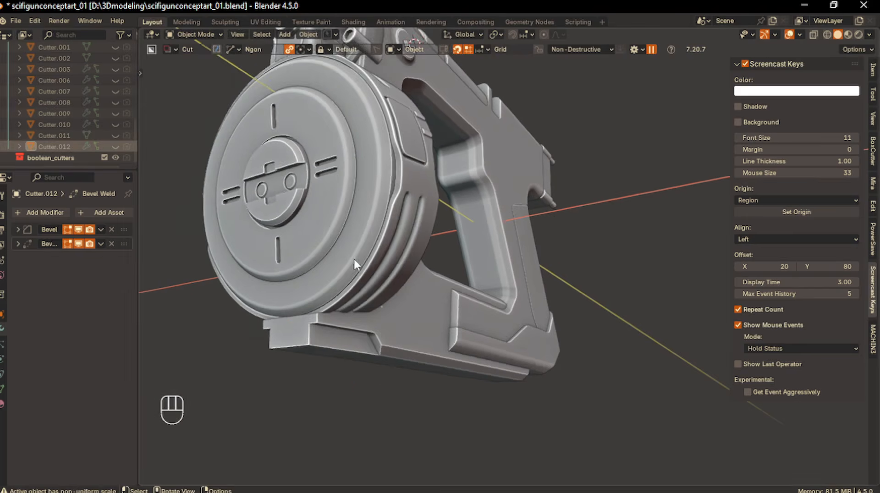
# - Select the lower frame part, switch the cutter shape to Box, and change the cutter's object alignment setting
pyautogui.press('KP_3')
pyautogui.click(348, 265)
pyautogui.scroll(1, 424, 298)
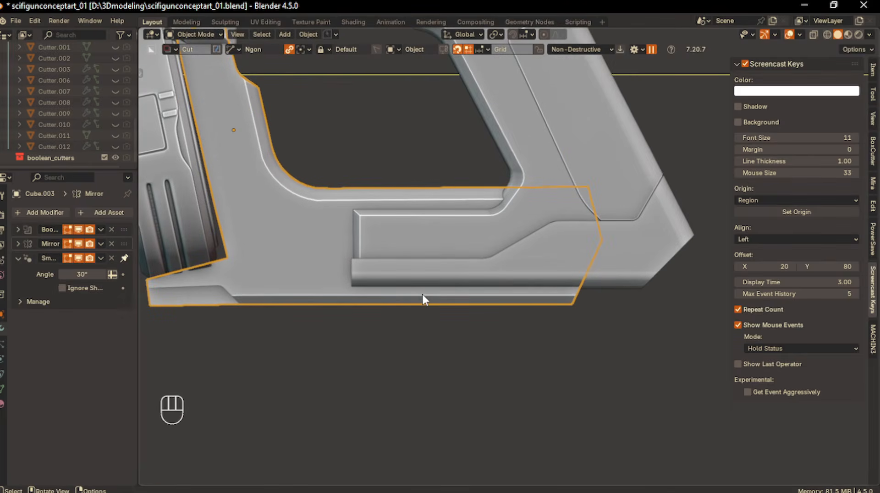
pyautogui.press('d')
pyautogui.click(416, 279)
pyautogui.moveTo(386, 252)
pyautogui.mouseDown()
pyautogui.moveTo(428, 283)
pyautogui.moveTo(486, 291)
pyautogui.mouseUp()
pyautogui.rightClick(557, 274)
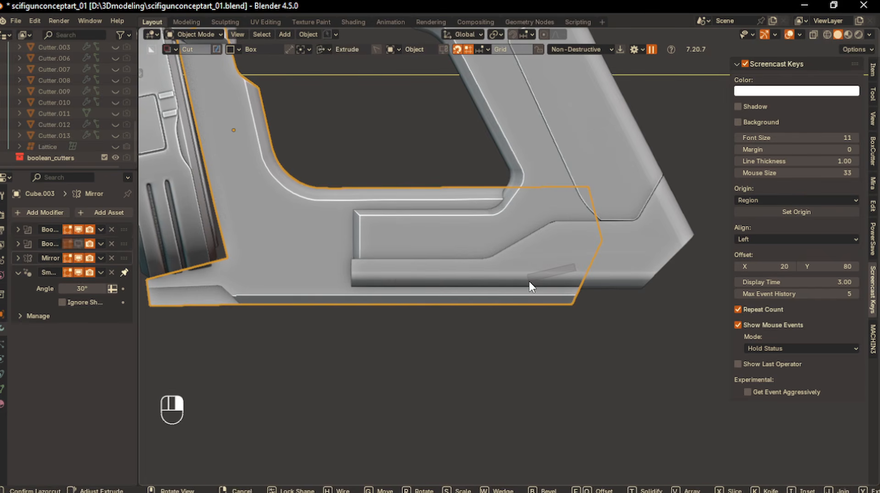
pyautogui.hotkey('shift', 'v')
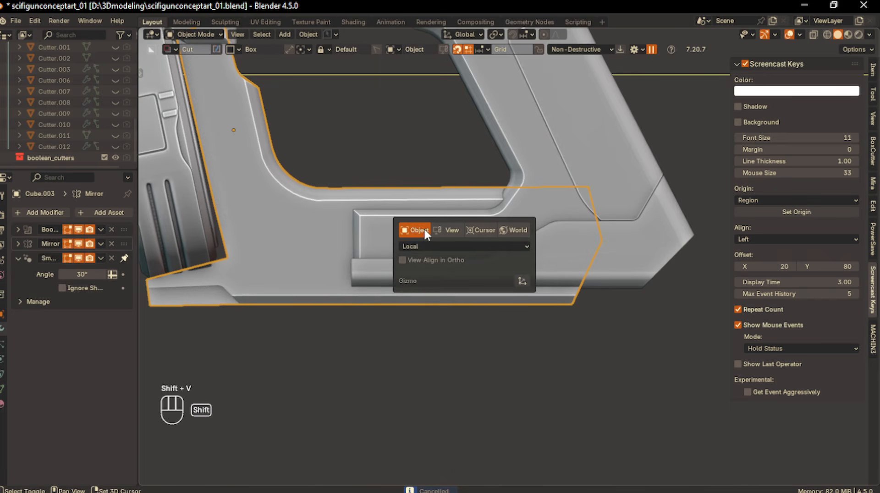
pyautogui.click(424, 247)
pyautogui.click(425, 285)
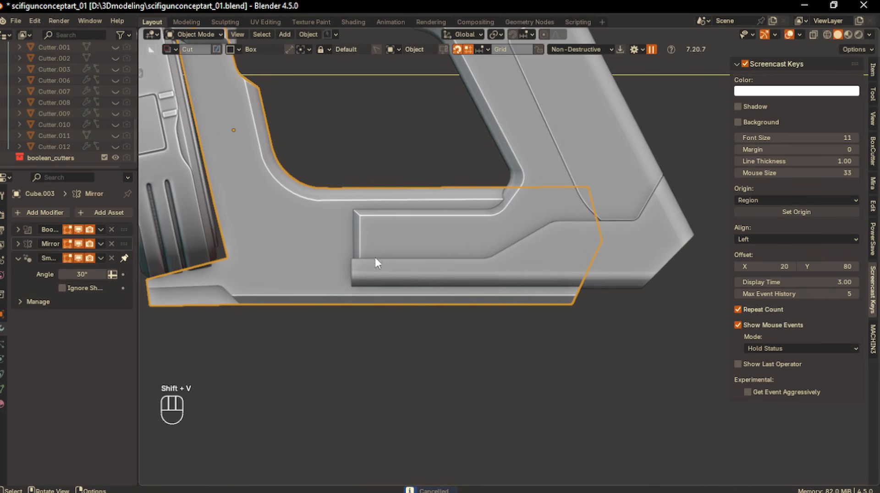
# - Cut a long, shallow box recess into the lower frame's side, running under the raised panel to the rear end
pyautogui.moveTo(386, 257); pyautogui.dragTo(436, 277)
pyautogui.moveTo(539, 290); pyautogui.dragTo(593, 291)
pyautogui.moveTo(594, 291); pyautogui.dragTo(511, 301, button='middle')
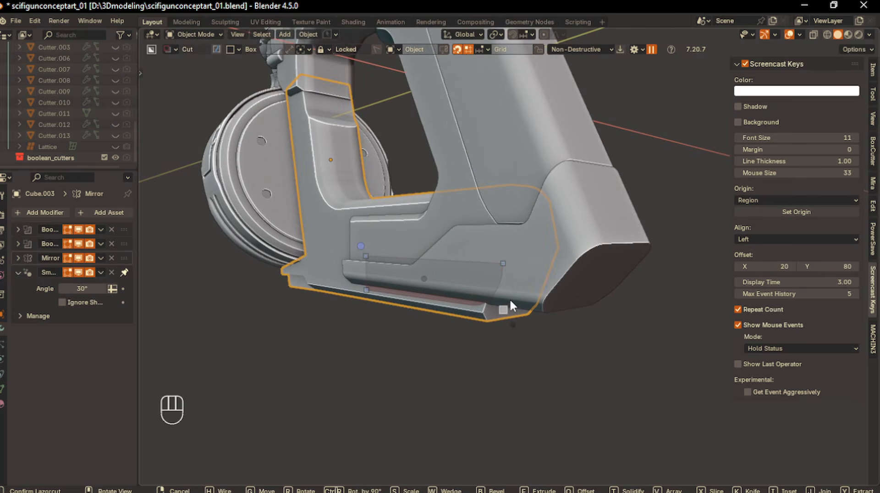
pyautogui.press('e')
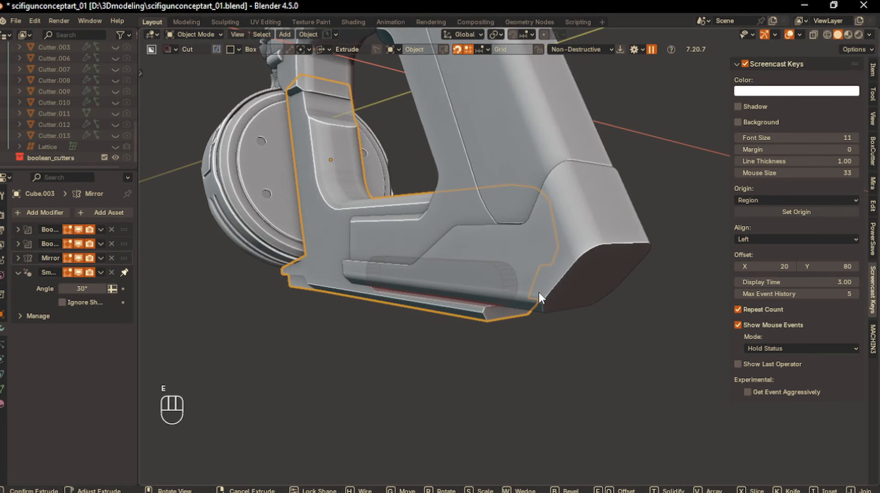
pyautogui.press('Return')
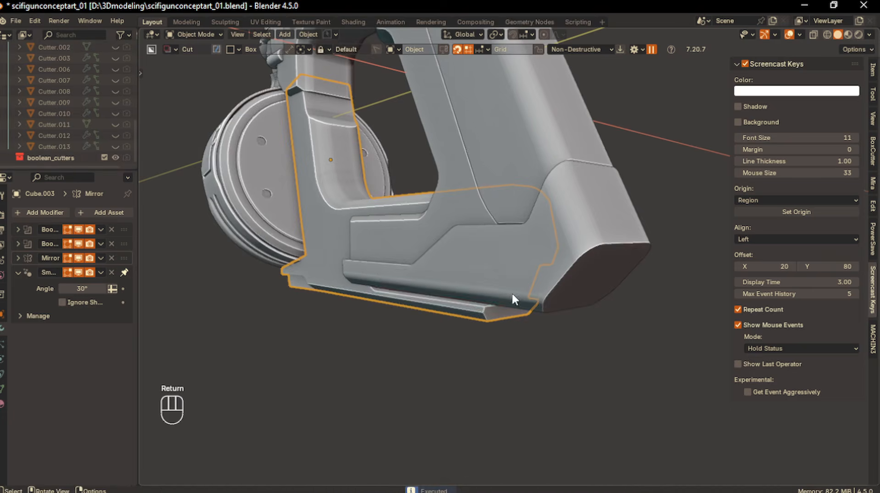
# - Unhide Cutter.013, move it along the Y axis toward the rear of the frame, and hide it again
pyautogui.press('KP_1')
pyautogui.press('KP_3')
pyautogui.scroll(4, 341, 287)
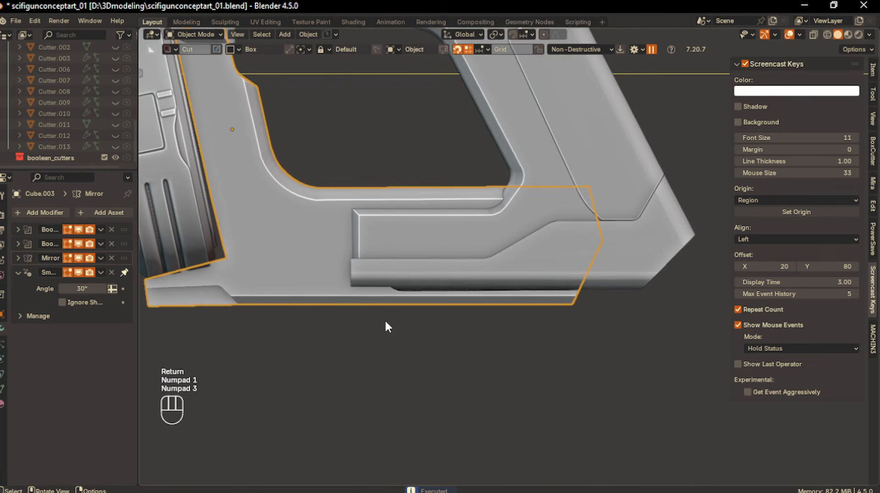
pyautogui.scroll(1, 390, 359)
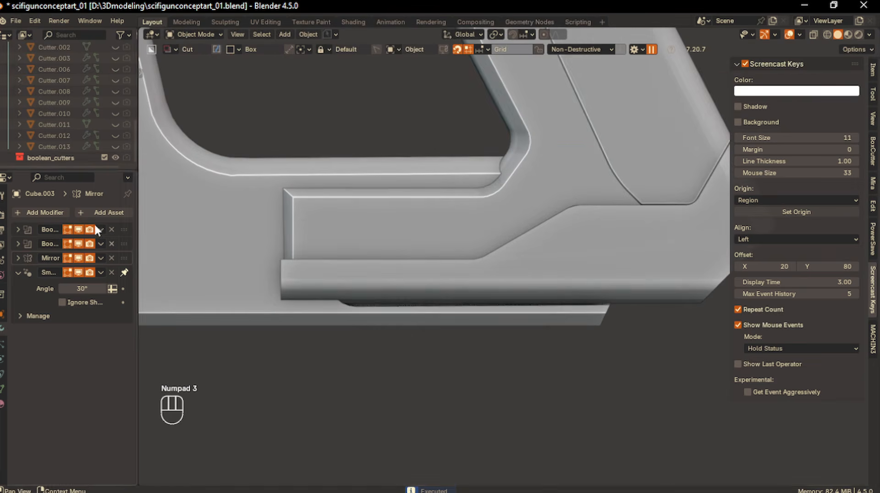
pyautogui.click(114, 146)
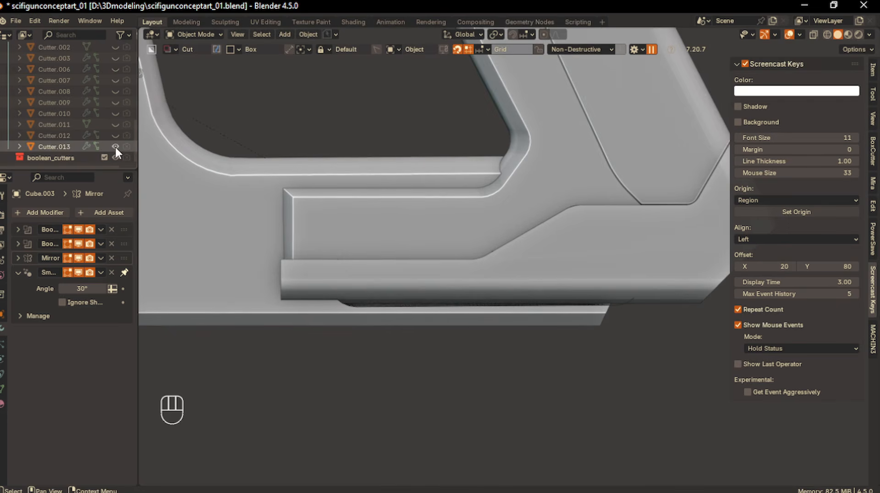
pyautogui.click(615, 301)
pyautogui.press('g')
pyautogui.press('y')
pyautogui.click(636, 309)
pyautogui.click(115, 147)
# - Examine the gun from the front, side and perspective views to check the lower frame's cuts and proportions
pyautogui.moveTo(422, 360); pyautogui.dragTo(368, 306, button='middle')
pyautogui.press('KP_1')
pyautogui.press('KP_3')
pyautogui.press('KP_1')
pyautogui.scroll(3, 390, 314)
pyautogui.click(409, 317)
pyautogui.press('KP_1')
pyautogui.scroll(-5, 411, 319)
pyautogui.press('KP_3')
pyautogui.keyDown('shift'); pyautogui.moveTo(431, 238); pyautogui.dragTo(454, 275, button='middle'); pyautogui.keyUp('shift')
pyautogui.click(456, 277)
pyautogui.scroll(3, 463, 232)
pyautogui.keyDown('shift'); pyautogui.moveTo(463, 231); pyautogui.dragTo(418, 268, button='middle'); pyautogui.keyUp('shift')
pyautogui.scroll(3, 393, 294)
# - Isolate the lower frame part and bevel the long front side edge of its upright and foot by about 0.082 m with six segments
pyautogui.click(319, 307)
pyautogui.press('Tab')
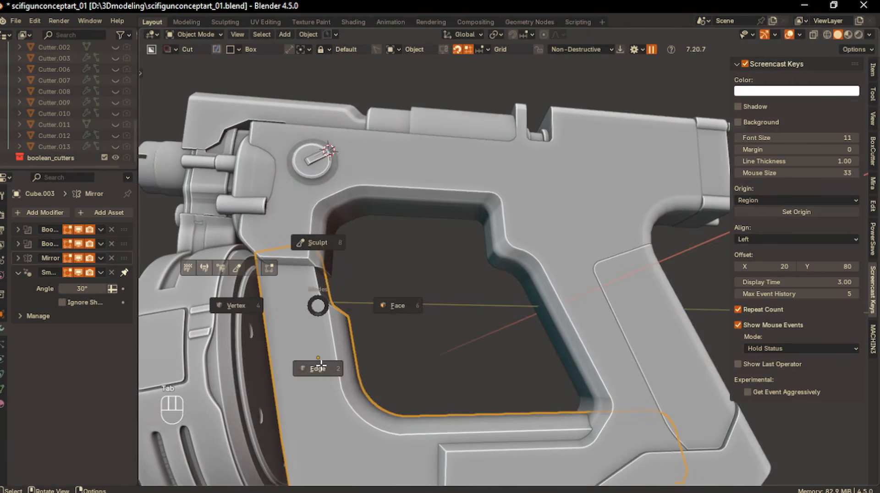
pyautogui.scroll(-2, 275, 351)
pyautogui.press('/')
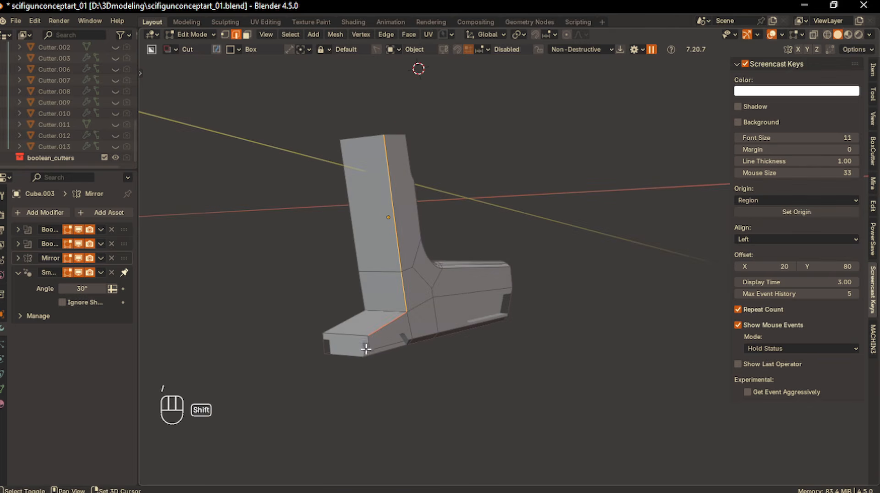
pyautogui.scroll(3, 412, 362)
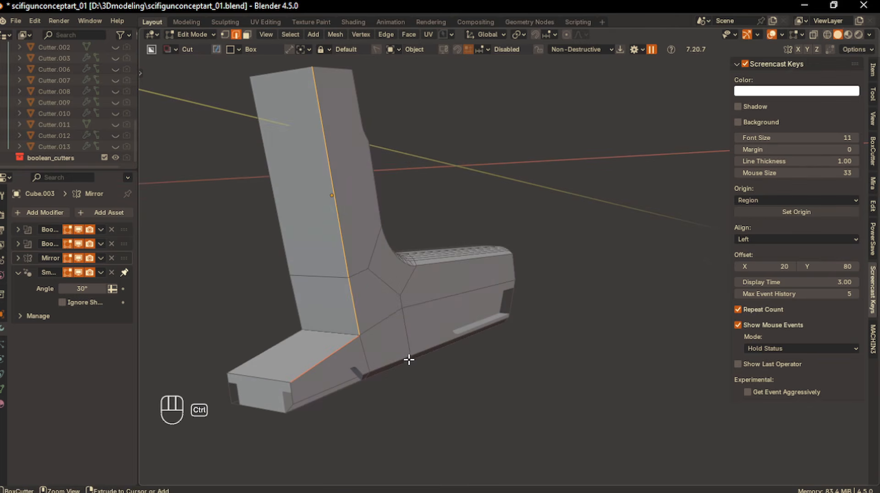
pyautogui.hotkey('ctrl', 'b')
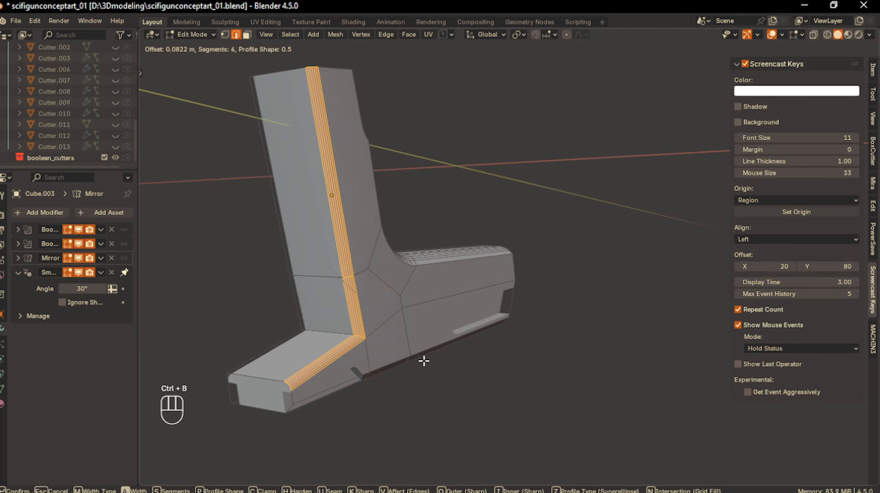
pyautogui.click(424, 361)
# - Bevel the edge loop where the lower frame's upright meets the foot by about 0.143 m with six segments
pyautogui.keyDown('alt'); pyautogui.click(341, 328); pyautogui.keyUp('alt')
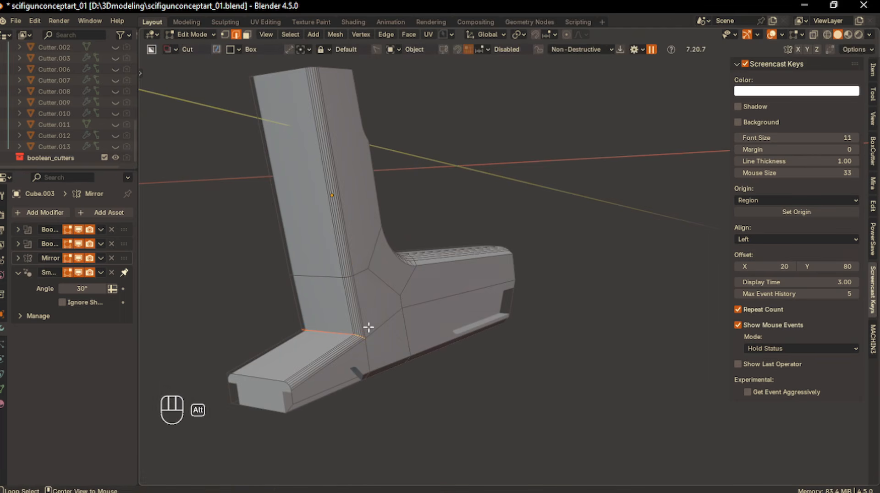
pyautogui.hotkey('ctrl', 'b')
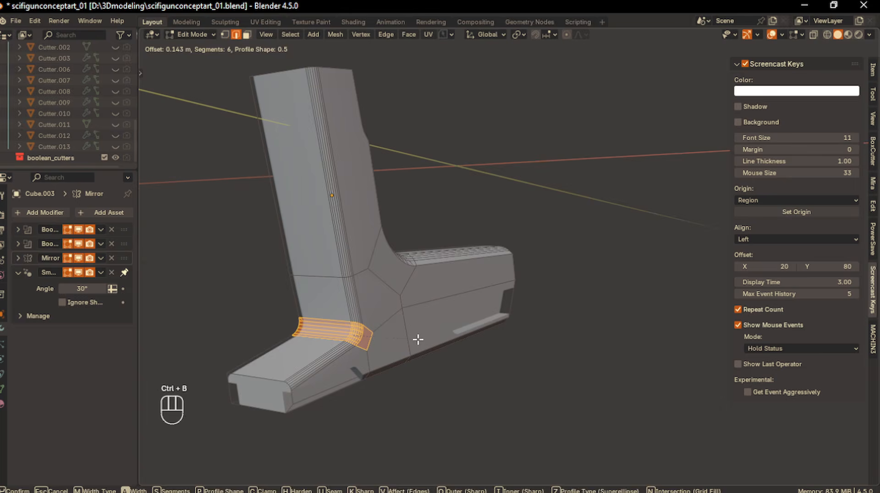
pyautogui.click(418, 339)
pyautogui.press('Tab')
pyautogui.press('KP_1')
pyautogui.press('KP_3')
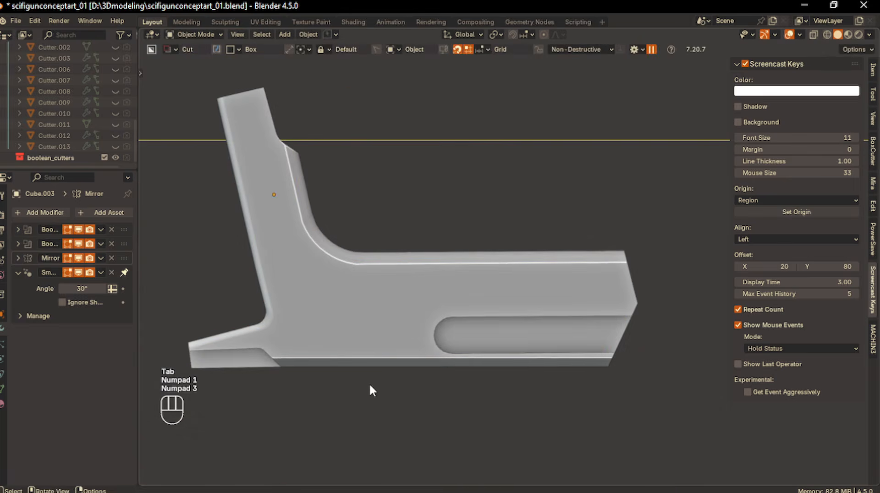
# - Bring back the rest of the gun and examine its overall proportions from the side, perspective and front
pyautogui.press('KP_Divide')
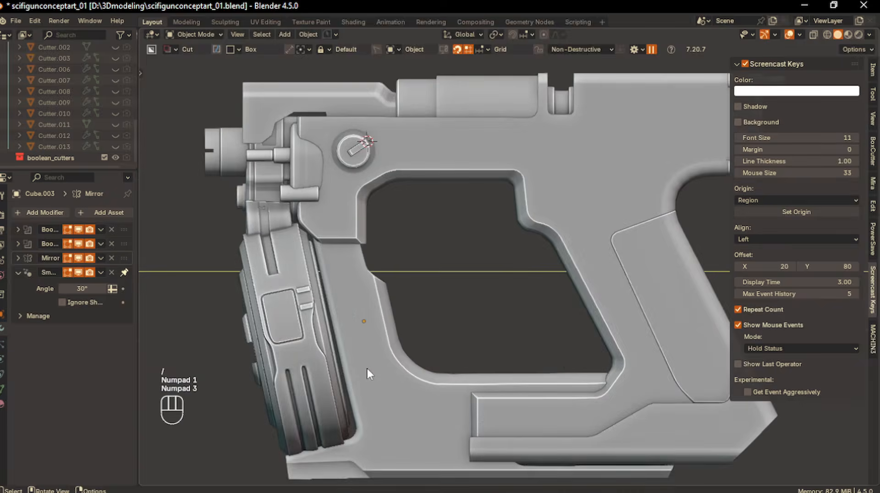
pyautogui.scroll(-2, 368, 369)
pyautogui.click(450, 289)
pyautogui.scroll(-2, 441, 404)
pyautogui.keyDown('shift'); pyautogui.moveTo(419, 398); pyautogui.dragTo(385, 412, button='middle'); pyautogui.keyUp('shift')
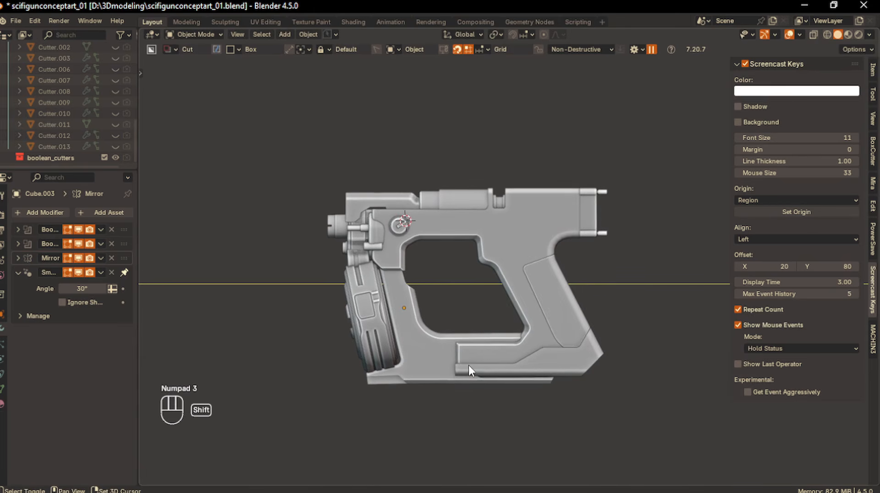
pyautogui.moveTo(473, 246); pyautogui.dragTo(503, 241, button='middle')
pyautogui.press('KP_1')
pyautogui.press('KP_3')
# - Place the 3D cursor in the upper rear of the trigger opening and add a cube there
pyautogui.scroll(4, 457, 305)
pyautogui.keyDown('shift'); pyautogui.moveTo(469, 306); pyautogui.dragTo(514, 321, button='middle'); pyautogui.keyUp('shift')
pyautogui.scroll(2, 513, 320)
pyautogui.hotkey('shift', 's')
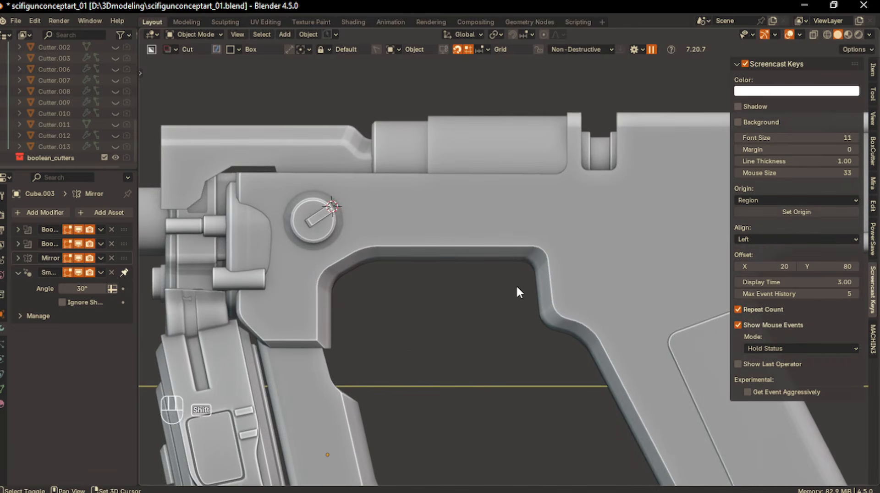
pyautogui.hotkey('shift', 'a')
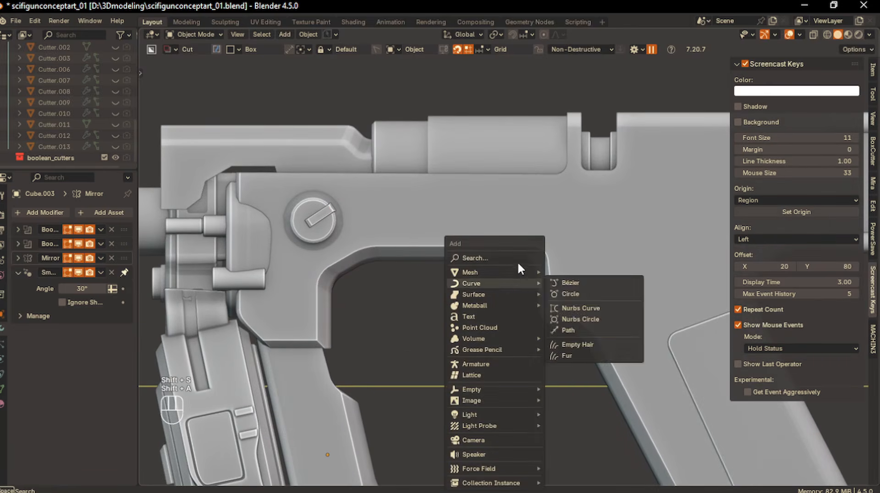
pyautogui.moveTo(527, 273)
pyautogui.click(567, 309)
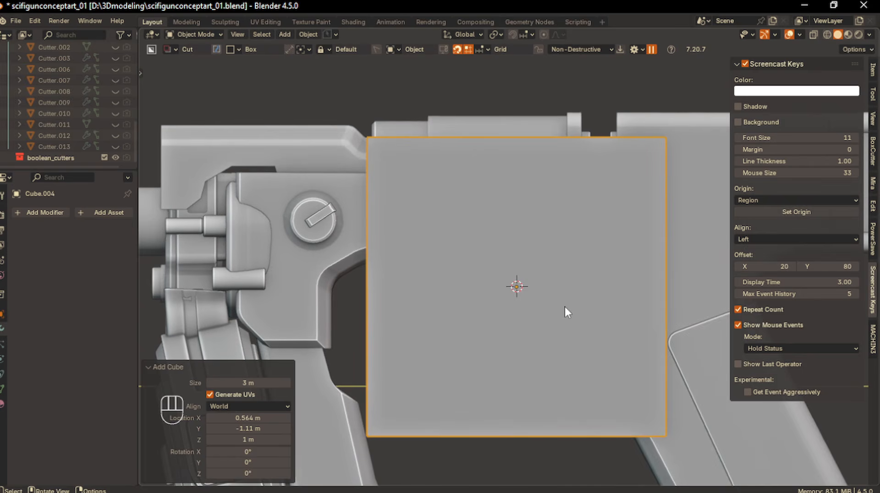
# - Scale the cube into a small upright block: about 0.059 overall, about 2.1 along Y, and 2.762 and 1.264 along Z
pyautogui.press('s')
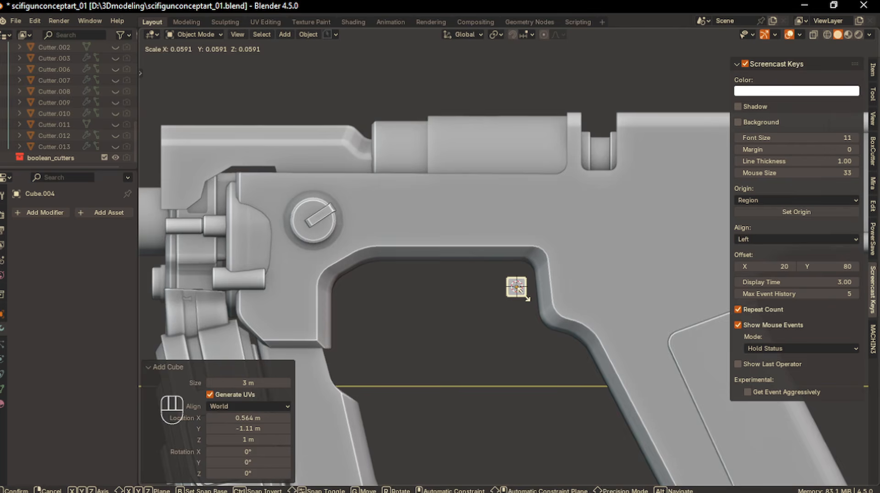
pyautogui.click(525, 294)
pyautogui.press('s')
pyautogui.press('z')
pyautogui.click(638, 301)
pyautogui.press('s')
pyautogui.press('x')
pyautogui.press('y')
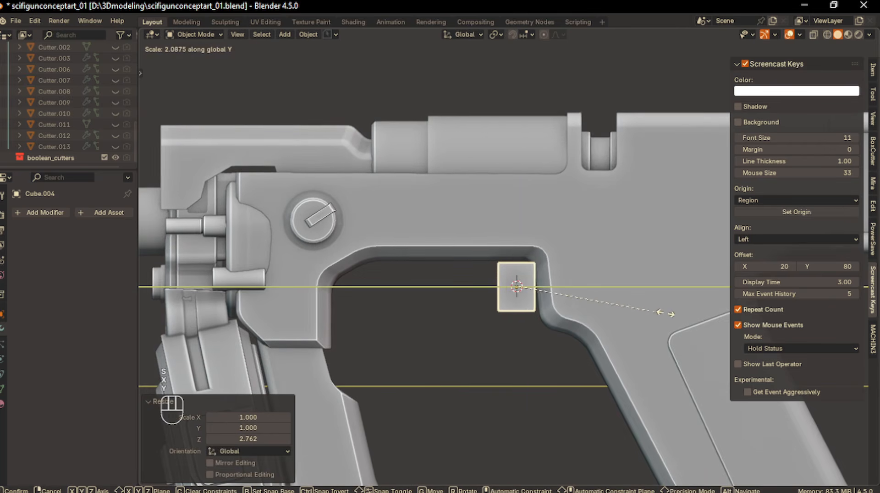
pyautogui.click(676, 313)
pyautogui.press('s')
pyautogui.press('z')
pyautogui.click(598, 305)
# - Move the block about 0.59 m in the negative X direction to centre it in the gun's width
pyautogui.press('KP_1')
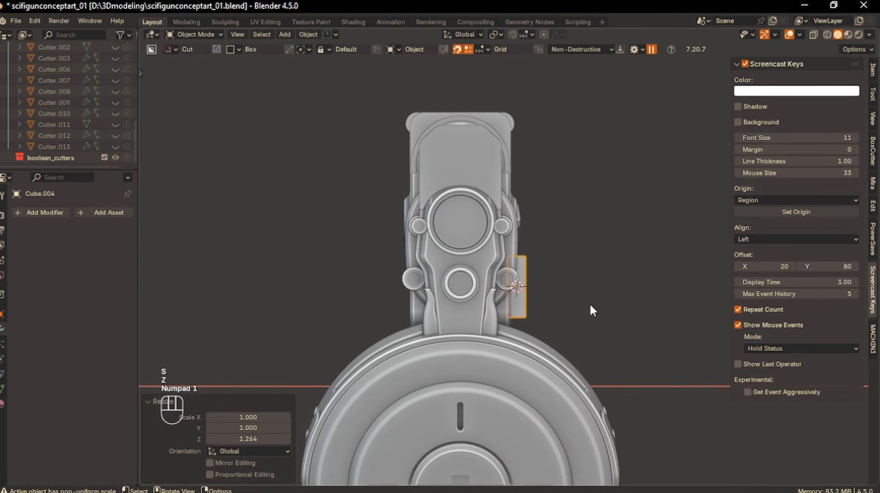
pyautogui.press('g')
pyautogui.press('y')
pyautogui.press('x')
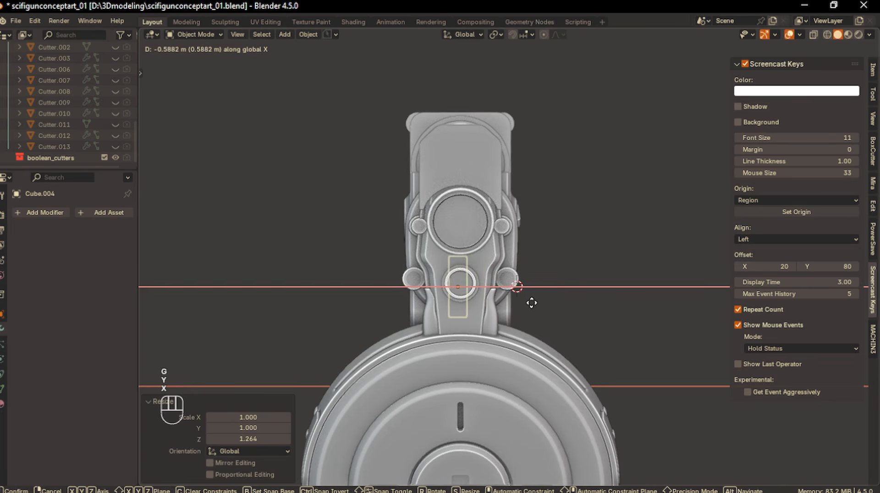
pyautogui.click(556, 311)
# - Cut away the block's lower front with an Ngon cutter, leaving a short sloped lip at the top of the trigger
pyautogui.press('KP_3')
pyautogui.scroll(-5, 466, 338)
pyautogui.scroll(8, 465, 338)
pyautogui.keyDown('shift'); pyautogui.moveTo(420, 334); pyautogui.dragTo(463, 353, button='middle'); pyautogui.keyUp('shift')
pyautogui.press('d')
pyautogui.click(425, 299)
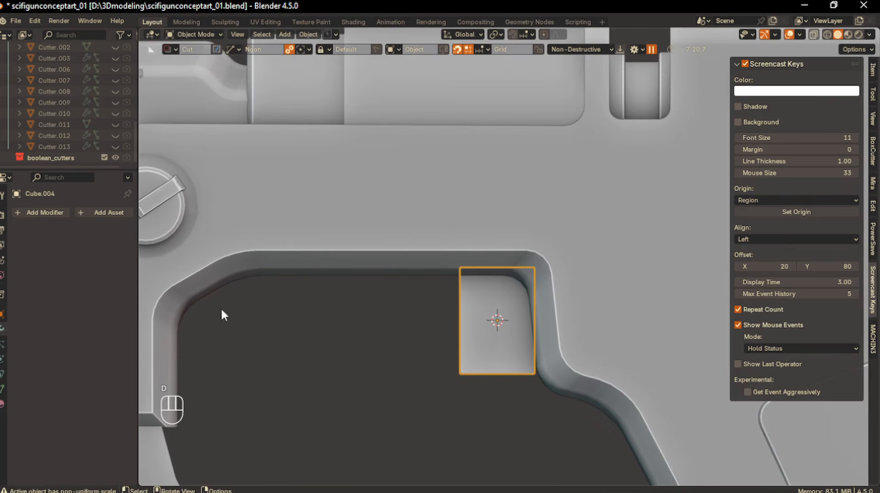
pyautogui.click(464, 298)
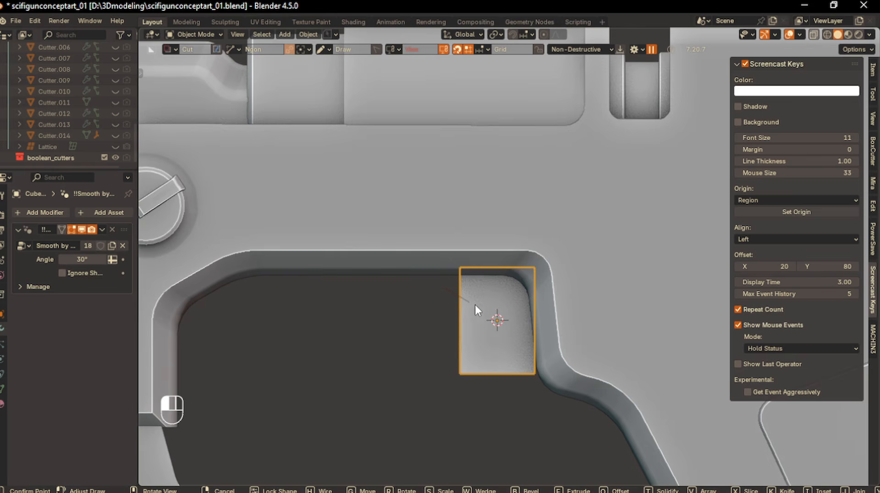
pyautogui.click(478, 307)
pyautogui.click(477, 385)
pyautogui.press('Return')
# - Bake the Ngon cut into the trigger block's mesh with Smart Apply
pyautogui.scroll(-4, 417, 374)
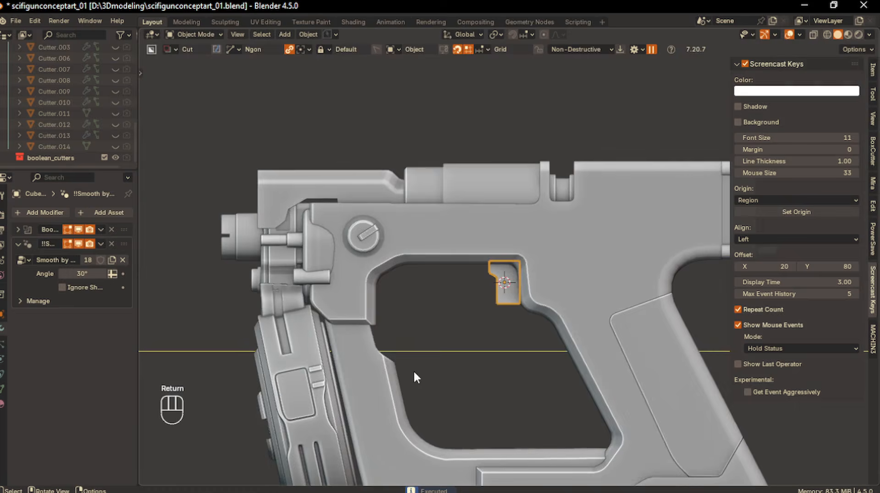
pyautogui.scroll(2, 486, 342)
pyautogui.press('q')
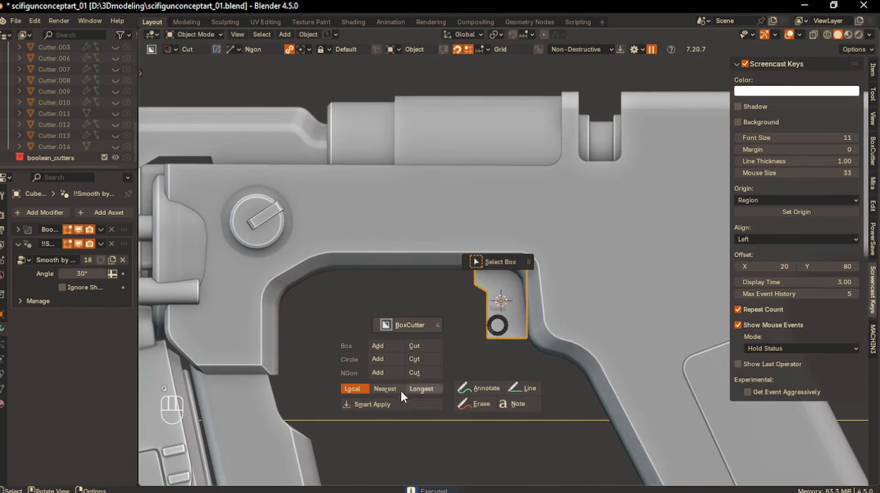
pyautogui.click(383, 401)
# - Move the trigger's bottom front edge about 0.093 m along Y to slant its front face
pyautogui.press('Tab')
pyautogui.press('Tab')
pyautogui.click(477, 364)
pyautogui.moveTo(489, 362); pyautogui.dragTo(560, 353, button='middle')
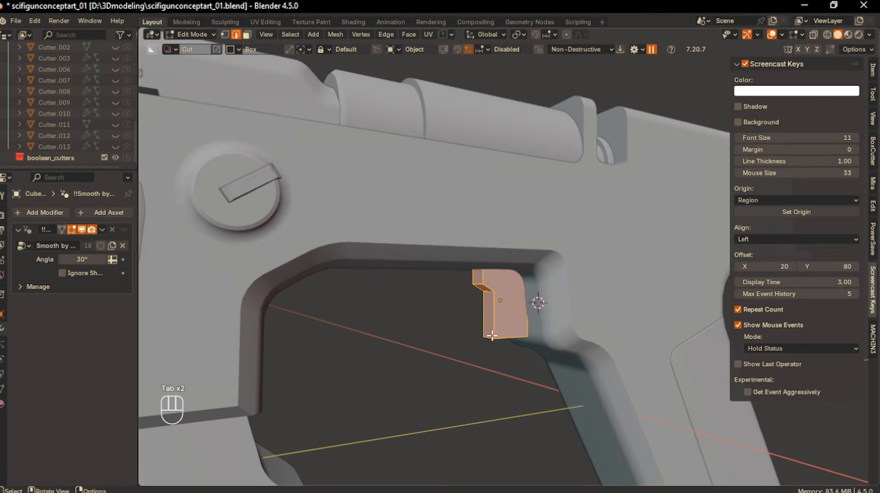
pyautogui.press('KP_3')
pyautogui.press('g')
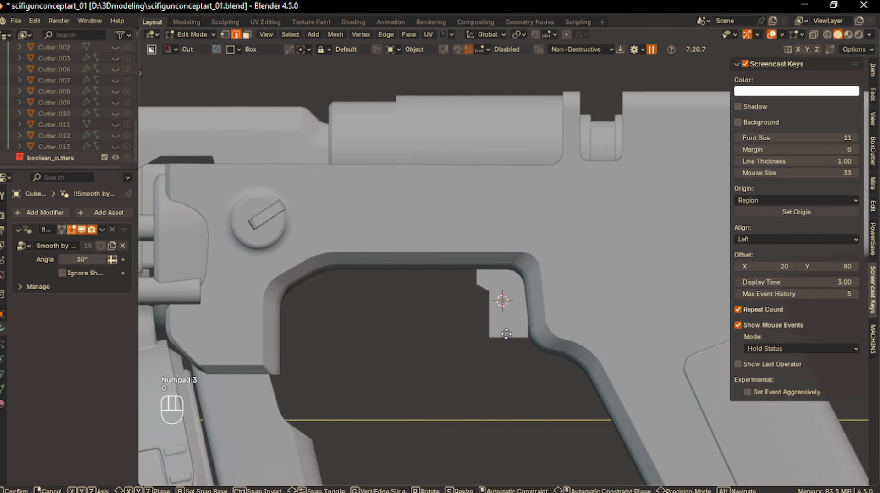
pyautogui.press('y')
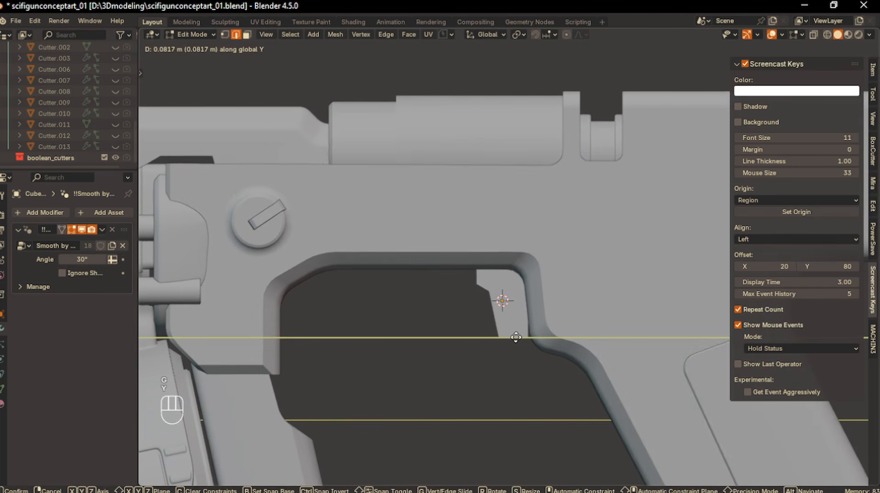
pyautogui.click(518, 339)
# - Move the trigger's bottom rear edge backward along Y to slant its back face
pyautogui.moveTo(535, 335)
pyautogui.mouseDown(button='middle')
pyautogui.moveTo(509, 299)
pyautogui.moveTo(524, 334)
pyautogui.mouseUp(button='middle')
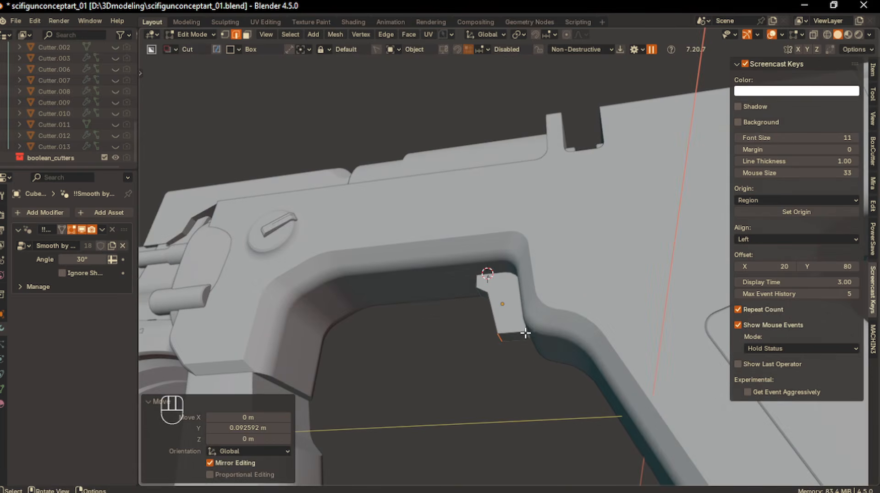
pyautogui.press('KP_3')
pyautogui.press('g')
pyautogui.press('y')
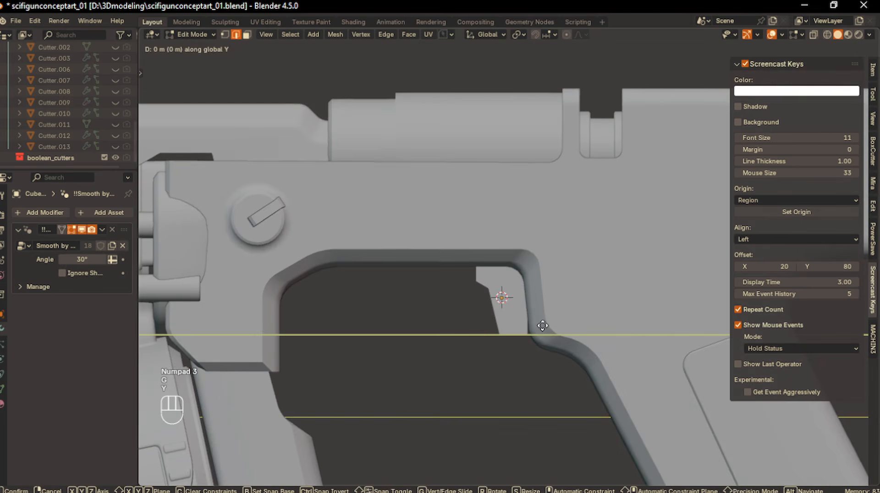
pyautogui.click(514, 318)
# - Bevel the trigger's stepped front side edge by 0.0478 m with six segments
pyautogui.moveTo(497, 318); pyautogui.dragTo(475, 278, button='middle')
pyautogui.keyDown('ctrl'); pyautogui.click(474, 278); pyautogui.keyUp('ctrl')
pyautogui.moveTo(526, 306); pyautogui.dragTo(448, 346, button='middle')
pyautogui.hotkey('ctrl', 'b')
pyautogui.click(535, 314)
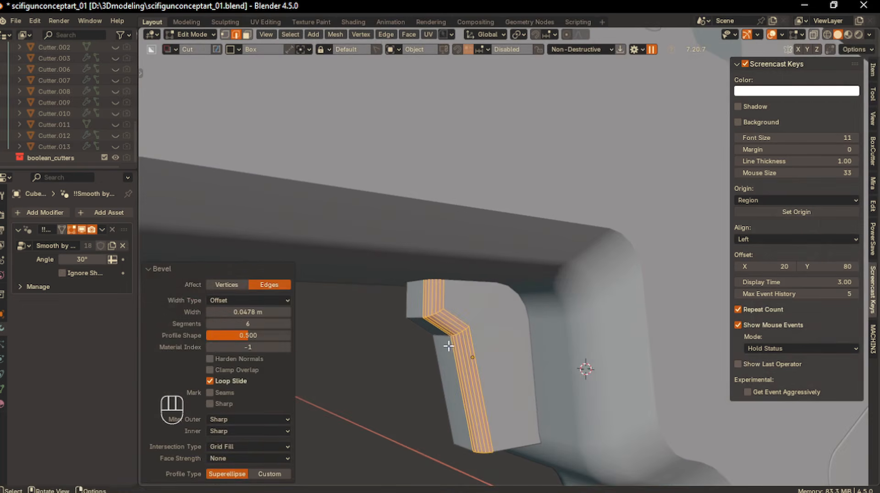
# - Bevel the two crosswise edges at the trigger's front step by 0.029 m with six segments
pyautogui.keyDown('alt'); pyautogui.keyDown('shift'); pyautogui.click(418, 314); pyautogui.keyUp('shift'); pyautogui.keyUp('alt')
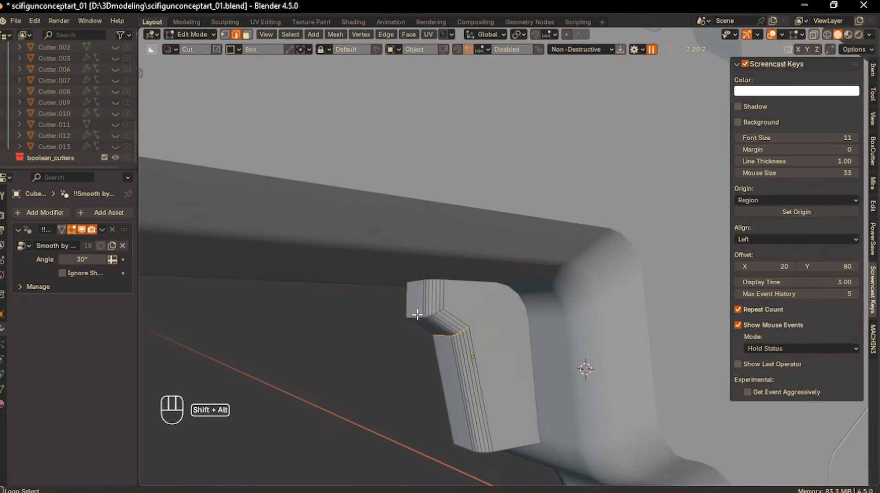
pyautogui.hotkey('ctrl', 'b')
pyautogui.click(540, 317)
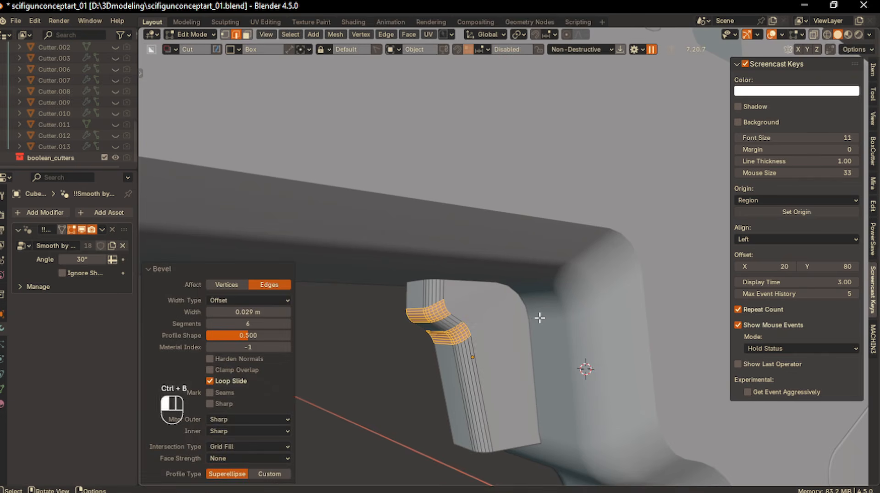
pyautogui.press('Tab')
# - Mirror the trigger across the gun's centre plane so both sides share the rounded front edge
pyautogui.moveTo(524, 268); pyautogui.dragTo(428, 350, button='middle')
pyautogui.hotkey('alt', 'x')
pyautogui.click(433, 340)
pyautogui.click(430, 349)
pyautogui.press('KP_1')
pyautogui.press('KP_3')
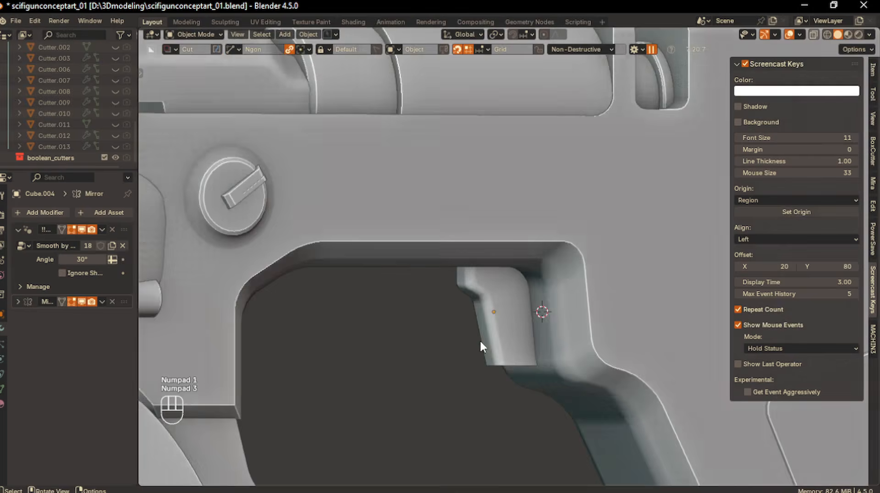
# - Bevel the edges of the trigger's bottom face by about 0.013 m with a single segment
pyautogui.keyDown('shift'); pyautogui.moveTo(464, 312); pyautogui.dragTo(427, 271, button='middle'); pyautogui.keyUp('shift')
pyautogui.scroll(3, 500, 306)
pyautogui.click(499, 306)
pyautogui.press('Tab')
pyautogui.moveTo(547, 307); pyautogui.dragTo(485, 350, button='middle')
pyautogui.click(524, 350)
pyautogui.hotkey('ctrl', 'b')
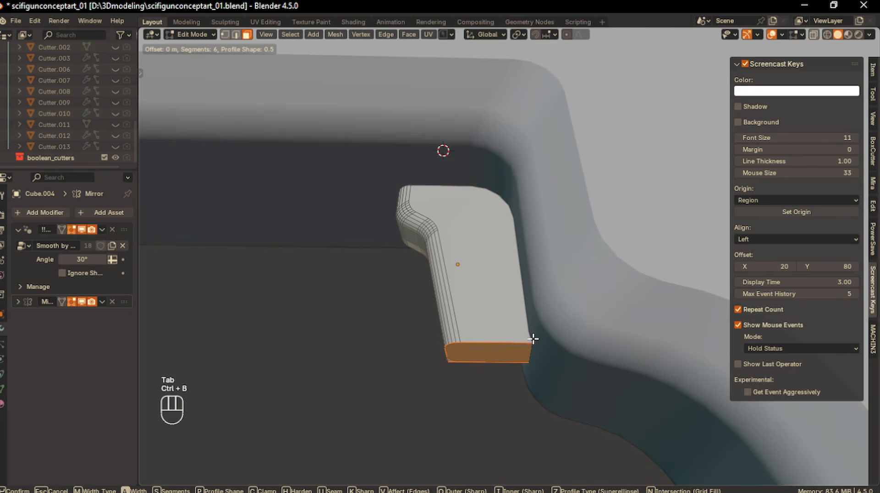
pyautogui.scroll(-5, 538, 337)
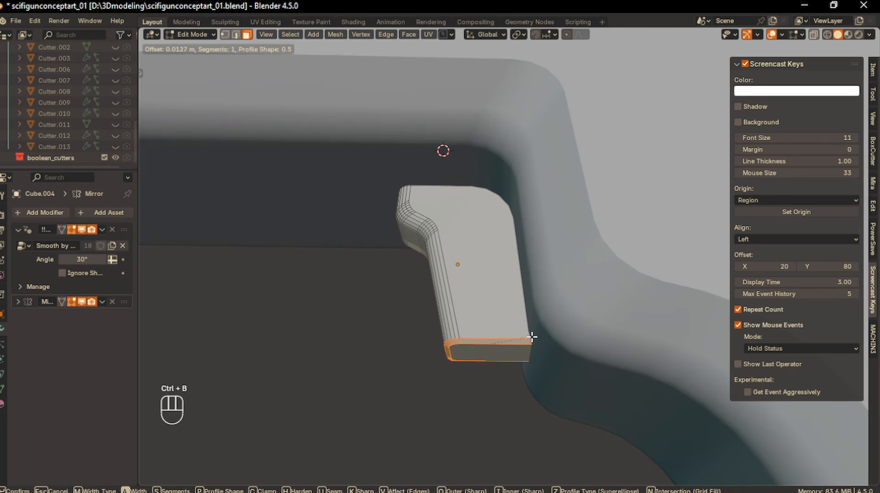
pyautogui.click(532, 338)
pyautogui.press('Tab')
pyautogui.click(518, 310)
pyautogui.press('KP_1')
pyautogui.press('KP_3')
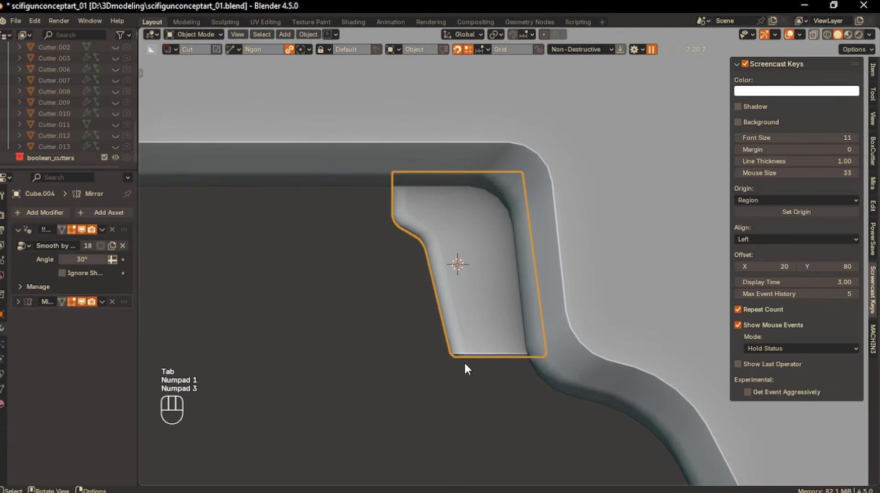
# - Cut a narrow, shallow slot with rounded ends into the trigger's side, slanted parallel to its front edge
pyautogui.click(356, 363)
pyautogui.scroll(2, 460, 293)
pyautogui.keyDown('shift'); pyautogui.moveTo(465, 291); pyautogui.dragTo(470, 307, button='middle'); pyautogui.keyUp('shift')
pyautogui.click(470, 308)
pyautogui.press('d')
pyautogui.click(465, 292)
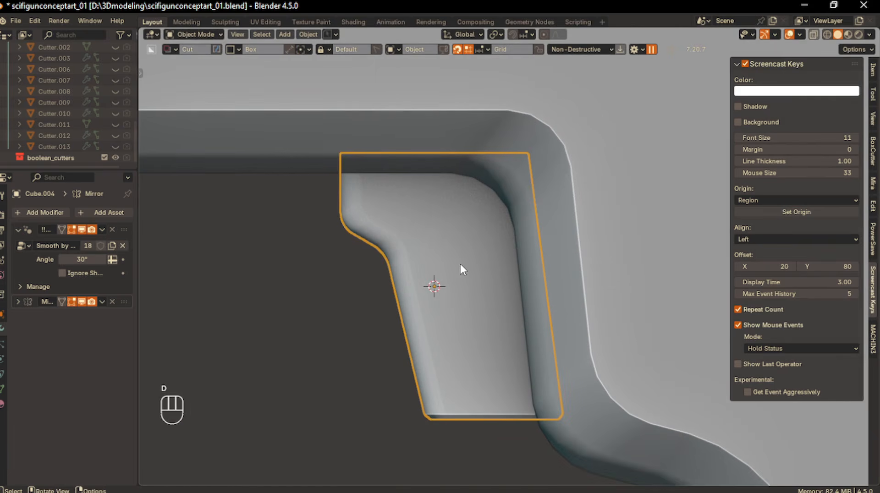
pyautogui.moveTo(436, 266); pyautogui.dragTo(468, 368)
pyautogui.press('b')
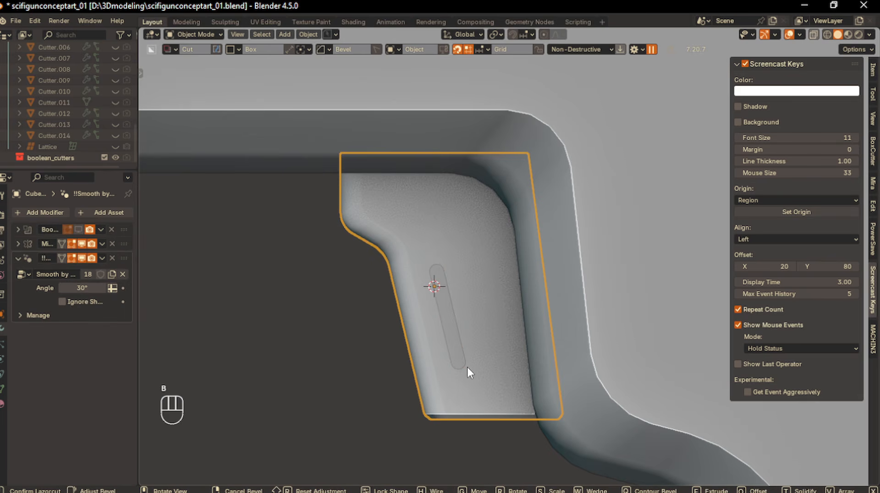
pyautogui.press('Return')
pyautogui.scroll(-5, 264, 275)
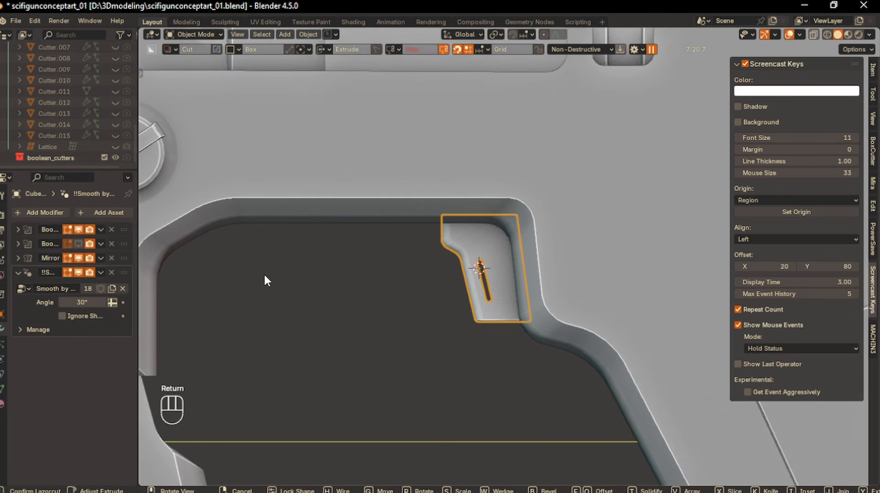
pyautogui.moveTo(533, 317); pyautogui.dragTo(553, 314, button='middle')
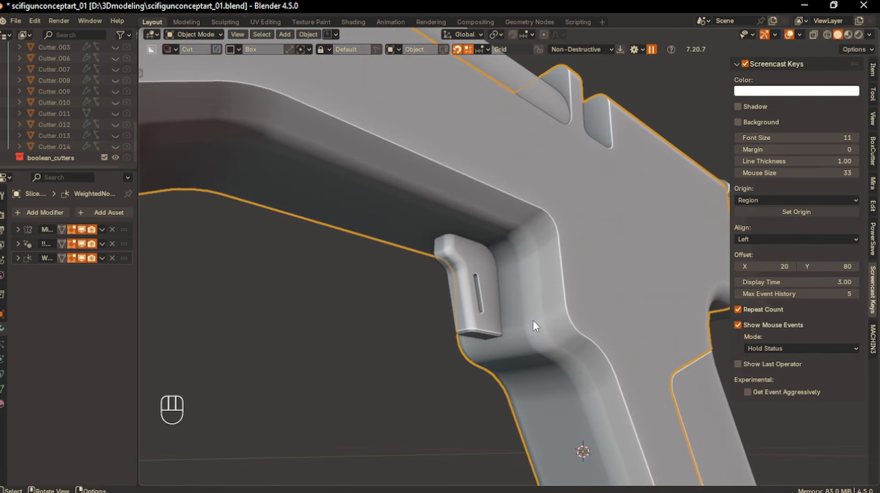
# - Duplicate the trigger in place and scale the copy up to about 1.06
pyautogui.click(479, 302)
pyautogui.scroll(2, 486, 307)
pyautogui.hotkey('shift', 'd')
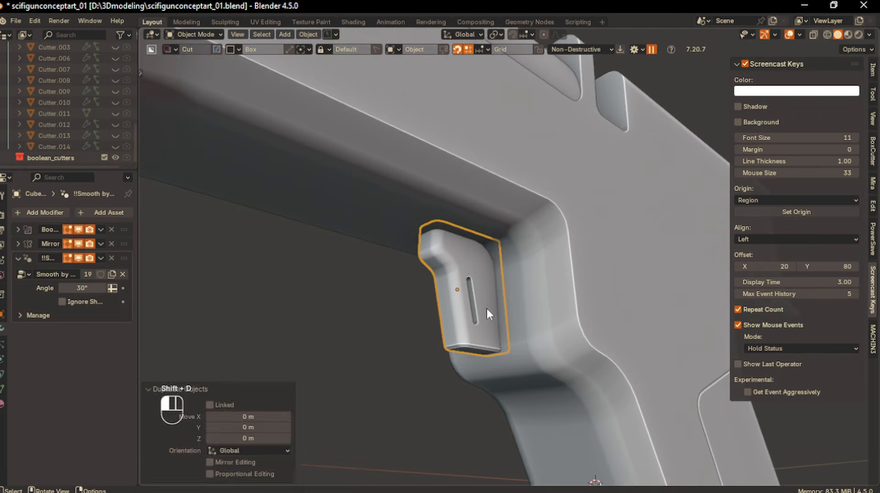
pyautogui.rightClick(487, 309)
pyautogui.moveTo(487, 309); pyautogui.dragTo(496, 330, button='middle')
pyautogui.hotkey('ctrl', 'z')
pyautogui.press('s')
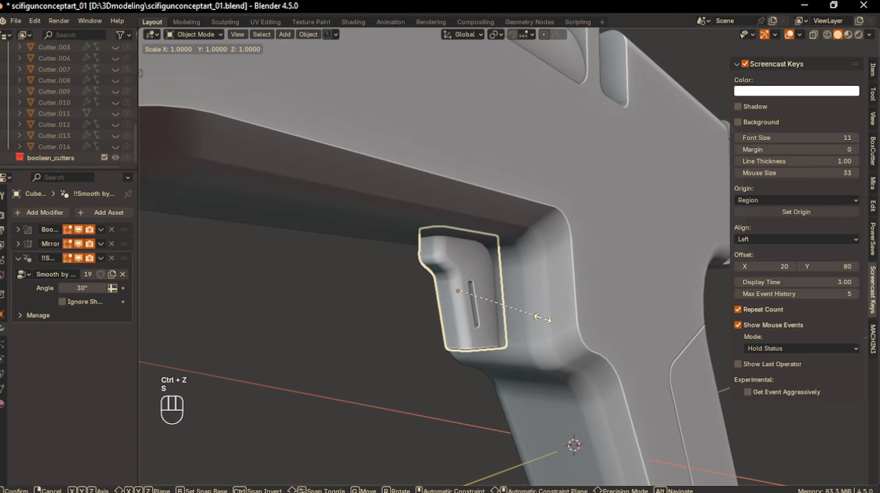
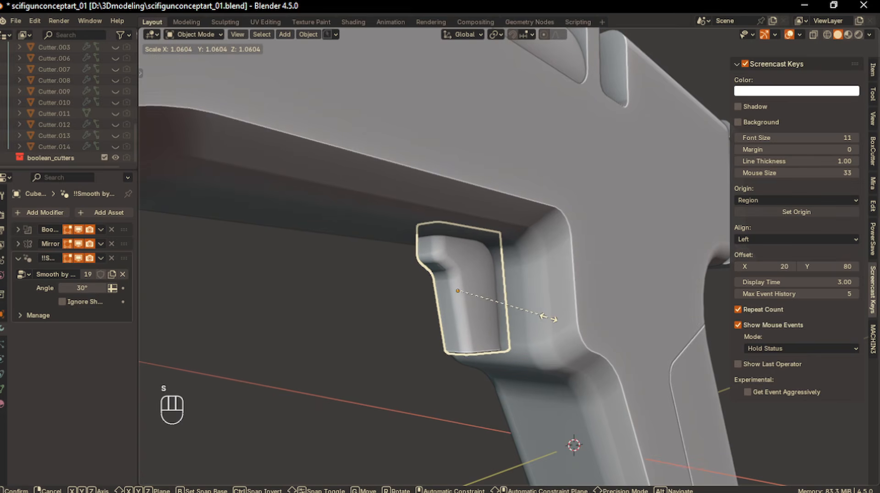
pyautogui.click(549, 317)
# - Subtract the enlarged trigger copy from the frame with a Boolean difference, placed ahead of the Weighted Normal modifier
pyautogui.keyDown('shift'); pyautogui.click(553, 295); pyautogui.keyUp('shift')
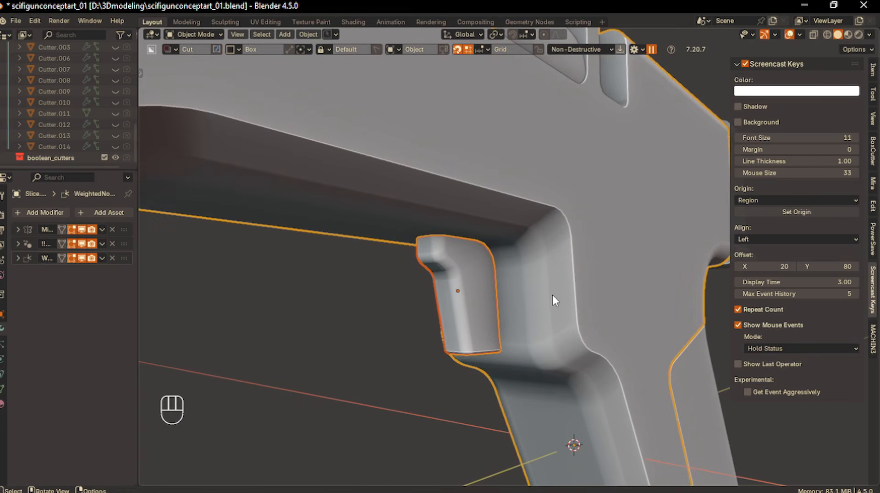
pyautogui.press('ctrl+KP_Subtract')
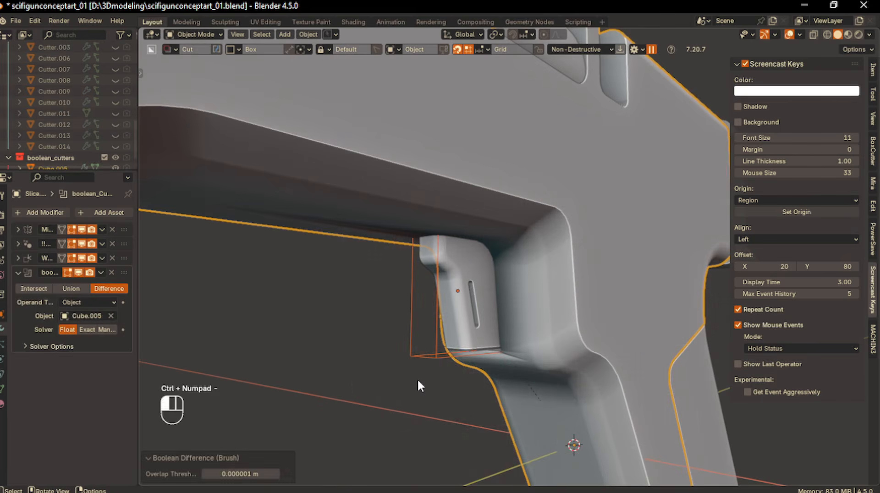
pyautogui.click(417, 378)
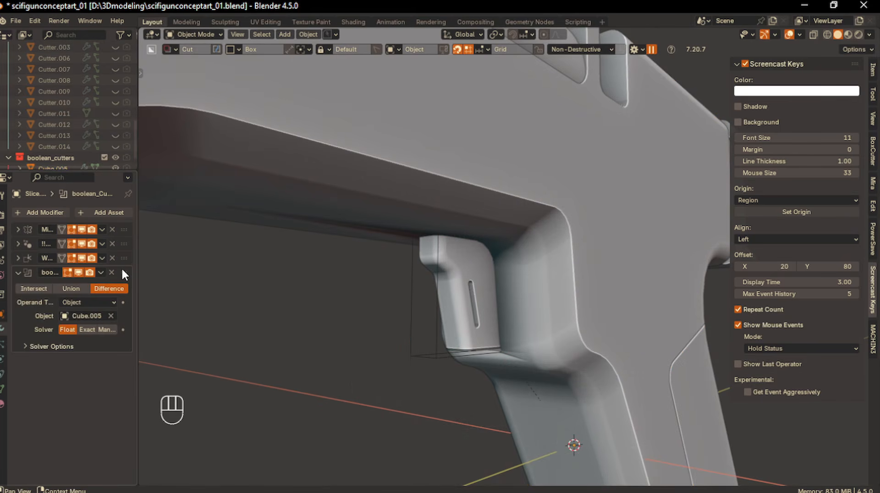
pyautogui.moveTo(123, 257); pyautogui.dragTo(102, 331)
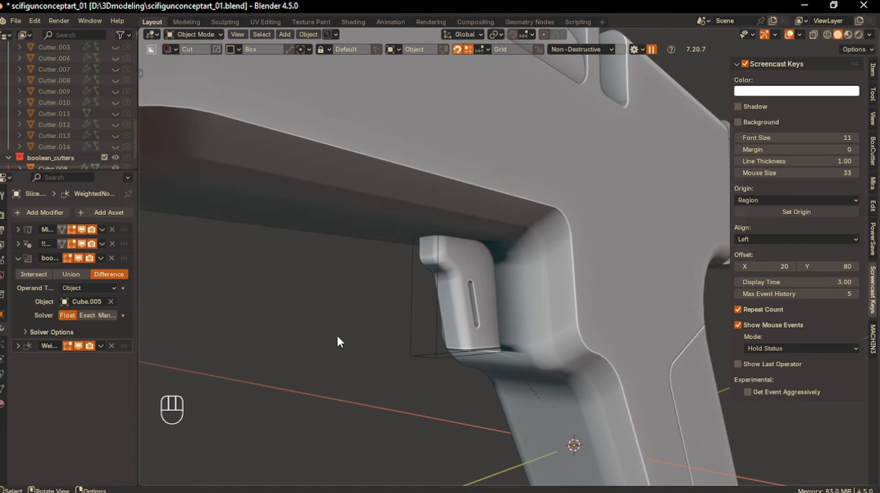
pyautogui.click(18, 258)
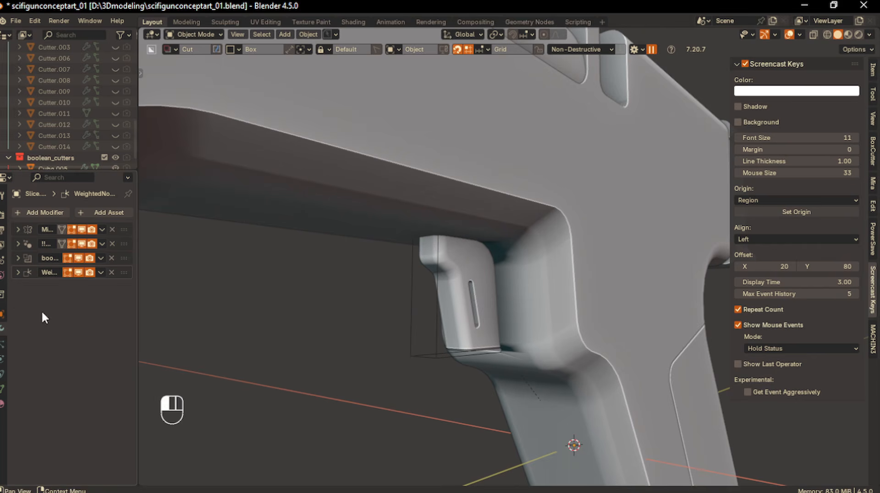
pyautogui.click(17, 273)
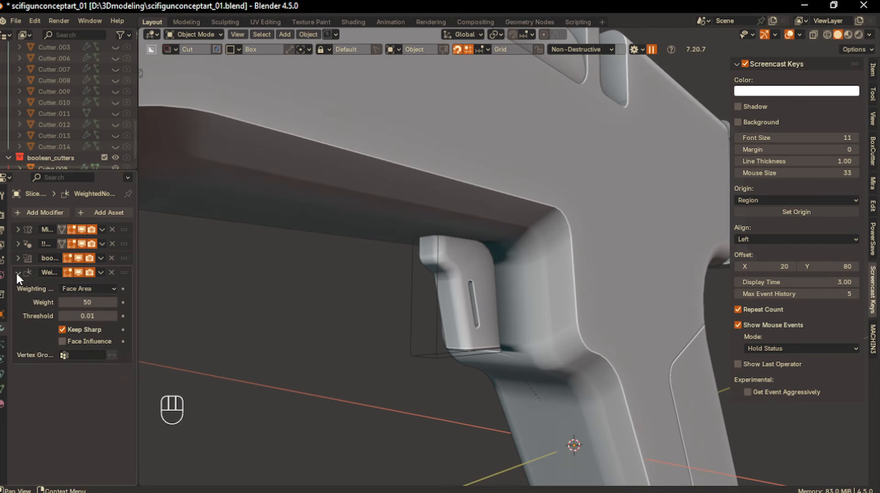
pyautogui.click(17, 273)
pyautogui.click(18, 258)
# - Use the Float solver for the trigger Boolean and shift its cutter about 0.0026 m along Z
pyautogui.moveTo(324, 373); pyautogui.dragTo(411, 415, button='middle')
pyautogui.click(68, 315)
pyautogui.click(400, 394)
pyautogui.click(405, 414)
pyautogui.press('g')
pyautogui.press('z')
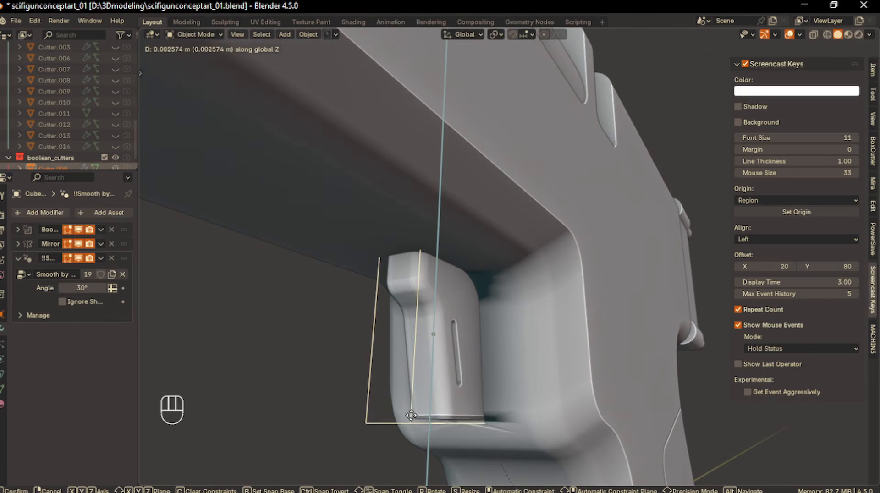
pyautogui.click(411, 414)
pyautogui.click(396, 429)
# - Bevel the lengthwise centre edge loop around the frame's inner opening by 0.242 m with 12 segments
pyautogui.moveTo(395, 429); pyautogui.dragTo(454, 418, button='middle')
pyautogui.keyDown('shift'); pyautogui.moveTo(453, 418); pyautogui.dragTo(462, 423, button='middle'); pyautogui.keyUp('shift')
pyautogui.click(462, 410)
pyautogui.press('Tab')
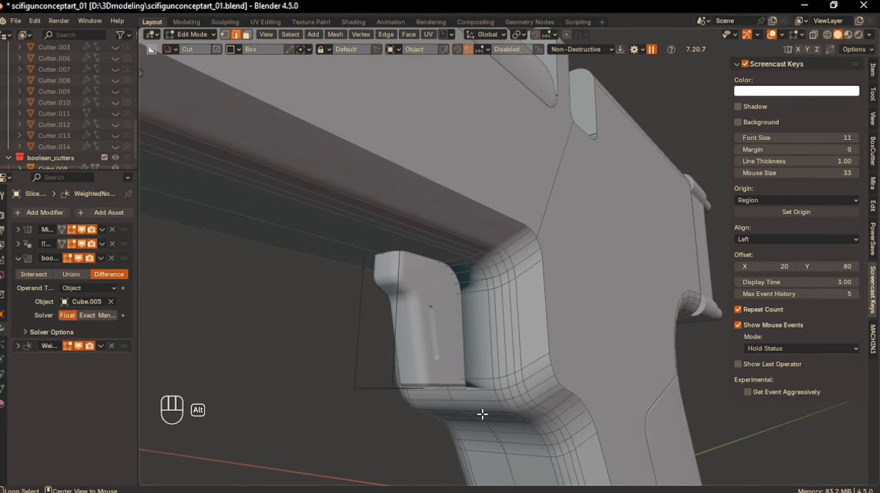
pyautogui.hotkey('ctrl', 'b')
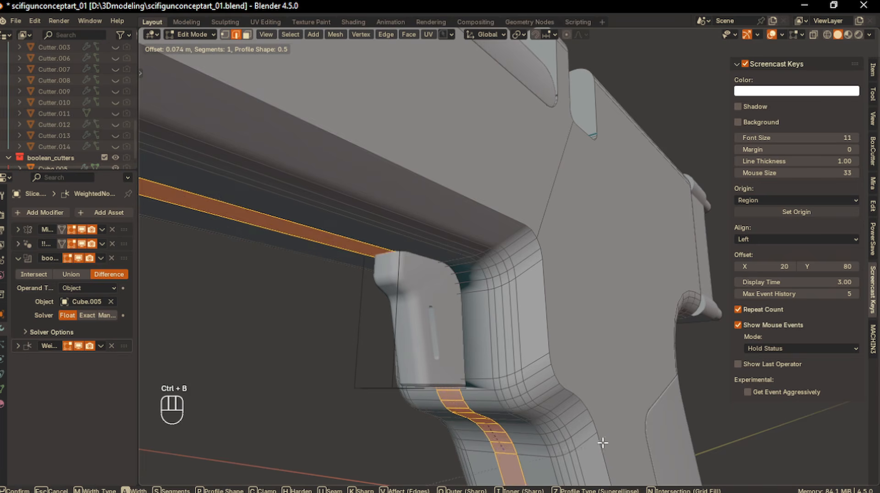
pyautogui.scroll(5, 634, 429)
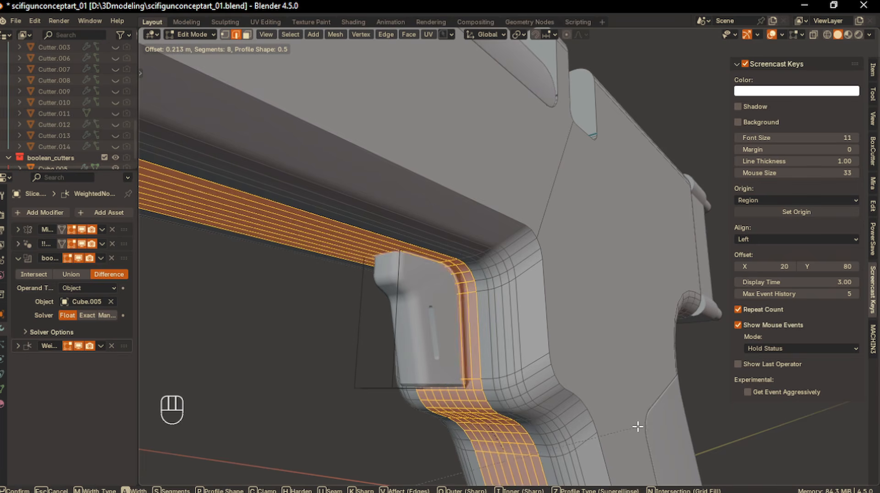
pyautogui.click(646, 424)
pyautogui.press('Tab')
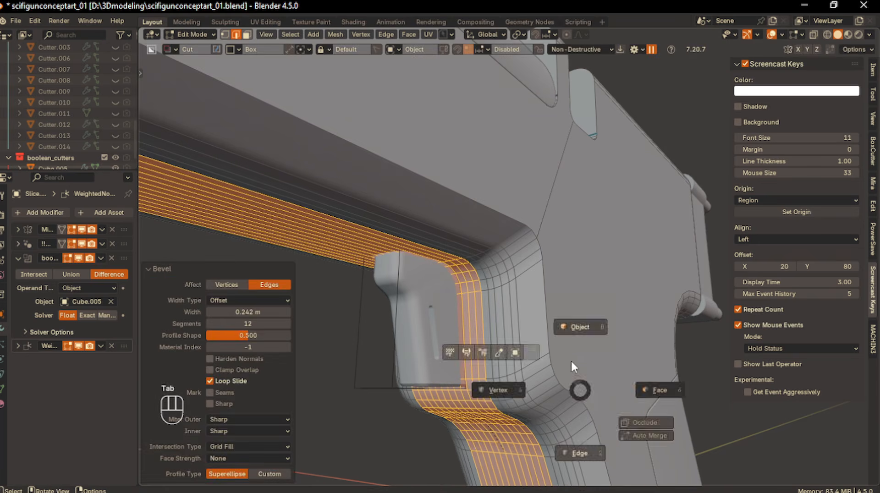
# - Move the trigger's Boolean cutter into the Cutters collection
pyautogui.moveTo(493, 396); pyautogui.dragTo(397, 362, button='middle')
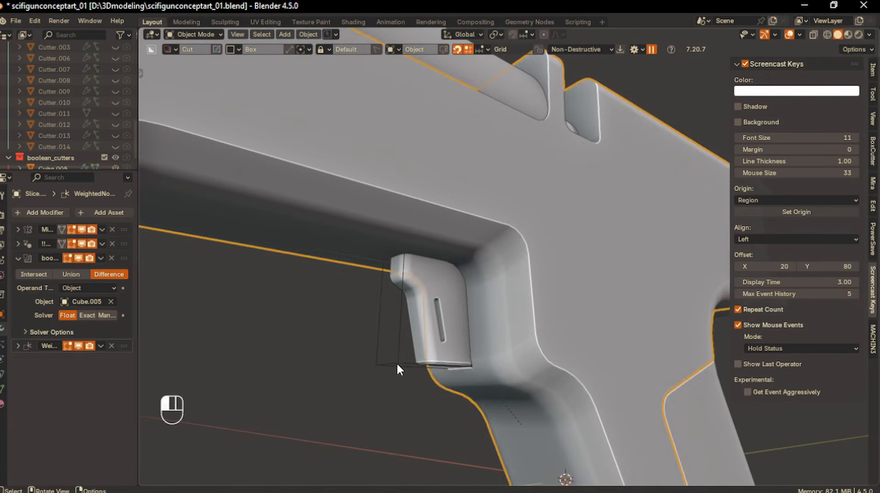
pyautogui.click(397, 363)
pyautogui.press('m')
pyautogui.click(397, 362)
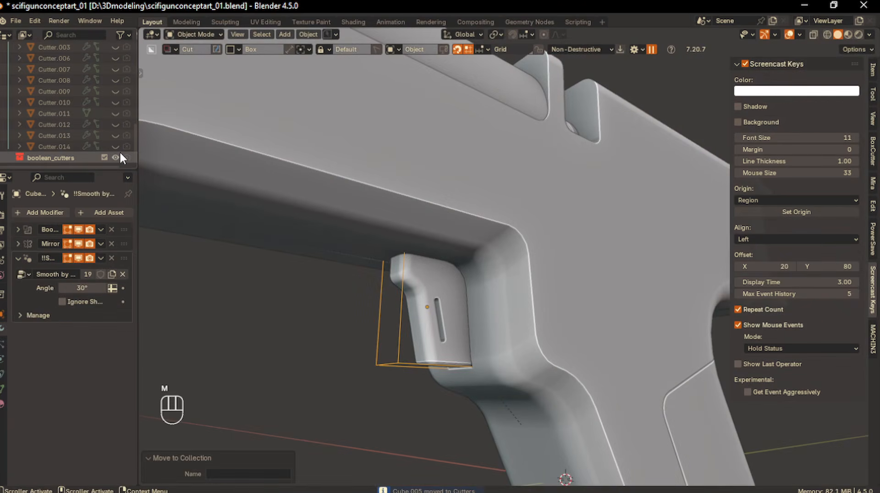
pyautogui.moveTo(292, 323); pyautogui.dragTo(351, 268, button='middle')
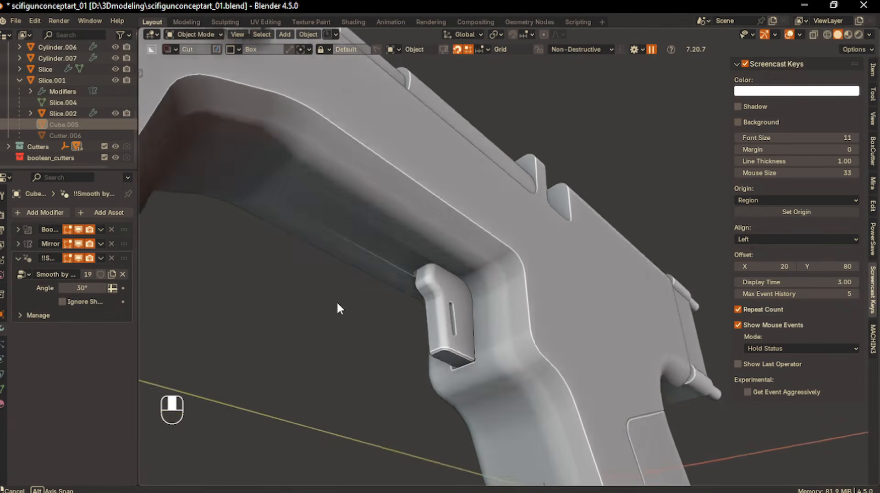
# - Add a crosswise loop cut on the frame's underside ahead of the trigger and bevel it about 0.62 m with 15 segments
pyautogui.click(398, 269)
pyautogui.press('Tab')
pyautogui.click(392, 305)
pyautogui.scroll(2, 392, 290)
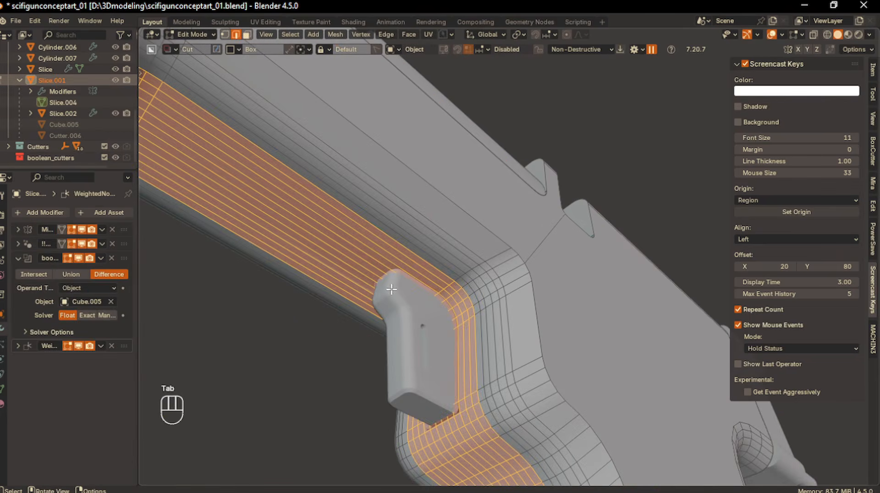
pyautogui.hotkey('ctrl', 'r')
pyautogui.click(370, 284)
pyautogui.rightClick(436, 306)
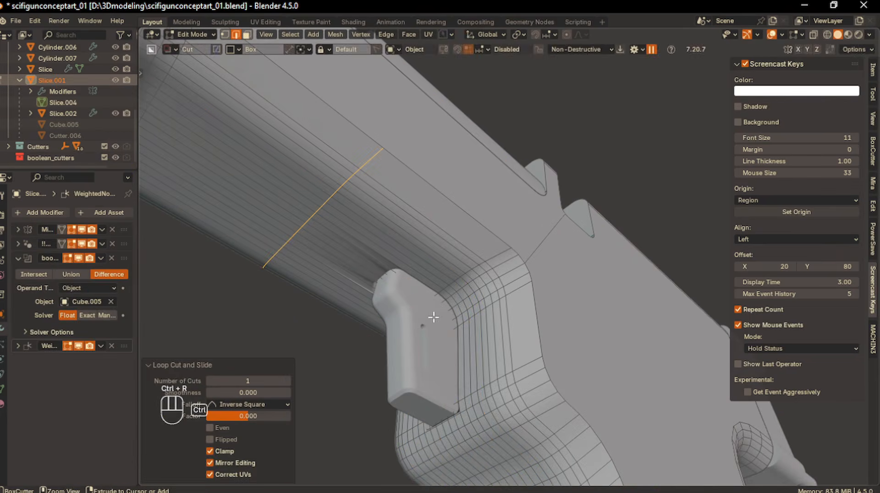
pyautogui.hotkey('ctrl', 'b')
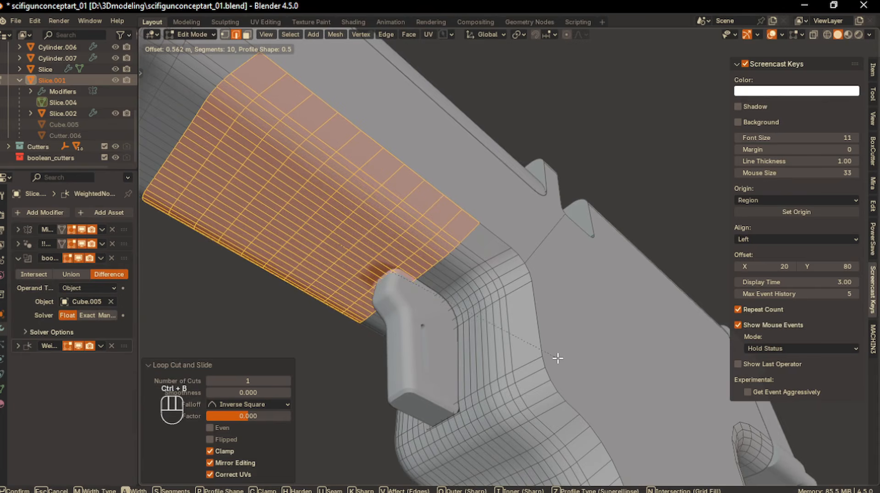
pyautogui.scroll(3, 568, 356)
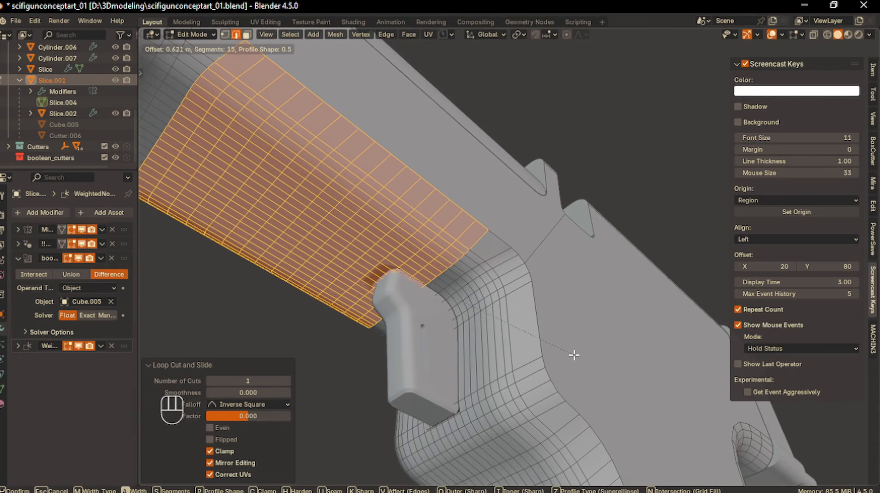
pyautogui.click(570, 351)
pyautogui.press('Tab')
pyautogui.click(554, 306)
# - Examine the shading and mesh topology where the trigger meets the frame
pyautogui.moveTo(415, 313)
pyautogui.mouseDown(button='middle')
pyautogui.moveTo(373, 309)
pyautogui.moveTo(398, 295)
pyautogui.moveTo(399, 306)
pyautogui.mouseUp(button='middle')
pyautogui.press('Tab')
pyautogui.click(358, 303)
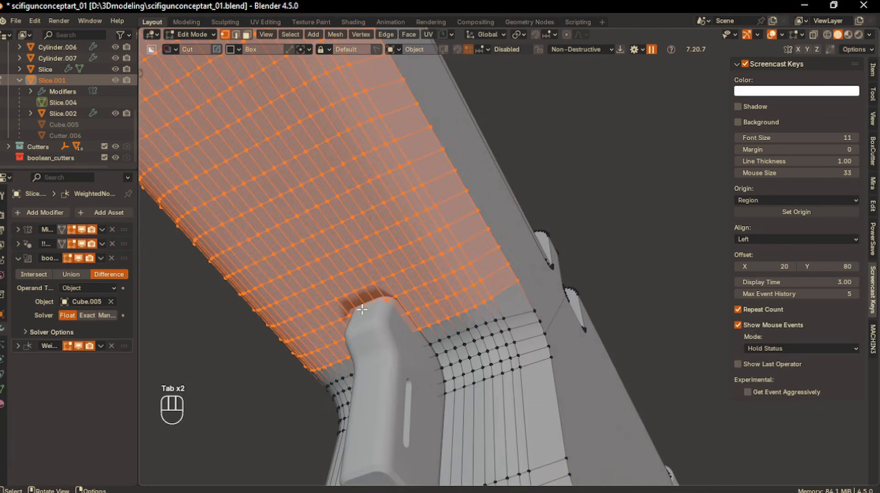
pyautogui.keyDown('shift'); pyautogui.moveTo(398, 345); pyautogui.dragTo(416, 328, button='middle'); pyautogui.keyUp('shift')
pyautogui.press('Tab')
pyautogui.click(412, 289)
pyautogui.moveTo(408, 287); pyautogui.dragTo(433, 252, button='middle')
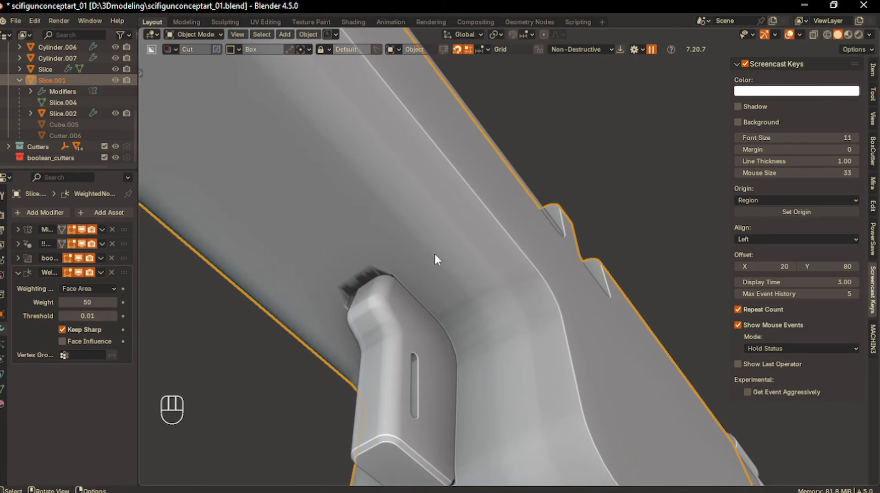
pyautogui.press('q')
pyautogui.click(337, 332)
pyautogui.press('Tab')
pyautogui.moveTo(338, 324); pyautogui.dragTo(381, 344, button='middle')
pyautogui.click(317, 375)
# - Cut a small, beveled rectangular notch into the lower inner face of the frame at the front of the trigger opening
pyautogui.scroll(-3, 332, 365)
pyautogui.click(469, 301)
pyautogui.scroll(4, 467, 306)
pyautogui.click(385, 296)
pyautogui.scroll(5, 385, 297)
pyautogui.press('d')
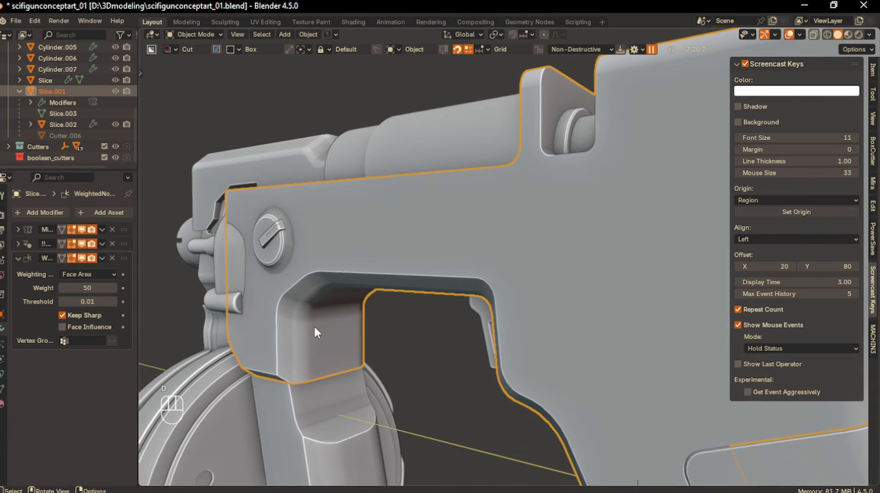
pyautogui.moveTo(322, 343); pyautogui.dragTo(345, 384)
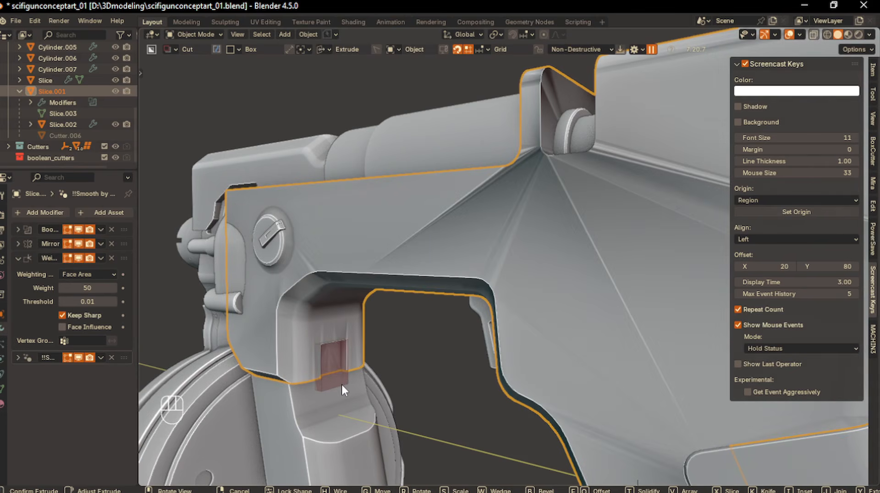
pyautogui.press('b')
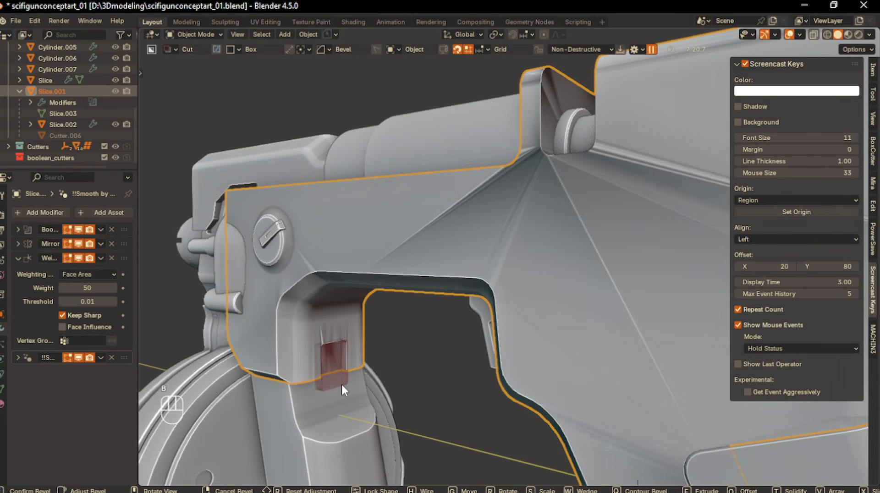
pyautogui.press('Return')
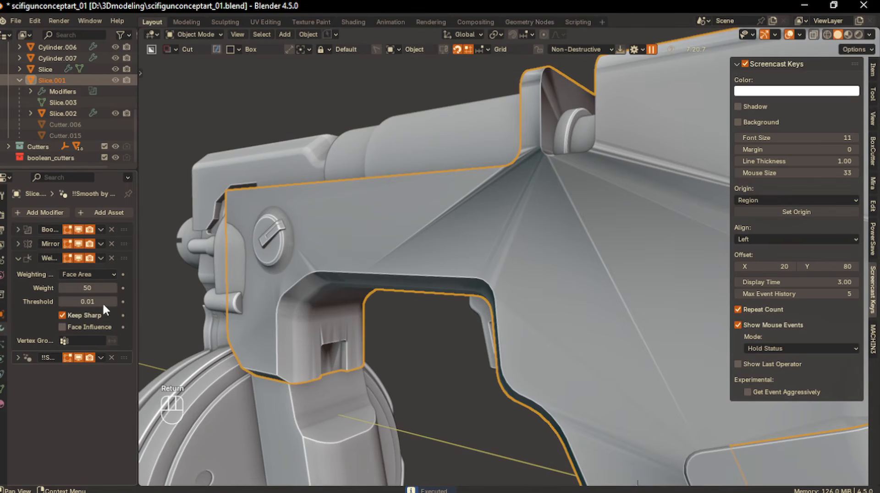
# - Place the frame's Weighted Normal modifier after Smooth by Angle at the end of the stack
pyautogui.moveTo(125, 258); pyautogui.dragTo(120, 367)
pyautogui.click(439, 406)
pyautogui.moveTo(438, 406)
pyautogui.mouseDown(button='middle')
pyautogui.moveTo(433, 401)
pyautogui.moveTo(460, 394)
pyautogui.moveTo(425, 410)
pyautogui.mouseUp(button='middle')
pyautogui.scroll(-3, 426, 417)
pyautogui.moveTo(470, 428); pyautogui.dragTo(430, 404, button='middle')
pyautogui.click(492, 246)
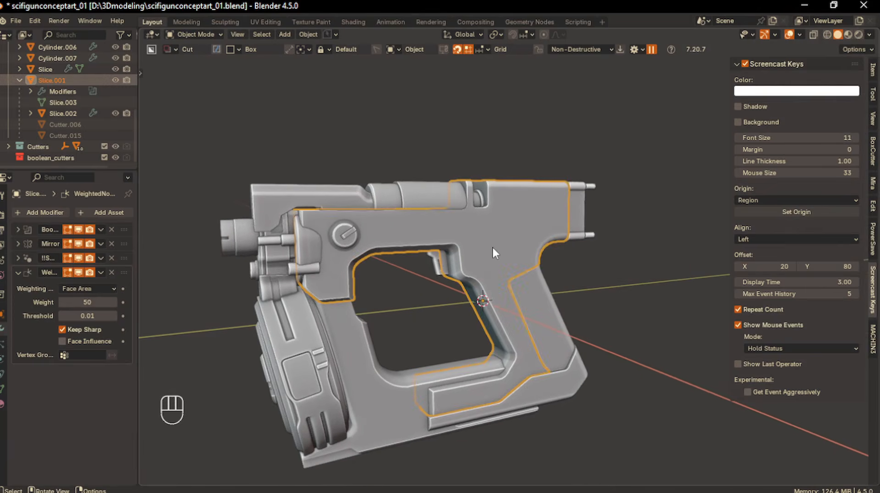
pyautogui.scroll(3, 492, 246)
pyautogui.moveTo(492, 246); pyautogui.dragTo(487, 273, button='middle')
pyautogui.scroll(2, 466, 255)
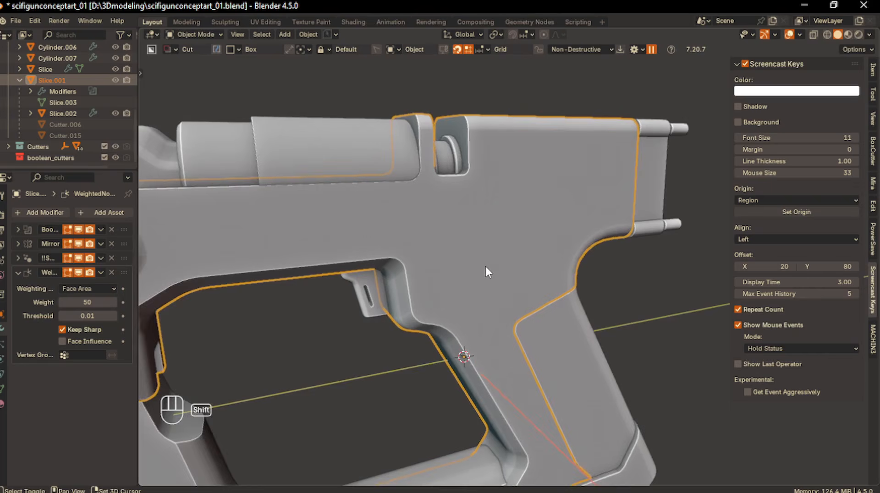
pyautogui.scroll(1, 490, 269)
pyautogui.press('d')
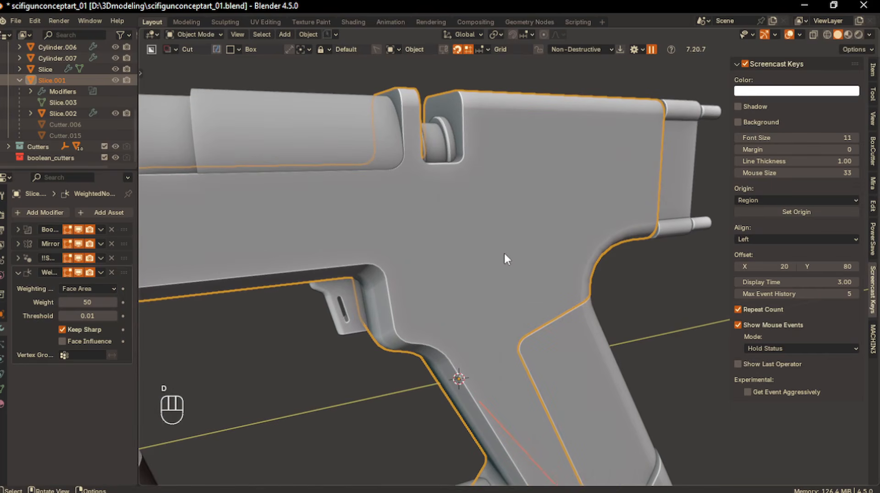
pyautogui.moveTo(498, 257)
pyautogui.mouseDown()
pyautogui.moveTo(503, 268)
pyautogui.moveTo(490, 244)
pyautogui.mouseUp()
pyautogui.press('d')
pyautogui.hotkey('ctrl', 'z')
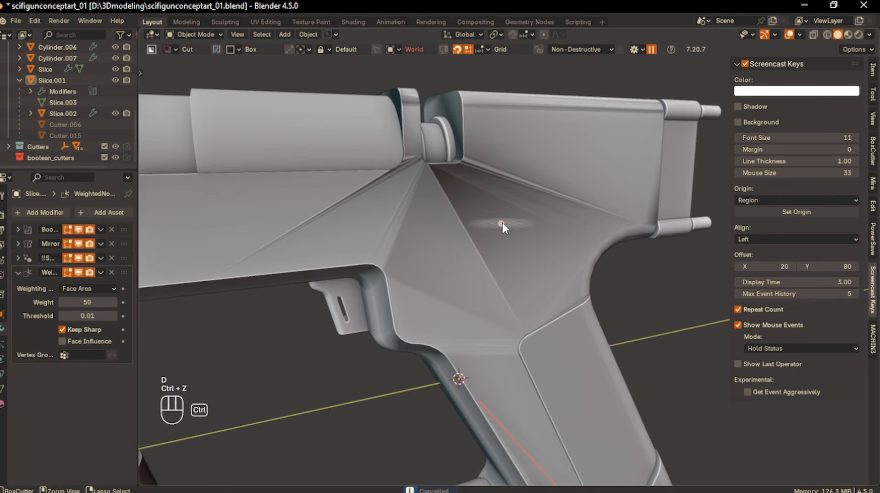
pyautogui.hotkey('ctrl', 'shift', 'z')
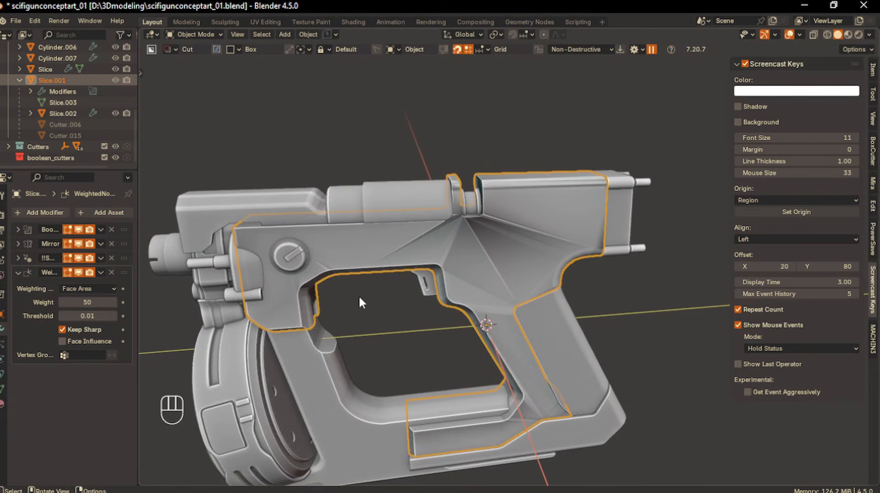
pyautogui.hotkey('ctrl', 'z')
pyautogui.hotkey('ctrl', 'z')
pyautogui.hotkey('ctrl', 'z')
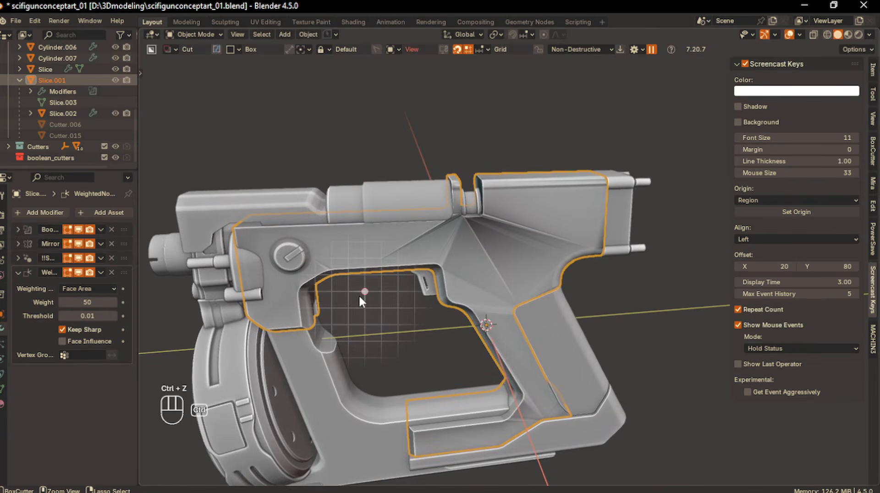
pyautogui.hotkey('ctrl', 'z')
pyautogui.hotkey('ctrl', 'z')
pyautogui.hotkey('ctrl', 'shift', 'z')
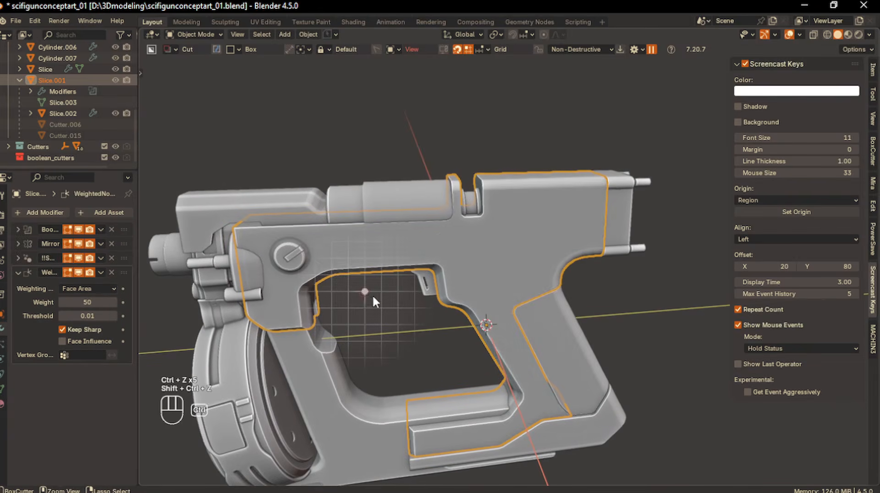
# - Cut a small rectangular recess with beveled corners into the frame's upper rear side and move Weighted Normal to the end of the modifier stack
pyautogui.moveTo(433, 318)
pyautogui.mouseDown(button='middle')
pyautogui.moveTo(443, 297)
pyautogui.moveTo(475, 283)
pyautogui.moveTo(491, 251)
pyautogui.moveTo(480, 266)
pyautogui.mouseUp(button='middle')
pyautogui.scroll(3, 462, 274)
pyautogui.press('KP_1')
pyautogui.press('KP_3')
pyautogui.moveTo(462, 290); pyautogui.dragTo(509, 317)
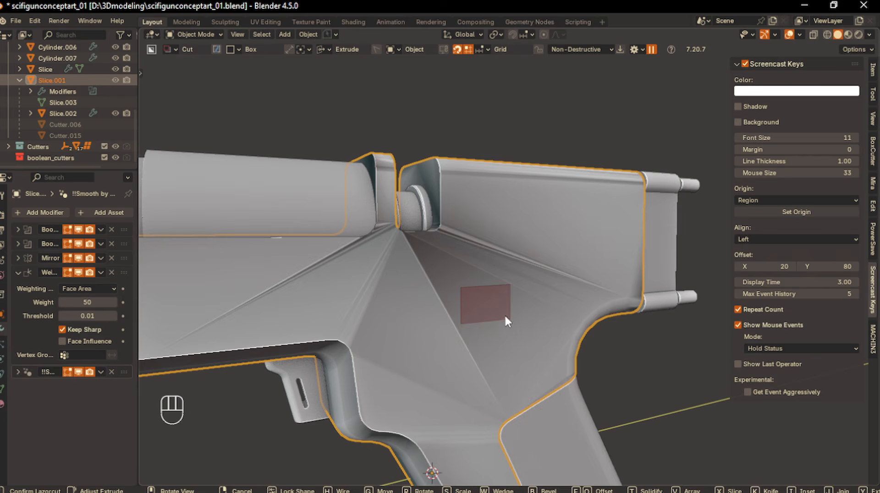
pyautogui.press('Return')
pyautogui.moveTo(122, 272); pyautogui.dragTo(119, 376)
pyautogui.scroll(2, 465, 331)
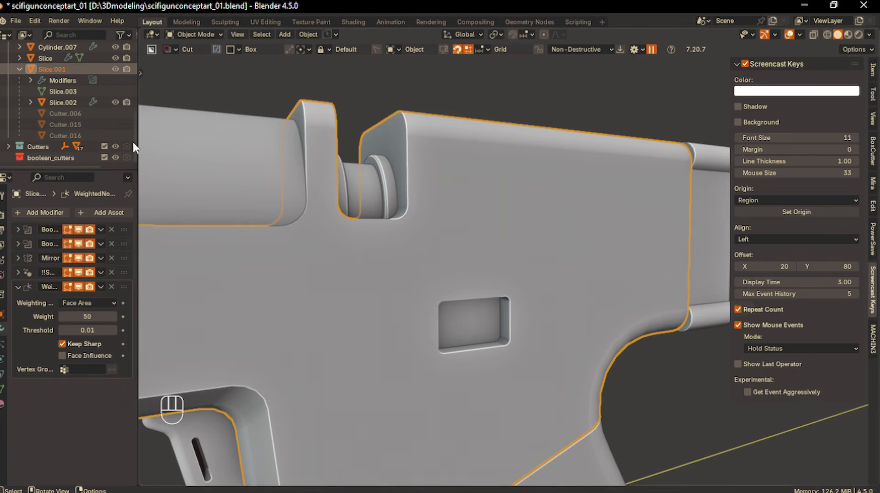
# - Unhide the rectangular recess's cutter and rotate it 3.6° about the global Y axis to match the slanted frame side
pyautogui.click(8, 147)
pyautogui.scroll(-2, 69, 143)
pyautogui.scroll(-10, 69, 147)
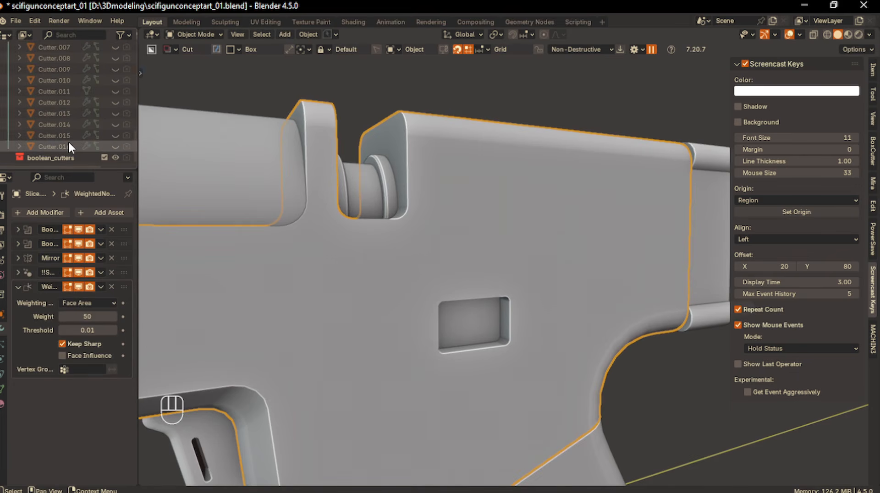
pyautogui.click(508, 343)
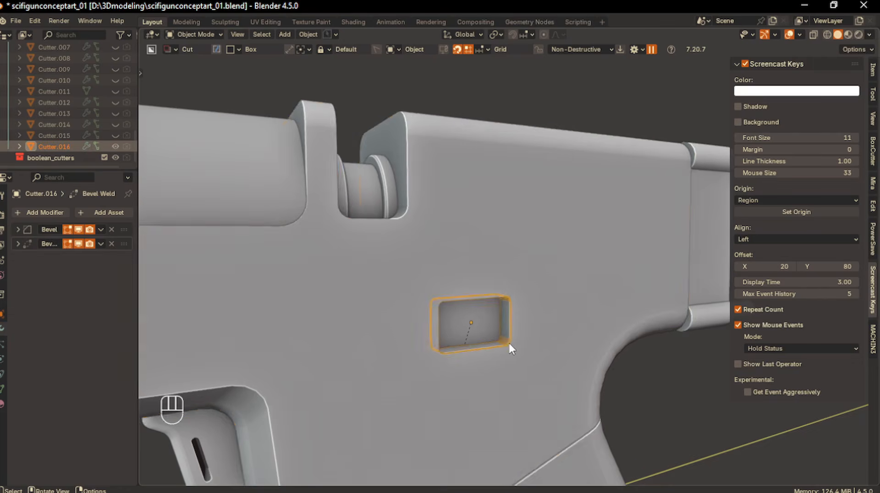
pyautogui.moveTo(509, 344); pyautogui.dragTo(524, 347, button='middle')
pyautogui.scroll(4, 524, 347)
pyautogui.press('r')
pyautogui.press('x')
pyautogui.press('y')
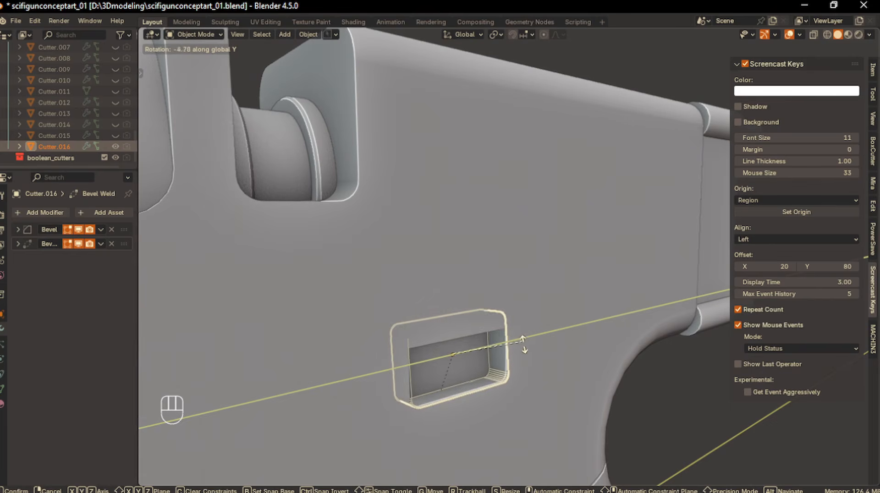
pyautogui.click(523, 352)
# - Shift the recess cutter along the global X axis and rotate it slightly again about the global Y axis
pyautogui.press('g')
pyautogui.press('y')
pyautogui.press('x')
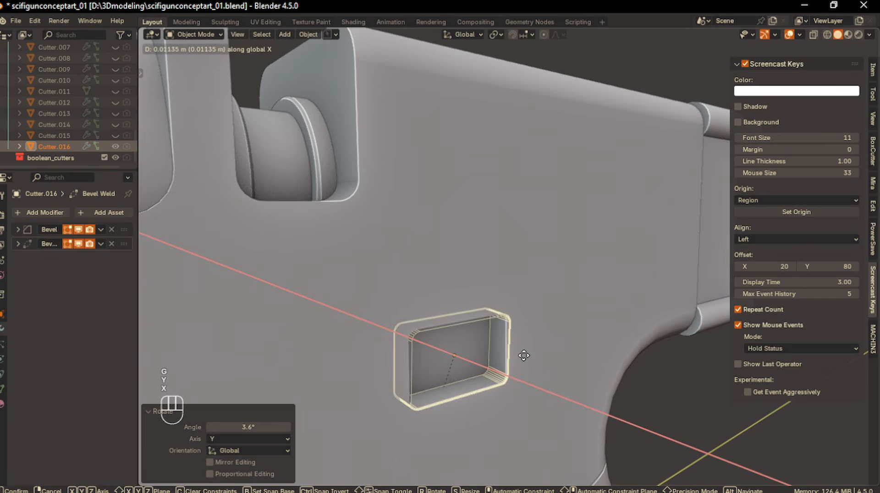
pyautogui.click(527, 367)
pyautogui.moveTo(528, 367)
pyautogui.mouseDown(button='middle')
pyautogui.moveTo(527, 308)
pyautogui.moveTo(528, 366)
pyautogui.mouseUp(button='middle')
pyautogui.press('r')
pyautogui.press('y')
pyautogui.click(527, 367)
# - Slide the recess cutter along global X to set the recess depth, and hide the cutter
pyautogui.moveTo(527, 366); pyautogui.dragTo(556, 370, button='middle')
pyautogui.press('g')
pyautogui.press('y')
pyautogui.press('x')
pyautogui.click(545, 367)
pyautogui.click(116, 146)
# - Examine the recess and the lower frame around the grip from several angles
pyautogui.moveTo(486, 339); pyautogui.dragTo(468, 337, button='middle')
pyautogui.scroll(-7, 446, 352)
pyautogui.scroll(6, 474, 310)
pyautogui.scroll(1, 488, 369)
pyautogui.scroll(2, 488, 368)
pyautogui.scroll(-8, 472, 338)
pyautogui.click(518, 367)
pyautogui.scroll(4, 527, 370)
pyautogui.moveTo(532, 372); pyautogui.dragTo(530, 320, button='middle')
pyautogui.scroll(2, 514, 346)
pyautogui.click(512, 345)
pyautogui.keyDown('shift'); pyautogui.moveTo(547, 390); pyautogui.dragTo(550, 346, button='middle'); pyautogui.keyUp('shift')
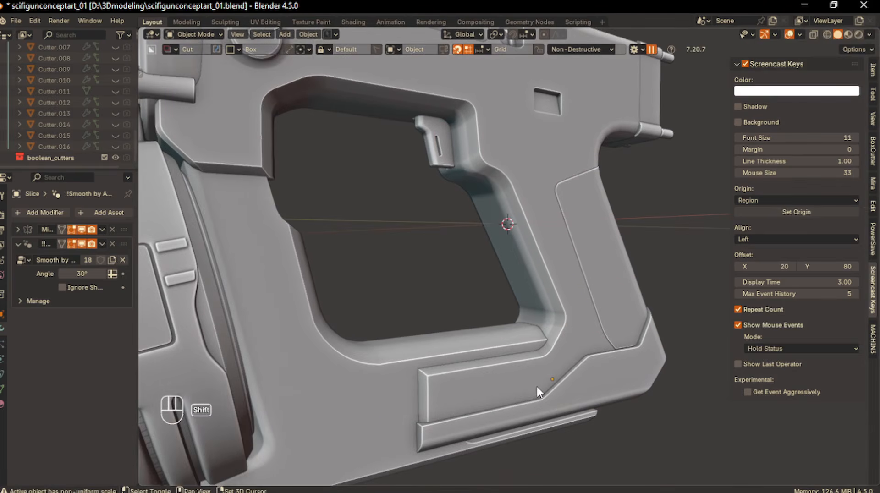
# - Cut a narrow slot with beveled corners into the frame's lower side panel and place Weighted Normal last in the modifier stack
pyautogui.click(496, 393)
pyautogui.scroll(4, 510, 362)
pyautogui.press('d')
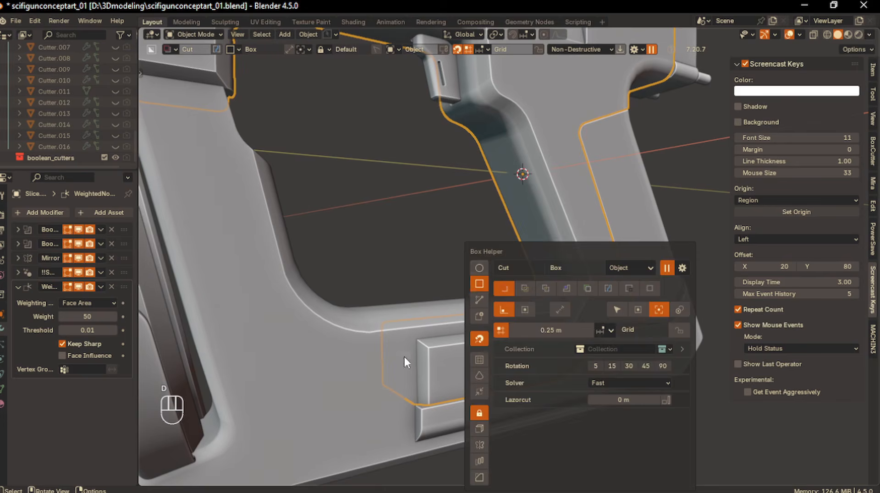
pyautogui.moveTo(463, 365)
pyautogui.mouseDown()
pyautogui.moveTo(478, 377)
pyautogui.moveTo(500, 361)
pyautogui.mouseUp()
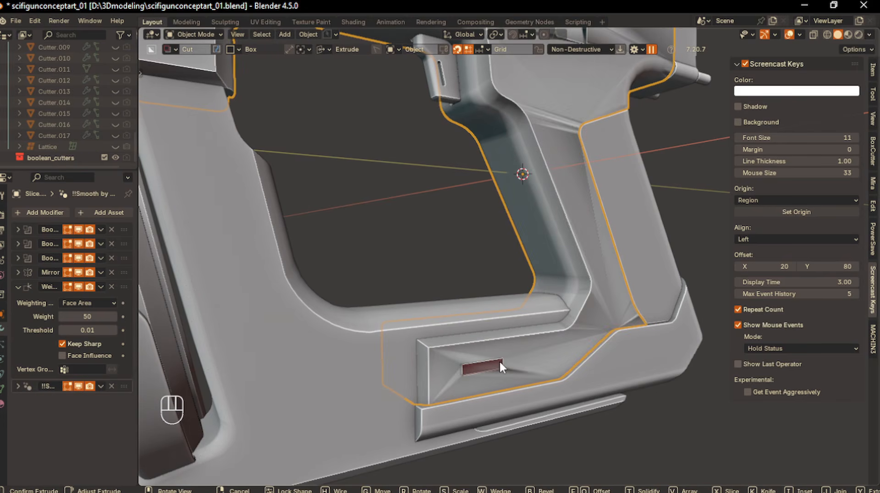
pyautogui.press('b')
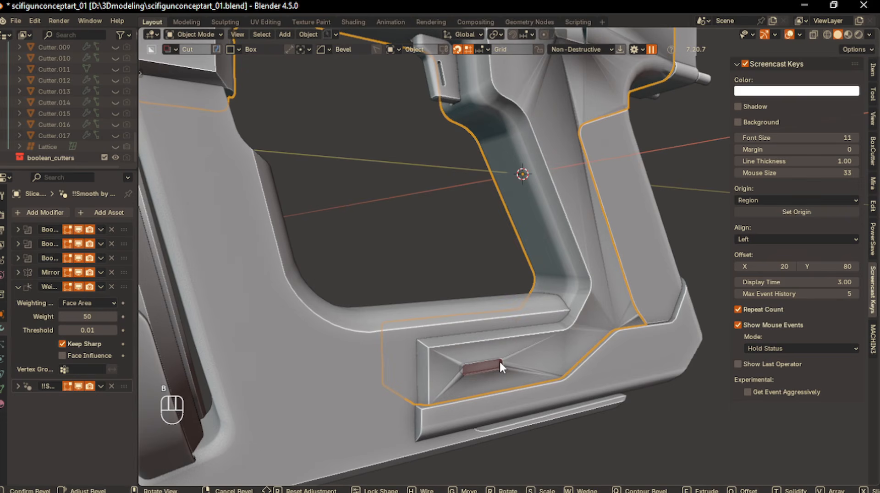
pyautogui.press('Return')
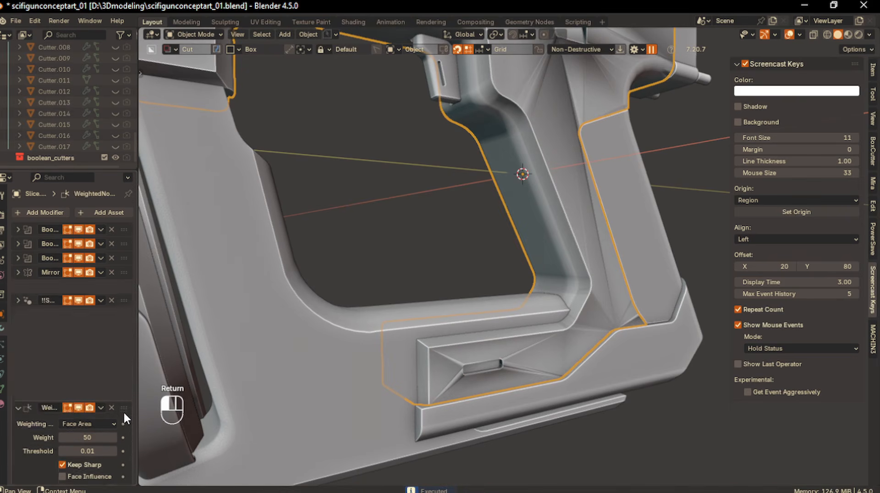
# - Unhide the lower panel slot's cutter and rotate it -11.8° about the global Y axis
pyautogui.click(115, 147)
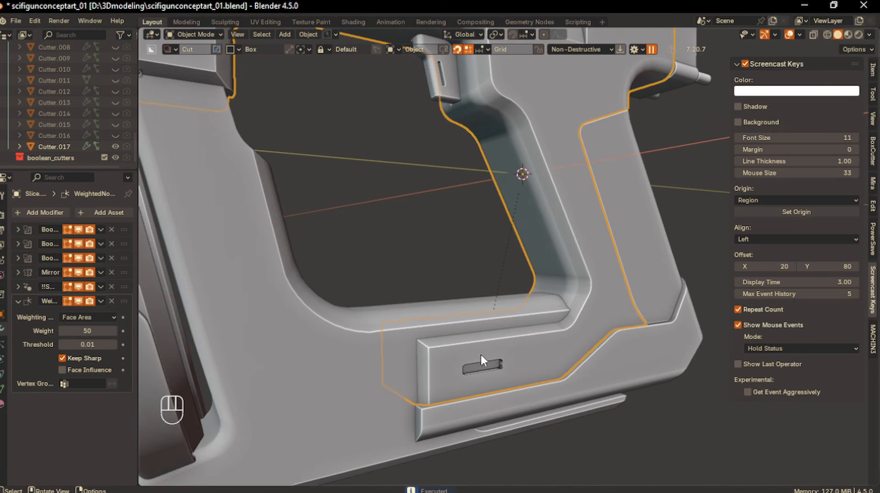
pyautogui.click(485, 371)
pyautogui.press('f')
pyautogui.press('r')
pyautogui.press('y')
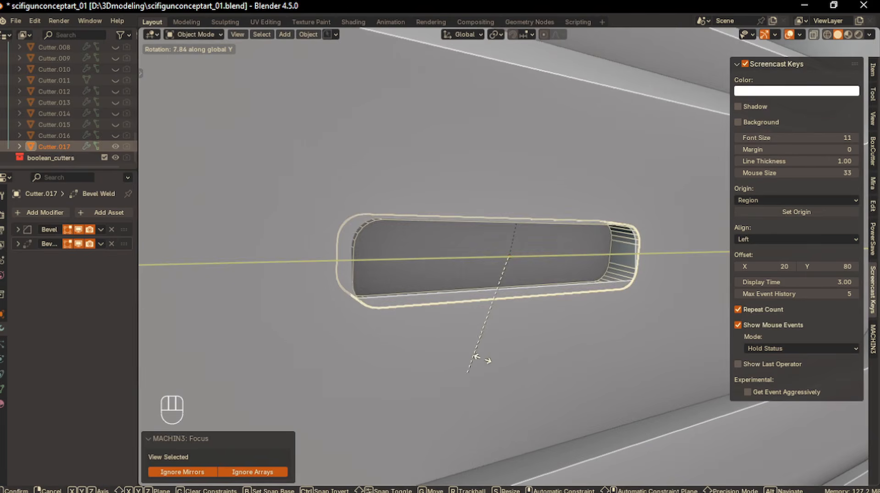
pyautogui.click(509, 339)
pyautogui.moveTo(509, 338); pyautogui.dragTo(524, 376, button='middle')
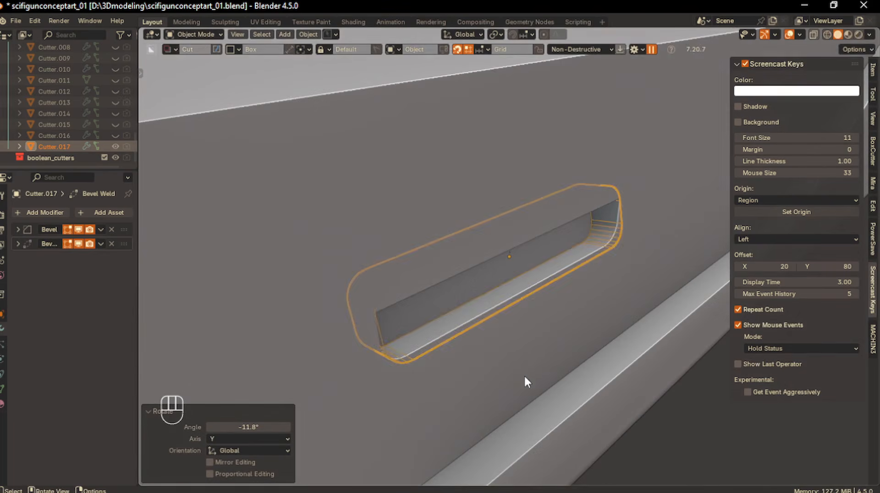
# - Move the slot cutter about 0.04 m along the global X axis to even out the slot's depth, and hide it
pyautogui.press('g')
pyautogui.press('x')
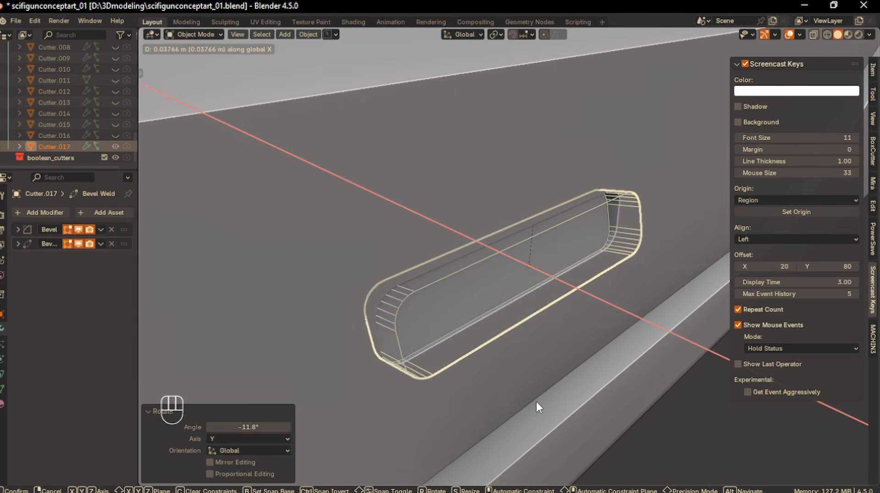
pyautogui.click(536, 400)
pyautogui.click(115, 147)
# - Review the whole gun in side view and perspective, checking the new frame cuts and the grip
pyautogui.moveTo(395, 320); pyautogui.dragTo(385, 338, button='middle')
pyautogui.press('KP_1')
pyautogui.press('KP_3')
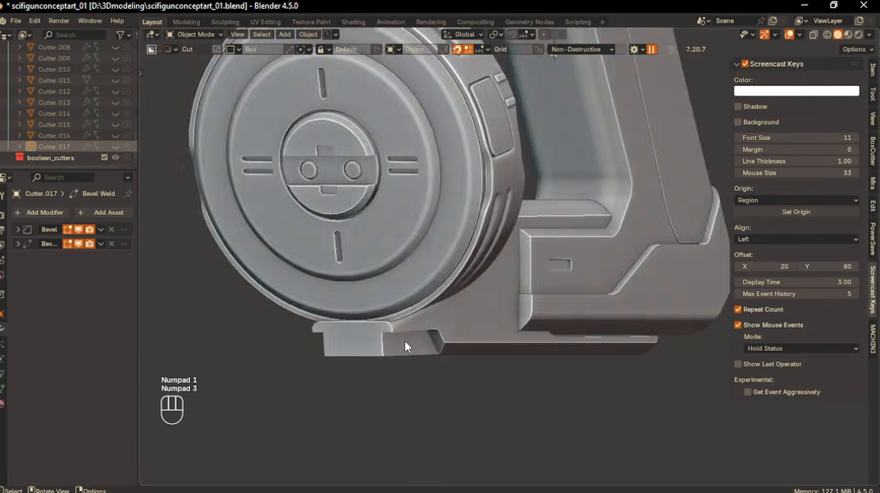
pyautogui.keyDown('shift'); pyautogui.moveTo(467, 338); pyautogui.dragTo(452, 363, button='middle'); pyautogui.keyUp('shift')
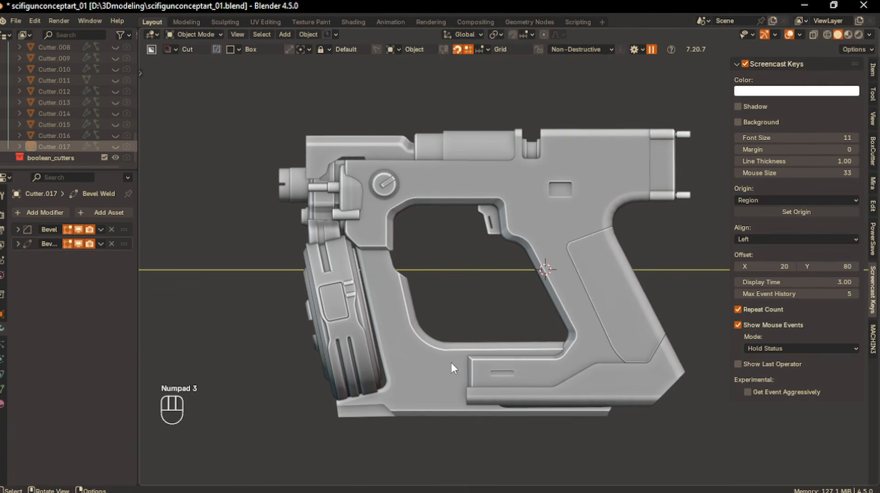
pyautogui.keyDown('shift'); pyautogui.moveTo(596, 254); pyautogui.dragTo(582, 259, button='middle'); pyautogui.keyUp('shift')
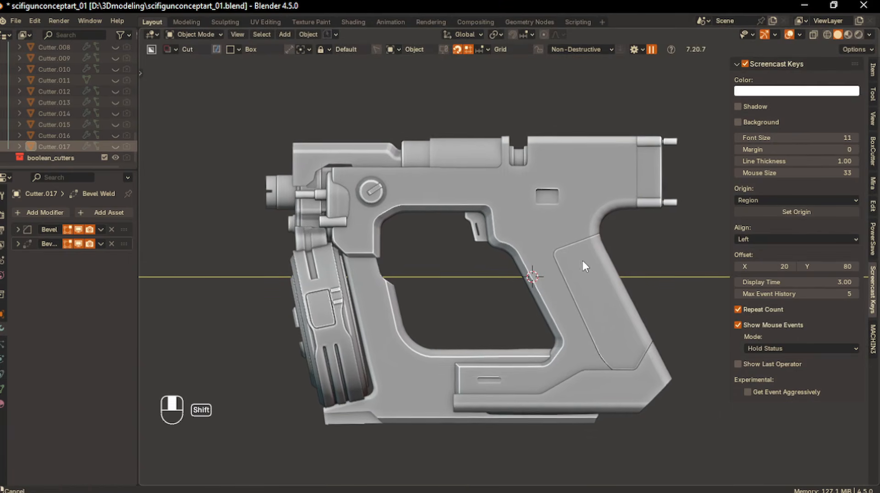
pyautogui.click(581, 299)
pyautogui.moveTo(534, 301); pyautogui.dragTo(525, 324, button='middle')
pyautogui.scroll(2, 553, 300)
pyautogui.scroll(-3, 535, 316)
pyautogui.moveTo(532, 317); pyautogui.dragTo(553, 292, button='middle')
pyautogui.scroll(-4, 503, 294)
# - Apply the Boolean on the front upper housing with Smart Apply
pyautogui.click(473, 237)
pyautogui.moveTo(478, 251); pyautogui.dragTo(514, 256, button='middle')
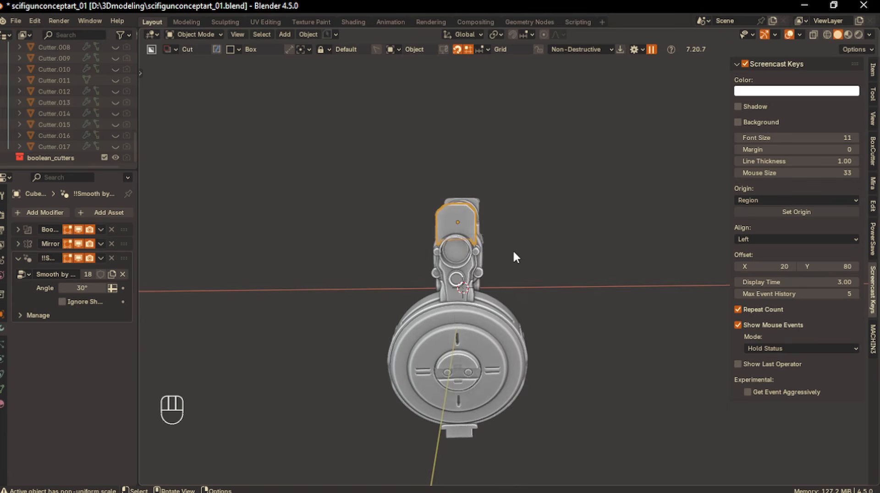
pyautogui.press('Tab')
pyautogui.press('Tab')
pyautogui.scroll(4, 510, 234)
pyautogui.click(509, 196)
pyautogui.press('q')
pyautogui.click(419, 180)
pyautogui.press('q')
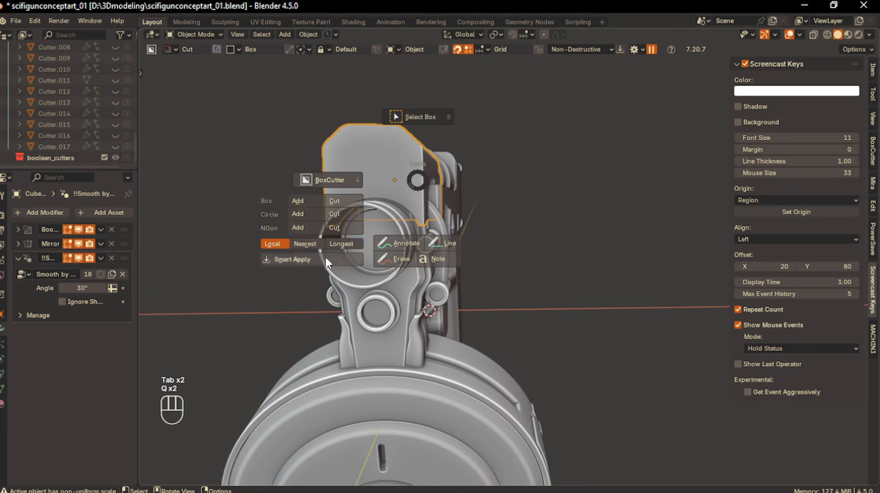
# - Inset the upper housing's front face by 0.01341 m in Edit Mode
pyautogui.press('Tab')
pyautogui.moveTo(464, 195); pyautogui.dragTo(431, 194, button='middle')
pyautogui.keyDown('shift'); pyautogui.moveTo(431, 194); pyautogui.dragTo(444, 232, button='middle'); pyautogui.keyUp('shift')
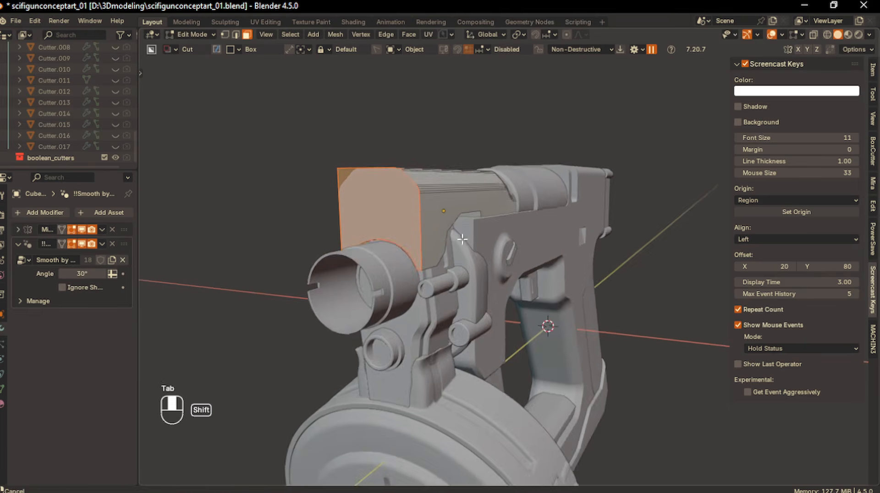
pyautogui.scroll(3, 532, 249)
pyautogui.keyDown('shift'); pyautogui.moveTo(535, 252); pyautogui.dragTo(538, 260, button='middle'); pyautogui.keyUp('shift')
pyautogui.press('i')
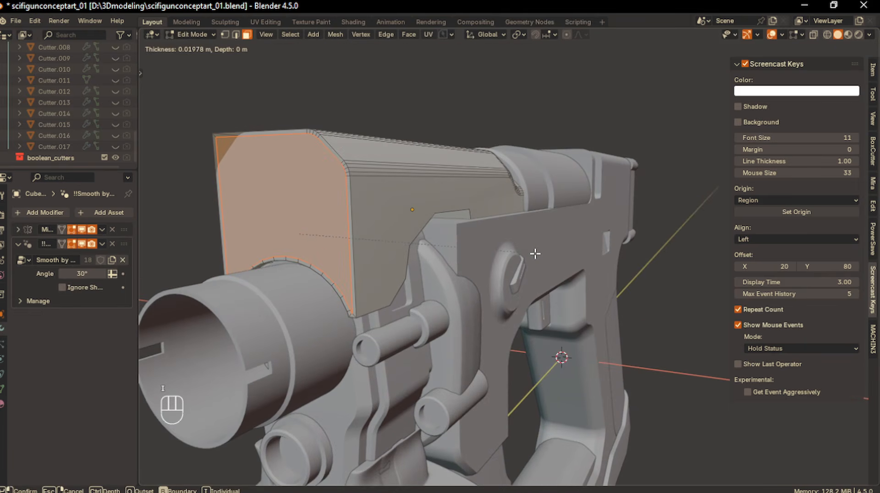
pyautogui.click(537, 255)
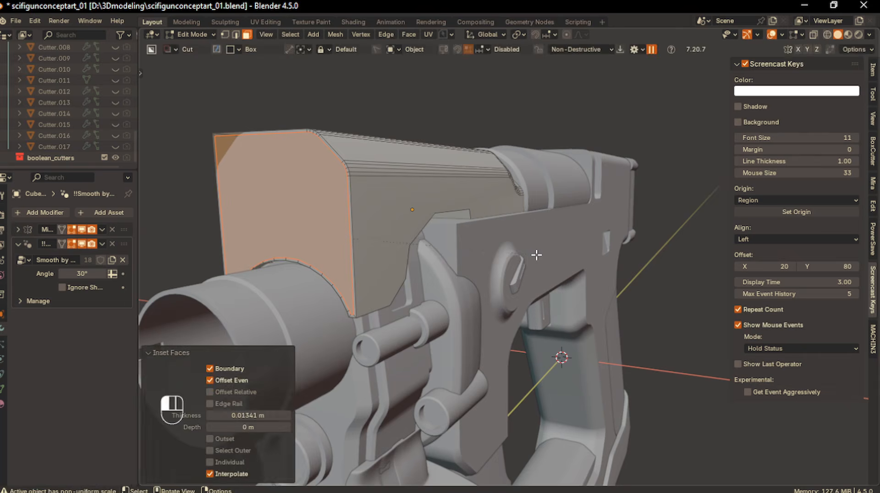
# - Extrude the inset front face inward along its normals by about 0.05 m and return to Object Mode
pyautogui.hotkey('alt', 'e')
pyautogui.click(534, 239)
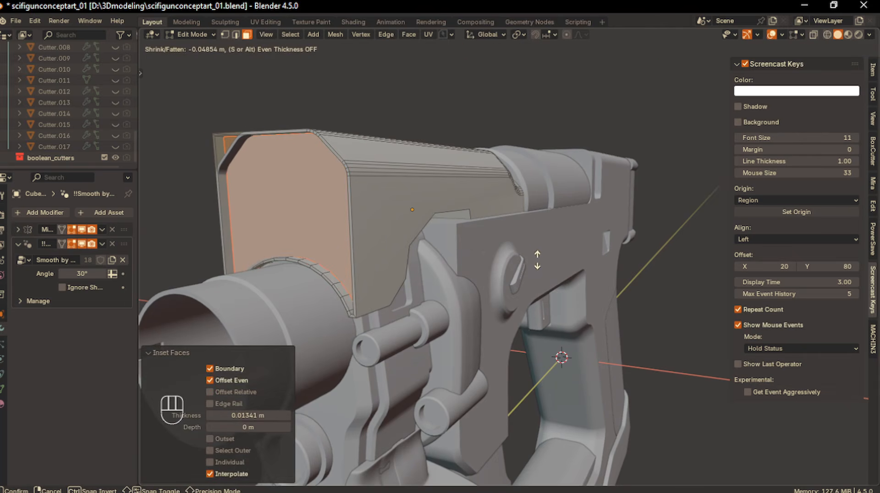
pyautogui.click(538, 260)
pyautogui.moveTo(538, 260); pyautogui.dragTo(447, 271, button='middle')
pyautogui.press('Tab')
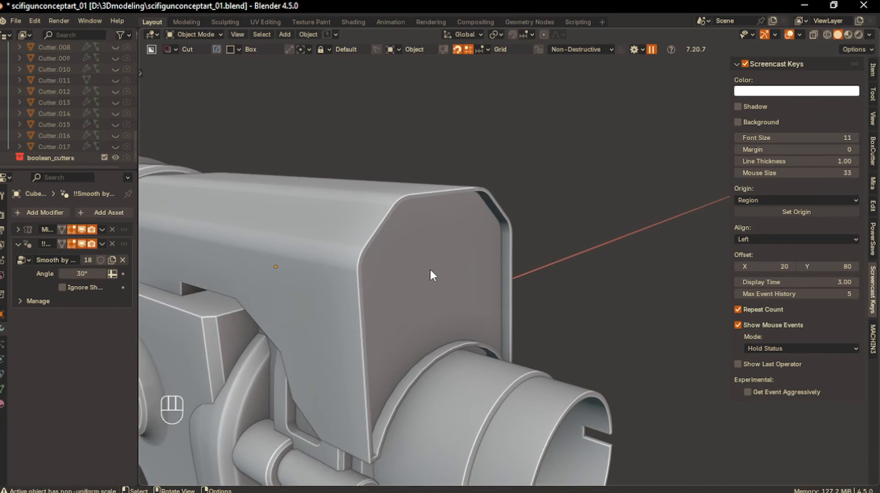
# - Draw a small 32-sided circle cutter on the housing's recessed front face and array it into a horizontal row
pyautogui.scroll(1, 432, 275)
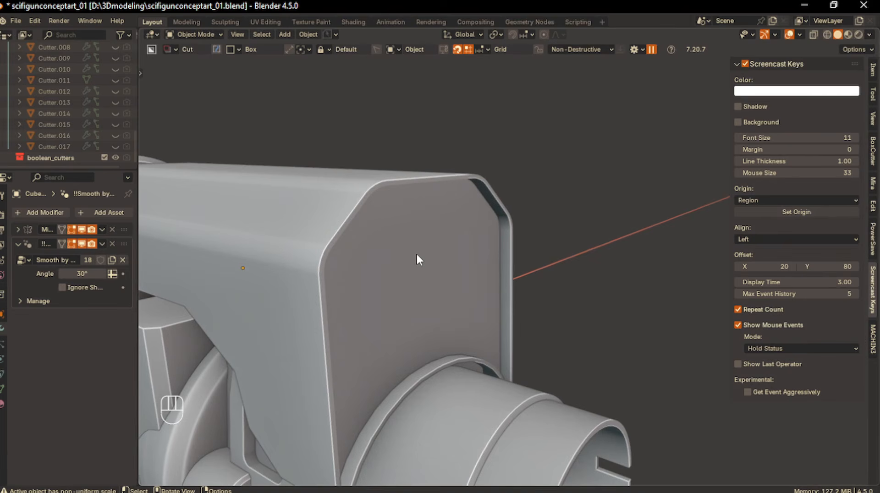
pyautogui.press('d')
pyautogui.click(409, 237)
pyautogui.moveTo(397, 266)
pyautogui.mouseDown()
pyautogui.moveTo(396, 273)
pyautogui.moveTo(422, 262)
pyautogui.mouseUp()
pyautogui.rightClick(397, 270)
pyautogui.click(392, 261)
pyautogui.press('v')
pyautogui.scroll(6, 422, 260)
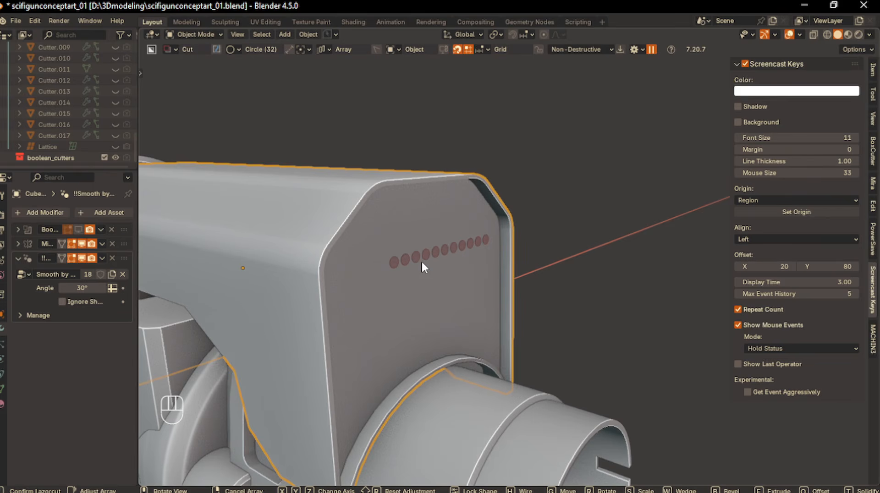
# - Adjust the position and spacing of the circle row across the front face and extrude it to cut 12 small holes
pyautogui.press('g')
pyautogui.press('x')
pyautogui.press('x')
pyautogui.moveTo(422, 260); pyautogui.dragTo(389, 262)
pyautogui.press('e')
pyautogui.moveTo(422, 260); pyautogui.dragTo(397, 287, button='middle')
# - Cut a second, wider-spaced row of 12 round holes beneath the first and move Weighted Normal to the end of the stack
pyautogui.moveTo(396, 283); pyautogui.dragTo(399, 294)
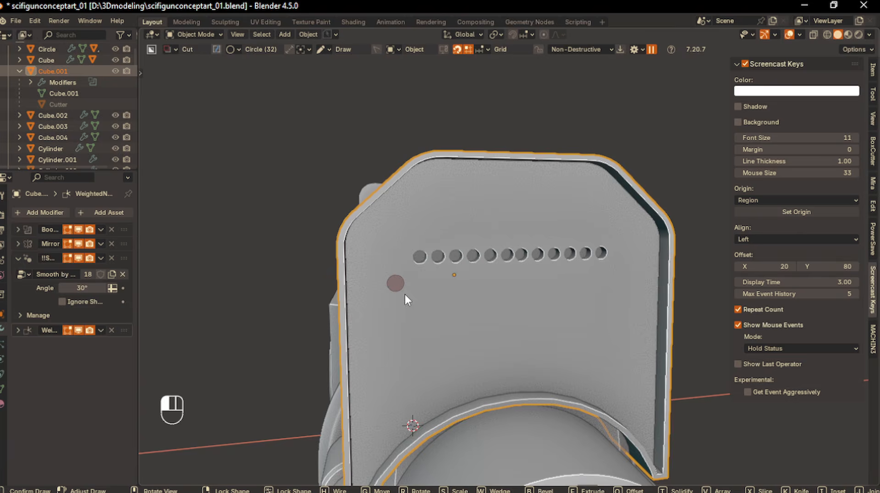
pyautogui.moveTo(403, 294); pyautogui.dragTo(403, 295)
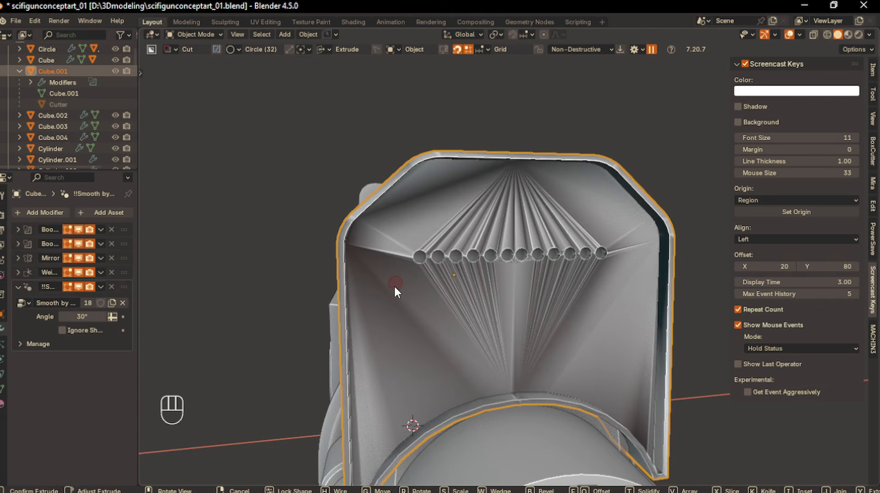
pyautogui.press('v')
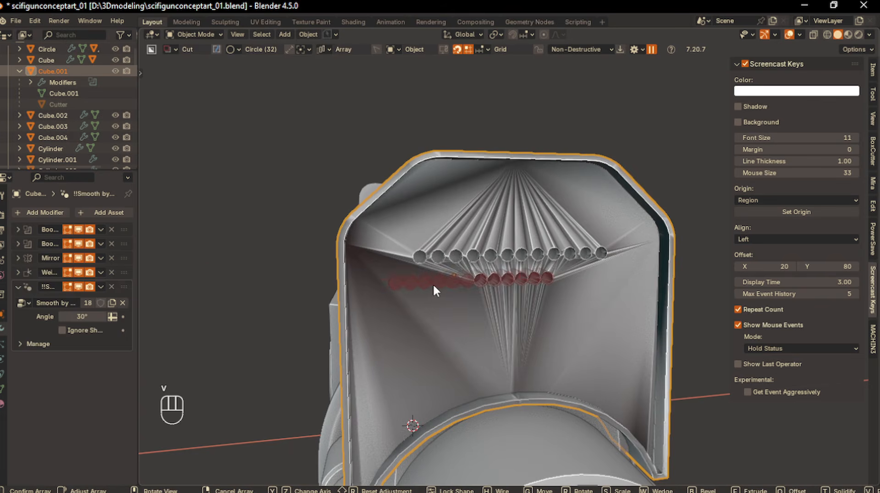
pyautogui.click(489, 279)
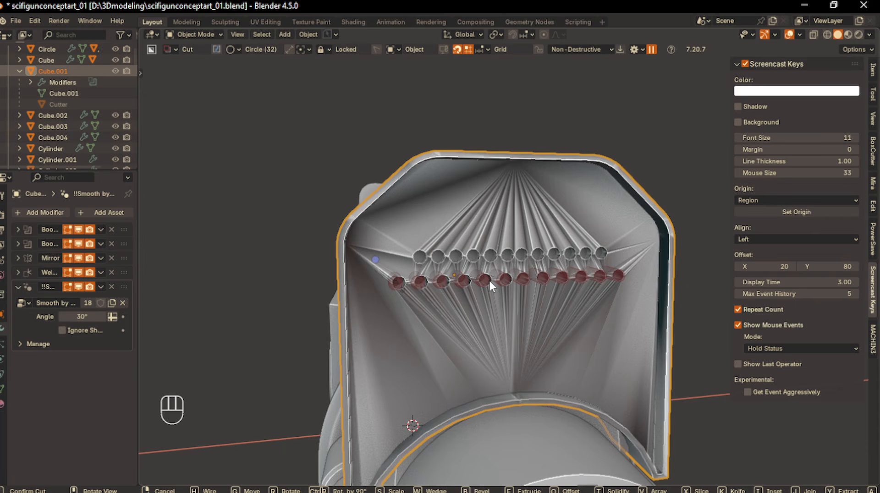
pyautogui.press('Return')
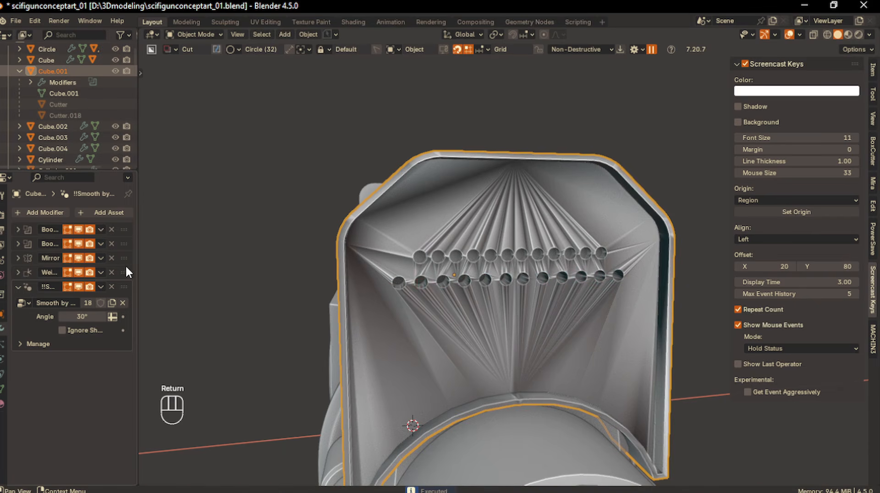
pyautogui.moveTo(123, 272); pyautogui.dragTo(114, 341)
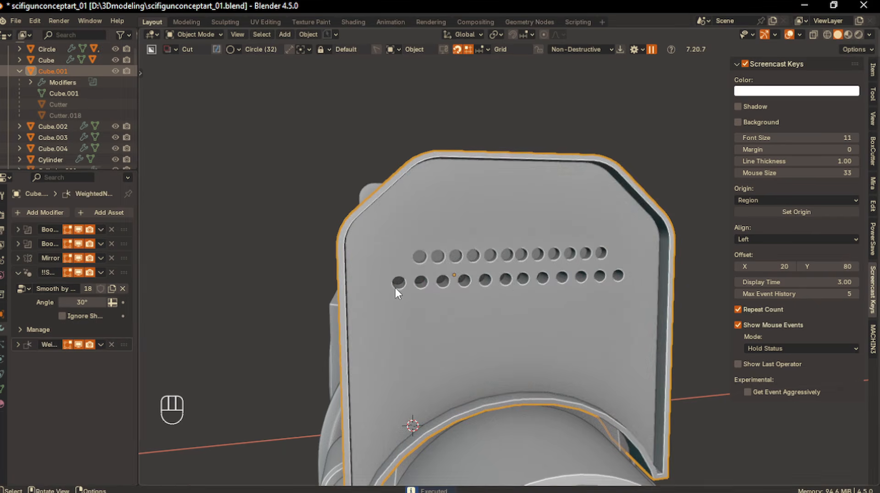
# - Make the hidden cutter of the lower hole row, Cutter.018, visible in the viewport
pyautogui.moveTo(395, 288); pyautogui.dragTo(336, 285, button='middle')
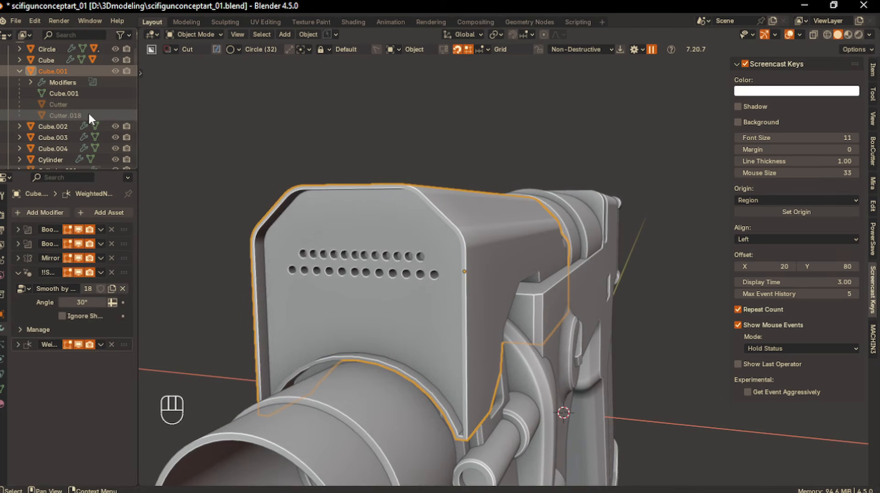
pyautogui.scroll(-8, 88, 112)
pyautogui.click(114, 141)
pyautogui.click(114, 141)
pyautogui.click(117, 151)
pyautogui.click(117, 151)
pyautogui.click(117, 162)
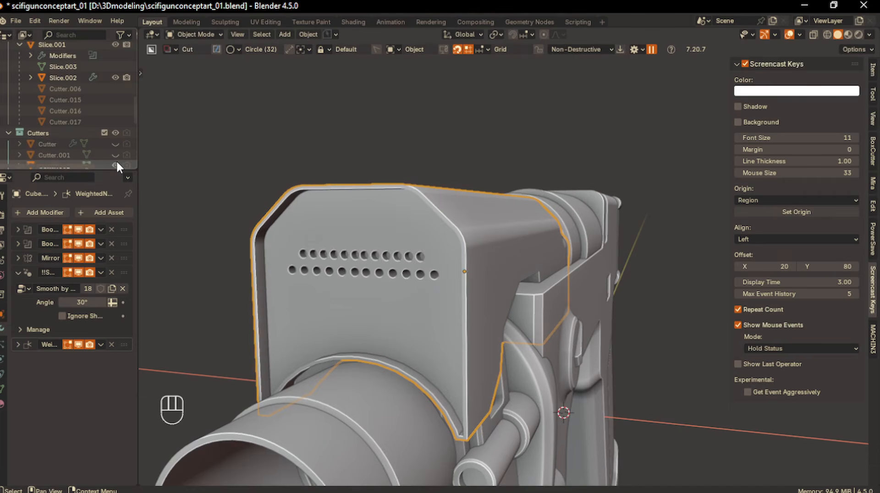
pyautogui.scroll(-8, 117, 163)
pyautogui.click(115, 147)
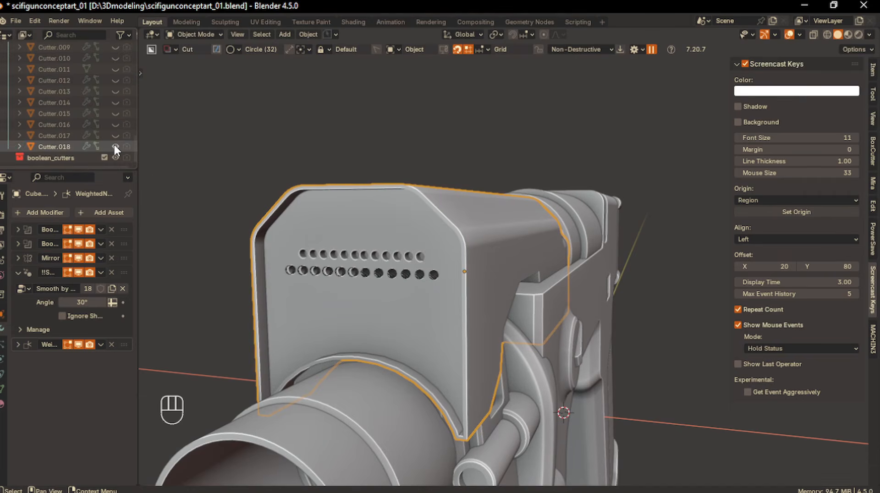
# - Move the lower hole row's cutter about -0.053 m along global Y and hide it again
pyautogui.click(337, 271)
pyautogui.scroll(3, 350, 274)
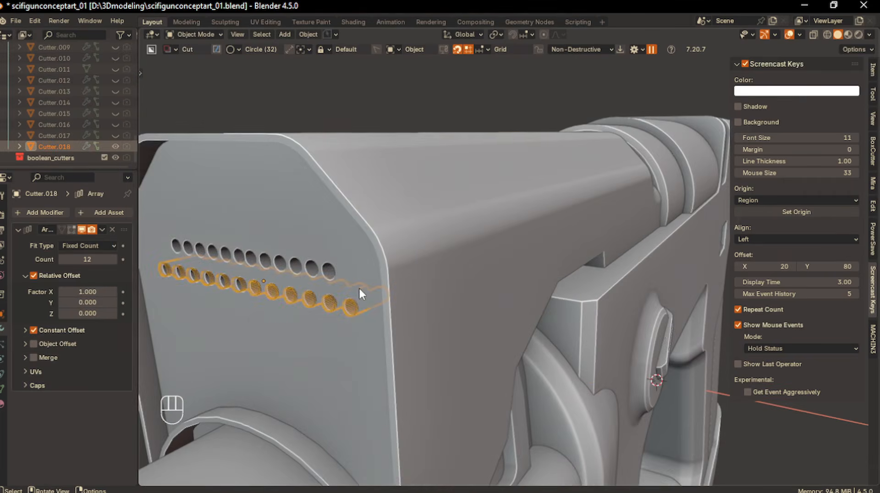
pyautogui.press('g')
pyautogui.press('y')
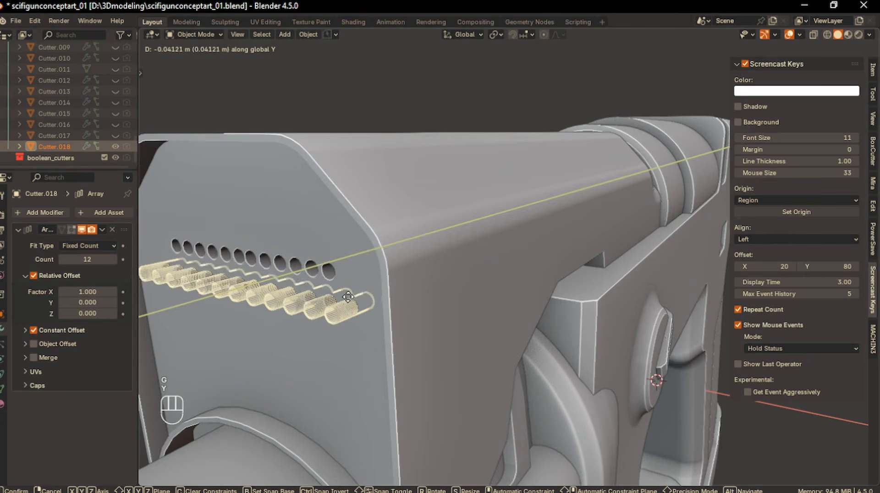
pyautogui.click(342, 297)
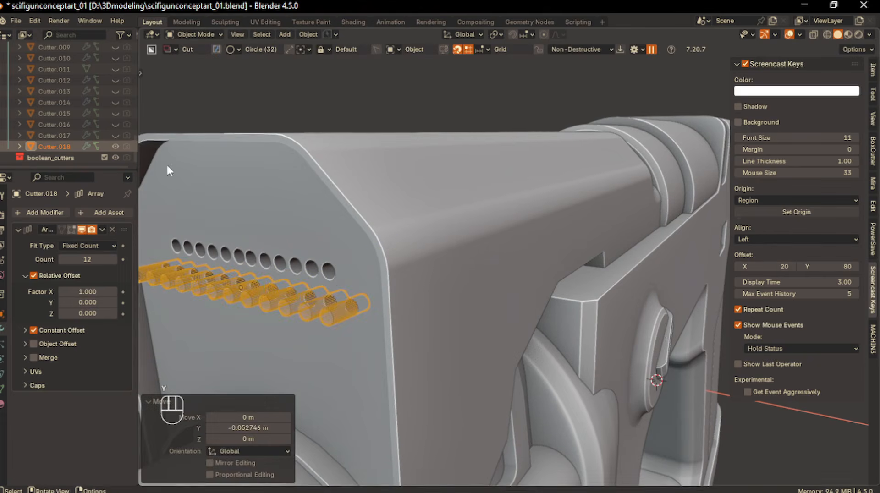
pyautogui.click(116, 147)
# - Examine the gun's front block, small side tubes and drum magazine joint from several angles
pyautogui.scroll(-4, 310, 246)
pyautogui.moveTo(310, 246); pyautogui.dragTo(477, 266, button='middle')
pyautogui.scroll(2, 574, 246)
pyautogui.keyDown('shift'); pyautogui.moveTo(476, 266); pyautogui.dragTo(453, 262, button='middle'); pyautogui.keyUp('shift')
pyautogui.scroll(2, 525, 256)
pyautogui.moveTo(505, 260); pyautogui.dragTo(362, 251, button='middle')
pyautogui.scroll(6, 362, 252)
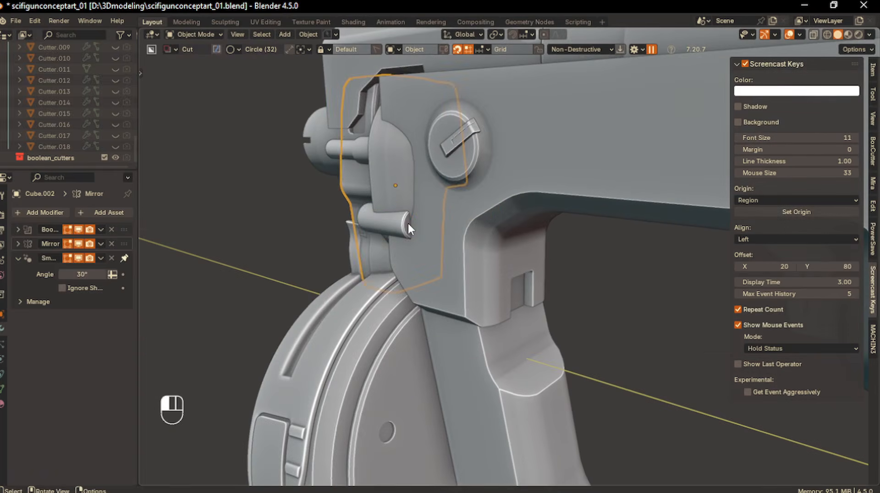
pyautogui.click(408, 222)
pyautogui.scroll(-3, 431, 233)
pyautogui.moveTo(409, 229); pyautogui.dragTo(500, 213, button='middle')
pyautogui.click(637, 265)
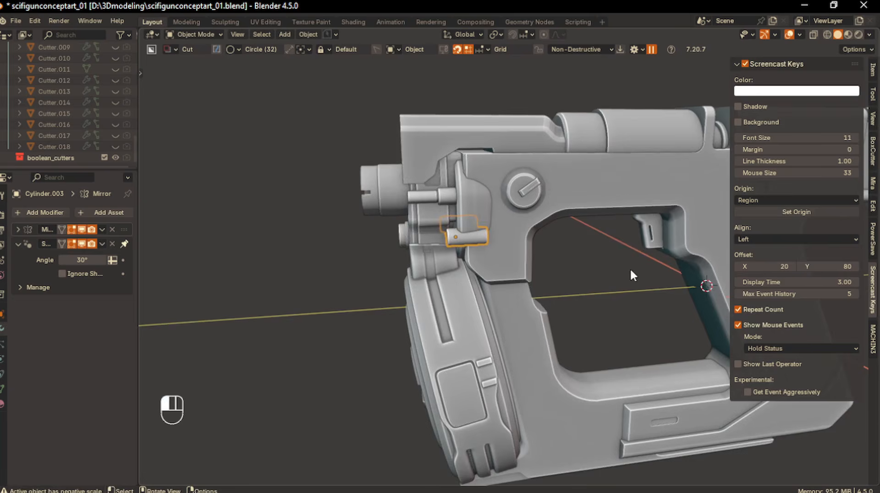
pyautogui.scroll(-4, 587, 279)
pyautogui.moveTo(508, 266); pyautogui.dragTo(543, 256, button='middle')
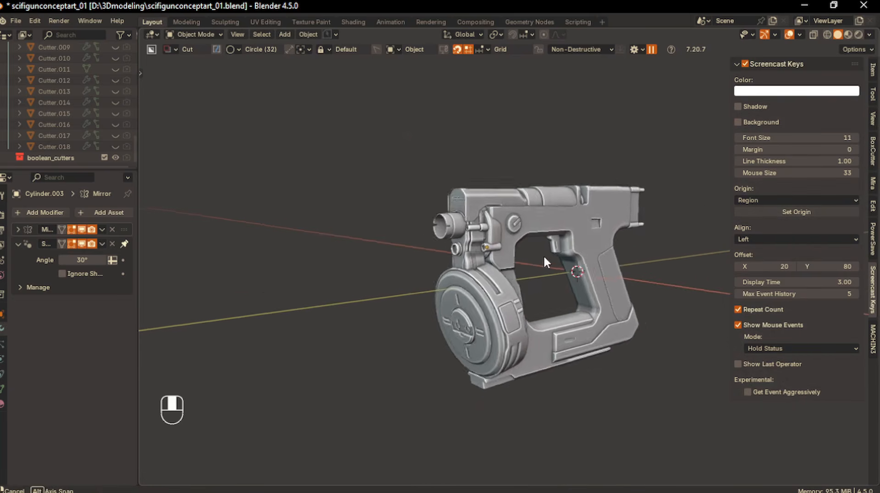
pyautogui.scroll(1, 543, 255)
pyautogui.scroll(5, 506, 272)
pyautogui.keyDown('shift'); pyautogui.moveTo(493, 279); pyautogui.dragTo(505, 260, button='middle'); pyautogui.keyUp('shift')
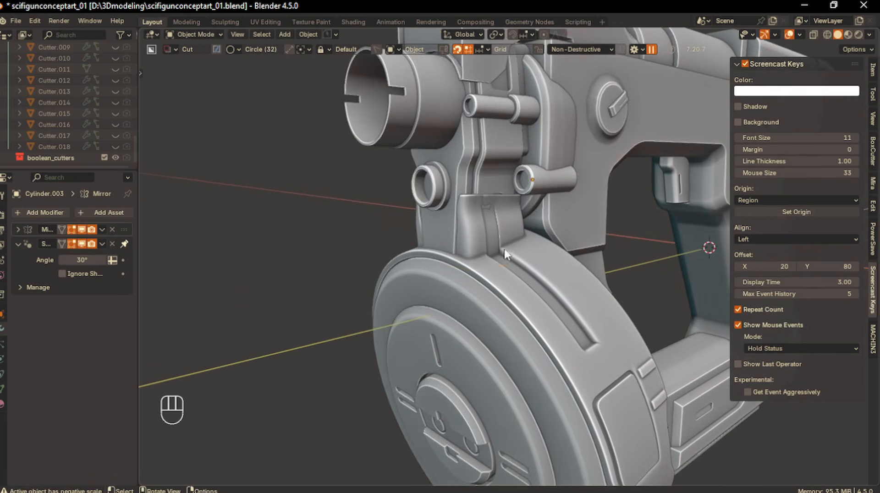
# - Scale the front block behind the barrel to 0.989 along the X axis
pyautogui.click(482, 191)
pyautogui.moveTo(495, 197); pyautogui.dragTo(547, 231, button='middle')
pyautogui.keyDown('shift'); pyautogui.moveTo(491, 238); pyautogui.dragTo(567, 281, button='middle'); pyautogui.keyUp('shift')
pyautogui.press('s')
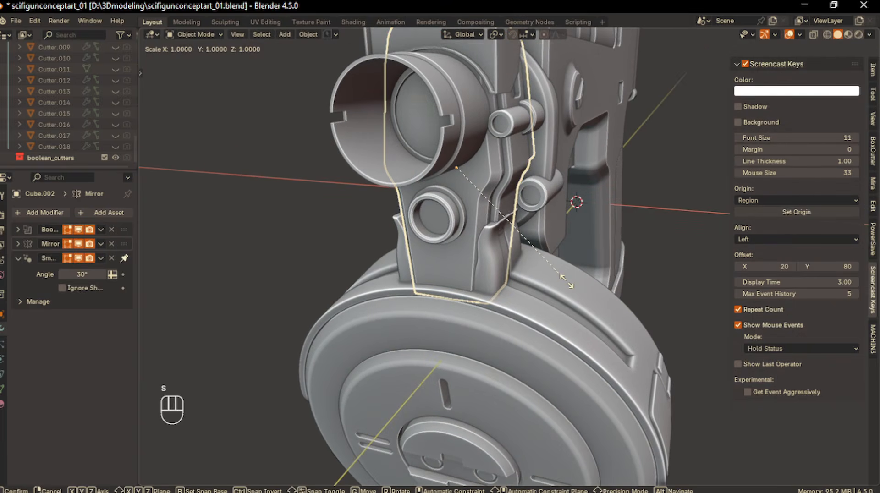
pyautogui.press('x')
pyautogui.click(552, 274)
pyautogui.scroll(-5, 551, 274)
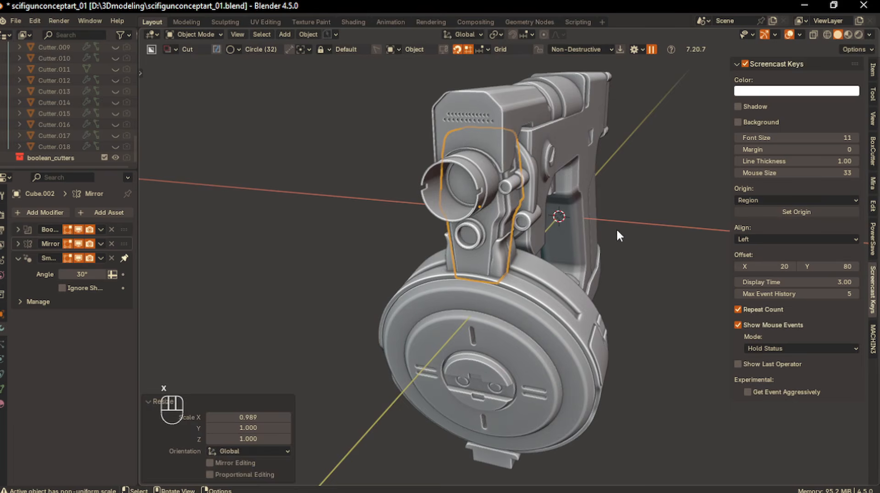
# - Open the lower side tube in Edit Mode and add one centred loop cut around its thicker front collar
pyautogui.click(633, 224)
pyautogui.moveTo(511, 251); pyautogui.dragTo(437, 266, button='middle')
pyautogui.click(498, 153)
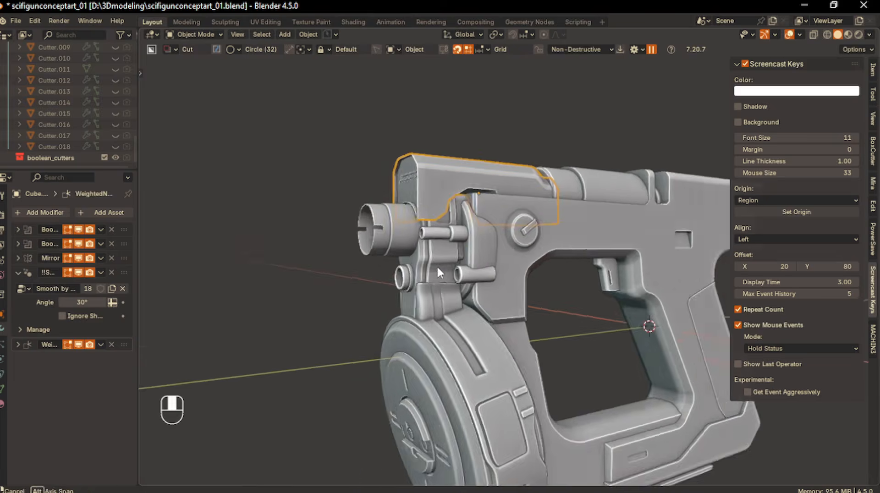
pyautogui.scroll(3, 472, 258)
pyautogui.keyDown('shift'); pyautogui.moveTo(424, 298); pyautogui.dragTo(432, 276, button='middle'); pyautogui.keyUp('shift')
pyautogui.click(445, 270)
pyautogui.press('Tab')
pyautogui.click(449, 298)
pyautogui.scroll(4, 453, 292)
pyautogui.hotkey('ctrl', 'r')
pyautogui.click(432, 275)
pyautogui.rightClick(635, 266)
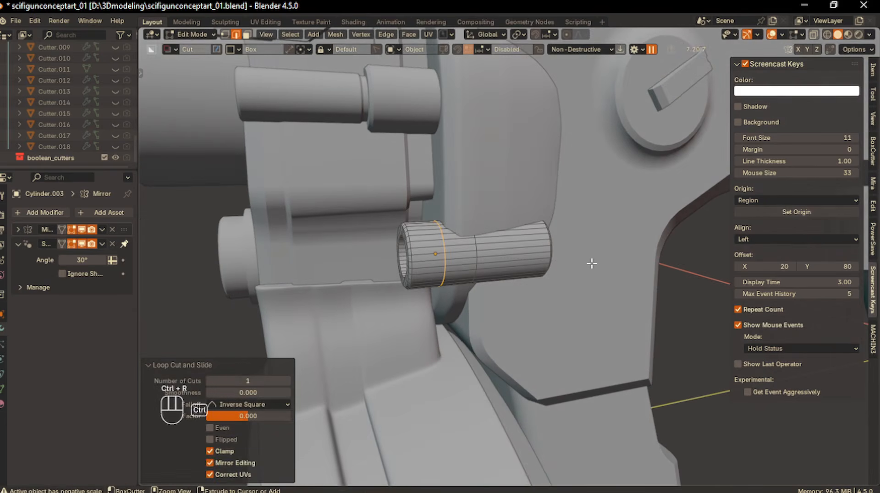
# - Bevel the collar's new edge loop 0.232 m wide with one segment and slide the band by a factor of 0.510
pyautogui.hotkey('ctrl', 'b')
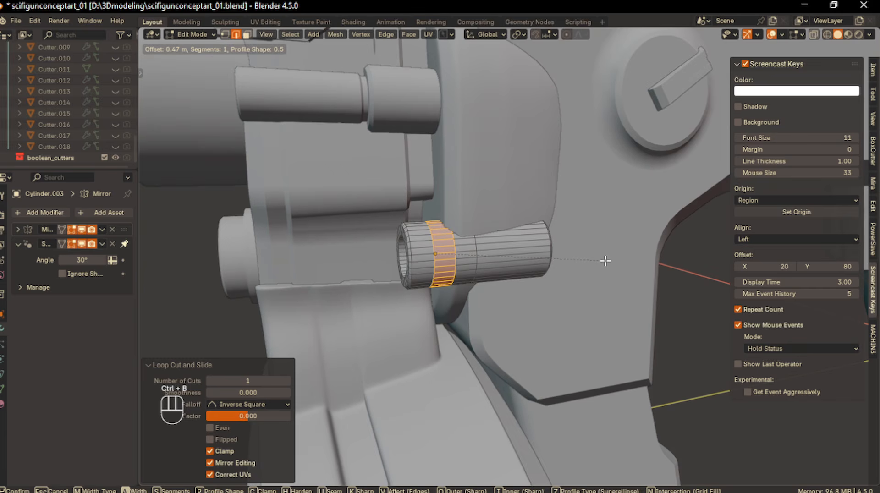
pyautogui.click(601, 261)
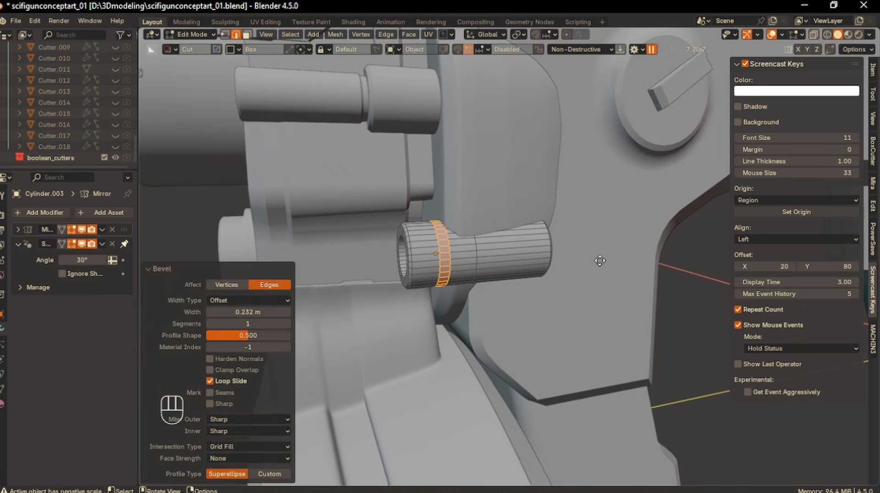
pyautogui.press('g')
pyautogui.press('g')
pyautogui.click(594, 263)
# - Extrude the beveled collar band along its normals and select an edge loop bordering it
pyautogui.scroll(1, 531, 278)
pyautogui.hotkey('alt', 'e')
pyautogui.click(532, 280)
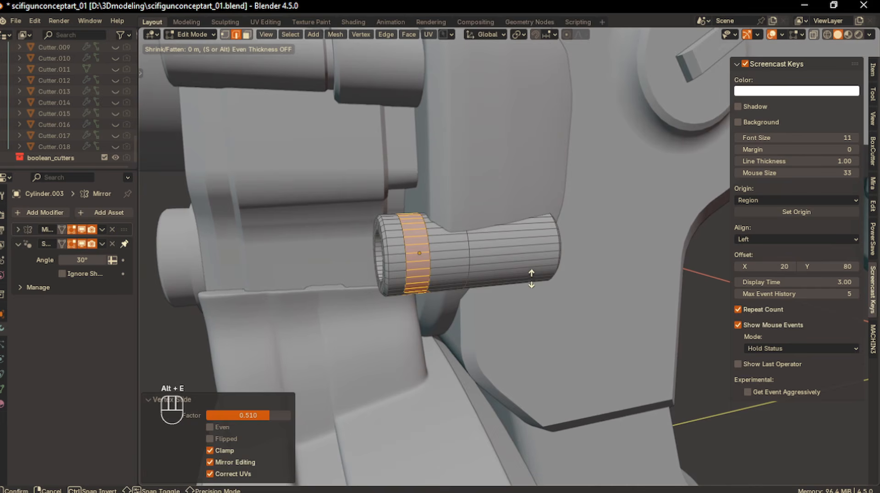
pyautogui.click(546, 247)
pyautogui.moveTo(413, 228); pyautogui.dragTo(372, 221, button='middle')
pyautogui.keyDown('alt'); pyautogui.click(402, 206); pyautogui.keyUp('alt')
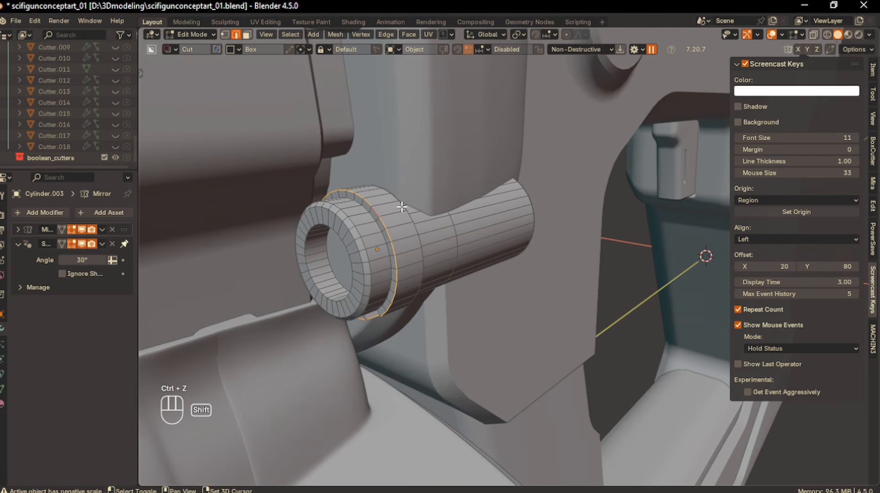
# - Add the collar's second edge loop on the side pin to the selection and bevel both loops 0.072 m with one segment
pyautogui.keyDown('alt'); pyautogui.keyDown('shift'); pyautogui.click(403, 205); pyautogui.keyUp('shift'); pyautogui.keyUp('alt')
pyautogui.scroll(2, 415, 207)
pyautogui.hotkey('ctrl', 'b')
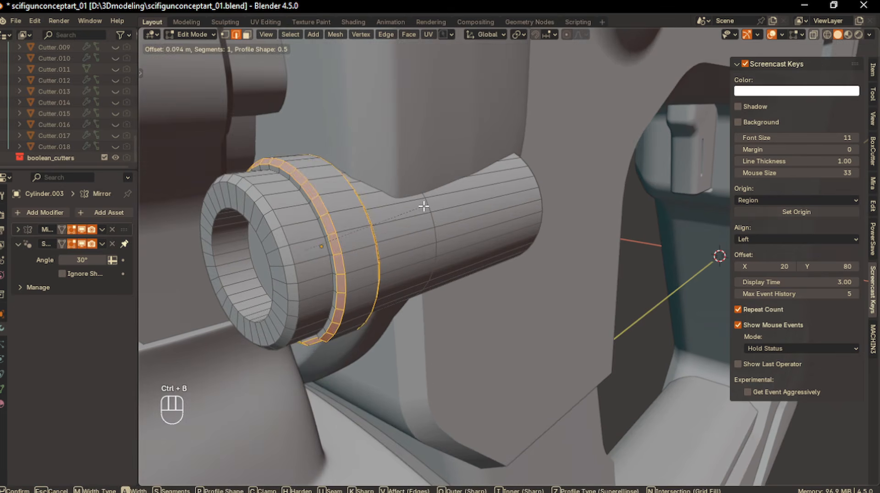
pyautogui.click(423, 206)
pyautogui.scroll(-4, 414, 207)
pyautogui.press('Tab')
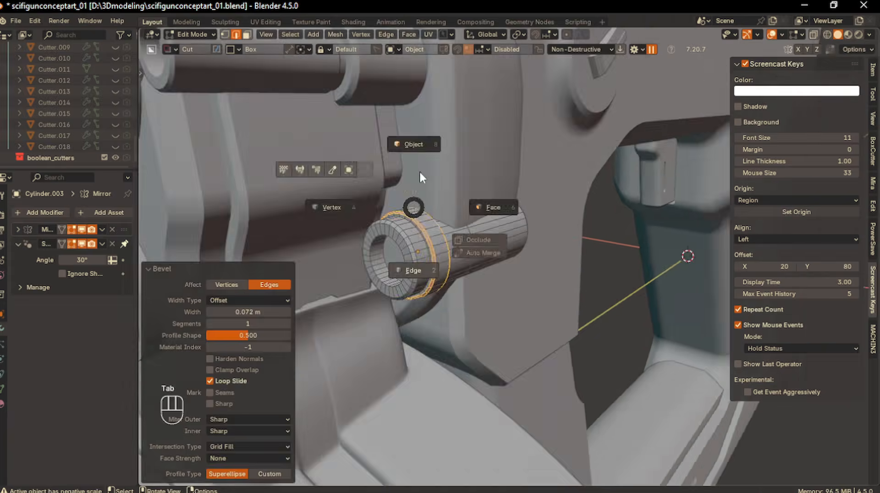
pyautogui.click(419, 172)
# - Cut an array of narrow vertical slots into the rear plate above the X-braced panel with a Box-shaped BoxCutter cut
pyautogui.scroll(-6, 415, 188)
pyautogui.click(413, 191)
pyautogui.scroll(-2, 415, 191)
pyautogui.click(468, 195)
pyautogui.moveTo(469, 194); pyautogui.dragTo(468, 251, button='middle')
pyautogui.scroll(3, 468, 251)
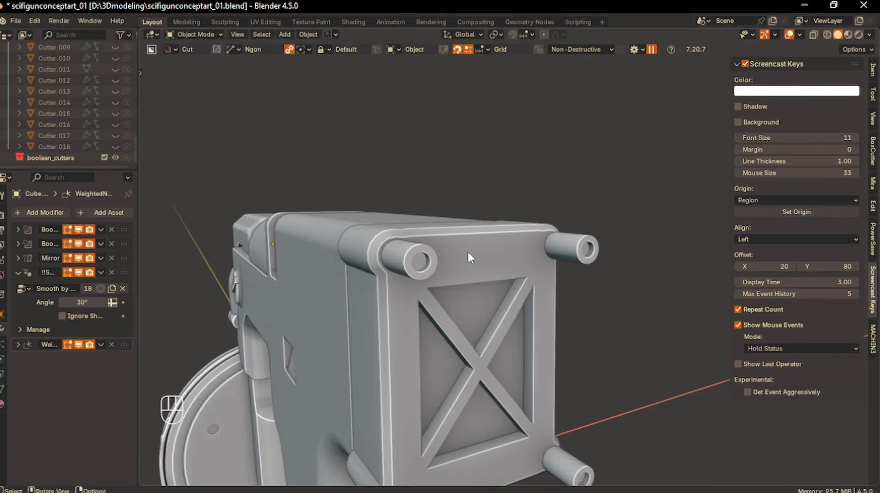
pyautogui.press('d')
pyautogui.click(462, 237)
pyautogui.moveTo(415, 236); pyautogui.dragTo(386, 240, button='middle')
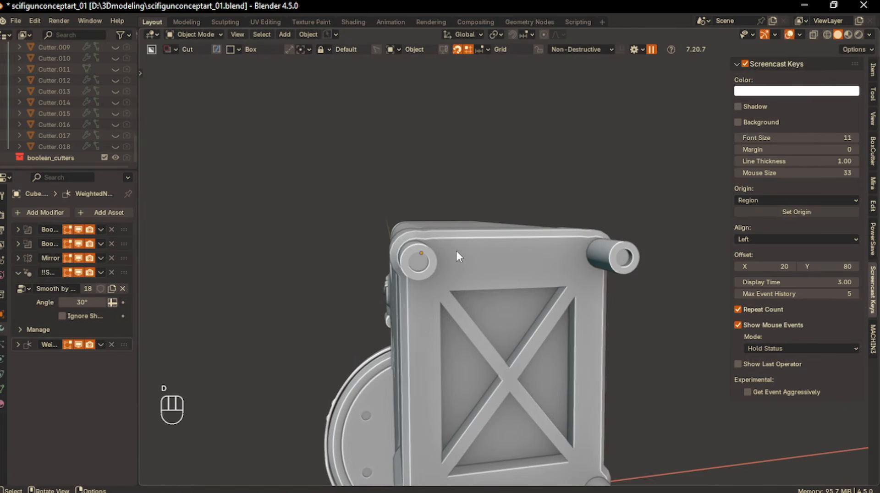
pyautogui.click(458, 268)
pyautogui.moveTo(458, 268); pyautogui.dragTo(467, 258, button='middle')
pyautogui.moveTo(468, 261); pyautogui.dragTo(471, 279)
pyautogui.press('v')
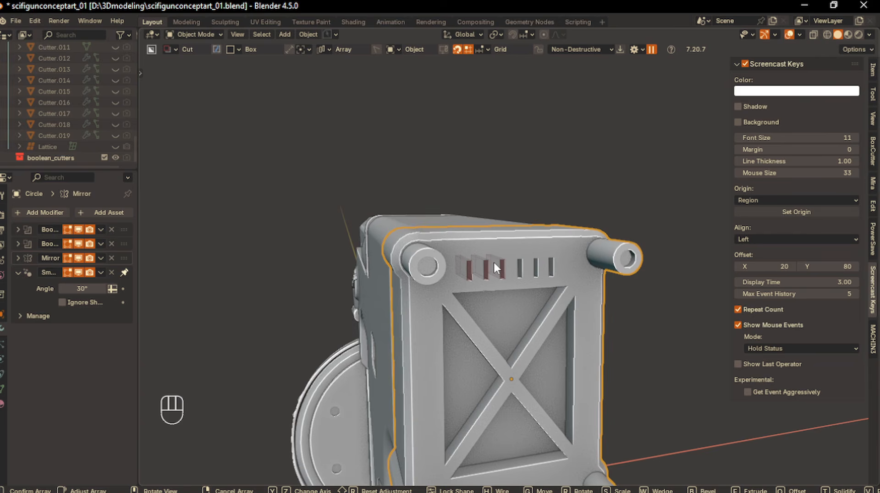
pyautogui.press('Return')
pyautogui.scroll(-5, 495, 268)
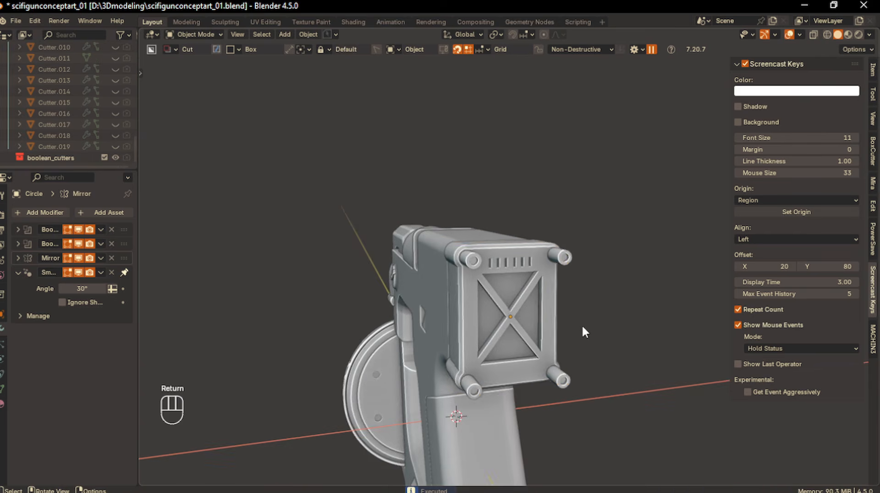
# - Mirror the rear plate's slots to its lower end across Z with MACHIN3 Mirror and Bisect enabled
pyautogui.click(491, 265)
pyautogui.hotkey('alt', 'x')
pyautogui.click(488, 439)
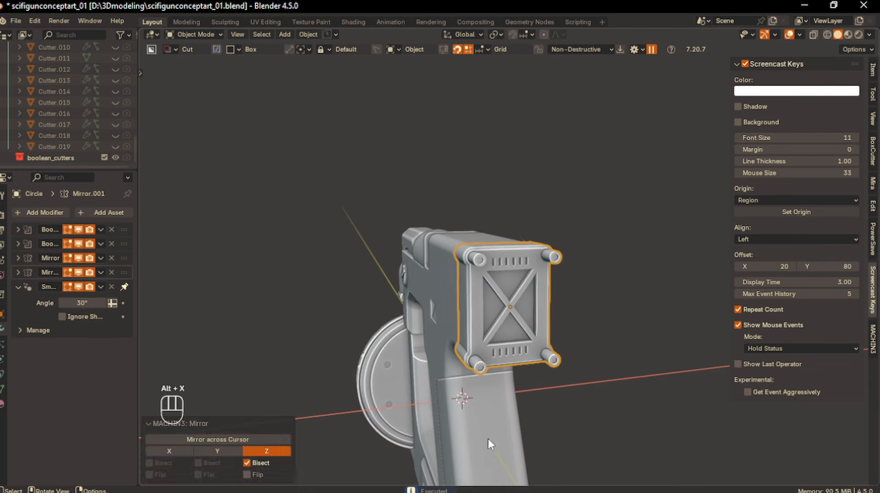
pyautogui.click(621, 345)
# - Add a single centred loop cut across the lower rounded edge of the base piece under the grip
pyautogui.moveTo(521, 358); pyautogui.dragTo(559, 339, button='middle')
pyautogui.click(608, 362)
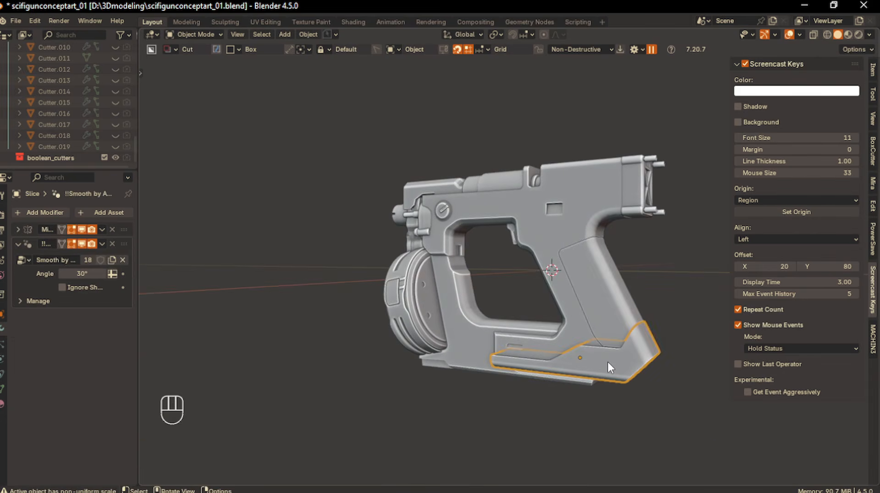
pyautogui.moveTo(608, 362); pyautogui.dragTo(605, 356, button='middle')
pyautogui.keyDown('shift'); pyautogui.moveTo(605, 355); pyautogui.dragTo(546, 320, button='middle'); pyautogui.keyUp('shift')
pyautogui.scroll(2, 585, 298)
pyautogui.scroll(3, 549, 318)
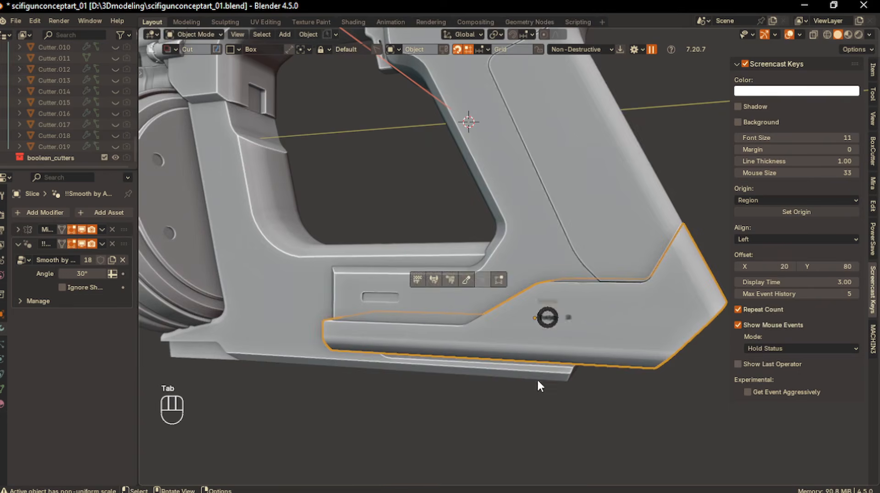
pyautogui.press('Tab')
pyautogui.hotkey('ctrl', 'r')
pyautogui.click(564, 355)
pyautogui.rightClick(609, 356)
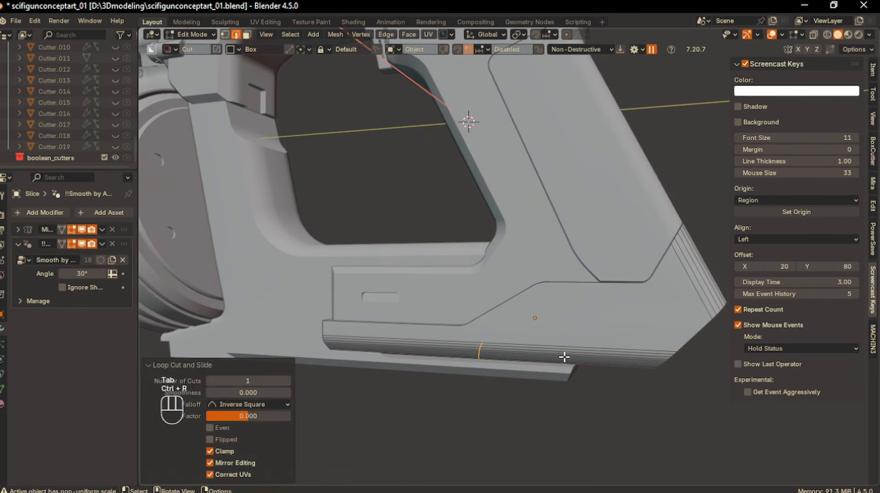
# - Bevel the base piece's new edge loop to a width of about 1.25 m with 13 segments
pyautogui.hotkey('ctrl', 'b')
pyautogui.scroll(6, 664, 349)
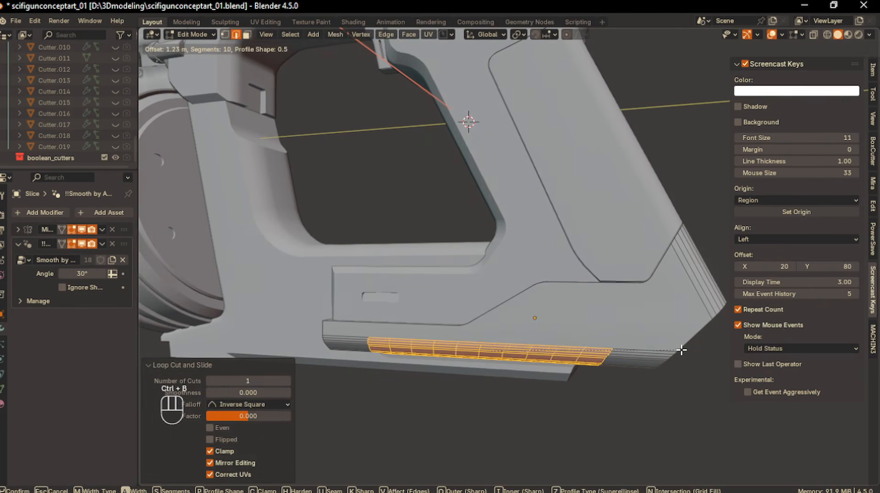
pyautogui.click(684, 349)
pyautogui.press('Tab')
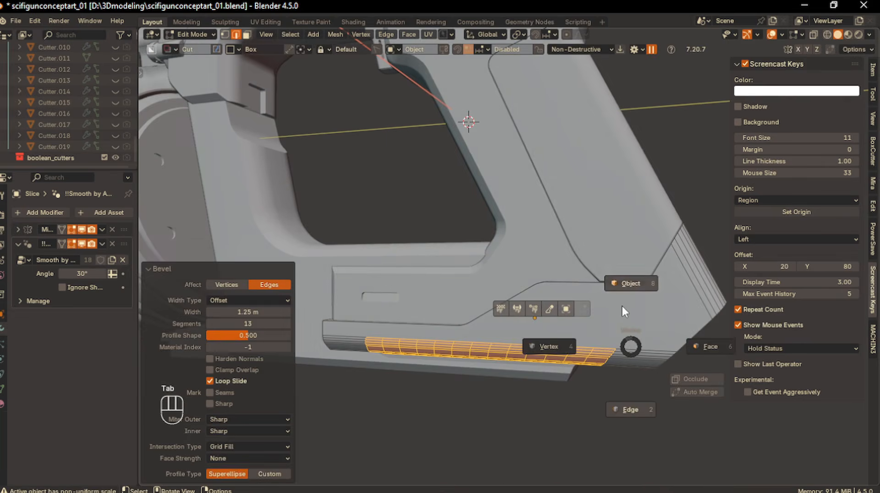
pyautogui.click(621, 300)
# - Inset the round front face of the dial on the main body by about 0.029 m
pyautogui.scroll(-3, 551, 337)
pyautogui.scroll(2, 534, 329)
pyautogui.moveTo(487, 269); pyautogui.dragTo(462, 326, button='middle')
pyautogui.scroll(2, 495, 289)
pyautogui.scroll(2, 431, 302)
pyautogui.scroll(-8, 430, 302)
pyautogui.scroll(3, 486, 212)
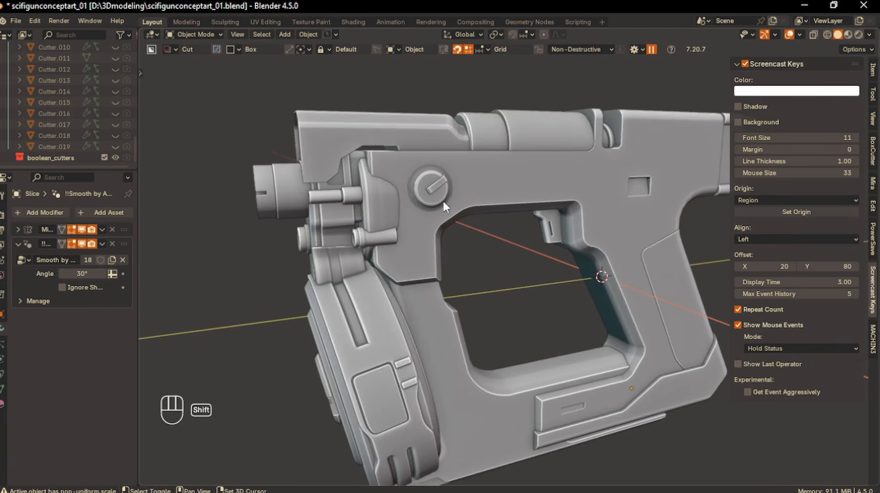
pyautogui.keyDown('shift'); pyautogui.moveTo(443, 200); pyautogui.dragTo(468, 245, button='middle'); pyautogui.keyUp('shift')
pyautogui.click(459, 235)
pyautogui.press('Tab')
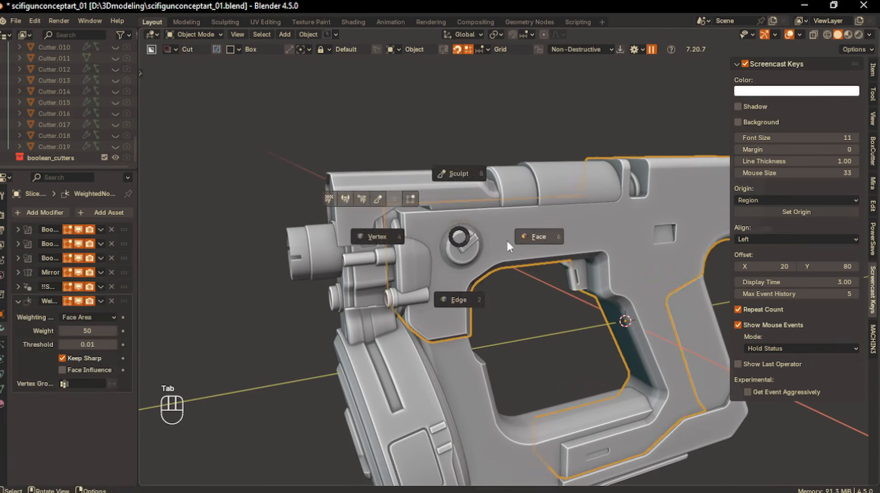
pyautogui.scroll(3, 477, 243)
pyautogui.click(466, 249)
pyautogui.scroll(5, 466, 250)
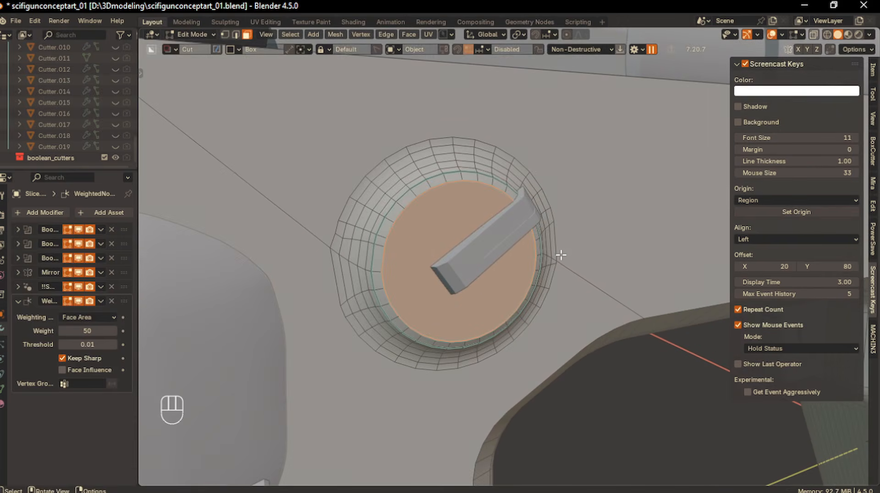
pyautogui.press('i')
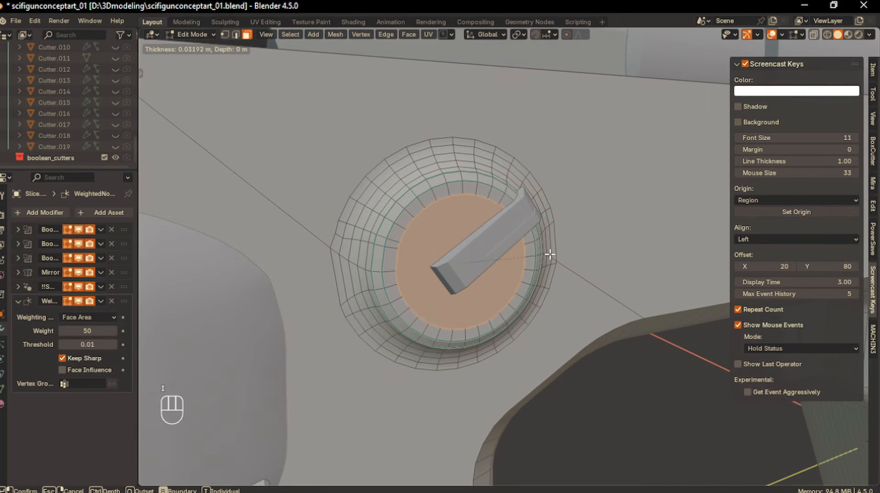
pyautogui.click(549, 255)
# - Extrude the dial's inset face about 0.01 m along its normal and bevel its rim by about 0.004 m with 13 segments
pyautogui.hotkey('alt', 'e')
pyautogui.click(552, 252)
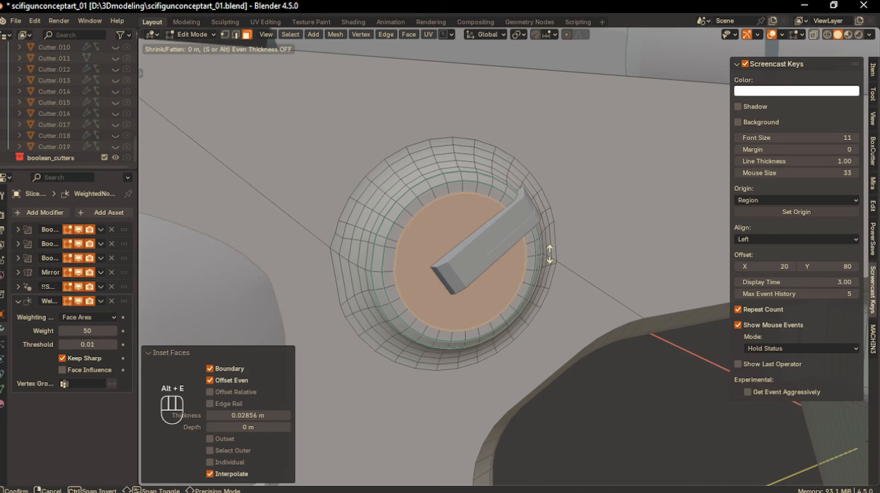
pyautogui.click(550, 252)
pyautogui.moveTo(551, 252); pyautogui.dragTo(515, 266, button='middle')
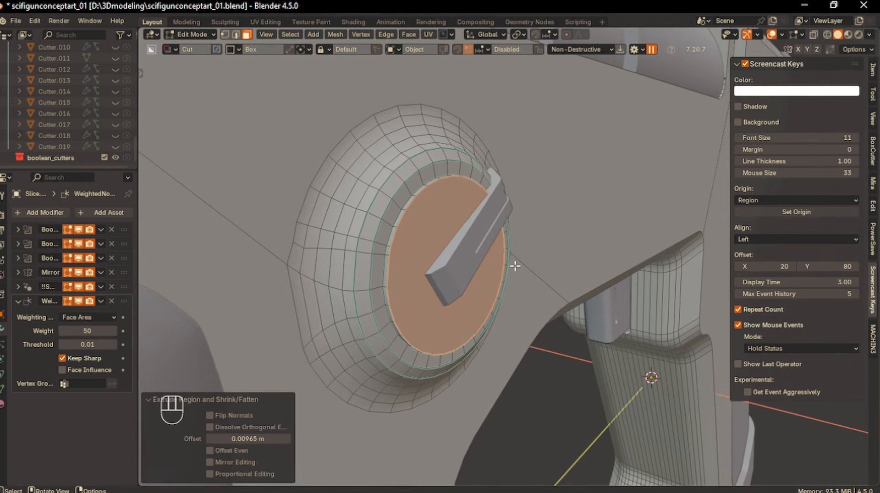
pyautogui.hotkey('ctrl', 'b')
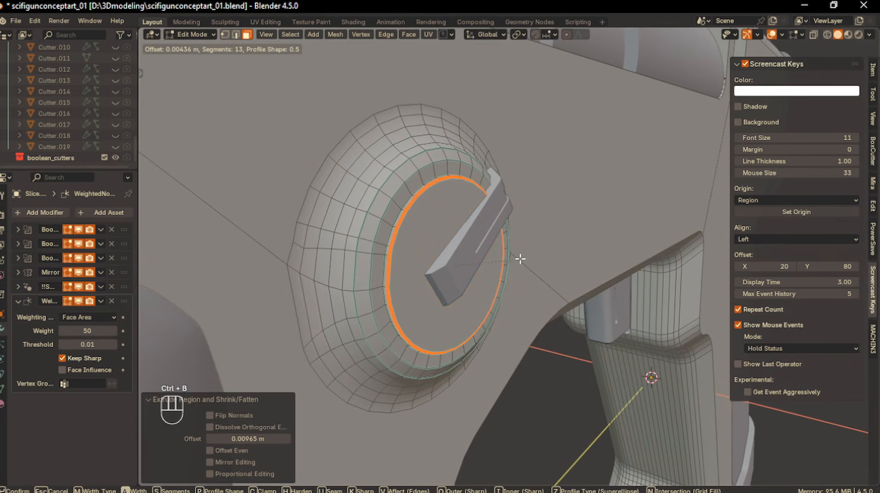
pyautogui.click(520, 259)
pyautogui.press('Tab')
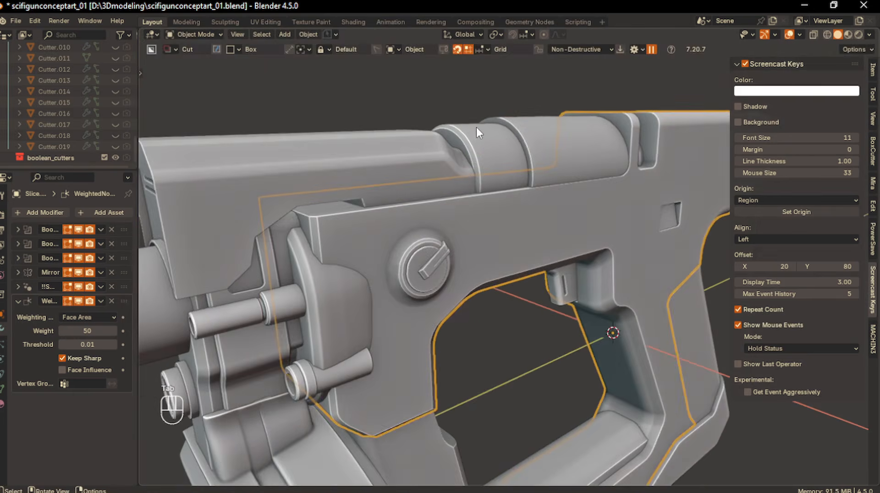
# - Bevel the edge loop where the cylinder on top of the gun steps up to its larger diameter
pyautogui.click(477, 129)
pyautogui.moveTo(477, 129); pyautogui.dragTo(506, 215, button='middle')
pyautogui.press('Tab')
pyautogui.scroll(3, 497, 194)
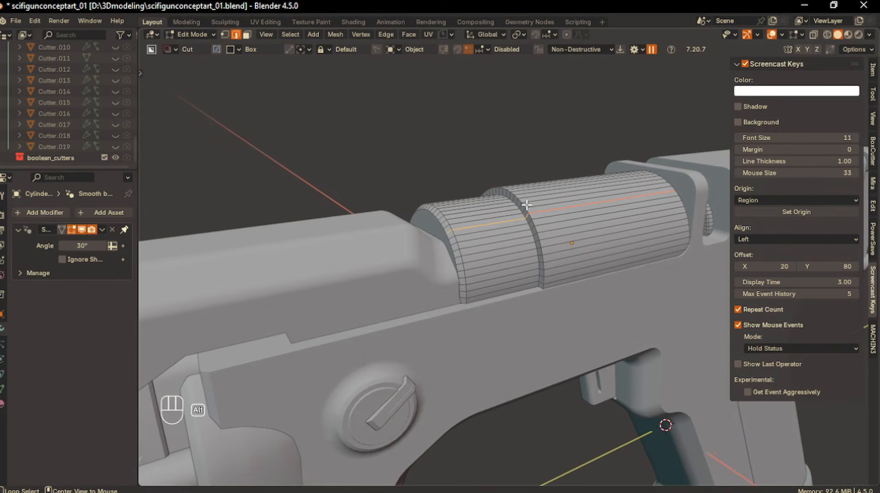
pyautogui.hotkey('ctrl', 'b')
pyautogui.click(527, 210)
pyautogui.moveTo(528, 211); pyautogui.dragTo(581, 209, button='middle')
pyautogui.rightClick(582, 209)
pyautogui.press('Tab')
pyautogui.click(519, 212)
pyautogui.moveTo(523, 206); pyautogui.dragTo(589, 200, button='middle')
# - Cut an array of three bevelled vertical slots into the main body beside the dial, above the trigger opening
pyautogui.click(629, 287)
pyautogui.scroll(-6, 633, 296)
pyautogui.moveTo(631, 286); pyautogui.dragTo(612, 275, button='middle')
pyautogui.scroll(2, 519, 296)
pyautogui.moveTo(511, 285); pyautogui.dragTo(545, 298, button='middle')
pyautogui.scroll(2, 504, 294)
pyautogui.press('d')
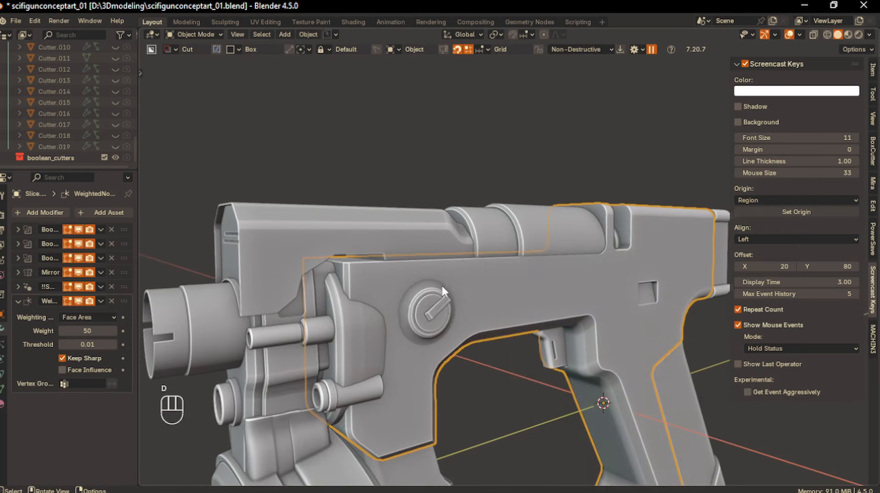
pyautogui.moveTo(487, 281); pyautogui.dragTo(494, 313)
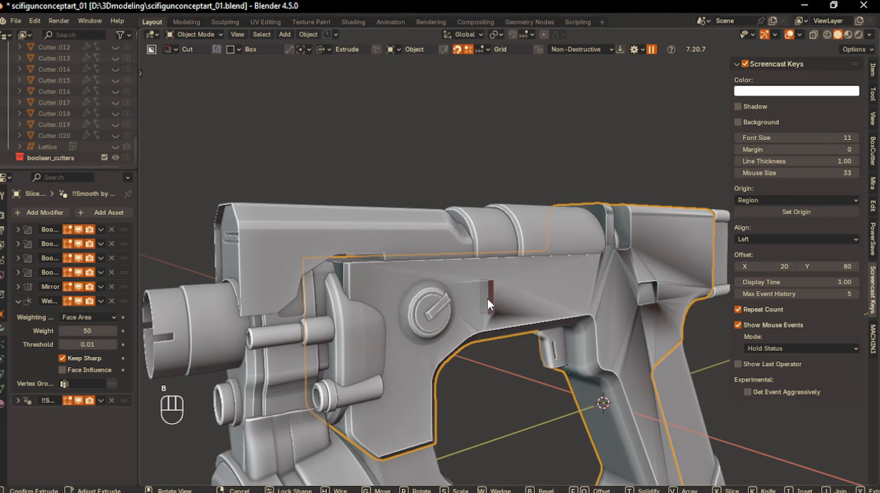
pyautogui.press('b')
pyautogui.press('v')
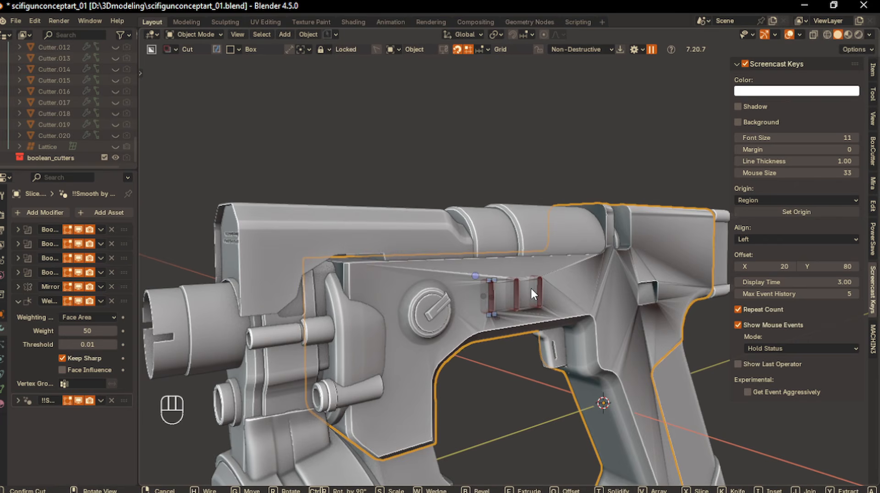
pyautogui.press('Return')
# - Move the main body's WeightedNormal modifier to the end of the stack, below Smooth by Angle
pyautogui.moveTo(126, 301); pyautogui.dragTo(122, 404)
pyautogui.press('KP_1')
pyautogui.press('KP_3')
pyautogui.moveTo(501, 265); pyautogui.dragTo(527, 304, button='middle')
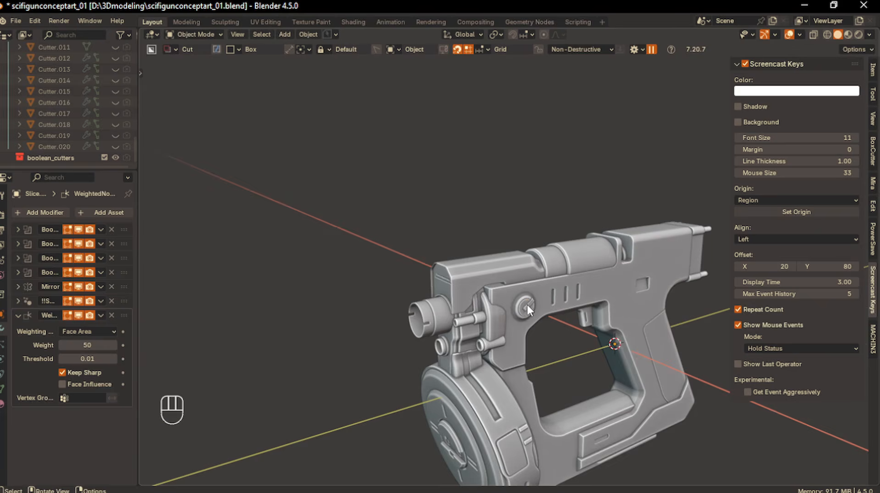
# - Mirror the dial's handle to the gun's other side, using the front rod as the reference object
pyautogui.click(527, 304)
pyautogui.keyDown('shift'); pyautogui.click(463, 318); pyautogui.keyUp('shift')
pyautogui.moveTo(462, 318); pyautogui.dragTo(608, 331, button='middle')
pyautogui.hotkey('alt', 'x')
pyautogui.scroll(-1, 609, 336)
pyautogui.moveTo(608, 331); pyautogui.dragTo(490, 317, button='middle')
# - Add a loop cut to the top cylinder and slide it close to the cylinder's rear end
pyautogui.click(491, 265)
pyautogui.scroll(2, 493, 258)
pyautogui.moveTo(494, 254); pyautogui.dragTo(502, 317, button='middle')
pyautogui.press('Tab')
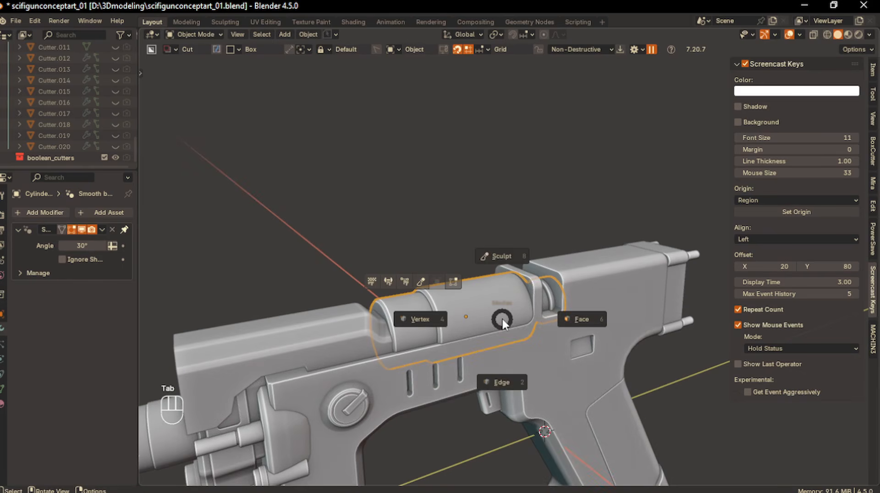
pyautogui.click(493, 361)
pyautogui.scroll(1, 512, 322)
pyautogui.scroll(1, 514, 320)
pyautogui.hotkey('ctrl', 'r')
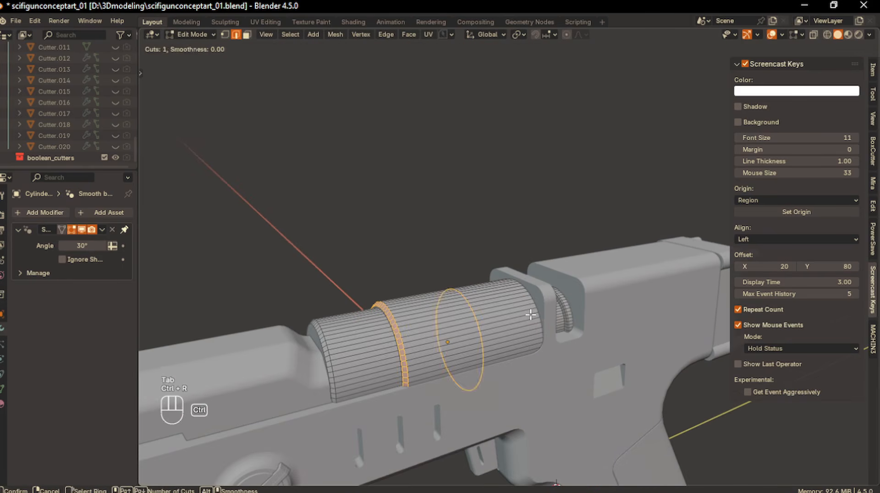
pyautogui.click(532, 316)
pyautogui.click(588, 304)
# - Extrude the narrow face ring at the top cylinder's rear end inward along its normals by -0.0385 m
pyautogui.click(247, 35)
pyautogui.scroll(2, 527, 303)
pyautogui.keyDown('alt'); pyautogui.click(544, 350); pyautogui.keyUp('alt')
pyautogui.hotkey('alt', 'e')
pyautogui.click(544, 355)
pyautogui.click(546, 357)
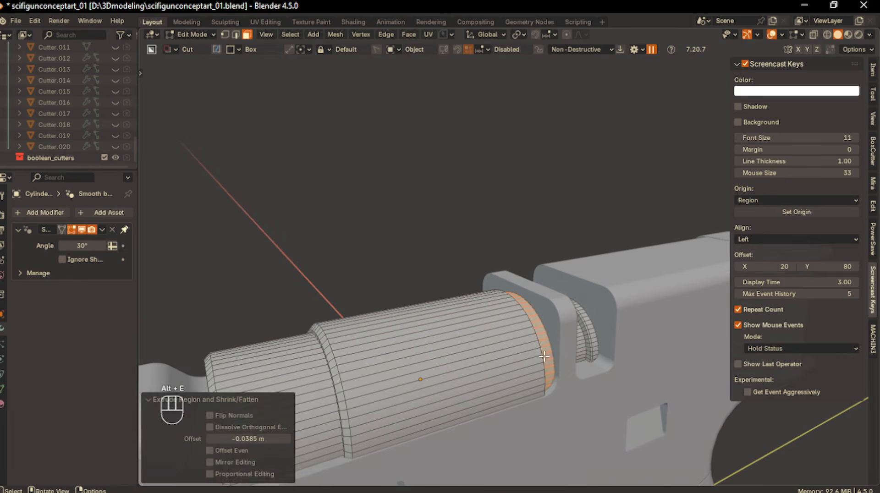
# - Bevel the outer edge loop beside the recessed rear ring of the top cylinder by about 0.036 m with one segment
pyautogui.moveTo(546, 356); pyautogui.dragTo(495, 332, button='middle')
pyautogui.click(236, 35)
pyautogui.moveTo(495, 413); pyautogui.dragTo(463, 421, button='middle')
pyautogui.scroll(2, 463, 421)
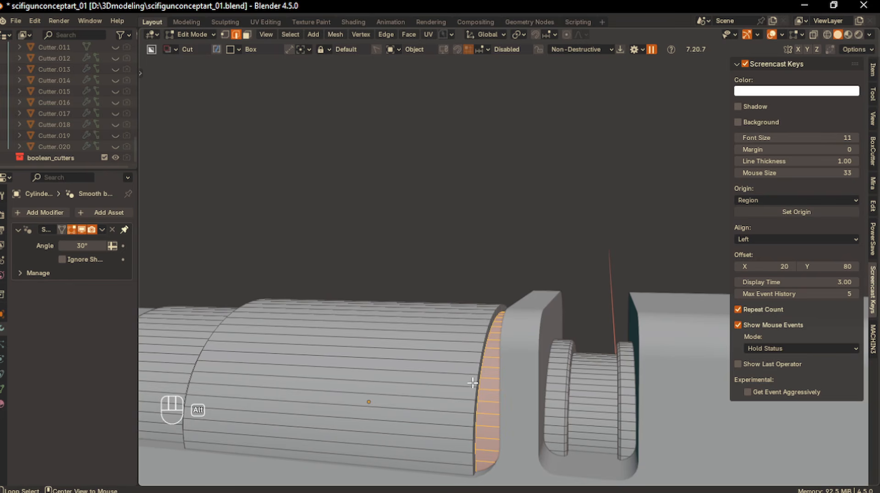
pyautogui.hotkey('ctrl', 'b')
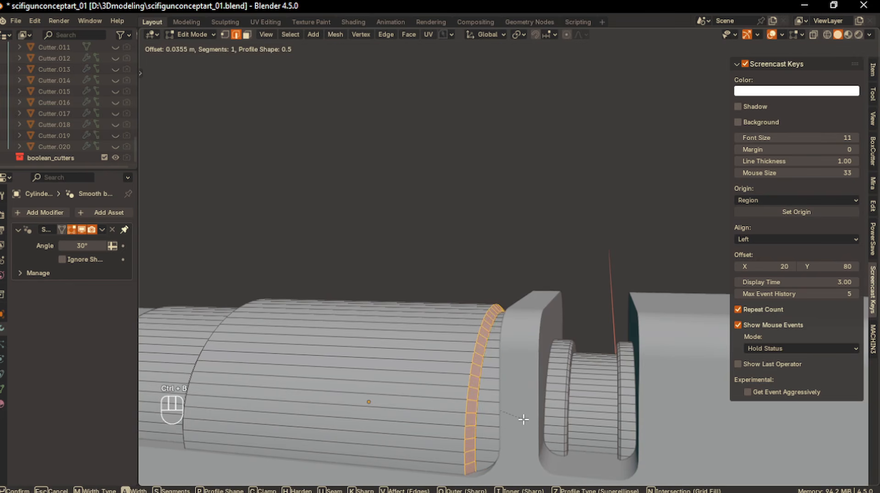
pyautogui.click(523, 419)
pyautogui.press('Tab')
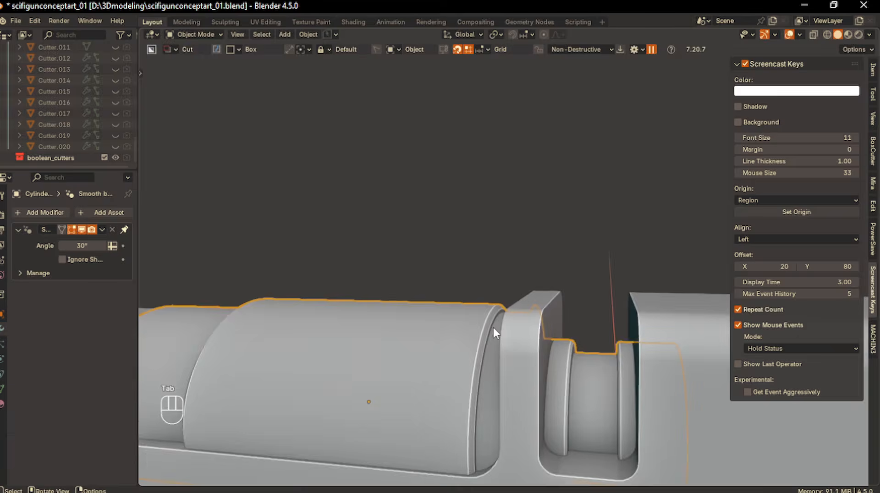
# - Cut a long, narrow slot with bevelled corners into the slanted front part of the lower frame, beside the drum magazine
pyautogui.scroll(-3, 494, 326)
pyautogui.scroll(-3, 552, 151)
pyautogui.press('KP_1')
pyautogui.press('KP_3')
pyautogui.moveTo(486, 348); pyautogui.dragTo(532, 371, button='middle')
pyautogui.keyDown('shift'); pyautogui.moveTo(468, 440); pyautogui.dragTo(455, 373, button='middle'); pyautogui.keyUp('shift')
pyautogui.scroll(4, 431, 358)
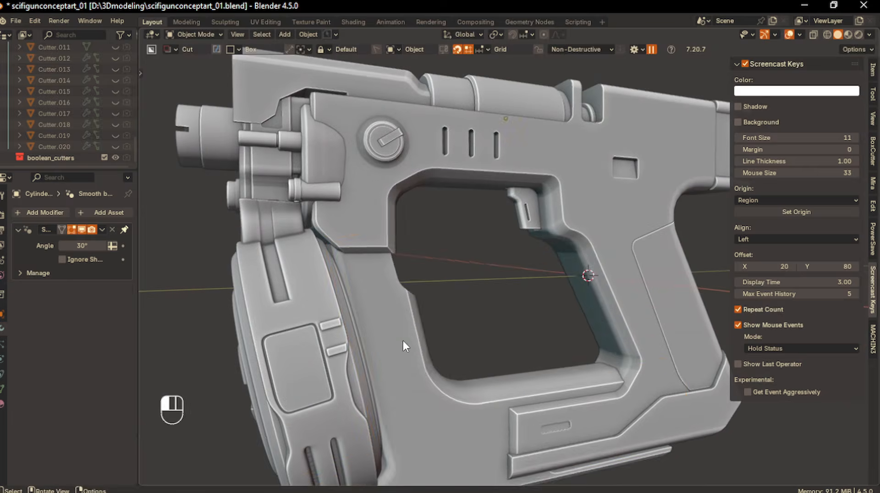
pyautogui.click(403, 340)
pyautogui.press('d')
pyautogui.moveTo(375, 312); pyautogui.dragTo(403, 366)
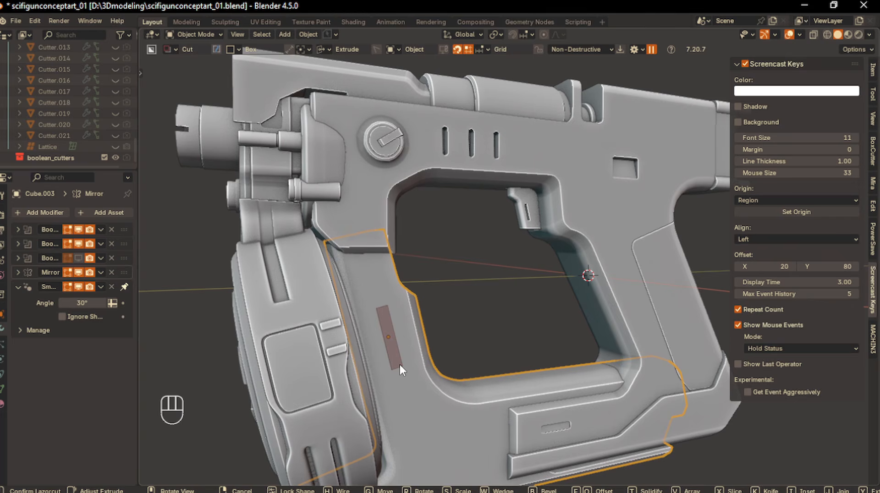
pyautogui.press('b')
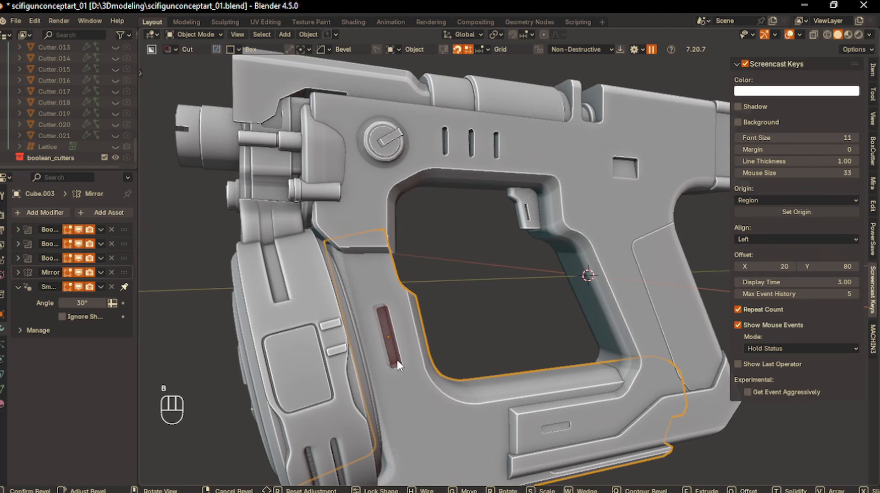
pyautogui.press('Return')
# - Unhide the front frame slot's cutter, move it along the X axis and hide it again
pyautogui.click(116, 147)
pyautogui.click(416, 321)
pyautogui.moveTo(417, 320); pyautogui.dragTo(438, 351, button='middle')
pyautogui.scroll(2, 438, 350)
pyautogui.press('g')
pyautogui.press('y')
pyautogui.press('x')
pyautogui.click(444, 356)
pyautogui.click(116, 146)
# - Draw a small circular cutter on the lower frame in front of the raised side panel and array it downward in a column
pyautogui.moveTo(279, 232); pyautogui.dragTo(275, 211, button='middle')
pyautogui.scroll(-5, 442, 287)
pyautogui.keyDown('shift'); pyautogui.moveTo(612, 311); pyautogui.dragTo(479, 282, button='middle'); pyautogui.keyUp('shift')
pyautogui.scroll(1, 446, 307)
pyautogui.keyDown('shift'); pyautogui.moveTo(445, 353); pyautogui.dragTo(433, 305, button='middle'); pyautogui.keyUp('shift')
pyautogui.scroll(2, 449, 300)
pyautogui.press('d')
pyautogui.click(425, 268)
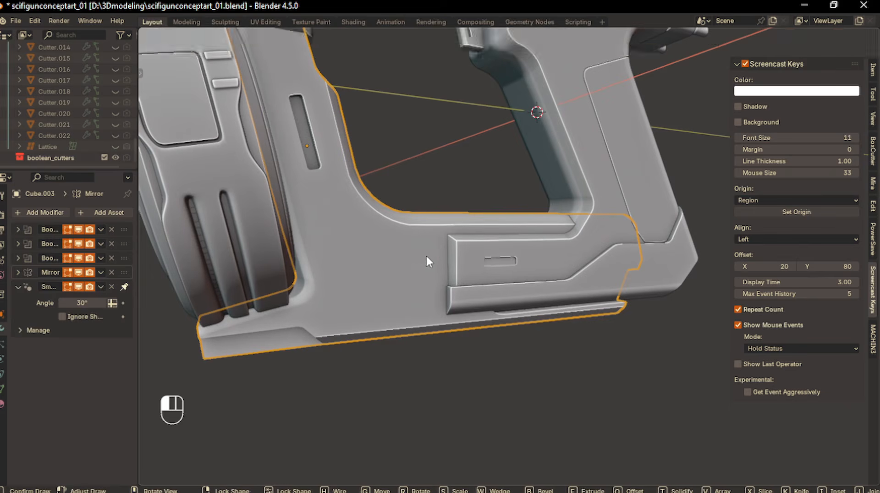
pyautogui.moveTo(426, 254)
pyautogui.mouseDown()
pyautogui.moveTo(433, 262)
pyautogui.moveTo(425, 251)
pyautogui.mouseUp()
pyautogui.press('v')
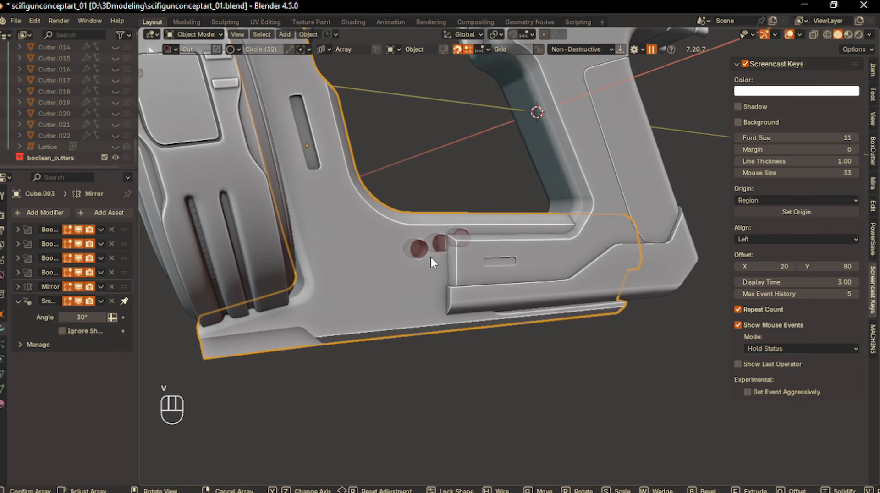
pyautogui.press('x')
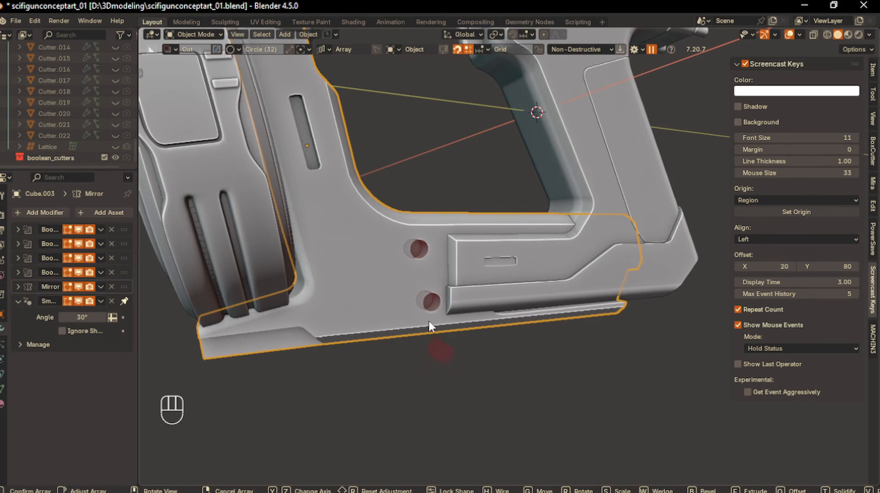
# - Rotate the arrayed circular cutter upright, shift it slightly away from the side panel and cut the round holes into the lower frame
pyautogui.press('r')
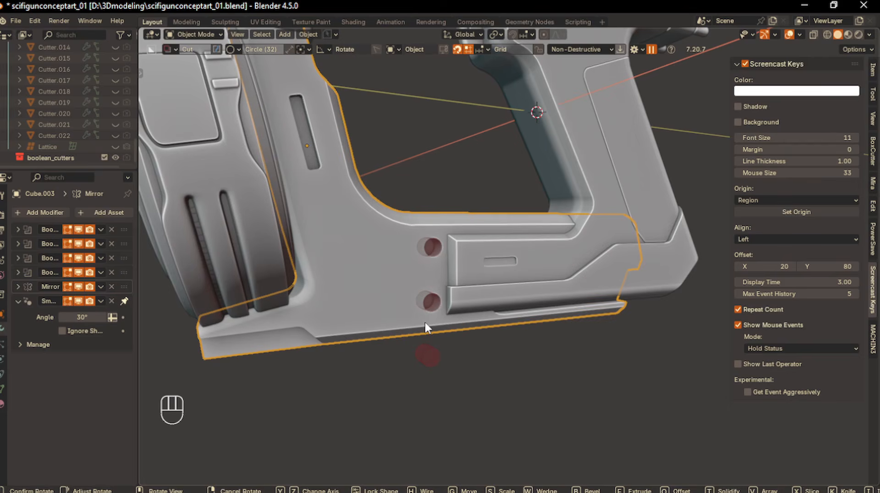
pyautogui.press('g')
pyautogui.press('y')
pyautogui.press('x')
pyautogui.press('x')
pyautogui.press('x')
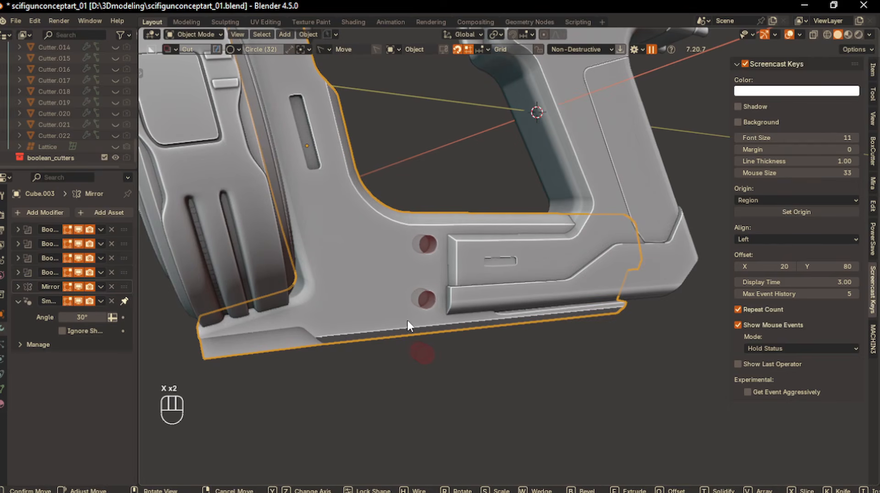
pyautogui.press('Return')
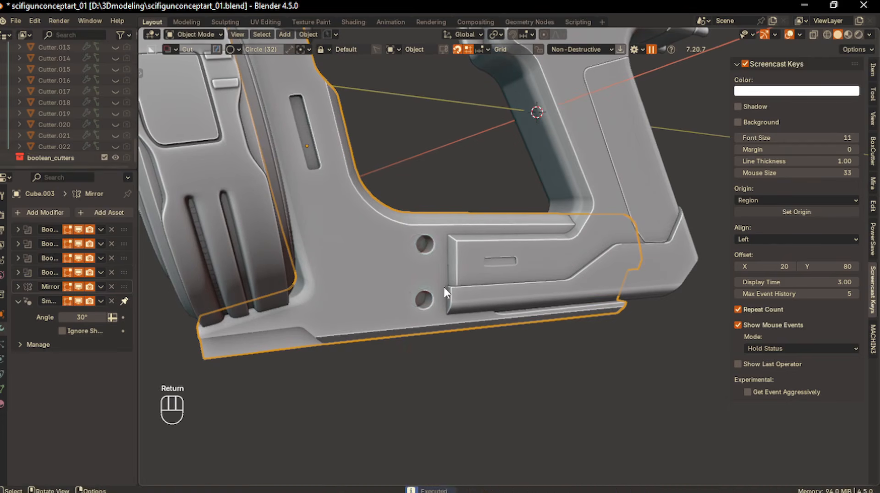
# - Unhide the round holes' cutter, select it and move it outward along the X axis
pyautogui.moveTo(471, 281); pyautogui.dragTo(458, 284, button='middle')
pyautogui.scroll(-4, 458, 284)
pyautogui.click(116, 146)
pyautogui.scroll(4, 478, 262)
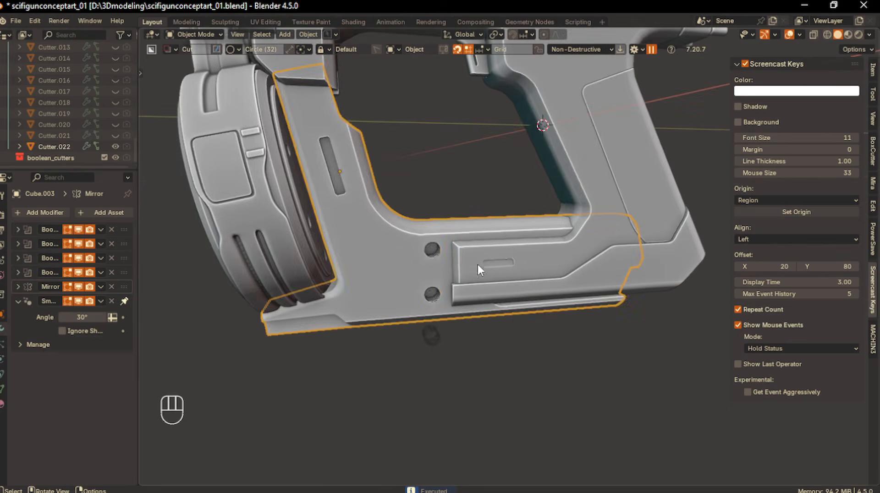
pyautogui.click(439, 252)
pyautogui.moveTo(439, 252); pyautogui.dragTo(494, 268, button='middle')
pyautogui.press('g')
pyautogui.press('y')
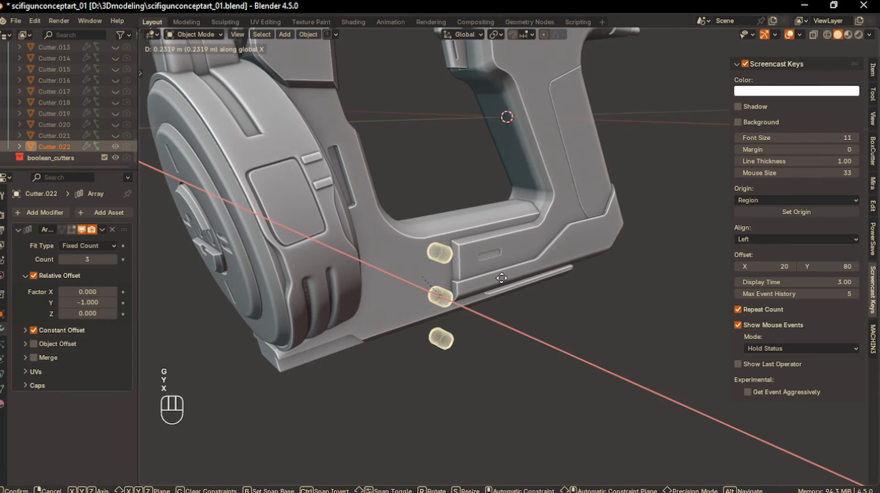
pyautogui.click(504, 282)
# - Fine-tune the round holes' cutter along the X axis to set the hole depth, and hide it again
pyautogui.click(116, 146)
pyautogui.scroll(4, 434, 210)
pyautogui.click(116, 145)
pyautogui.press('g')
pyautogui.press('y')
pyautogui.press('x')
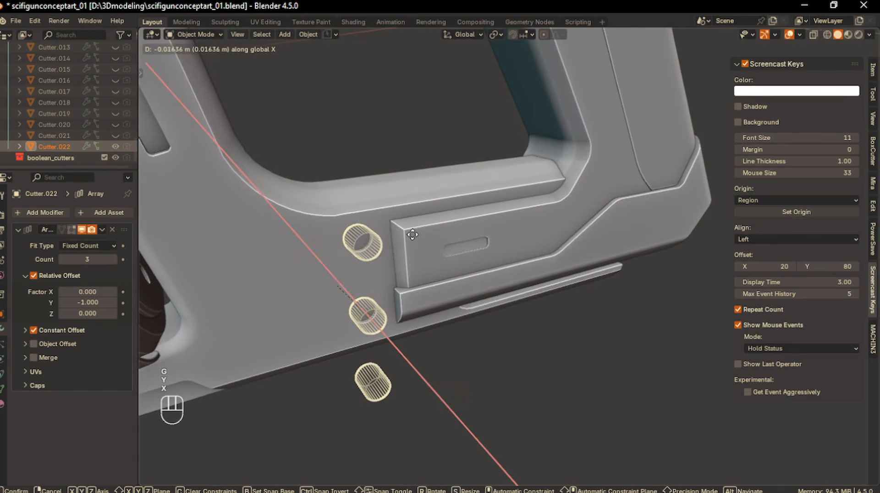
pyautogui.click(409, 231)
pyautogui.click(115, 146)
# - Draw a narrow horizontal box cutter near the upper rear end of the main body and extrude it into the side
pyautogui.scroll(-2, 567, 188)
pyautogui.scroll(-4, 566, 186)
pyautogui.moveTo(566, 185); pyautogui.dragTo(522, 190, button='middle')
pyautogui.scroll(5, 510, 200)
pyautogui.press('KP_1')
pyautogui.press('KP_3')
pyautogui.scroll(-6, 634, 168)
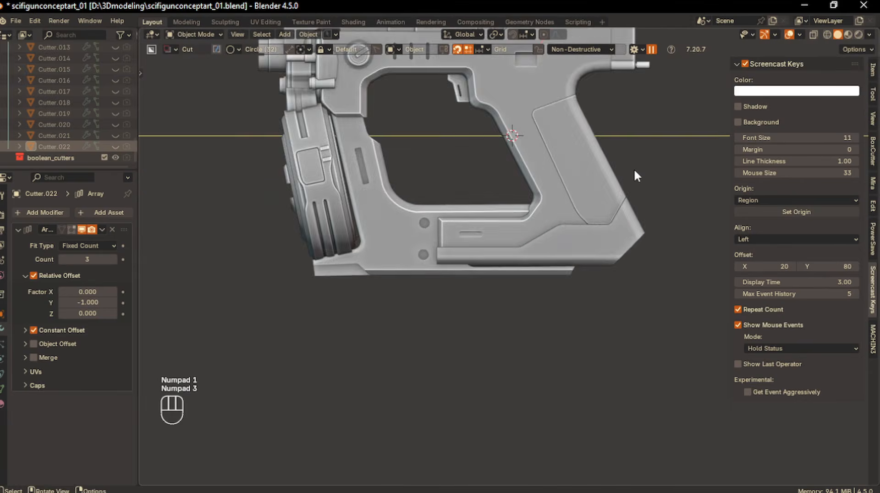
pyautogui.scroll(3, 591, 192)
pyautogui.keyDown('shift'); pyautogui.moveTo(595, 176); pyautogui.dragTo(567, 195, button='middle'); pyautogui.keyUp('shift')
pyautogui.keyDown('shift'); pyautogui.moveTo(570, 148); pyautogui.dragTo(578, 201, button='middle'); pyautogui.keyUp('shift')
pyautogui.scroll(1, 574, 175)
pyautogui.scroll(1, 577, 178)
pyautogui.scroll(1, 590, 188)
pyautogui.press('d')
pyautogui.click(587, 213)
pyautogui.moveTo(579, 173)
pyautogui.mouseDown()
pyautogui.moveTo(602, 190)
pyautogui.moveTo(627, 188)
pyautogui.mouseUp()
pyautogui.rightClick(522, 194)
pyautogui.click(522, 193)
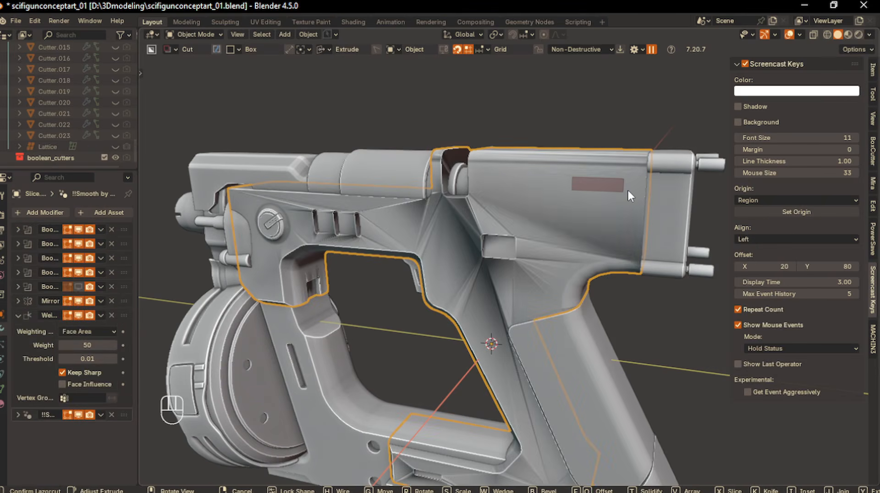
# - Bevel the rear slot cutter's corners, apply the cut and move the main body's Weighted Normal modifier to the end of the stack
pyautogui.press('b')
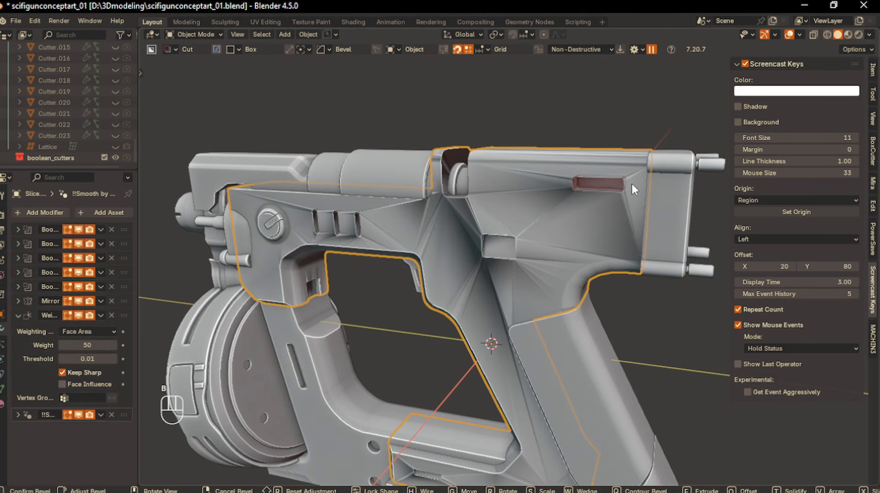
pyautogui.press('Return')
pyautogui.moveTo(123, 316); pyautogui.dragTo(110, 423)
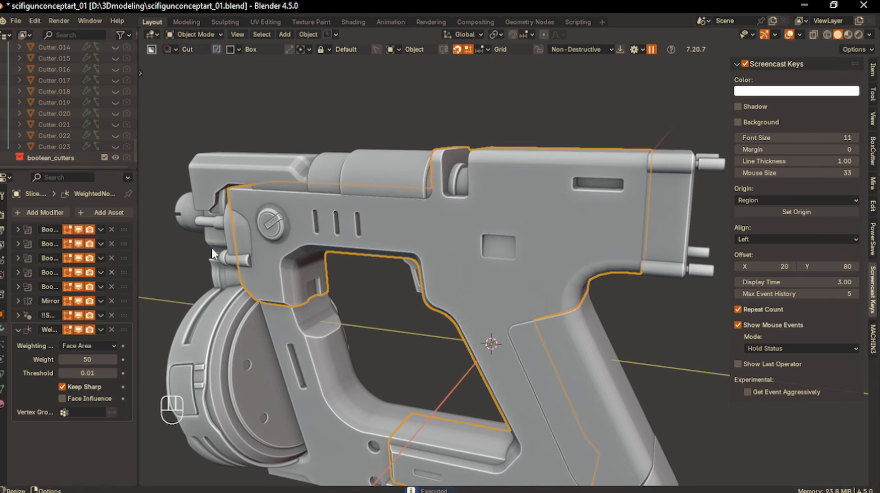
# - Unhide the rear slot's cutter and move it about 0.203 m along the X axis
pyautogui.click(114, 146)
pyautogui.click(575, 186)
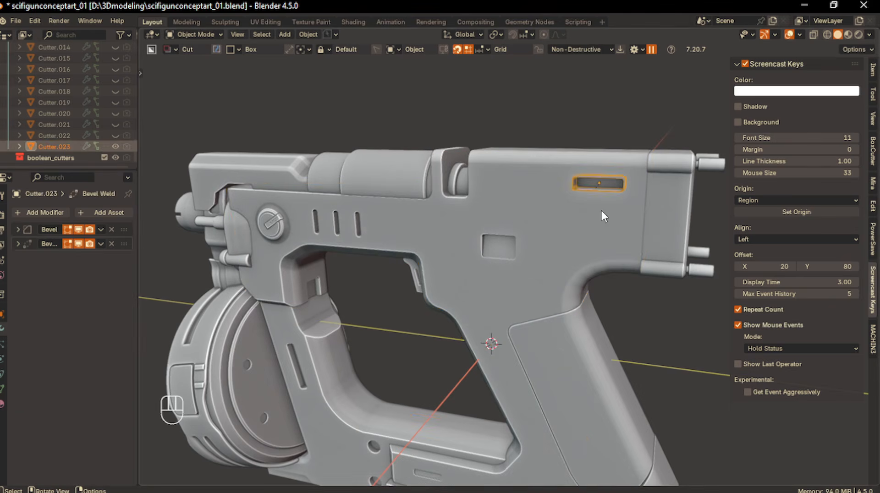
pyautogui.scroll(4, 596, 201)
pyautogui.keyDown('shift'); pyautogui.moveTo(640, 227); pyautogui.dragTo(515, 243, button='middle'); pyautogui.keyUp('shift')
pyautogui.press('g')
pyautogui.press('x')
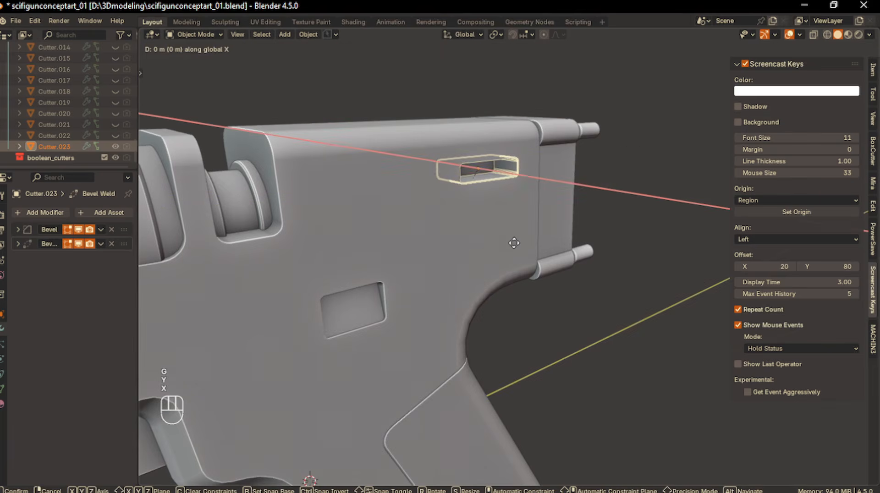
pyautogui.click(531, 253)
# - Rotate the rear slot's cutter by -13.9° about the Y axis and hide it
pyautogui.scroll(3, 532, 260)
pyautogui.press('r')
pyautogui.press('y')
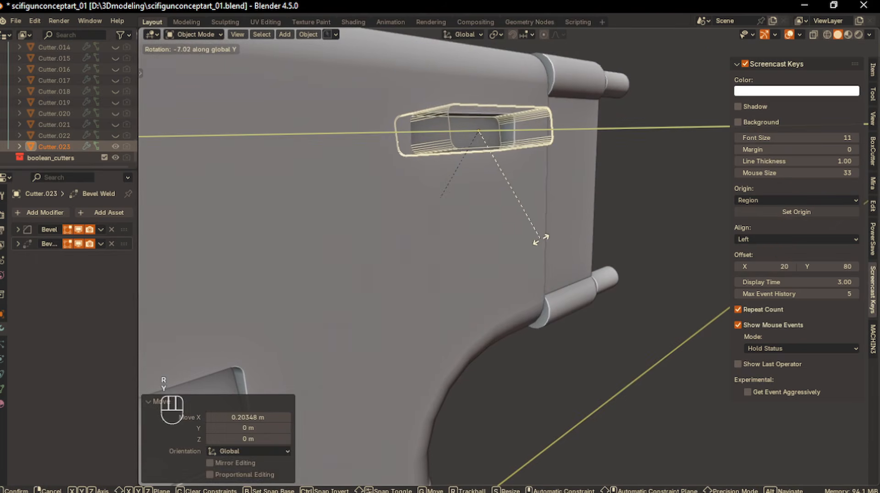
pyautogui.click(544, 221)
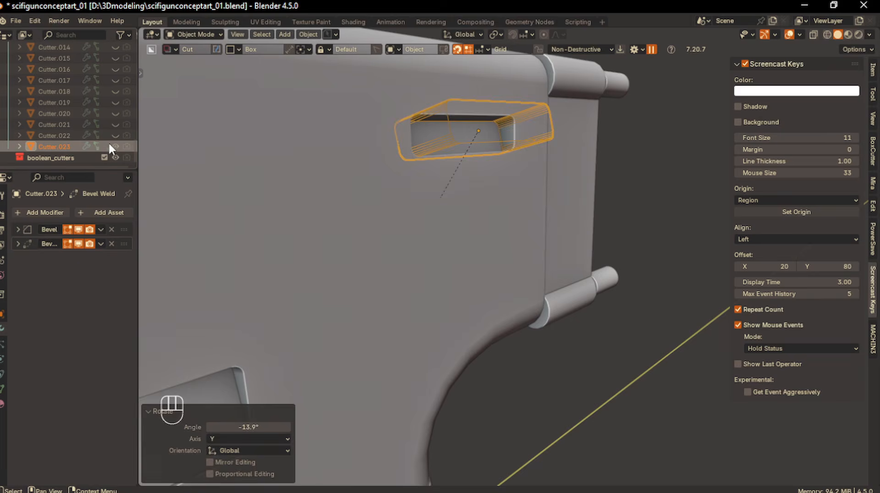
pyautogui.click(116, 146)
pyautogui.press('KP_1')
pyautogui.press('KP_3')
# - Duplicate the round ring on the front block, place the copy about 0.249 m lower and scale it to 0.276
pyautogui.moveTo(376, 227); pyautogui.dragTo(492, 283, button='middle')
pyautogui.scroll(3, 430, 307)
pyautogui.click(430, 306)
pyautogui.moveTo(430, 306)
pyautogui.mouseDown(button='middle')
pyautogui.moveTo(508, 318)
pyautogui.moveTo(439, 318)
pyautogui.mouseUp(button='middle')
pyautogui.scroll(2, 439, 317)
pyautogui.moveTo(439, 318); pyautogui.dragTo(505, 305, button='middle')
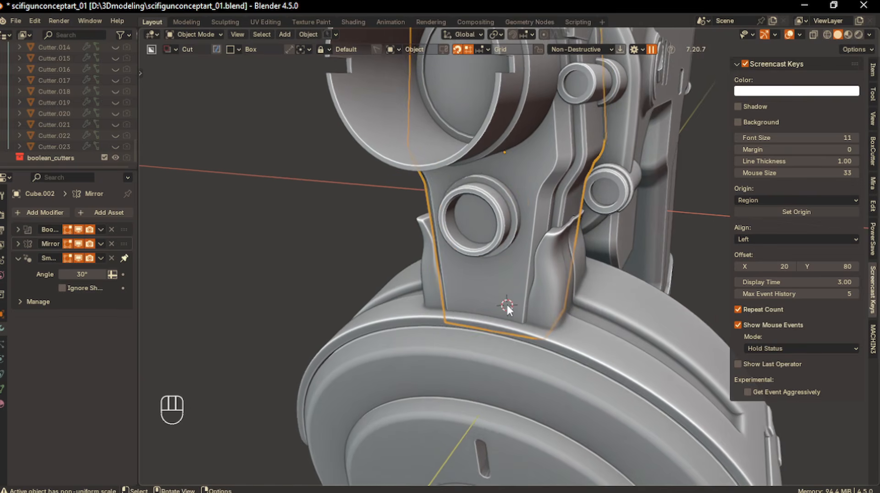
pyautogui.click(474, 229)
pyautogui.moveTo(474, 229); pyautogui.dragTo(560, 250, button='middle')
pyautogui.press('KP_1')
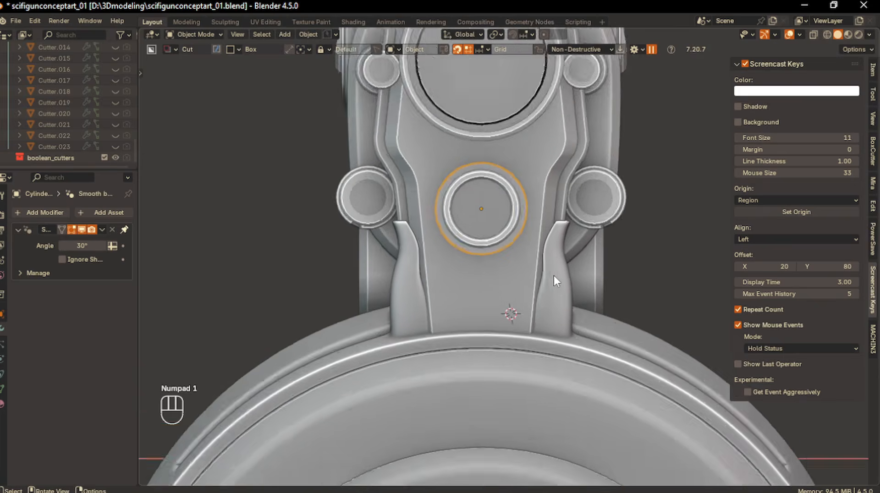
pyautogui.scroll(2, 556, 257)
pyautogui.hotkey('shift', 'd')
pyautogui.click(623, 259)
pyautogui.press('s')
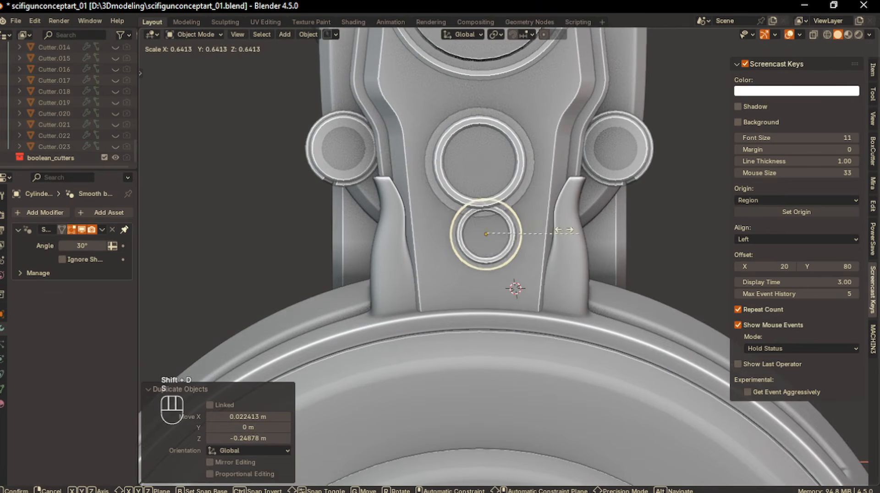
pyautogui.click(553, 298)
# - Move the small ring about 0.12 m in X and -0.196 m in Z, and seat it on the front block along Y
pyautogui.scroll(2, 553, 298)
pyautogui.press('g')
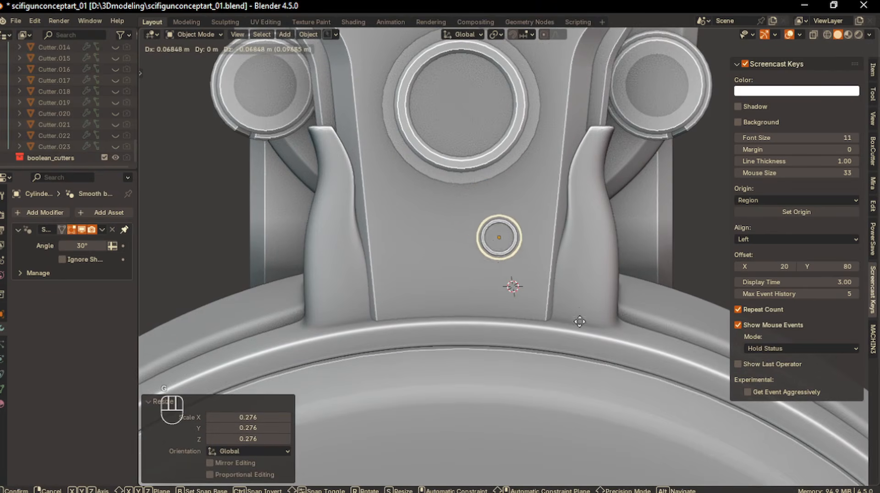
pyautogui.click(597, 357)
pyautogui.moveTo(597, 357); pyautogui.dragTo(530, 335, button='middle')
pyautogui.press('g')
pyautogui.press('y')
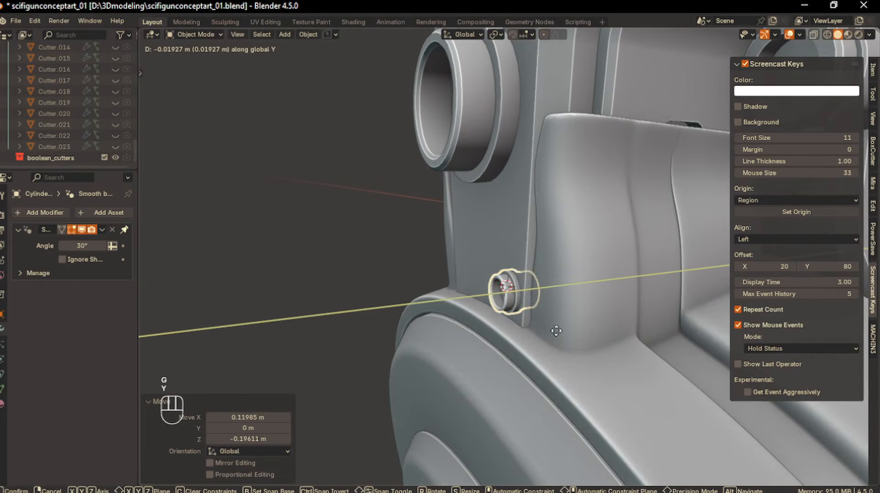
pyautogui.click(556, 330)
# - Mirror the small ring to the other side of the front block
pyautogui.moveTo(528, 311); pyautogui.dragTo(487, 285, button='middle')
pyautogui.keyDown('shift'); pyautogui.click(458, 248); pyautogui.keyUp('shift')
pyautogui.hotkey('alt', 'x')
pyautogui.scroll(-3, 381, 277)
pyautogui.click(383, 276)
# - Cut a rectangular recess into the front block between the large ring and the two small rings
pyautogui.moveTo(416, 272)
pyautogui.mouseDown(button='middle')
pyautogui.moveTo(502, 271)
pyautogui.moveTo(465, 266)
pyautogui.mouseUp(button='middle')
pyautogui.moveTo(440, 224); pyautogui.dragTo(493, 233)
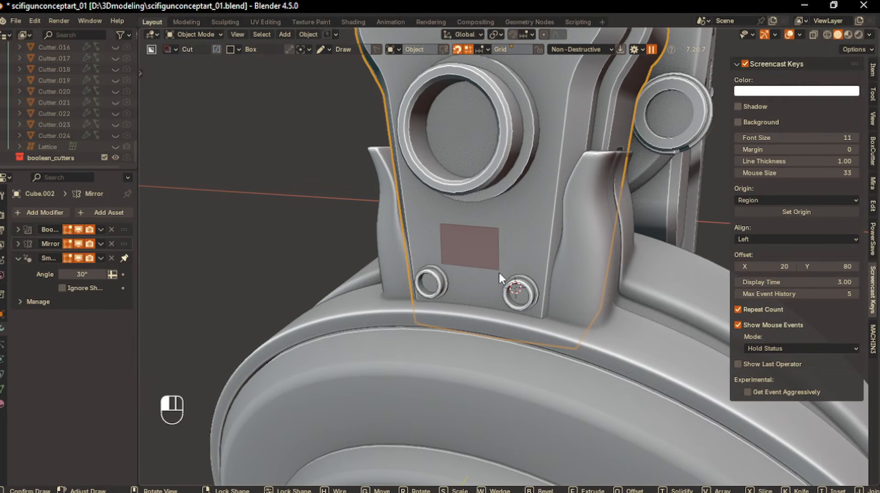
pyautogui.moveTo(499, 273); pyautogui.dragTo(508, 276)
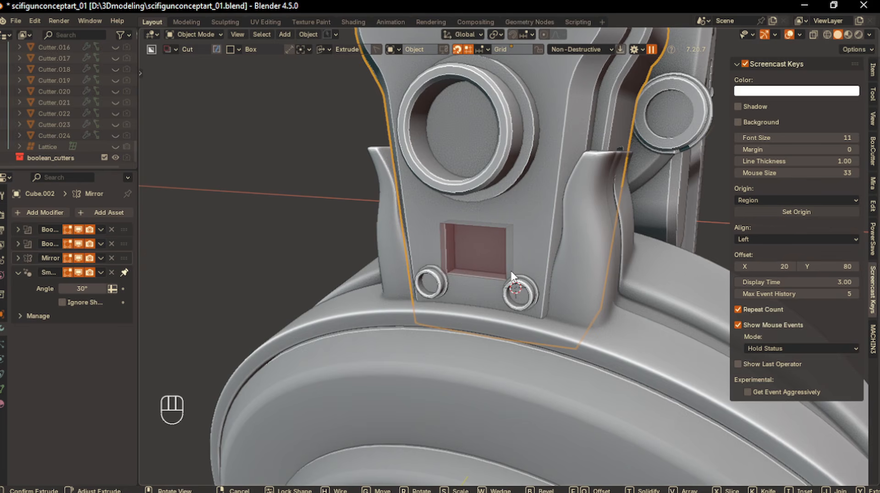
pyautogui.press('Return')
# - Narrow the lower end of the rectangular recess's cutter by scaling it to 0.625 along the X axis
pyautogui.press('Tab')
pyautogui.press('Tab')
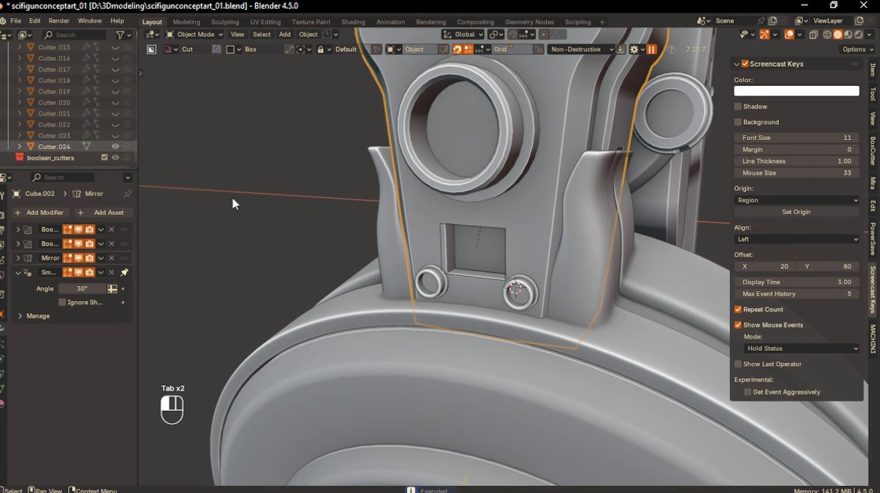
pyautogui.click(457, 274)
pyautogui.press('Tab')
pyautogui.moveTo(486, 297); pyautogui.dragTo(465, 259, button='middle')
pyautogui.press('s')
pyautogui.press('x')
pyautogui.click(566, 311)
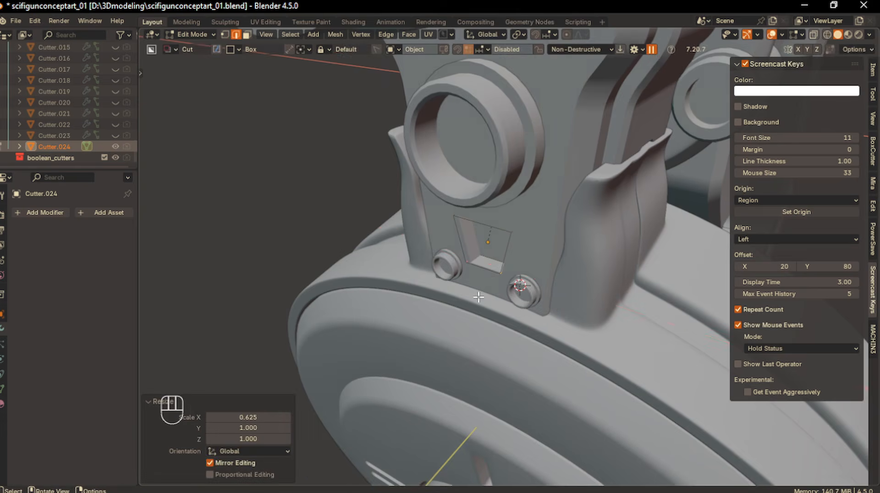
# - Bevel the four corner edges of the tapered recess cutter by 0.0219 m with seven segments
pyautogui.scroll(2, 498, 297)
pyautogui.moveTo(514, 222); pyautogui.dragTo(436, 219, button='middle')
pyautogui.hotkey('ctrl', 'b')
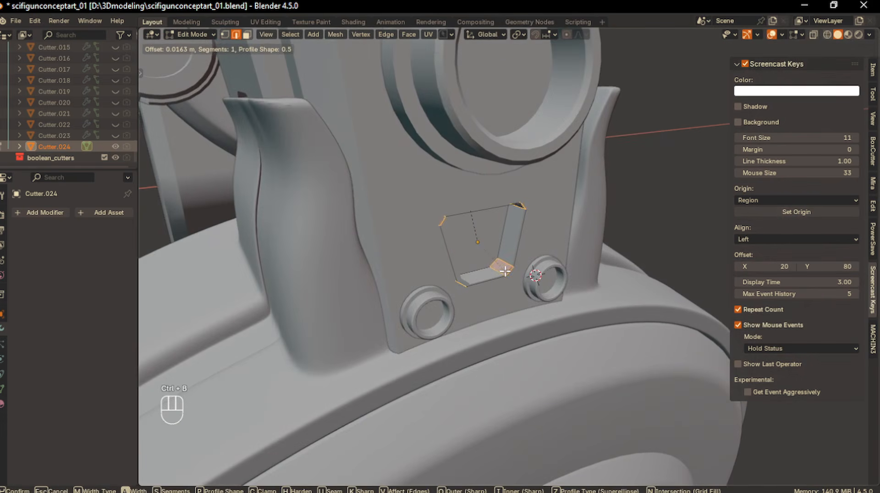
pyautogui.click(508, 271)
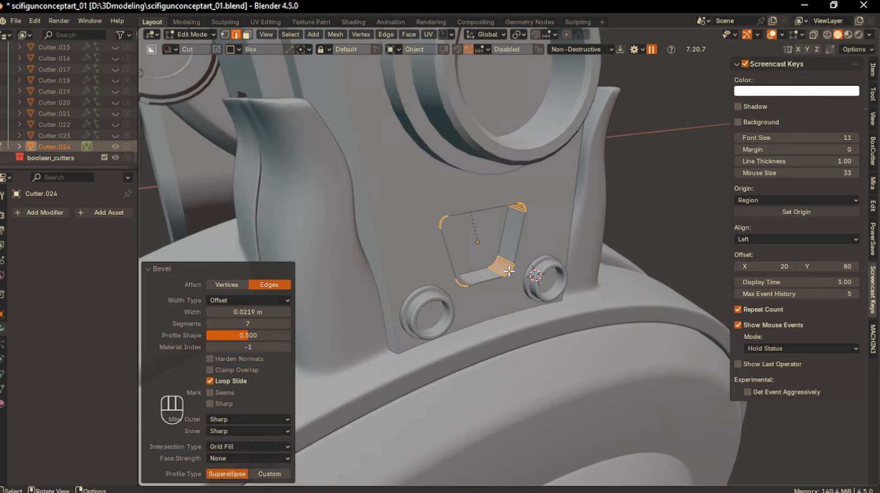
# - Move the tapered recess's cutter about -0.039 m along Y, tilt it about the X axis and hide it
pyautogui.press('Tab')
pyautogui.press('g')
pyautogui.press('y')
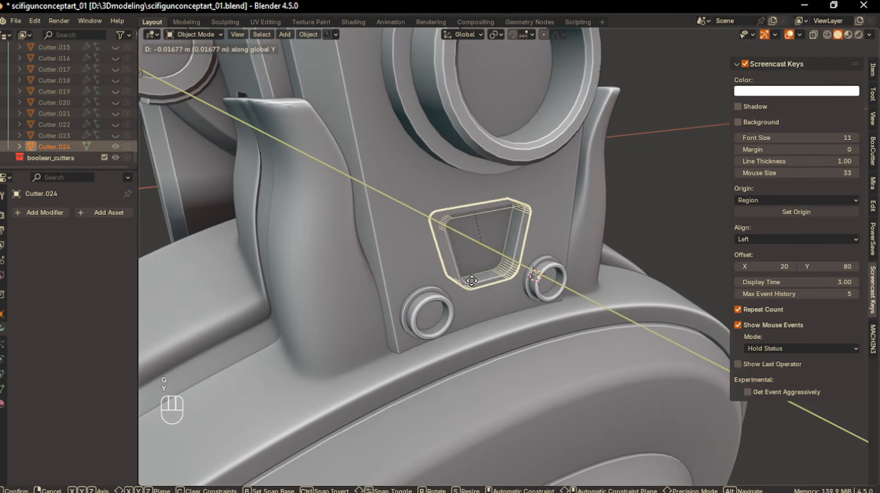
pyautogui.click(473, 283)
pyautogui.press('r')
pyautogui.press('x')
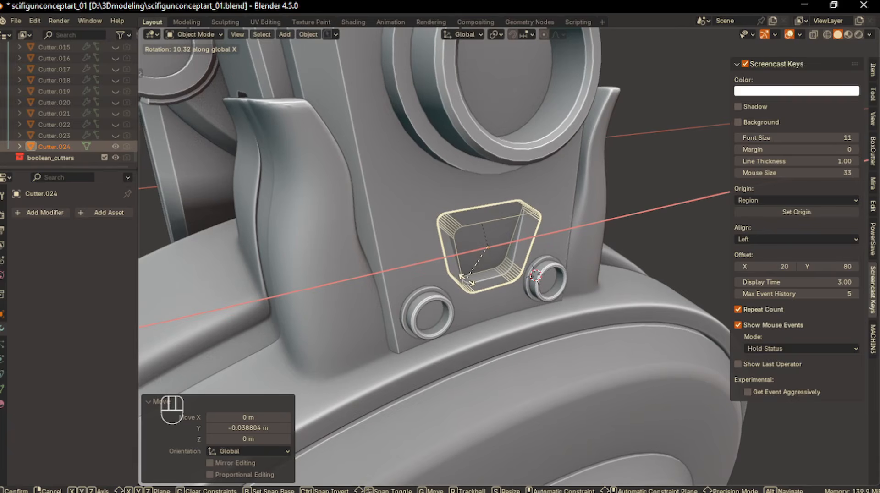
pyautogui.click(464, 278)
pyautogui.click(116, 147)
# - Cut a small round hole into the front block between the barrel and the large ring, near the side edge
pyautogui.scroll(-3, 433, 313)
pyautogui.moveTo(433, 314); pyautogui.dragTo(487, 262, button='middle')
pyautogui.scroll(-4, 401, 292)
pyautogui.scroll(-3, 400, 292)
pyautogui.scroll(3, 487, 263)
pyautogui.keyDown('shift'); pyautogui.moveTo(487, 262); pyautogui.dragTo(498, 301, button='middle'); pyautogui.keyUp('shift')
pyautogui.scroll(2, 498, 301)
pyautogui.press('d')
pyautogui.click(488, 267)
pyautogui.moveTo(496, 279); pyautogui.dragTo(497, 298)
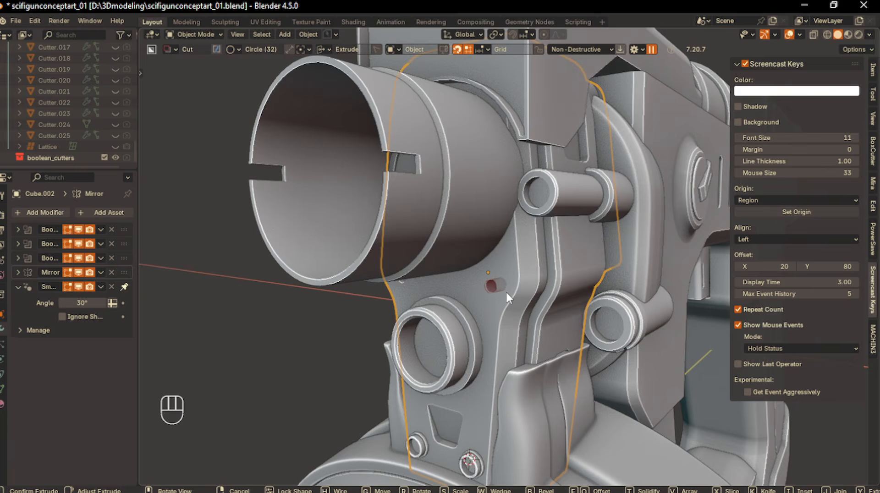
pyautogui.press('Return')
# - Cut another small round hole into the front block, beside the tapered recess just below the large ring
pyautogui.moveTo(447, 302); pyautogui.dragTo(512, 293, button='middle')
pyautogui.scroll(2, 499, 367)
pyautogui.moveTo(496, 384); pyautogui.dragTo(504, 354, button='middle')
pyautogui.scroll(1, 497, 319)
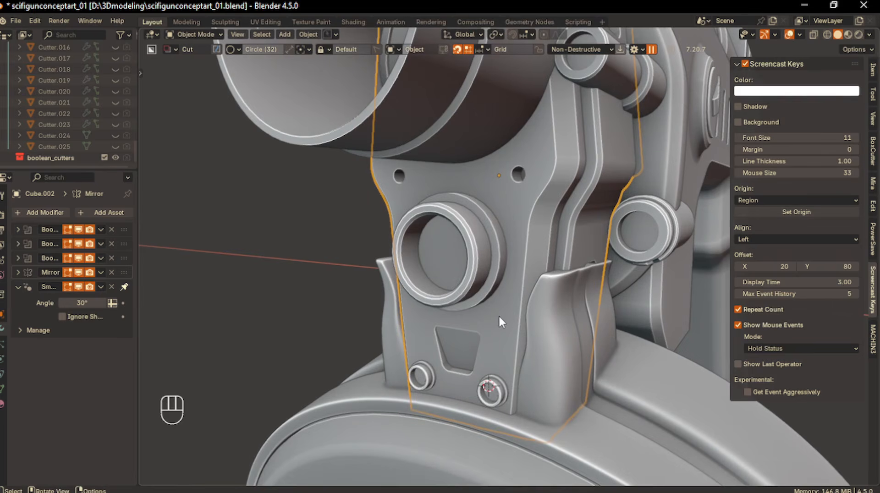
pyautogui.moveTo(500, 320); pyautogui.dragTo(509, 328)
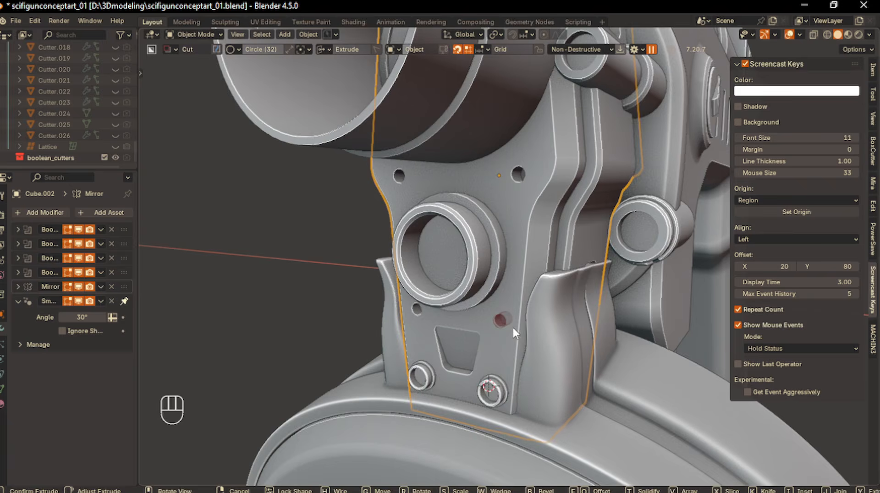
pyautogui.press('Return')
pyautogui.scroll(-5, 514, 328)
pyautogui.click(464, 345)
pyautogui.scroll(-4, 464, 346)
pyautogui.moveTo(464, 346); pyautogui.dragTo(517, 325, button='middle')
pyautogui.scroll(-2, 516, 325)
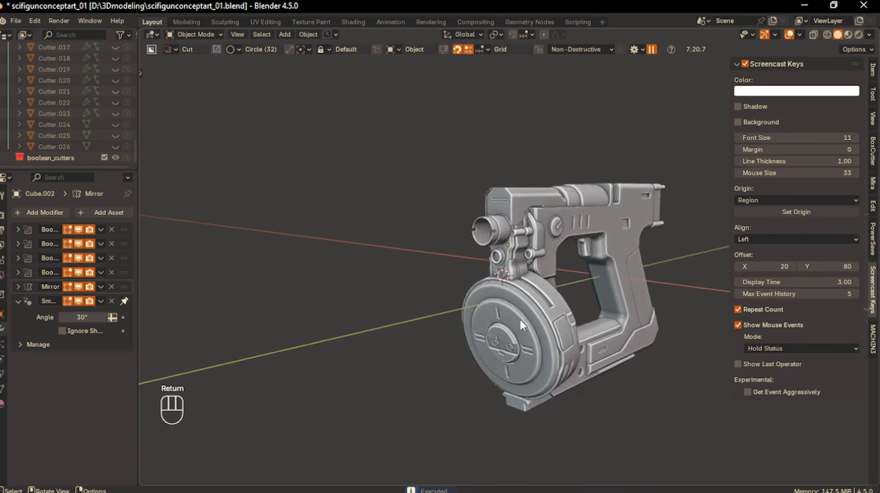
# - Cut a narrow beveled slot into the side of the upper front block and move the Weighted Normal modifier to the stack's end
pyautogui.press('KP_1')
pyautogui.press('KP_3')
pyautogui.click(527, 234)
pyautogui.scroll(3, 528, 233)
pyautogui.keyDown('shift'); pyautogui.moveTo(654, 172); pyautogui.dragTo(548, 277, button='middle'); pyautogui.keyUp('shift')
pyautogui.scroll(5, 549, 271)
pyautogui.press('d')
pyautogui.click(526, 265)
pyautogui.moveTo(521, 259); pyautogui.dragTo(575, 256)
pyautogui.press('b')
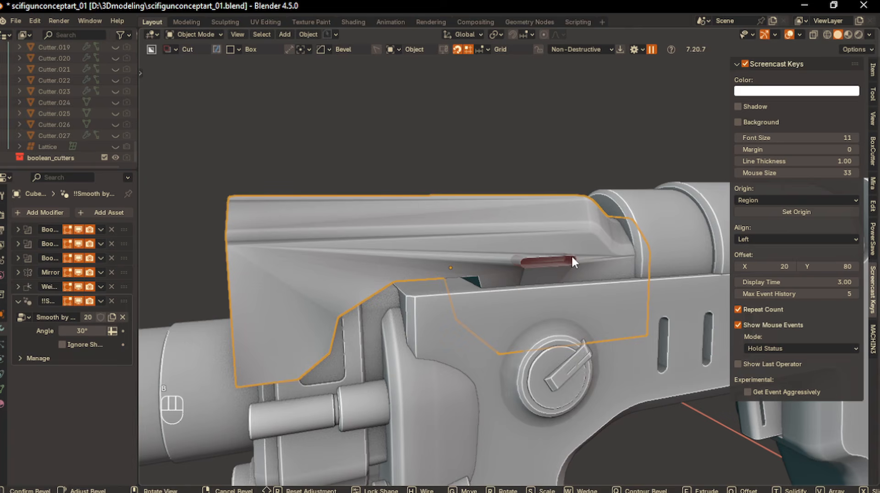
pyautogui.click(575, 257)
pyautogui.moveTo(125, 287); pyautogui.dragTo(125, 359)
# - Select an arc of faces along the upper part of the drum's outer front band
pyautogui.scroll(-4, 463, 200)
pyautogui.moveTo(514, 218)
pyautogui.mouseDown(button='middle')
pyautogui.moveTo(640, 274)
pyautogui.moveTo(423, 320)
pyautogui.moveTo(470, 335)
pyautogui.mouseUp(button='middle')
pyautogui.click(423, 320)
pyautogui.scroll(2, 471, 336)
pyautogui.click(472, 337)
pyautogui.scroll(-5, 513, 349)
pyautogui.click(545, 355)
pyautogui.scroll(2, 531, 379)
pyautogui.moveTo(531, 381)
pyautogui.mouseDown(button='middle')
pyautogui.moveTo(509, 400)
pyautogui.moveTo(474, 398)
pyautogui.moveTo(505, 417)
pyautogui.moveTo(545, 385)
pyautogui.mouseUp(button='middle')
pyautogui.click(493, 387)
pyautogui.press('Tab')
pyautogui.click(481, 398)
pyautogui.scroll(2, 499, 408)
pyautogui.scroll(2, 498, 409)
pyautogui.keyDown('alt'); pyautogui.click(507, 402); pyautogui.keyUp('alt')
pyautogui.keyDown('shift'); pyautogui.moveTo(546, 384); pyautogui.dragTo(564, 326, button='middle'); pyautogui.keyUp('shift')
pyautogui.scroll(2, 564, 325)
pyautogui.click(500, 368)
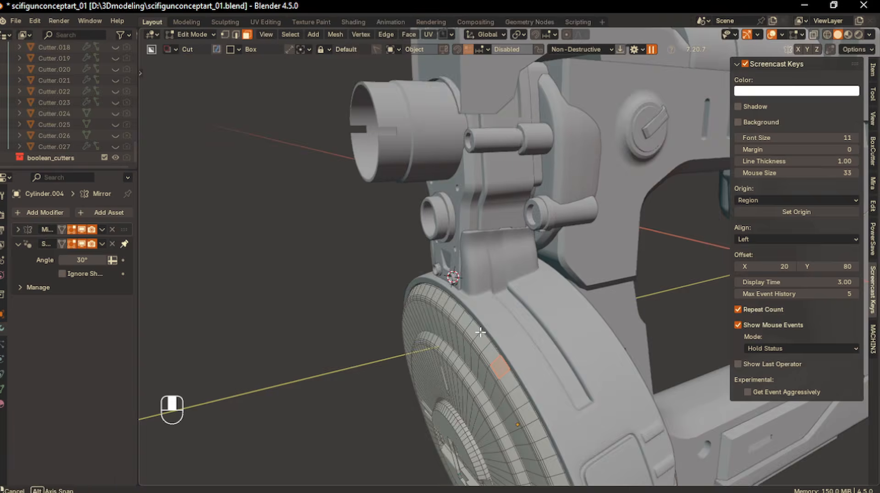
pyautogui.moveTo(444, 334); pyautogui.dragTo(498, 338, button='middle')
pyautogui.keyDown('ctrl'); pyautogui.click(323, 334); pyautogui.keyUp('ctrl')
pyautogui.moveTo(651, 395); pyautogui.dragTo(603, 392, button='middle')
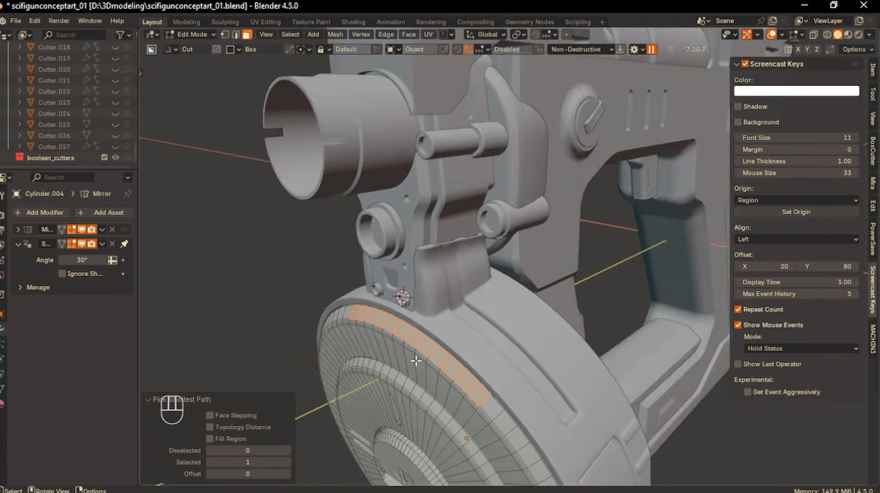
pyautogui.scroll(-4, 374, 361)
pyautogui.moveTo(378, 366); pyautogui.dragTo(527, 352, button='middle')
pyautogui.keyDown('ctrl'); pyautogui.click(413, 327); pyautogui.keyUp('ctrl')
# - Inset the selected arc of drum faces by 0.02944 m
pyautogui.moveTo(674, 351); pyautogui.dragTo(541, 362, button='middle')
pyautogui.scroll(3, 581, 359)
pyautogui.keyDown('shift'); pyautogui.moveTo(655, 372); pyautogui.dragTo(627, 336, button='middle'); pyautogui.keyUp('shift')
pyautogui.press('i')
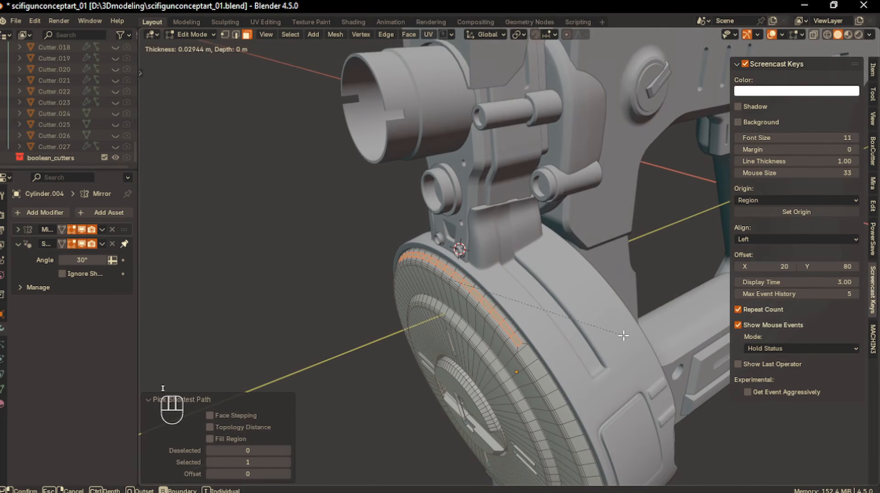
pyautogui.click(623, 335)
pyautogui.press('KP_3')
pyautogui.press('KP_1')
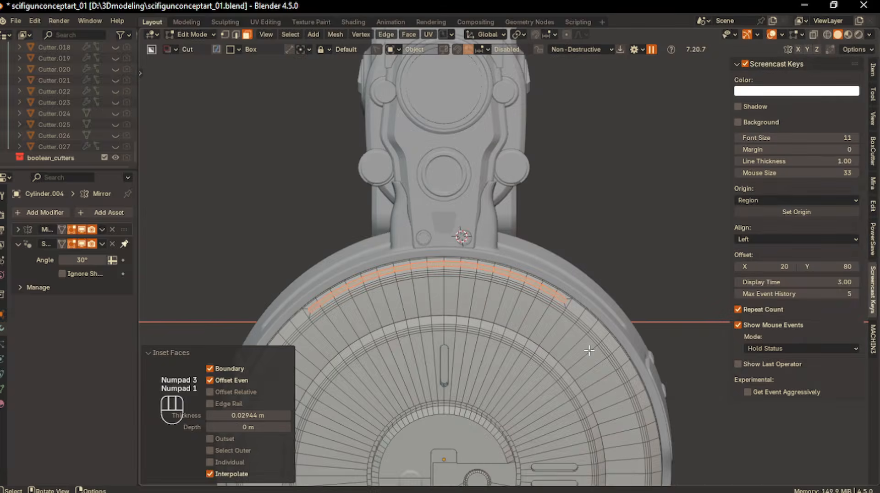
# - Duplicate the inset faces about -0.014 m along Y and 0.059 m along Z, and separate them into their own object
pyautogui.press('KP_3')
pyautogui.hotkey('shift', 'd')
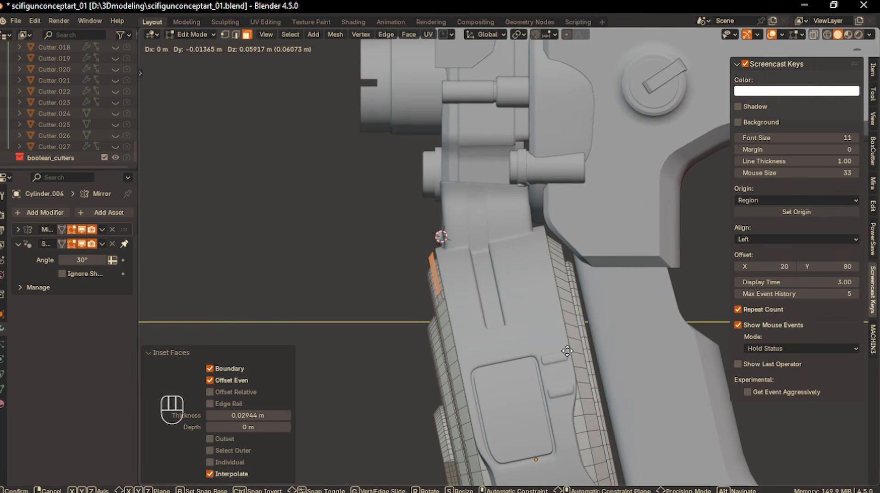
pyautogui.click(568, 350)
pyautogui.press('p')
pyautogui.click(567, 350)
pyautogui.press('Tab')
# - Thicken the separated arc strip by extruding all its faces -0.0433 m along their normals
pyautogui.click(568, 309)
pyautogui.click(437, 285)
pyautogui.press('Tab')
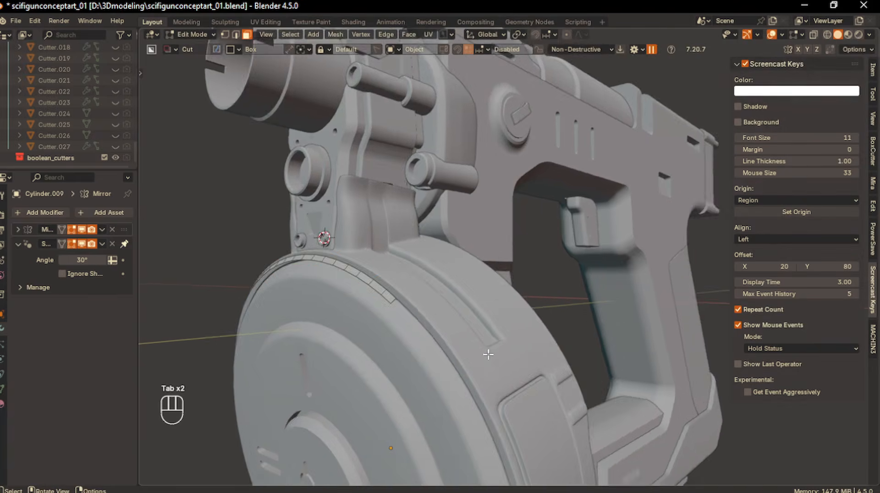
pyautogui.keyDown('shift'); pyautogui.moveTo(488, 354); pyautogui.dragTo(568, 360, button='middle'); pyautogui.keyUp('shift')
pyautogui.press('a')
pyautogui.hotkey('alt', 'e')
pyautogui.click(535, 365)
pyautogui.click(533, 362)
pyautogui.press('Tab')
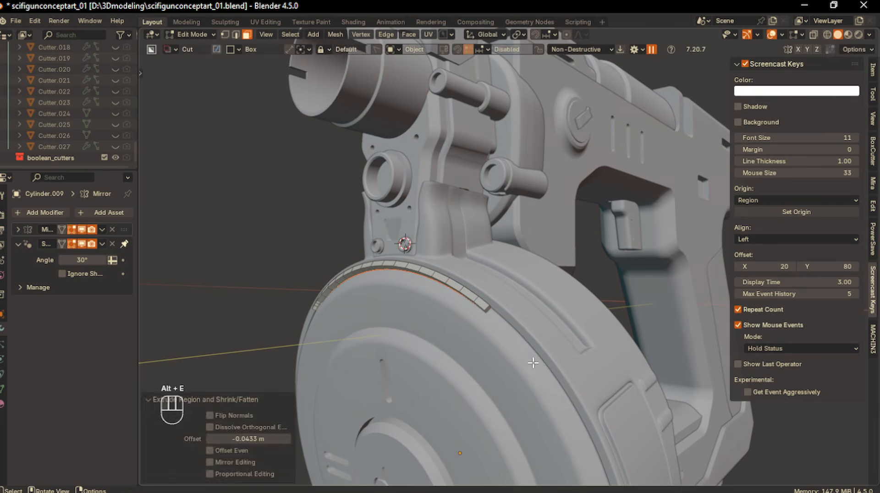
# - Add a Subdivision Surface modifier to the arc strip and set its viewport levels to 3
pyautogui.click(538, 317)
pyautogui.click(24, 212)
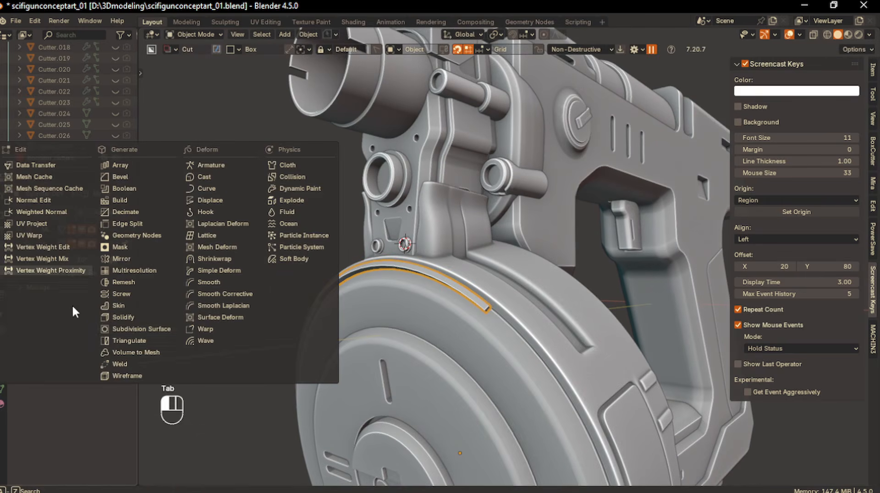
pyautogui.click(133, 326)
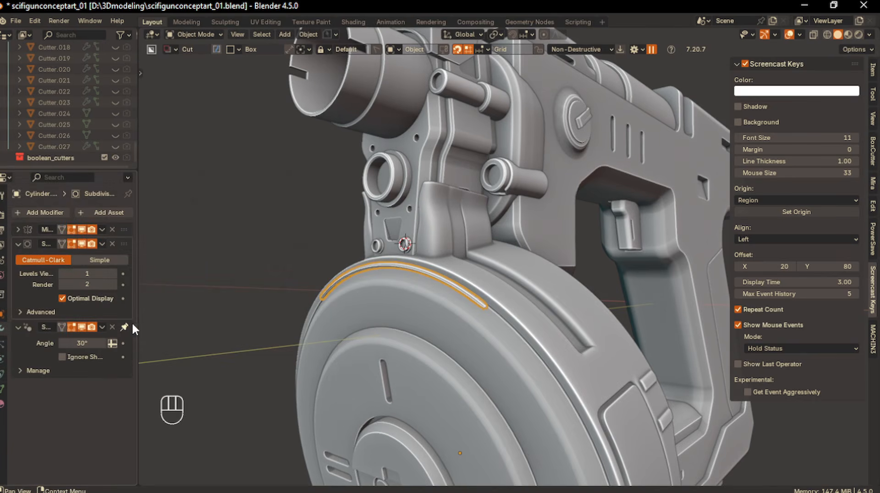
pyautogui.click(113, 274)
pyautogui.click(113, 274)
pyautogui.rightClick(374, 272)
pyautogui.click(373, 271)
pyautogui.click(207, 282)
# - Move the curved bar off the drum by -0.042765 m along Y and 0.074838 m along Z
pyautogui.moveTo(206, 282); pyautogui.dragTo(279, 385, button='middle')
pyautogui.scroll(2, 276, 383)
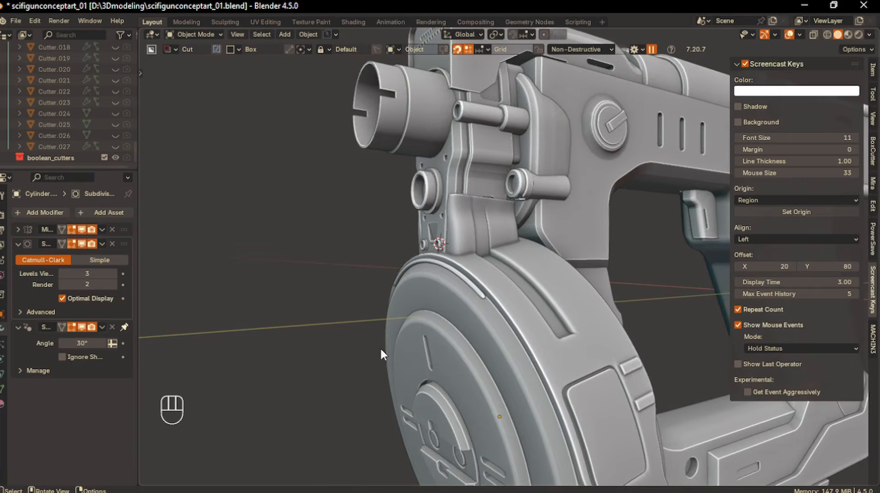
pyautogui.scroll(4, 373, 328)
pyautogui.press('KP_1')
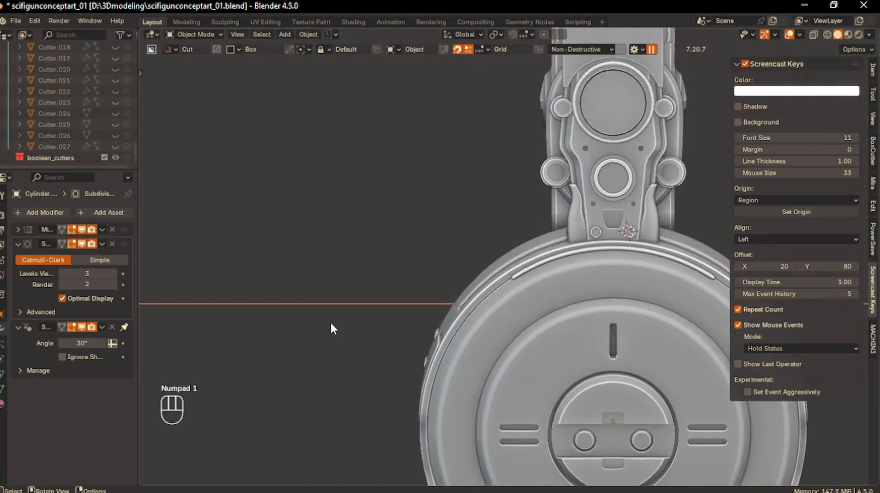
pyautogui.press('KP_3')
pyautogui.click(370, 277)
pyautogui.click(369, 279)
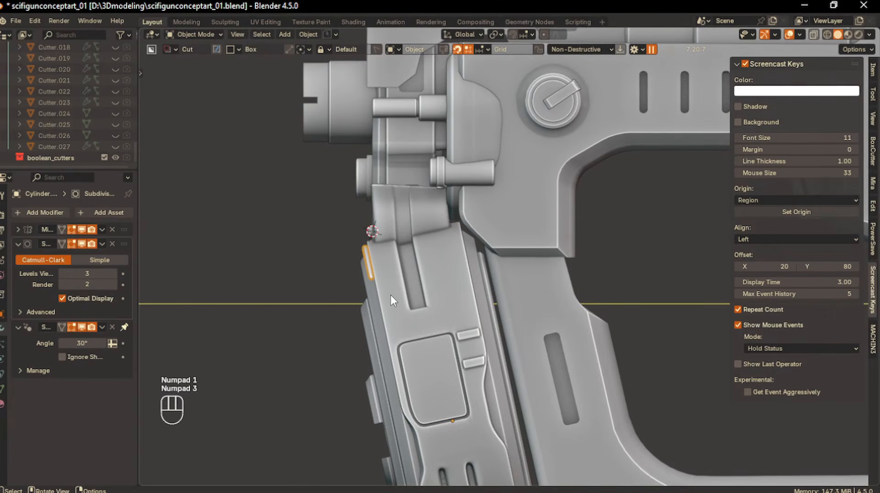
pyautogui.press('g')
pyautogui.click(381, 285)
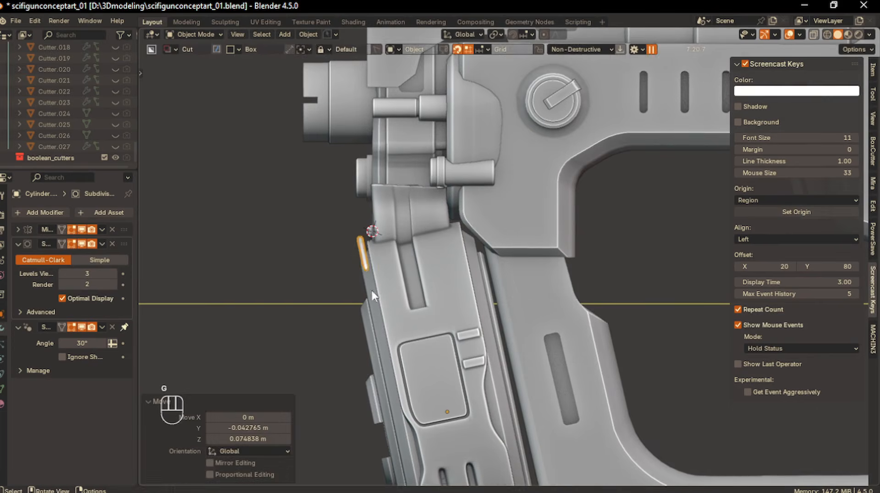
# - Add two edge loops near the end of the curved bar to define the faces of a support leg
pyautogui.moveTo(316, 313); pyautogui.dragTo(414, 282, button='middle')
pyautogui.press('Tab')
pyautogui.click(409, 311)
pyautogui.scroll(3, 408, 310)
pyautogui.hotkey('ctrl', 'r')
pyautogui.click(388, 288)
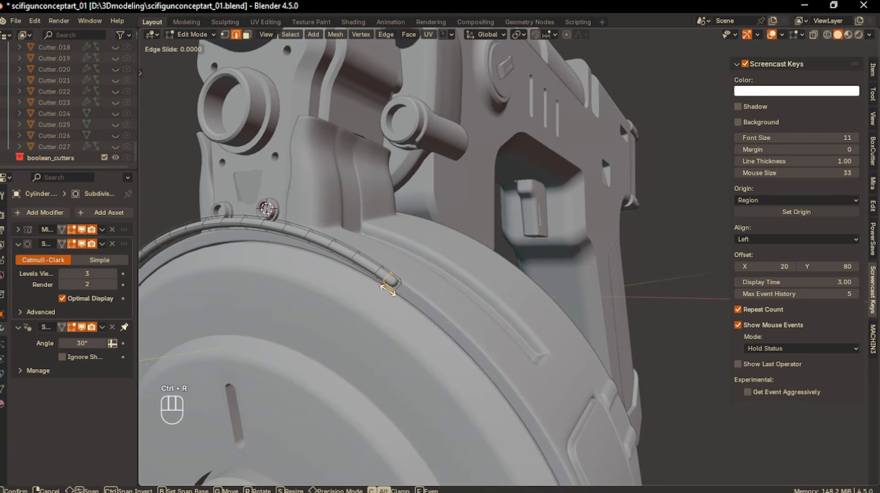
pyautogui.click(390, 293)
pyautogui.click(248, 34)
pyautogui.moveTo(348, 257); pyautogui.dragTo(328, 300, button='middle')
pyautogui.hotkey('ctrl', 'r')
pyautogui.rightClick(353, 289)
pyautogui.click(353, 288)
# - Extrude the face near the bar's end -0.10955 m into a support leg and move its tip down toward the drum
pyautogui.moveTo(426, 275); pyautogui.dragTo(354, 288, button='middle')
pyautogui.moveTo(381, 257); pyautogui.dragTo(322, 252, button='middle')
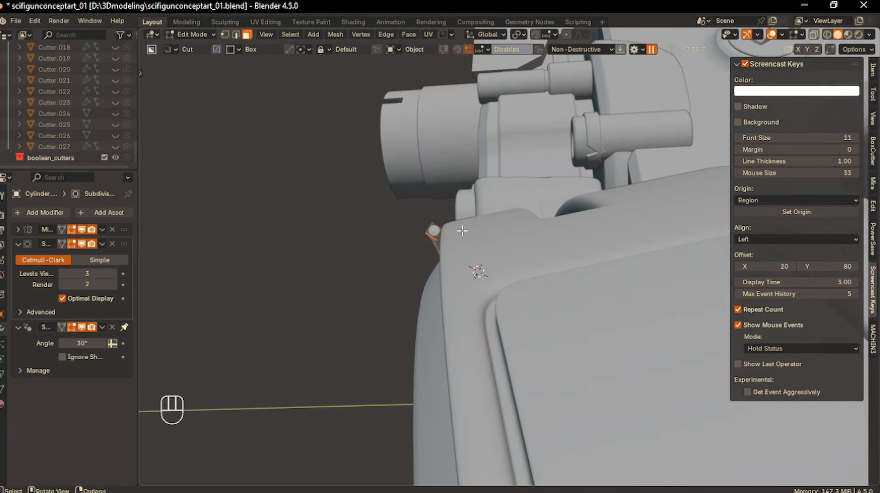
pyautogui.moveTo(438, 239); pyautogui.dragTo(463, 285, button='middle')
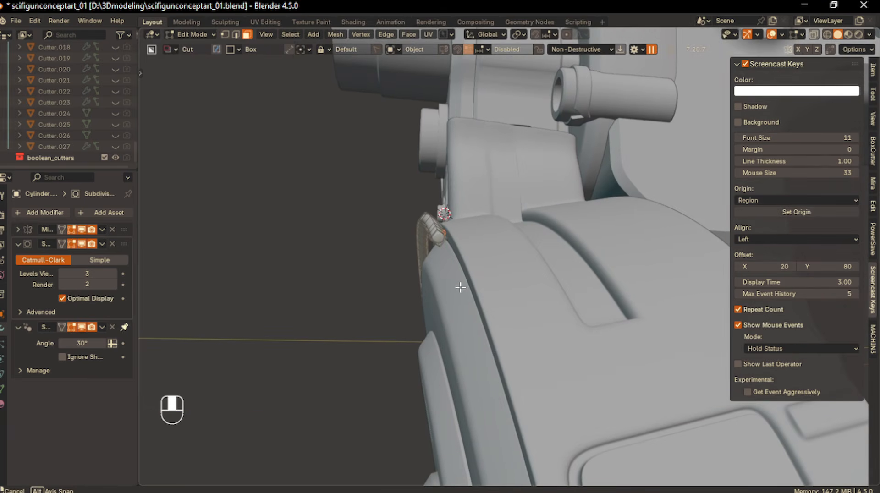
pyautogui.press('e')
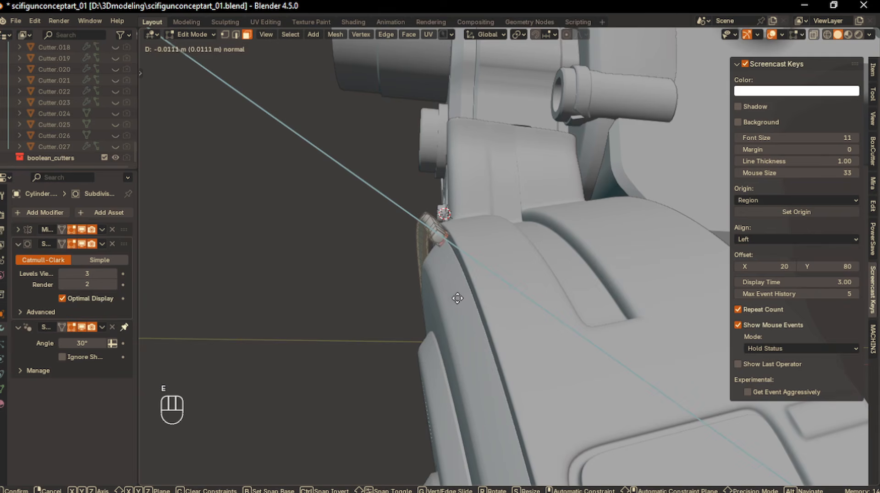
pyautogui.click(464, 328)
pyautogui.press('g')
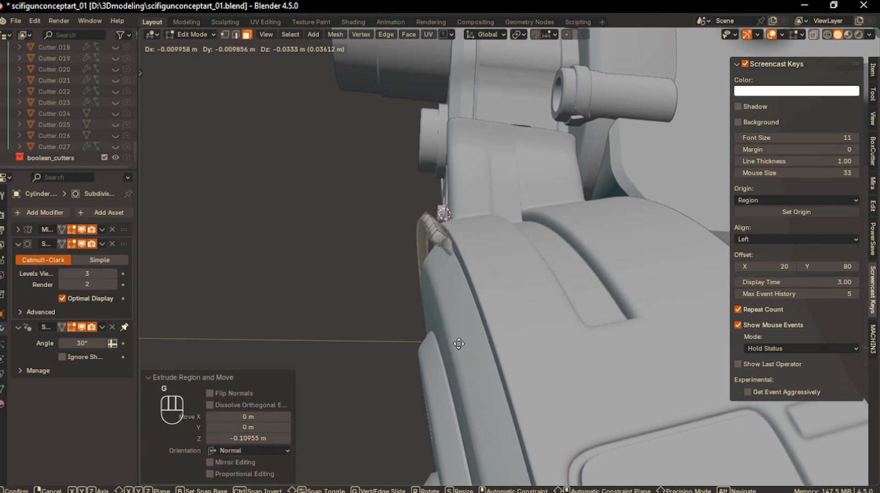
pyautogui.click(460, 386)
pyautogui.moveTo(460, 386); pyautogui.dragTo(505, 290, button='middle')
pyautogui.scroll(-2, 500, 344)
pyautogui.press('Tab')
pyautogui.scroll(-4, 505, 290)
pyautogui.click(269, 278)
pyautogui.scroll(2, 332, 324)
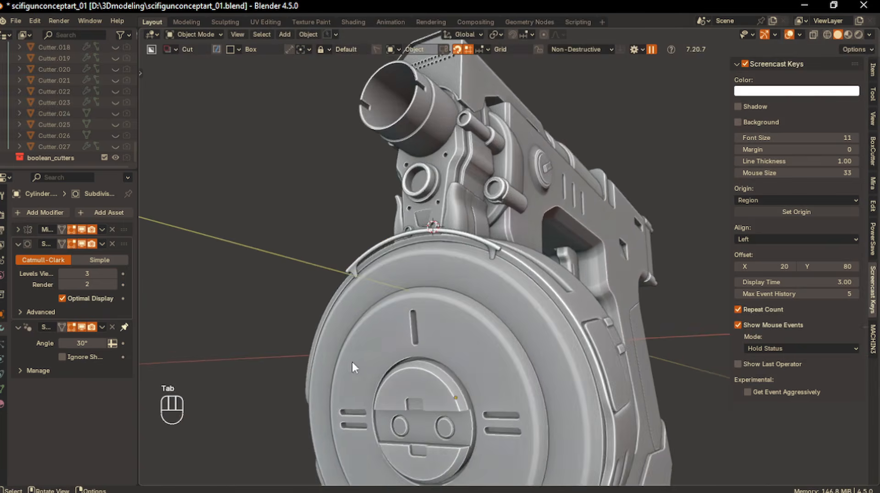
# - Add an edge loop across the support leg and slide it up toward the curved bar
pyautogui.moveTo(332, 324); pyautogui.dragTo(376, 353, button='middle')
pyautogui.scroll(3, 487, 289)
pyautogui.click(501, 307)
pyautogui.press('Tab')
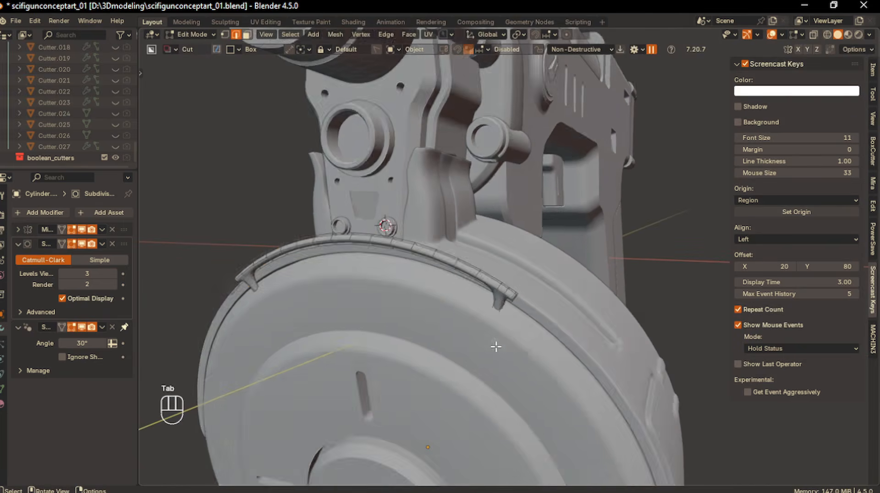
pyautogui.scroll(2, 495, 347)
pyautogui.hotkey('ctrl', 'r')
pyautogui.click(497, 337)
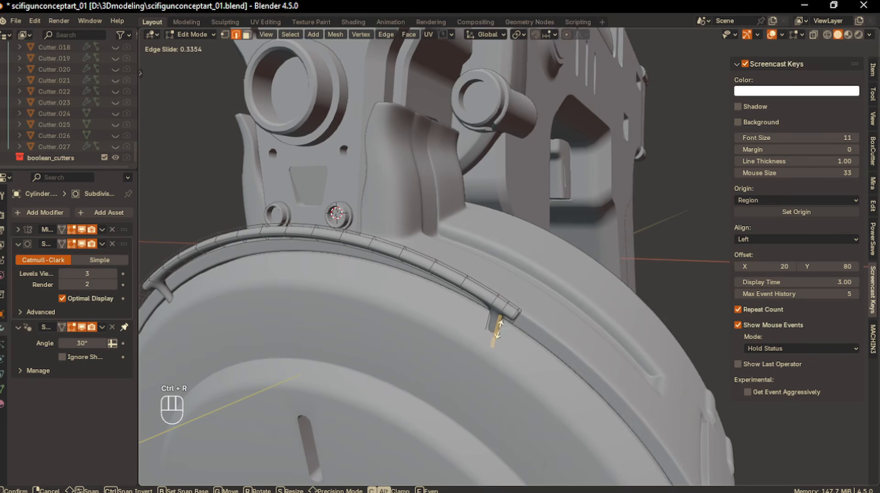
pyautogui.click(505, 316)
pyautogui.scroll(-2, 505, 317)
pyautogui.press('Tab')
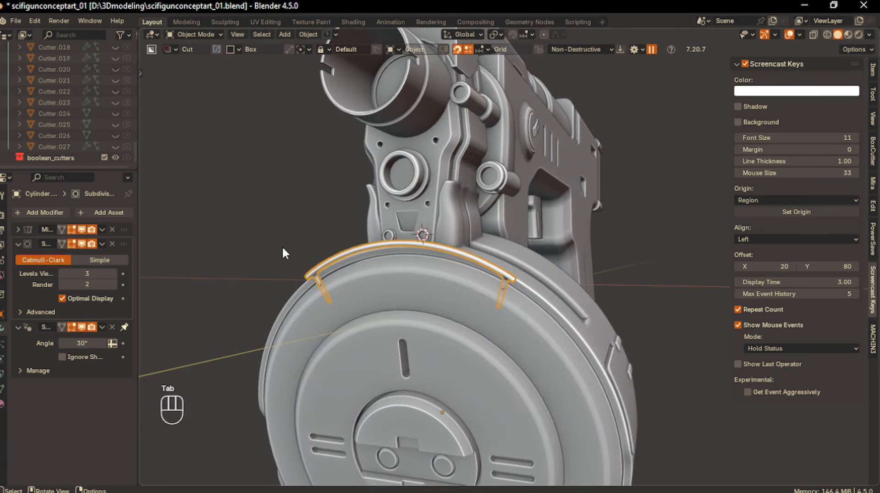
# - Mirror the curved handle across the drum to its lower edge, using the drum as the reference
pyautogui.scroll(-3, 282, 245)
pyautogui.moveTo(290, 257); pyautogui.dragTo(424, 250, button='middle')
pyautogui.keyDown('shift'); pyautogui.click(427, 264); pyautogui.keyUp('shift')
pyautogui.hotkey('alt', 'x')
pyautogui.click(441, 394)
pyautogui.moveTo(447, 405); pyautogui.dragTo(398, 427, button='middle')
pyautogui.click(398, 427)
pyautogui.scroll(2, 399, 418)
pyautogui.keyDown('shift'); pyautogui.moveTo(400, 367); pyautogui.dragTo(413, 390, button='middle'); pyautogui.keyUp('shift')
# - Rotate the mirrored curved handle slightly about the global X axis to align it with the drum
pyautogui.click(433, 368)
pyautogui.press('r')
pyautogui.press('x')
pyautogui.press('shift')
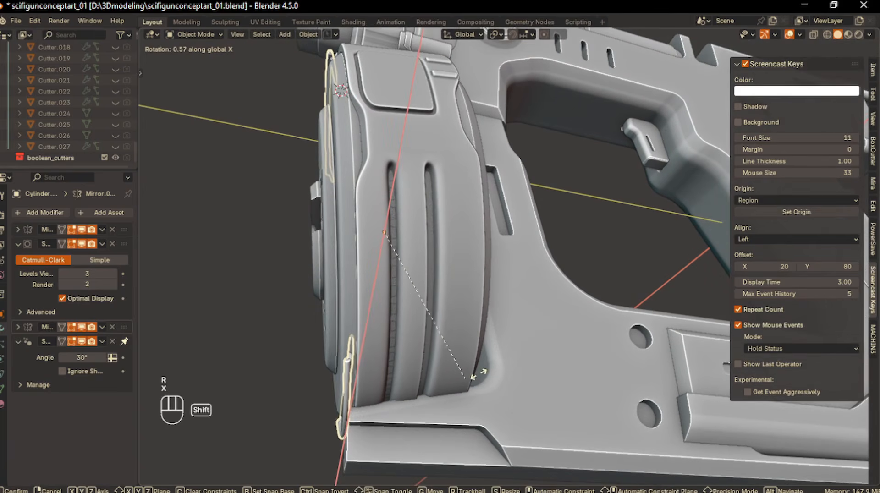
pyautogui.click(477, 373)
pyautogui.click(233, 362)
pyautogui.scroll(-3, 317, 378)
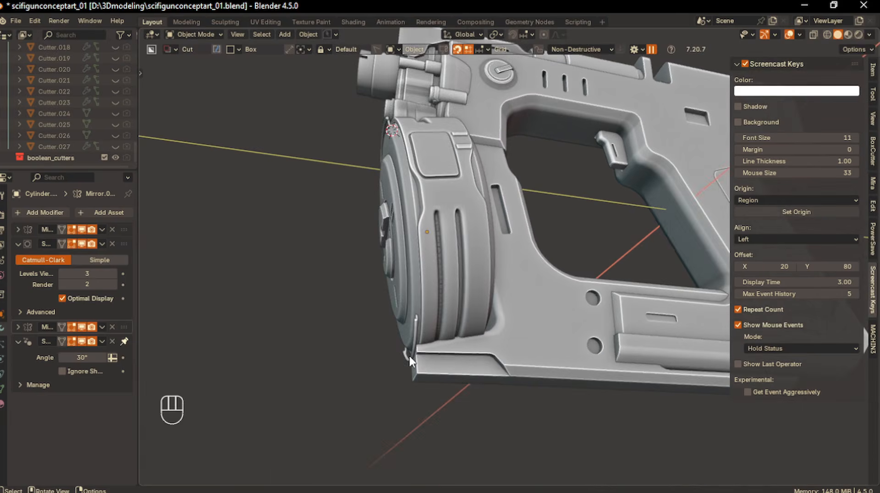
# - Bevel the lower front edge of the frame's foot beneath the drum by 0.0716 m with seven segments
pyautogui.click(411, 358)
pyautogui.press('KP_1')
pyautogui.press('KP_3')
pyautogui.scroll(3, 334, 402)
pyautogui.keyDown('shift'); pyautogui.moveTo(333, 401); pyautogui.dragTo(327, 370, button='middle'); pyautogui.keyUp('shift')
pyautogui.scroll(3, 328, 373)
pyautogui.keyDown('shift'); pyautogui.moveTo(337, 426); pyautogui.dragTo(330, 382, button='middle'); pyautogui.keyUp('shift')
pyautogui.click(295, 350)
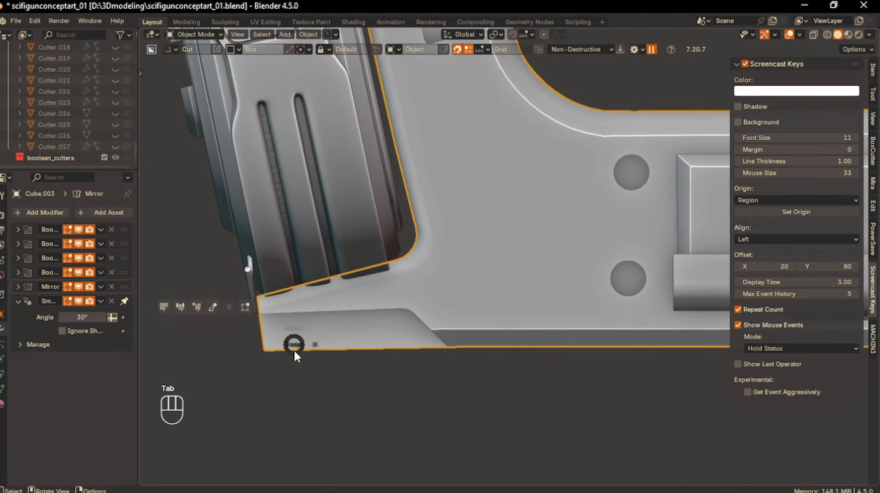
pyautogui.press('Tab')
pyautogui.moveTo(269, 387); pyautogui.dragTo(288, 350, button='middle')
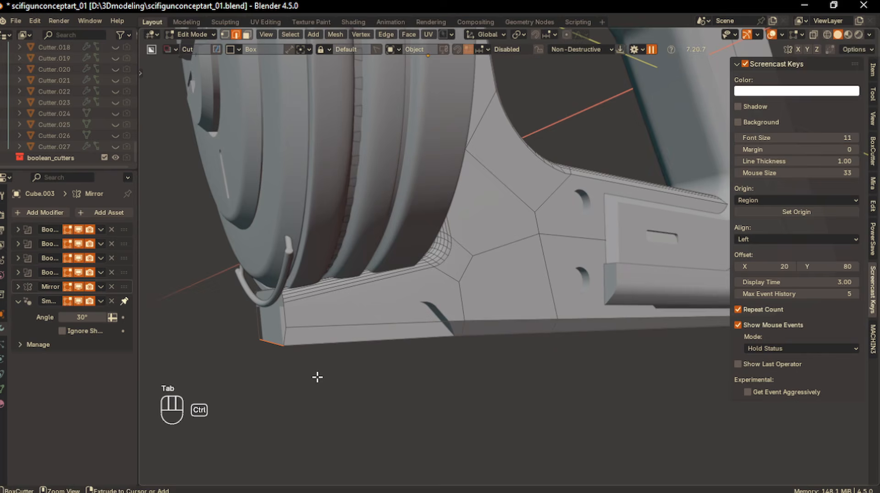
pyautogui.hotkey('ctrl', 'b')
pyautogui.click(331, 383)
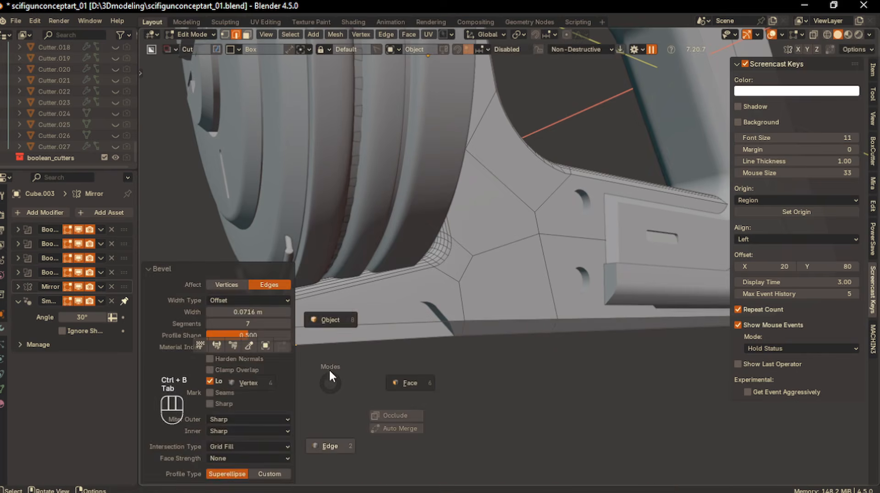
pyautogui.press('Tab')
# - Cut a long, thin rectangular slot with beveled corners into the side of the foot beneath the drum
pyautogui.press('KP_1')
pyautogui.press('KP_3')
pyautogui.keyDown('shift'); pyautogui.moveTo(332, 391); pyautogui.dragTo(322, 401, button='middle'); pyautogui.keyUp('shift')
pyautogui.scroll(2, 343, 375)
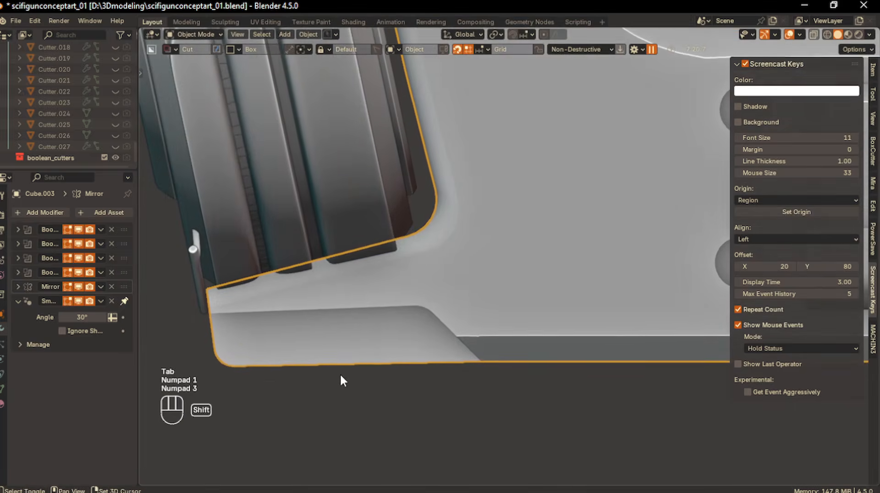
pyautogui.press('d')
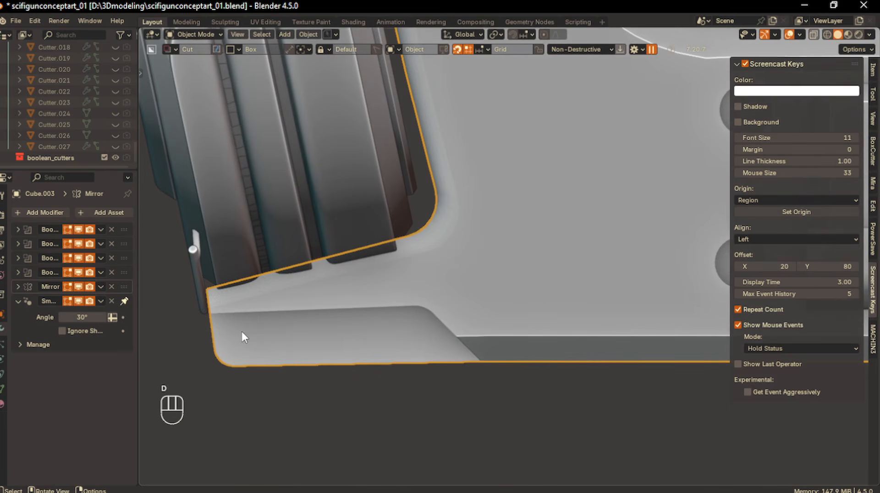
pyautogui.moveTo(238, 327); pyautogui.dragTo(273, 352)
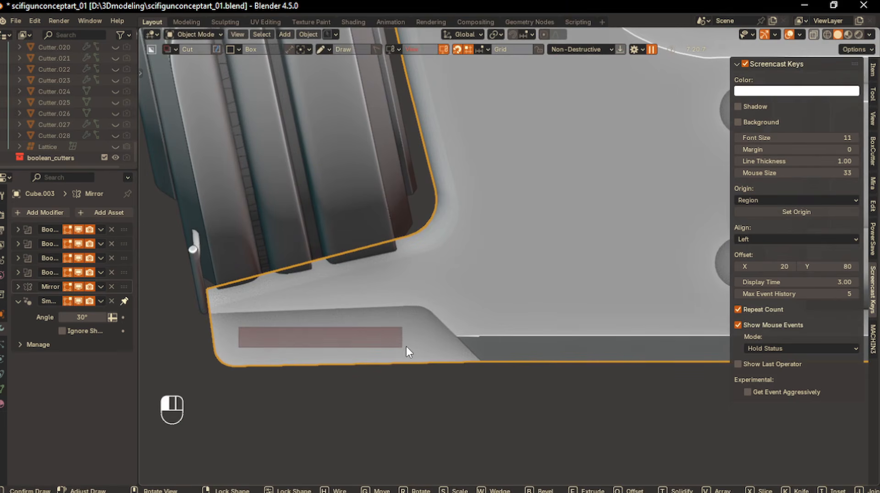
pyautogui.moveTo(405, 347); pyautogui.dragTo(406, 342)
pyautogui.press('b')
pyautogui.press('Return')
# - Isolate the main body part with the lower arm and open its mesh for editing
pyautogui.scroll(-10, 346, 411)
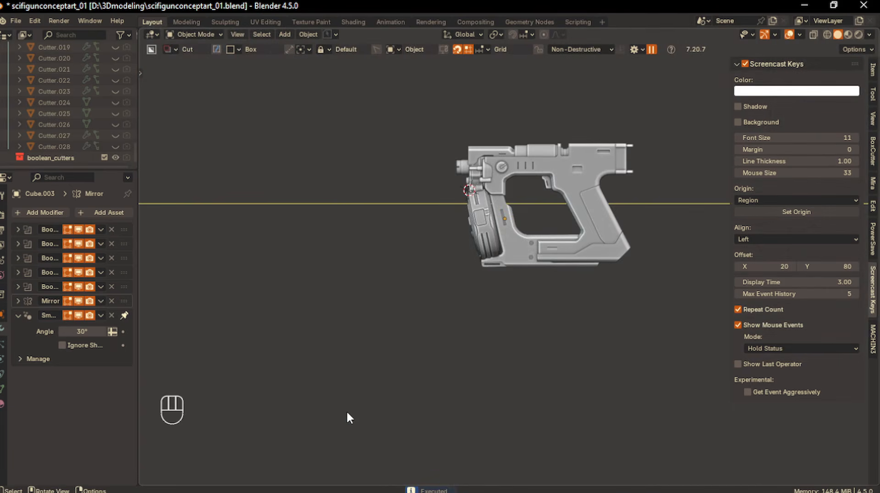
pyautogui.keyDown('shift'); pyautogui.moveTo(433, 376); pyautogui.dragTo(386, 387, button='middle'); pyautogui.keyUp('shift')
pyautogui.scroll(3, 431, 379)
pyautogui.moveTo(457, 341)
pyautogui.keyDown('shift'); pyautogui.mouseDown(button='middle')
pyautogui.moveTo(439, 355)
pyautogui.moveTo(464, 345)
pyautogui.mouseUp(button='middle'); pyautogui.keyUp('shift')
pyautogui.scroll(4, 439, 354)
pyautogui.click(438, 354)
pyautogui.press('Tab')
pyautogui.scroll(2, 452, 367)
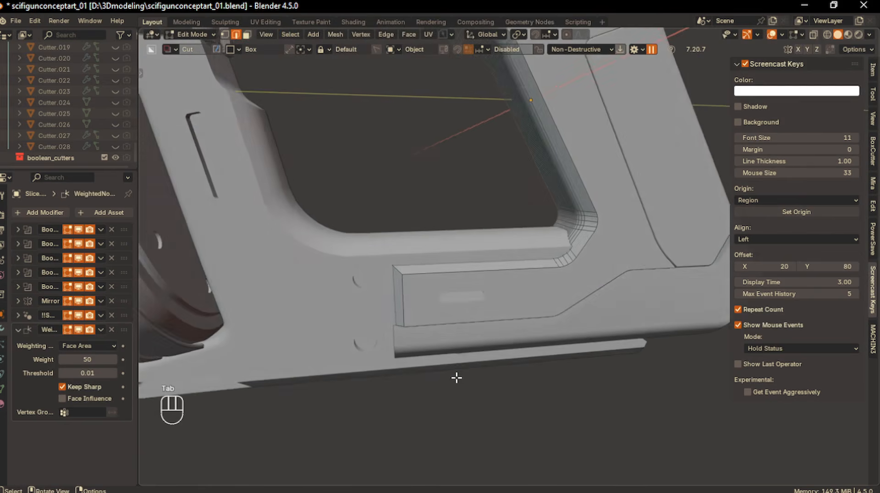
pyautogui.press('/')
pyautogui.scroll(5, 457, 379)
pyautogui.moveTo(458, 378); pyautogui.dragTo(461, 424, button='middle')
pyautogui.scroll(2, 444, 422)
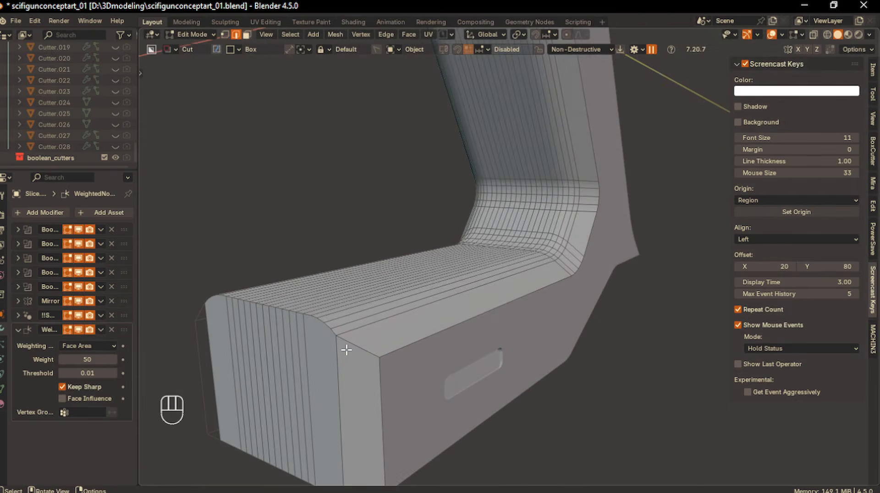
# - Try to bevel the upper front edge of the body's lower arm by about 0.0762 m with seven segments
pyautogui.keyDown('ctrl'); pyautogui.click(210, 298); pyautogui.keyUp('ctrl')
pyautogui.scroll(1, 283, 378)
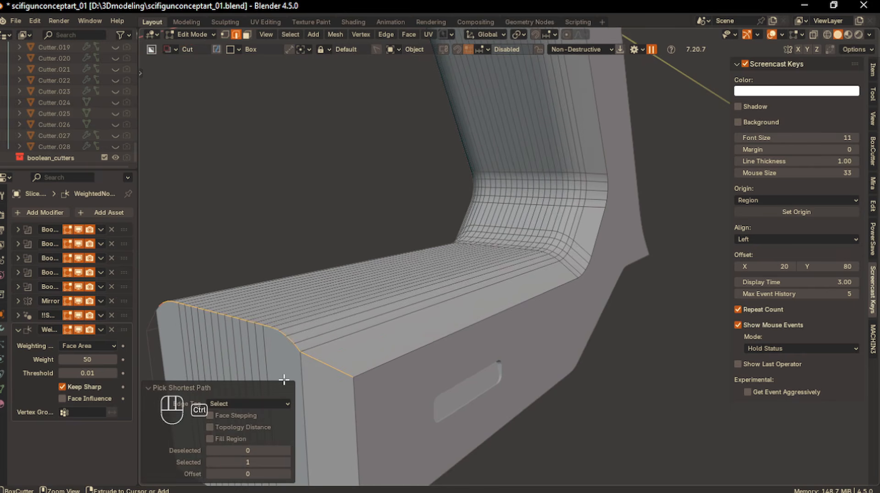
pyautogui.hotkey('ctrl', 'b')
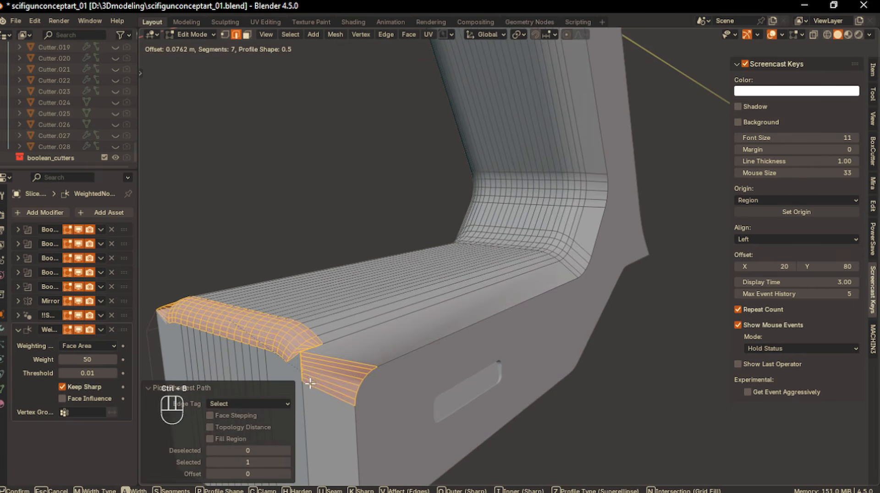
pyautogui.click(308, 383)
pyautogui.keyDown('shift'); pyautogui.moveTo(316, 382); pyautogui.dragTo(471, 356, button='middle'); pyautogui.keyUp('shift')
pyautogui.click(347, 409)
pyautogui.moveTo(347, 409); pyautogui.dragTo(384, 415, button='middle')
pyautogui.hotkey('ctrl', 'z')
pyautogui.hotkey('ctrl', 'z')
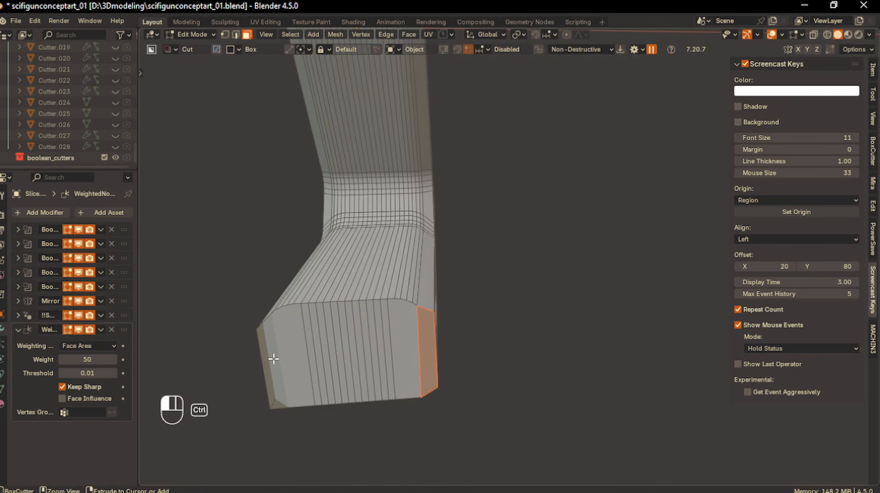
# - Flatten the front end faces of the body's lower arm by scaling them to 0 along global Y
pyautogui.keyDown('ctrl'); pyautogui.click(274, 359); pyautogui.keyUp('ctrl')
pyautogui.moveTo(273, 359); pyautogui.dragTo(343, 343, button='middle')
pyautogui.press('s')
pyautogui.click(343, 343)
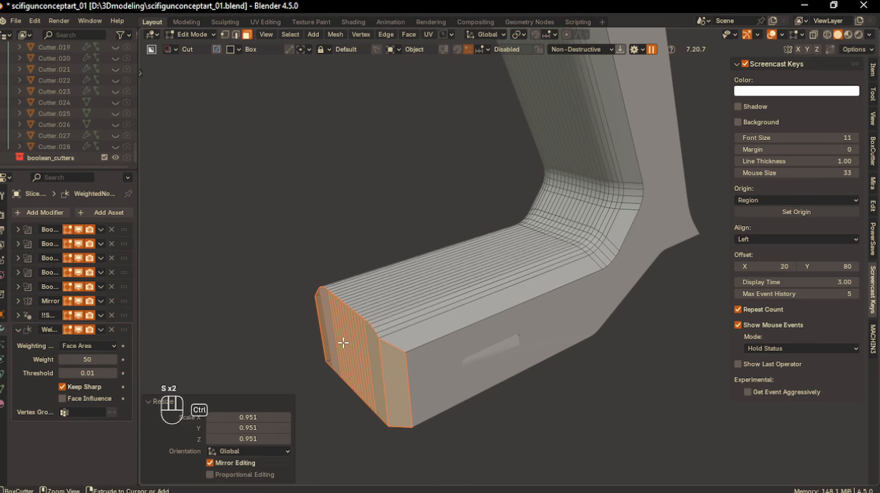
pyautogui.hotkey('ctrl', 'z')
pyautogui.press('s')
pyautogui.press('y')
pyautogui.press('KP_0')
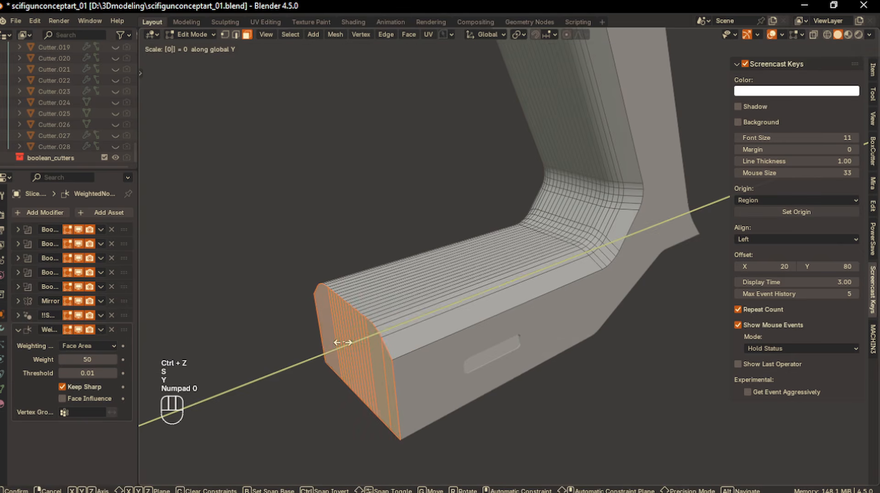
pyautogui.press('Return')
# - Clean up the whole mesh, removing double, degenerate, loose and redundant geometry and recalculating the normals
pyautogui.moveTo(312, 406); pyautogui.dragTo(332, 396, button='middle')
pyautogui.click(333, 396)
pyautogui.press('a')
pyautogui.press('3')
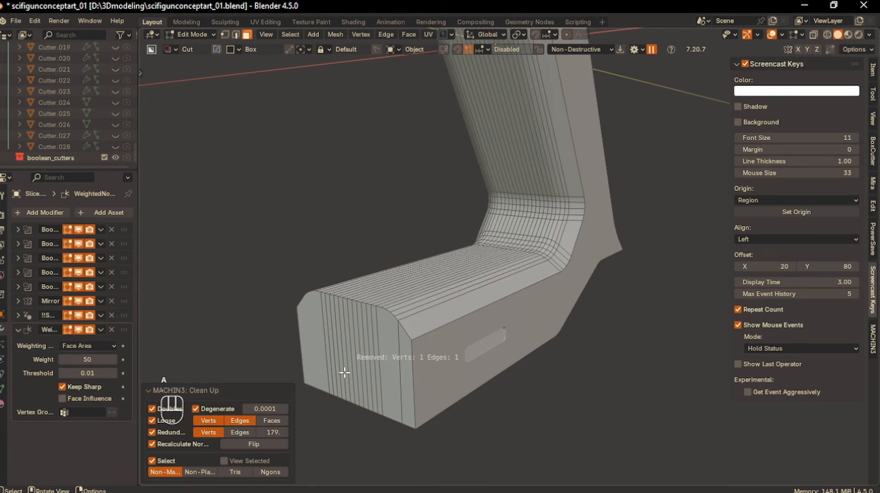
# - Bevel the upper front edge of the lower arm by about 0.0815 m with seven segments and finish mesh editing
pyautogui.click(239, 36)
pyautogui.moveTo(305, 272); pyautogui.dragTo(344, 303, button='middle')
pyautogui.click(297, 303)
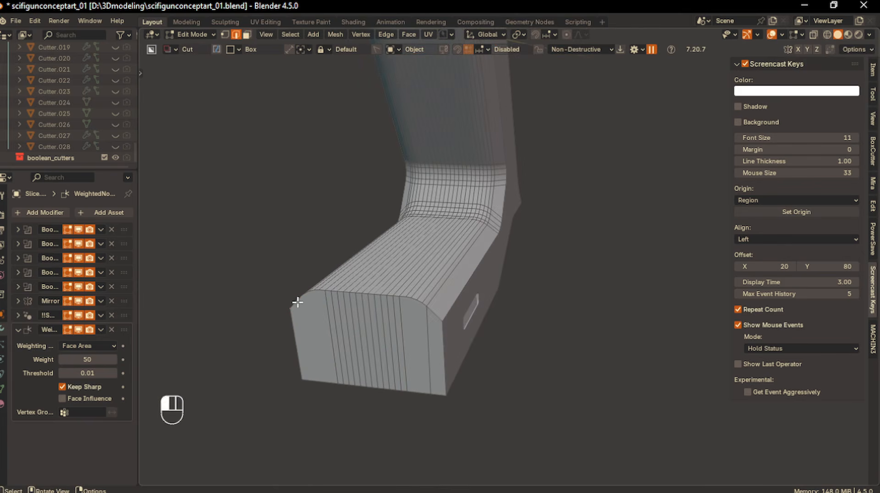
pyautogui.keyDown('ctrl'); pyautogui.click(437, 316); pyautogui.keyUp('ctrl')
pyautogui.scroll(2, 449, 340)
pyautogui.moveTo(449, 340); pyautogui.dragTo(436, 350, button='middle')
pyautogui.hotkey('ctrl', 'b')
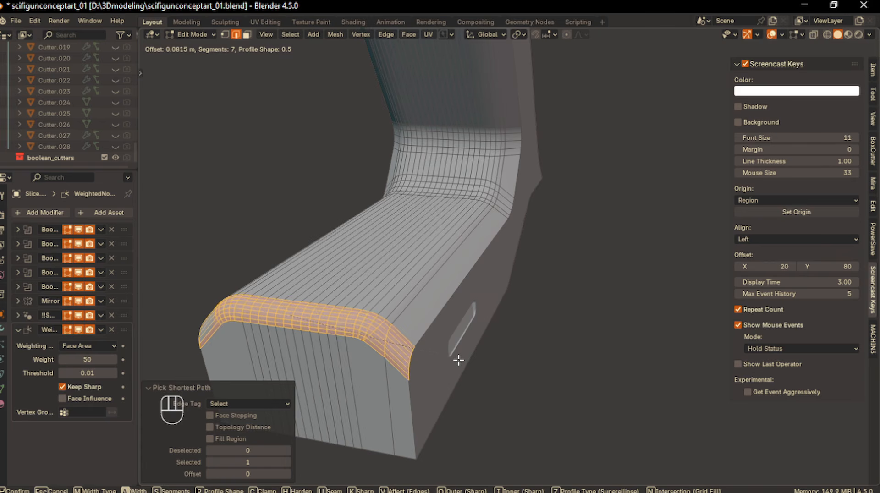
pyautogui.click(457, 360)
pyautogui.scroll(3, 412, 358)
pyautogui.keyDown('shift'); pyautogui.moveTo(372, 374); pyautogui.dragTo(450, 343, button='middle'); pyautogui.keyUp('shift')
pyautogui.press('Tab')
pyautogui.moveTo(449, 299); pyautogui.dragTo(425, 328, button='middle')
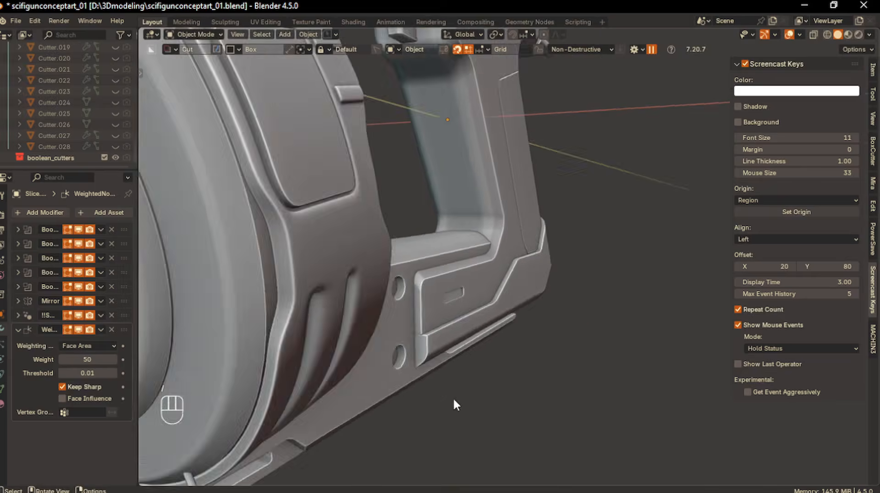
# - Cut a narrow vertical slot with beveled corners into the side of the block at the gun's rear end
pyautogui.click(384, 395)
pyautogui.keyDown('shift'); pyautogui.moveTo(470, 358); pyautogui.dragTo(475, 372, button='middle'); pyautogui.keyUp('shift')
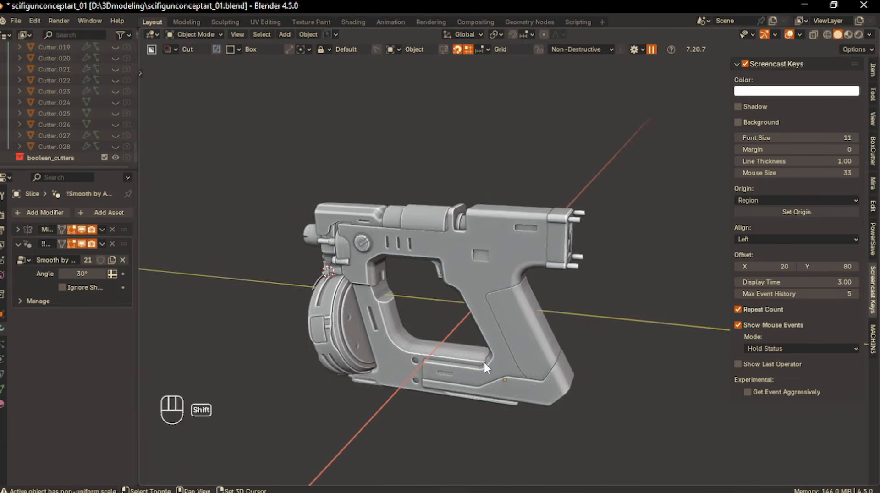
pyautogui.scroll(3, 477, 370)
pyautogui.click(592, 244)
pyautogui.press('KP_1')
pyautogui.press('KP_3')
pyautogui.scroll(2, 601, 272)
pyautogui.keyDown('shift'); pyautogui.moveTo(602, 274); pyautogui.dragTo(551, 331, button='middle'); pyautogui.keyUp('shift')
pyautogui.moveTo(589, 292); pyautogui.dragTo(561, 292, button='middle')
pyautogui.scroll(2, 569, 300)
pyautogui.press('d')
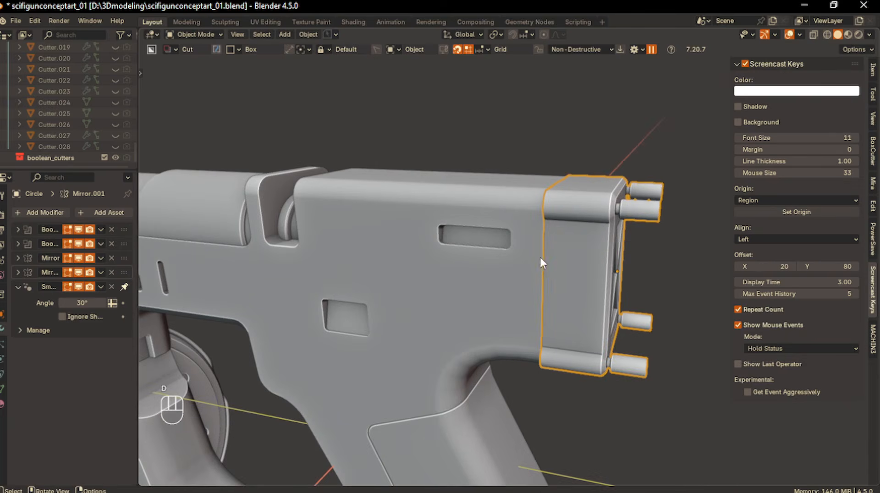
pyautogui.moveTo(535, 248); pyautogui.dragTo(533, 311)
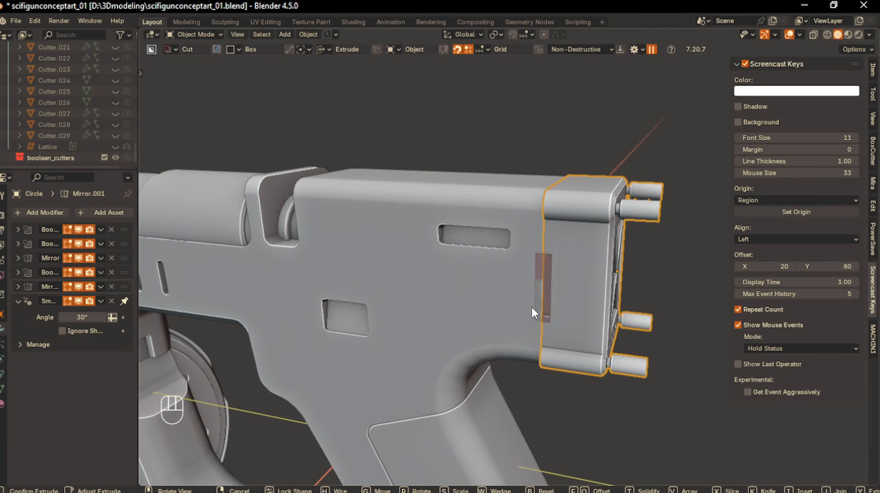
pyautogui.press('b')
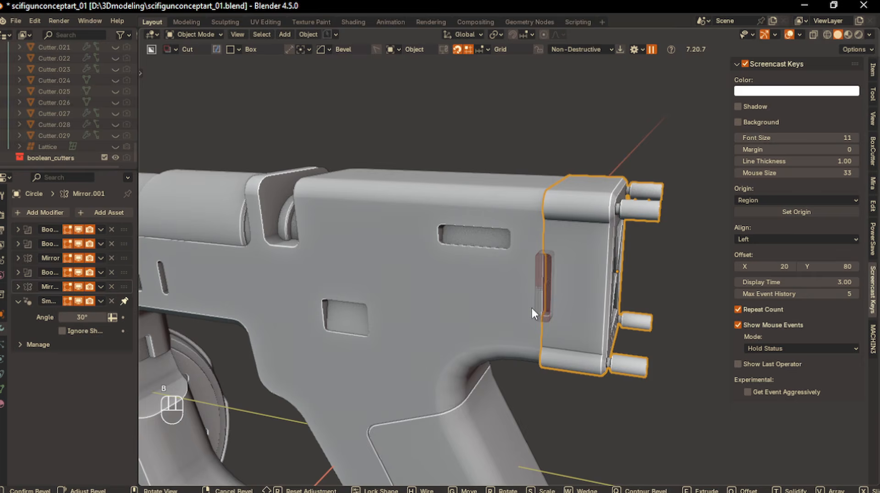
pyautogui.press('Return')
pyautogui.moveTo(524, 339); pyautogui.dragTo(535, 372, button='middle')
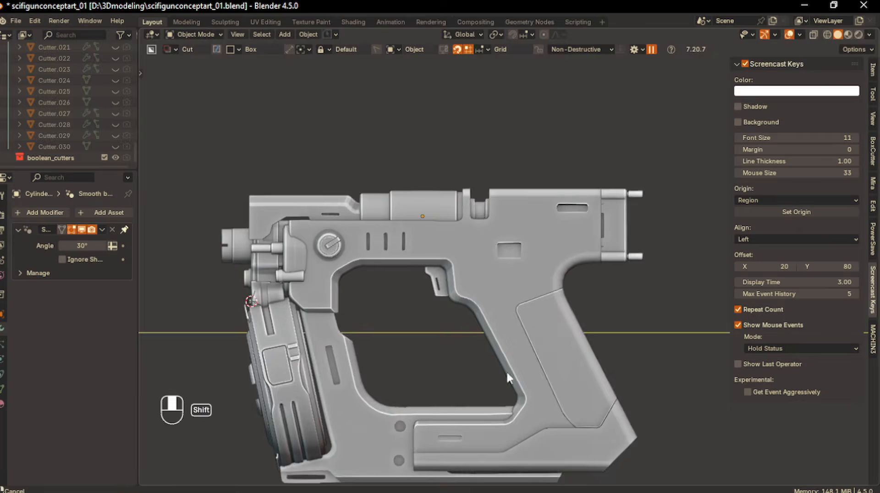
# - Duplicate the lower horizontal pin near the barrel and place the copy at the top of the front strut
pyautogui.keyDown('shift'); pyautogui.moveTo(507, 371); pyautogui.dragTo(629, 343, button='middle'); pyautogui.keyUp('shift')
pyautogui.scroll(3, 532, 347)
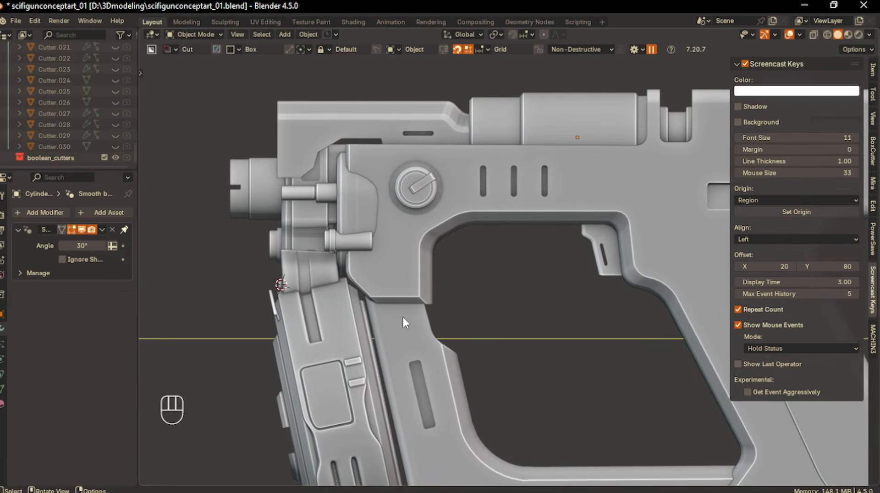
pyautogui.click(325, 248)
pyautogui.hotkey('shift', 'd')
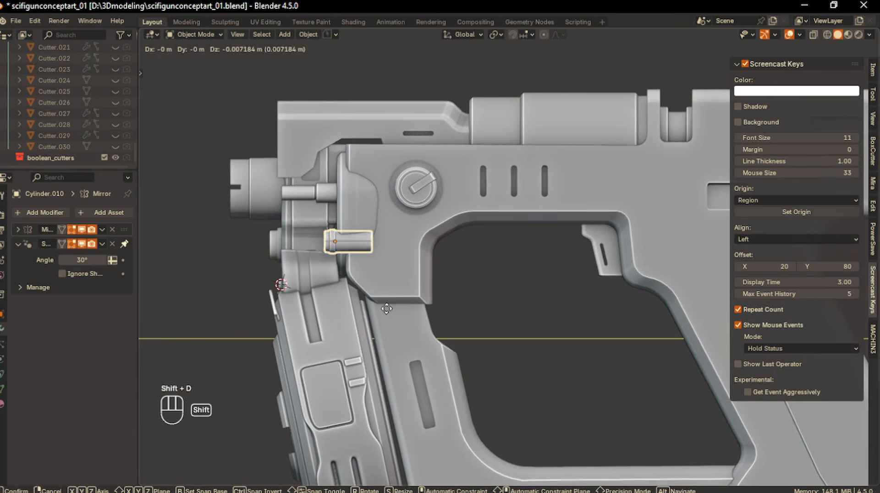
pyautogui.click(422, 370)
pyautogui.press('r')
pyautogui.press('x')
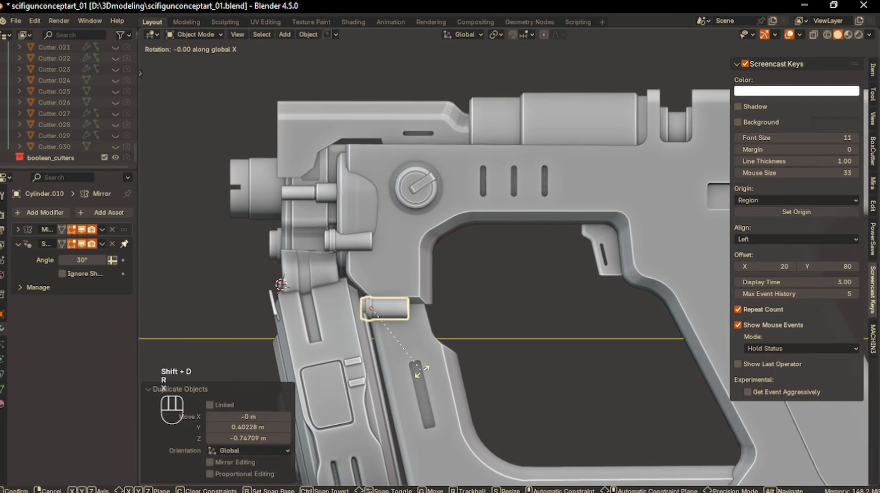
pyautogui.press('KP_9')
pyautogui.press('KP_0')
pyautogui.click(422, 369)
pyautogui.hotkey('ctrl', 'z')
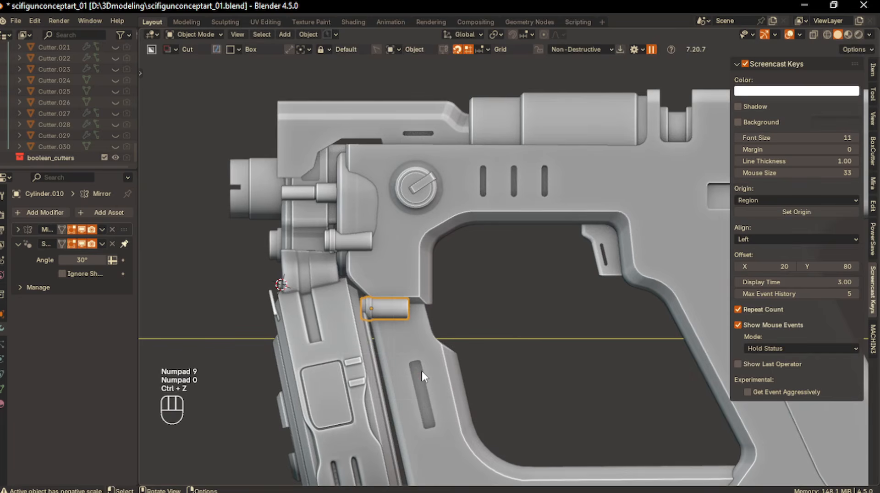
# - Rotate the copied pin 90° about global Z and move it onto the upper face of the front strut
pyautogui.press('r')
pyautogui.press('z')
pyautogui.press('KP_9')
pyautogui.press('KP_0')
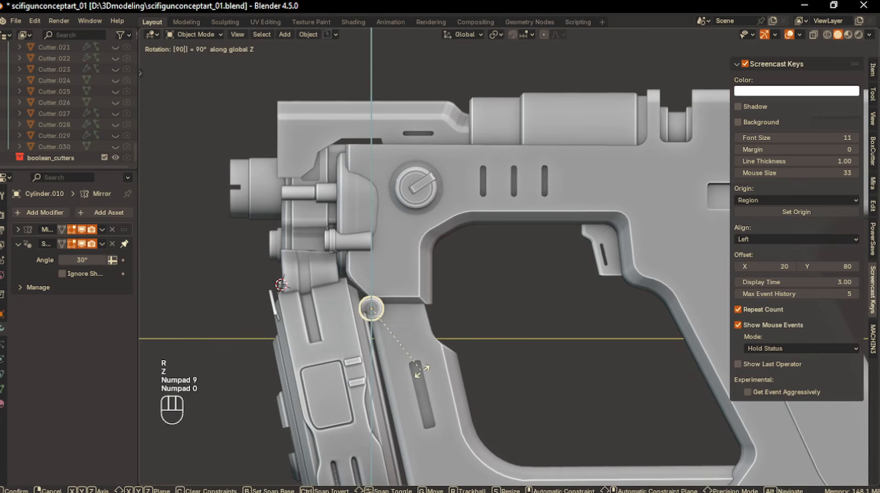
pyautogui.press('Return')
pyautogui.scroll(2, 406, 359)
pyautogui.press('g')
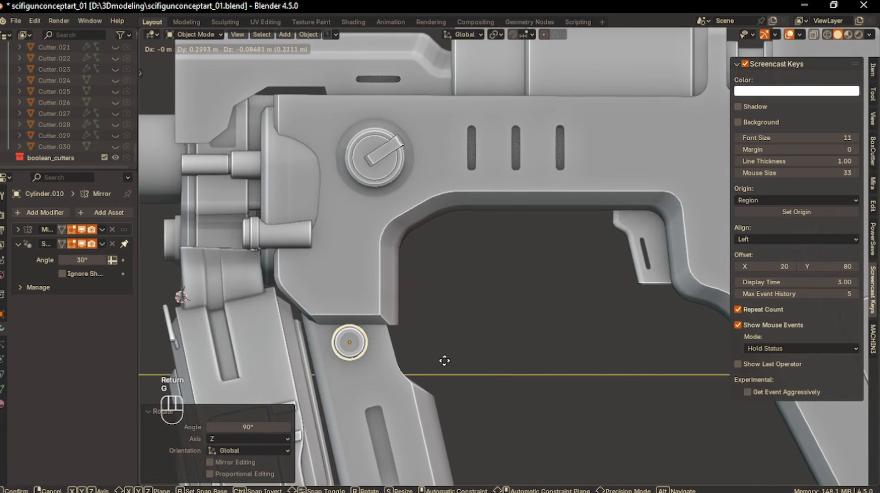
pyautogui.click(448, 366)
# - Scale the pin on the front strut to 0.499 and move it to the strut's upper front corner
pyautogui.press('s')
pyautogui.click(400, 355)
pyautogui.moveTo(400, 355); pyautogui.dragTo(430, 360, button='middle')
pyautogui.press('KP_1')
pyautogui.press('KP_3')
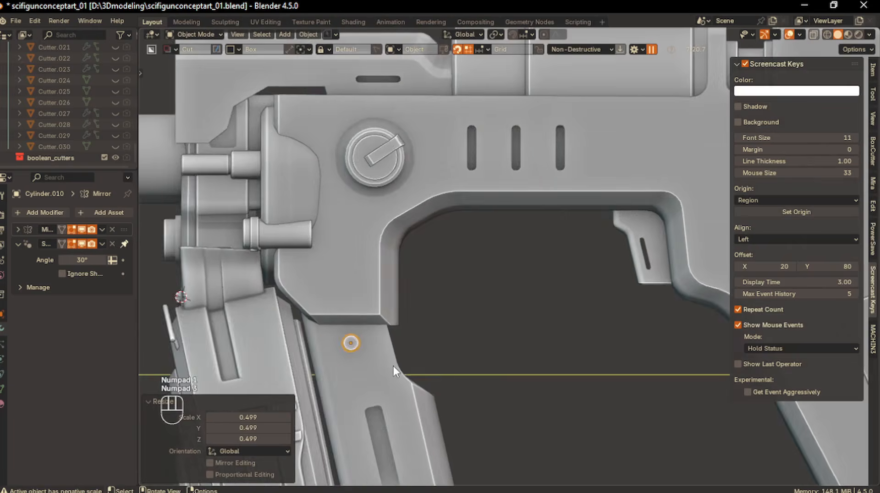
pyautogui.scroll(2, 473, 305)
pyautogui.press('g')
pyautogui.click(398, 357)
# - Duplicate the small pin and place the copy beside it at the strut's upper rear corner
pyautogui.hotkey('shift', 'd')
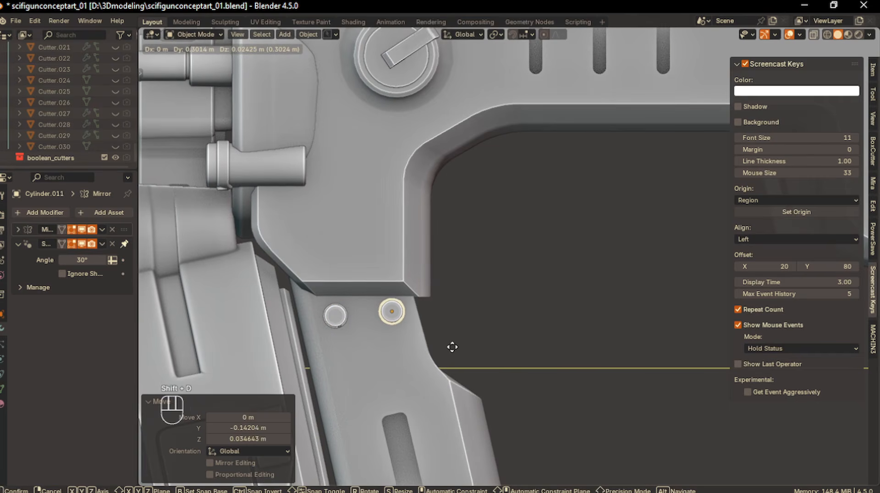
pyautogui.click(462, 340)
pyautogui.moveTo(461, 340); pyautogui.dragTo(472, 375, button='middle')
pyautogui.scroll(3, 419, 373)
pyautogui.click(360, 339)
pyautogui.keyDown('shift'); pyautogui.click(406, 318); pyautogui.keyUp('shift')
pyautogui.moveTo(408, 332); pyautogui.dragTo(502, 293, button='middle')
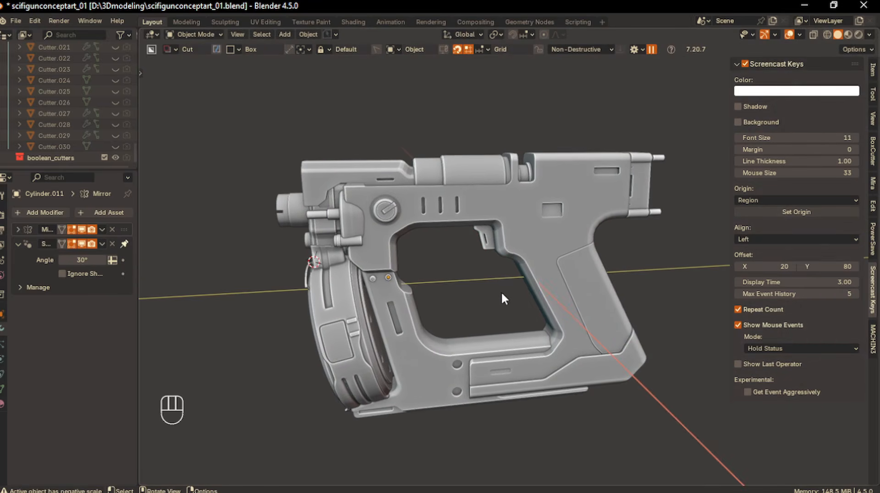
# - Cut a small slot into the side of the gun's upper body
pyautogui.moveTo(515, 255)
pyautogui.mouseDown(button='middle')
pyautogui.moveTo(519, 233)
pyautogui.moveTo(541, 258)
pyautogui.moveTo(528, 264)
pyautogui.mouseUp(button='middle')
pyautogui.scroll(2, 541, 258)
pyautogui.scroll(2, 527, 263)
pyautogui.scroll(-4, 527, 263)
pyautogui.click(524, 311)
pyautogui.press('d')
pyautogui.moveTo(529, 291)
pyautogui.mouseDown()
pyautogui.moveTo(547, 284)
pyautogui.moveTo(541, 266)
pyautogui.mouseUp()
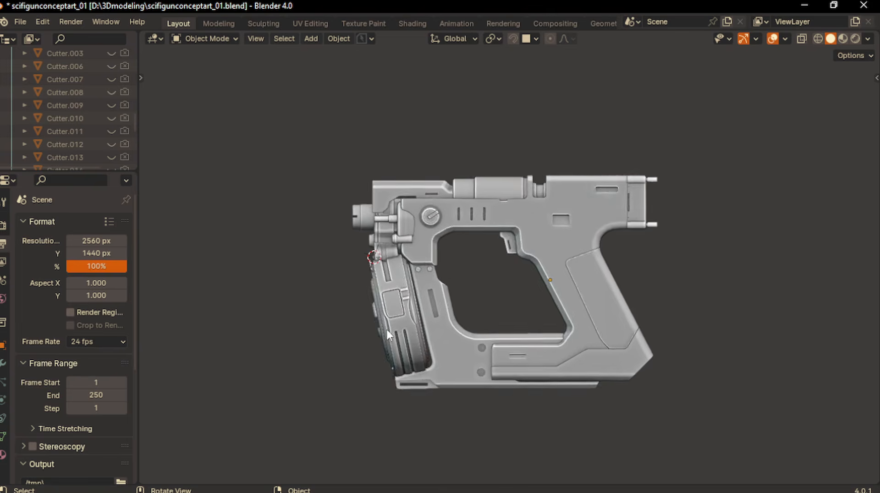
# - Open the MatricX material settings in Blender 4.0 and hide the help and update information
pyautogui.moveTo(387, 329); pyautogui.dragTo(420, 314, button='middle')
pyautogui.moveTo(481, 298); pyautogui.dragTo(480, 298, button='middle')
pyautogui.moveTo(443, 136); pyautogui.dragTo(412, 218, button='middle')
pyautogui.press('KP_1')
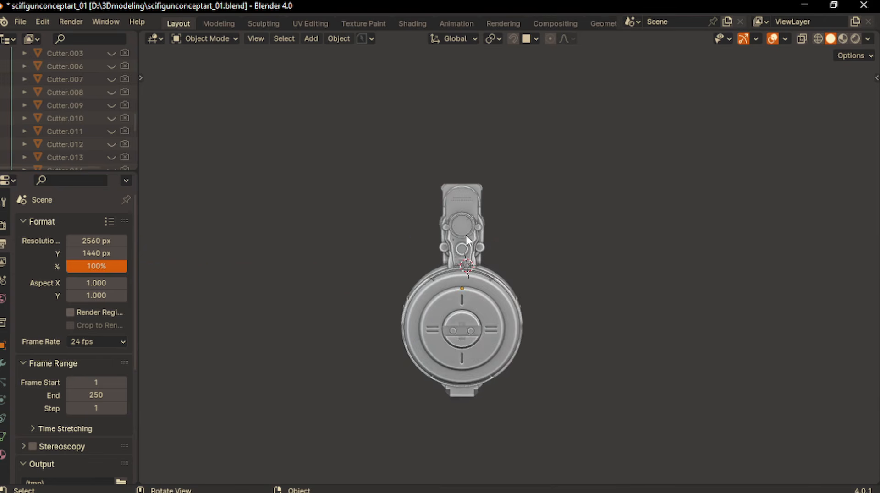
pyautogui.press('KP_3')
pyautogui.keyDown('shift'); pyautogui.moveTo(422, 247); pyautogui.dragTo(373, 229, button='middle'); pyautogui.keyUp('shift')
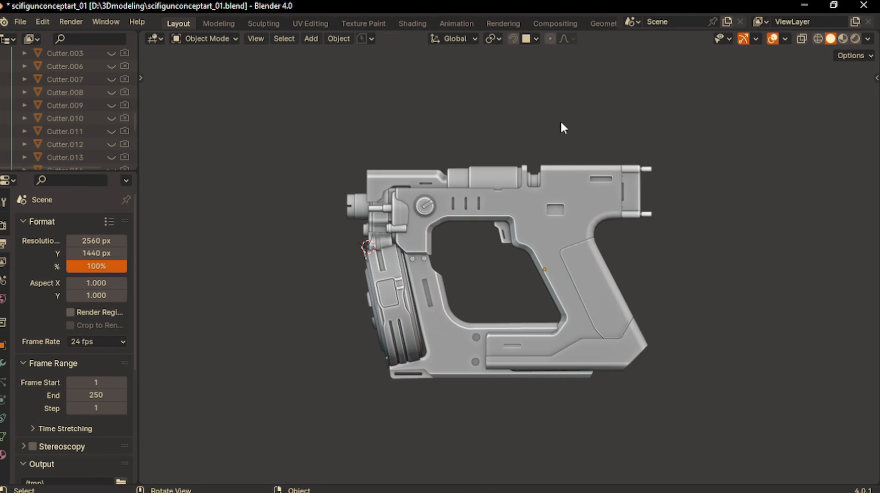
pyautogui.press('n')
pyautogui.scroll(3, 810, 113)
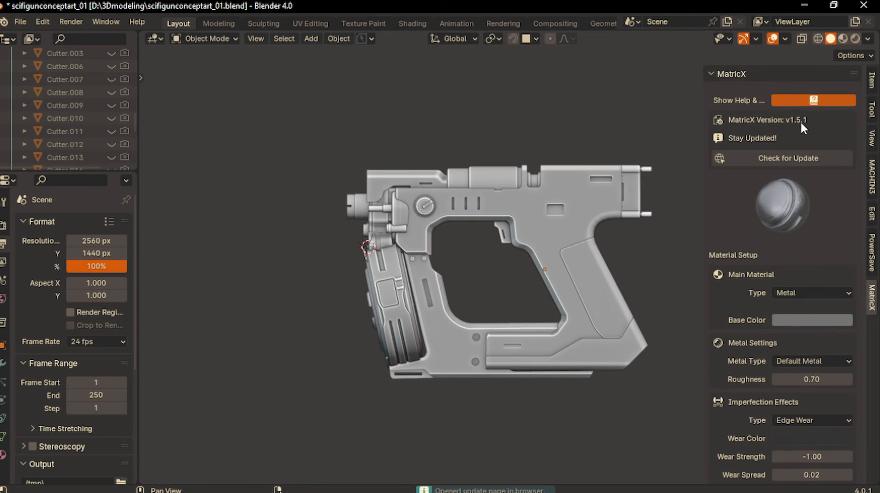
pyautogui.click(815, 99)
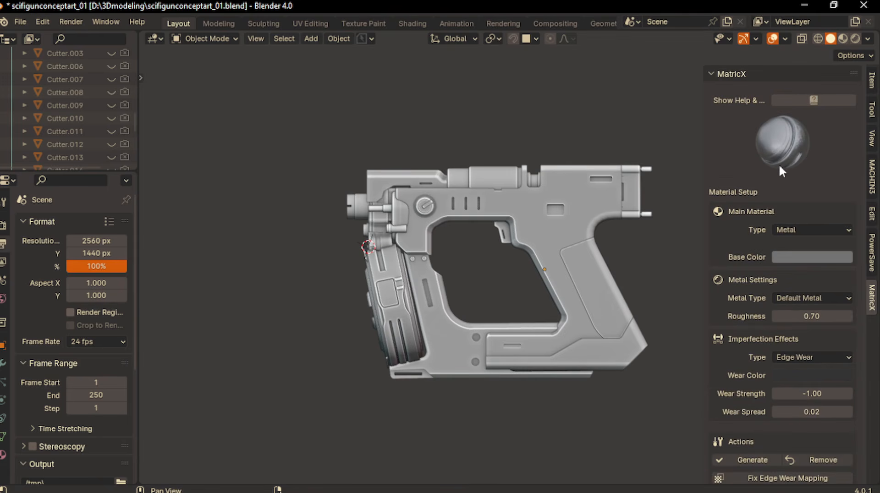
# - Set up a Metal material of type Painted Worn Metal for the main body in material preview and isolate that part
pyautogui.click(844, 38)
pyautogui.moveTo(532, 183); pyautogui.dragTo(537, 192, button='middle')
pyautogui.click(508, 216)
pyautogui.click(785, 232)
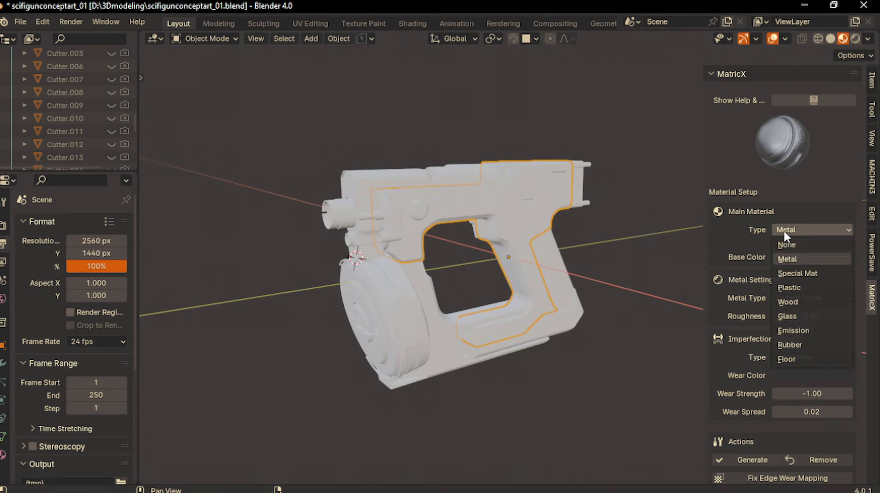
pyautogui.click(796, 260)
pyautogui.click(784, 298)
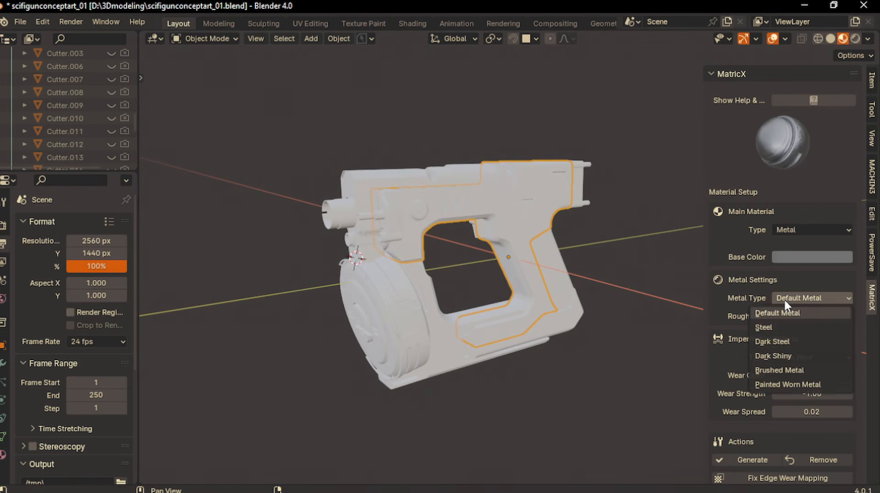
pyautogui.click(775, 384)
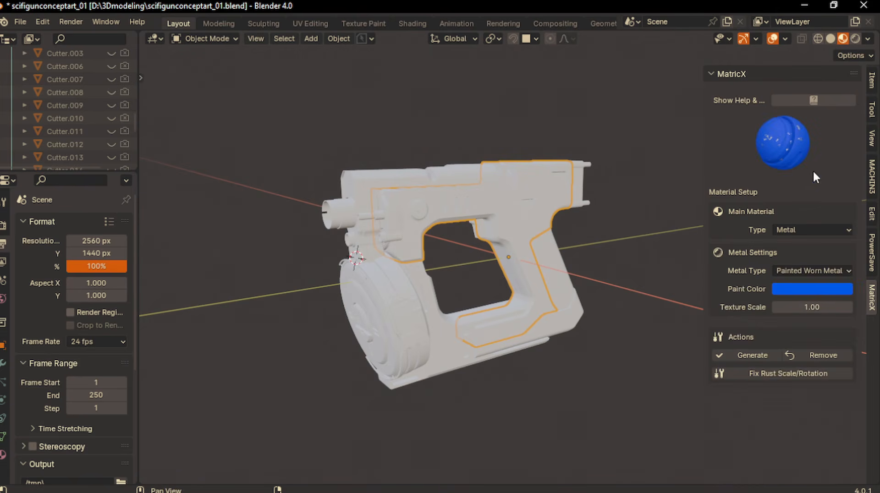
pyautogui.moveTo(502, 209)
pyautogui.mouseDown(button='middle')
pyautogui.moveTo(534, 214)
pyautogui.moveTo(501, 209)
pyautogui.mouseUp(button='middle')
pyautogui.press('KP_Divide')
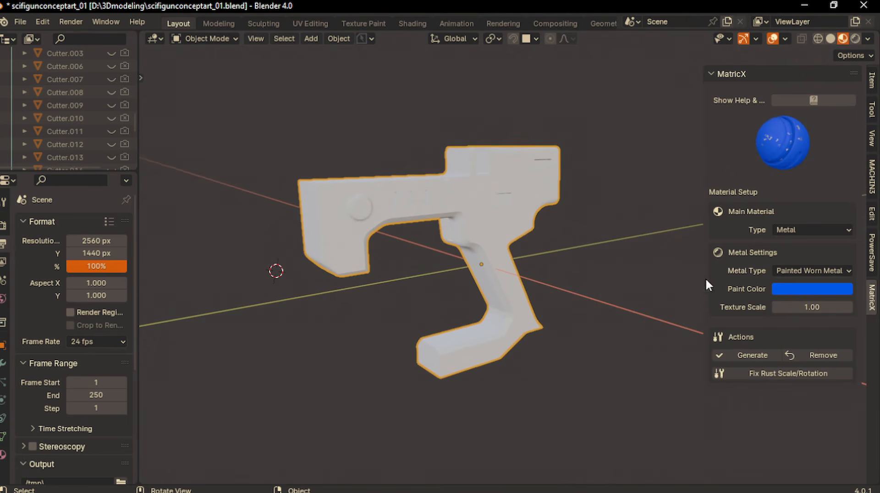
# - Generate the blue Painted Worn Metal material on the main body and set its texture scale to 0.31
pyautogui.click(756, 351)
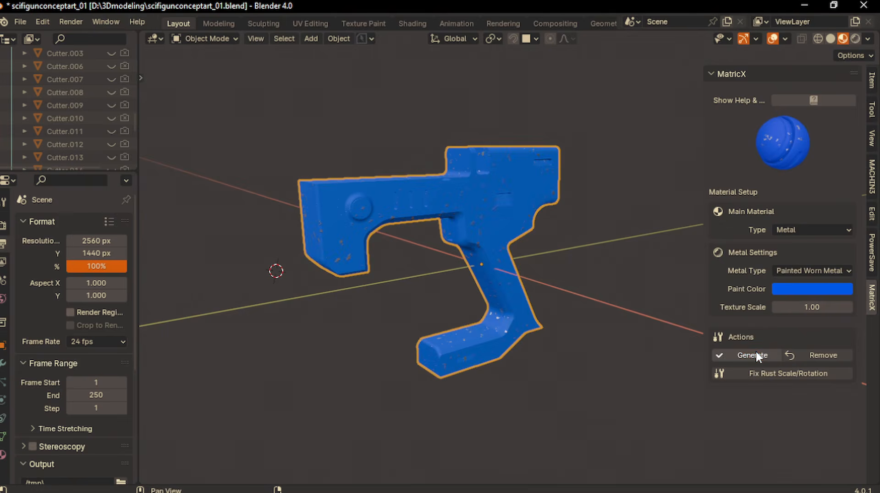
pyautogui.scroll(4, 472, 244)
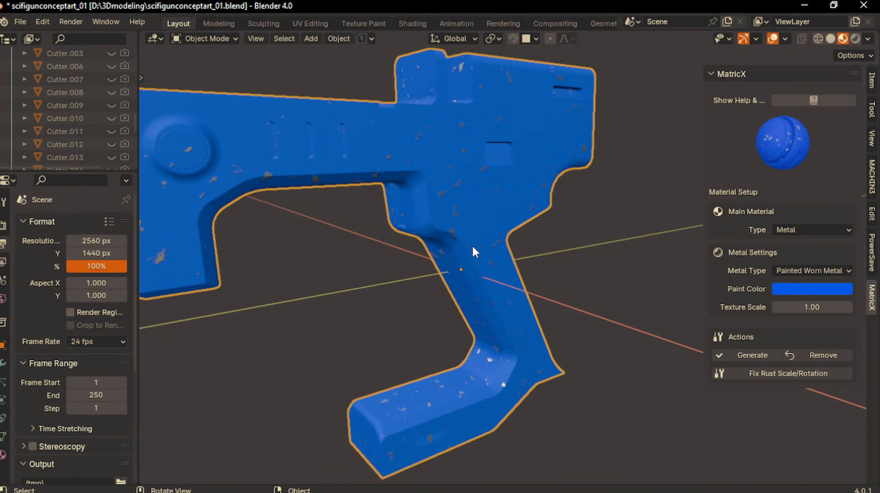
pyautogui.moveTo(471, 244); pyautogui.dragTo(461, 87, button='middle')
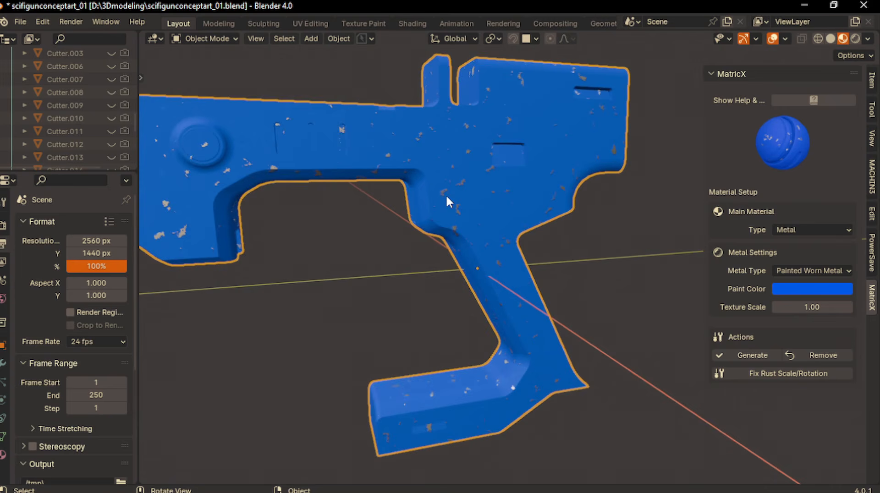
pyautogui.scroll(-2, 446, 197)
pyautogui.moveTo(447, 197); pyautogui.dragTo(476, 200, button='middle')
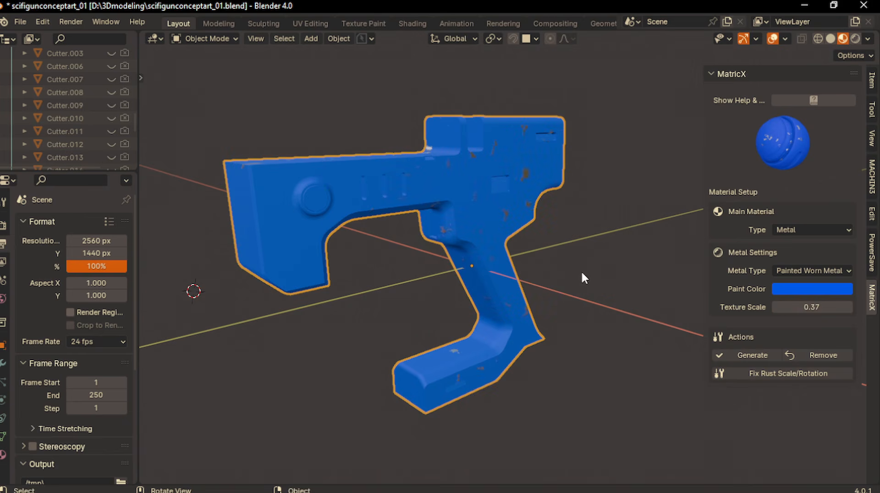
pyautogui.click(775, 311)
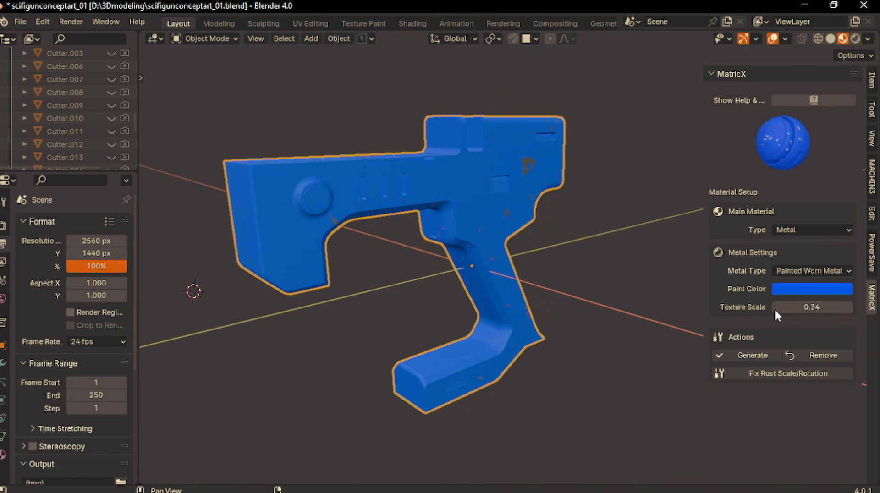
pyautogui.click(774, 308)
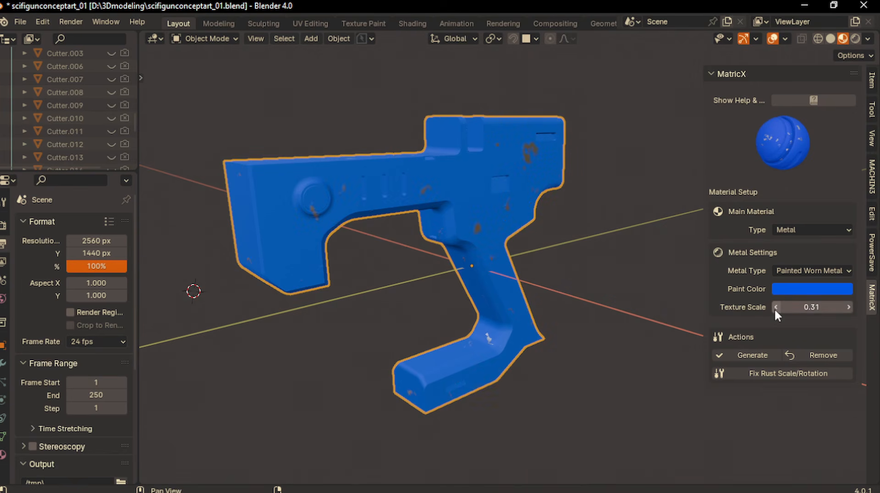
pyautogui.moveTo(430, 275)
pyautogui.mouseDown(button='middle')
pyautogui.moveTo(408, 269)
pyautogui.moveTo(424, 272)
pyautogui.mouseUp(button='middle')
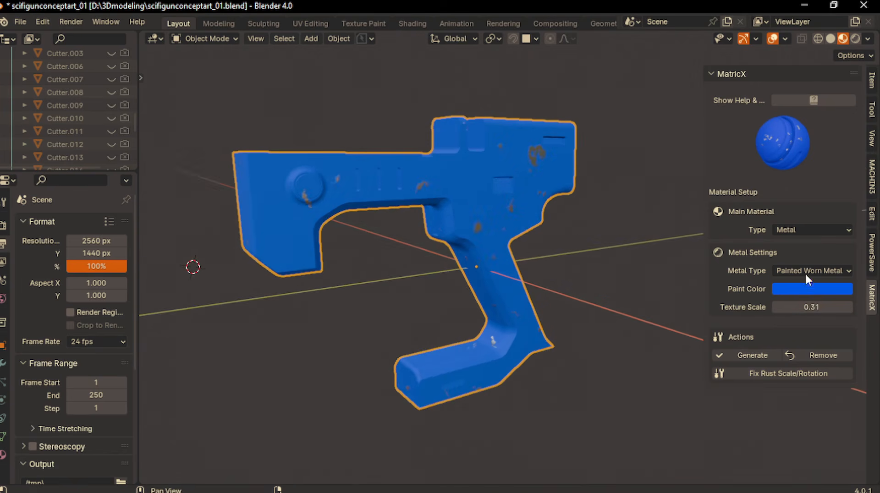
# - Try an orange paint color on the main body's worn metal by regenerating the material, and undo it
pyautogui.click(802, 287)
pyautogui.moveTo(757, 184); pyautogui.dragTo(751, 182)
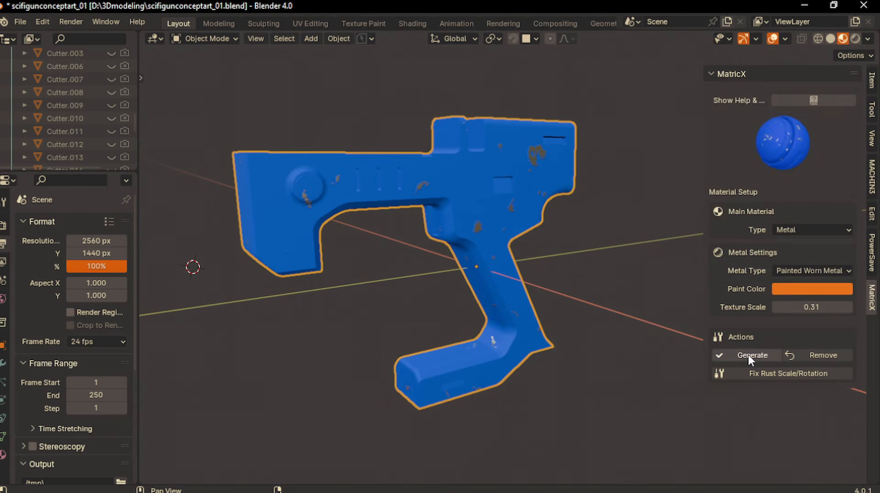
pyautogui.click(748, 354)
pyautogui.moveTo(388, 303); pyautogui.dragTo(404, 304, button='middle')
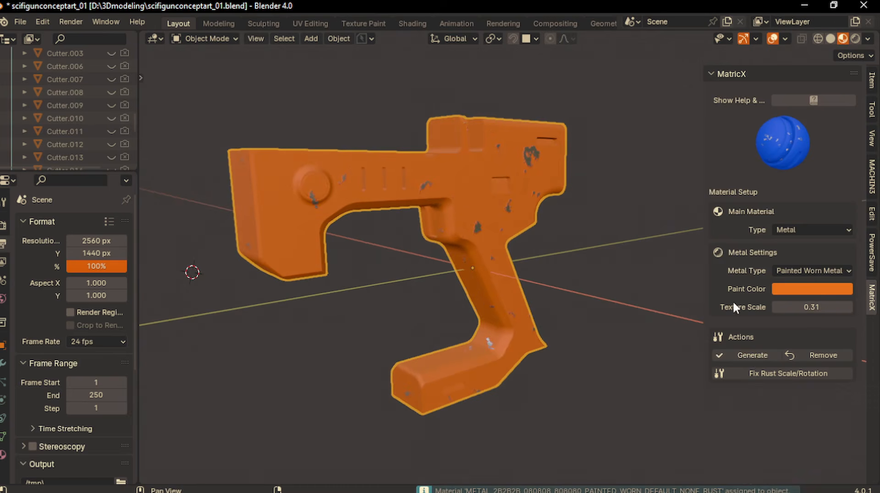
pyautogui.click(784, 288)
pyautogui.hotkey('ctrl', 'z')
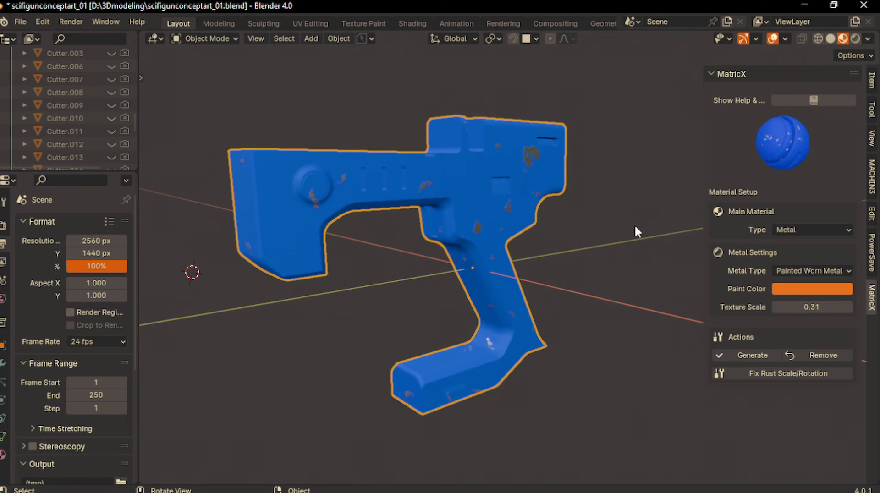
# - Set the paint color to a blue with hue 0.628, saturation 0.996 and value 0.568
pyautogui.scroll(-2, 484, 281)
pyautogui.scroll(1, 484, 281)
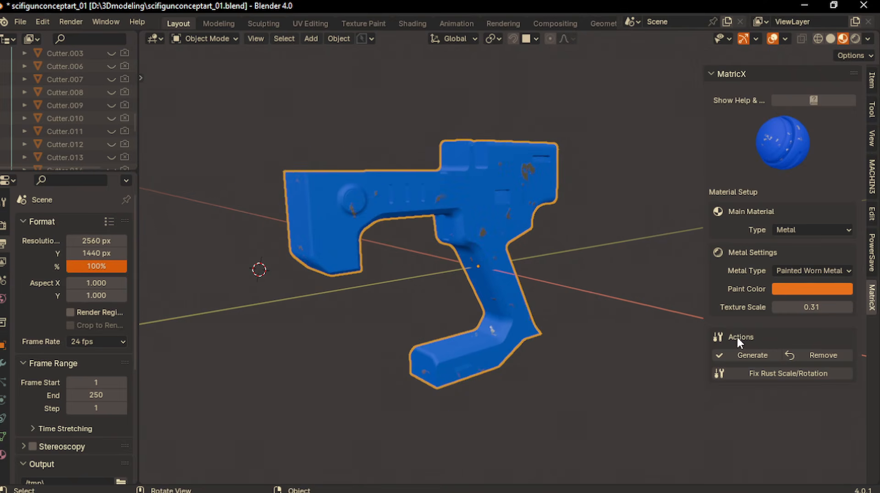
pyautogui.click(785, 290)
pyautogui.click(844, 111)
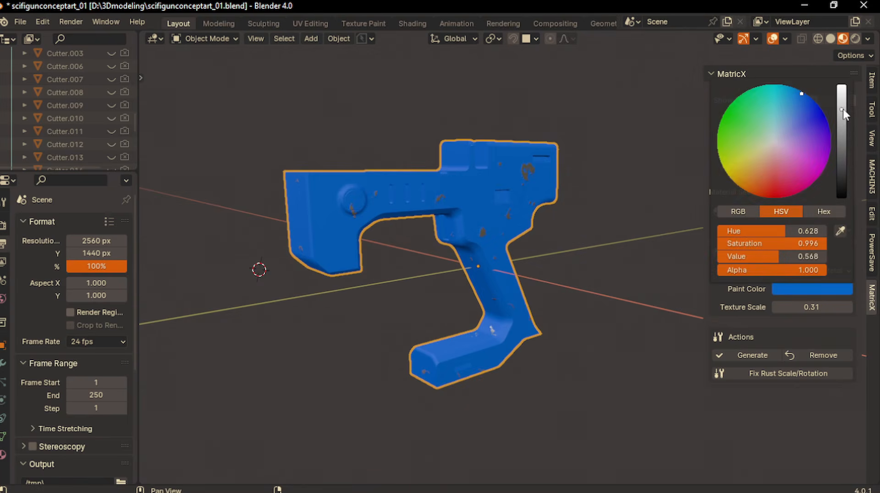
# - Add a 3 m cube in front of the gun and move it about 2.8 m along negative Y
pyautogui.hotkey('shift', 'a')
pyautogui.moveTo(463, 250)
pyautogui.click(570, 264)
pyautogui.scroll(-2, 570, 264)
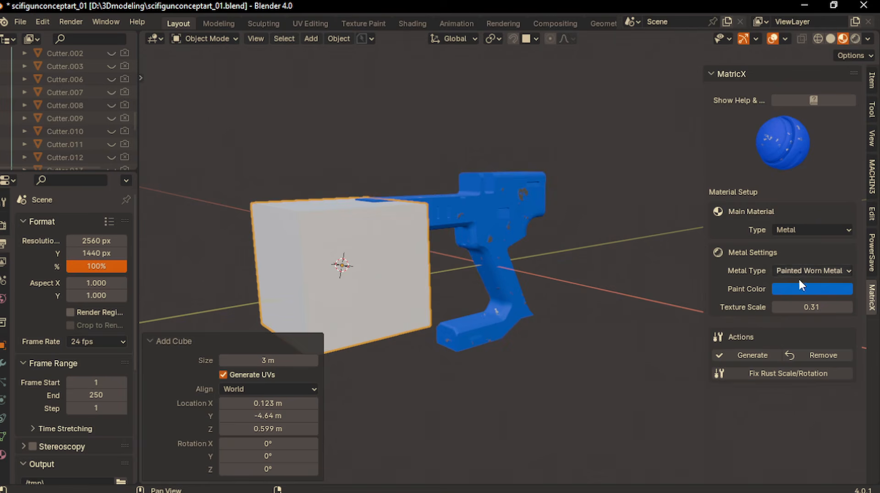
pyautogui.scroll(-2, 413, 275)
pyautogui.press('g')
pyautogui.press('y')
pyautogui.click(358, 301)
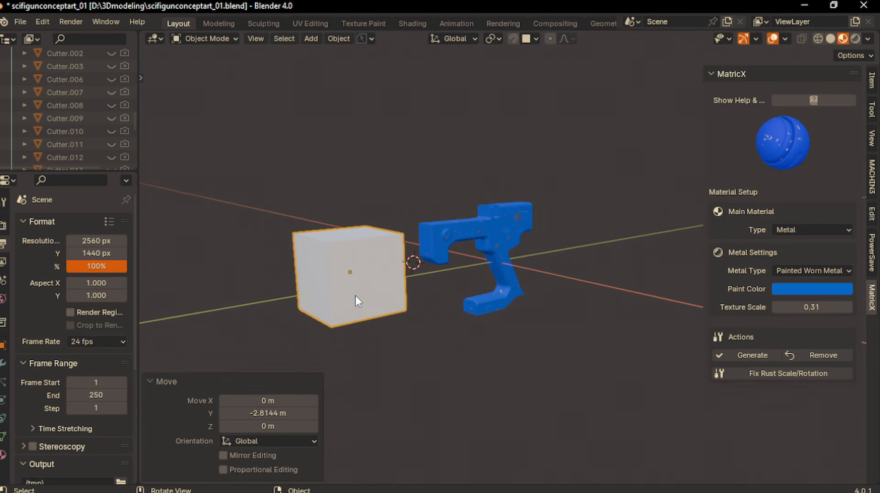
# - Set up a Default Metal material for the cube with the Dirt imperfection and a near-black dirt color
pyautogui.click(794, 269)
pyautogui.click(784, 285)
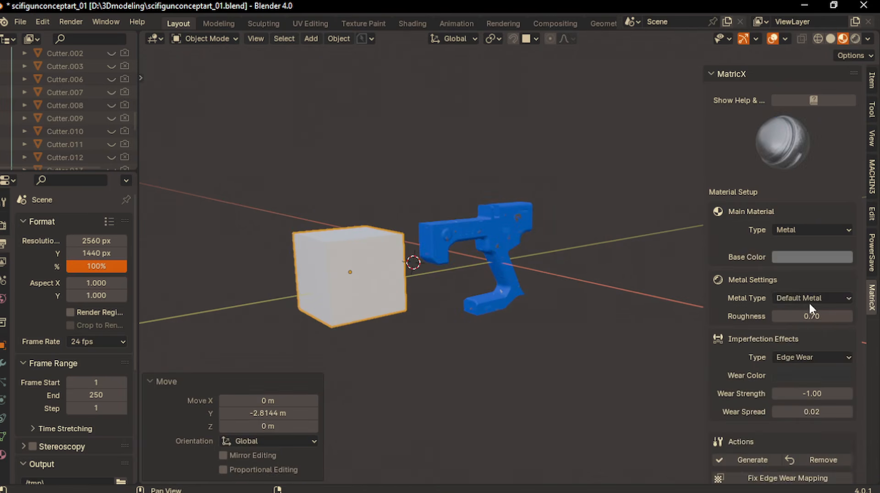
pyautogui.scroll(-1, 812, 338)
pyautogui.click(812, 347)
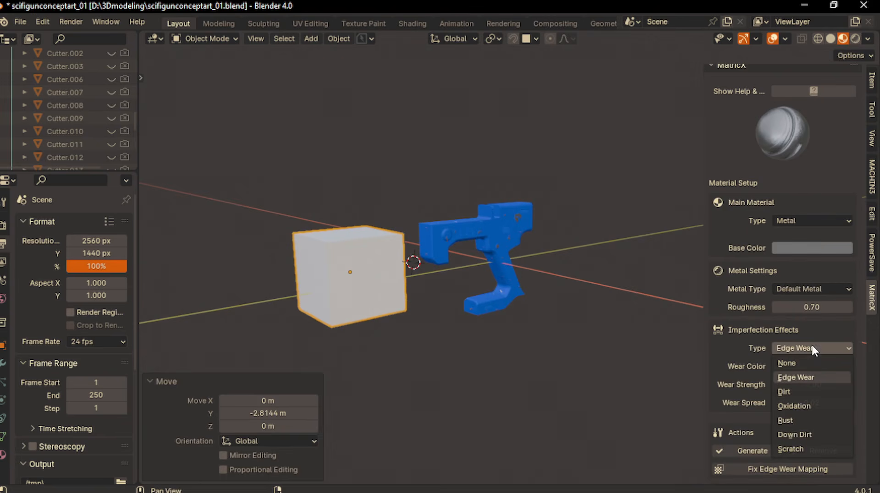
pyautogui.click(797, 390)
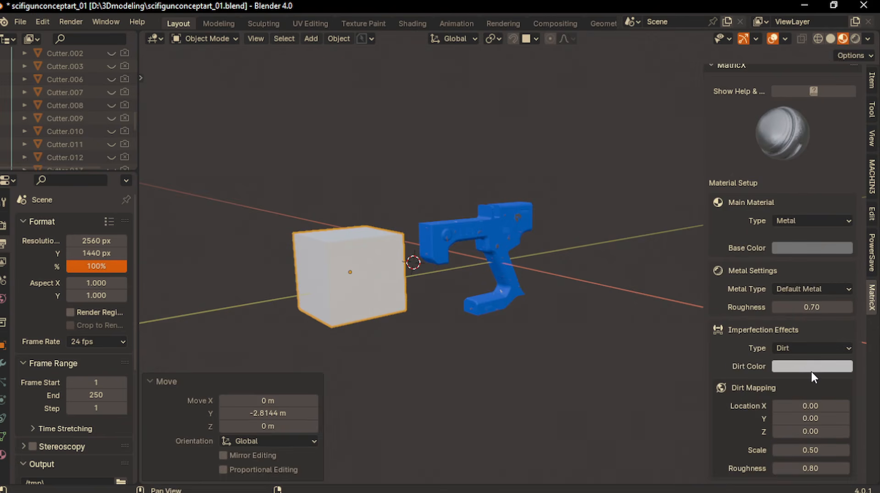
pyautogui.click(810, 370)
pyautogui.click(837, 290)
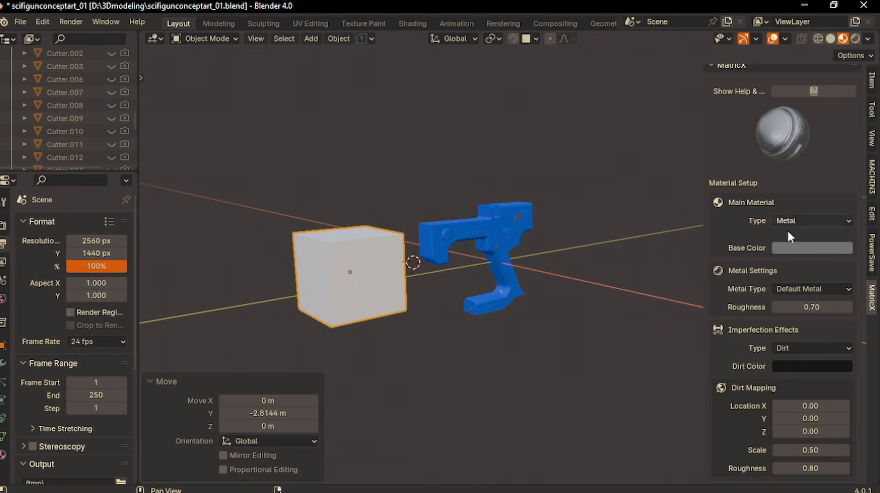
# - Sample the gun body's blue as the base color and generate the dirty metal material on the cube
pyautogui.click(787, 248)
pyautogui.click(827, 221)
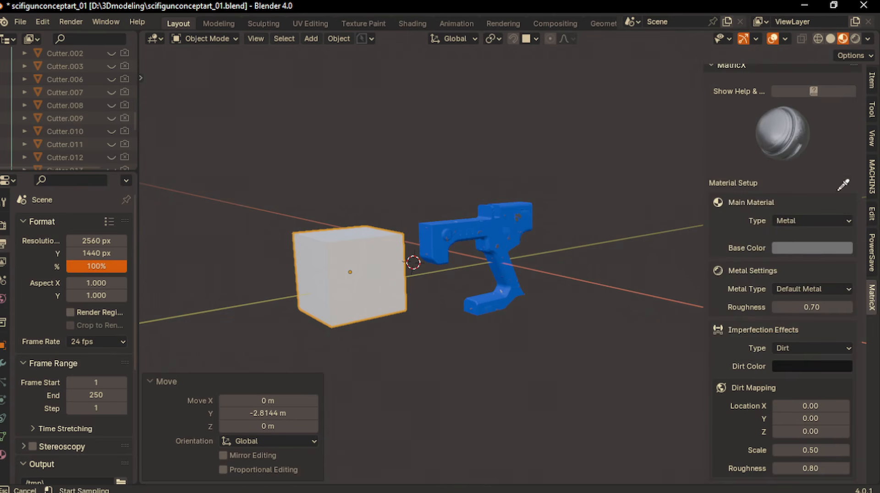
pyautogui.click(431, 232)
pyautogui.click(840, 243)
pyautogui.scroll(-3, 751, 444)
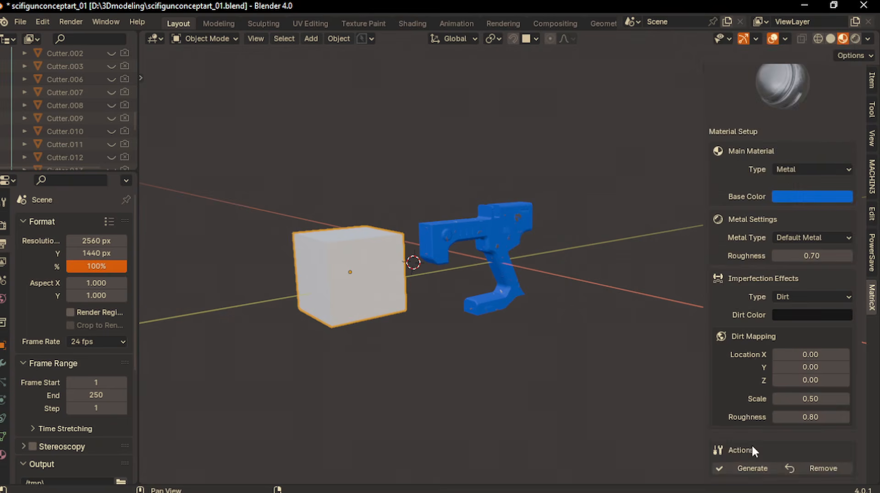
pyautogui.click(749, 469)
pyautogui.moveTo(354, 349); pyautogui.dragTo(420, 216, button='middle')
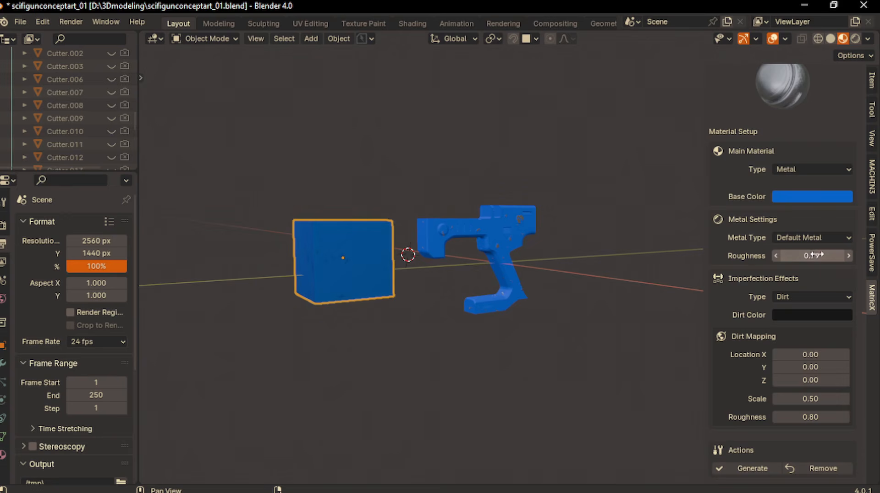
# - Refine the cube's dirty metal with a brighter blue base color, roughness 0.79 and dirt scale 0.35
pyautogui.click(802, 196)
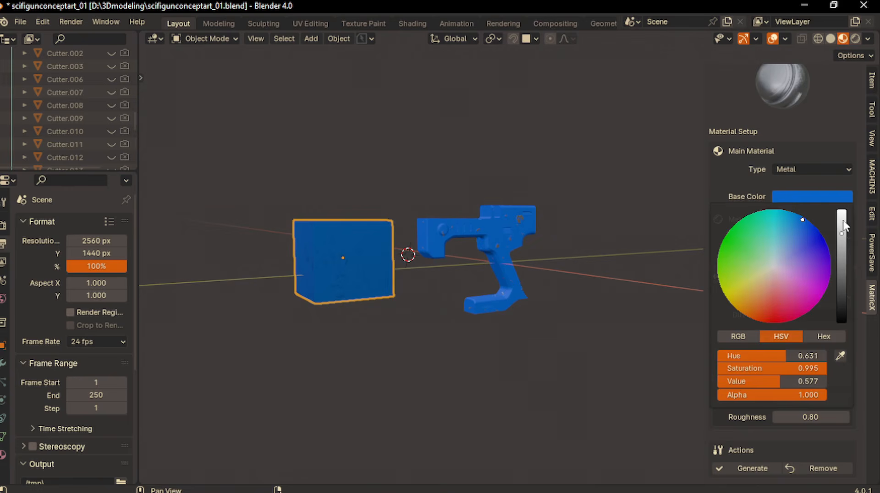
pyautogui.click(750, 469)
pyautogui.moveTo(381, 266); pyautogui.dragTo(342, 285, button='middle')
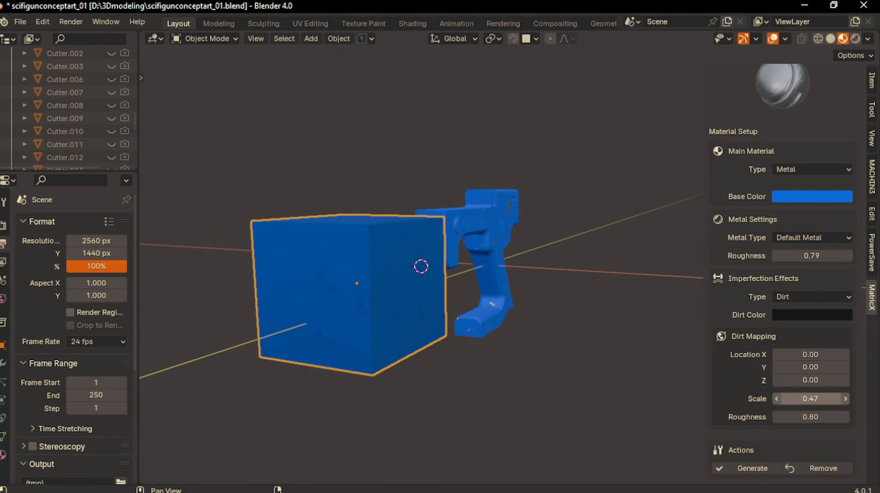
pyautogui.moveTo(592, 363); pyautogui.dragTo(328, 284, button='middle')
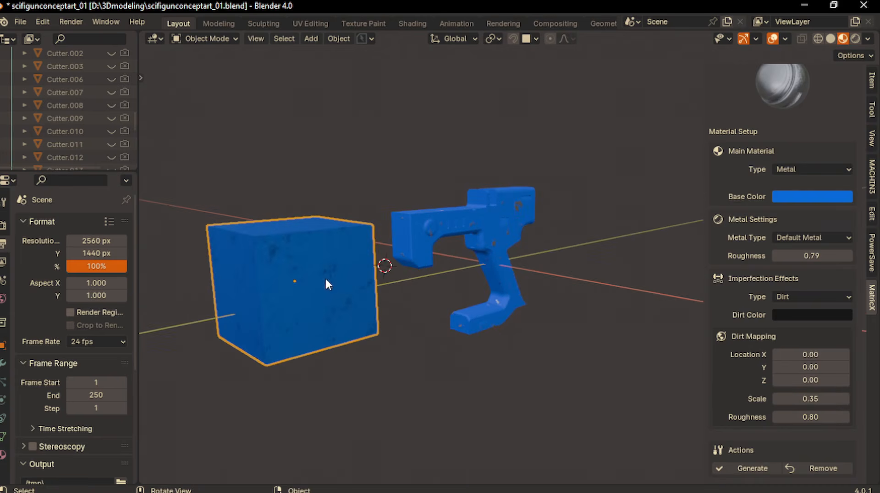
# - Show the scene in material preview in the Shading workspace and move the cube clear of the gun along negative Y
pyautogui.click(412, 23)
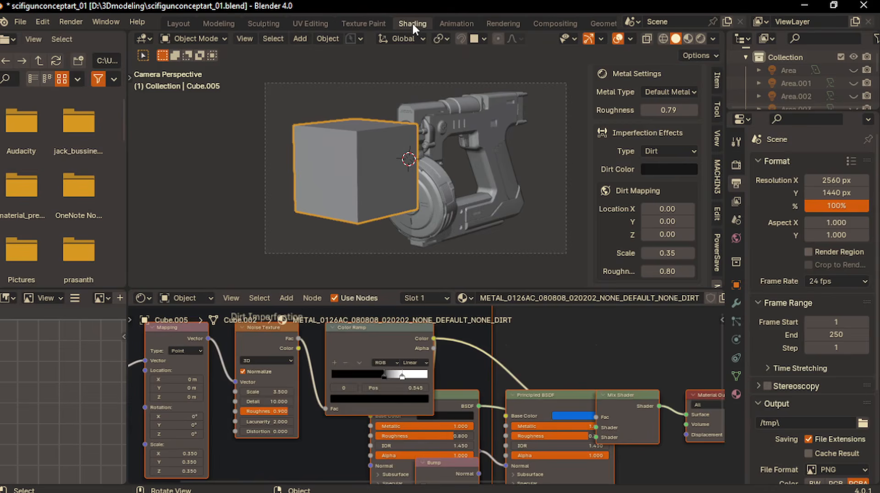
pyautogui.click(688, 40)
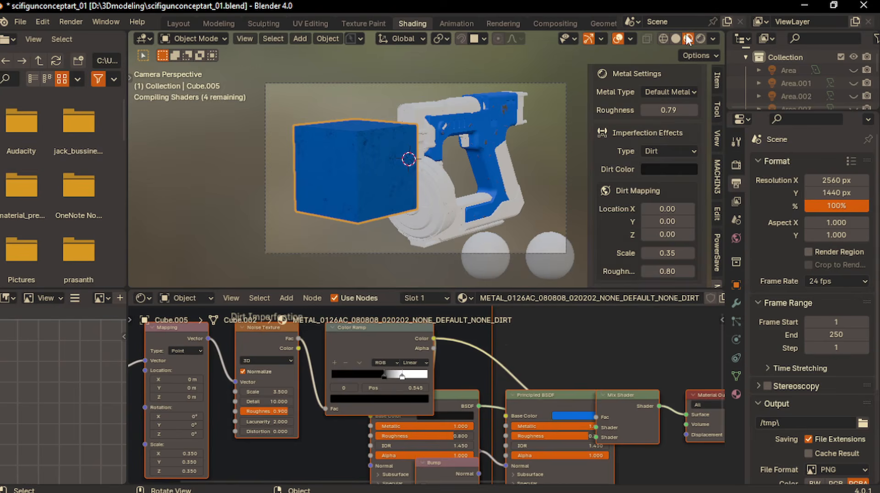
pyautogui.press('n')
pyautogui.press('g')
pyautogui.press('y')
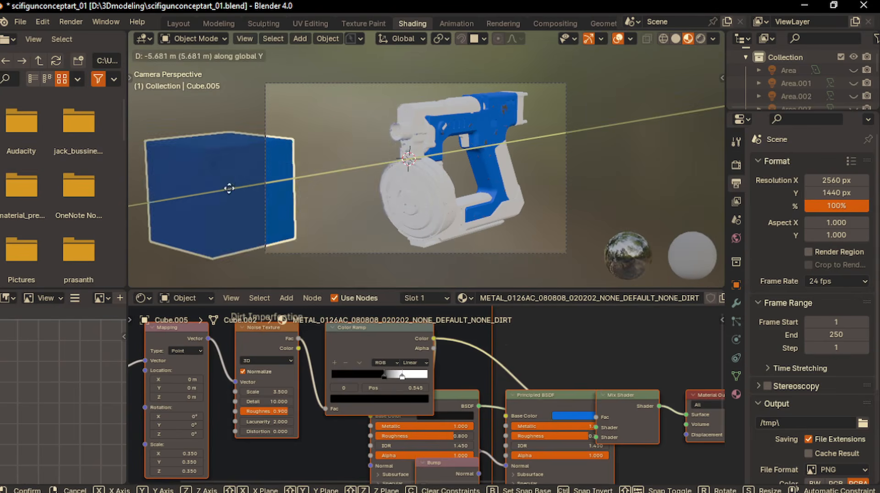
pyautogui.click(189, 196)
pyautogui.scroll(-2, 283, 195)
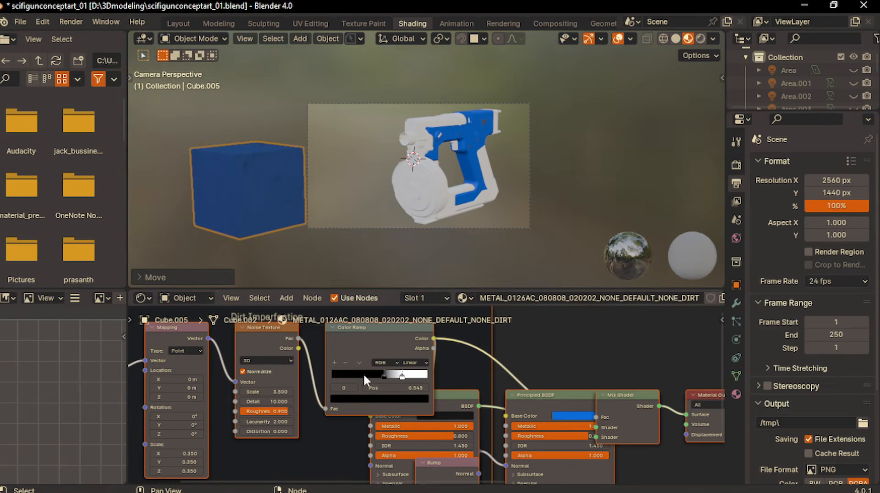
# - Copy the shader nodes of the cube's dirt material and paste them into the gun body's painted metal material
pyautogui.scroll(-6, 363, 373)
pyautogui.moveTo(187, 332); pyautogui.dragTo(455, 444)
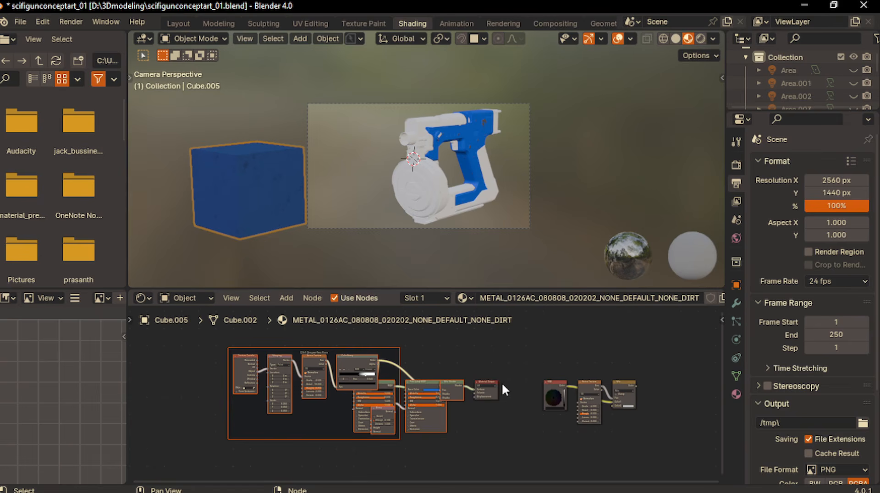
pyautogui.rightClick(302, 357)
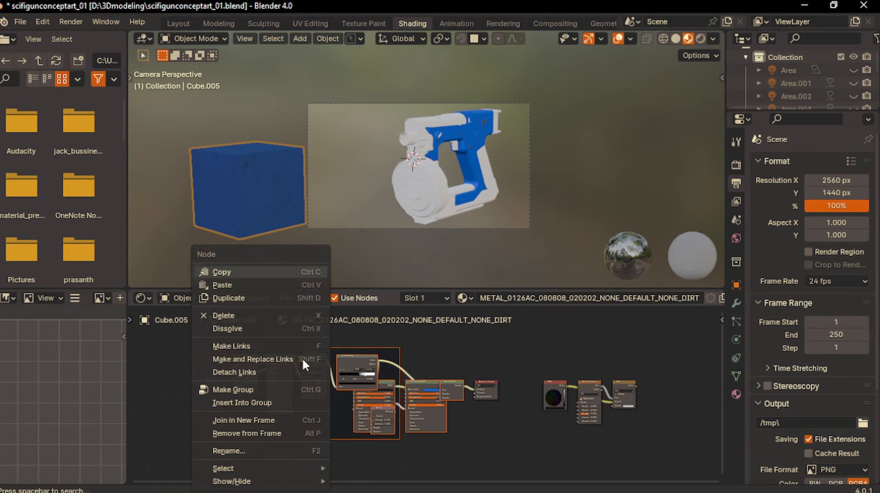
pyautogui.click(247, 274)
pyautogui.click(476, 156)
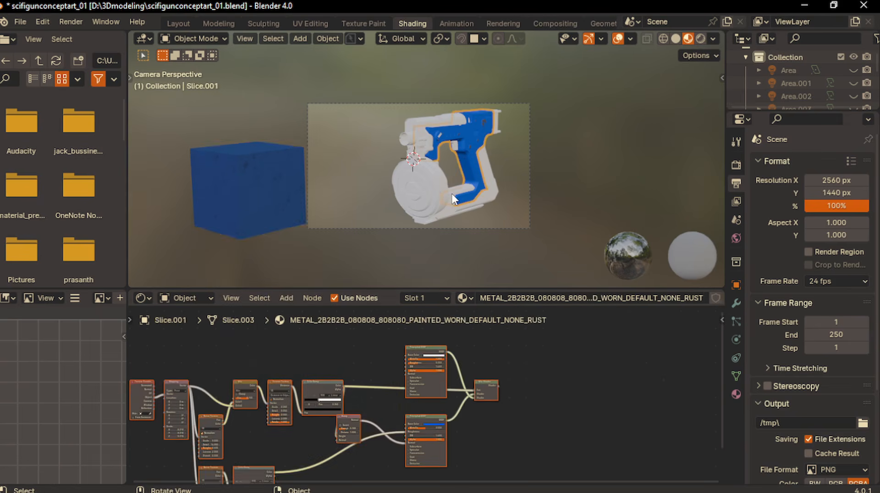
pyautogui.moveTo(374, 356); pyautogui.dragTo(379, 301, button='middle')
pyautogui.scroll(-3, 375, 356)
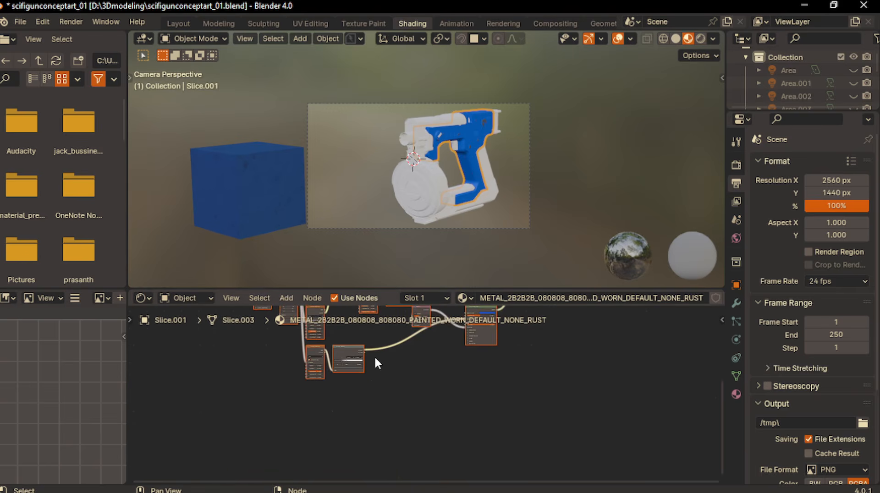
pyautogui.hotkey('ctrl', 'v')
# - Arrange the pasted dirt nodes below the body's original shader nodes, leaving room before the material output
pyautogui.moveTo(354, 413); pyautogui.dragTo(524, 352)
pyautogui.click(481, 404)
pyautogui.scroll(3, 480, 403)
pyautogui.moveTo(525, 352); pyautogui.dragTo(501, 359, button='middle')
pyautogui.moveTo(445, 358); pyautogui.dragTo(473, 449)
pyautogui.moveTo(473, 446); pyautogui.dragTo(456, 419, button='middle')
pyautogui.moveTo(429, 324); pyautogui.dragTo(570, 388)
pyautogui.moveTo(559, 440); pyautogui.dragTo(499, 425, button='middle')
# - Duplicate a Mix Shader into the link before the material output and connect the dirt shader mix to its second shader input
pyautogui.scroll(5, 570, 388)
pyautogui.moveTo(398, 420); pyautogui.dragTo(412, 407)
pyautogui.moveTo(432, 399); pyautogui.dragTo(421, 402, button='middle')
pyautogui.hotkey('shift', 'd')
pyautogui.click(505, 337)
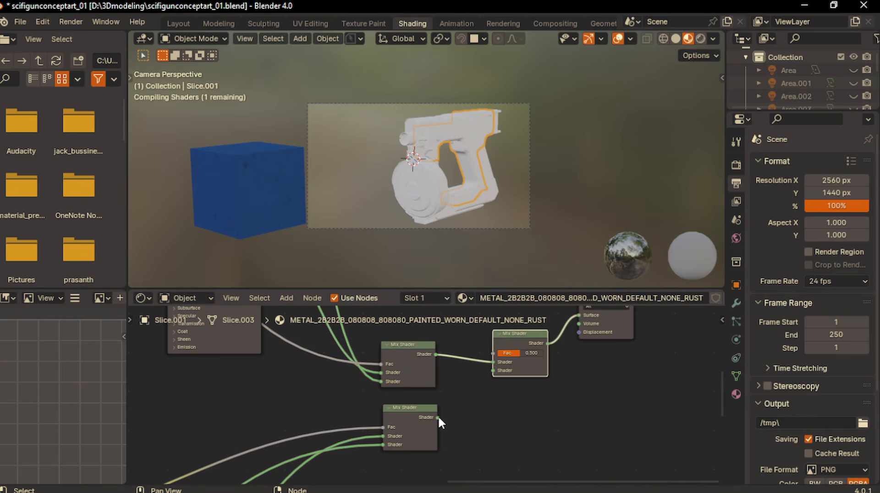
pyautogui.moveTo(438, 418); pyautogui.dragTo(493, 370)
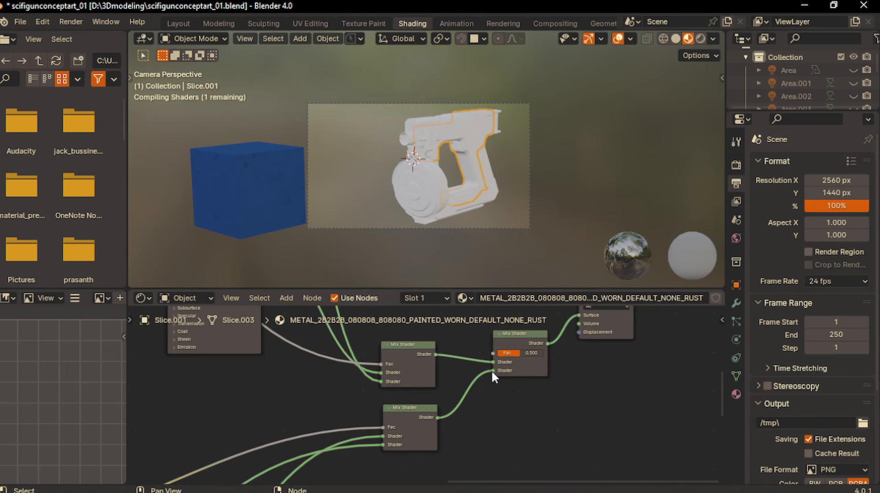
pyautogui.press('KP_0')
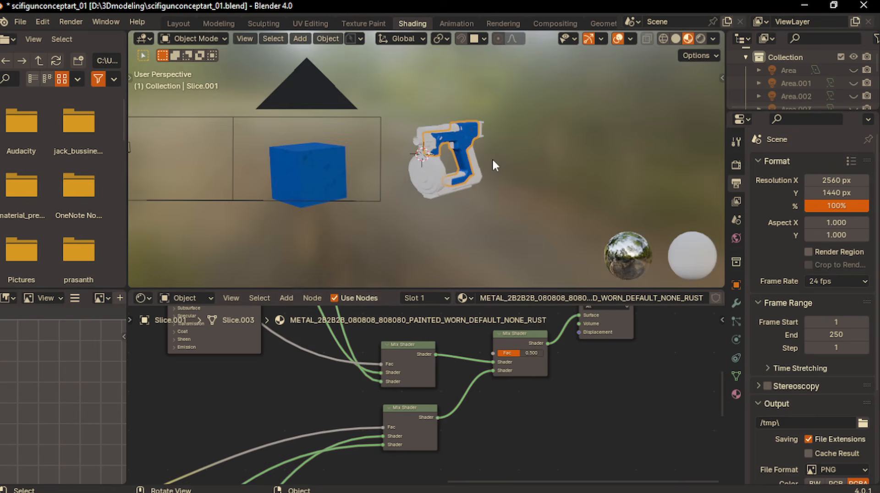
# - Isolate the gun body and adjust the factor of the Mix Shader before the material output, trying 0.750 and a lower value
pyautogui.press('KP_Divide')
pyautogui.scroll(3, 492, 158)
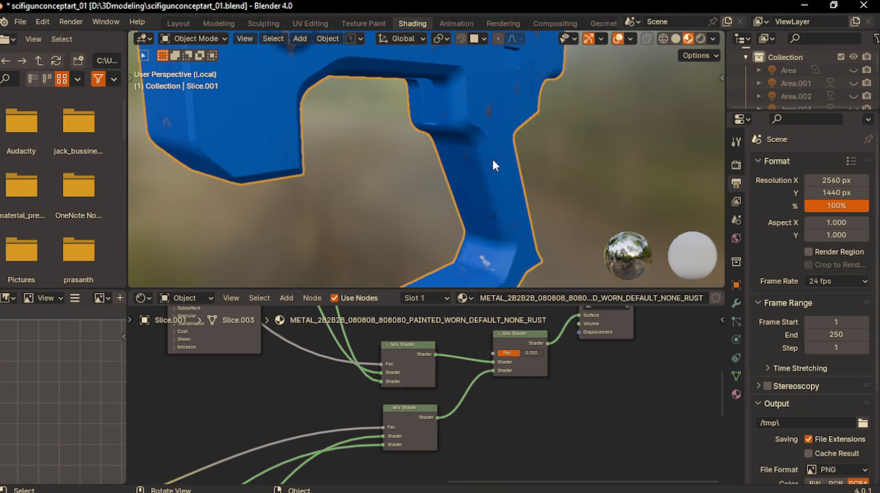
pyautogui.scroll(3, 491, 158)
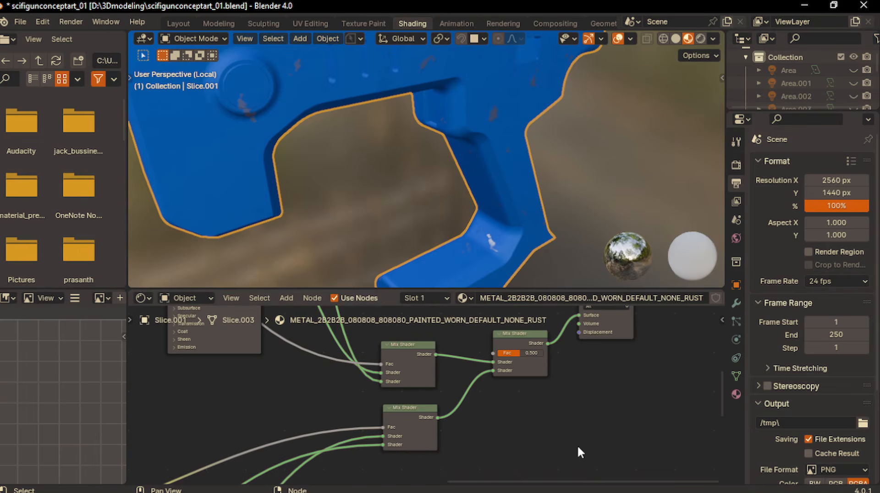
pyautogui.scroll(4, 579, 448)
pyautogui.scroll(-3, 577, 445)
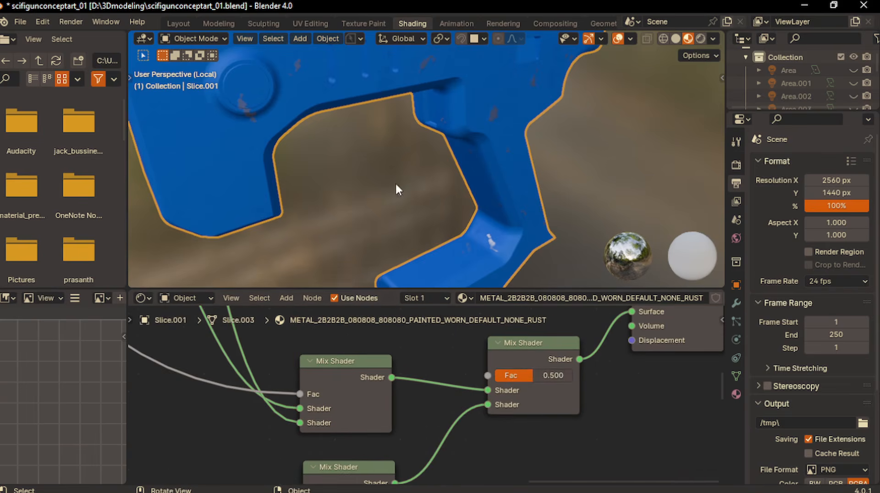
pyautogui.moveTo(545, 375); pyautogui.dragTo(552, 375)
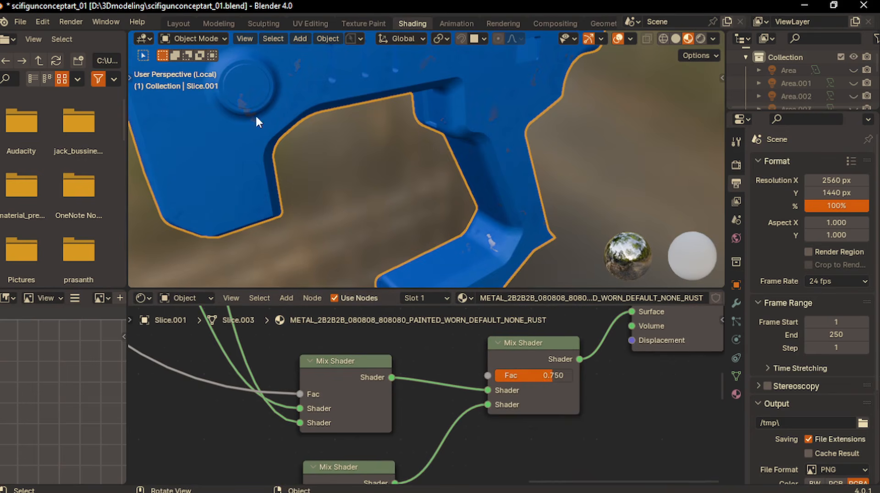
pyautogui.scroll(-4, 381, 73)
pyautogui.scroll(4, 381, 74)
pyautogui.moveTo(381, 73); pyautogui.dragTo(473, 119, button='middle')
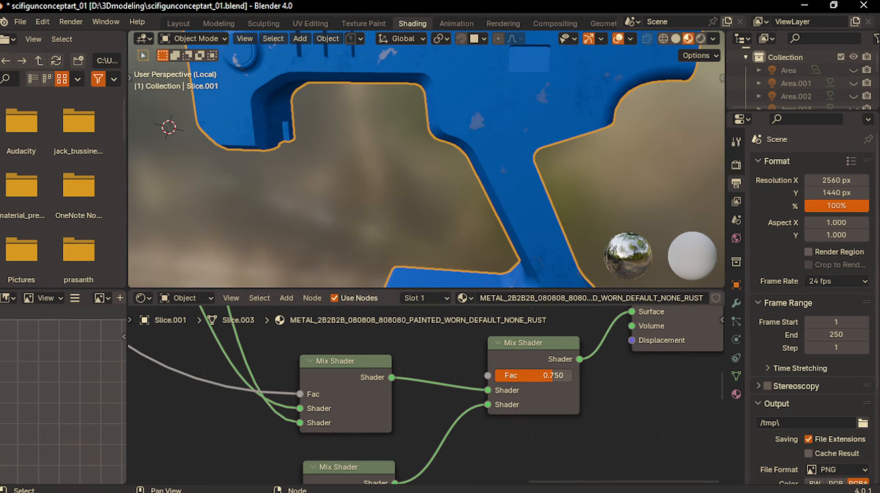
pyautogui.moveTo(547, 376); pyautogui.dragTo(536, 375)
pyautogui.moveTo(428, 229); pyautogui.dragTo(485, 150, button='middle')
# - Set the Dirt Imperfection color ramp's white stop to position 0.681 and its black stop to 0.486
pyautogui.moveTo(447, 417); pyautogui.dragTo(679, 316, button='middle')
pyautogui.scroll(-5, 447, 417)
pyautogui.moveTo(447, 417); pyautogui.dragTo(592, 440, button='middle')
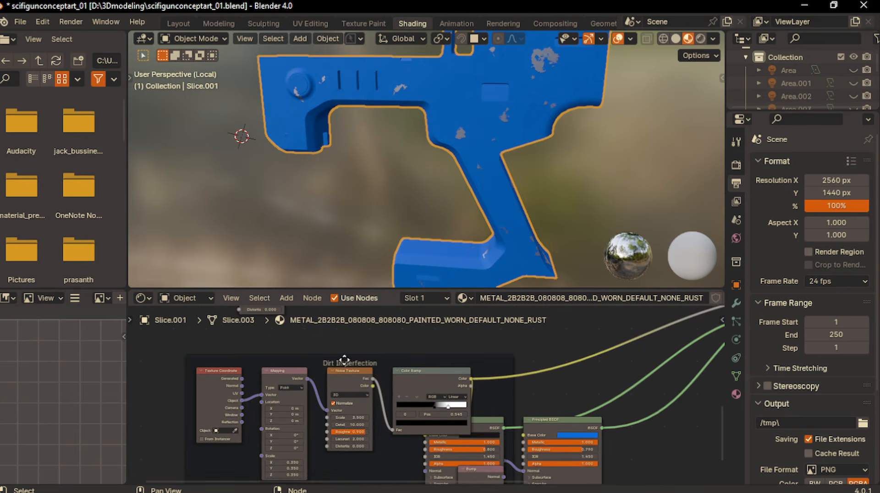
pyautogui.scroll(5, 350, 406)
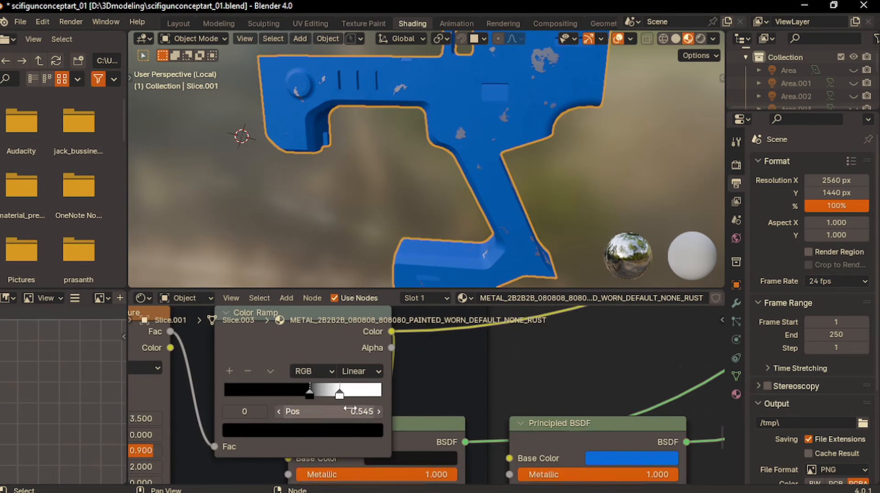
pyautogui.moveTo(309, 391); pyautogui.dragTo(333, 393)
pyautogui.moveTo(520, 78); pyautogui.dragTo(467, 85, button='middle')
pyautogui.moveTo(330, 394)
pyautogui.mouseDown()
pyautogui.moveTo(301, 394)
pyautogui.moveTo(331, 394)
pyautogui.mouseUp()
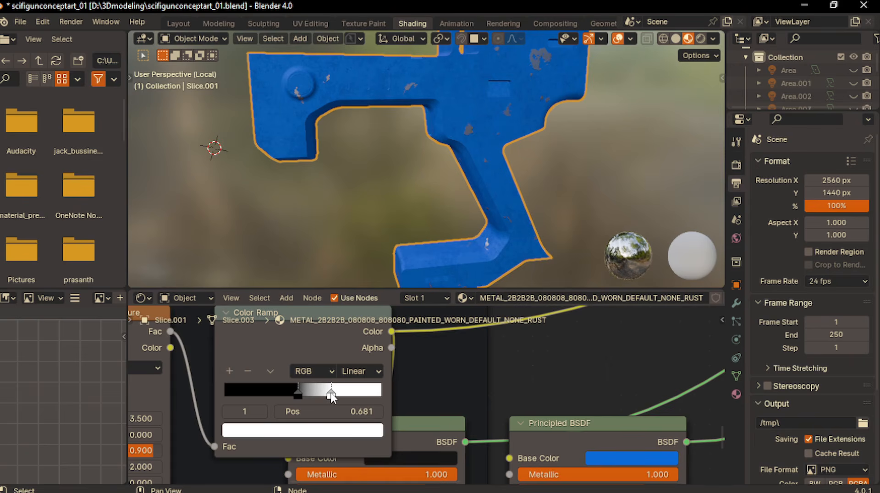
pyautogui.moveTo(296, 387); pyautogui.dragTo(299, 389)
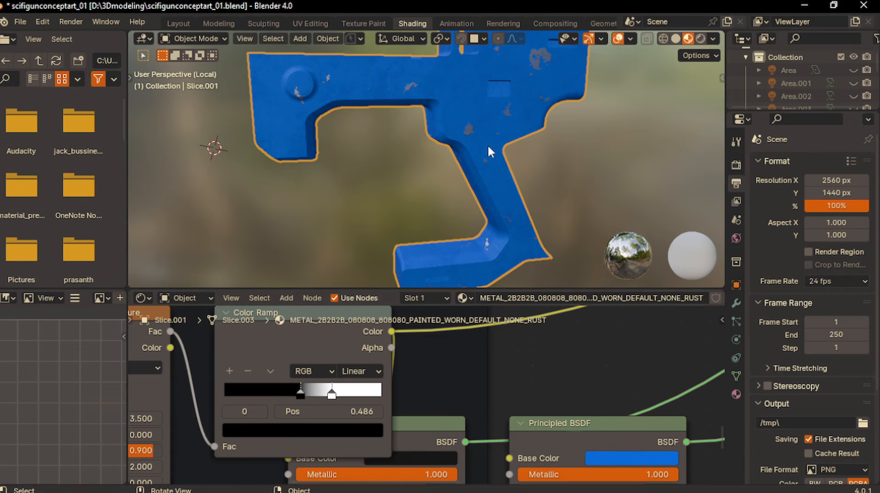
pyautogui.moveTo(487, 144); pyautogui.dragTo(503, 54, button='middle')
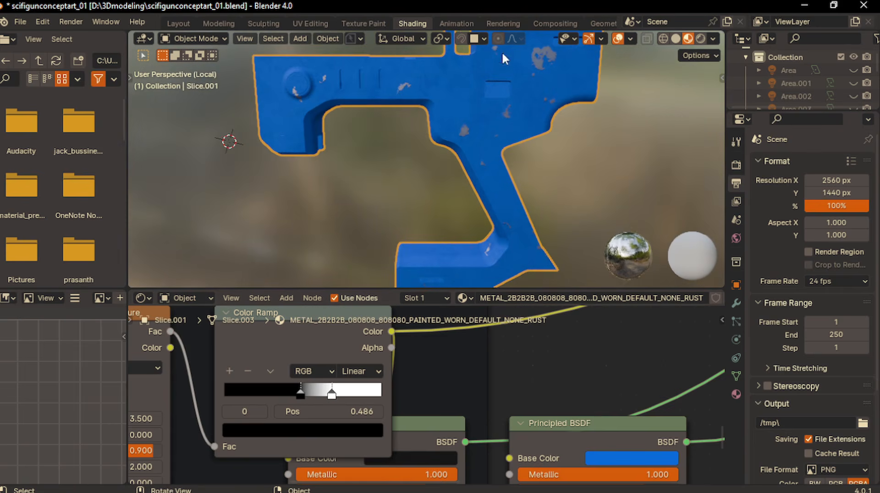
# - Show the full gun in the Layout workspace and generate a MatricX Rubber material of type Normal for the grip insert
pyautogui.click(178, 23)
pyautogui.press('KP_Divide')
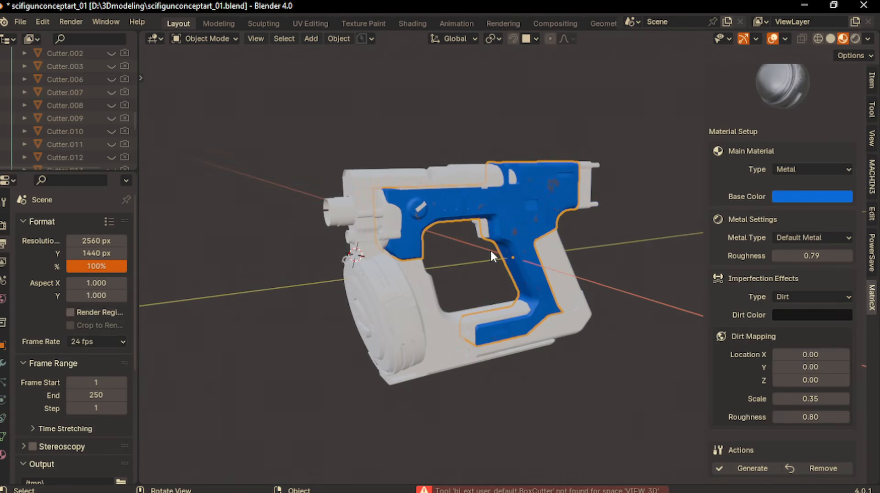
pyautogui.click(555, 242)
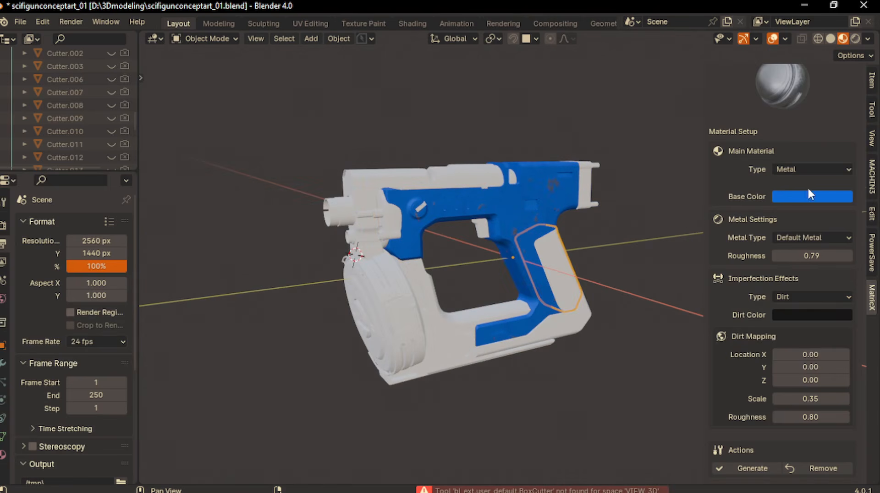
pyautogui.click(810, 169)
pyautogui.click(797, 285)
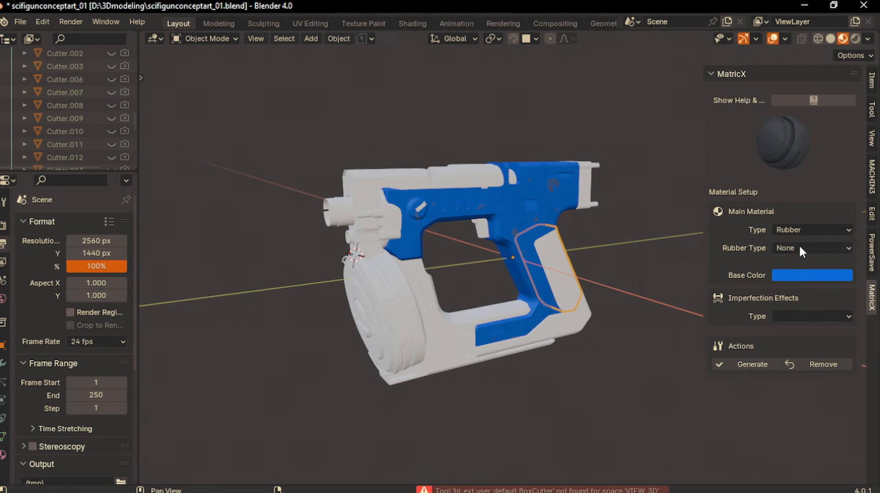
pyautogui.click(799, 246)
pyautogui.click(793, 276)
pyautogui.click(735, 295)
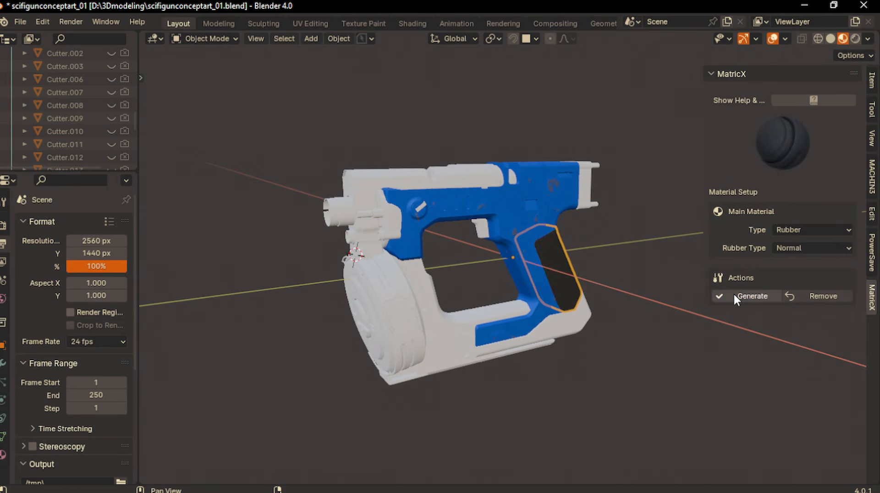
pyautogui.press('KP_Divide')
pyautogui.moveTo(484, 316); pyautogui.dragTo(485, 317, button='middle')
pyautogui.scroll(3, 484, 316)
pyautogui.scroll(-3, 484, 316)
pyautogui.press('KP_Divide')
# - Link the gun body's blue painted material to the upper front housing, the drum magazine and the rear lower frame
pyautogui.keyDown('shift'); pyautogui.click(401, 188); pyautogui.keyUp('shift')
pyautogui.keyDown('shift'); pyautogui.click(467, 208); pyautogui.keyUp('shift')
pyautogui.hotkey('ctrl', 'l')
pyautogui.click(411, 241)
pyautogui.keyDown('shift'); pyautogui.click(401, 321); pyautogui.keyUp('shift')
pyautogui.keyDown('shift'); pyautogui.click(453, 216); pyautogui.keyUp('shift')
pyautogui.hotkey('ctrl', 'l')
pyautogui.click(453, 217)
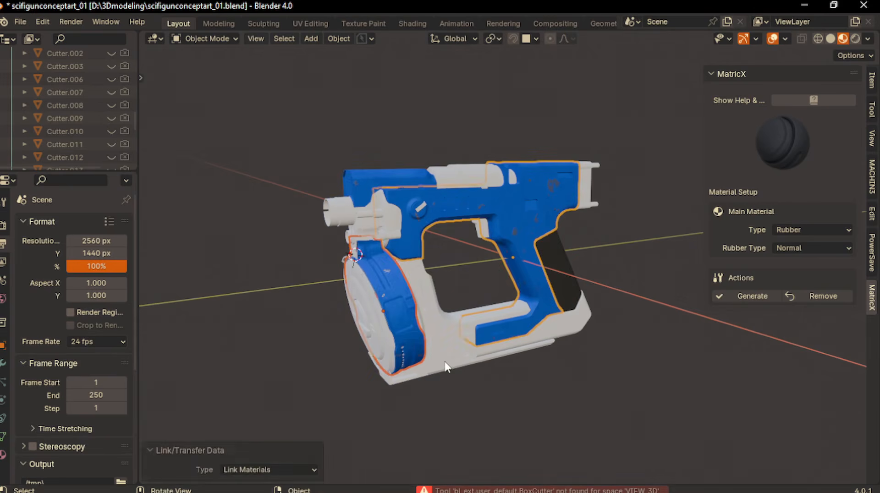
pyautogui.click(559, 326)
pyautogui.keyDown('shift'); pyautogui.click(505, 223); pyautogui.keyUp('shift')
pyautogui.hotkey('ctrl', 'l')
pyautogui.click(505, 222)
# - Isolate the L-shaped lower front frame and configure MatricX for a Metal material with the Default Metal type
pyautogui.click(448, 318)
pyautogui.click(471, 313)
pyautogui.press('KP_Divide')
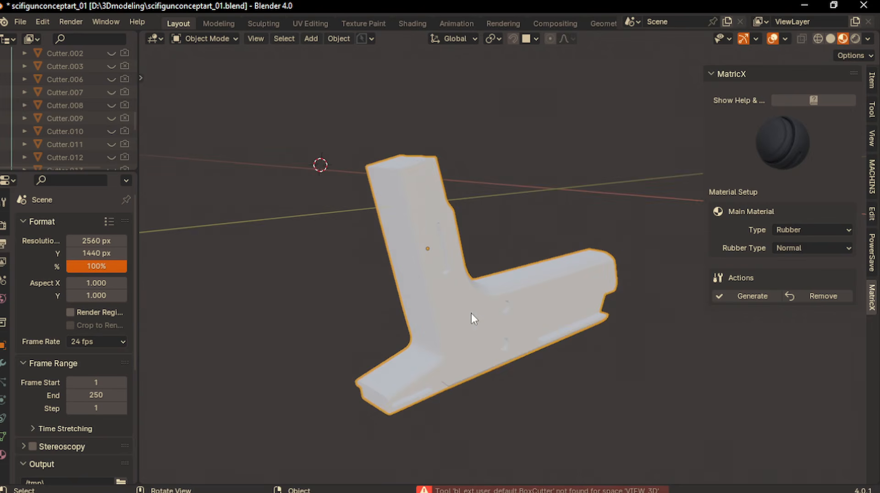
pyautogui.click(797, 230)
pyautogui.click(796, 260)
pyautogui.click(799, 298)
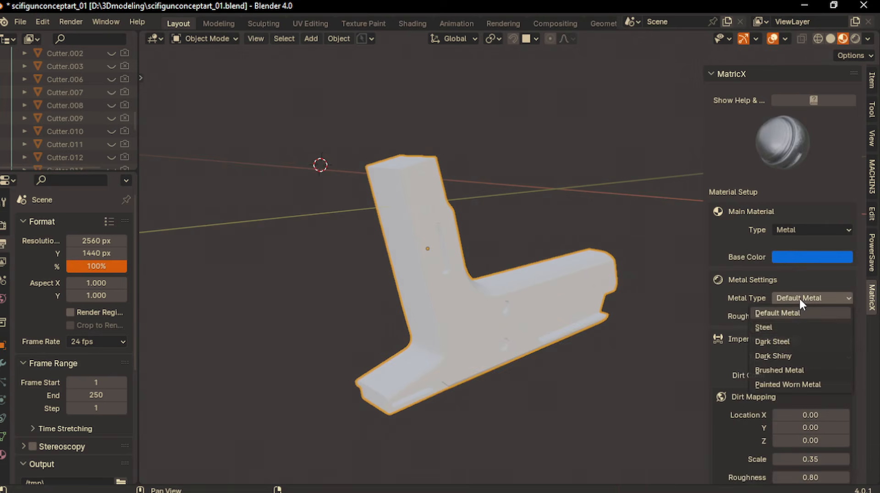
pyautogui.click(780, 343)
pyautogui.click(781, 342)
pyautogui.moveTo(497, 366); pyautogui.dragTo(474, 365, button='middle')
pyautogui.click(791, 270)
pyautogui.click(791, 285)
# - Set the metal's base color to a very dark, muted green with hue 0.340 and value 0.058
pyautogui.scroll(-3, 790, 282)
pyautogui.click(813, 202)
pyautogui.moveTo(779, 372); pyautogui.dragTo(717, 371)
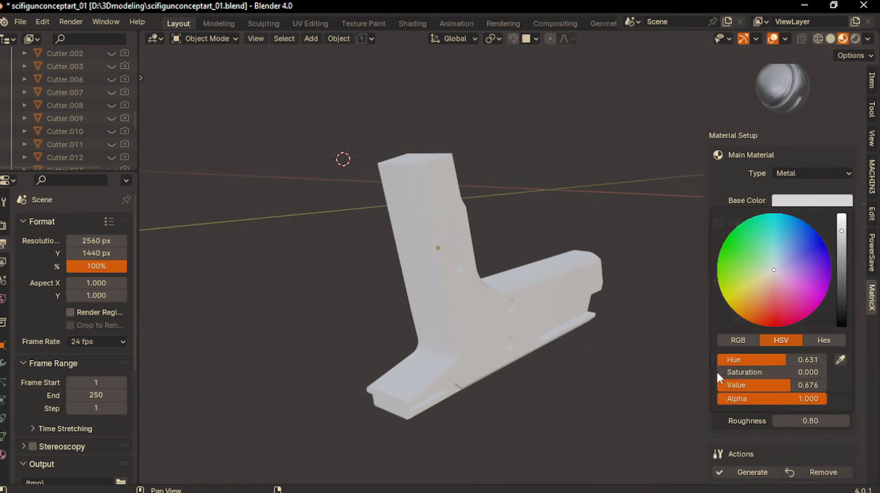
pyautogui.moveTo(774, 270); pyautogui.dragTo(767, 265)
pyautogui.moveTo(841, 275); pyautogui.dragTo(845, 297)
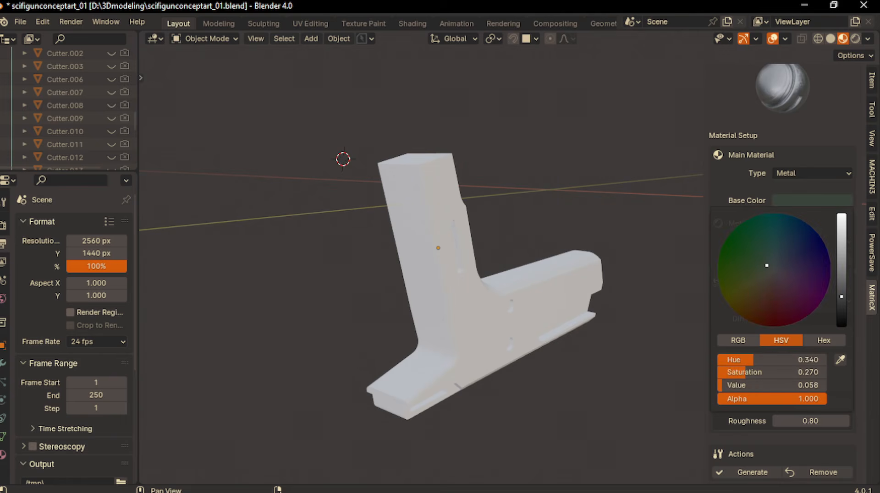
pyautogui.moveTo(764, 370); pyautogui.dragTo(761, 371)
# - Set the imperfection type to Edge Wear with a grey wear color and generate the material on the lower front frame
pyautogui.click(787, 300)
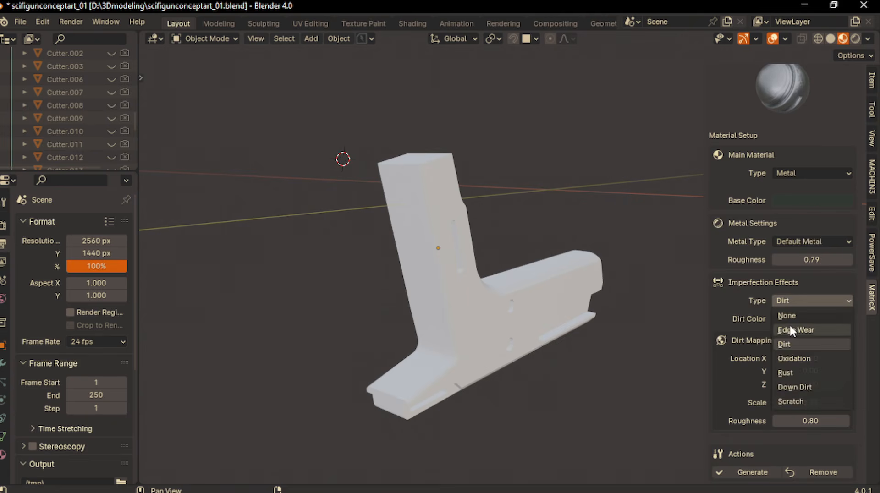
pyautogui.click(789, 327)
pyautogui.click(811, 366)
pyautogui.moveTo(842, 259); pyautogui.dragTo(842, 208)
pyautogui.click(751, 451)
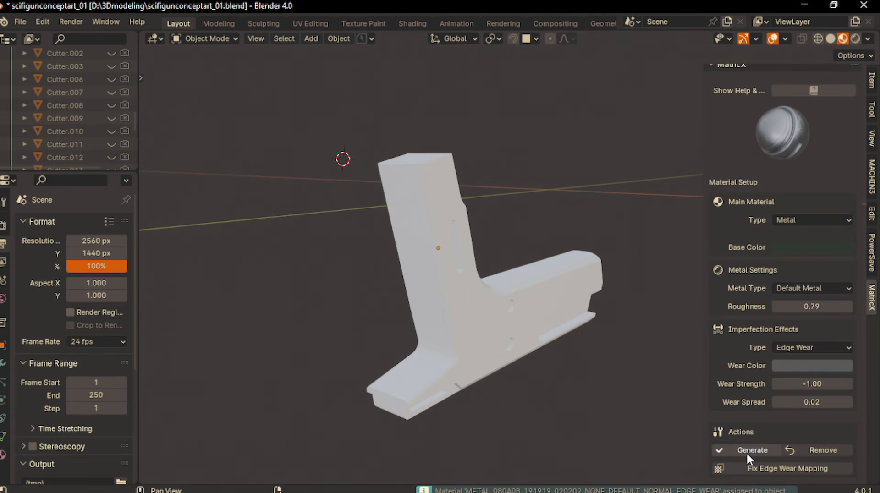
pyautogui.moveTo(651, 303); pyautogui.dragTo(638, 284, button='middle')
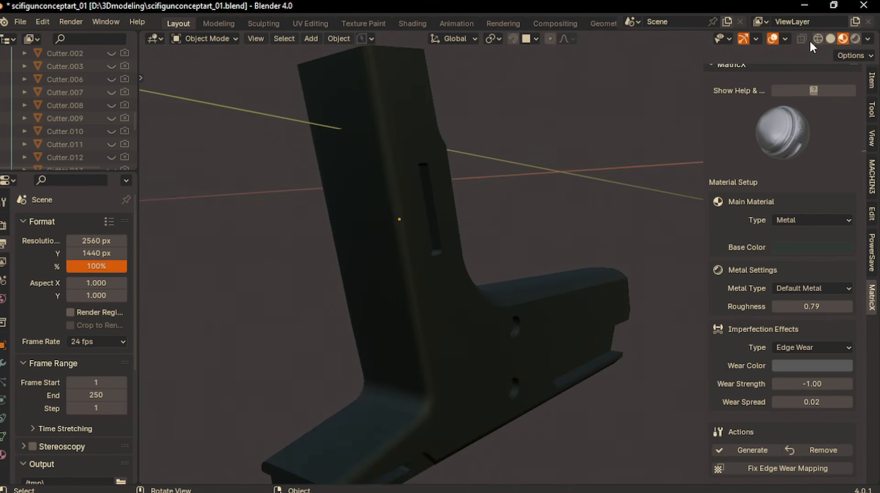
# - In rendered view, set the edge wear strength to -0.73 and spread to 0.14, then return to material preview of the whole gun
pyautogui.click(856, 39)
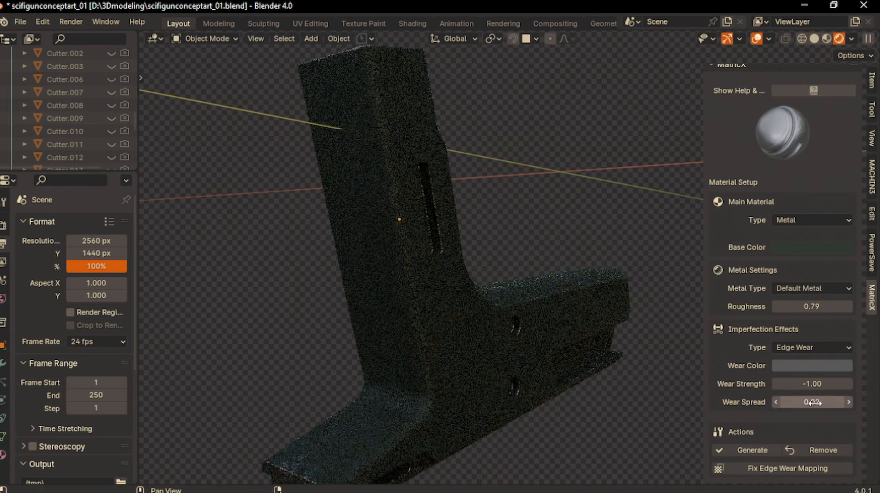
pyautogui.moveTo(813, 402); pyautogui.dragTo(825, 403)
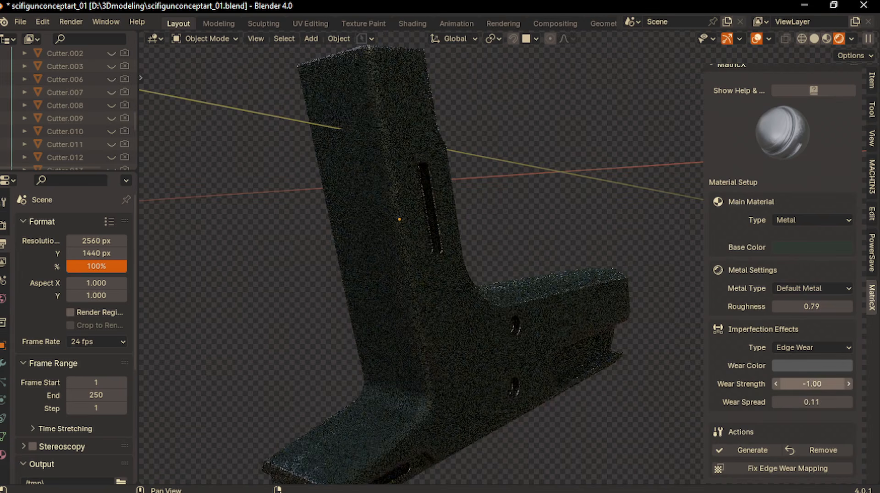
pyautogui.moveTo(812, 384); pyautogui.dragTo(811, 385)
pyautogui.click(577, 391)
pyautogui.click(608, 420)
pyautogui.moveTo(812, 402); pyautogui.dragTo(821, 402)
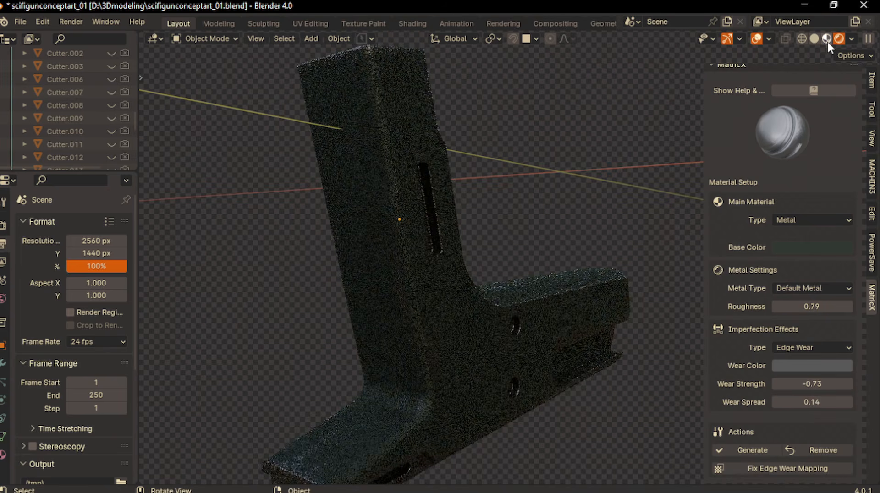
pyautogui.click(827, 39)
pyautogui.press('Home')
# - Link the lower frame's dark metal material to the drum's face, the top cover, the rear bracket and the barrel parts
pyautogui.click(380, 321)
pyautogui.click(365, 303)
pyautogui.keyDown('shift'); pyautogui.click(473, 179); pyautogui.keyUp('shift')
pyautogui.keyDown('shift'); pyautogui.click(583, 179); pyautogui.keyUp('shift')
pyautogui.keyDown('shift'); pyautogui.click(384, 222); pyautogui.keyUp('shift')
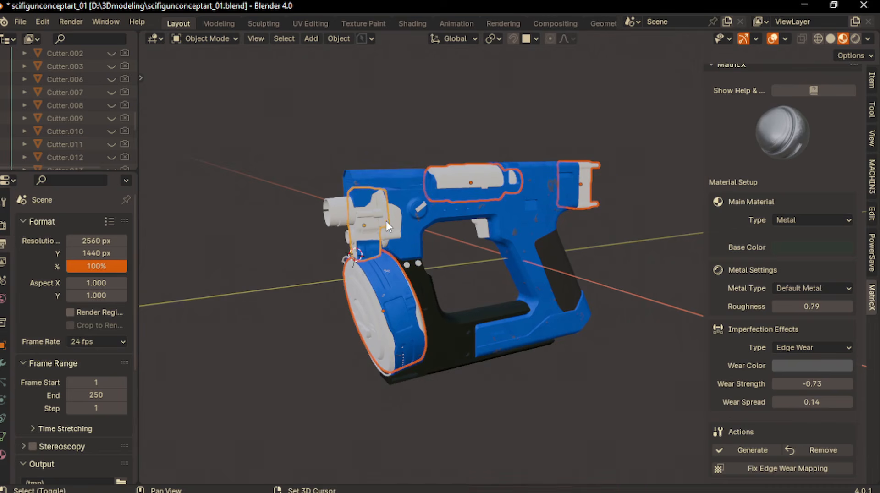
pyautogui.keyDown('shift'); pyautogui.click(365, 222); pyautogui.keyUp('shift')
pyautogui.keyDown('shift'); pyautogui.click(345, 214); pyautogui.keyUp('shift')
pyautogui.hotkey('ctrl', 'l')
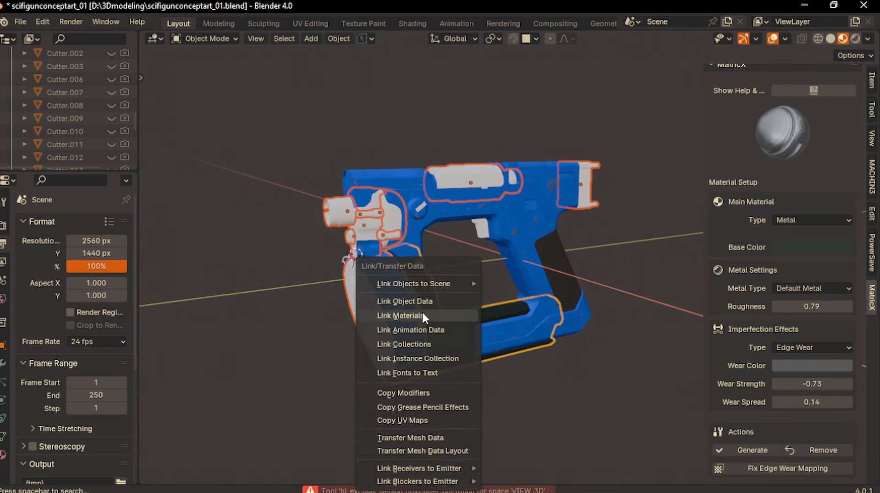
pyautogui.click(422, 313)
# - Link the dark metal material to the trigger and the remaining curved pieces around the drum magazine
pyautogui.moveTo(506, 388); pyautogui.dragTo(506, 363, button='middle')
pyautogui.scroll(2, 505, 384)
pyautogui.click(388, 261)
pyautogui.keyDown('shift'); pyautogui.click(297, 252); pyautogui.keyUp('shift')
pyautogui.keyDown('shift'); pyautogui.click(298, 246); pyautogui.keyUp('shift')
pyautogui.hotkey('ctrl', 'l')
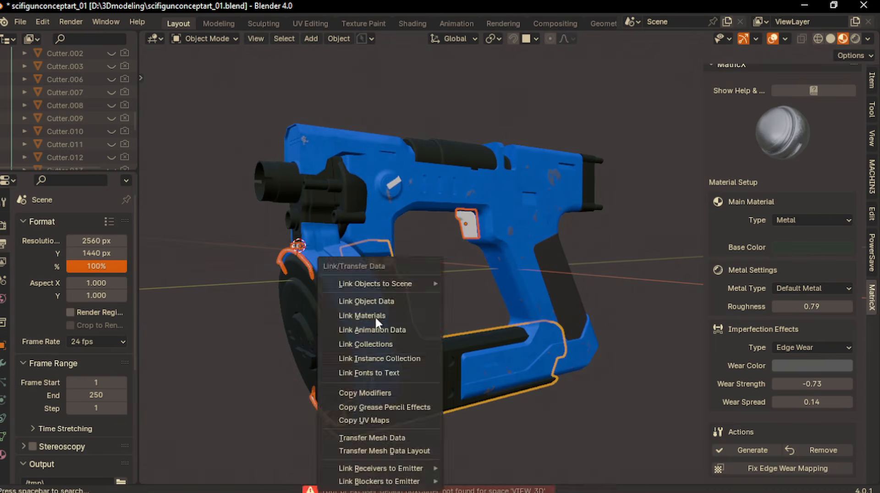
pyautogui.click(375, 317)
pyautogui.click(507, 422)
pyautogui.scroll(-2, 507, 422)
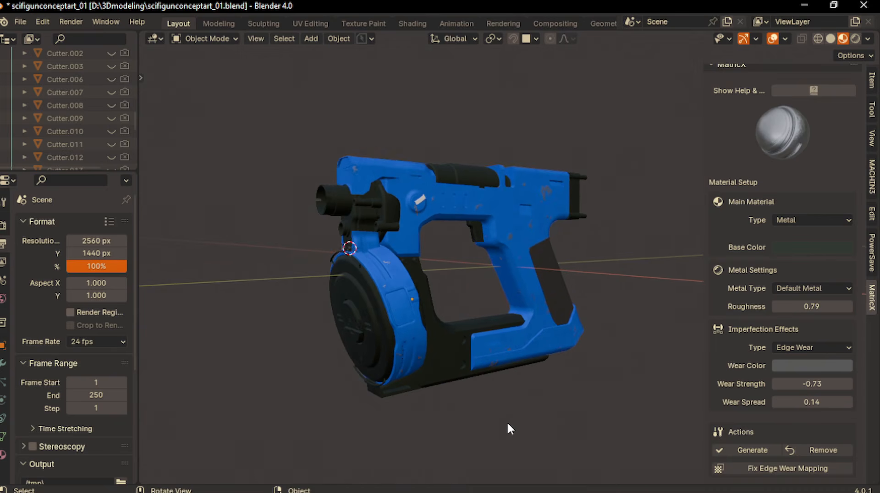
# - Link the blue painted material to the small white inlays on the body's round knob
pyautogui.scroll(-1, 507, 422)
pyautogui.click(422, 202)
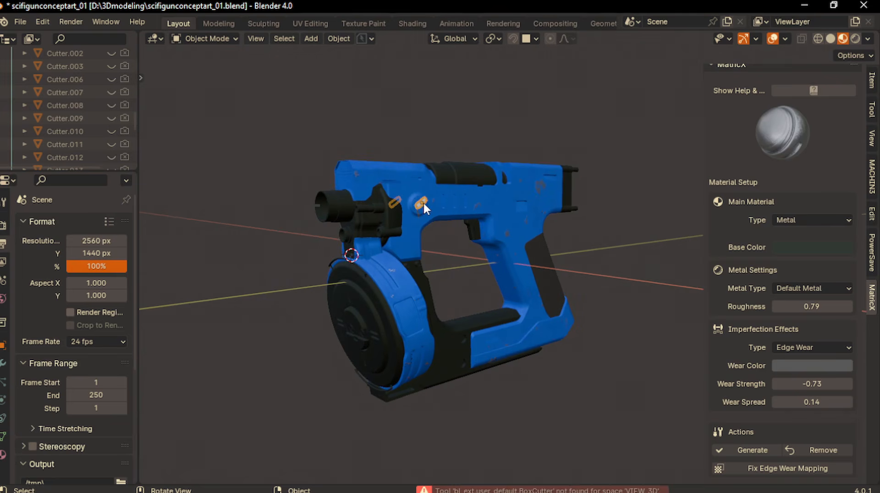
pyautogui.keyDown('shift'); pyautogui.click(373, 339); pyautogui.keyUp('shift')
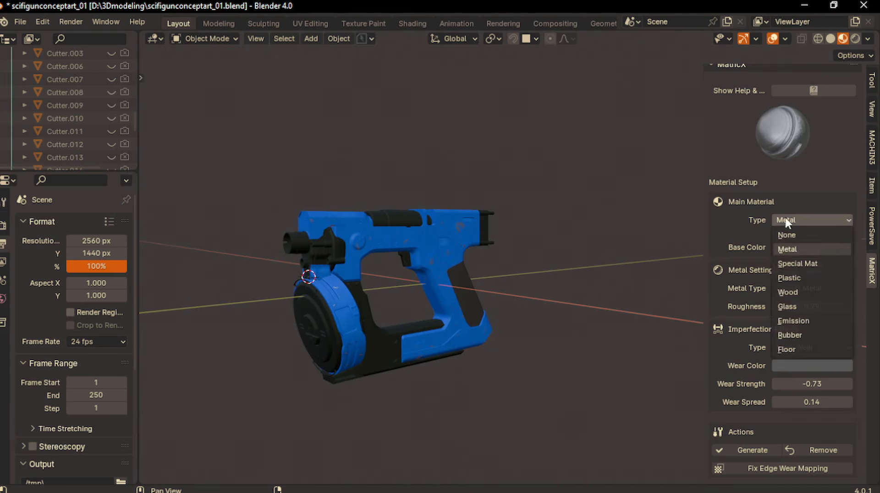
# - Generate a Special Mat material of type Gold, Polished Royal Gold, for the gun body
pyautogui.click(785, 218)
pyautogui.click(799, 264)
pyautogui.click(725, 314)
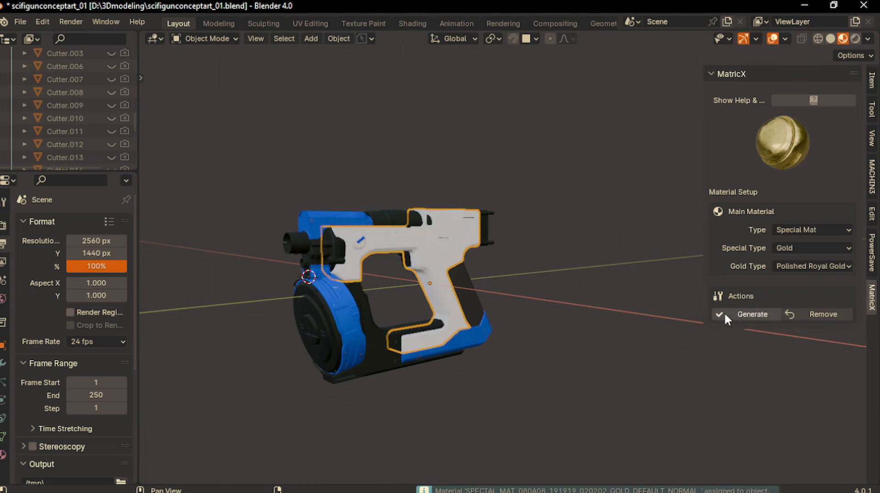
# - Generate the same Polished Royal Gold material for the drum magazine, rear lower frame, upper front housing and knob inlays
pyautogui.click(337, 309)
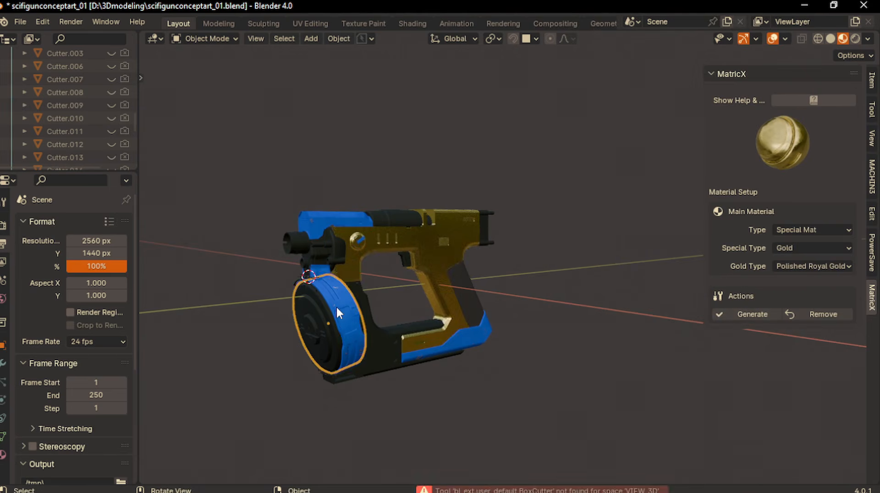
pyautogui.click(752, 315)
pyautogui.click(756, 314)
pyautogui.click(331, 216)
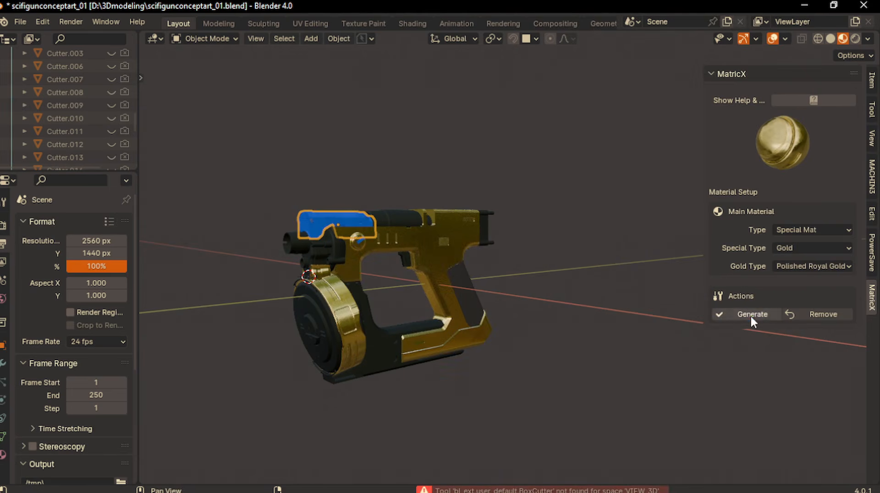
pyautogui.click(753, 314)
pyautogui.click(359, 236)
pyautogui.click(748, 318)
# - Browse the other special material types in MatricX and choose Camo
pyautogui.moveTo(380, 333); pyautogui.dragTo(463, 339, button='middle')
pyautogui.click(812, 248)
pyautogui.click(791, 278)
pyautogui.click(804, 267)
pyautogui.click(818, 248)
pyautogui.click(791, 305)
pyautogui.click(812, 249)
pyautogui.click(796, 330)
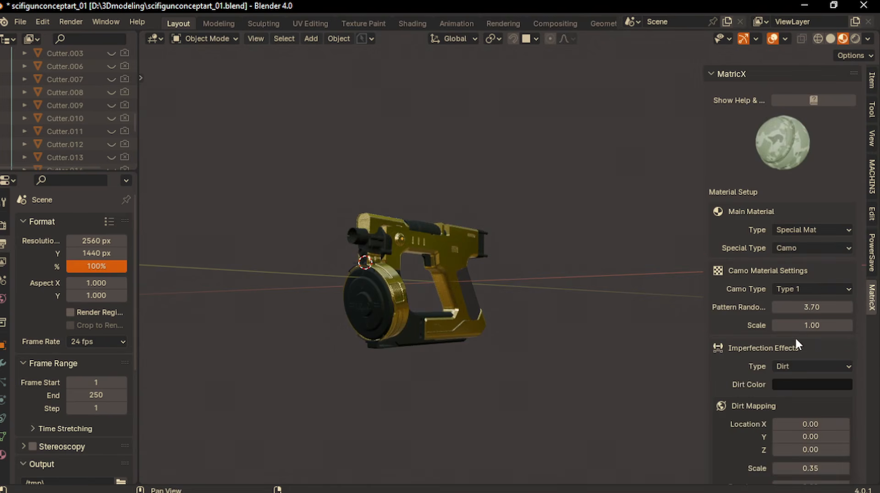
# - Undo the camo trial and the Polished Royal Gold materials on the gun's body, magazine, frame, housing and knob inlays
pyautogui.moveTo(458, 257); pyautogui.dragTo(441, 249, button='middle')
pyautogui.moveTo(821, 307); pyautogui.dragTo(795, 307)
pyautogui.hotkey('ctrl', 'z')
pyautogui.hotkey('ctrl', 'z')
pyautogui.hotkey('ctrl', 'z')
pyautogui.hotkey('ctrl', 'z')
pyautogui.hotkey('ctrl', 'z')
pyautogui.hotkey('ctrl', 'z')
pyautogui.hotkey('ctrl', 'z')
pyautogui.hotkey('ctrl', 'z')
pyautogui.hotkey('ctrl', 'z')
pyautogui.hotkey('ctrl', 'z')
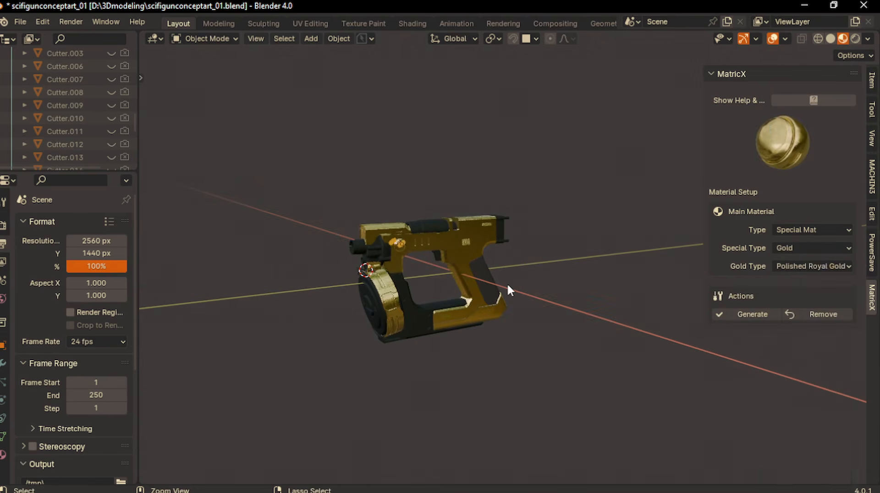
pyautogui.hotkey('ctrl', 'z')
pyautogui.hotkey('ctrl', 'z')
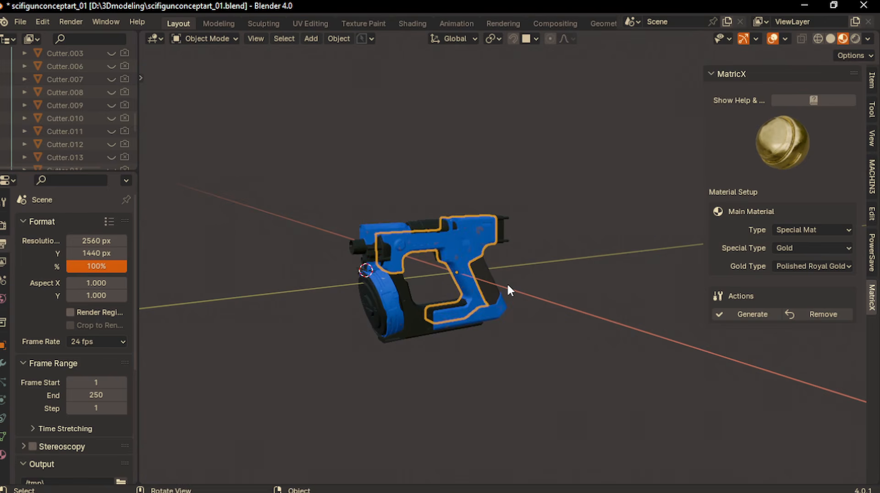
# - Isolate the gun body and insert the segmented circle target decal labels 053_52 from the DECALmachine labels library
pyautogui.press('KP_3')
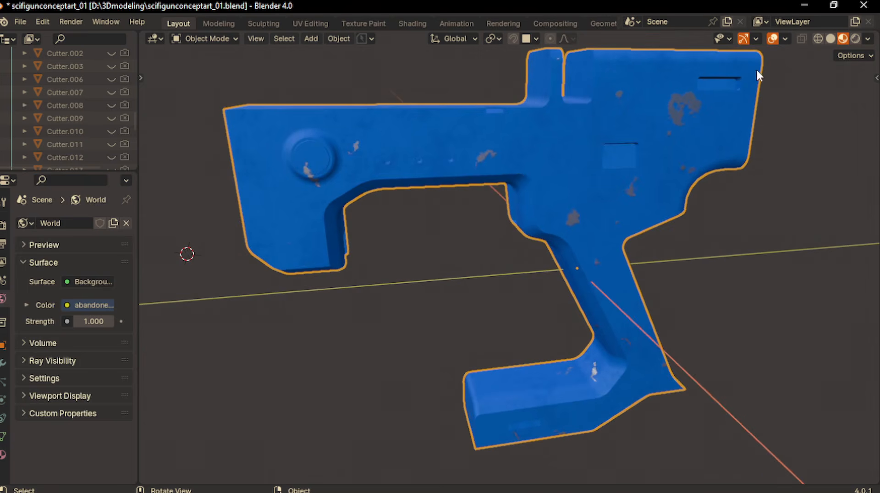
pyautogui.press('d')
pyautogui.click(601, 122)
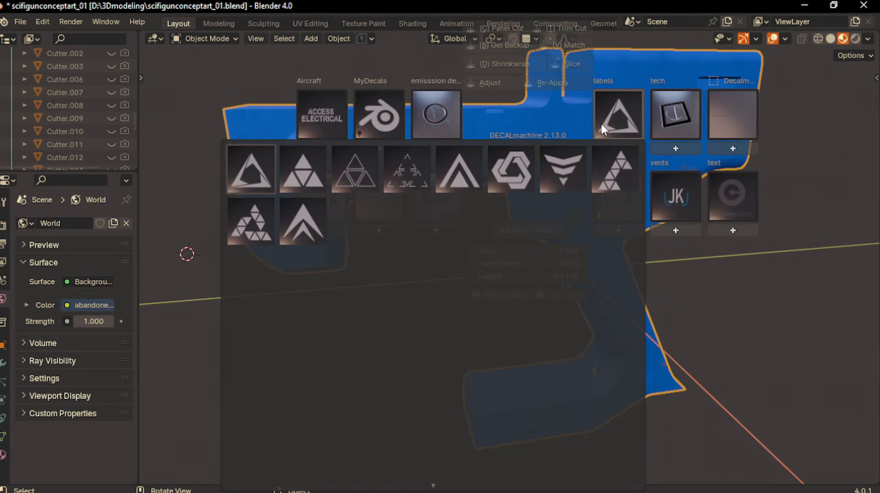
pyautogui.scroll(-5, 460, 233)
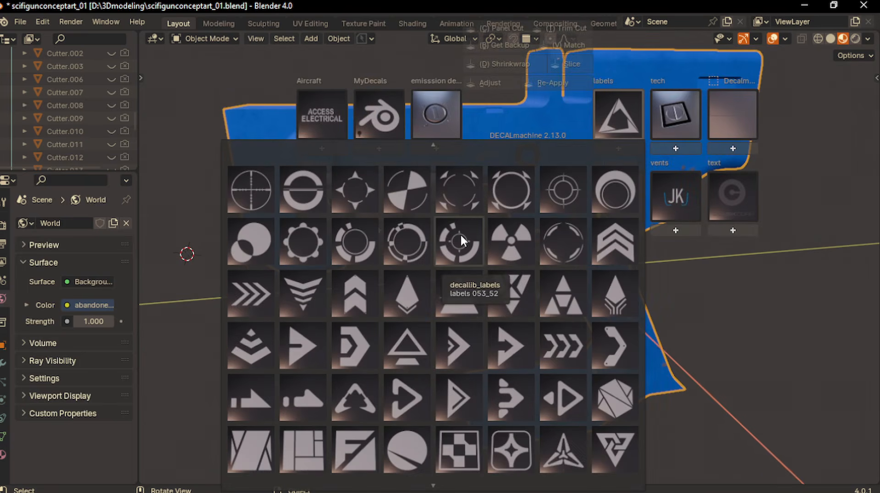
pyautogui.click(460, 233)
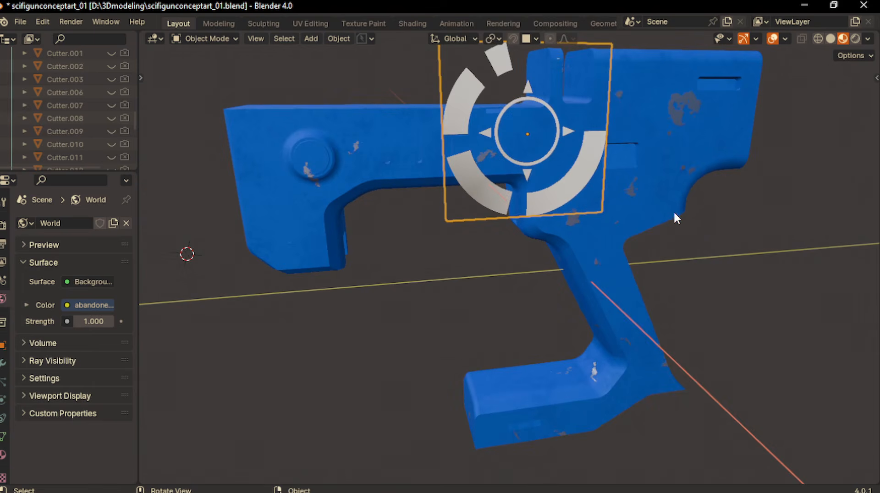
# - Scale the target decal to 0.241 and lower it slightly along Z on the body above the trigger
pyautogui.press('s')
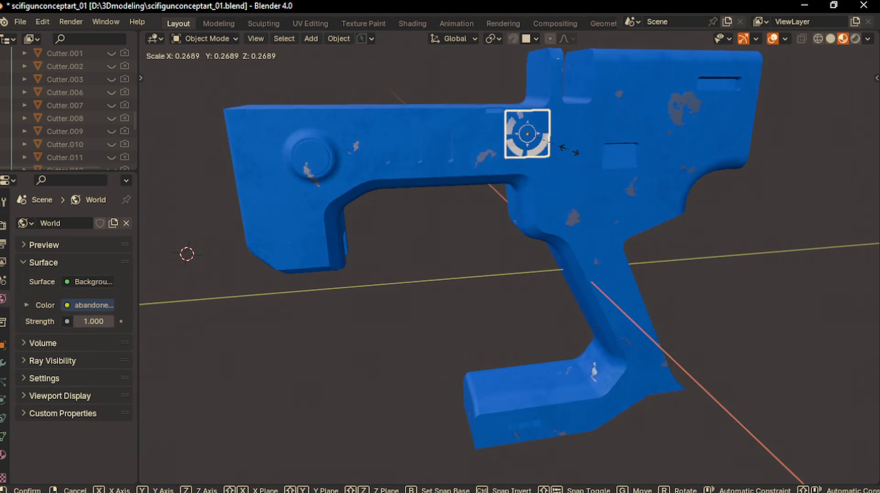
pyautogui.click(565, 149)
pyautogui.press('g')
pyautogui.press('z')
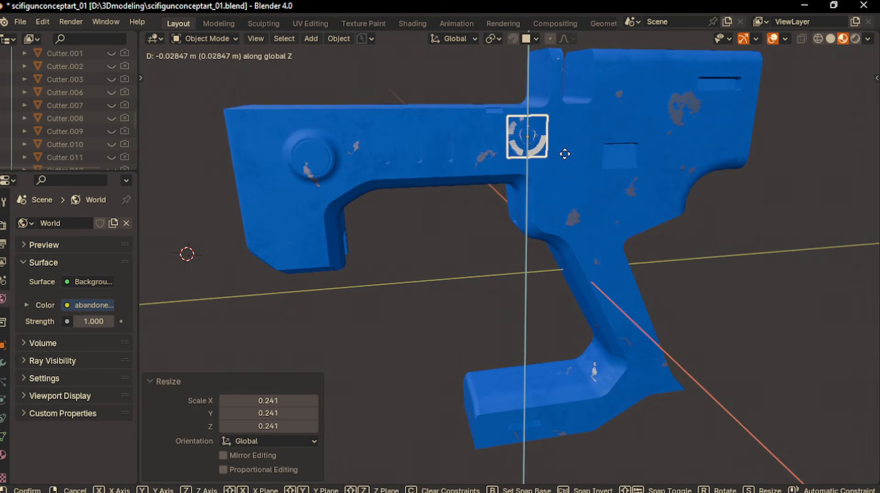
pyautogui.click(564, 153)
# - Project the target decal onto the gun body
pyautogui.click(552, 118)
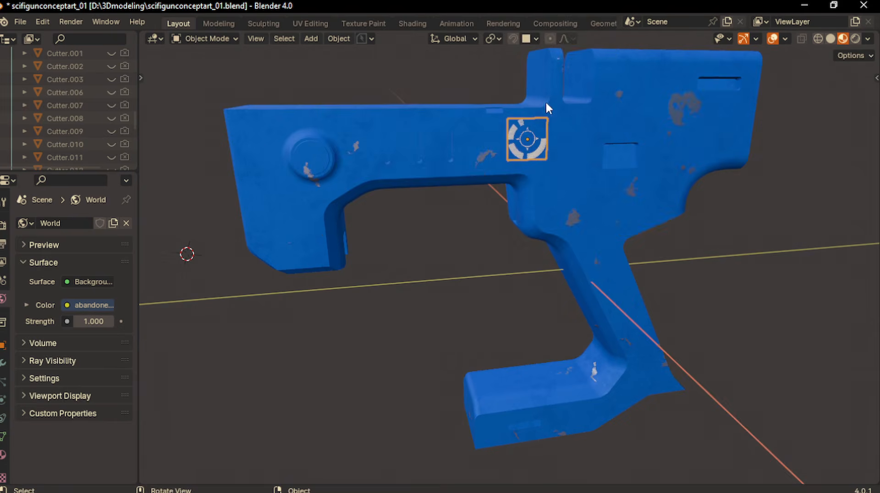
pyautogui.press('d')
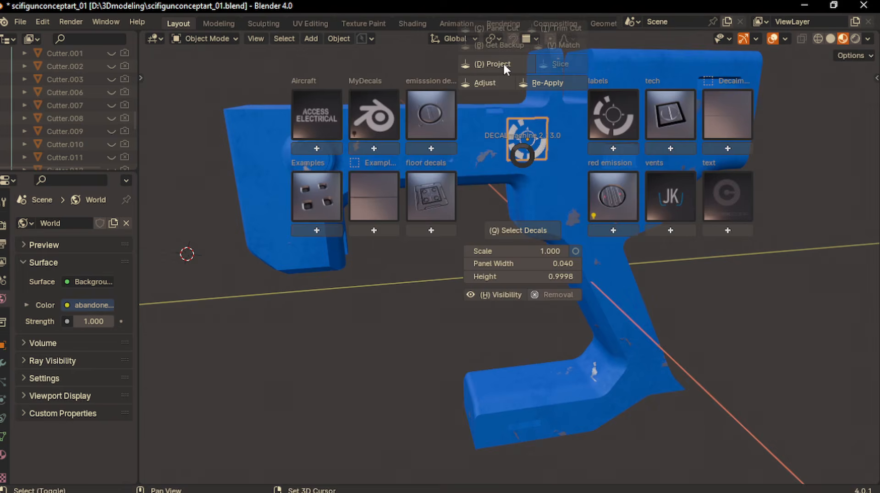
pyautogui.click(504, 62)
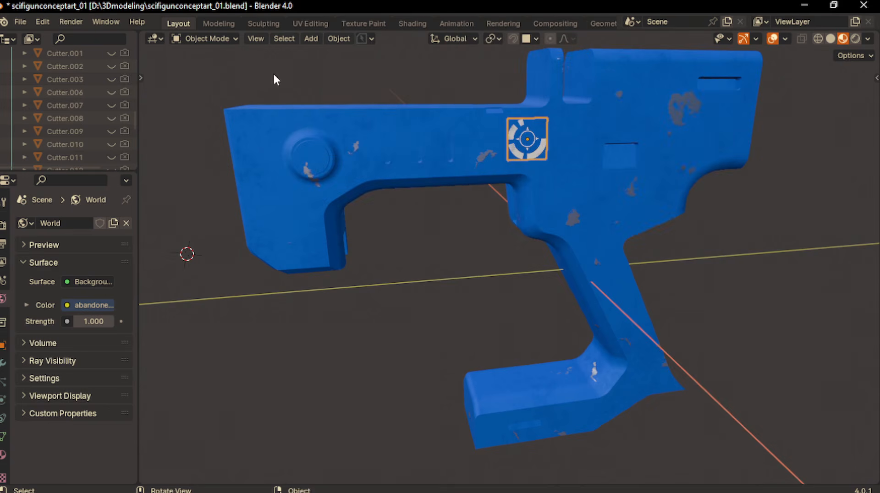
# - Show the target decal's object material in the Shading workspace and disconnect its COLOR texture from the base color
pyautogui.click(412, 26)
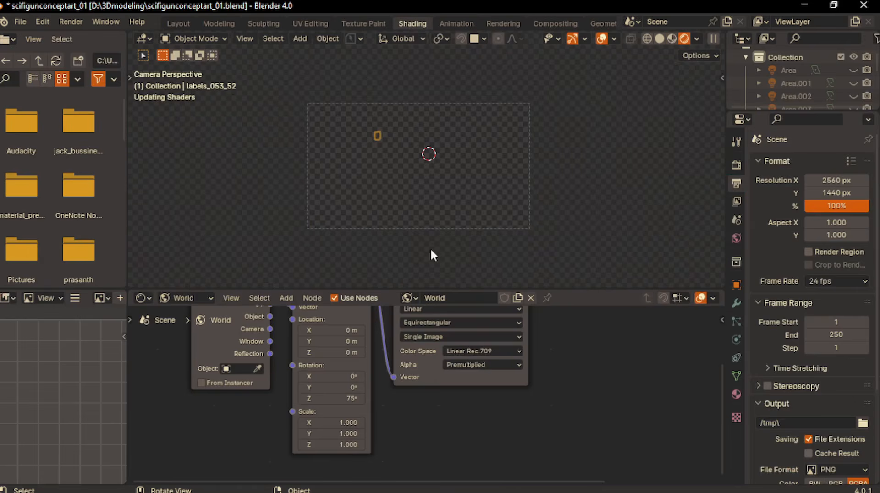
pyautogui.click(670, 39)
pyautogui.press('f')
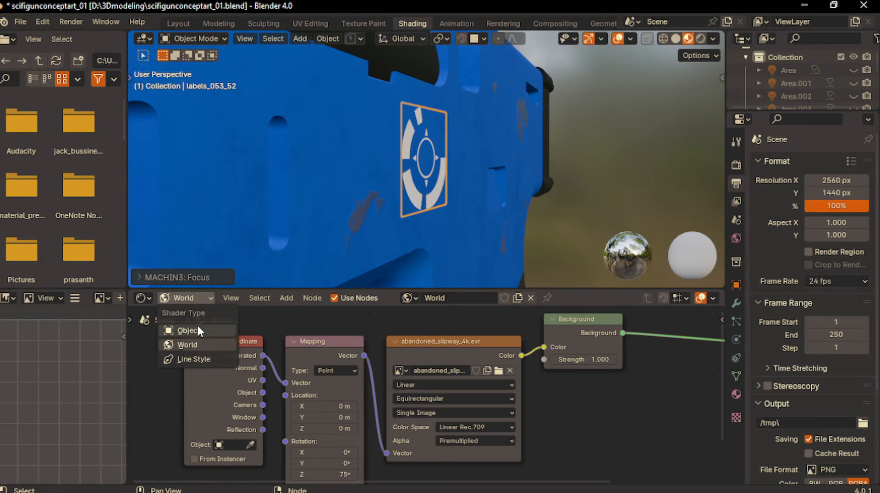
pyautogui.click(200, 331)
pyautogui.click(406, 359)
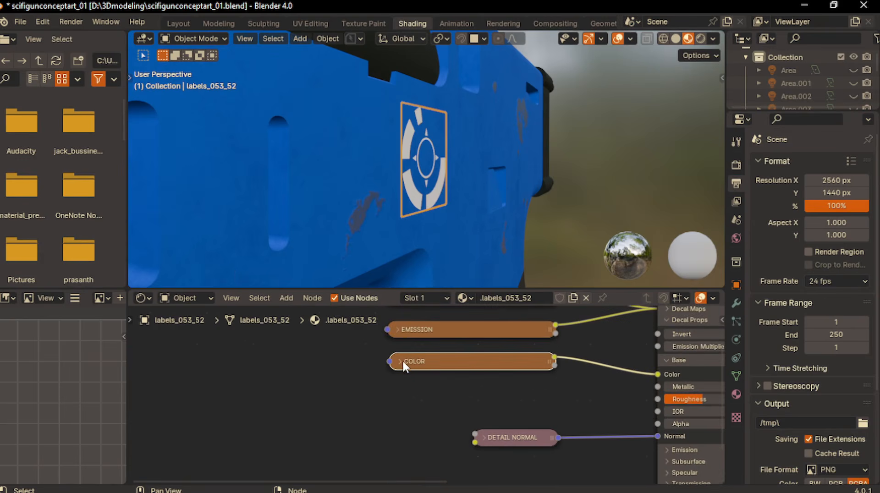
pyautogui.moveTo(614, 379); pyautogui.dragTo(551, 374, button='middle')
pyautogui.moveTo(594, 371); pyautogui.dragTo(569, 388)
pyautogui.moveTo(569, 388); pyautogui.dragTo(524, 381, button='middle')
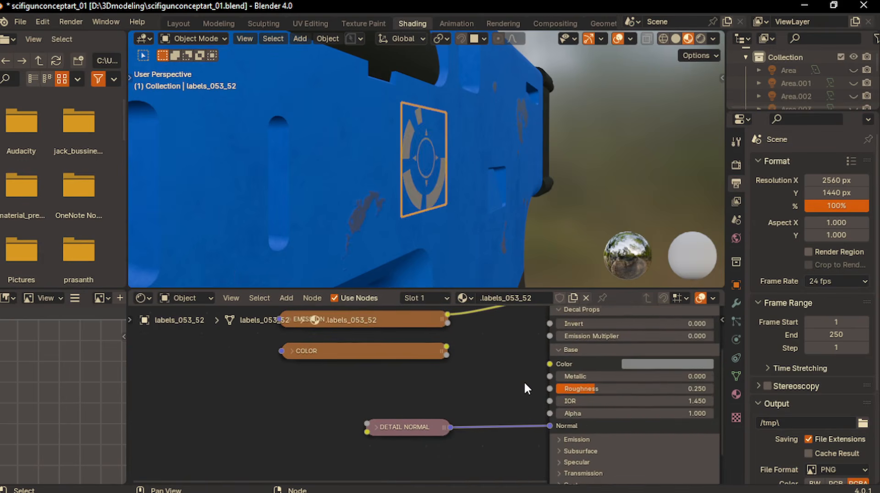
# - Set the target decal's base color to near black and its alpha to 0.7
pyautogui.click(649, 363)
pyautogui.click(734, 282)
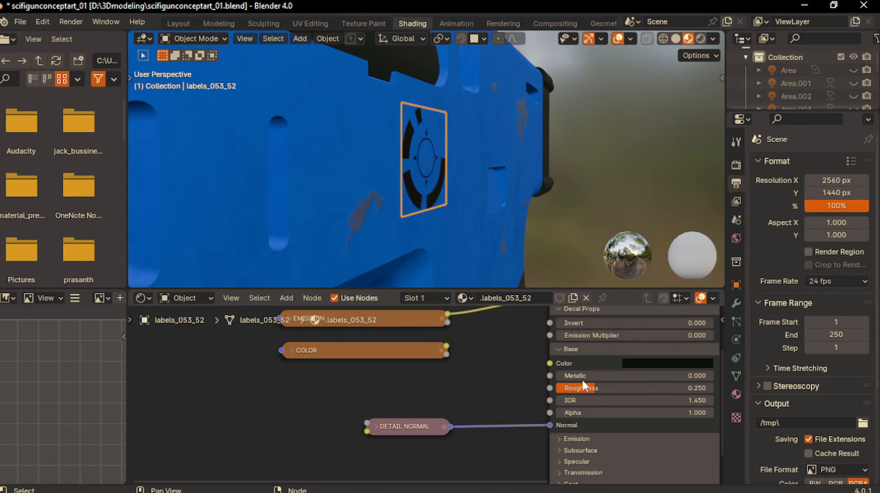
pyautogui.click(585, 415)
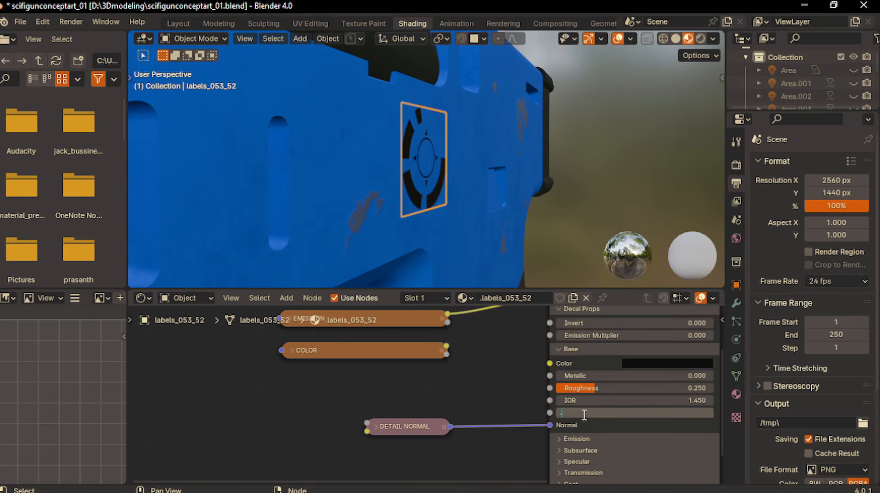
pyautogui.press('Return')
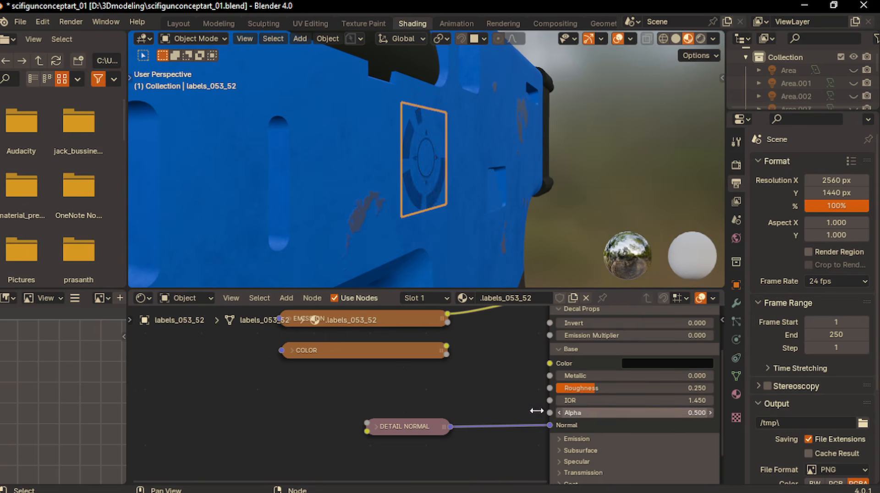
pyautogui.click(599, 416)
pyautogui.press('BackSpace')
pyautogui.write('.7')
pyautogui.press('Return')
pyautogui.click(183, 24)
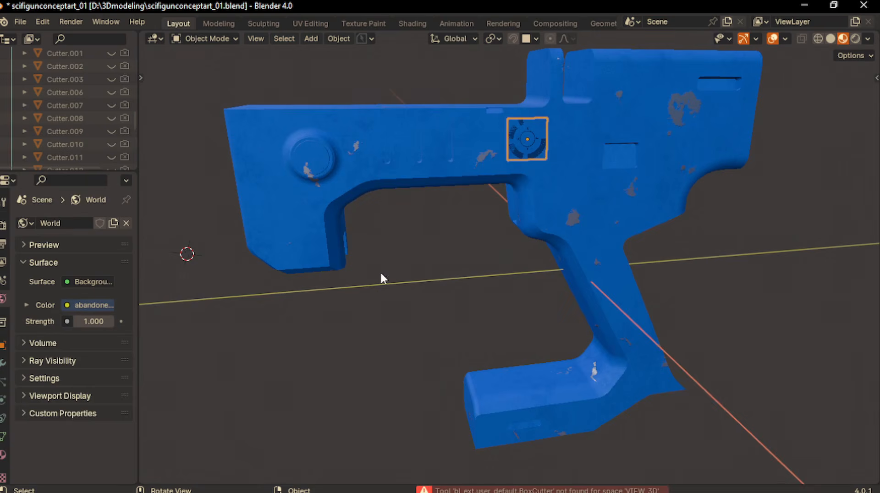
# - Insert the wide XN XUO.83 NGON decal from the text library onto the gun body
pyautogui.click(564, 138)
pyautogui.press('d')
pyautogui.click(769, 198)
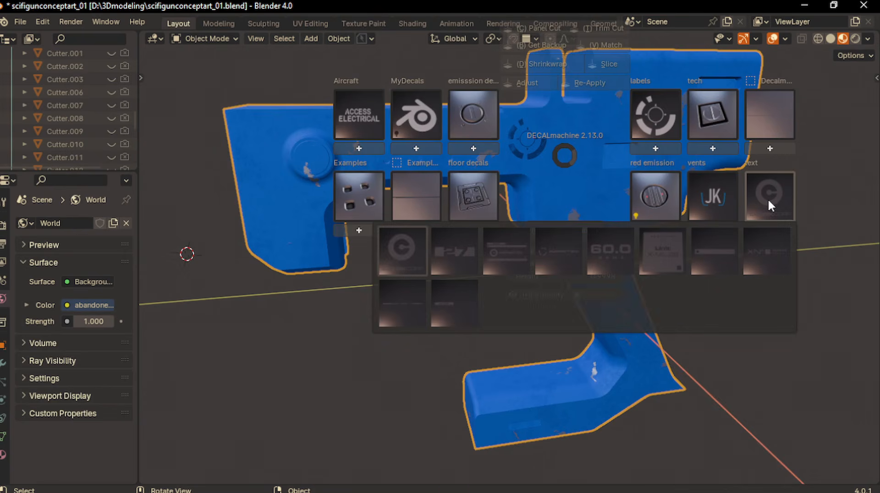
pyautogui.click(773, 192)
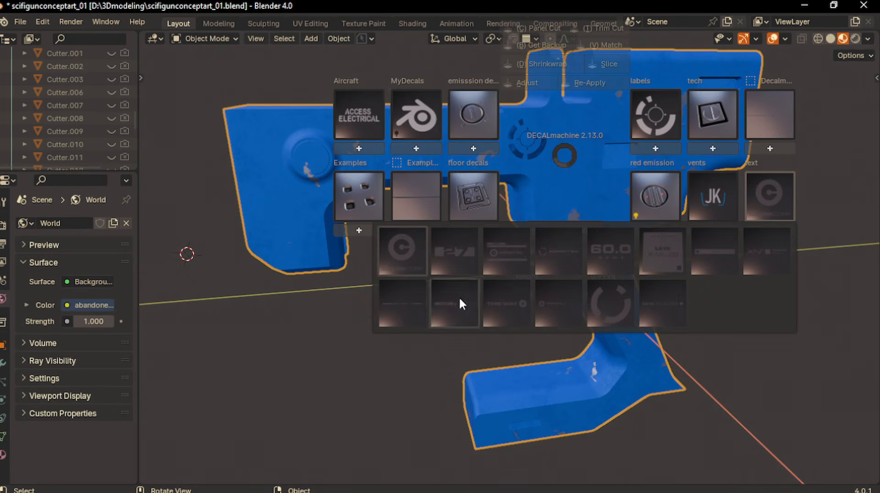
pyautogui.click(760, 274)
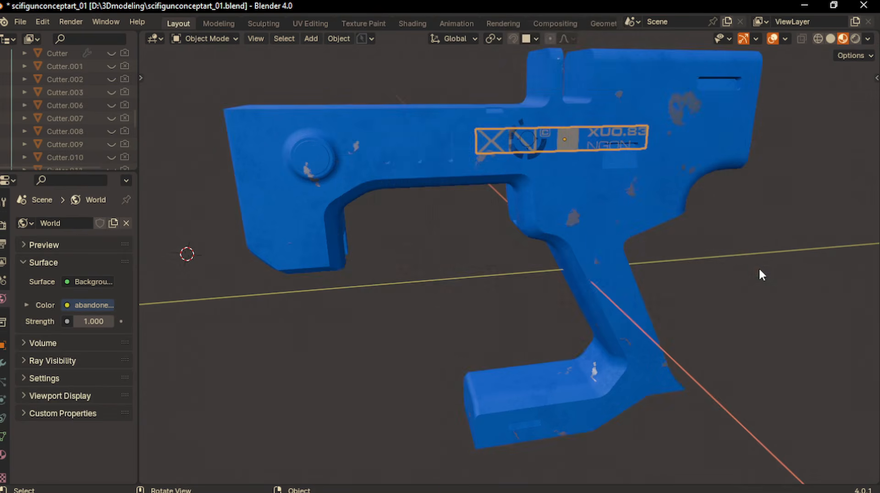
# - Isolate the text decal and add a vertical loop cut between the XN logo and the square block
pyautogui.press('KP_Divide')
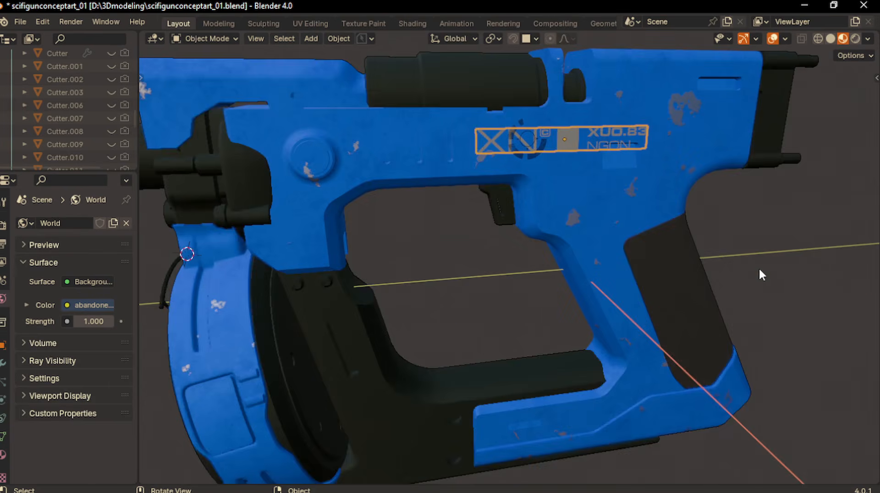
pyautogui.press('KP_Divide')
pyautogui.press('KP_3')
pyautogui.press('d')
pyautogui.press('Escape')
pyautogui.press('Tab')
pyautogui.click(497, 261)
pyautogui.hotkey('ctrl', 'r')
pyautogui.click(485, 273)
pyautogui.click(466, 274)
# - Delete the decal face carrying the XN logo, keeping the square block and XUO.83 NGON lettering
pyautogui.click(276, 38)
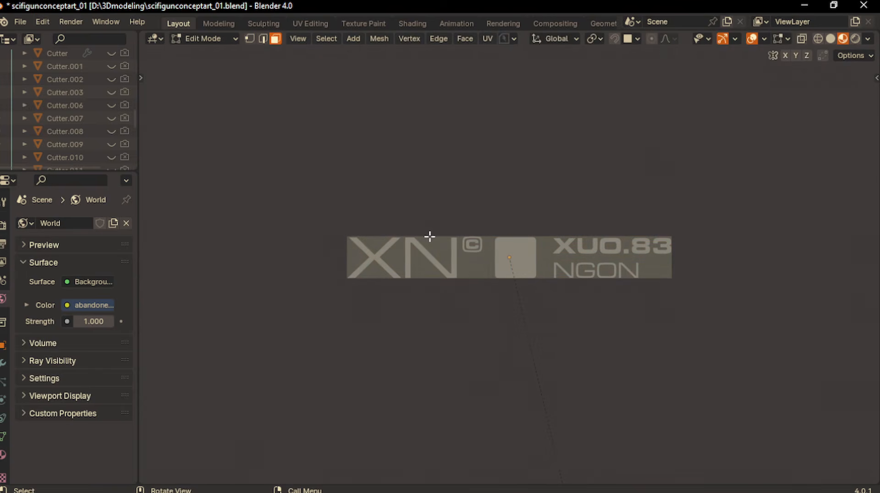
pyautogui.click(428, 235)
pyautogui.press('x')
pyautogui.click(401, 260)
pyautogui.press('Tab')
pyautogui.click(398, 192)
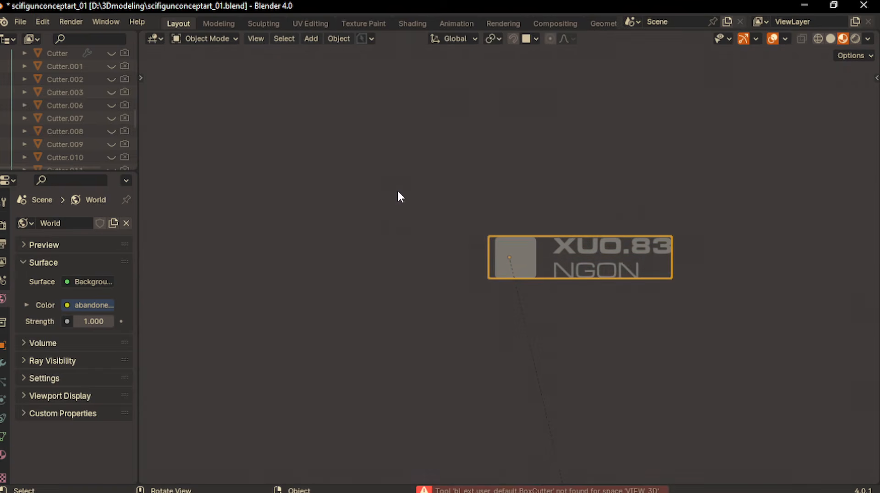
# - Bring back the full gun, move the trimmed text decal beside the target decal above the small recess, and project it onto the body
pyautogui.press('KP_Divide')
pyautogui.press('KP_3')
pyautogui.scroll(4, 582, 215)
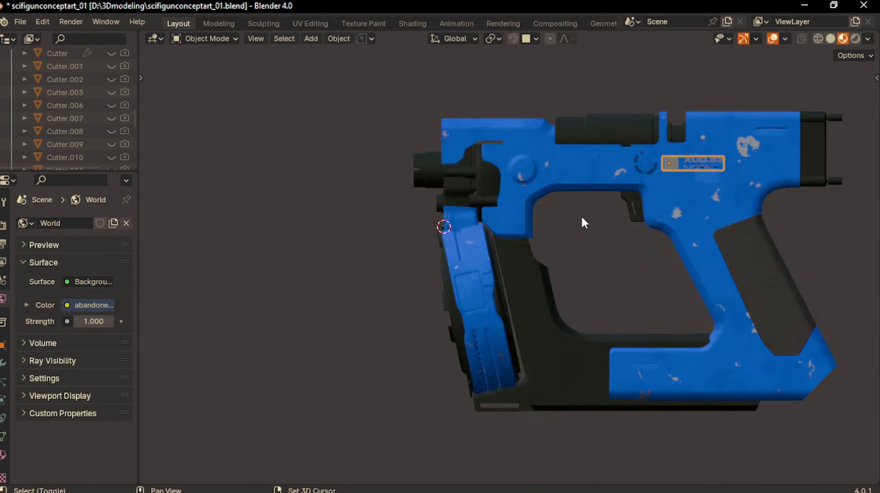
pyautogui.press('g')
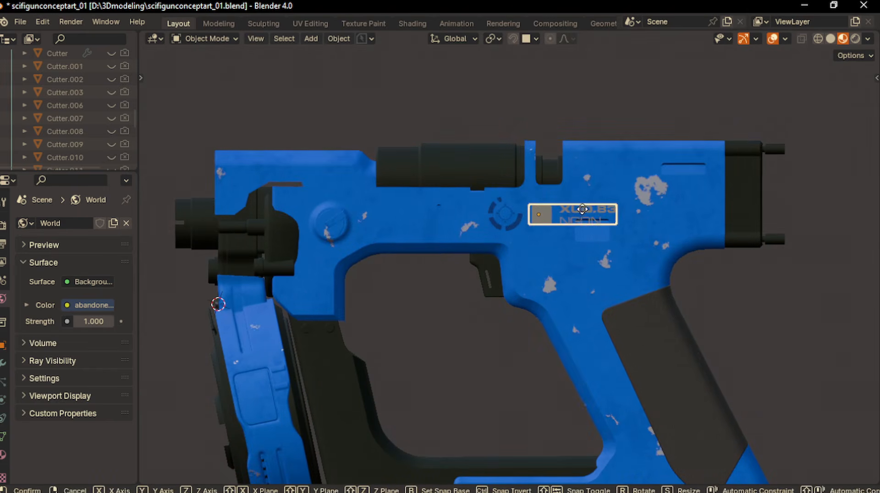
pyautogui.click(582, 206)
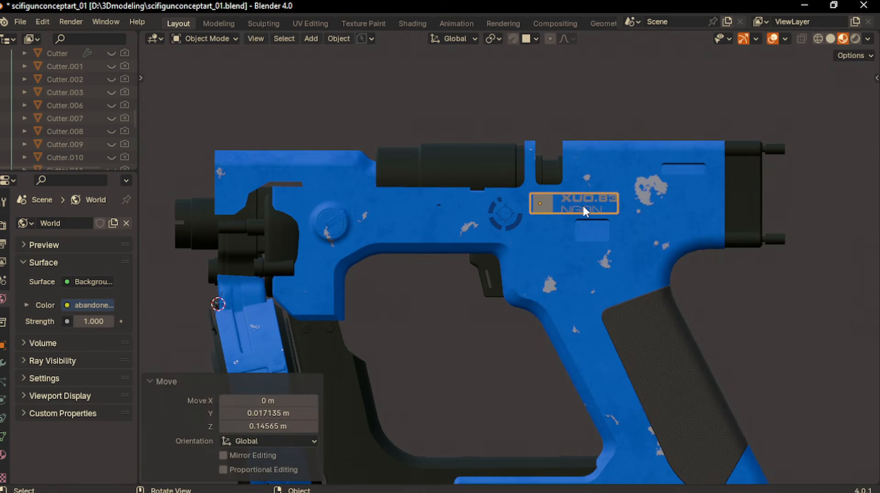
pyautogui.press('d')
pyautogui.click(559, 114)
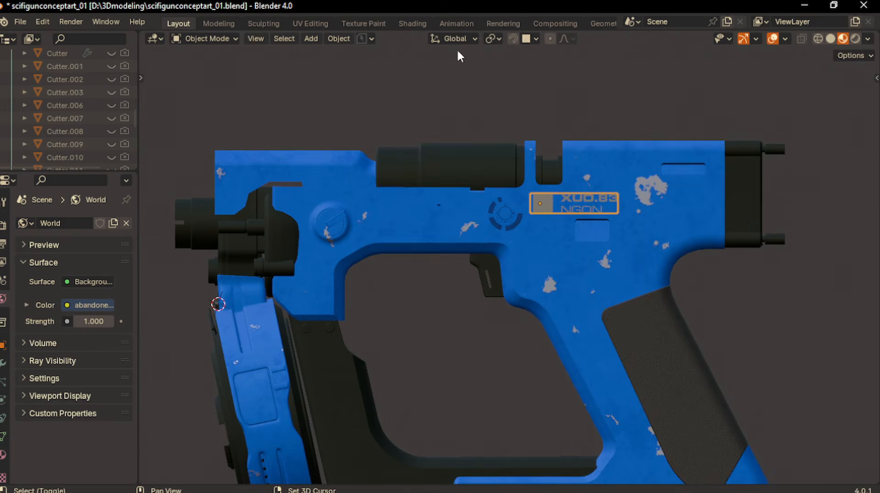
# - Disconnect the COLOR texture from the base color in the text decal's material
pyautogui.click(415, 23)
pyautogui.click(522, 371)
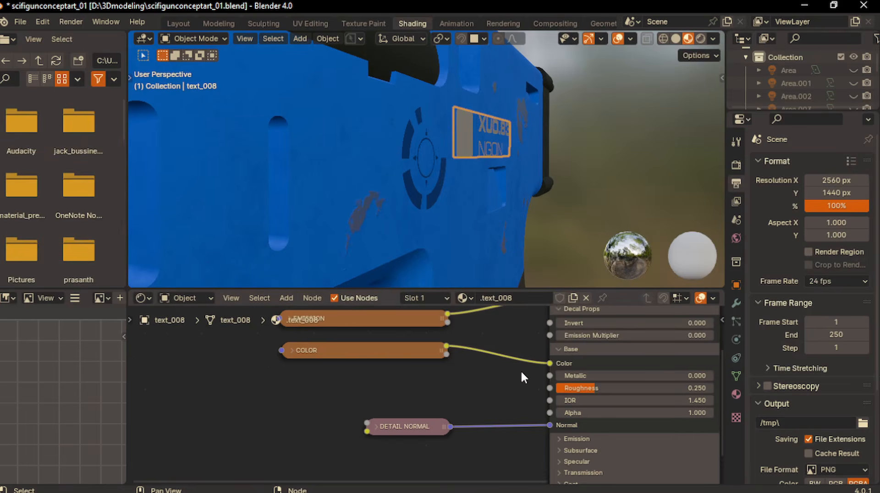
pyautogui.moveTo(551, 363); pyautogui.dragTo(536, 331)
# - Set the text decal's base color to a near-black value of 0.010 and its alpha to 0.8
pyautogui.click(632, 362)
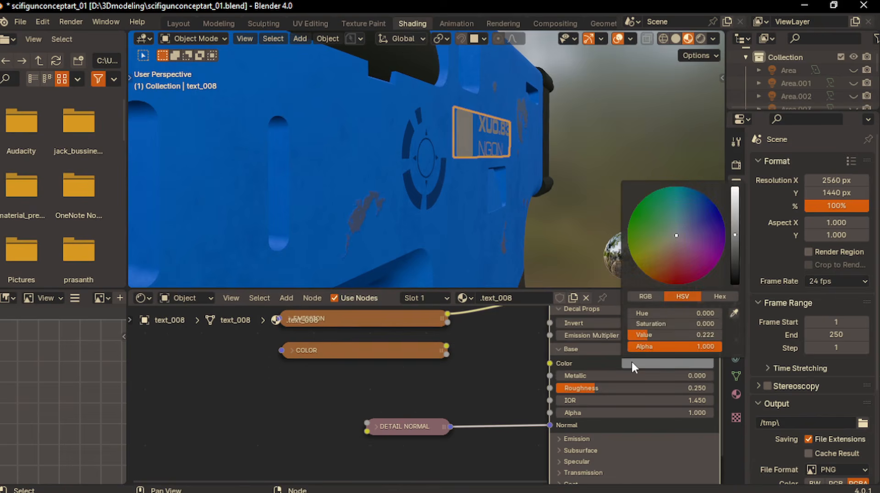
pyautogui.click(736, 275)
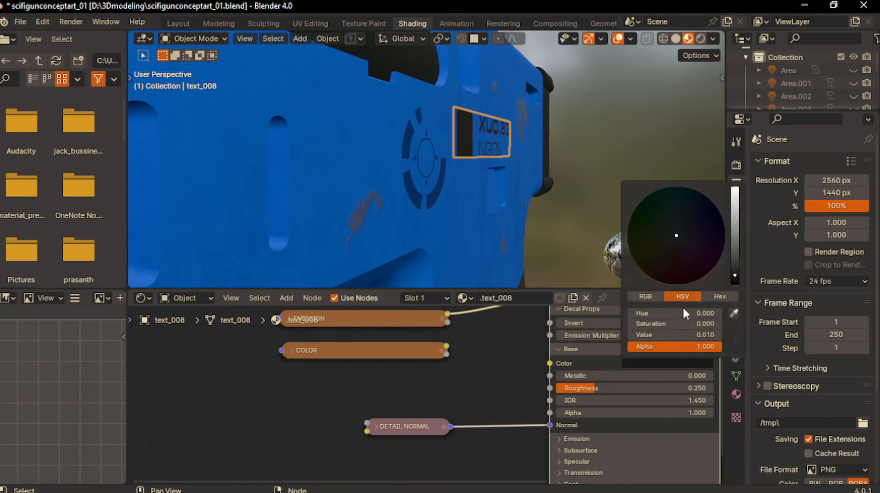
pyautogui.click(597, 412)
pyautogui.write('.8')
pyautogui.press('Return')
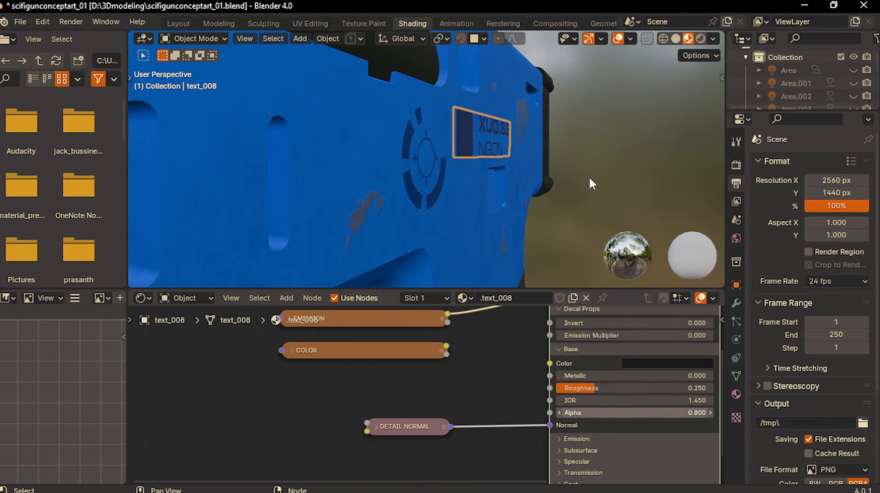
pyautogui.click(178, 23)
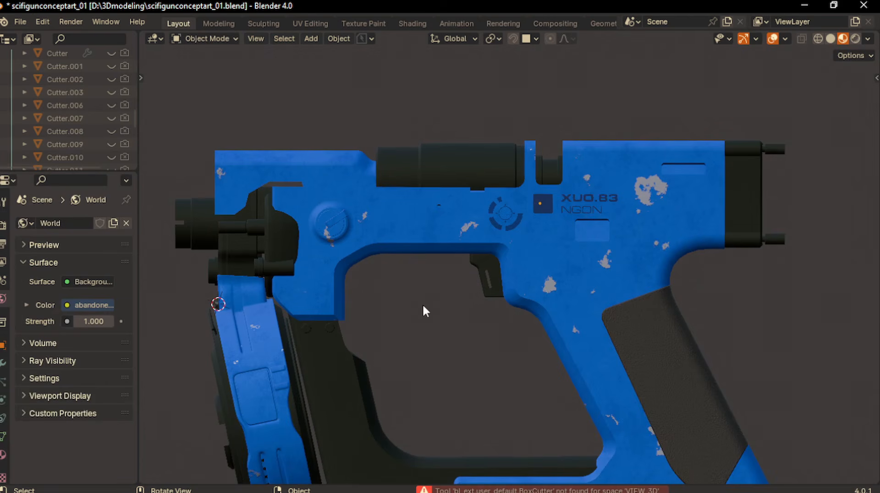
# - Isolate the dark scope cylinder above the body and insert the caution text decal from the DECALmachine Aircraft library
pyautogui.scroll(-2, 452, 220)
pyautogui.click(457, 189)
pyautogui.press('KP_Divide')
pyautogui.moveTo(458, 190); pyautogui.dragTo(545, 245, button='middle')
pyautogui.press('d')
pyautogui.click(339, 206)
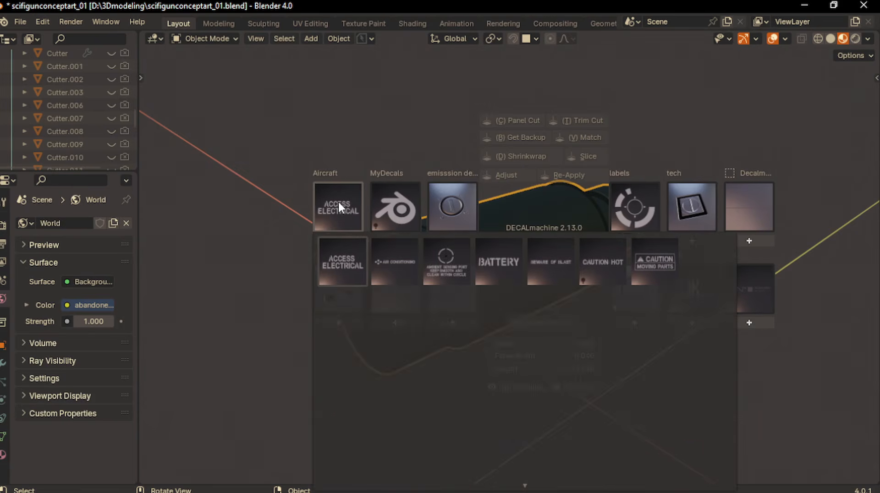
pyautogui.click(490, 315)
# - Rotate the caution decal 90° around the global X axis
pyautogui.press('x')
pyautogui.press('x')
pyautogui.press('x')
pyautogui.press('x')
pyautogui.write('90')
pyautogui.press('Return')
pyautogui.press('KP_1')
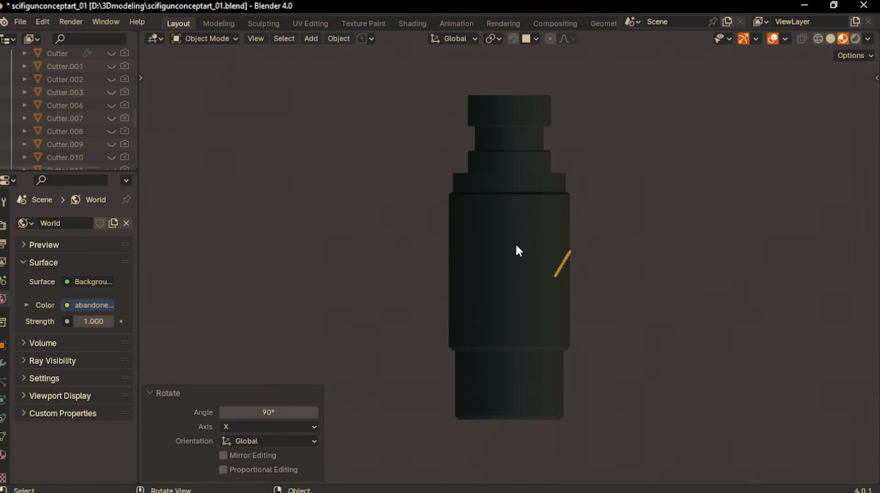
# - Rotate the caution decal about 30° around global Z and shift it about 0.08 m along X, clear of the cylinder's side
pyautogui.press('r')
pyautogui.press('z')
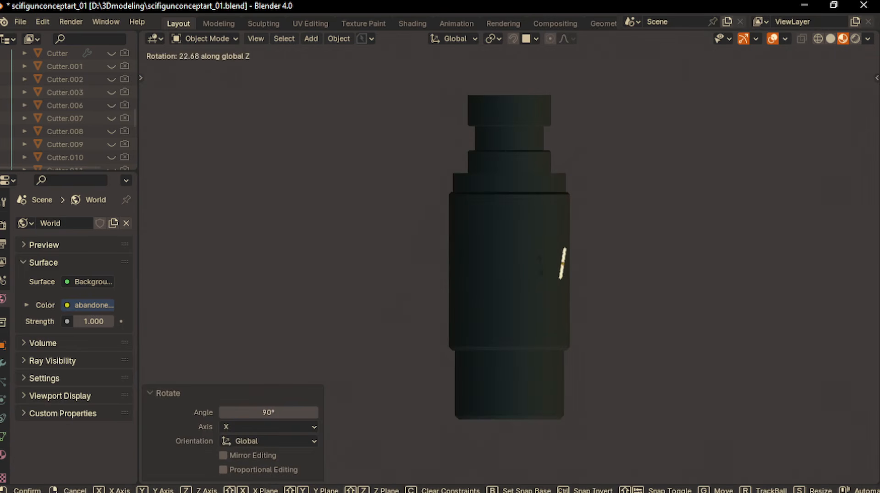
pyautogui.click(540, 273)
pyautogui.press('g')
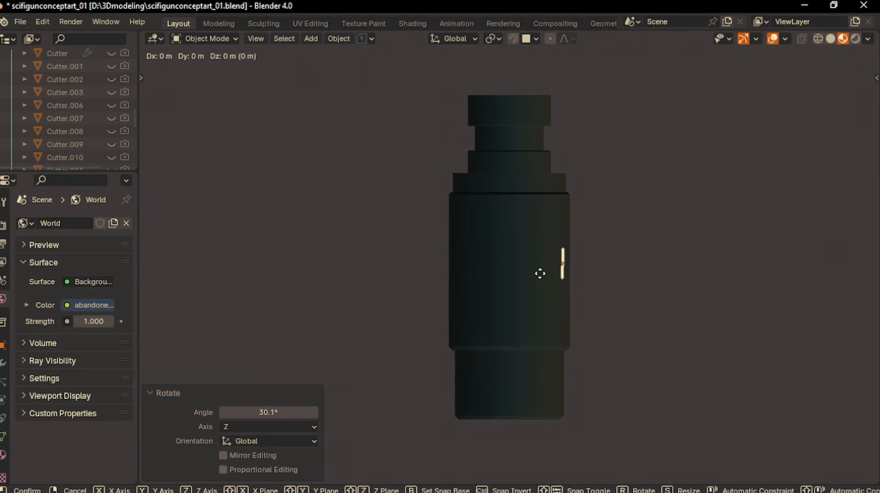
pyautogui.click(549, 273)
# - Enlarge the caution decal in side view and move it over the edge of the cylinder's thick section nearest the plain tube
pyautogui.press('KP_3')
pyautogui.press('s')
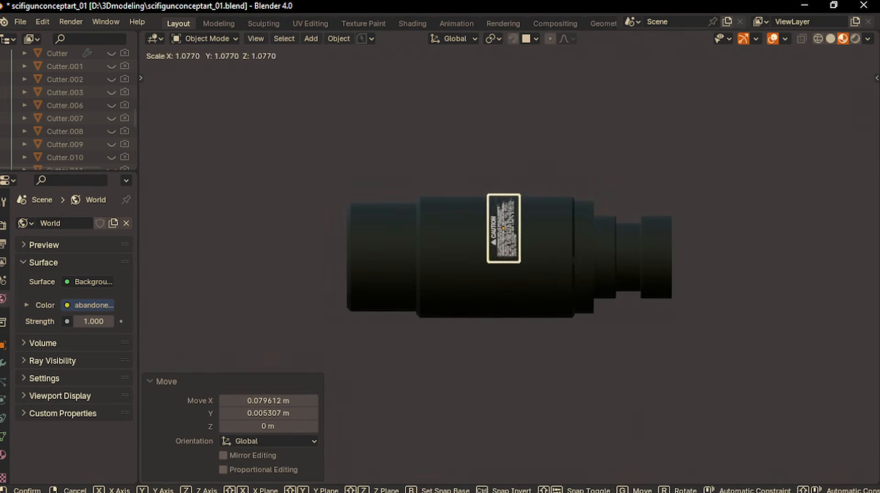
pyautogui.click(631, 246)
pyautogui.keyDown('shift'); pyautogui.click(631, 246); pyautogui.keyUp('shift')
pyautogui.press('g')
pyautogui.click(636, 257)
pyautogui.hotkey('ctrl', 'z')
pyautogui.click(520, 205)
pyautogui.press('g')
pyautogui.click(472, 229)
# - Project the caution decal onto the curved surface of the scope cylinder
pyautogui.moveTo(471, 230); pyautogui.dragTo(473, 232, button='middle')
pyautogui.press('d')
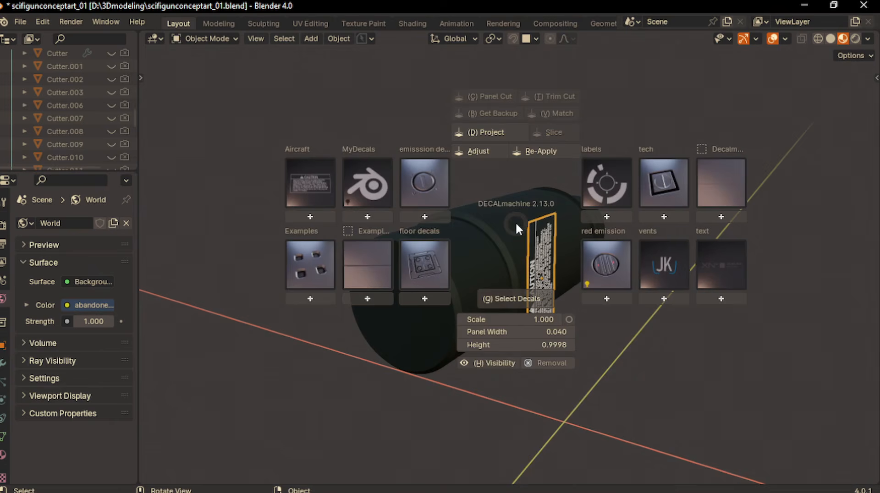
pyautogui.click(489, 134)
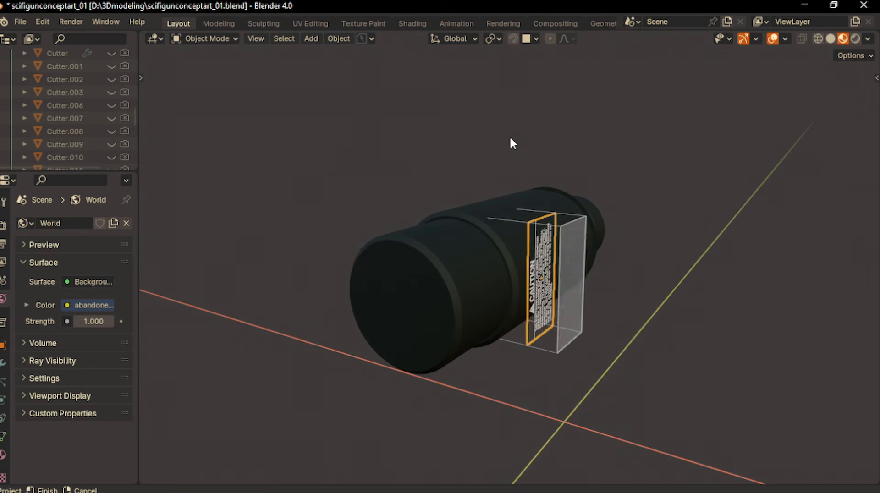
pyautogui.moveTo(581, 166); pyautogui.dragTo(556, 148, button='middle')
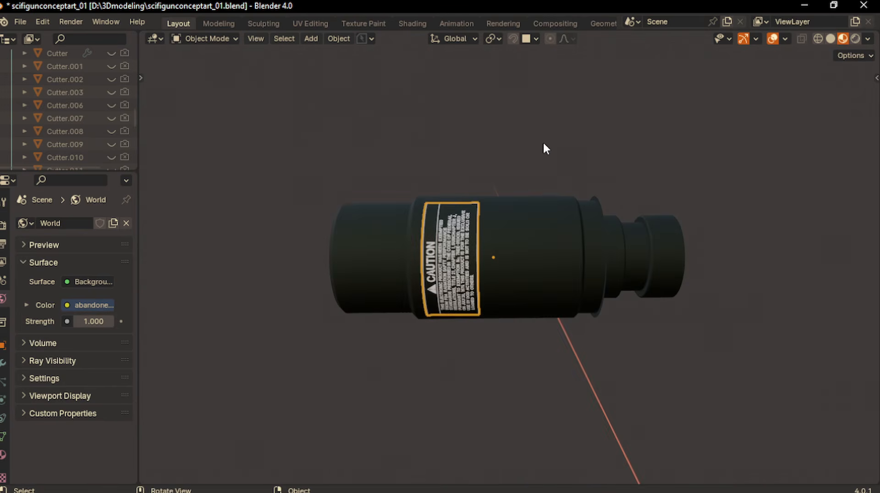
# - Set the alpha of the caution decal's material to 0.3
pyautogui.click(3, 453)
pyautogui.scroll(-6, 59, 410)
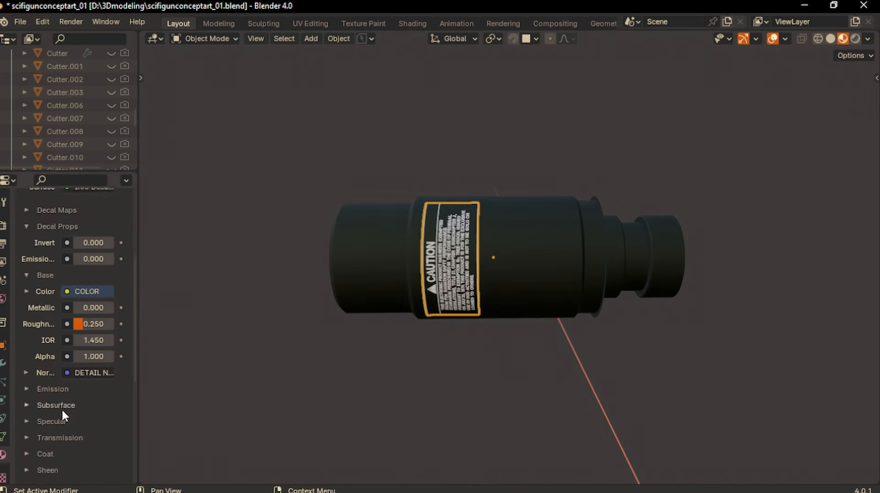
pyautogui.moveTo(94, 345); pyautogui.dragTo(74, 345)
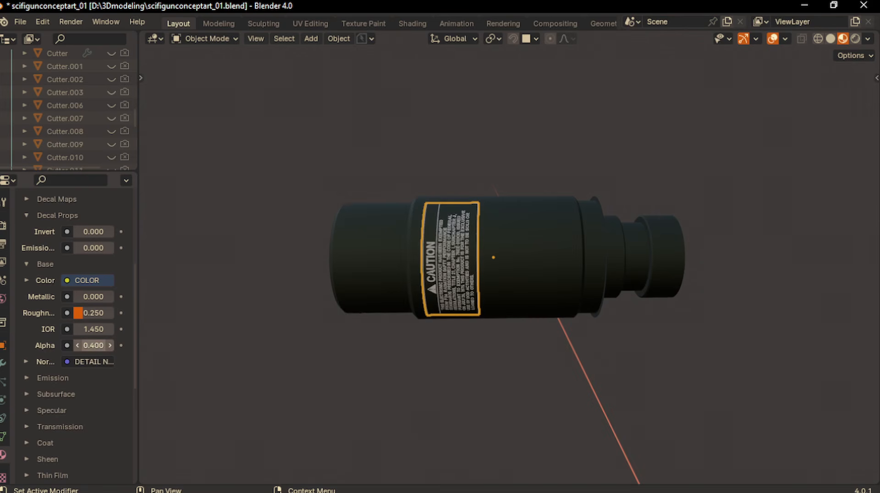
pyautogui.click(336, 372)
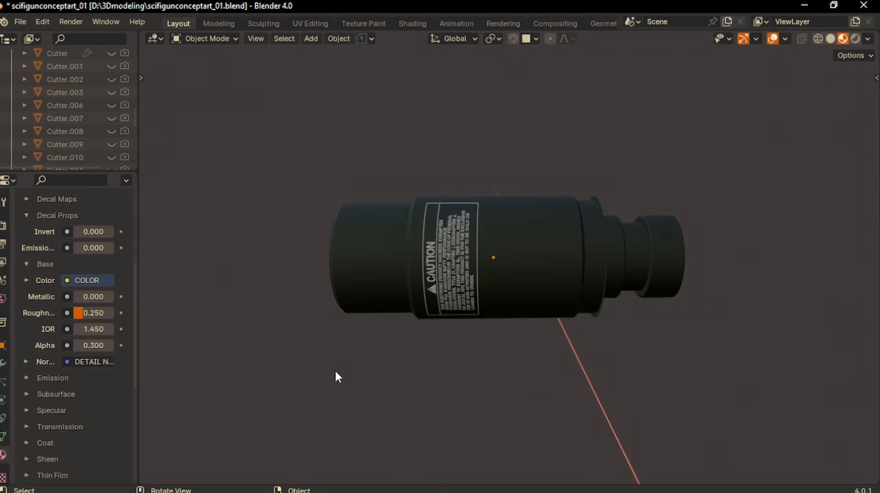
pyautogui.press('KP_Divide')
# - Turn the flat caution decal 180° around X, move it to the stepped end of the thick section, and adjust its scale
pyautogui.press('r')
pyautogui.press('x')
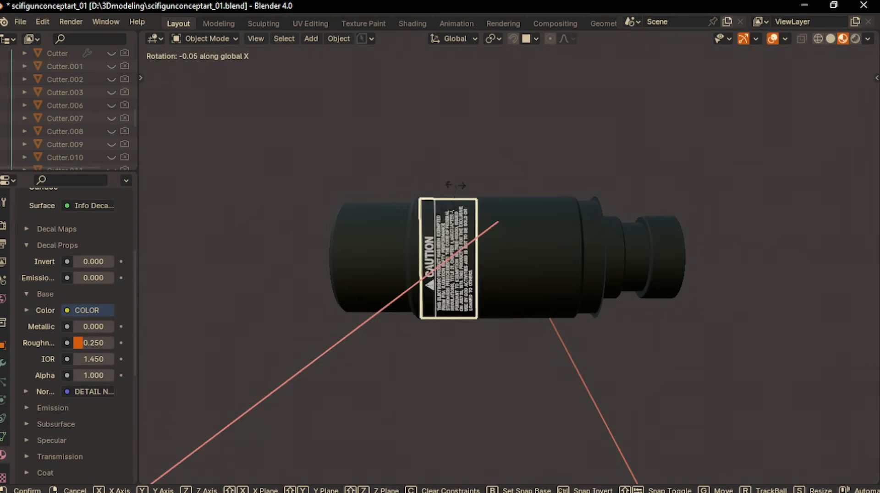
pyautogui.keyDown('ctrl'); pyautogui.click(441, 338); pyautogui.keyUp('ctrl')
pyautogui.press('g')
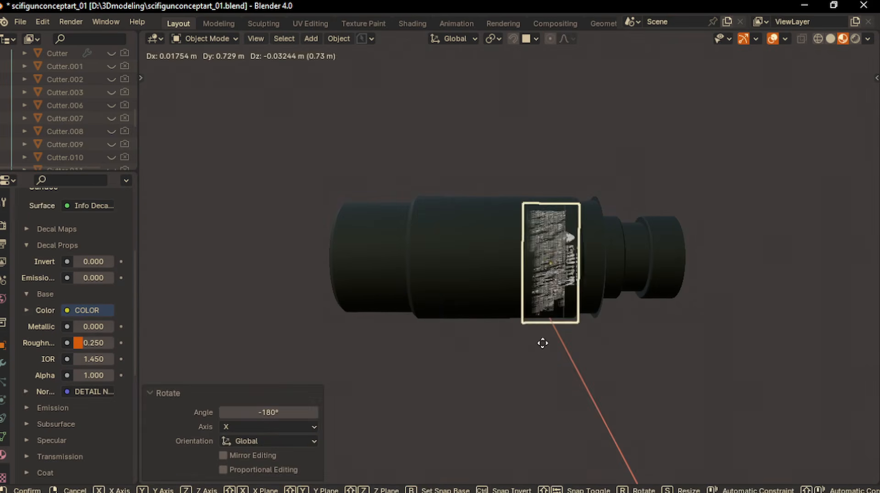
pyautogui.click(534, 340)
pyautogui.press('s')
pyautogui.click(628, 339)
# - Project the turned caution decal onto the scope cylinder and set its material alpha to 0.4
pyautogui.moveTo(604, 330); pyautogui.dragTo(638, 343, button='middle')
pyautogui.press('d')
pyautogui.click(525, 202)
pyautogui.click(551, 211)
pyautogui.moveTo(679, 236); pyautogui.dragTo(592, 227, button='middle')
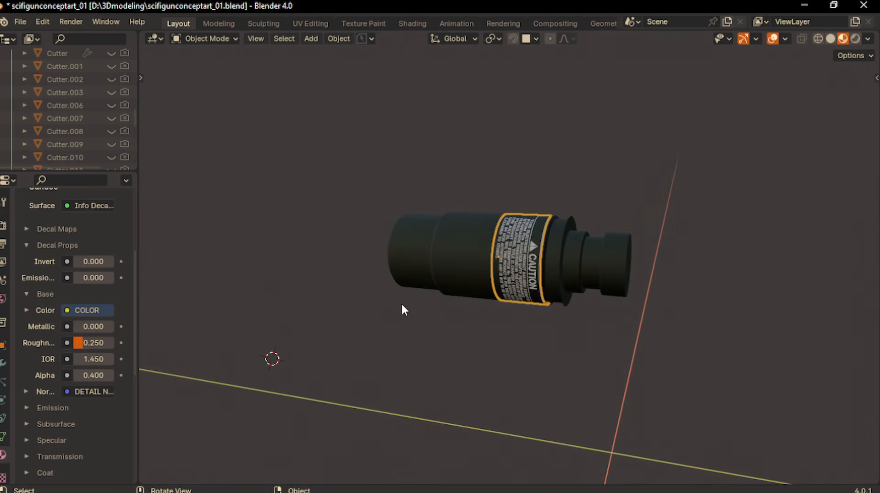
# - Isolate the blue shell around the drum magazine and insert the four-hole decal from the DECALmachine Examples library
pyautogui.press('KP_Divide')
pyautogui.click(356, 403)
pyautogui.press('KP_Divide')
pyautogui.moveTo(357, 401); pyautogui.dragTo(578, 248, button='middle')
pyautogui.press('d')
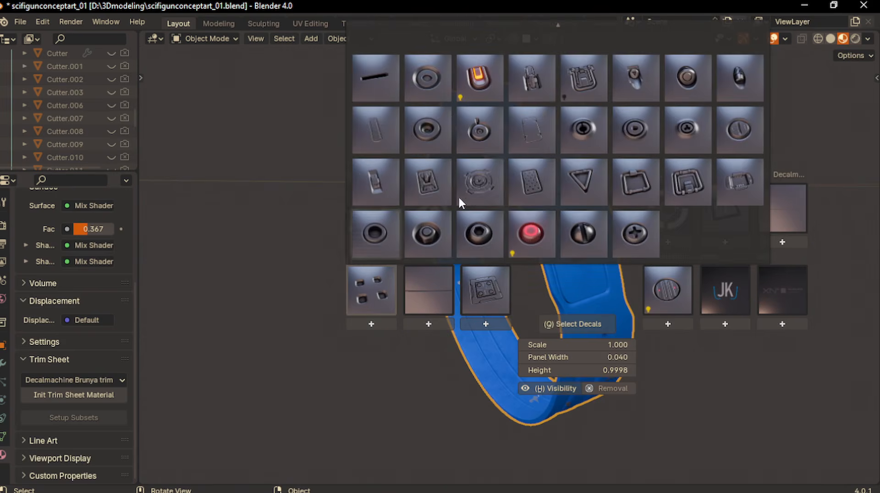
pyautogui.click(385, 47)
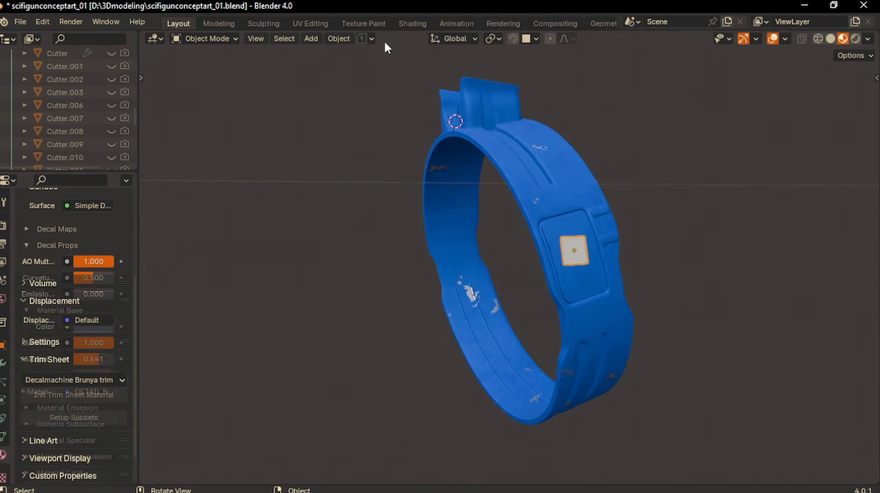
# - Rotate the four-hole decal to line up with the raised rectangular panel and raise it about 0.042 m along its local Z axis
pyautogui.press('f')
pyautogui.press('r')
pyautogui.click(606, 257)
pyautogui.scroll(-2, 606, 258)
pyautogui.scroll(-4, 604, 253)
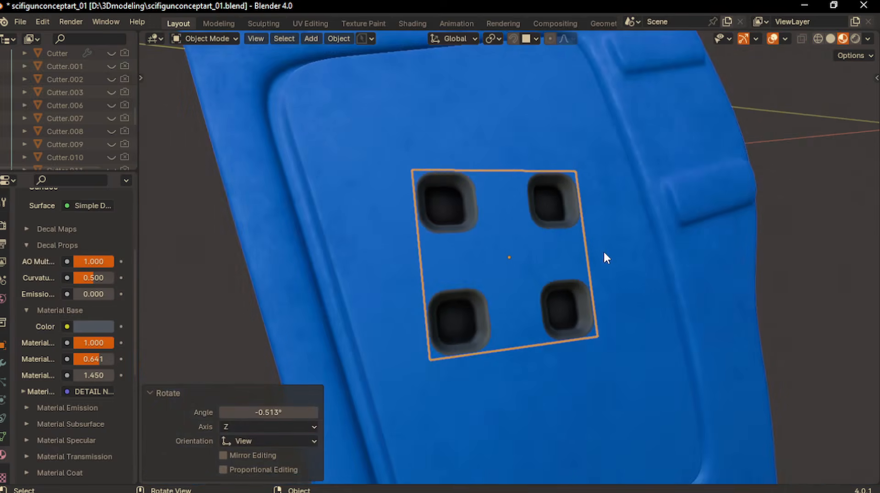
pyautogui.press('r')
pyautogui.press('x')
pyautogui.click(605, 246)
pyautogui.press('r')
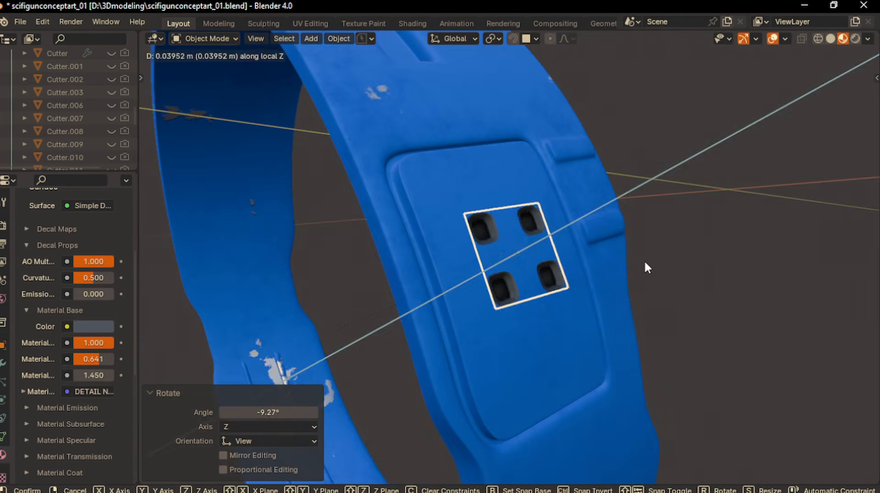
pyautogui.click(645, 260)
# - Enlarge the four-hole decal to nearly the panel's width and rotate it about -2.8° in view to match the panel's tilt
pyautogui.press('s')
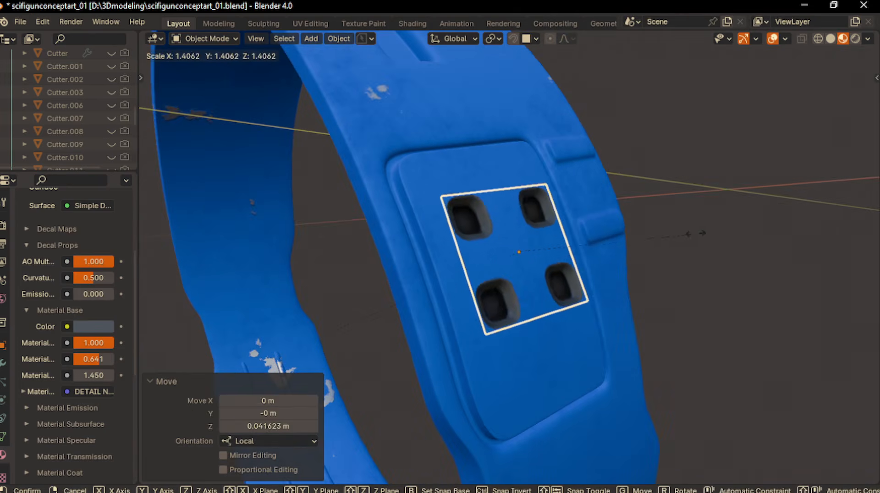
pyautogui.click(722, 220)
pyautogui.press('f')
pyautogui.press('r')
pyautogui.press('x')
pyautogui.press('x')
pyautogui.press('x')
pyautogui.click(718, 211)
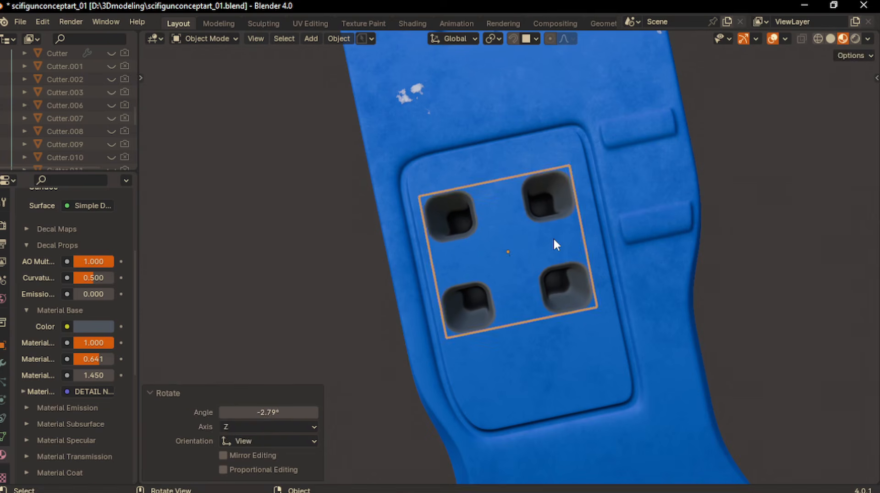
# - Move the four-hole decal to the middle of the raised panel
pyautogui.press('g')
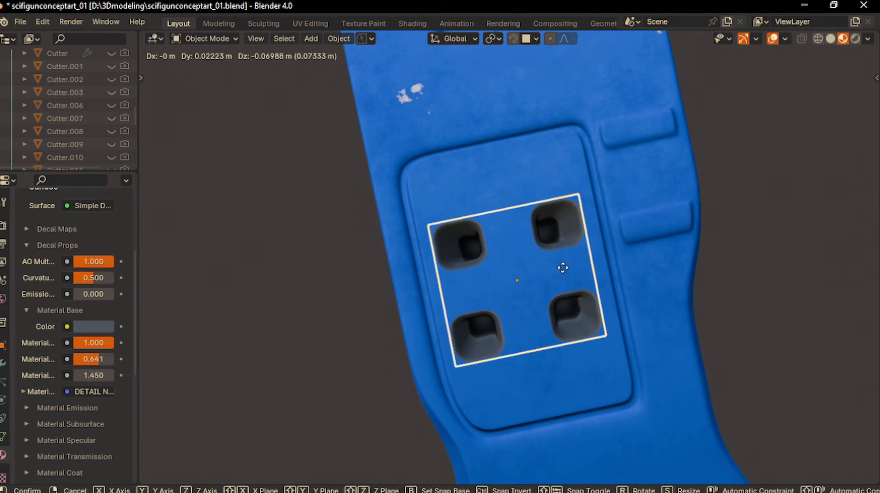
pyautogui.click(618, 263)
pyautogui.hotkey('ctrl', 'z')
pyautogui.press('g')
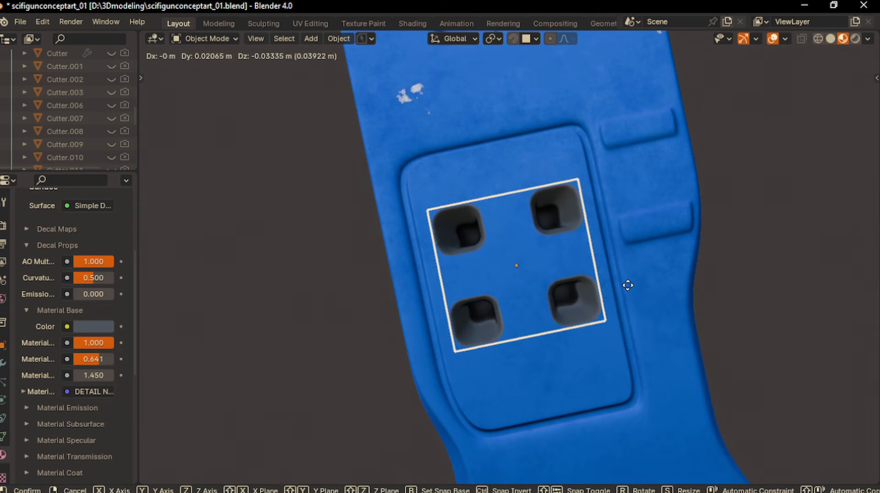
pyautogui.click(629, 292)
# - Set the four-hole decal's material base color to the panel's blue by sampling it from the shell, and bring back the full gun
pyautogui.click(96, 327)
pyautogui.click(203, 269)
pyautogui.click(473, 192)
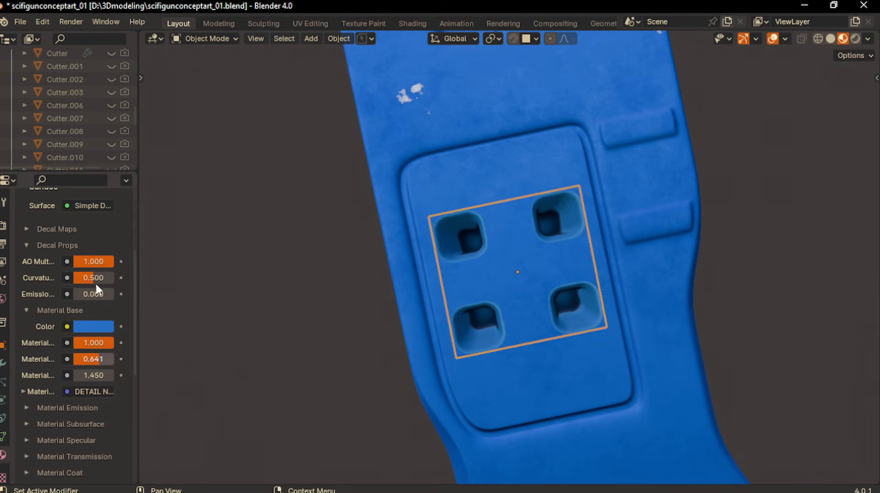
pyautogui.scroll(-5, 338, 196)
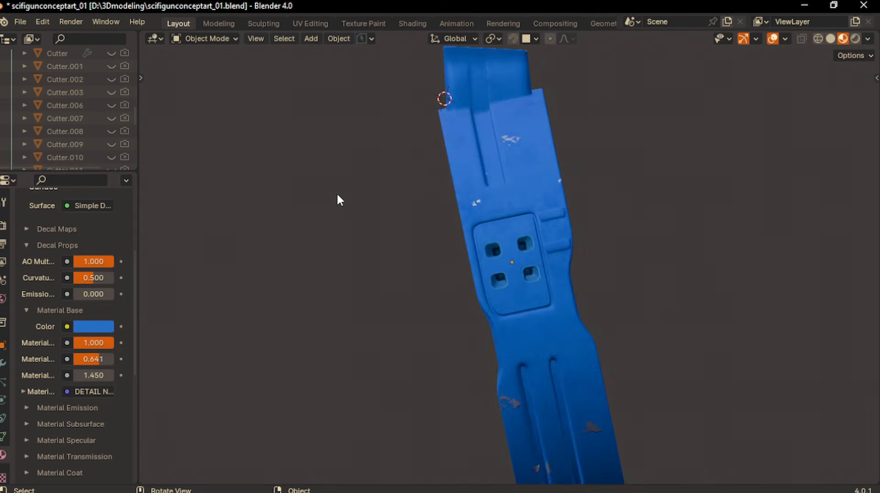
pyautogui.scroll(-5, 337, 195)
pyautogui.moveTo(337, 195); pyautogui.dragTo(493, 219, button='middle')
pyautogui.keyDown('shift'); pyautogui.click(528, 213); pyautogui.keyUp('shift')
pyautogui.keyDown('shift'); pyautogui.click(489, 220); pyautogui.keyUp('shift')
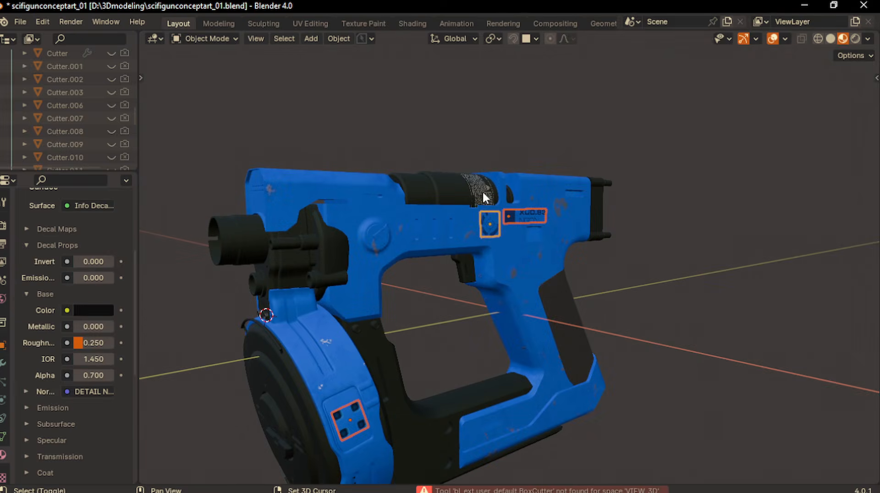
pyautogui.click(362, 185)
pyautogui.scroll(-4, 362, 185)
pyautogui.moveTo(361, 186); pyautogui.dragTo(403, 220, button='middle')
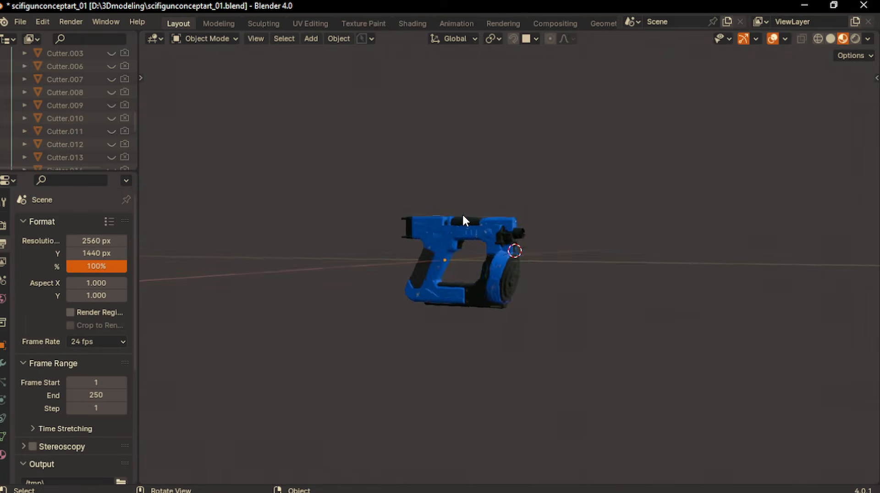
# - Frame the gun in a three-quarter view from its other side and create a Smart View Cam from that view
pyautogui.moveTo(463, 215); pyautogui.dragTo(438, 210, button='middle')
pyautogui.moveTo(463, 215)
pyautogui.keyDown('shift'); pyautogui.mouseDown(button='middle')
pyautogui.moveTo(441, 202)
pyautogui.moveTo(511, 225)
pyautogui.moveTo(460, 194)
pyautogui.moveTo(458, 207)
pyautogui.mouseUp(button='middle'); pyautogui.keyUp('shift')
pyautogui.scroll(3, 463, 216)
pyautogui.moveTo(463, 216)
pyautogui.mouseDown(button='middle')
pyautogui.moveTo(474, 240)
pyautogui.moveTo(463, 217)
pyautogui.mouseUp(button='middle')
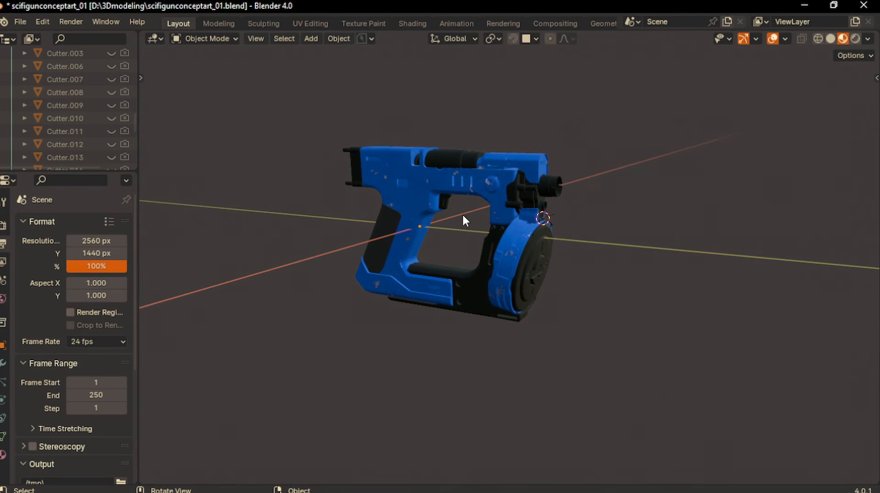
pyautogui.press('`')
pyautogui.click(306, 97)
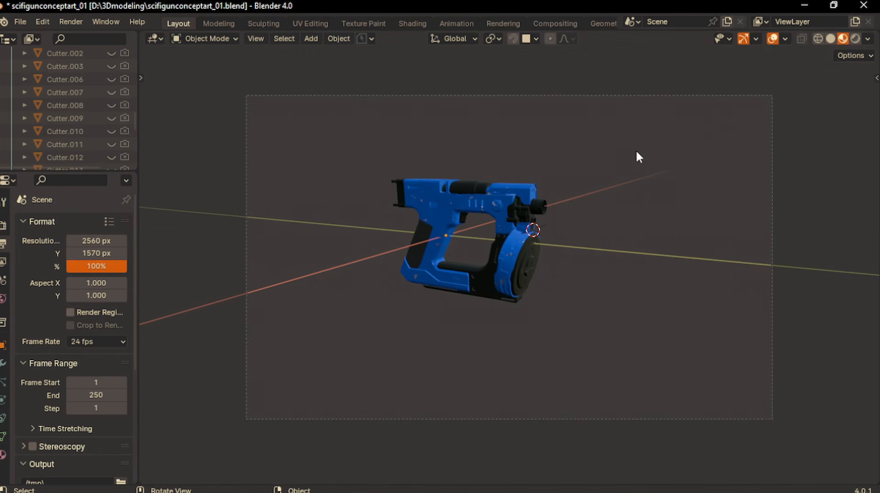
pyautogui.click(868, 39)
pyautogui.click(786, 40)
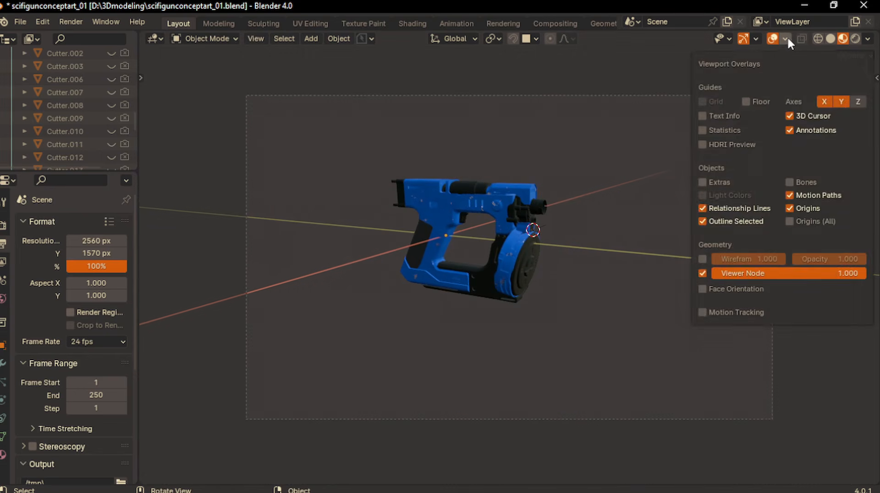
pyautogui.press('`')
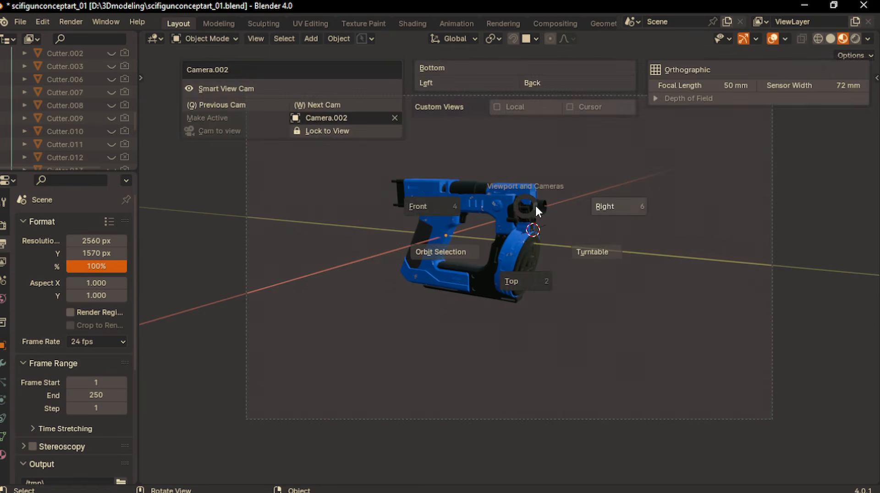
pyautogui.press('Escape')
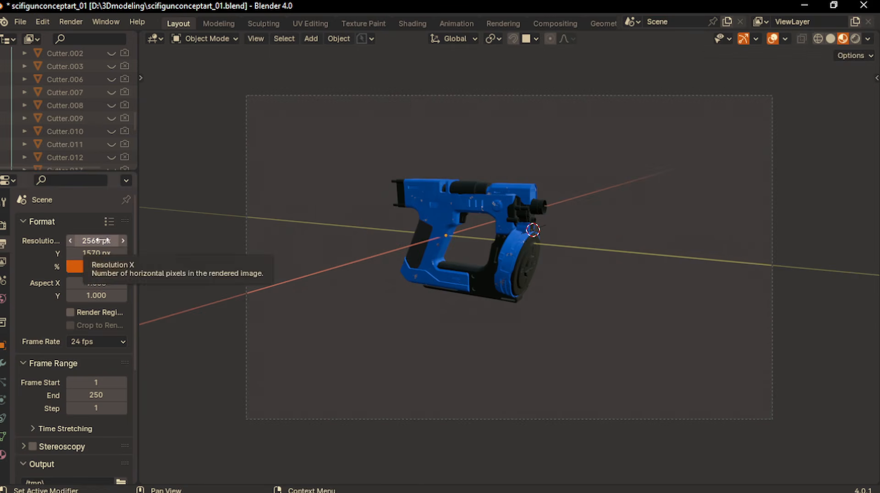
# - Set the render resolution height to 1440 px and the camera's focal length to 125 mm
pyautogui.click(99, 254)
pyautogui.write('1440')
pyautogui.press('Return')
pyautogui.press('`')
pyautogui.click(665, 122)
pyautogui.press('Return')
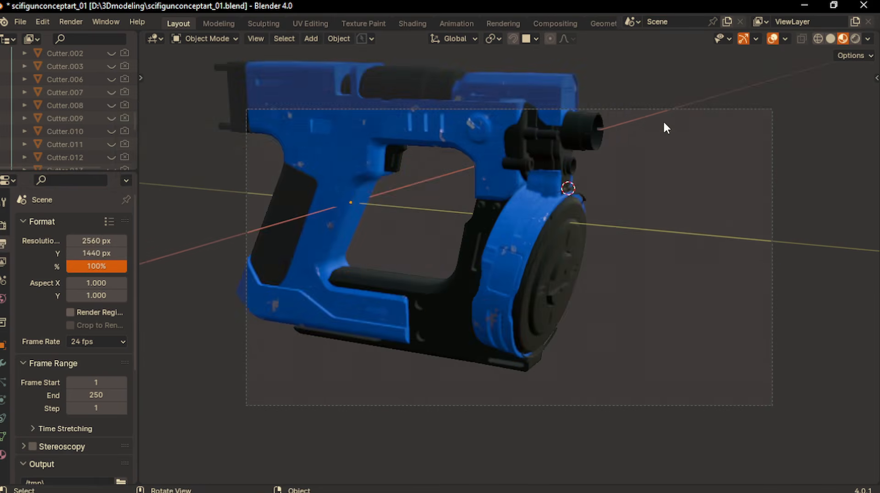
# - Lock the camera to the view and adjust its position so the whole gun fits inside the frame
pyautogui.press('`')
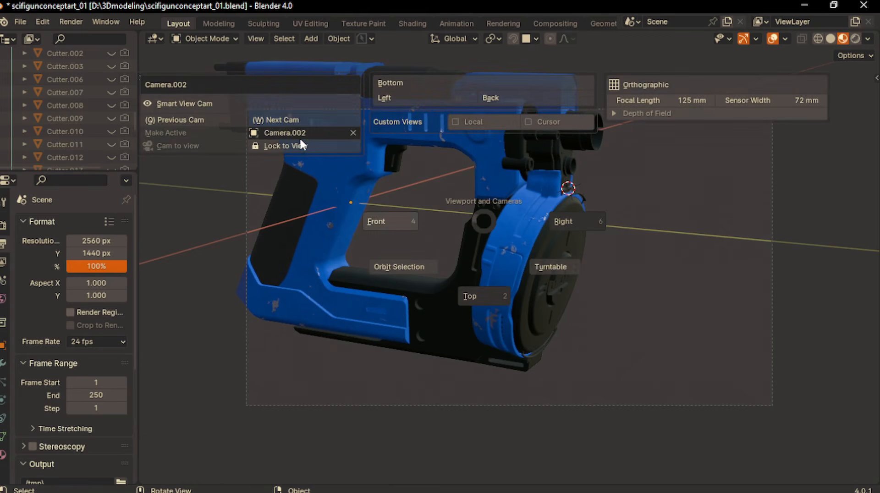
pyautogui.click(296, 147)
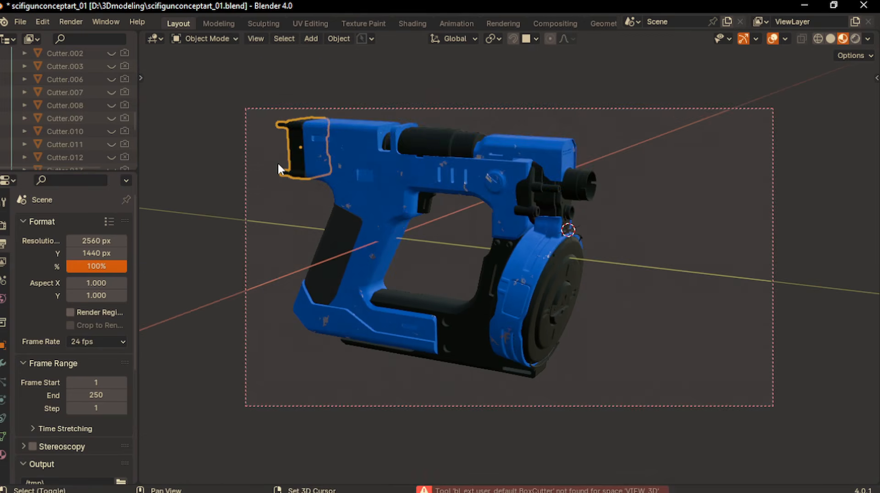
pyautogui.keyDown('shift'); pyautogui.scroll(1, 277, 164); pyautogui.keyUp('shift')
pyautogui.keyDown('shift'); pyautogui.scroll(-4, 278, 164); pyautogui.keyUp('shift')
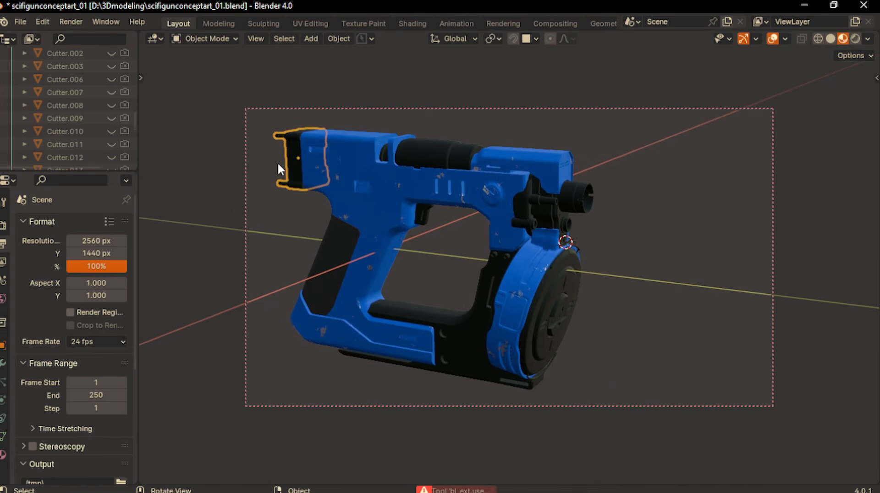
# - Unlock the camera from the view, deselect the rear part and switch the viewport to solid shading
pyautogui.press('pagedown')
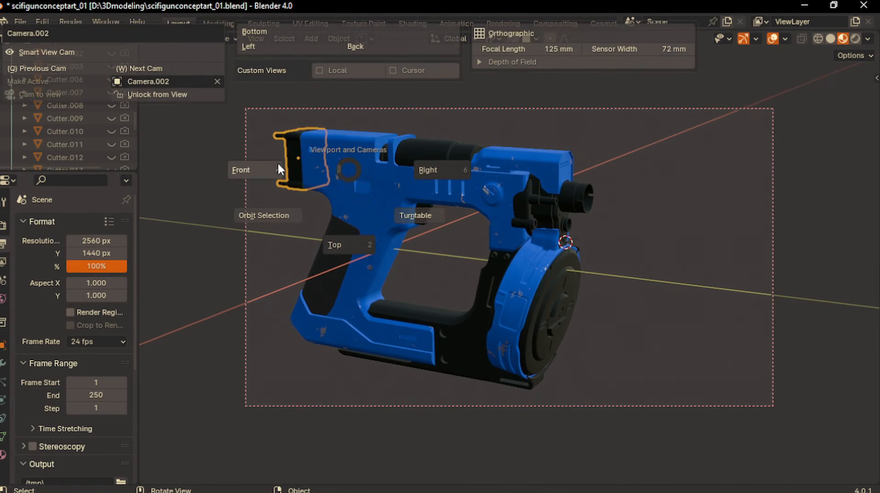
pyautogui.click(185, 96)
pyautogui.click(218, 137)
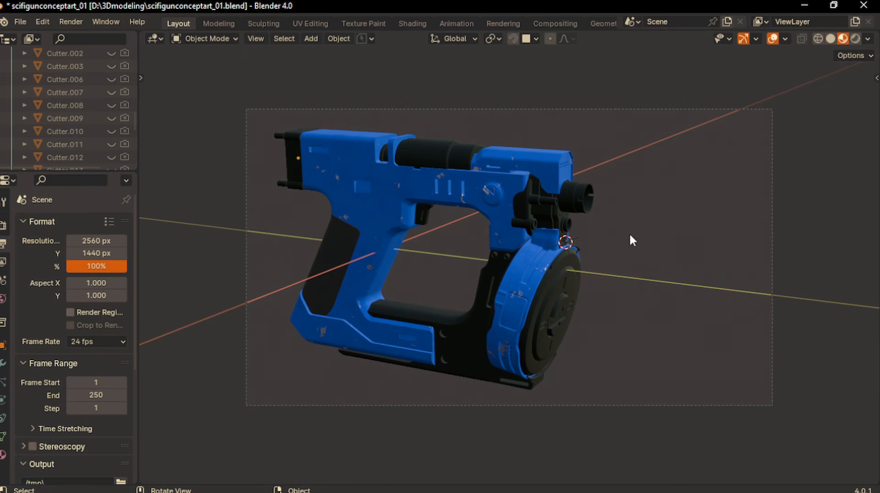
pyautogui.click(832, 39)
pyautogui.scroll(-2, 511, 257)
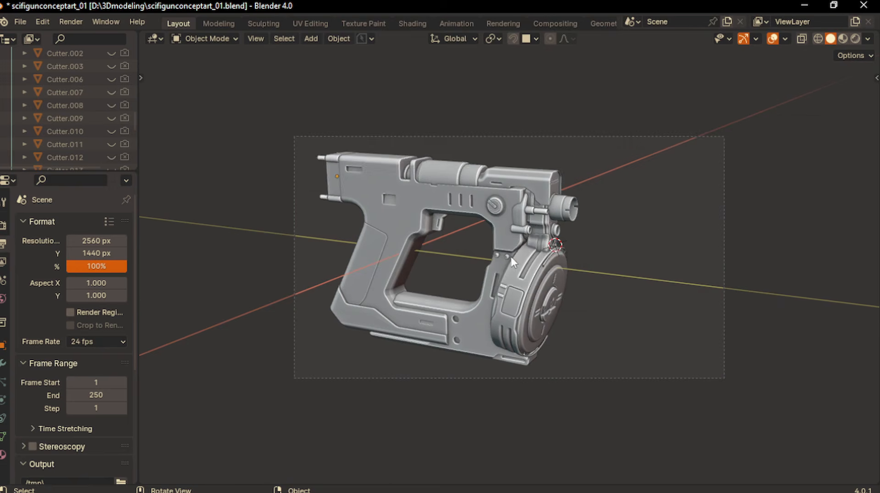
# - Lock the camera to the view again and orbit to a lower three-quarter angle that shows the drum magazine's face
pyautogui.press('pagedown')
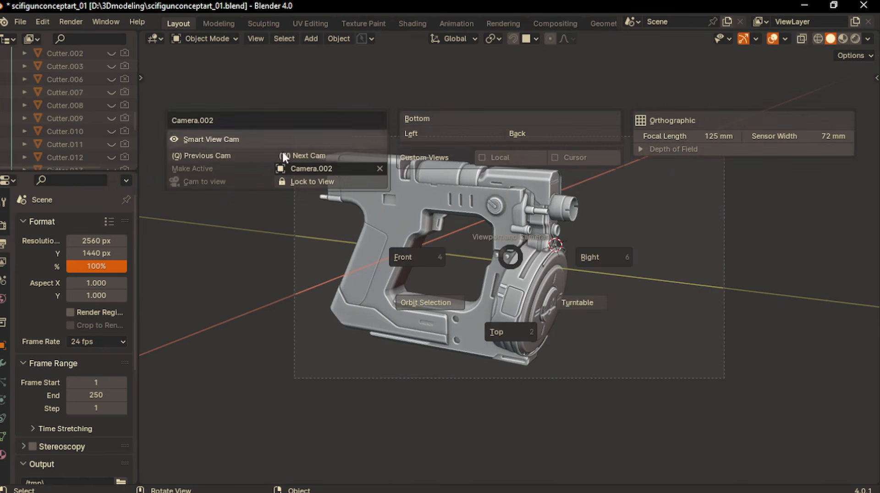
pyautogui.click(307, 179)
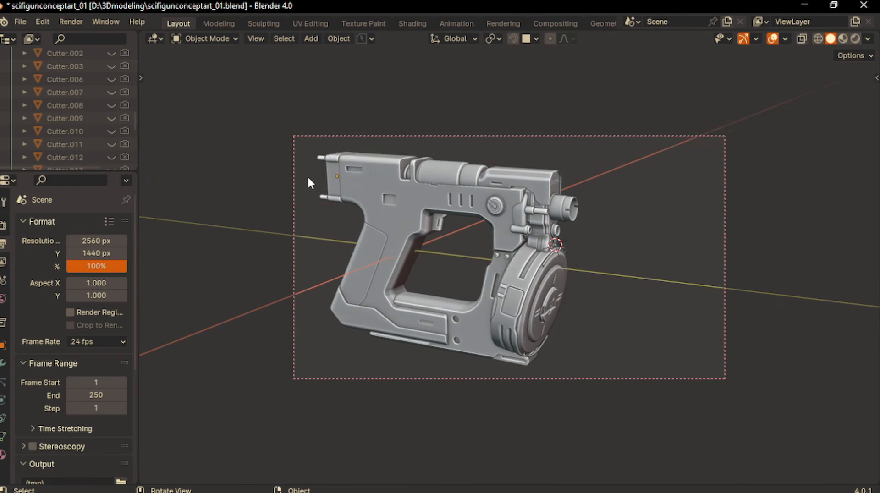
pyautogui.moveTo(308, 179)
pyautogui.keyDown('shift'); pyautogui.mouseDown(button='middle')
pyautogui.moveTo(296, 181)
pyautogui.moveTo(309, 179)
pyautogui.mouseUp(button='middle'); pyautogui.keyUp('shift')
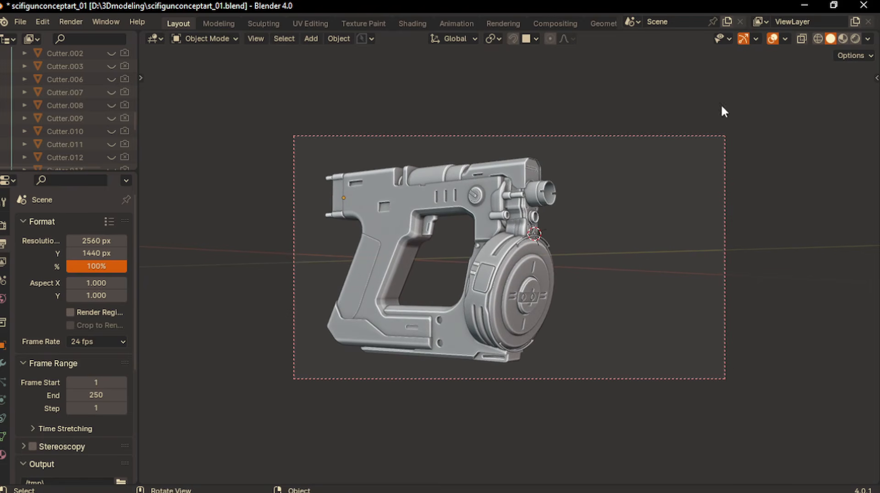
pyautogui.moveTo(584, 279); pyautogui.dragTo(583, 277, button='middle')
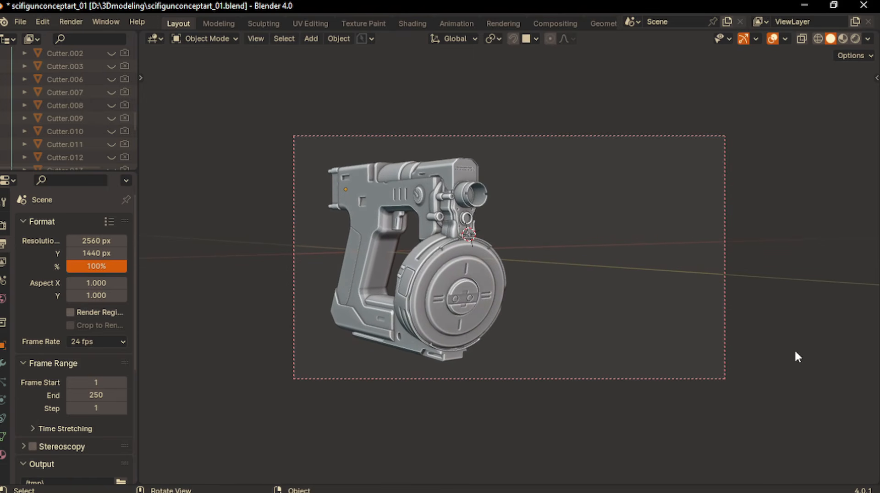
pyautogui.moveTo(545, 316); pyautogui.dragTo(535, 303, button='middle')
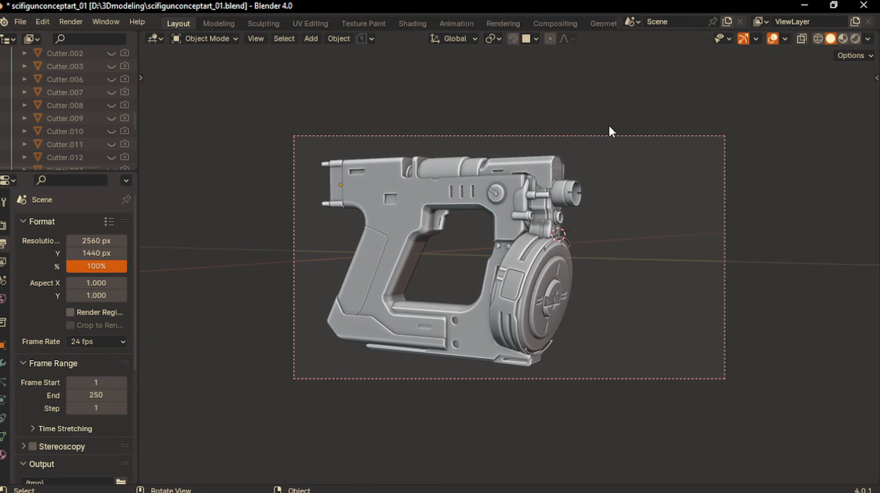
pyautogui.moveTo(599, 275); pyautogui.dragTo(598, 274, button='middle')
pyautogui.moveTo(599, 275); pyautogui.dragTo(600, 277, button='middle')
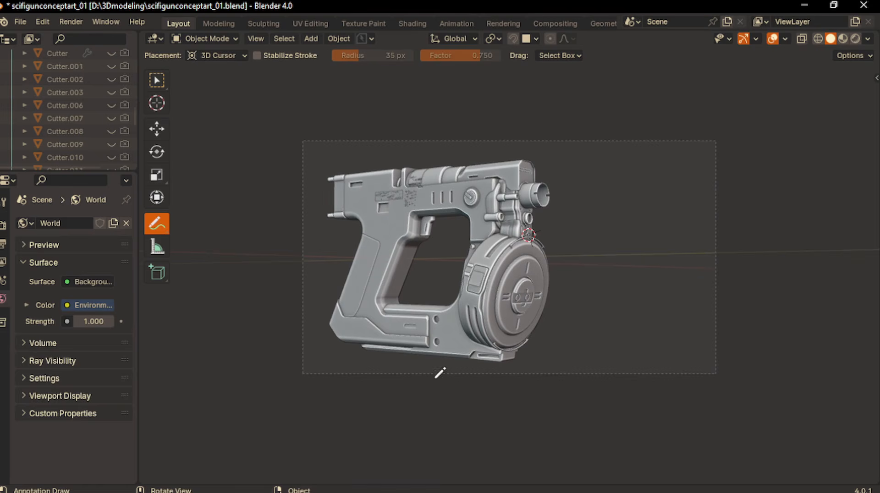
# - Sketch two horizontal and two vertical annotation lines framing the gun inside the camera view
pyautogui.moveTo(255, 349); pyautogui.dragTo(409, 327)
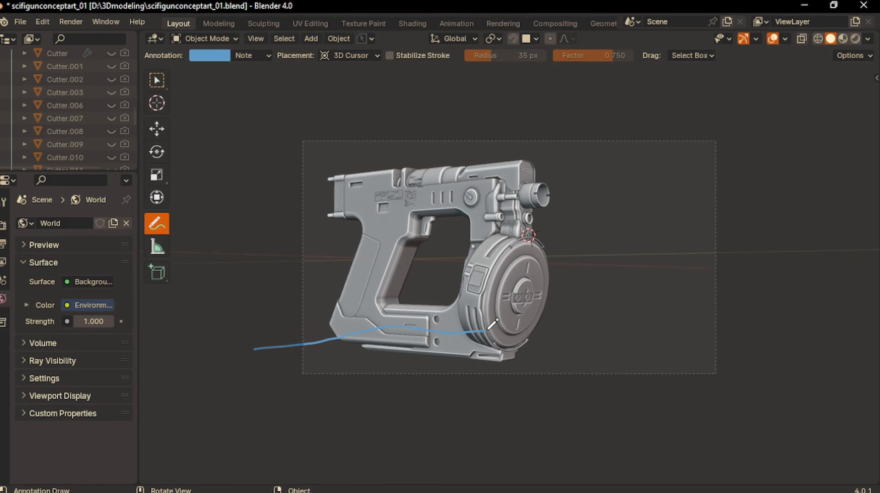
pyautogui.hotkey('ctrl', 'z')
pyautogui.moveTo(260, 345); pyautogui.dragTo(493, 331)
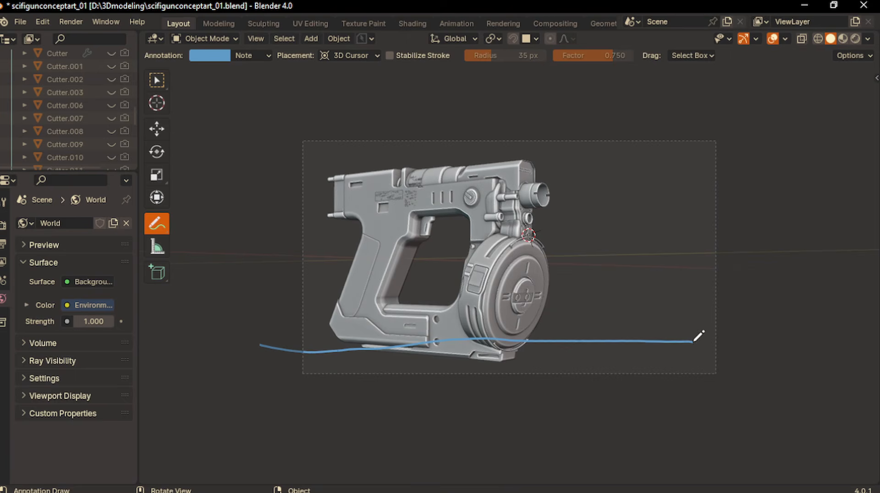
pyautogui.moveTo(519, 151); pyautogui.dragTo(731, 165)
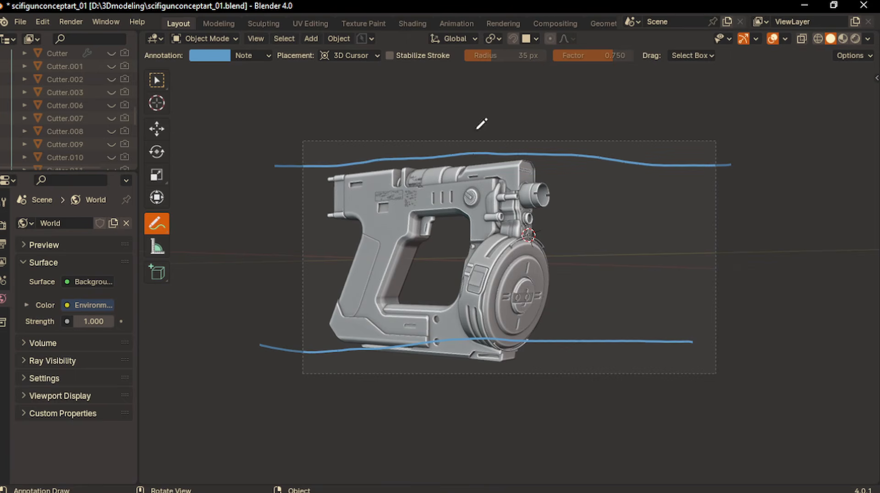
pyautogui.moveTo(327, 158); pyautogui.dragTo(340, 400)
pyautogui.moveTo(560, 116); pyautogui.dragTo(561, 312)
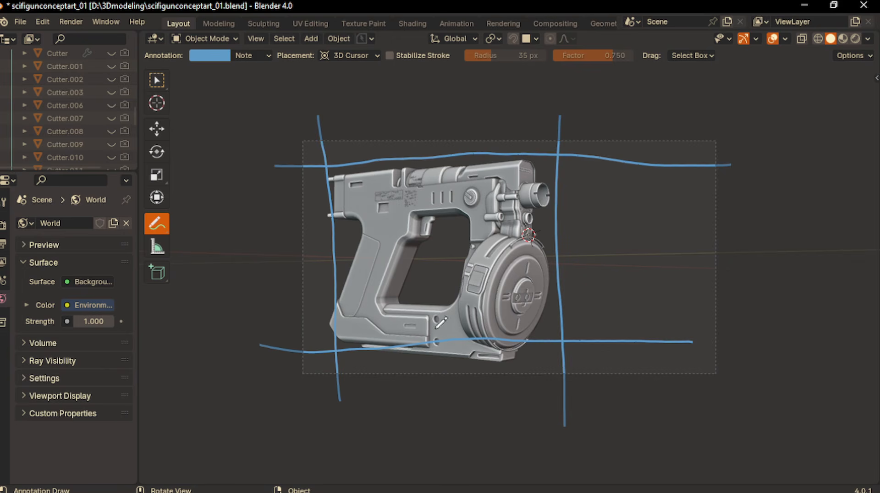
# - Undo the horizontal and vertical annotation lines and return to the Select Box tool
pyautogui.hotkey('ctrl', 'z')
pyautogui.hotkey('ctrl', 'z')
pyautogui.hotkey('ctrl', 'z')
pyautogui.hotkey('ctrl', 'z')
pyautogui.hotkey('ctrl', 'z')
pyautogui.click(157, 81)
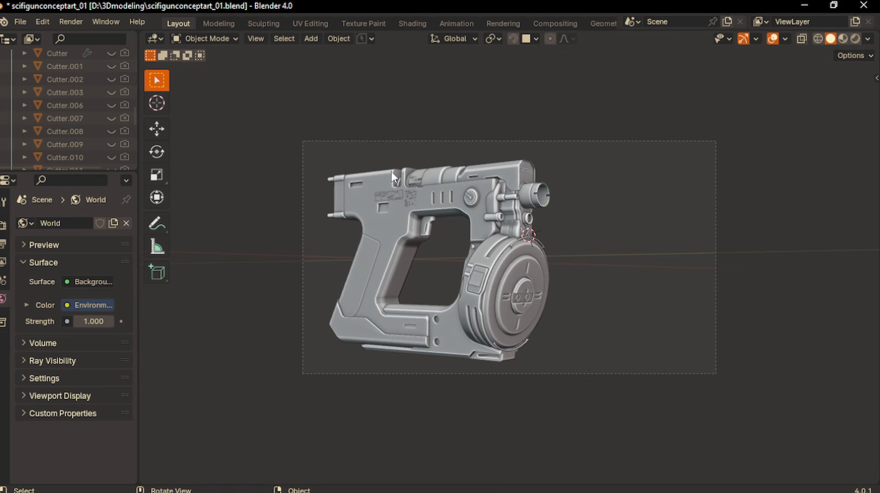
# - Select all parts of the gun and rotate them 13.1° about the global X axis
pyautogui.moveTo(321, 155); pyautogui.dragTo(609, 367)
pyautogui.press('r')
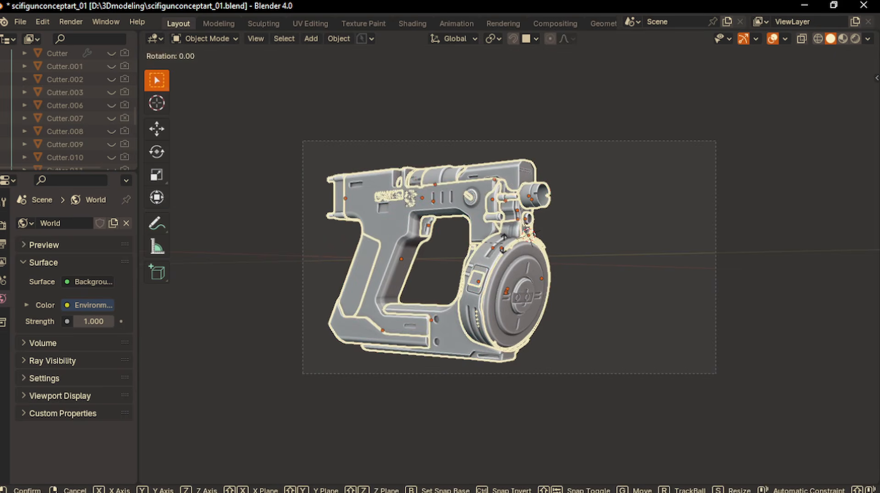
pyautogui.press('x')
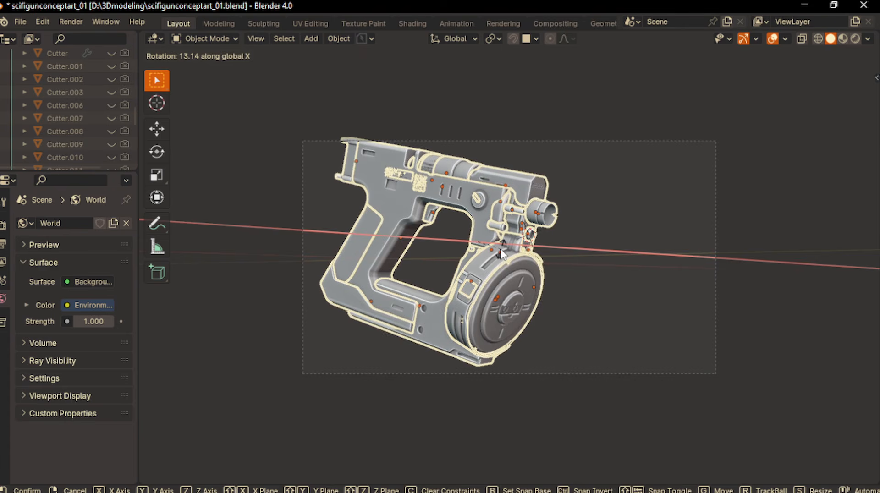
pyautogui.click(501, 252)
# - Rotate the whole gun -0.968° about the global Z axis and -9.53° about the global Y axis
pyautogui.press('r')
pyautogui.press('z')
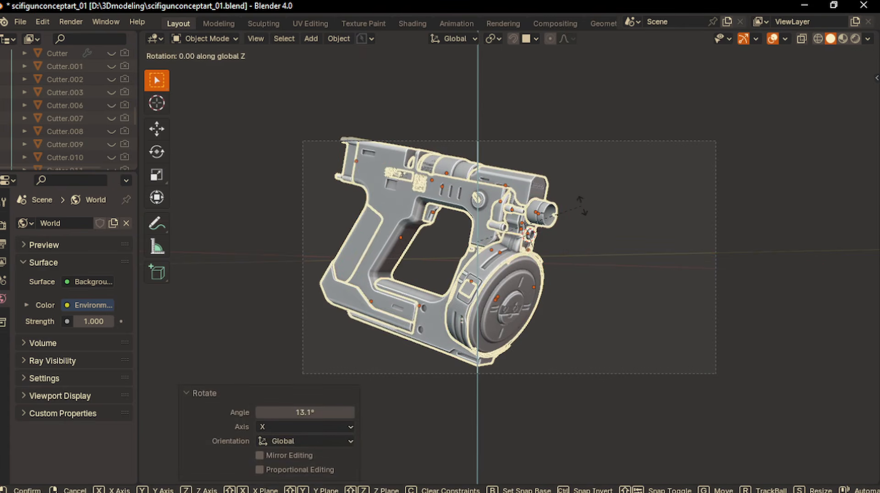
pyautogui.click(545, 210)
pyautogui.press('r')
pyautogui.press('y')
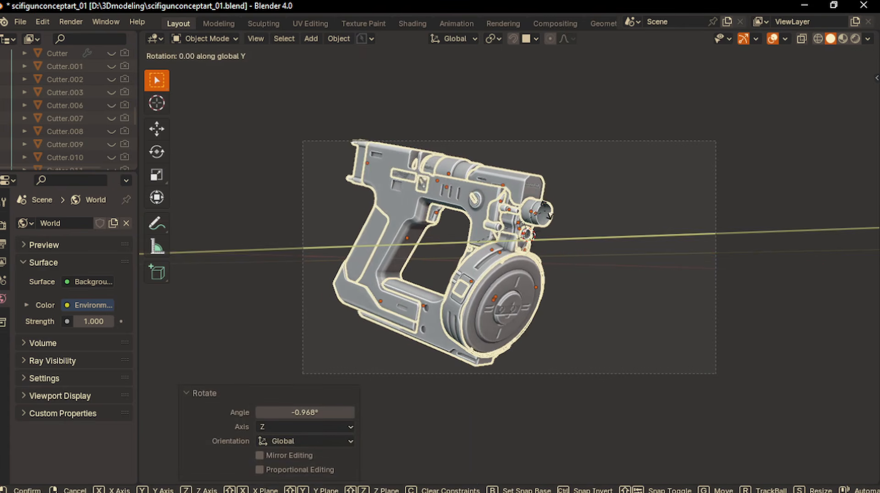
pyautogui.click(525, 183)
# - Lock the camera to the view and readjust it so the tilted gun sits fully inside the frame
pyautogui.press('`')
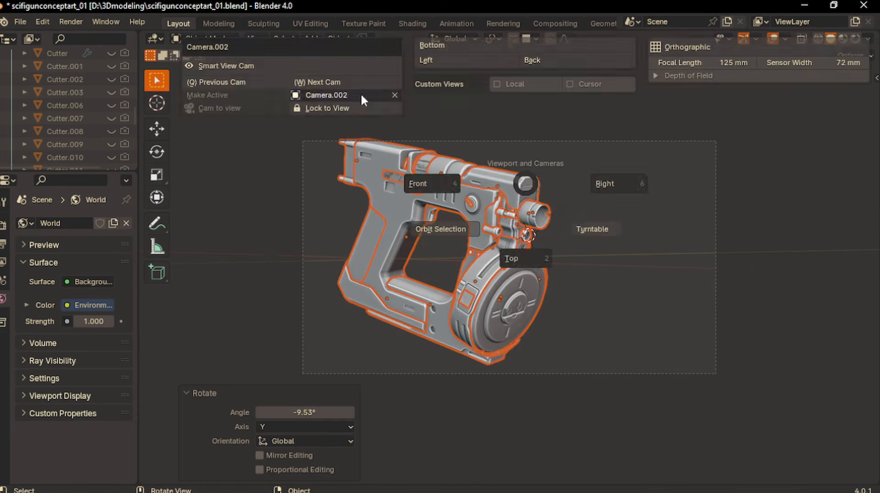
pyautogui.click(356, 107)
pyautogui.keyDown('shift'); pyautogui.moveTo(359, 97); pyautogui.dragTo(354, 107, button='middle'); pyautogui.keyUp('shift')
pyautogui.scroll(-1, 354, 106)
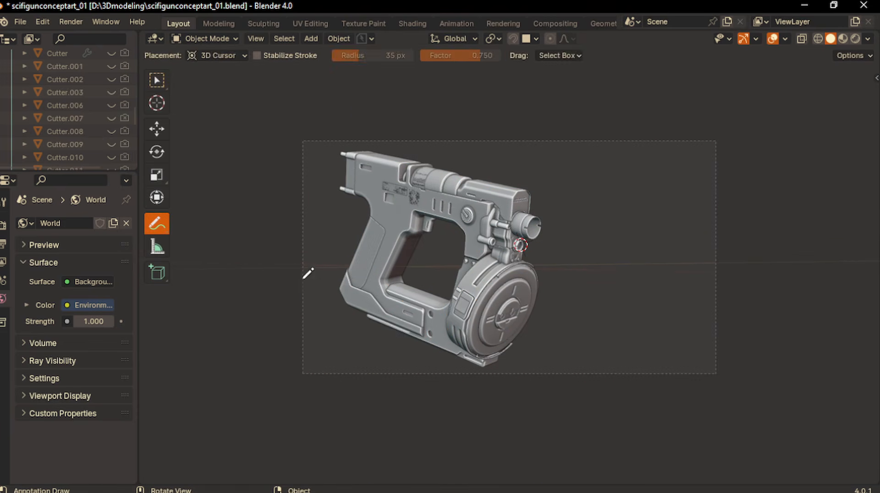
# - Sketch four slanted annotation lines around the tilted gun to illustrate its diagonal composition
pyautogui.moveTo(281, 276)
pyautogui.mouseDown()
pyautogui.moveTo(373, 313)
pyautogui.moveTo(536, 411)
pyautogui.mouseUp()
pyautogui.moveTo(358, 78)
pyautogui.mouseDown()
pyautogui.moveTo(505, 178)
pyautogui.moveTo(708, 355)
pyautogui.mouseUp()
pyautogui.moveTo(435, 97); pyautogui.dragTo(292, 325)
pyautogui.moveTo(665, 138); pyautogui.dragTo(495, 463)
# - Undo the slanted annotation lines and go back to the selection tool
pyautogui.hotkey('ctrl', 'z')
pyautogui.hotkey('ctrl', 'z')
pyautogui.hotkey('ctrl', 'z')
pyautogui.hotkey('ctrl', 'z')
pyautogui.click(158, 81)
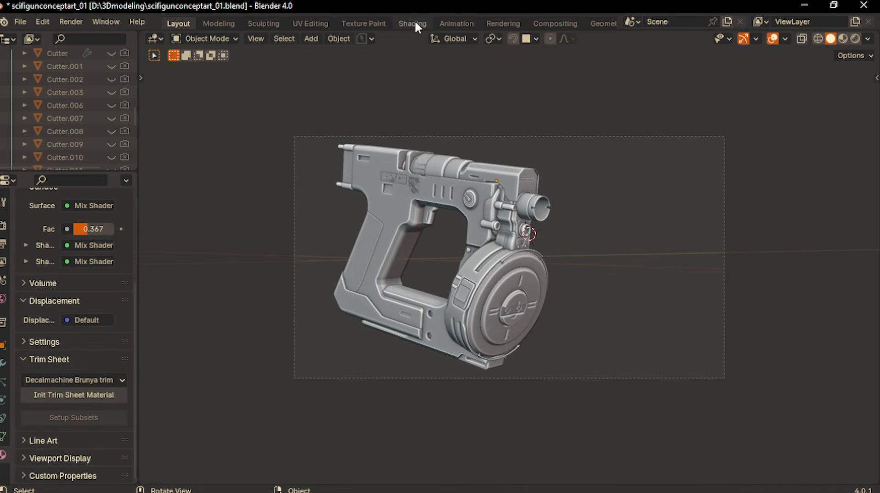
# - Show the World shader nodes in the Shading workspace and view the gun through the camera in rendered shading
pyautogui.click(416, 23)
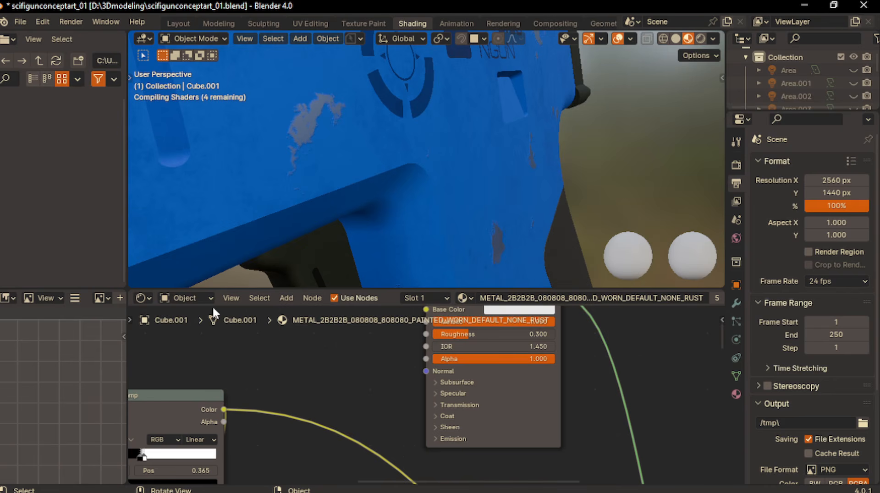
pyautogui.click(194, 298)
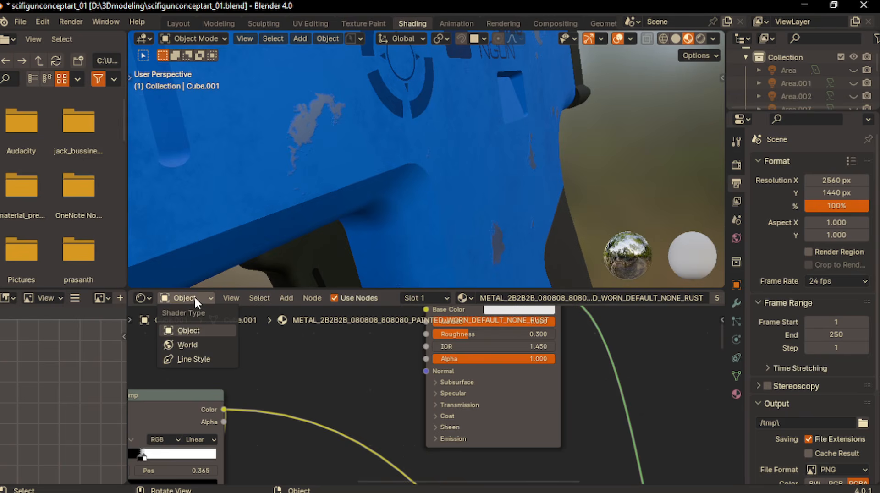
pyautogui.click(196, 345)
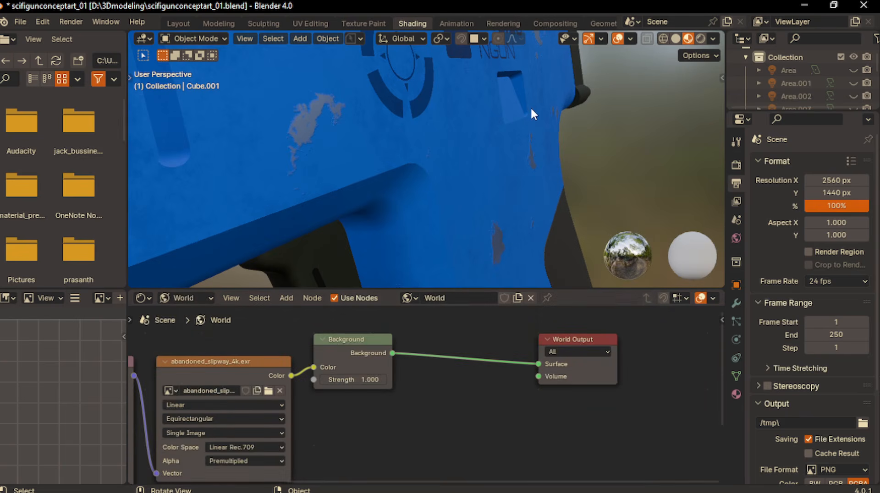
pyautogui.press('KP_0')
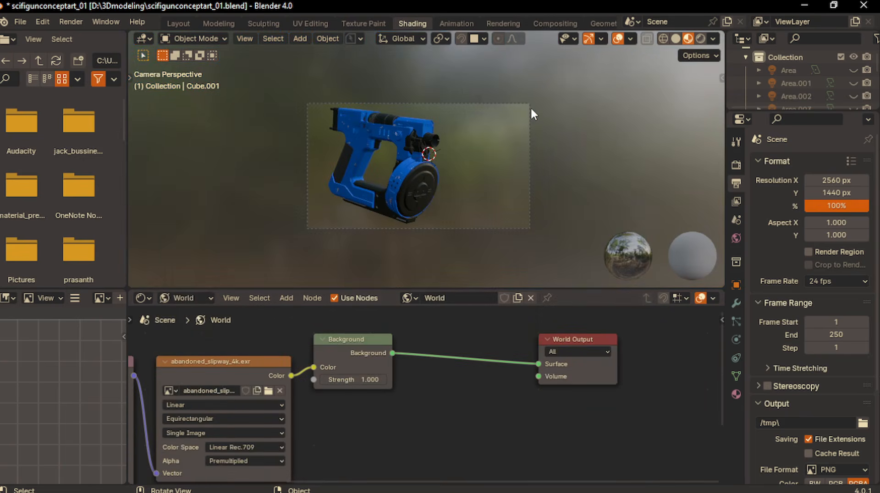
pyautogui.click(701, 39)
# - Delete the world's abandoned_slipway_4k.exr environment texture together with its Mapping and Texture Coordinate nodes
pyautogui.scroll(-6, 322, 347)
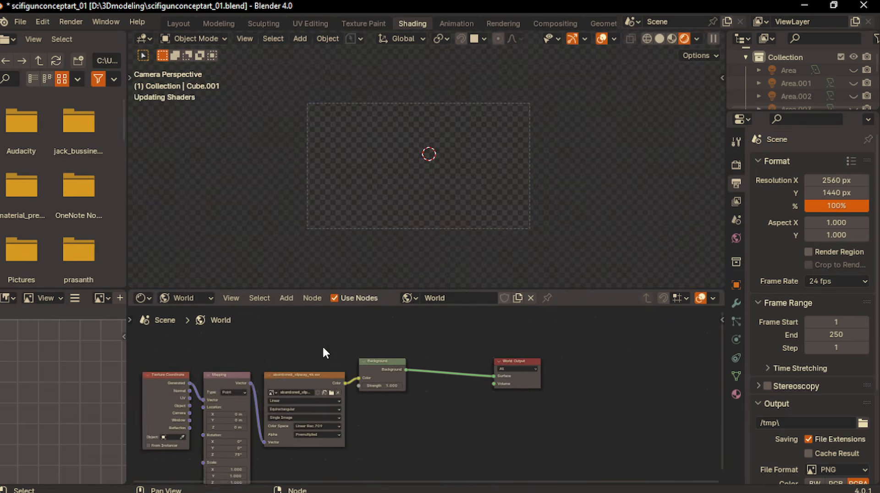
pyautogui.moveTo(323, 347); pyautogui.dragTo(389, 343, button='middle')
pyautogui.moveTo(232, 343); pyautogui.dragTo(347, 391)
pyautogui.press('x')
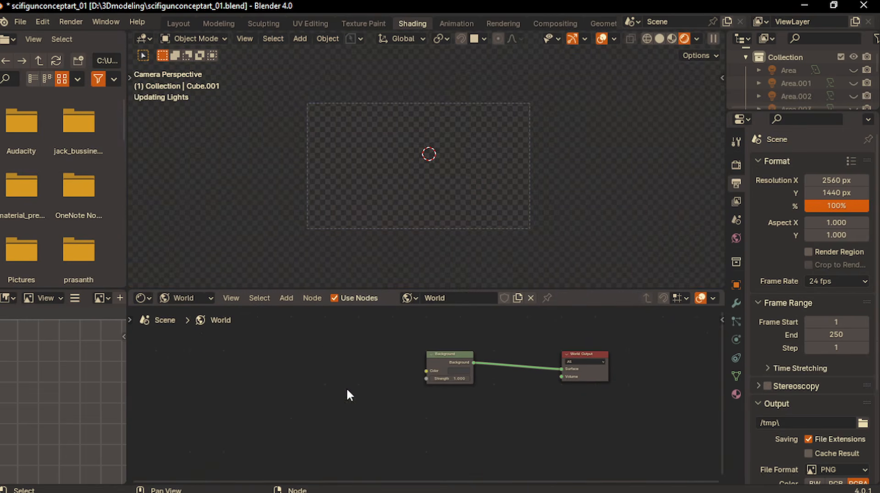
# - Add an Environment Texture with Mapping and Texture Coordinate nodes to the world's Background node
pyautogui.click(445, 360)
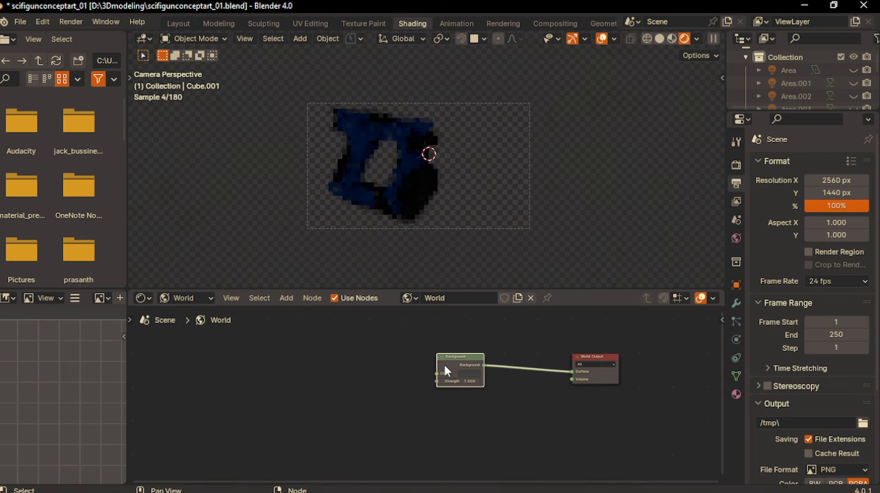
pyautogui.hotkey('ctrl', 't')
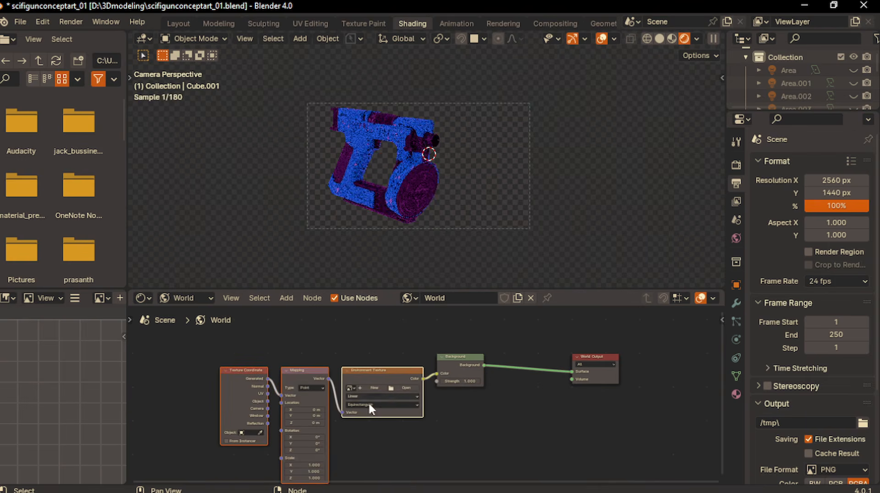
pyautogui.click(381, 373)
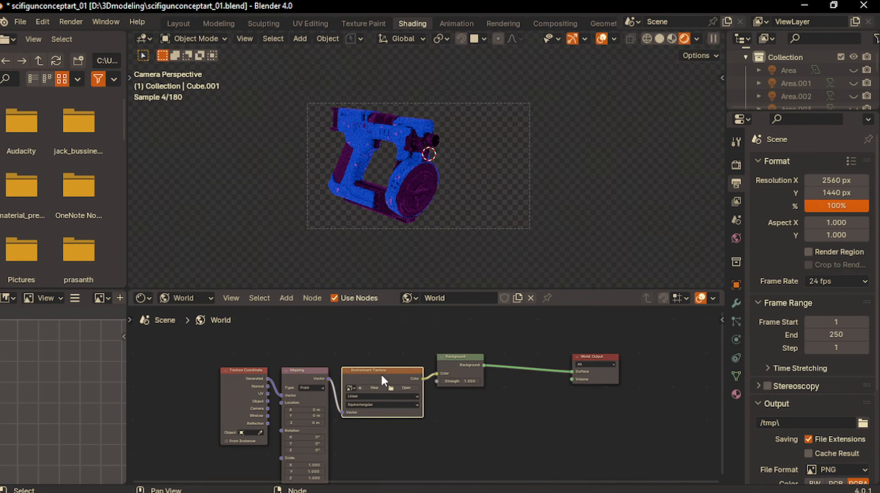
# - Load studio_small_08_4k.exr from the HDRIS folder on drive D into the Environment Texture node
pyautogui.click(404, 388)
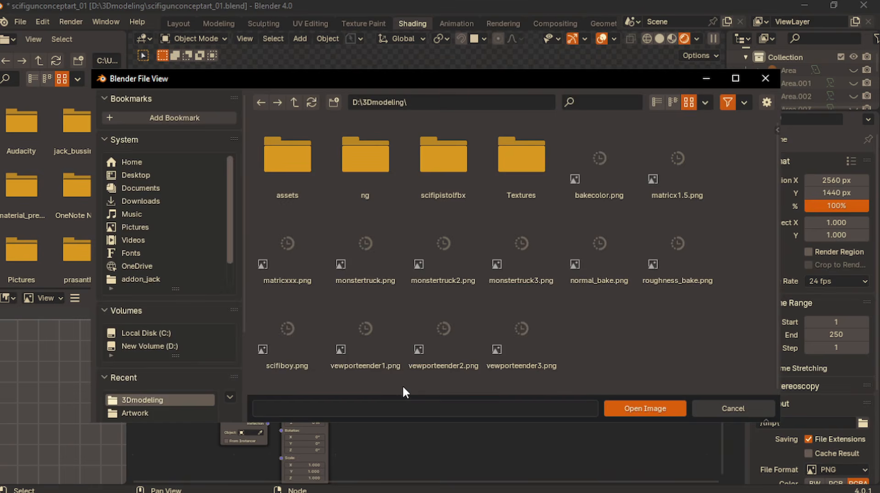
pyautogui.click(294, 102)
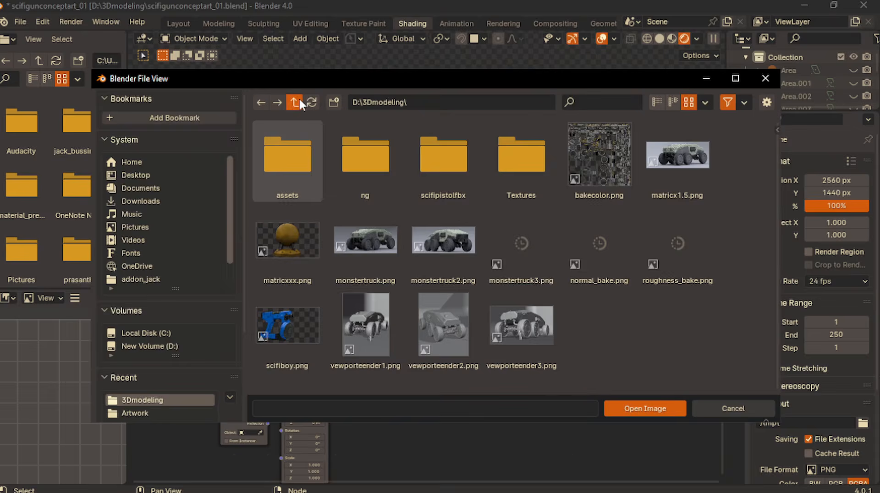
pyautogui.scroll(-1, 430, 280)
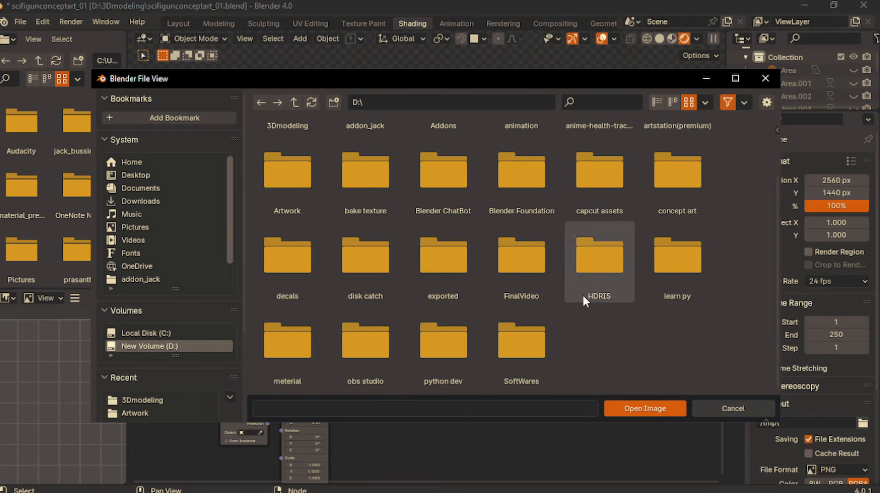
pyautogui.click(582, 275)
pyautogui.doubleClick(285, 248)
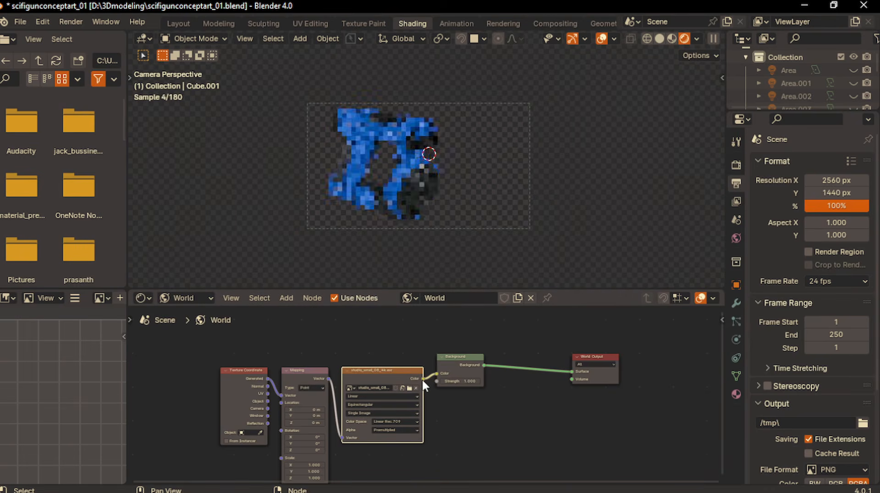
pyautogui.scroll(3, 422, 382)
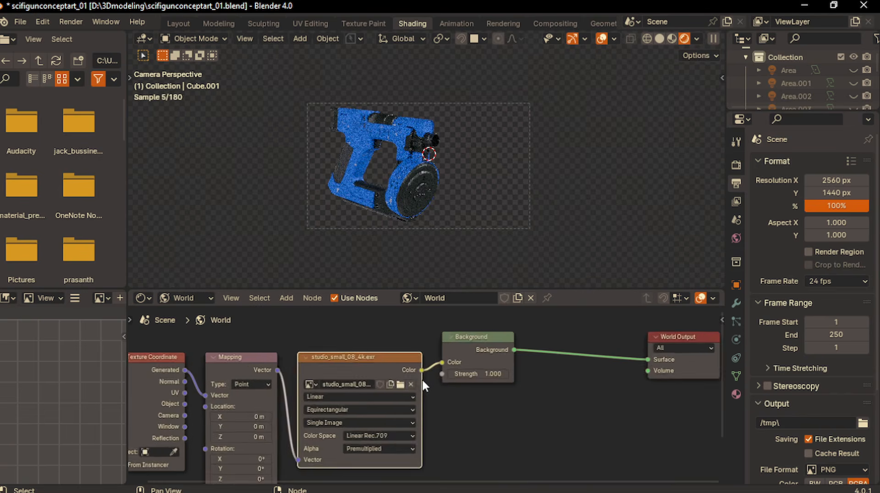
# - Set the Mapping node's Z rotation to 20° for the world environment texture
pyautogui.scroll(2, 422, 384)
pyautogui.click(362, 410)
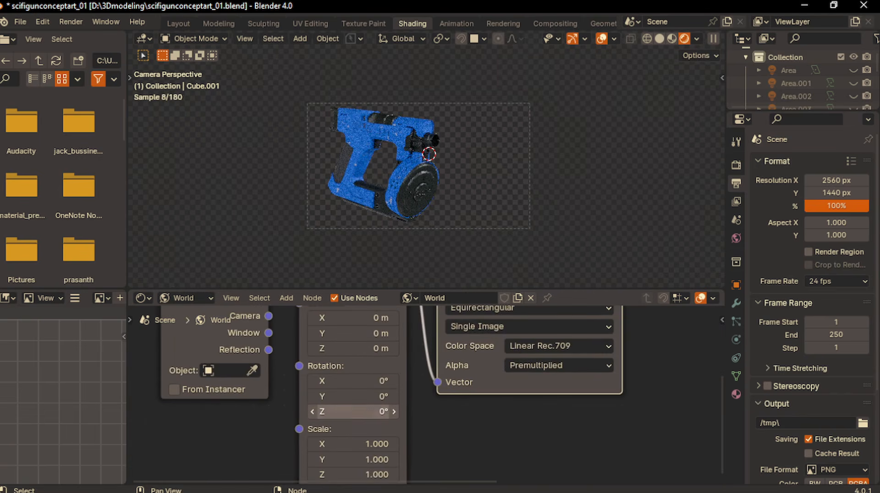
pyautogui.write('20')
pyautogui.press('Return')
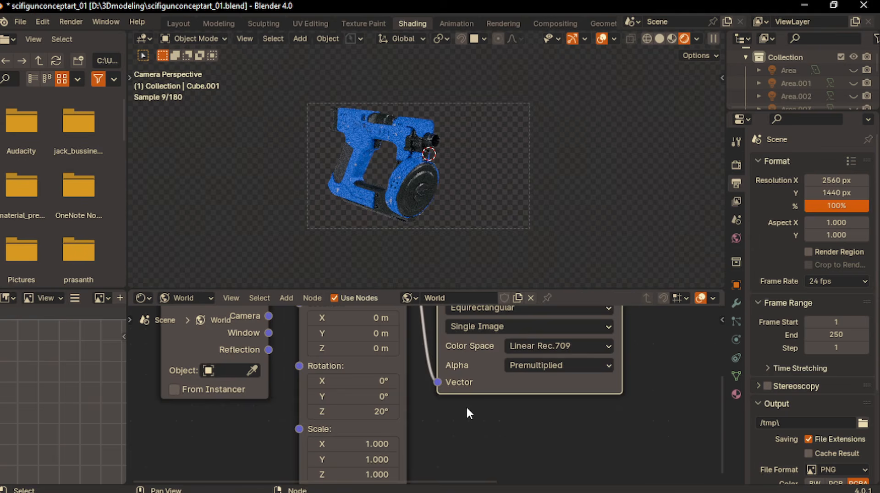
pyautogui.scroll(-5, 467, 409)
pyautogui.scroll(-2, 467, 410)
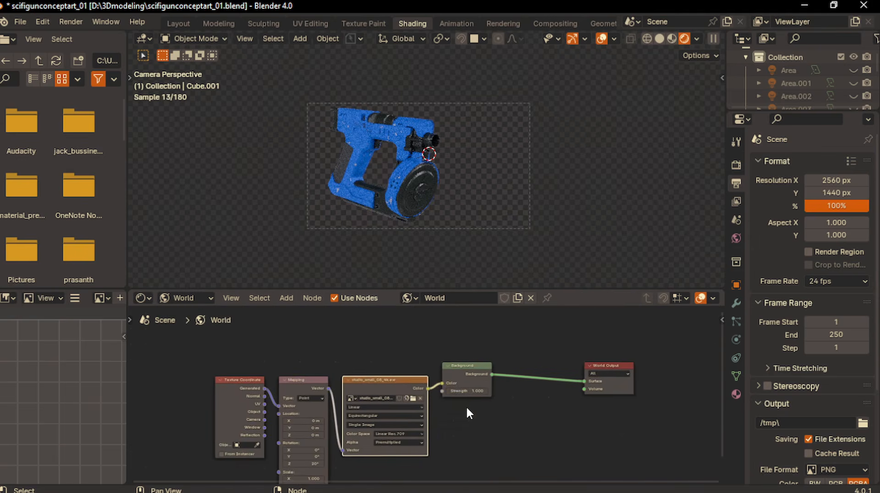
pyautogui.moveTo(471, 377); pyautogui.dragTo(480, 379)
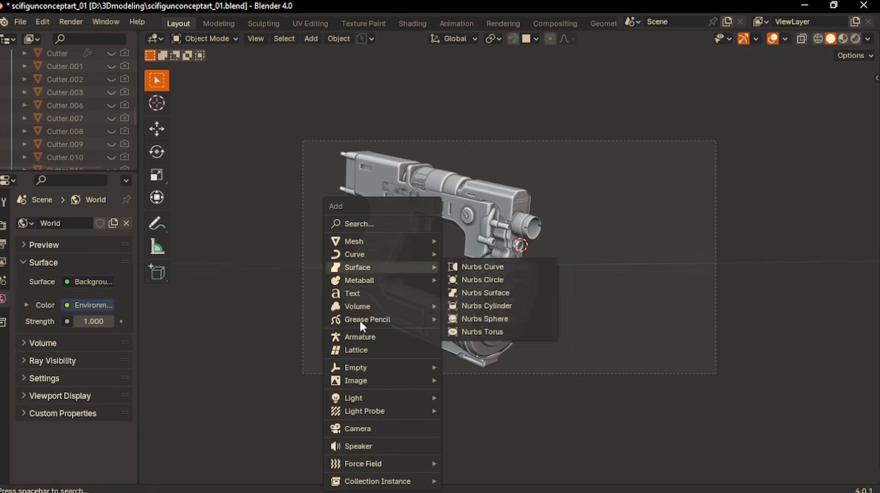
# - Add an area light at the gun and scale it up by about 5.925
pyautogui.moveTo(361, 395)
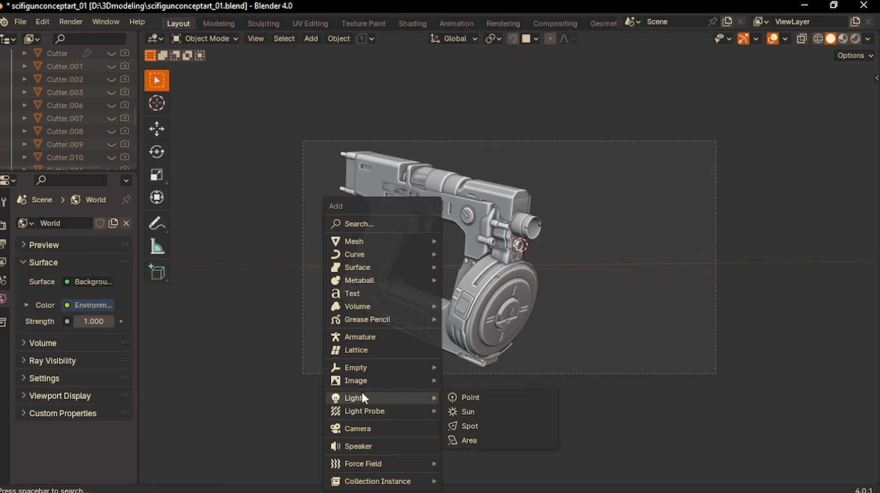
pyautogui.click(469, 440)
pyautogui.press('s')
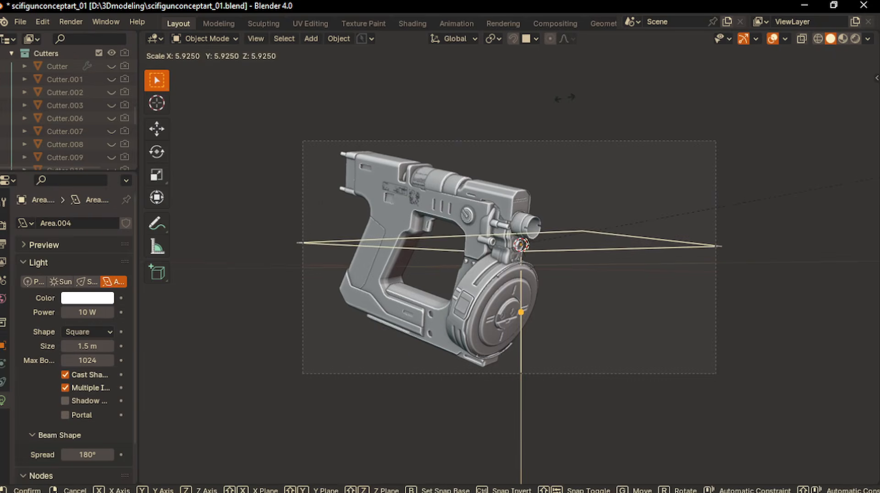
pyautogui.click(565, 98)
pyautogui.scroll(-3, 548, 281)
pyautogui.moveTo(548, 281); pyautogui.dragTo(548, 281, button='middle')
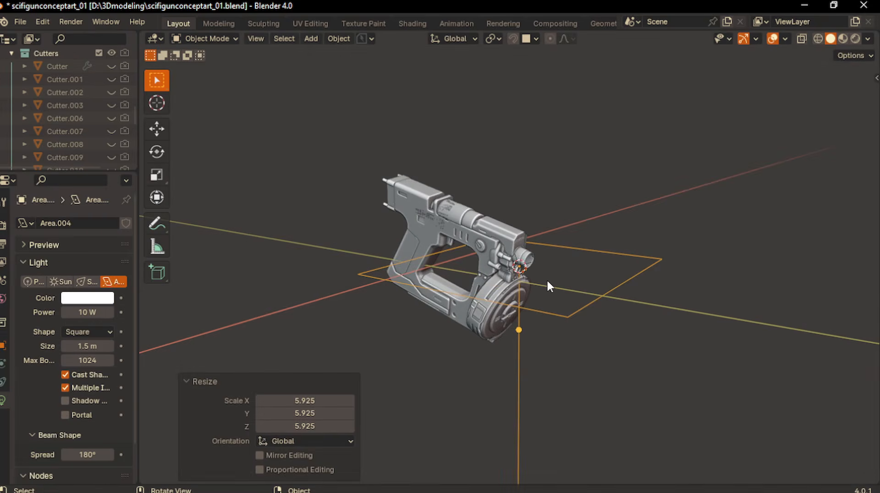
pyautogui.write('rx9')
pyautogui.press('Escape')
pyautogui.write('rx19')
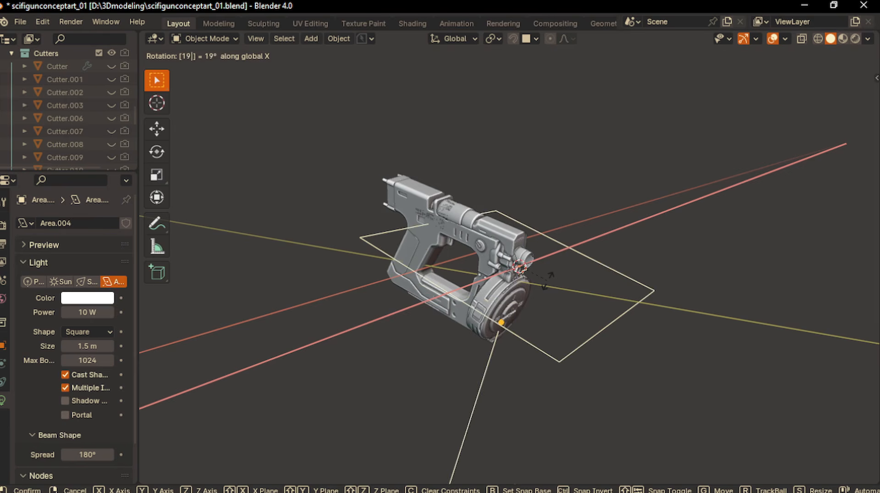
pyautogui.press('Escape')
# - Rotate the area light 180° about the global X axis and lower it about 5.33 m along Z
pyautogui.write('rx1')
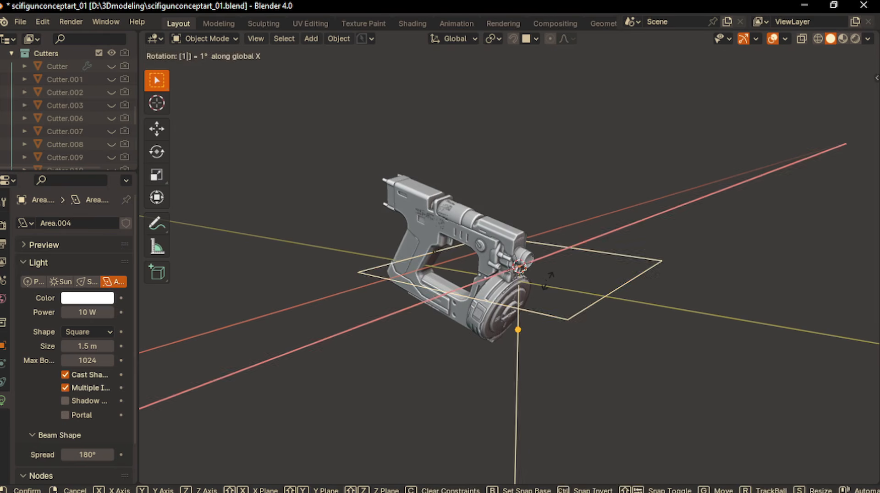
pyautogui.write('80')
pyautogui.press('Return')
pyautogui.press('g')
pyautogui.press('z')
pyautogui.click(522, 400)
pyautogui.press('KP_1')
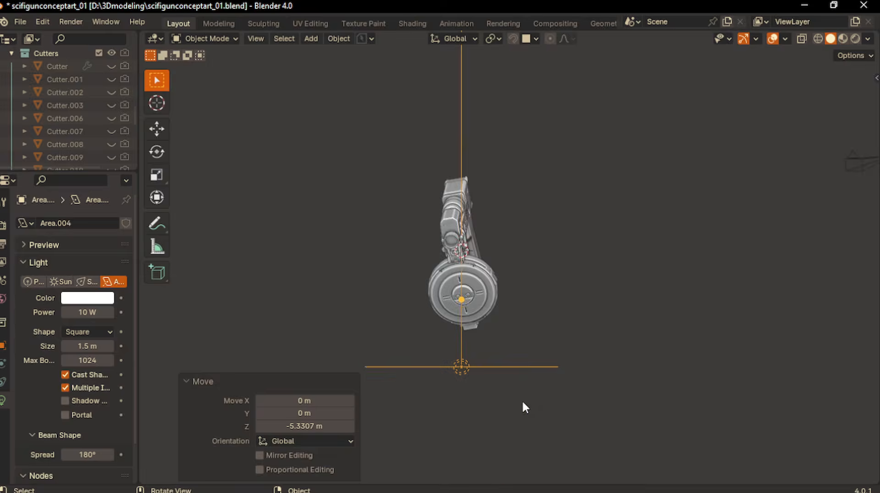
# - In side view, position the area light beneath the gun and tilt it about 20.5° around the X axis
pyautogui.press('KP_3')
pyautogui.press('g')
pyautogui.click(570, 434)
pyautogui.press('r')
pyautogui.press('x')
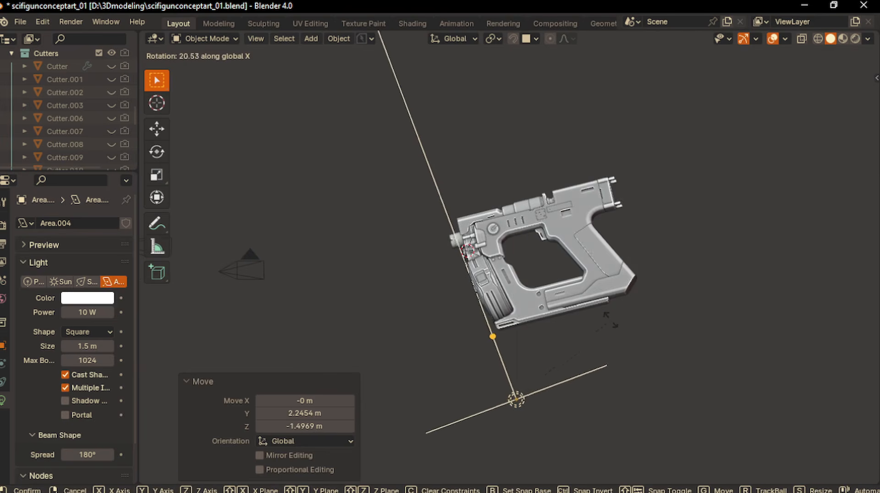
pyautogui.click(611, 325)
pyautogui.press('g')
pyautogui.click(634, 275)
# - Stretch the area light along the global X axis by about 1.79
pyautogui.moveTo(578, 312); pyautogui.dragTo(573, 312, button='middle')
pyautogui.press('s')
pyautogui.press('x')
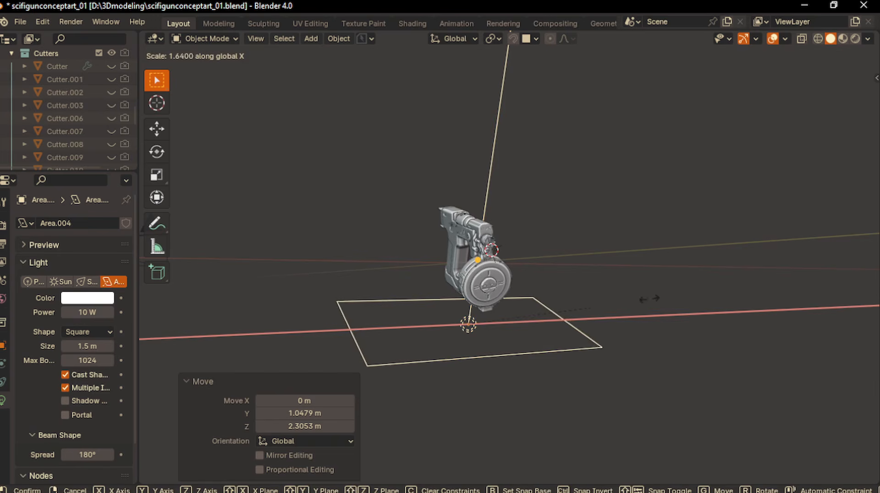
pyautogui.click(657, 305)
# - Give the area light an orange color and set its power to 500 W
pyautogui.click(85, 299)
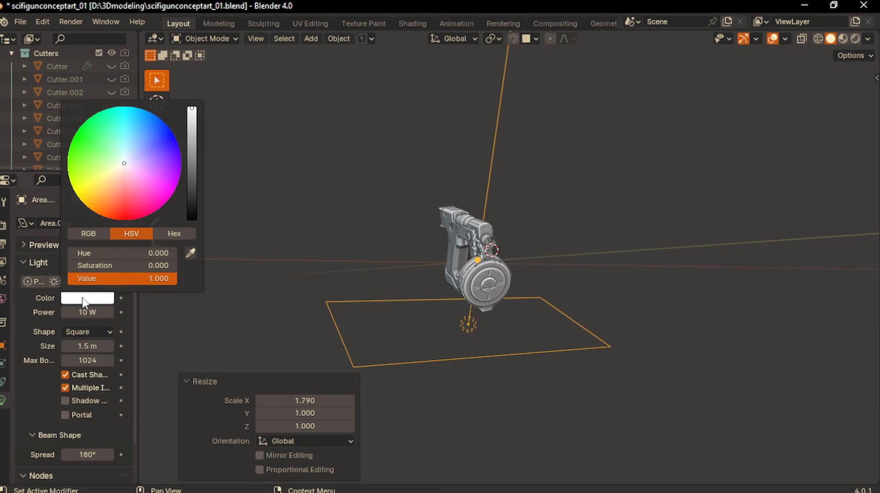
pyautogui.moveTo(116, 202); pyautogui.dragTo(107, 203)
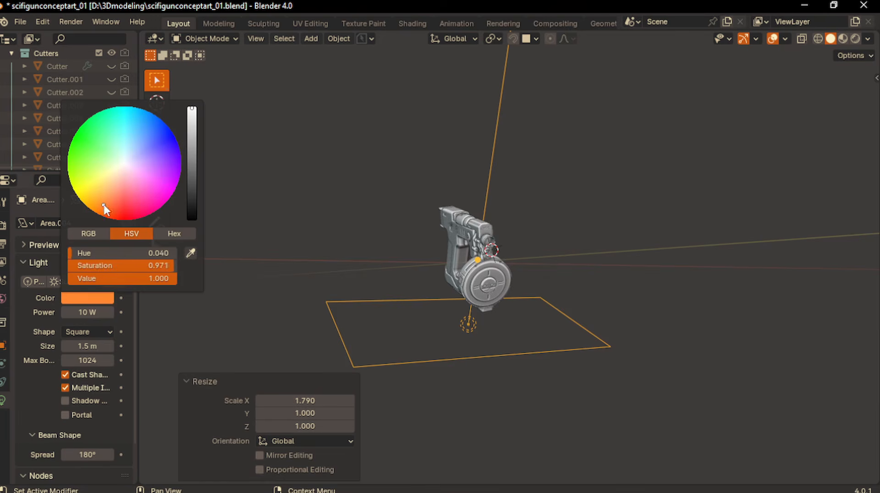
pyautogui.click(97, 314)
pyautogui.write('500')
pyautogui.press('Return')
# - View the gun through the camera in rendered shading and enable Shadow Caustics for the area light
pyautogui.press('KP_0')
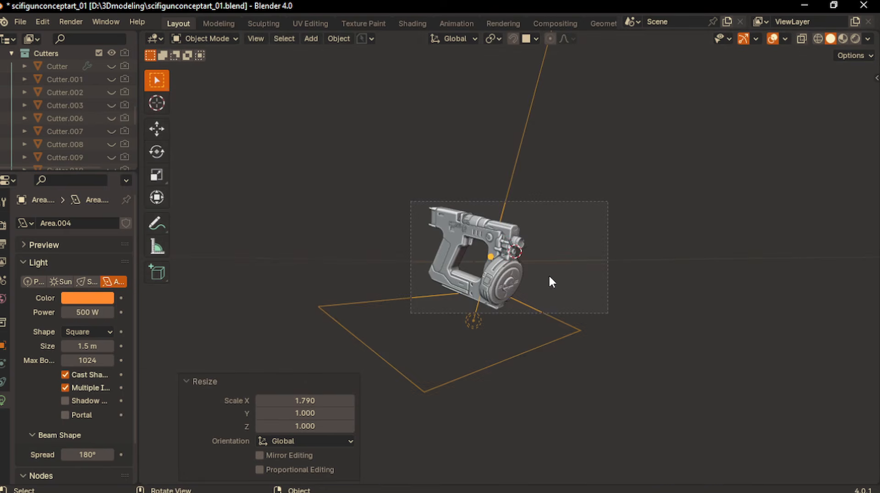
pyautogui.click(855, 39)
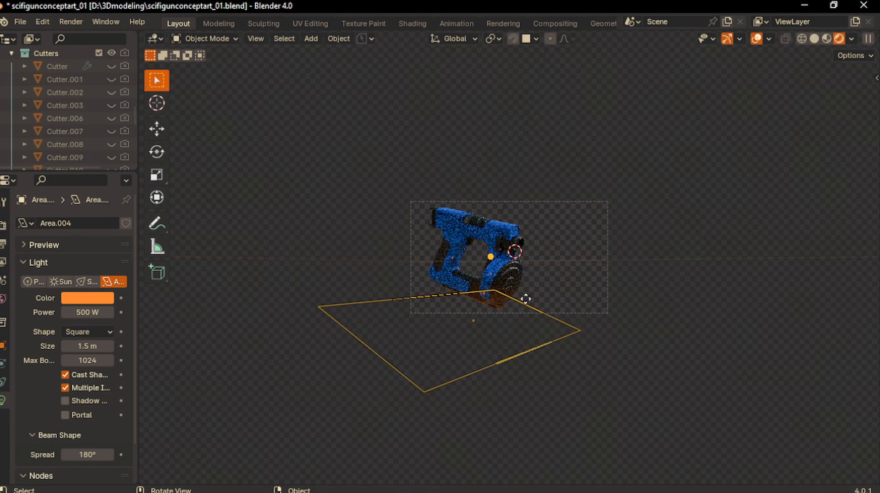
pyautogui.click(507, 354)
pyautogui.click(65, 400)
pyautogui.scroll(-2, 114, 449)
pyautogui.scroll(2, 115, 444)
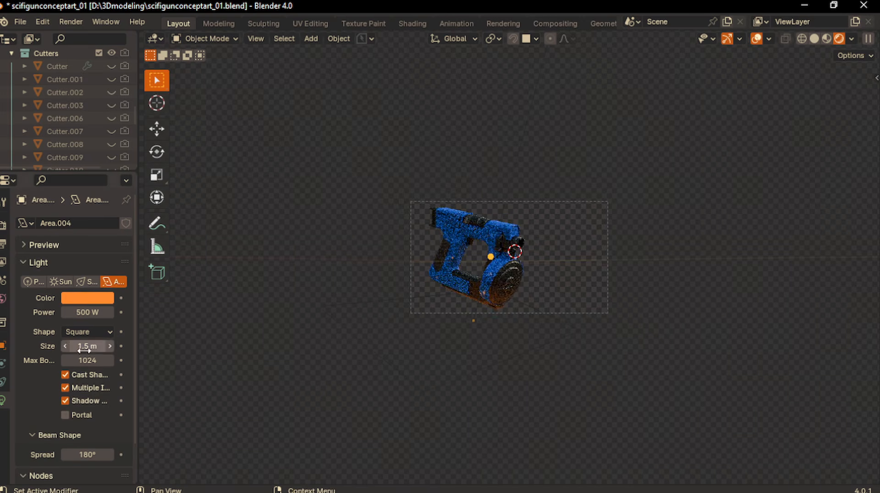
# - In a solid-shaded side view, rotate the area light and move it farther below and in front of the gun
pyautogui.click(815, 40)
pyautogui.press('KP_0')
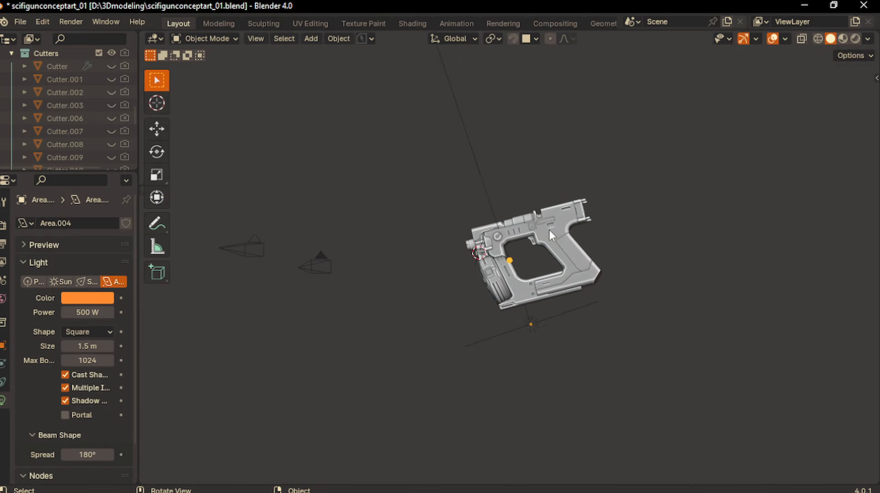
pyautogui.press('r')
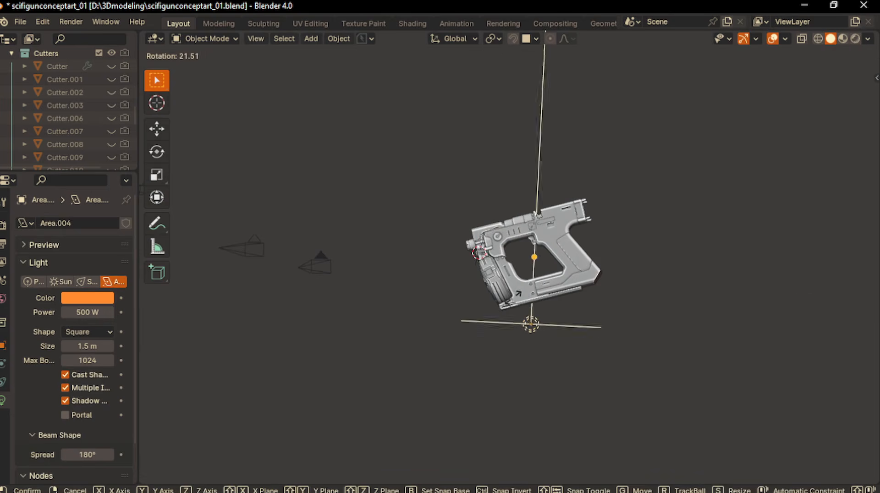
pyautogui.click(528, 311)
pyautogui.press('g')
pyautogui.click(457, 422)
# - Stretch the area light along its local Y axis by about 2.344
pyautogui.moveTo(522, 317); pyautogui.dragTo(533, 329, button='middle')
pyautogui.press('s')
pyautogui.press('y')
pyautogui.press('y')
pyautogui.click(648, 326)
# - Examine the orange underlighting on the gun through the camera in rendered shading
pyautogui.press('KP_0')
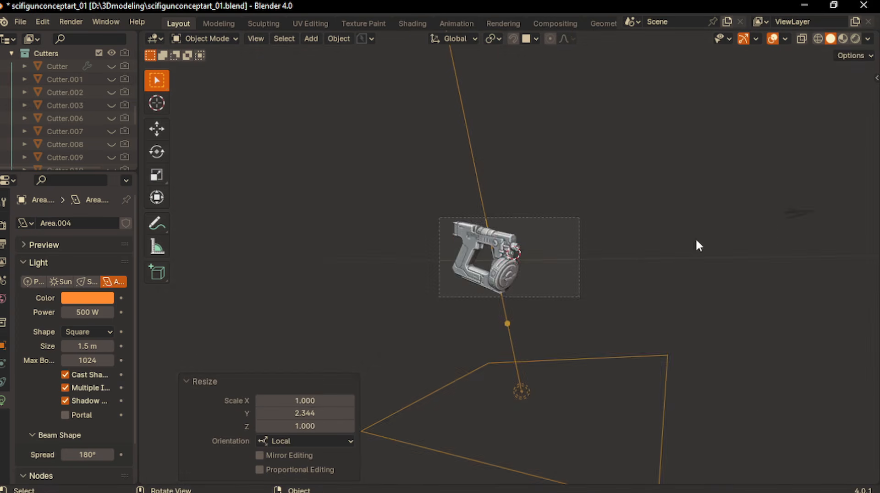
pyautogui.click(839, 38)
pyautogui.click(823, 101)
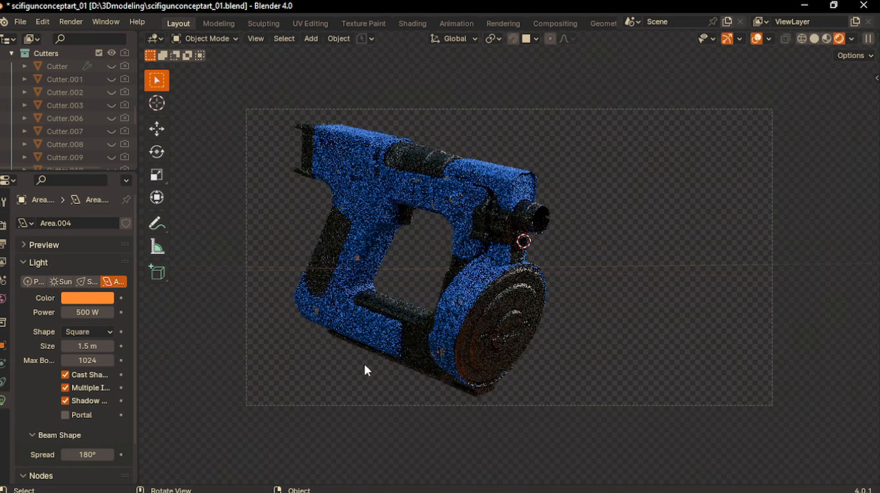
# - Return the viewport to solid shading and bring up the render commands
pyautogui.click(815, 39)
pyautogui.scroll(-5, 609, 219)
pyautogui.scroll(4, 609, 218)
pyautogui.click(71, 21)
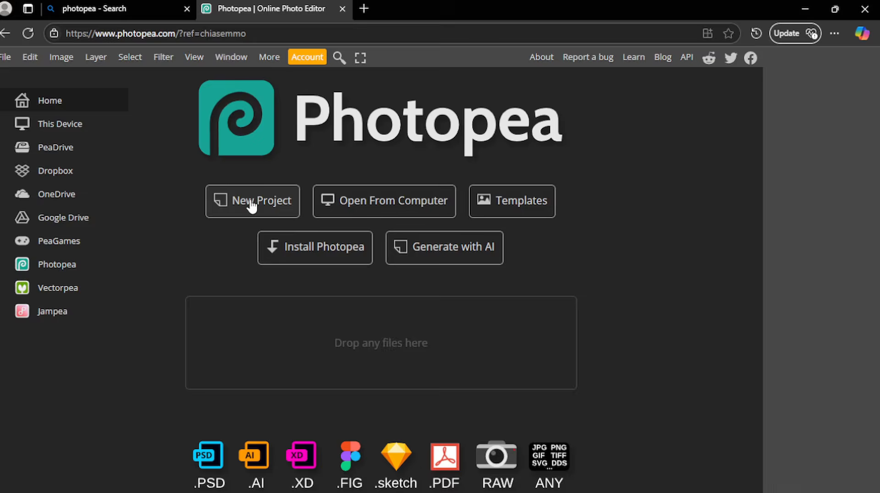
# - In Photopea, create a new 2560 × 1440 px project with a black background
pyautogui.click(222, 202)
pyautogui.doubleClick(515, 172)
pyautogui.press('BackSpace')
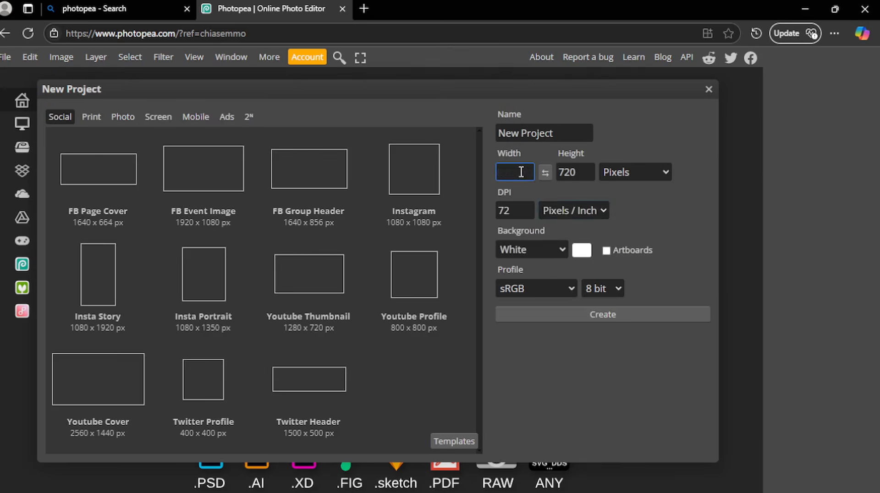
pyautogui.write('2560')
pyautogui.doubleClick(585, 171)
pyautogui.write('1')
pyautogui.click(532, 250)
pyautogui.click(513, 287)
pyautogui.click(565, 315)
# - Place the scifiguun render from the Artwork folder on drive D into the project
pyautogui.press('super+e')
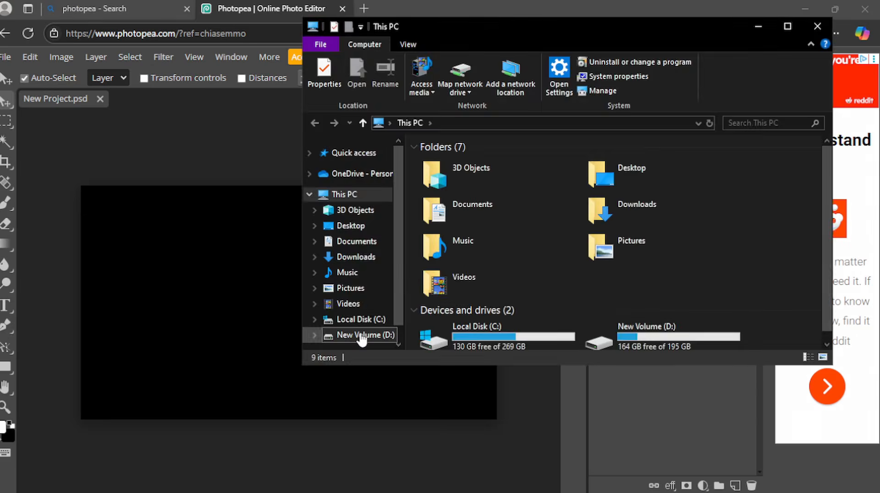
pyautogui.click(361, 336)
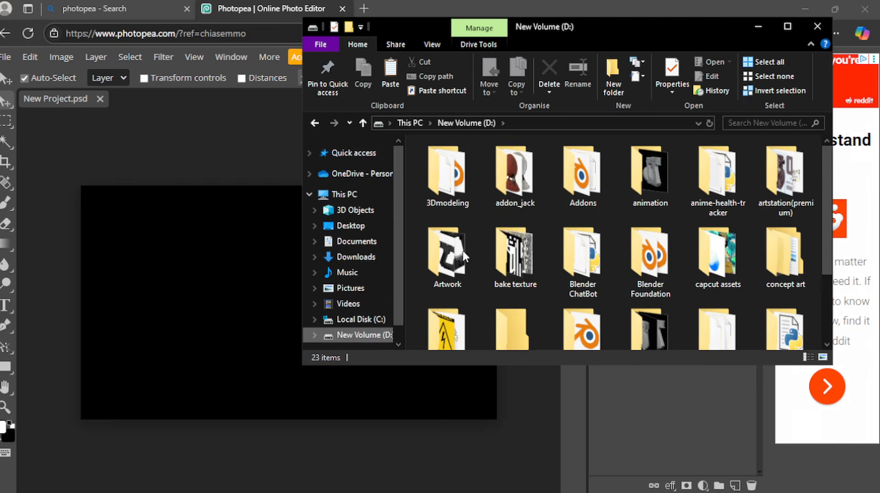
pyautogui.doubleClick(446, 276)
pyautogui.scroll(-5, 433, 277)
pyautogui.scroll(-2, 433, 276)
pyautogui.moveTo(433, 276); pyautogui.dragTo(205, 279)
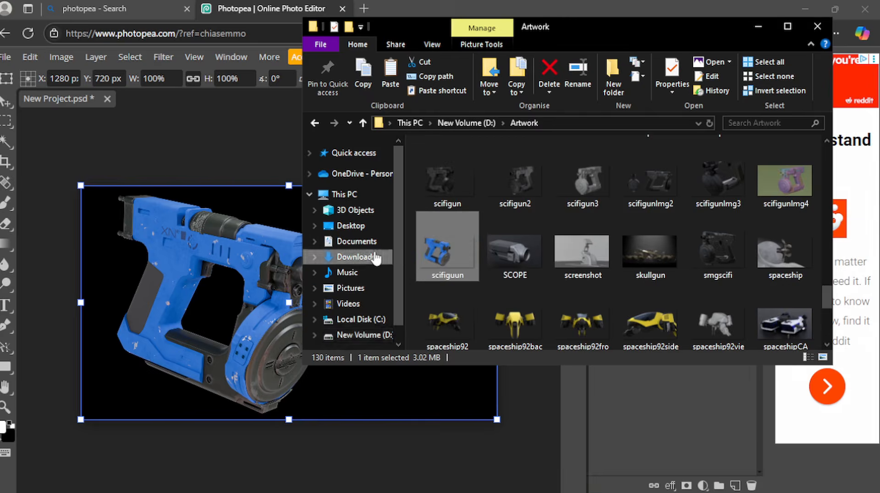
# - Place the 2305.w018.n002.1901B ember image from Downloads, enlarge it over the canvas, and order its layer beneath scifiguun
pyautogui.click(357, 257)
pyautogui.moveTo(580, 197); pyautogui.dragTo(249, 336)
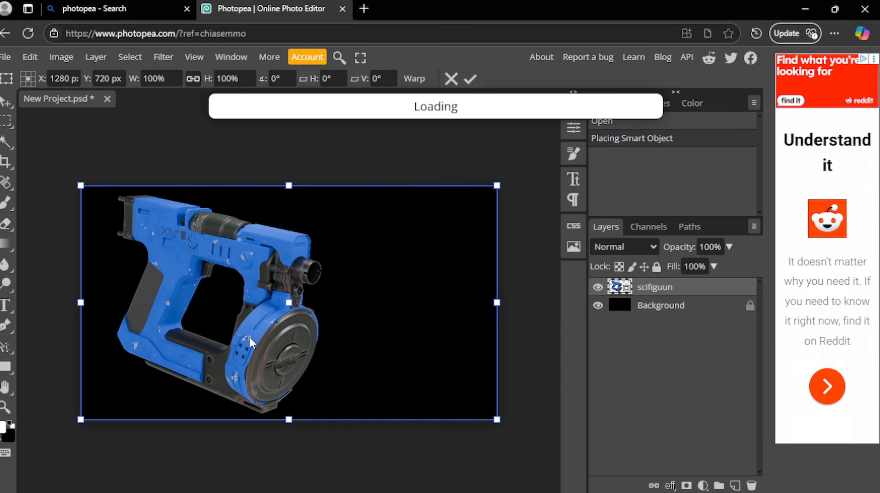
pyautogui.moveTo(497, 371); pyautogui.dragTo(696, 420)
pyautogui.moveTo(478, 343); pyautogui.dragTo(477, 432)
pyautogui.press('Return')
pyautogui.moveTo(660, 307); pyautogui.dragTo(660, 287)
# - Place the 20250826_050315 title logo from the artstation(premium) folder, scaled to about 52.5% in the empty area beside the gun
pyautogui.press('super+e')
pyautogui.click(395, 351)
pyautogui.doubleClick(477, 278)
pyautogui.click(383, 136)
pyautogui.doubleClick(771, 197)
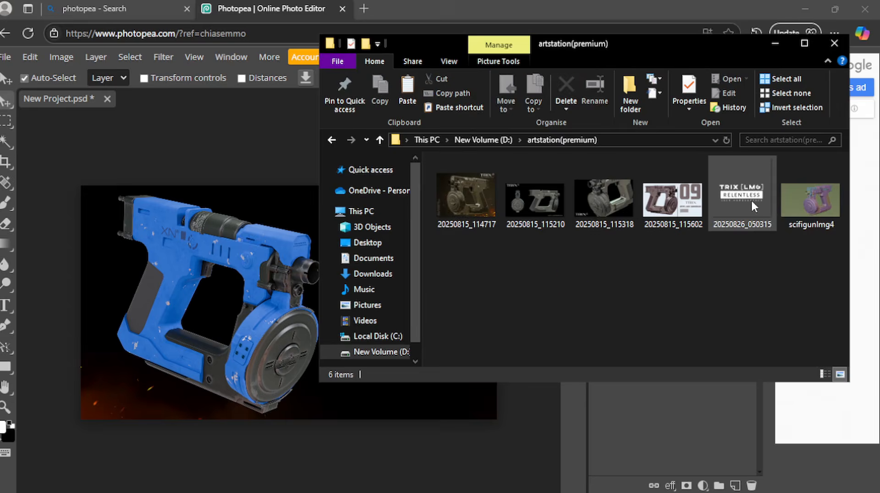
pyautogui.moveTo(751, 199); pyautogui.dragTo(279, 264)
pyautogui.moveTo(407, 419); pyautogui.dragTo(336, 349)
pyautogui.moveTo(279, 303); pyautogui.dragTo(443, 305)
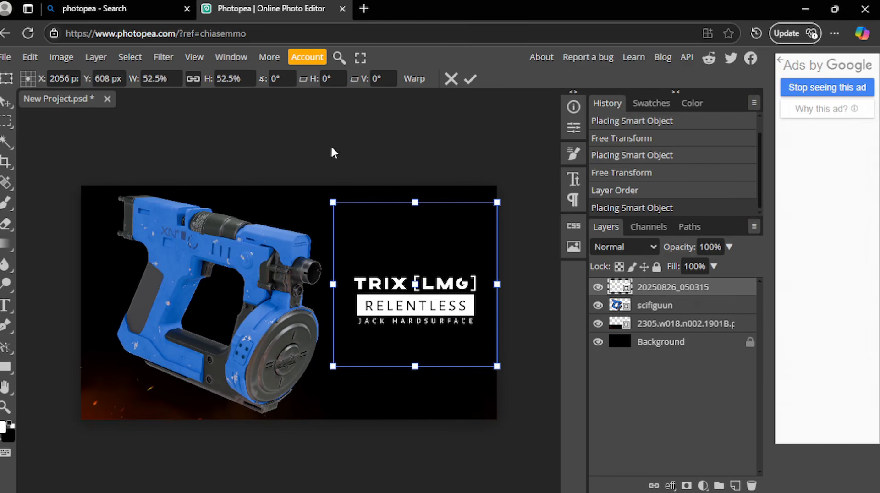
# - Export the composition as a PNG
pyautogui.click(5, 57)
pyautogui.moveTo(43, 252)
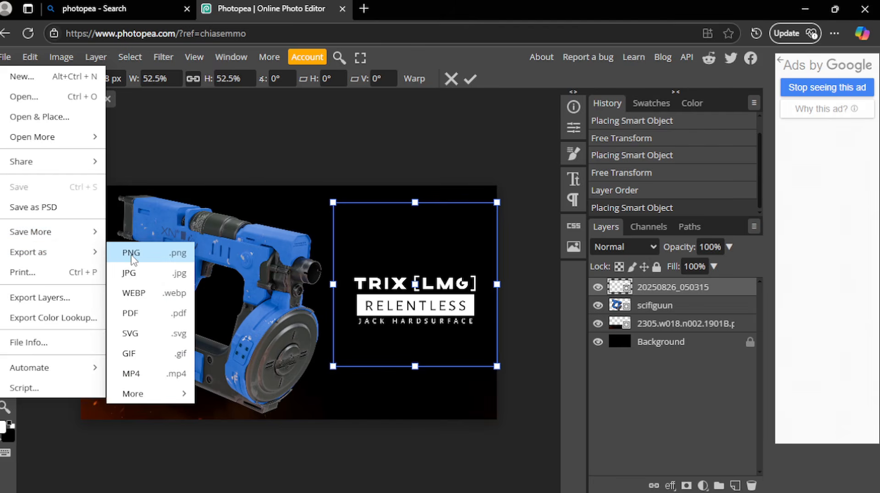
pyautogui.click(132, 254)
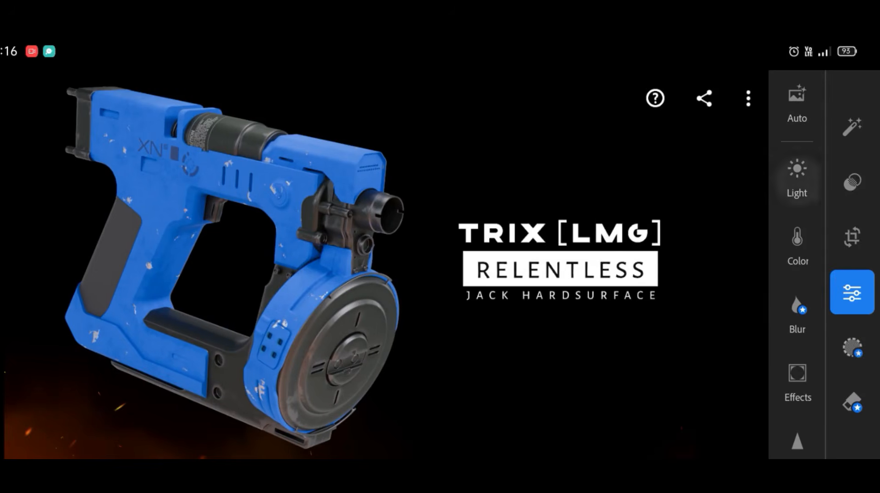
# - In Lightroom mobile, set the image's Exposure to +0.38, Contrast to +29, Highlights to −41 and Shadows to +14
pyautogui.click(798, 179)
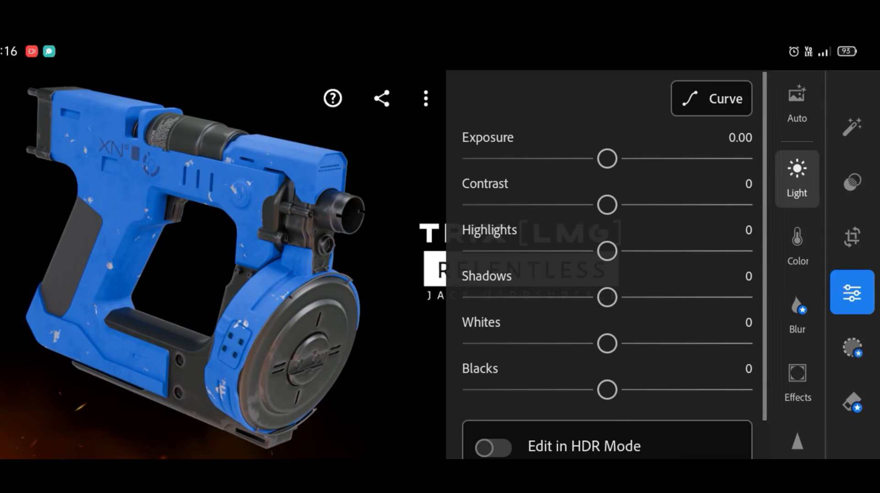
pyautogui.moveTo(607, 159)
pyautogui.mouseDown()
pyautogui.moveTo(654, 158)
pyautogui.moveTo(618, 159)
pyautogui.mouseUp()
pyautogui.moveTo(608, 205); pyautogui.dragTo(646, 202)
pyautogui.moveTo(608, 251); pyautogui.dragTo(552, 251)
pyautogui.moveTo(608, 297); pyautogui.dragTo(626, 261)
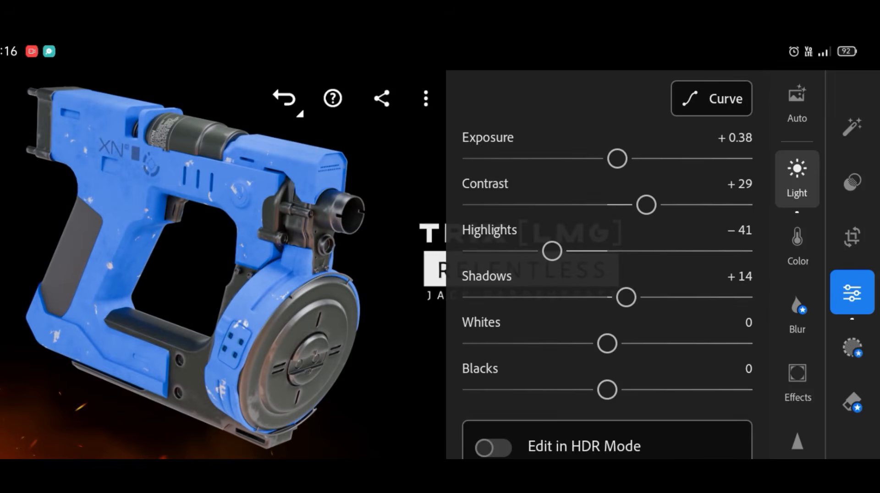
# - Raise the image's Texture, Clarity and Dehaze effects and set Exposure to +0.18
pyautogui.click(798, 383)
pyautogui.moveTo(607, 167); pyautogui.dragTo(689, 167)
pyautogui.moveTo(608, 260); pyautogui.dragTo(668, 261)
pyautogui.moveTo(657, 215); pyautogui.dragTo(685, 215)
pyautogui.moveTo(690, 169); pyautogui.dragTo(682, 169)
pyautogui.click(798, 179)
pyautogui.moveTo(617, 158); pyautogui.dragTo(612, 158)
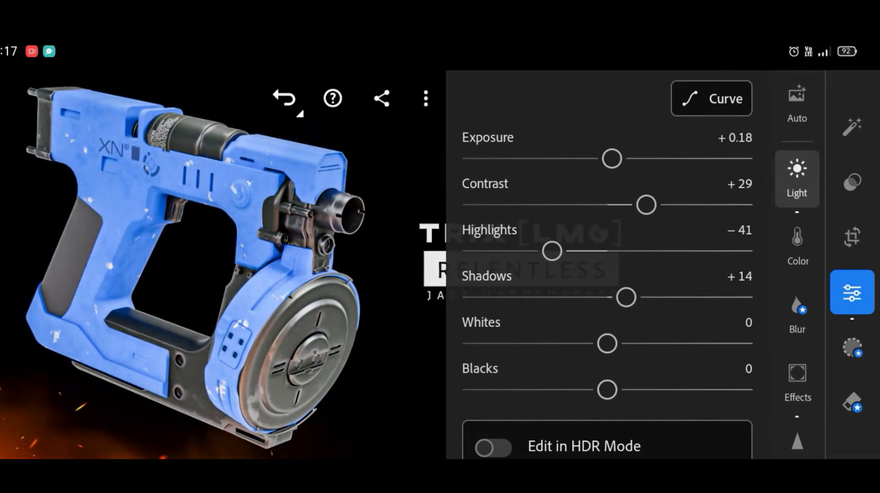
# - Shift the gun's blue toward a lighter azure with the color mix and fine-tune the overall color
pyautogui.click(798, 248)
pyautogui.click(729, 100)
pyautogui.moveTo(720, 212); pyautogui.dragTo(686, 212)
pyautogui.moveTo(719, 305); pyautogui.dragTo(694, 305)
pyautogui.doubleClick(693, 305)
pyautogui.moveTo(719, 259); pyautogui.dragTo(696, 258)
pyautogui.moveTo(719, 305)
pyautogui.mouseDown()
pyautogui.moveTo(731, 304)
pyautogui.moveTo(720, 304)
pyautogui.mouseUp()
pyautogui.click(819, 98)
pyautogui.moveTo(677, 199); pyautogui.dragTo(660, 199)
# - Add a shadow point and a highlight point to the tone curve and pull both slightly down
pyautogui.click(798, 179)
pyautogui.click(712, 96)
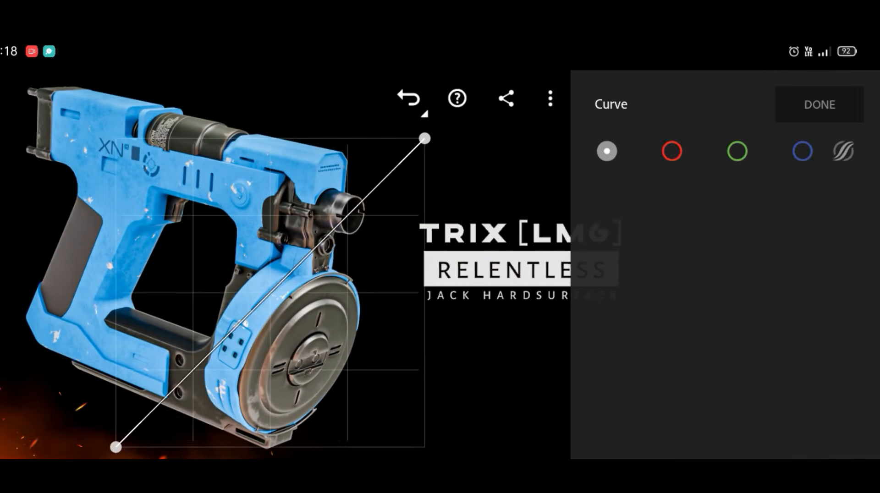
pyautogui.moveTo(204, 369); pyautogui.dragTo(199, 373)
pyautogui.moveTo(346, 227); pyautogui.dragTo(338, 238)
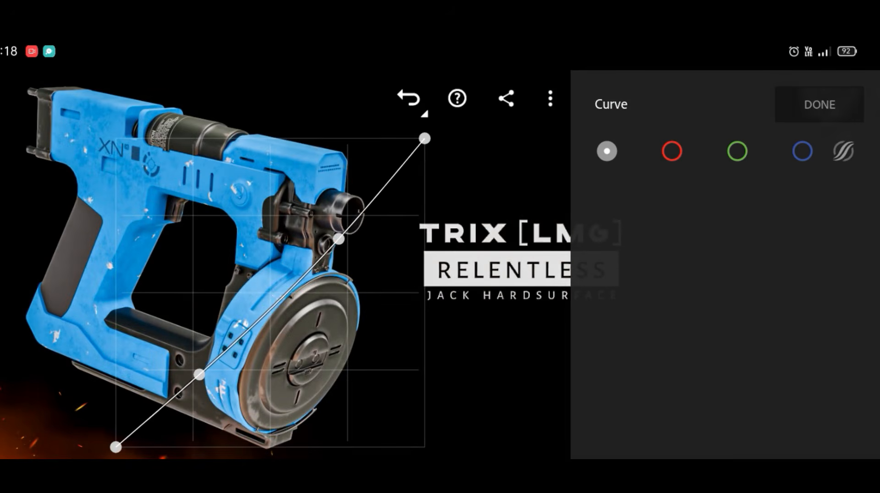
pyautogui.click(820, 105)
# - In the color mix, set the orange Hue to −17 and Luminance to +32
pyautogui.click(798, 246)
pyautogui.click(719, 99)
pyautogui.click(628, 147)
pyautogui.moveTo(719, 213); pyautogui.dragTo(696, 212)
pyautogui.moveTo(719, 305); pyautogui.dragTo(762, 305)
pyautogui.click(820, 98)
# - Add a faint warm reddish global tint with color grading
pyautogui.click(294, 257)
pyautogui.click(734, 103)
pyautogui.click(785, 141)
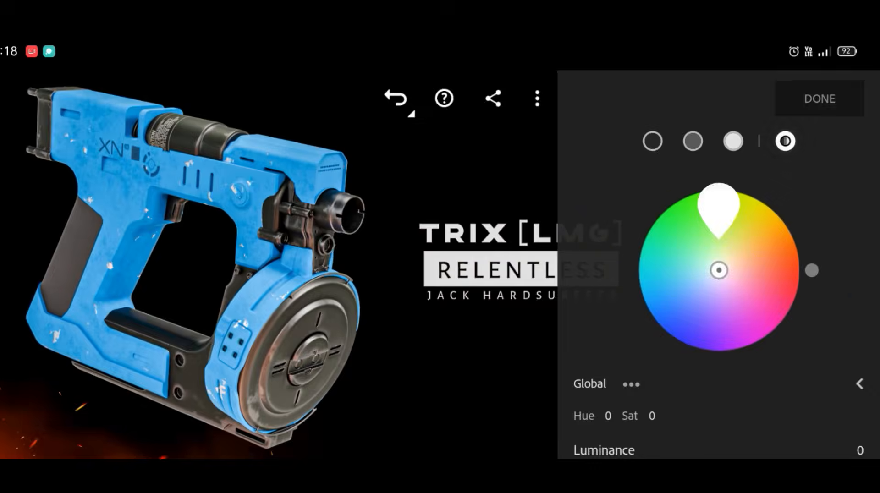
pyautogui.moveTo(719, 271); pyautogui.dragTo(736, 274)
pyautogui.moveTo(809, 289); pyautogui.dragTo(809, 292)
# - Tint the highlights slightly yellow-green and set the shadows' grading to Hue 221 and Sat 3
pyautogui.click(733, 141)
pyautogui.moveTo(719, 270)
pyautogui.mouseDown()
pyautogui.moveTo(725, 276)
pyautogui.moveTo(692, 251)
pyautogui.moveTo(726, 259)
pyautogui.mouseUp()
pyautogui.click(653, 141)
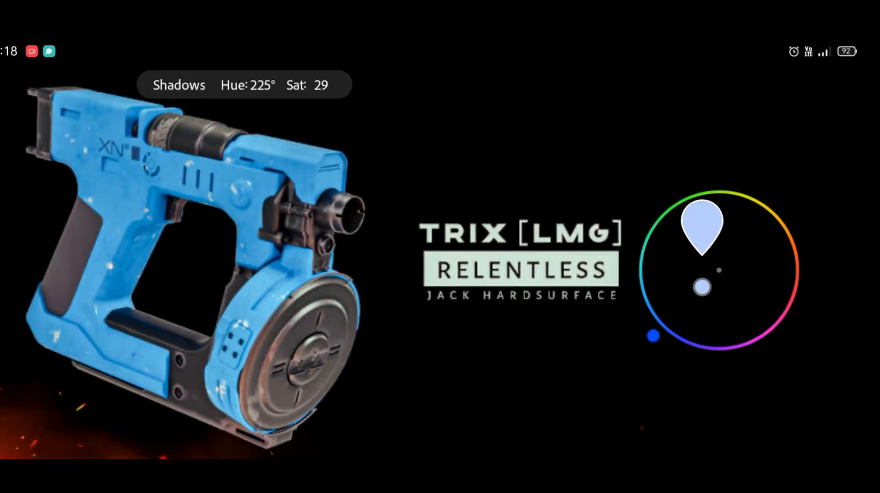
pyautogui.moveTo(700, 288); pyautogui.dragTo(718, 272)
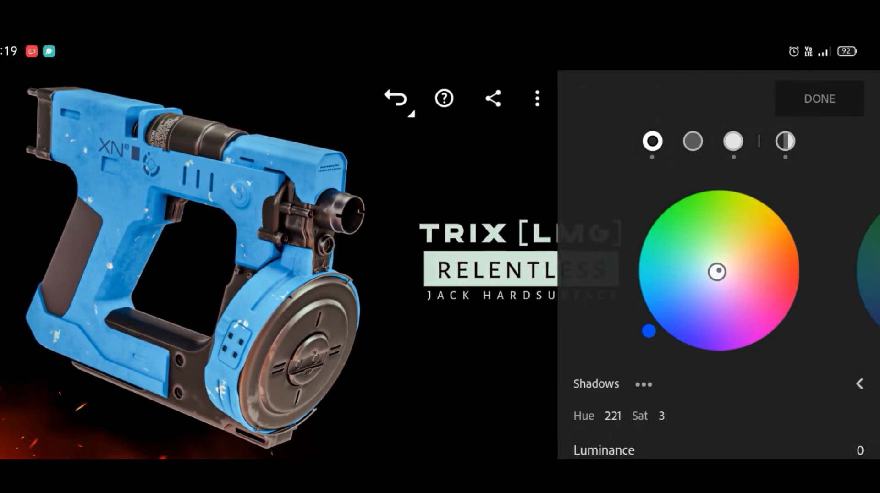
pyautogui.click(816, 99)
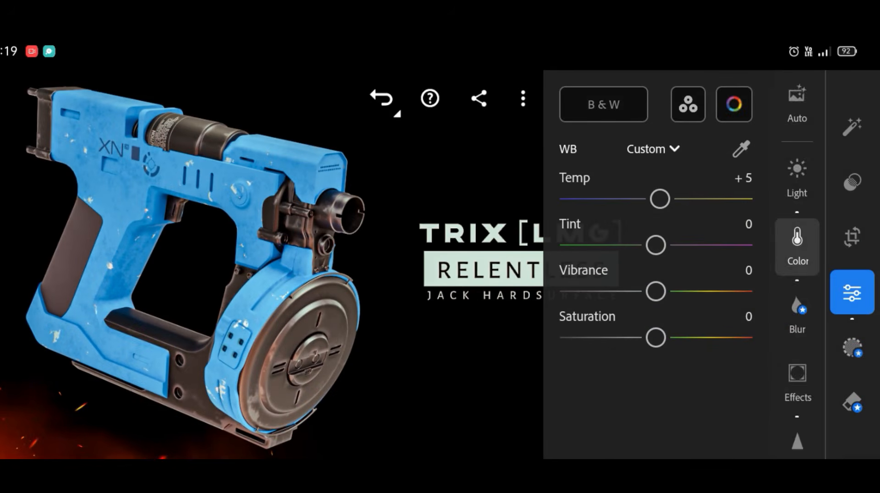
# - Sharpen the image with an Amount of +33
pyautogui.click(797, 353)
pyautogui.click(719, 99)
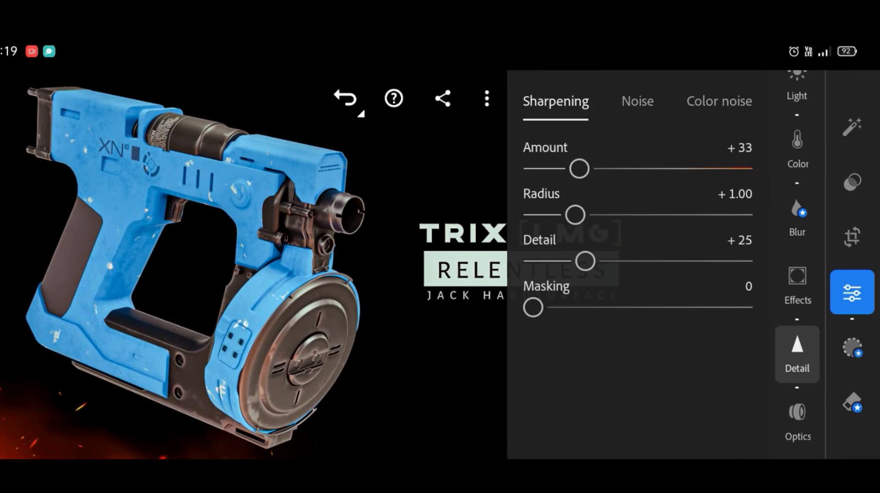
# - Set the color grading Blending to +43 and Balance to +3
pyautogui.scroll(2, 797, 230)
pyautogui.click(797, 216)
pyautogui.click(734, 104)
pyautogui.moveTo(720, 385); pyautogui.dragTo(699, 385)
pyautogui.moveTo(719, 419)
pyautogui.mouseDown()
pyautogui.moveTo(652, 420)
pyautogui.moveTo(723, 420)
pyautogui.mouseUp()
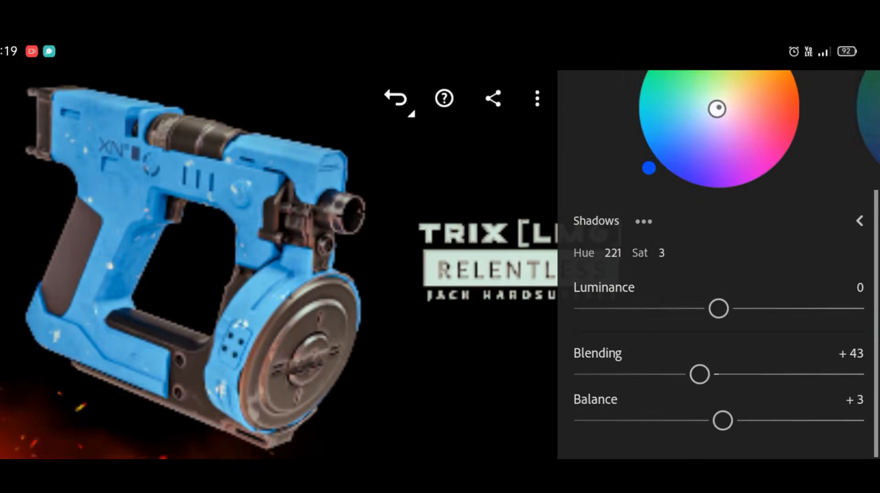
# - Go through the midtone and highlight grading, and shift the global tint slightly toward orange
pyautogui.scroll(3, 719, 257)
pyautogui.click(692, 141)
pyautogui.click(733, 142)
pyautogui.click(785, 141)
pyautogui.moveTo(719, 271); pyautogui.dragTo(735, 263)
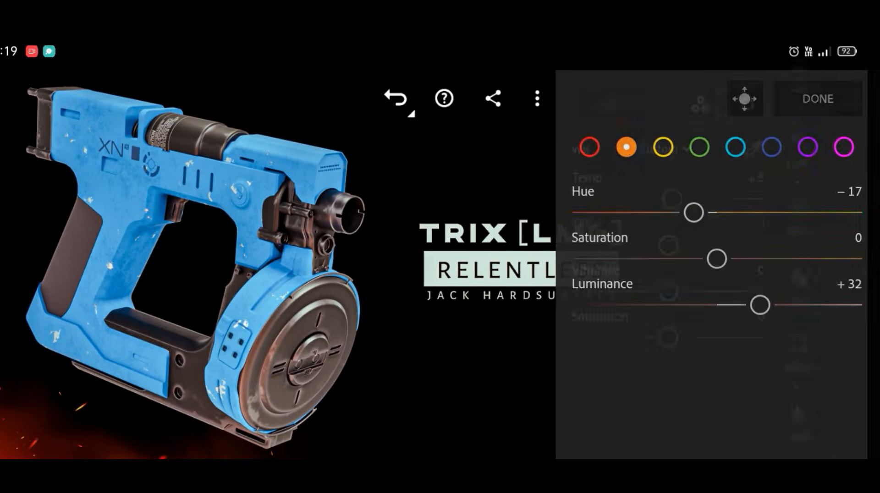
# - In the color mix, set the orange Saturation to +6 and raise the orange Hue beyond +10
pyautogui.moveTo(719, 259)
pyautogui.mouseDown()
pyautogui.moveTo(597, 260)
pyautogui.moveTo(718, 259)
pyautogui.mouseUp()
pyautogui.moveTo(695, 213); pyautogui.dragTo(732, 213)
pyautogui.moveTo(718, 259); pyautogui.dragTo(686, 259)
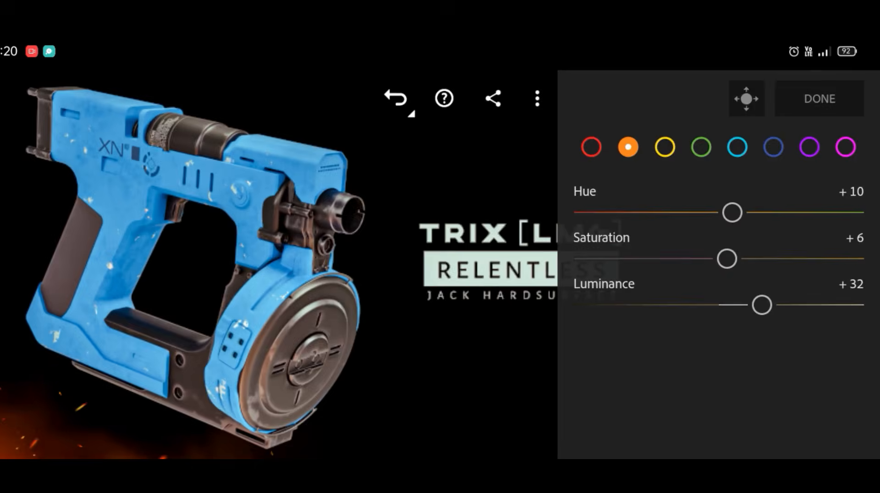
pyautogui.moveTo(733, 213); pyautogui.dragTo(790, 213)
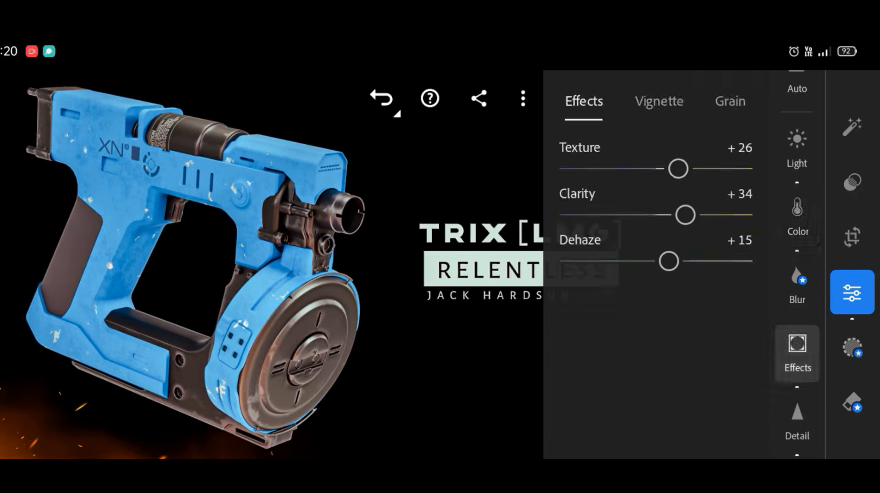
# - Fine-tune the Dehaze effect and set Exposure to −0.02, Shadows to +8 and Blacks to −19
pyautogui.moveTo(667, 261); pyautogui.dragTo(671, 261)
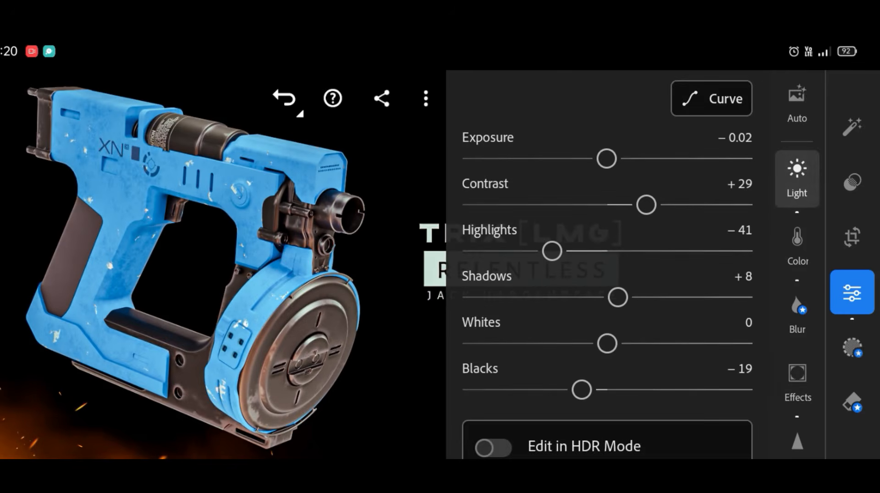